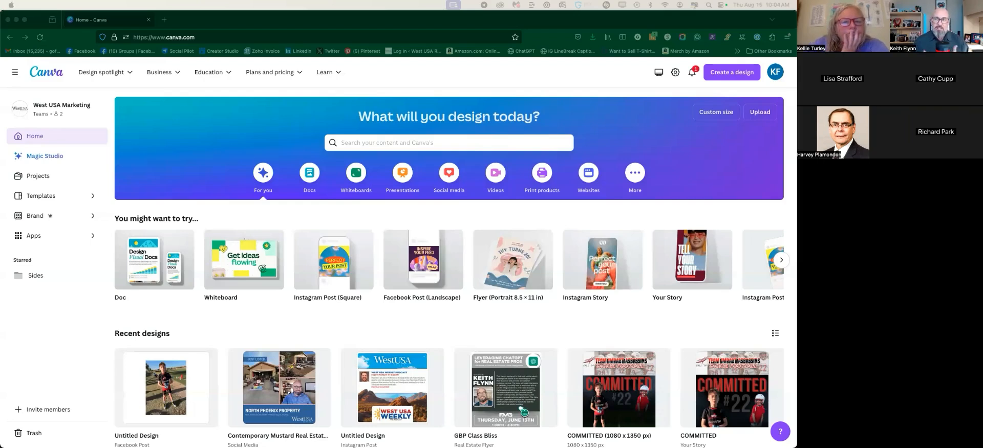
# Search Canva for 'real estate' to list matching designs, brand templates and Canva templates
pyautogui.click(173, 78)
pyautogui.moveTo(174, 78)
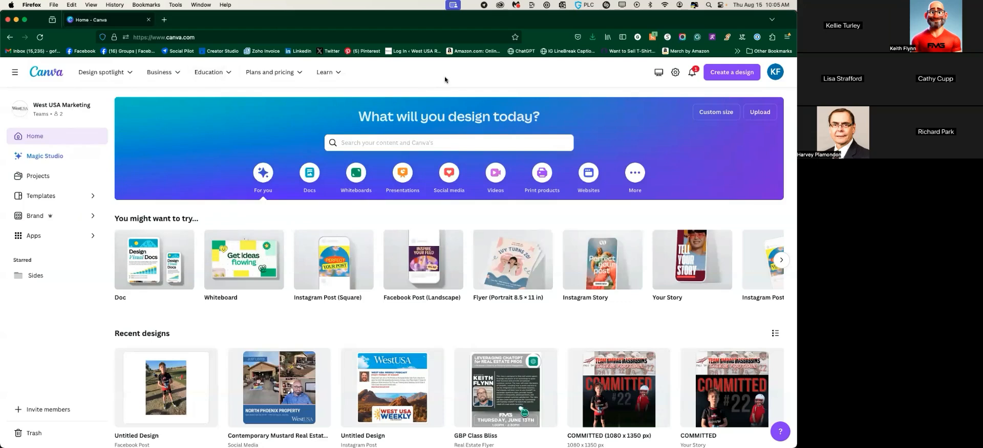
pyautogui.click(354, 142)
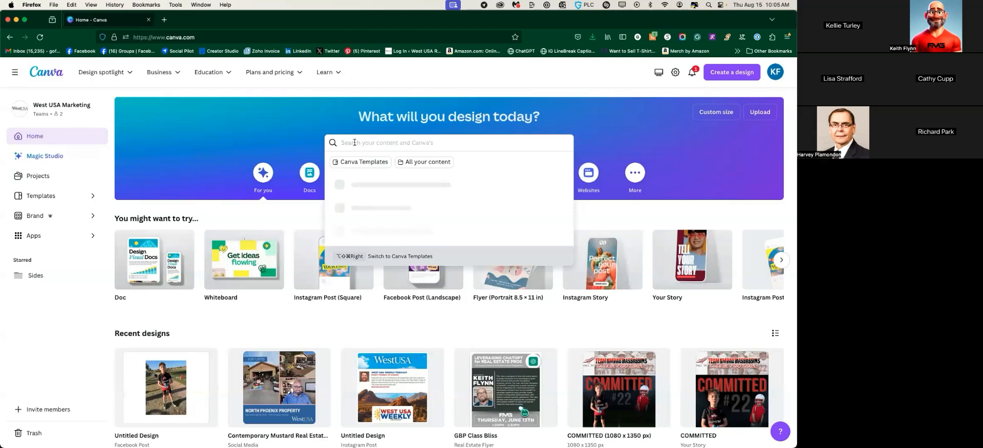
pyautogui.write('real estate')
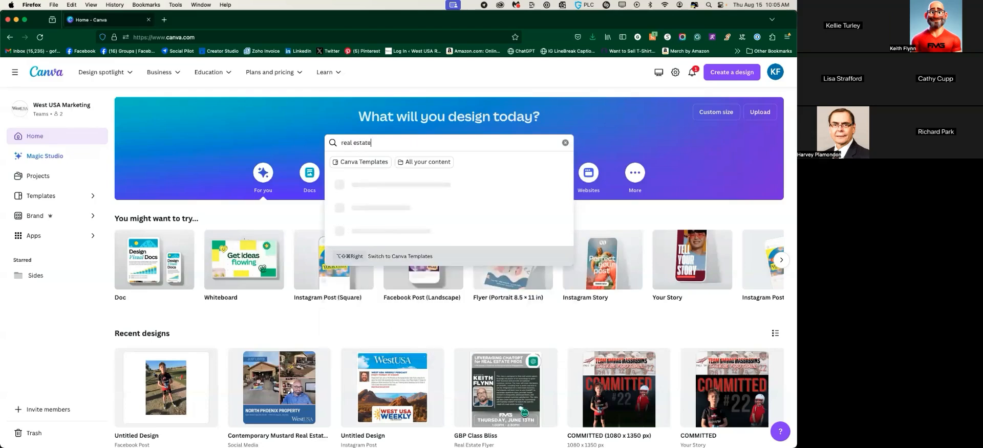
pyautogui.press('Return')
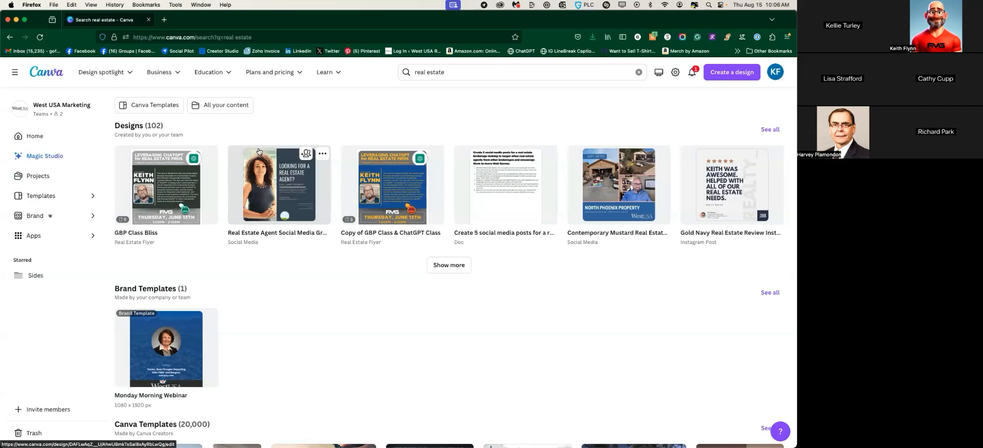
pyautogui.scroll(-2, 300, 272)
pyautogui.scroll(2, 300, 273)
pyautogui.scroll(-1, 301, 274)
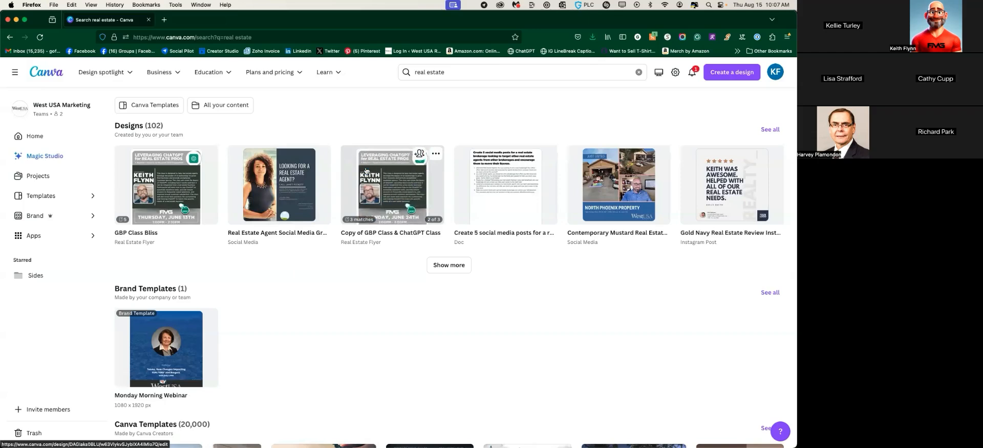
pyautogui.scroll(-6, 321, 230)
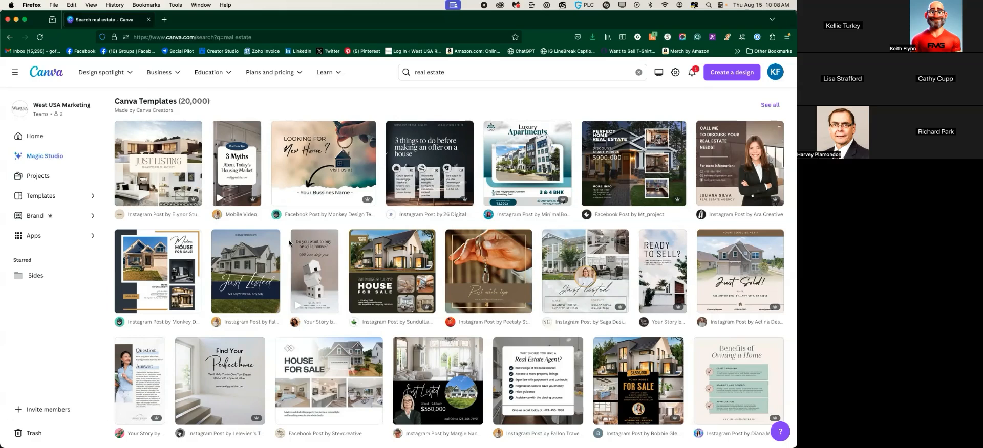
pyautogui.click(308, 191)
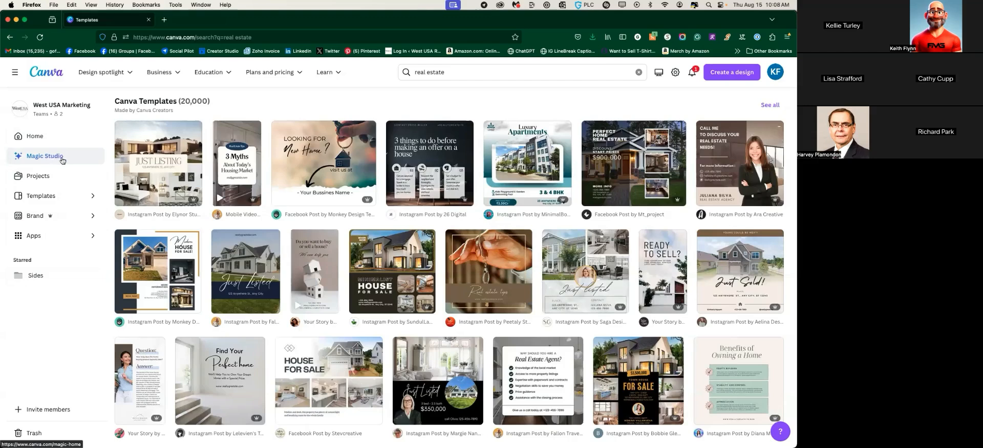
# Browse the Projects page's recent designs and folders, then go to Templates
pyautogui.click(53, 176)
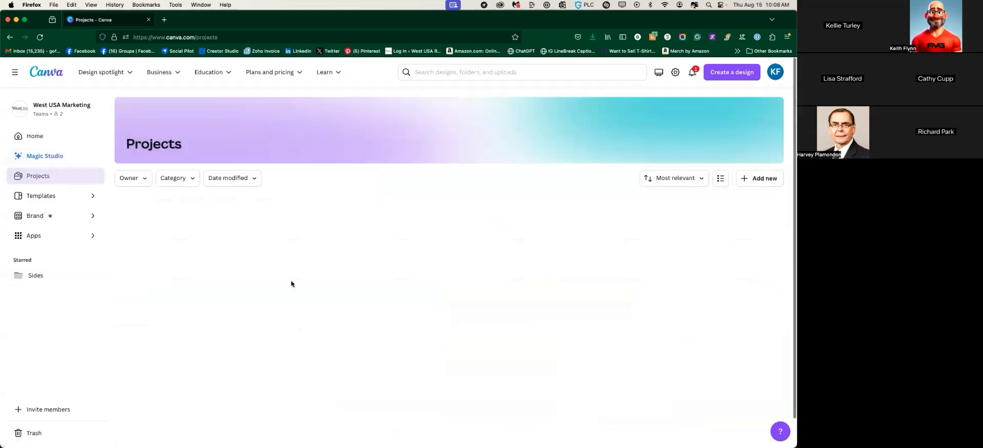
pyautogui.scroll(-5, 234, 258)
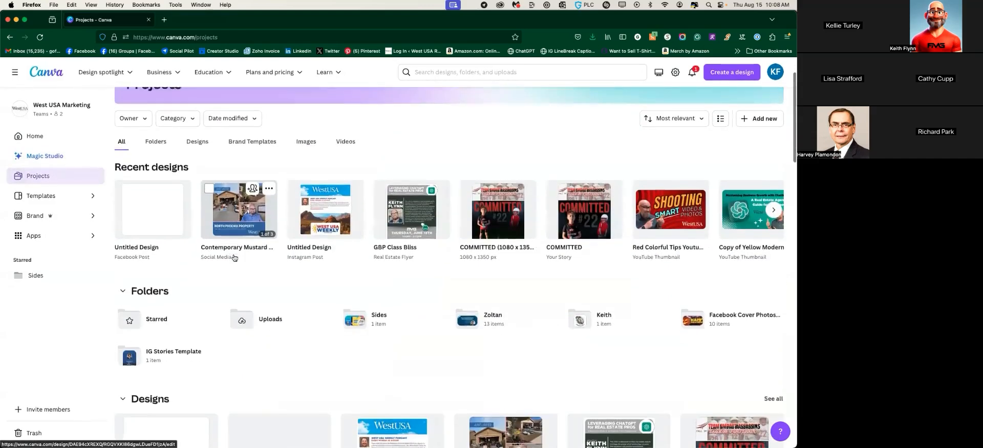
pyautogui.scroll(-9, 233, 257)
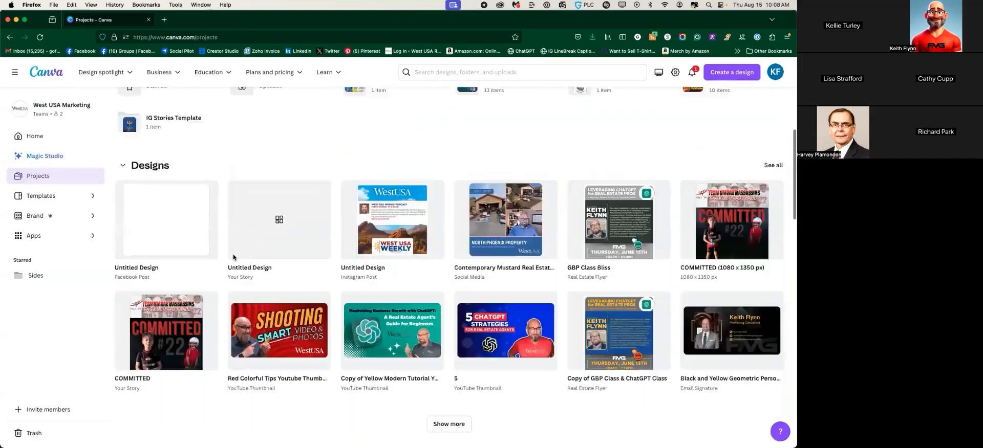
pyautogui.scroll(-5, 237, 264)
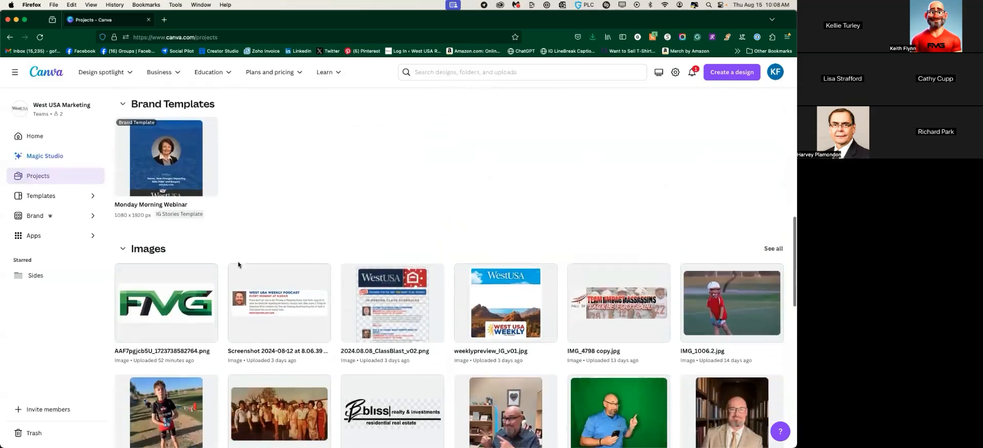
pyautogui.scroll(-10, 238, 263)
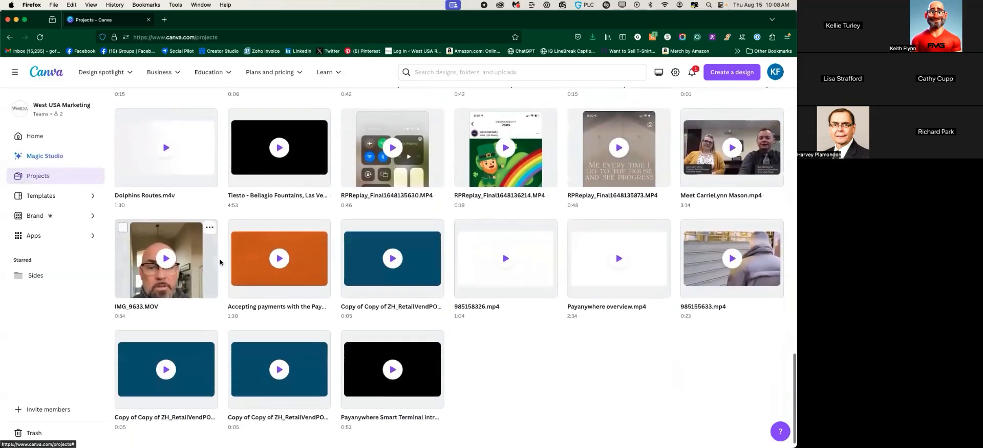
pyautogui.scroll(20, 217, 264)
pyautogui.scroll(5, 220, 263)
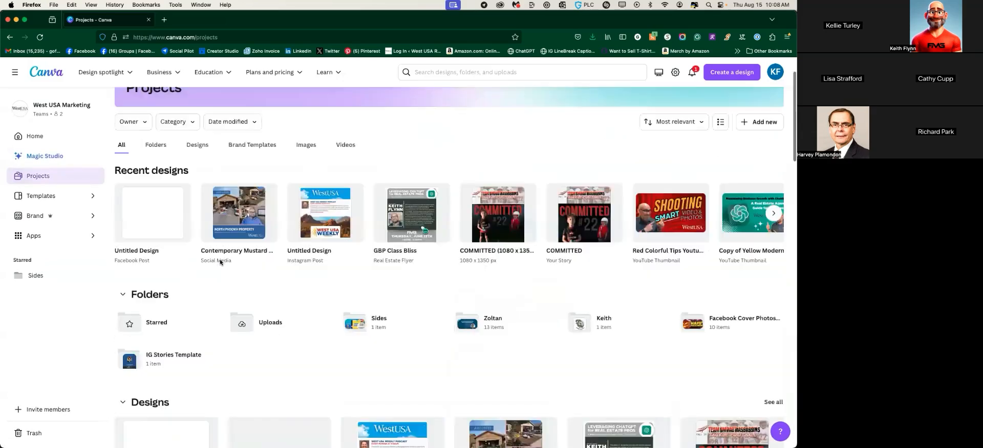
pyautogui.click(62, 198)
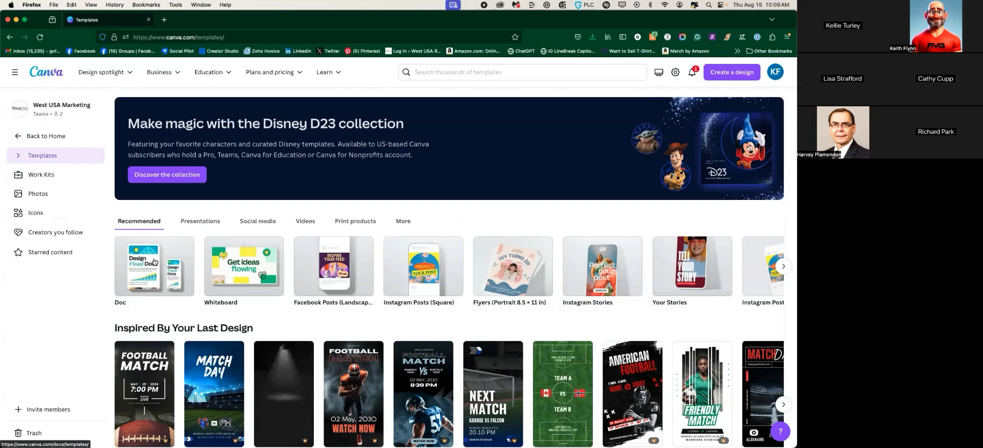
# Scroll the Templates page past Inspired By Your Last Design and You May Like to Facebook Posts
pyautogui.scroll(-5, 169, 269)
pyautogui.scroll(-1, 184, 276)
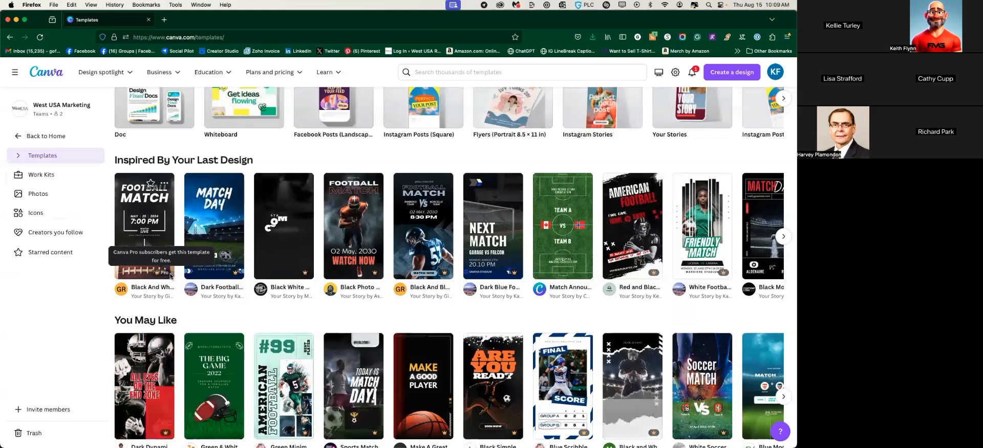
pyautogui.scroll(1, 184, 240)
pyautogui.scroll(3, 184, 239)
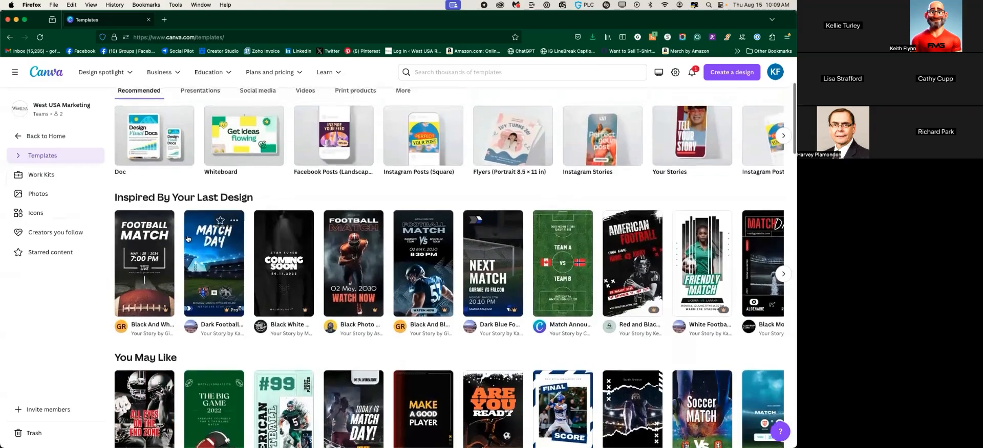
pyautogui.hscroll(1, 333, 304)
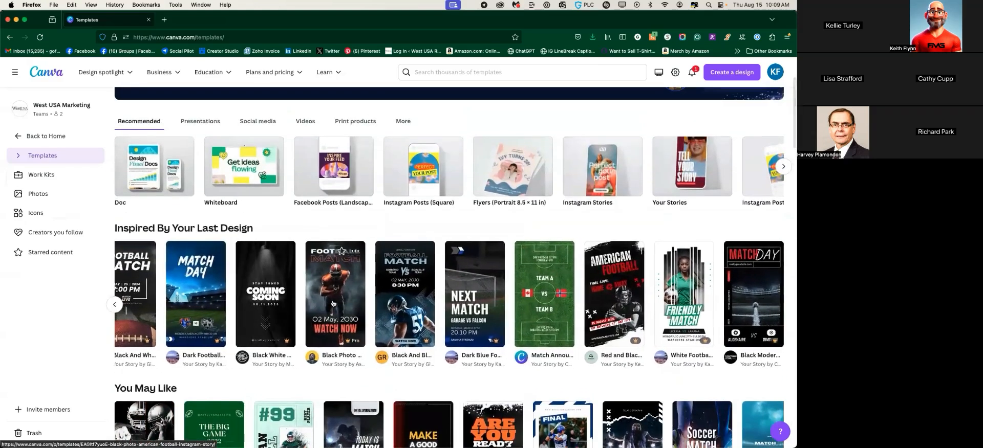
pyautogui.hscroll(-1, 335, 304)
pyautogui.hscroll(1, 343, 303)
pyautogui.hscroll(-1, 348, 303)
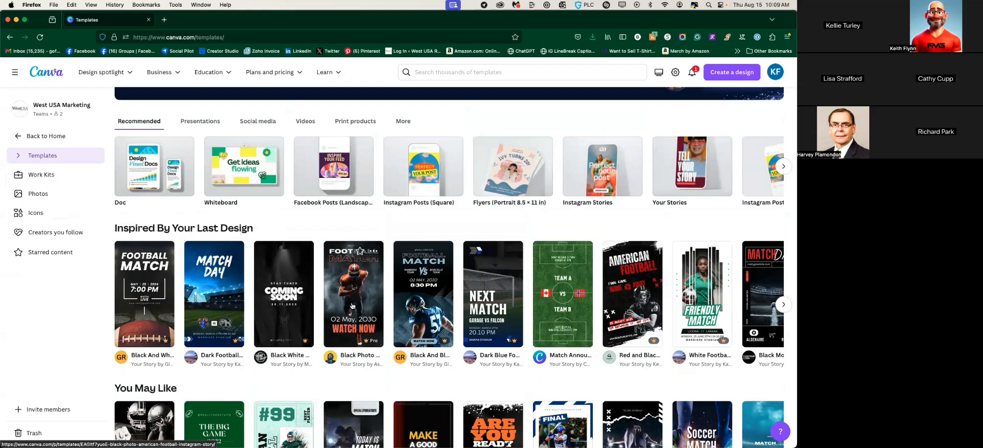
pyautogui.scroll(-5, 175, 274)
pyautogui.scroll(-3, 174, 274)
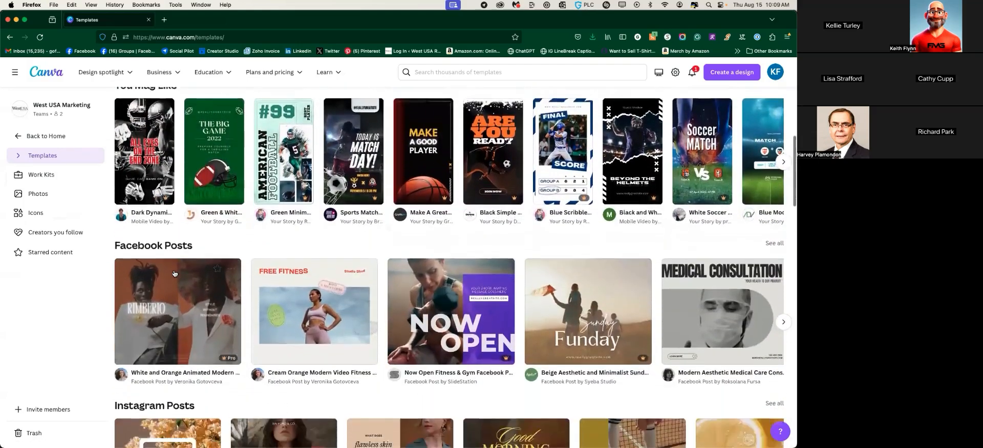
pyautogui.scroll(2, 174, 274)
pyautogui.scroll(-3, 175, 274)
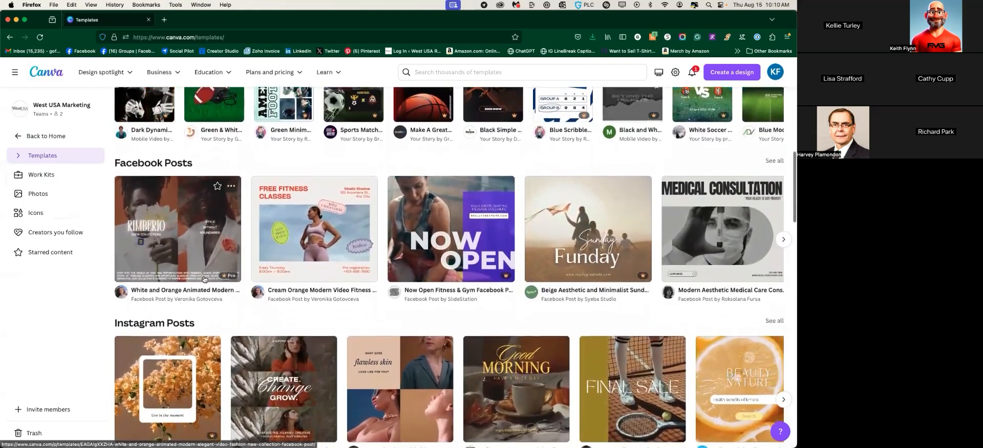
pyautogui.scroll(-1, 205, 278)
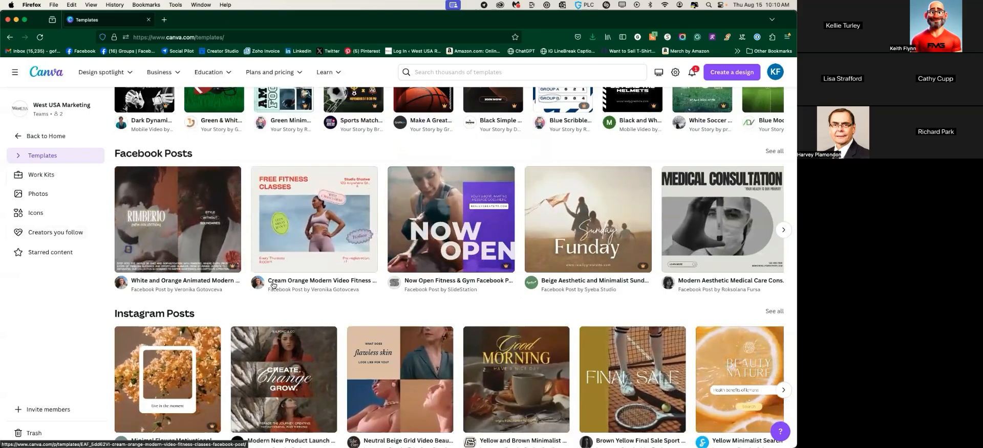
pyautogui.scroll(5, 64, 134)
# Return to Home and open the Brand Kits page
pyautogui.click(51, 136)
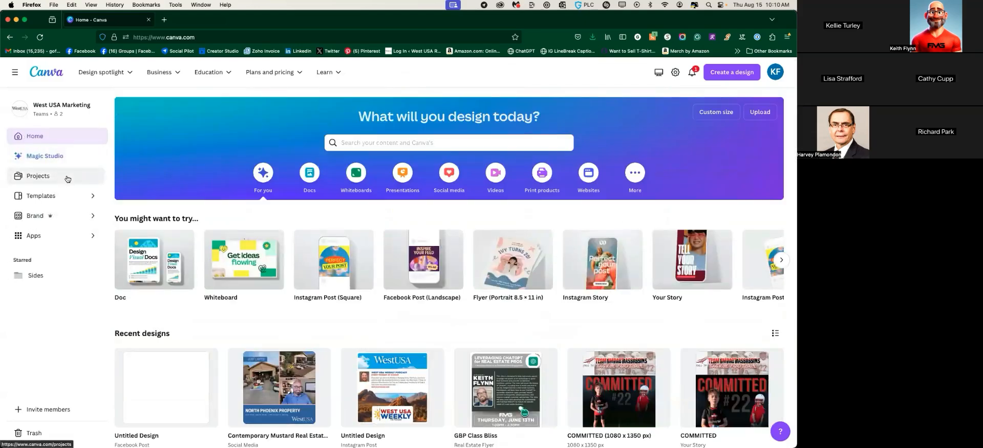
pyautogui.click(57, 214)
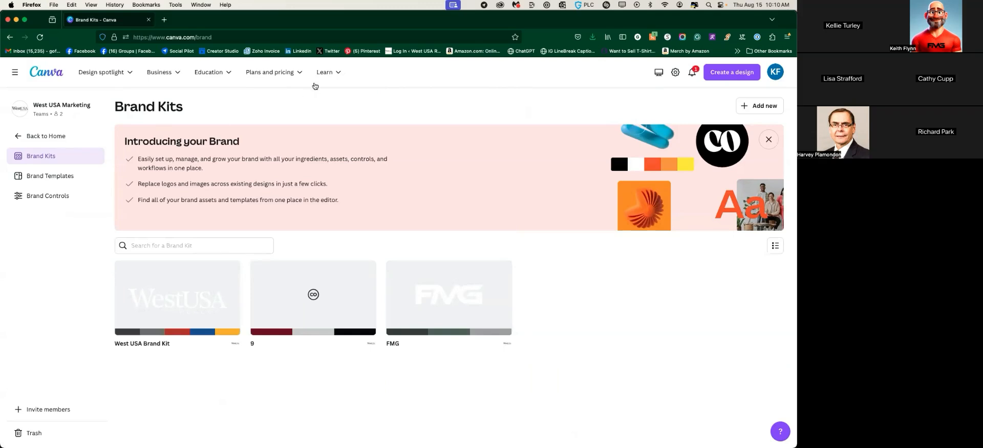
# Review Canva Pro's plan page and Free (US$0) versus Pro (US$120/year) pricing, then go back
pyautogui.moveTo(286, 75)
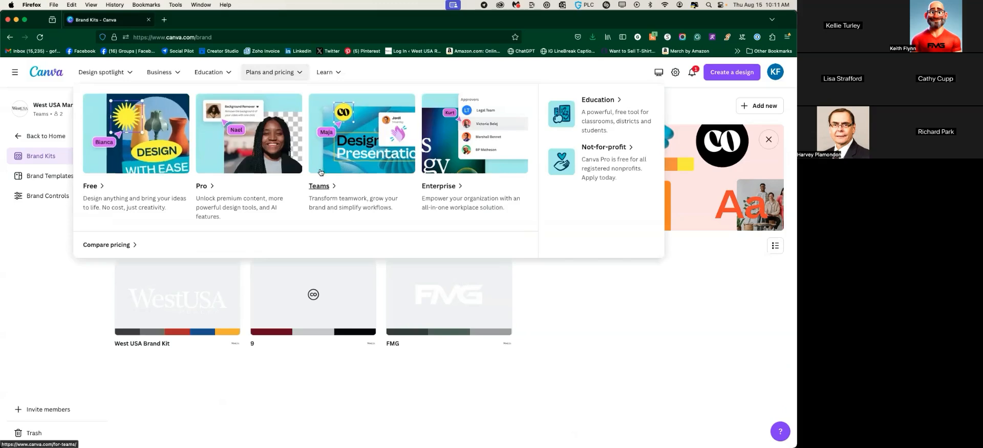
pyautogui.click(246, 155)
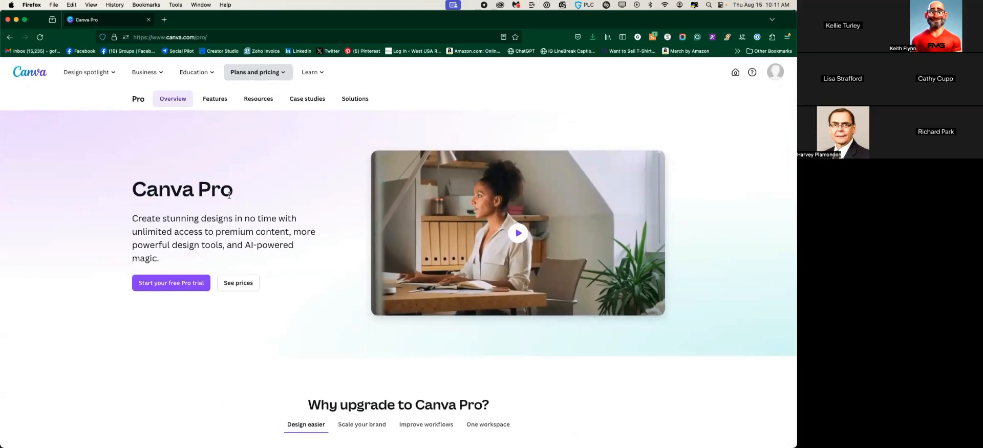
pyautogui.click(236, 285)
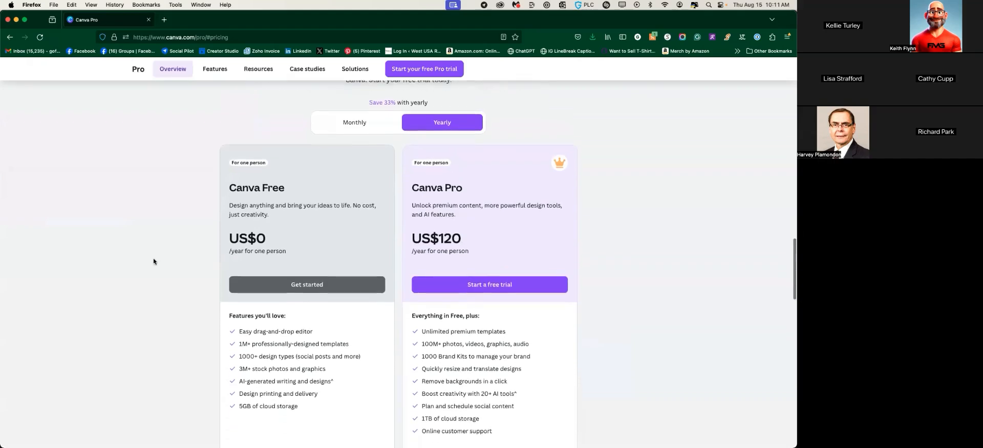
pyautogui.scroll(-2, 153, 261)
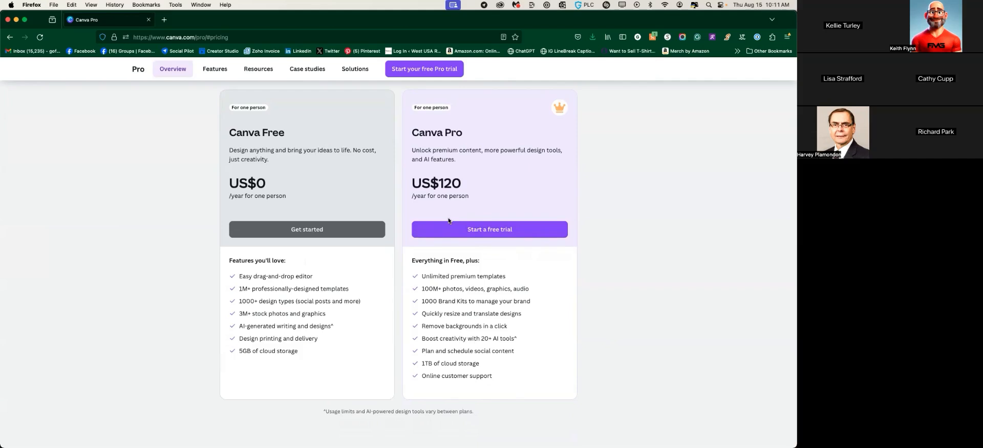
pyautogui.scroll(1, 441, 239)
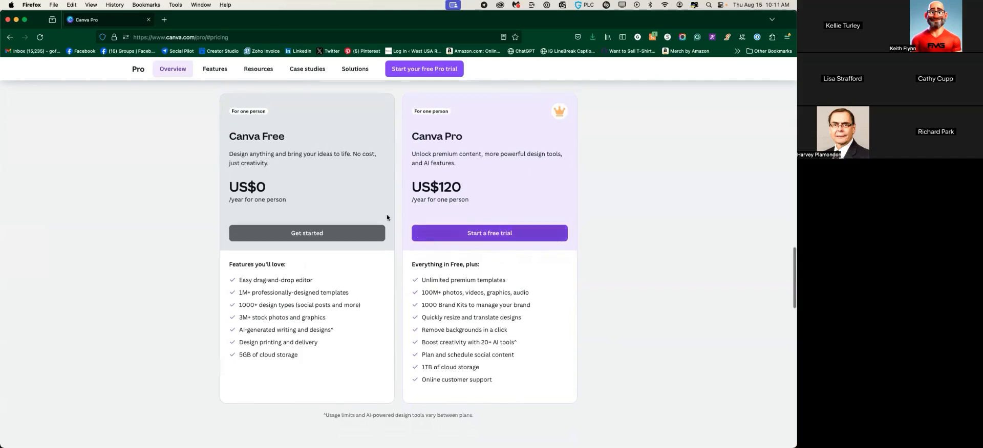
pyautogui.click(10, 38)
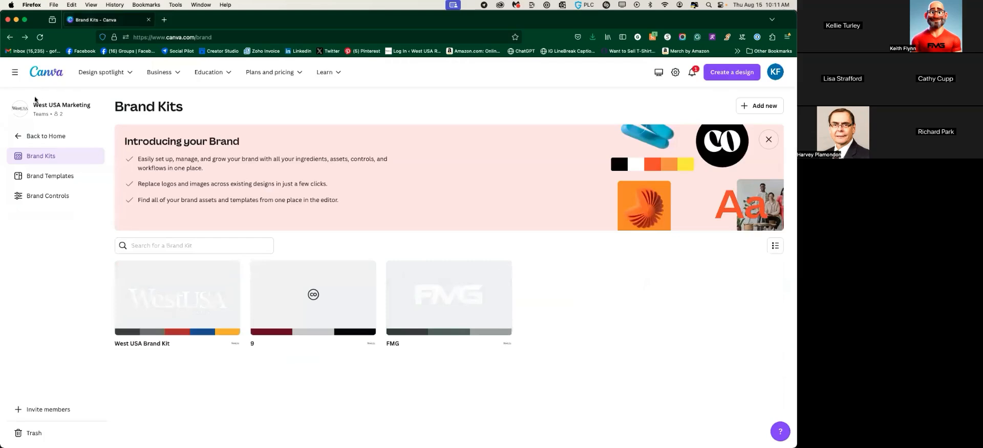
# Go Home via the Canva logo and reopen the team's Brand Kits
pyautogui.click(51, 75)
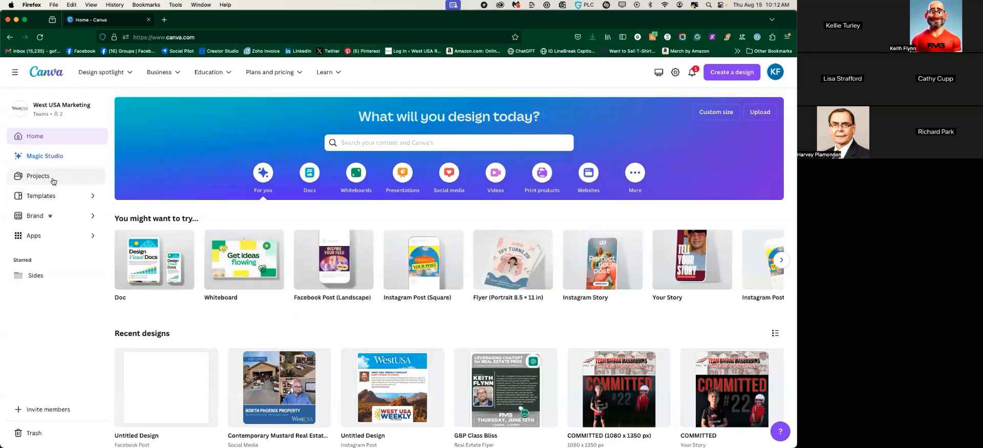
pyautogui.click(39, 224)
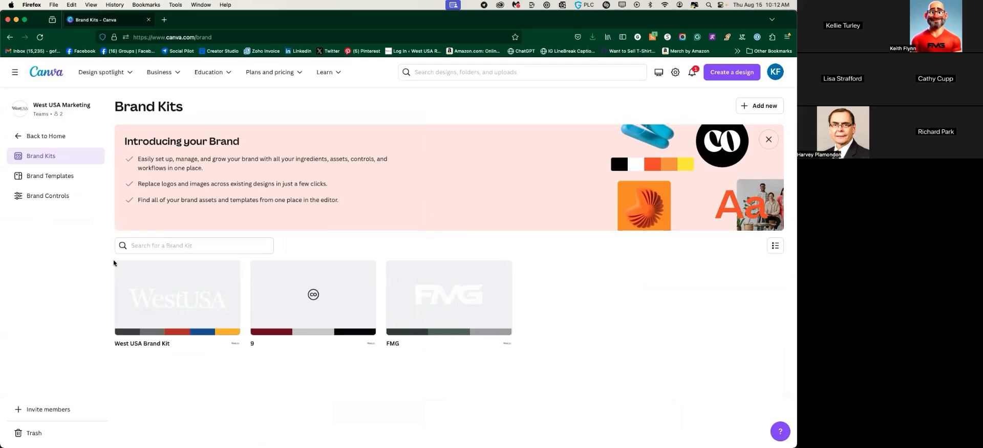
# Open the West USA Brand Kit and scroll through its logos and color palette
pyautogui.click(146, 283)
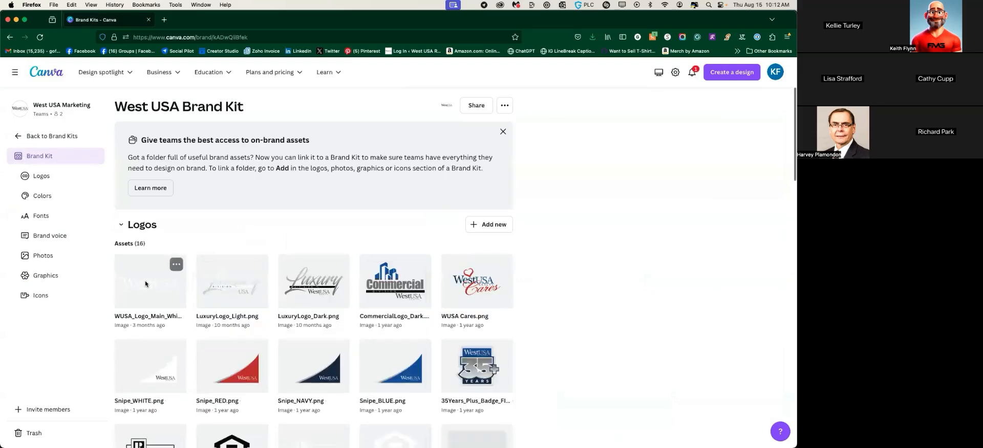
pyautogui.scroll(-3, 146, 280)
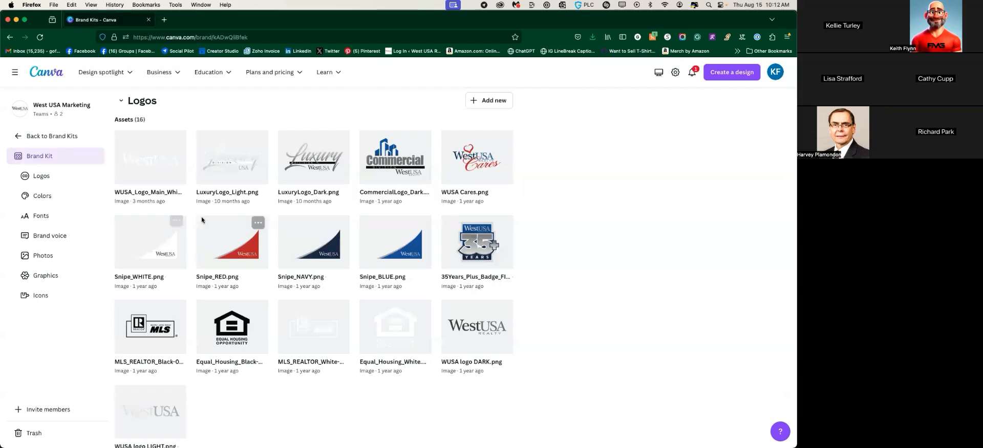
pyautogui.scroll(-3, 179, 251)
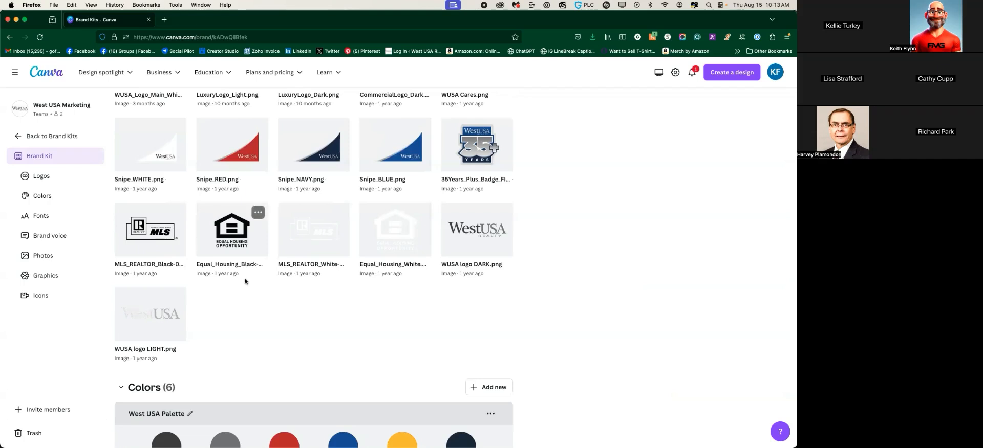
pyautogui.scroll(-2, 243, 291)
pyautogui.scroll(-2, 242, 291)
pyautogui.scroll(4, 225, 272)
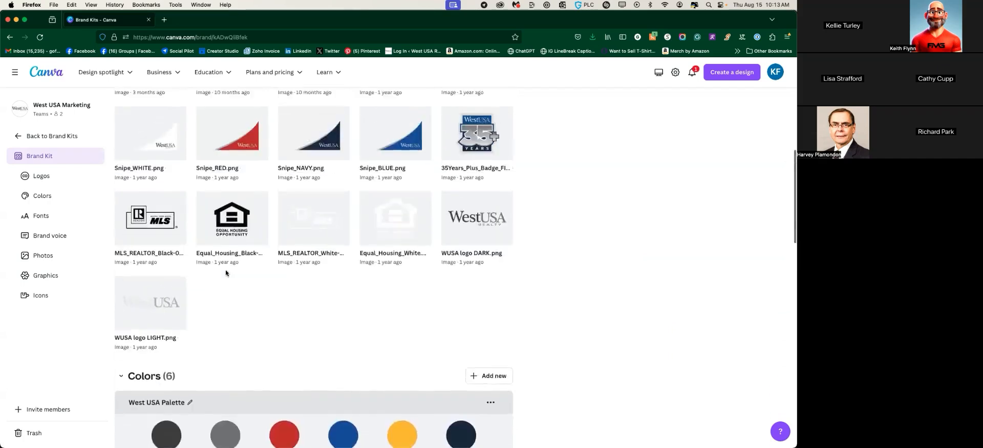
pyautogui.scroll(-5, 228, 276)
pyautogui.scroll(-4, 281, 182)
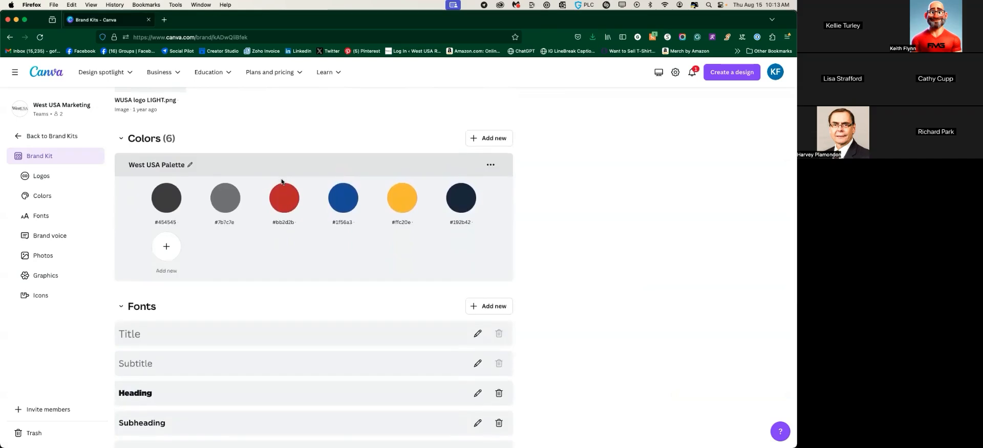
pyautogui.scroll(1, 263, 218)
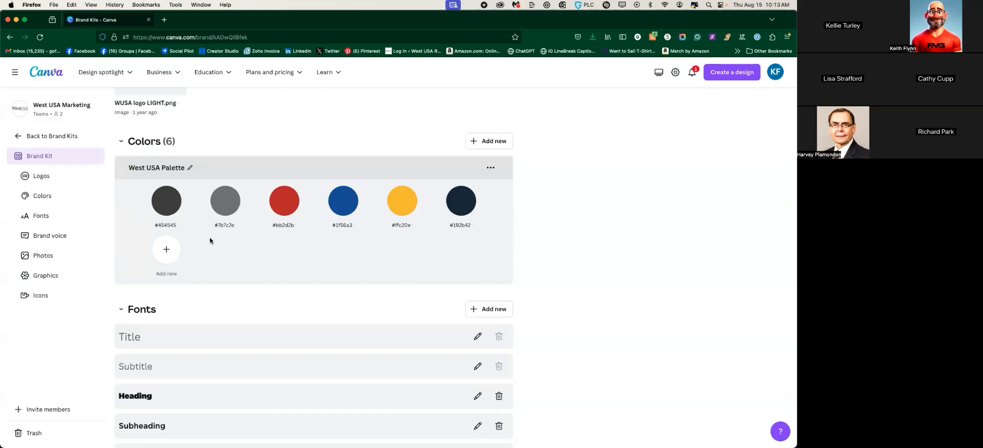
pyautogui.scroll(-2, 247, 243)
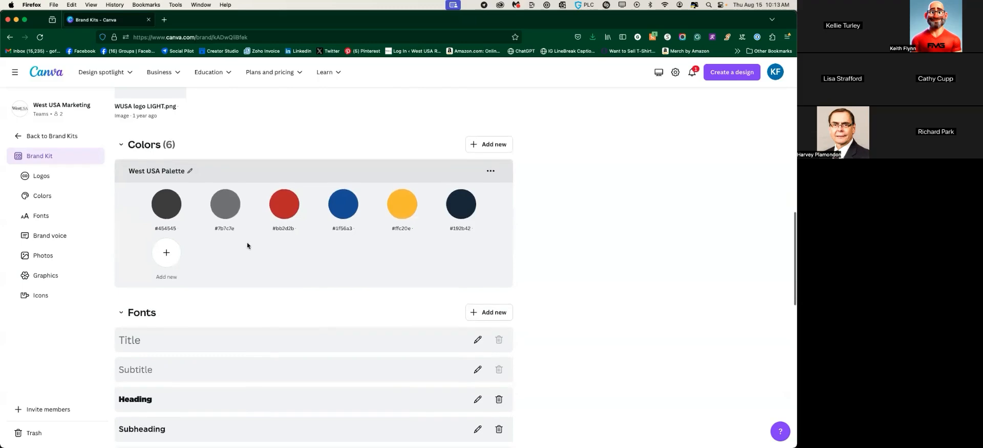
pyautogui.scroll(-1, 247, 245)
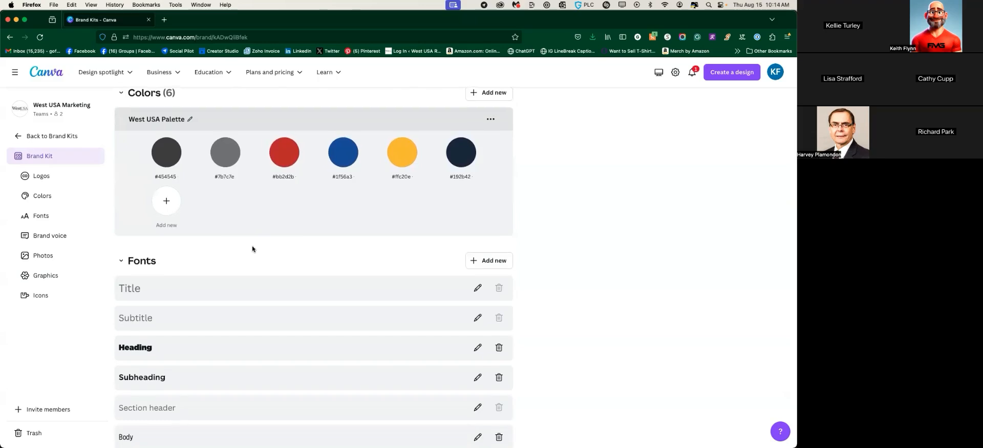
pyautogui.scroll(-4, 252, 249)
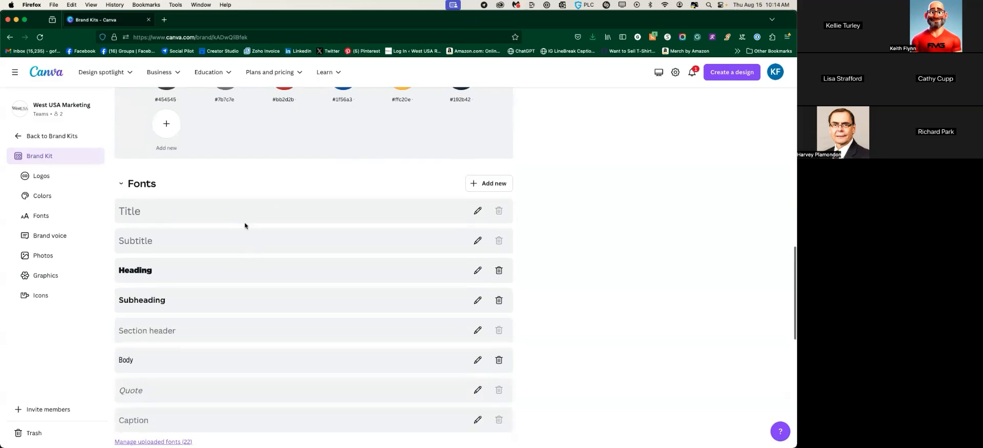
pyautogui.scroll(-2, 245, 222)
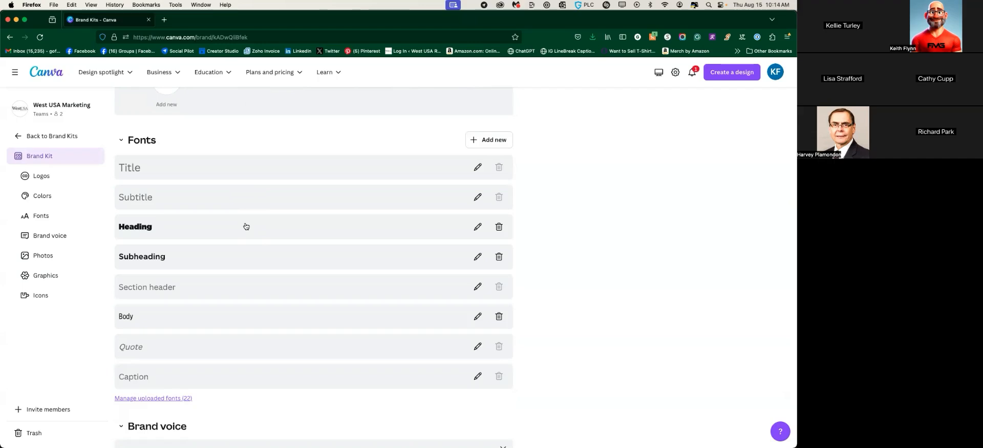
pyautogui.scroll(1, 245, 226)
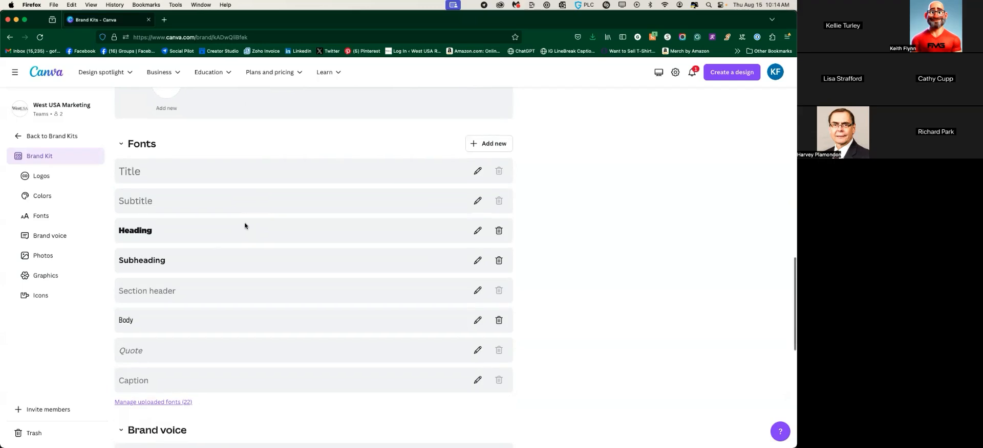
pyautogui.scroll(-5, 245, 226)
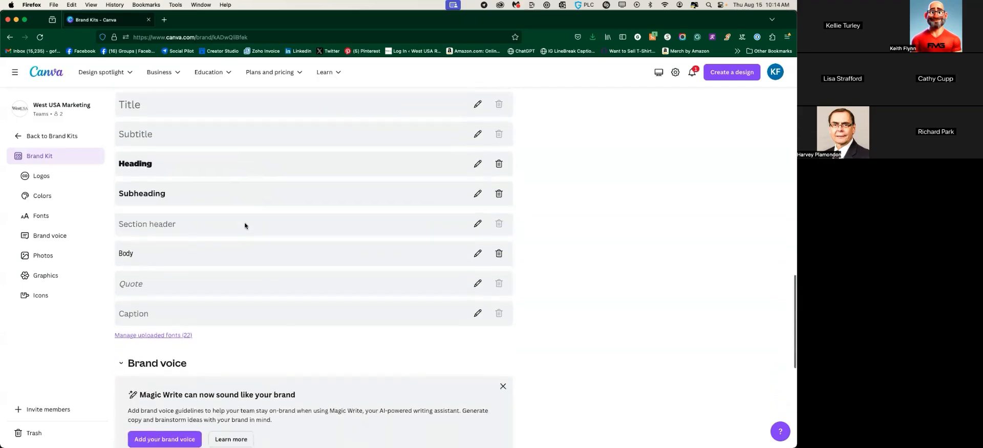
pyautogui.scroll(-4, 244, 225)
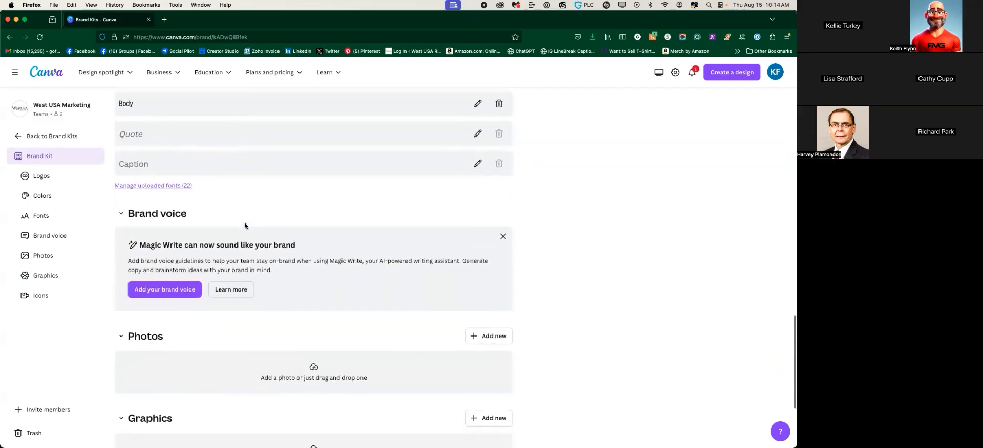
pyautogui.scroll(-1, 244, 226)
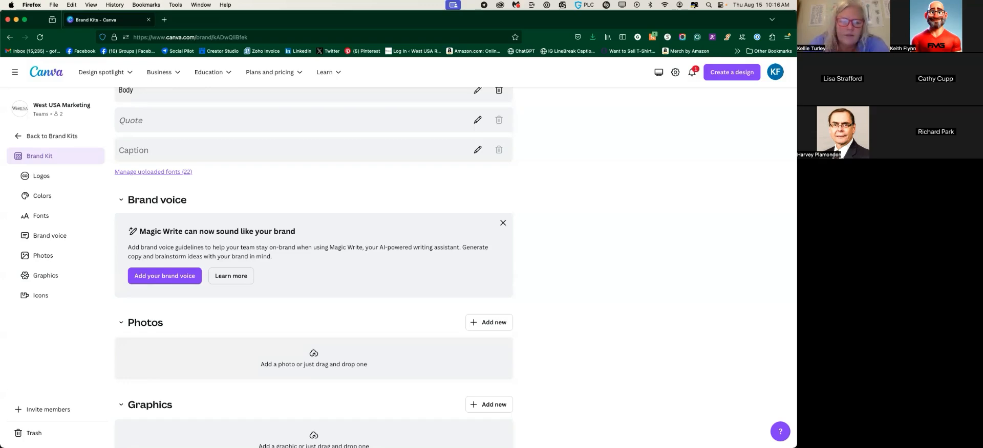
# Start brand voice guidelines, cancel without saving, and scroll over the kit's empty sections
pyautogui.click(164, 276)
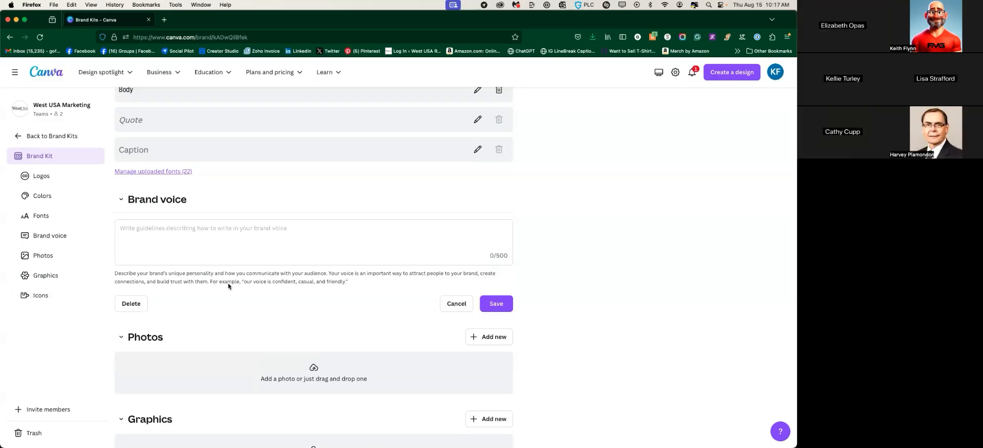
pyautogui.click(456, 304)
pyautogui.scroll(-3, 189, 261)
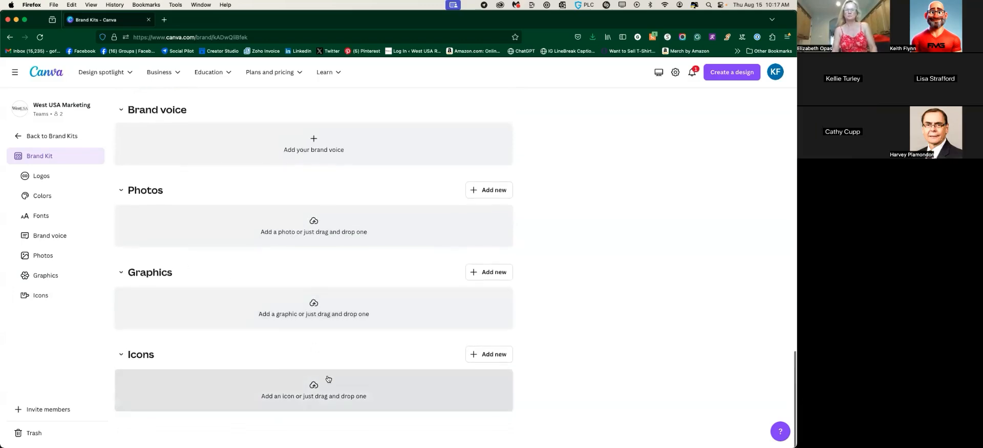
pyautogui.scroll(4, 328, 379)
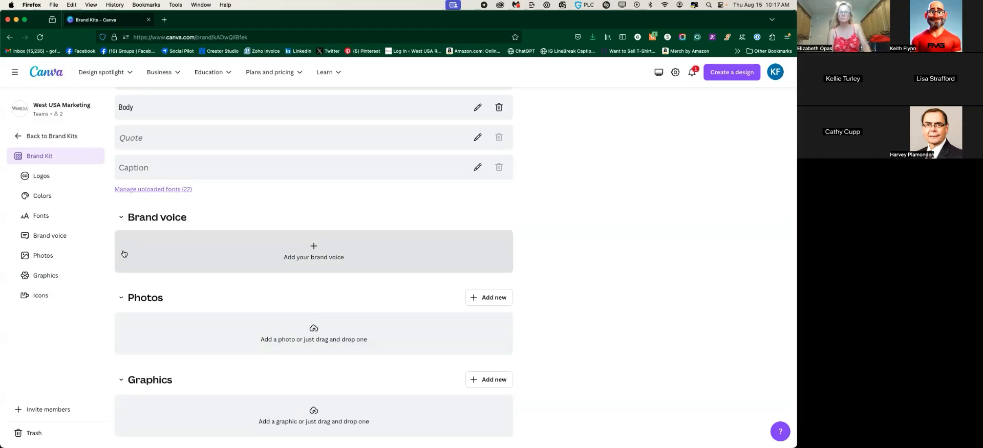
# Jump to the West USA Brand Kit's Icons section and look around it
pyautogui.click(41, 296)
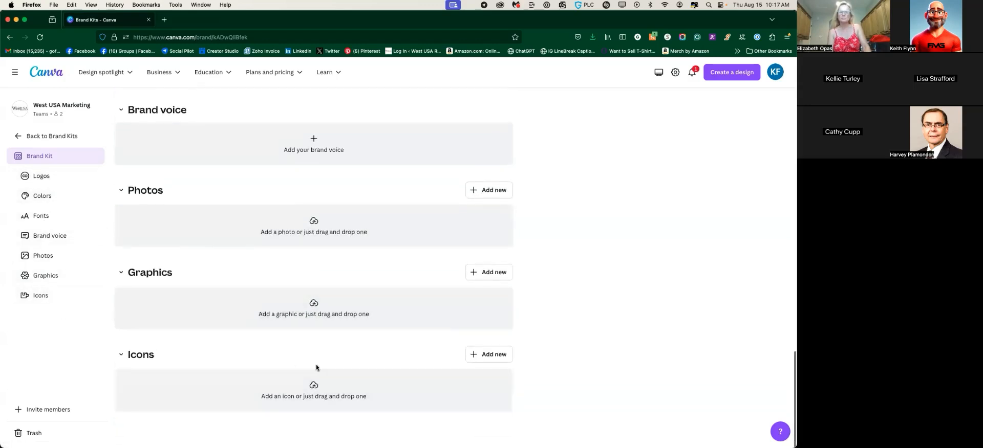
pyautogui.scroll(3, 275, 345)
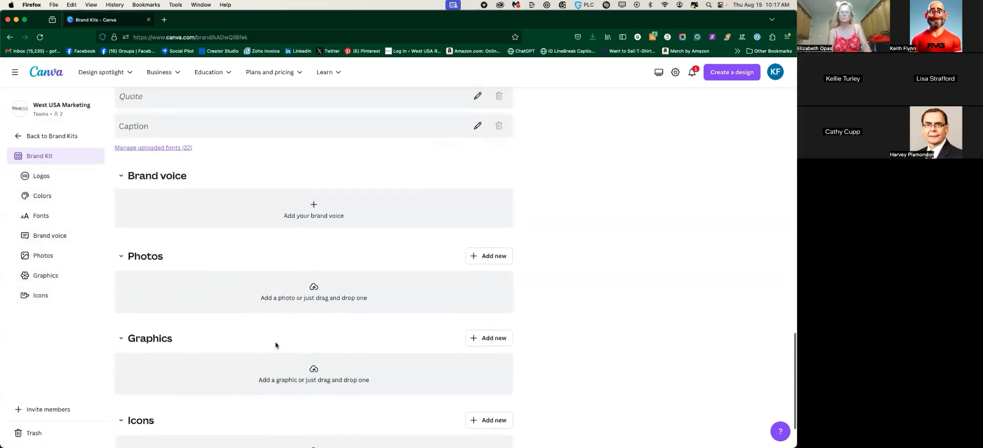
pyautogui.scroll(5, 275, 345)
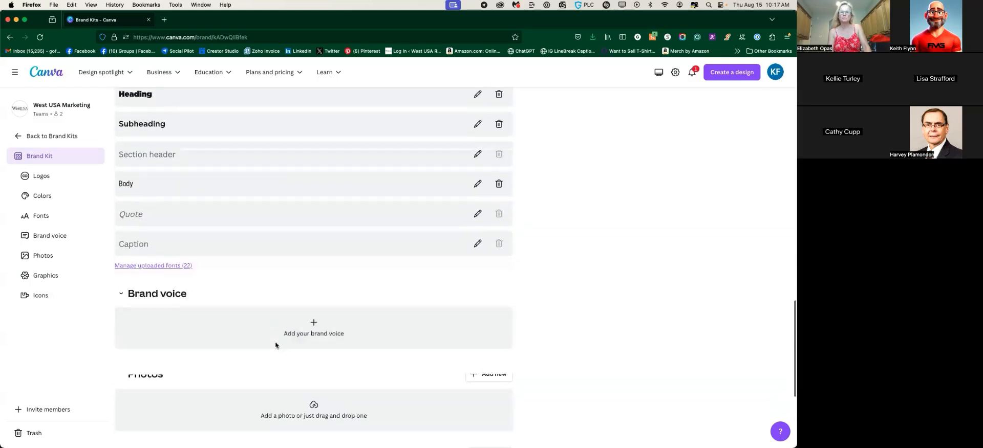
pyautogui.scroll(-3, 275, 345)
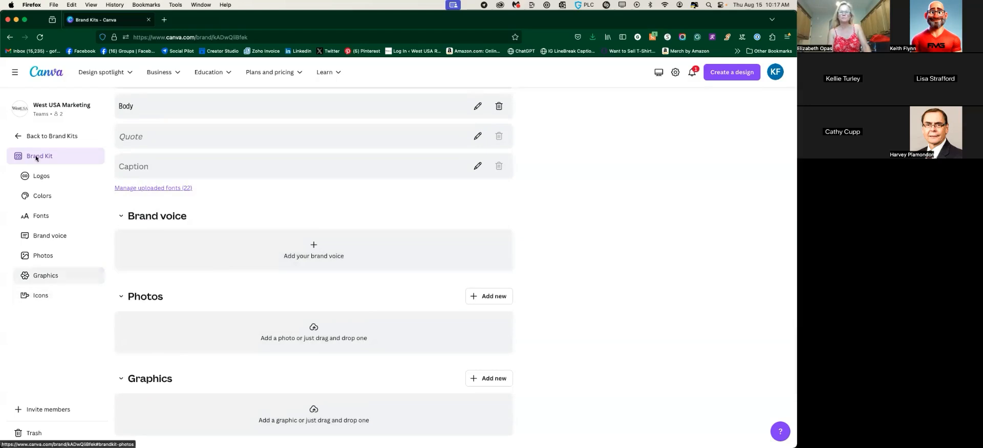
# Go back through Brand Kits and Home to the Apps directory
pyautogui.click(38, 136)
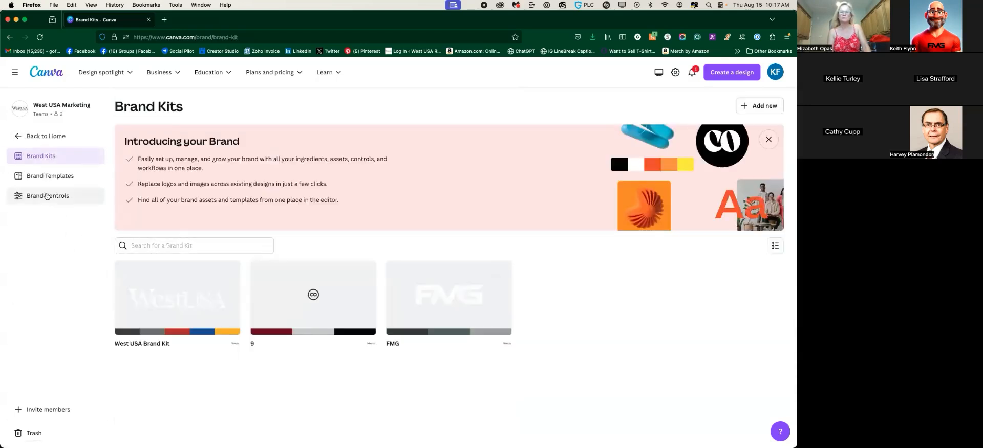
pyautogui.click(27, 136)
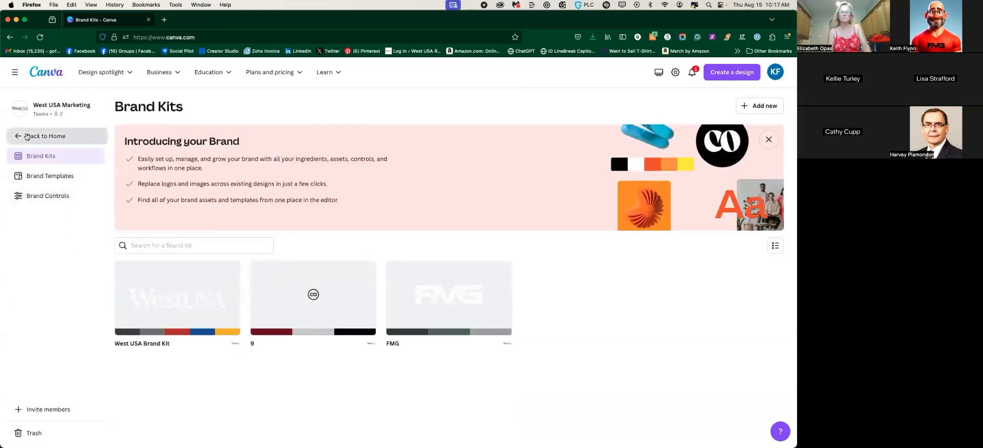
pyautogui.click(48, 238)
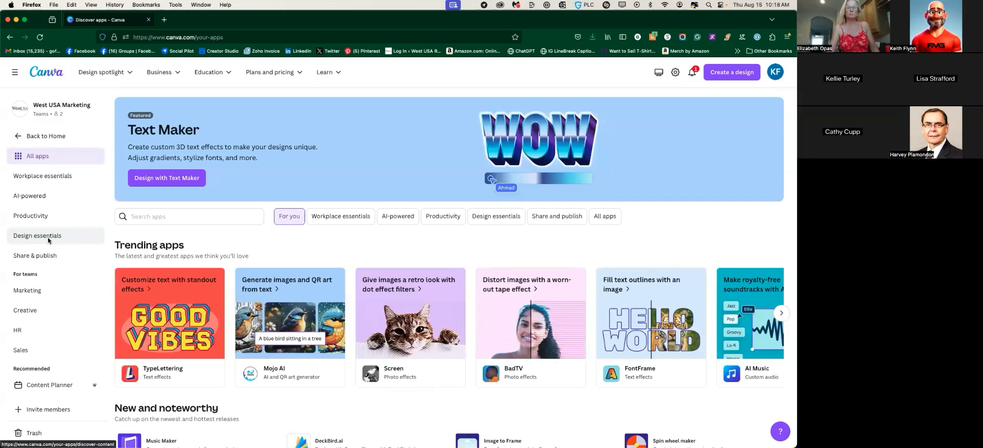
pyautogui.click(171, 294)
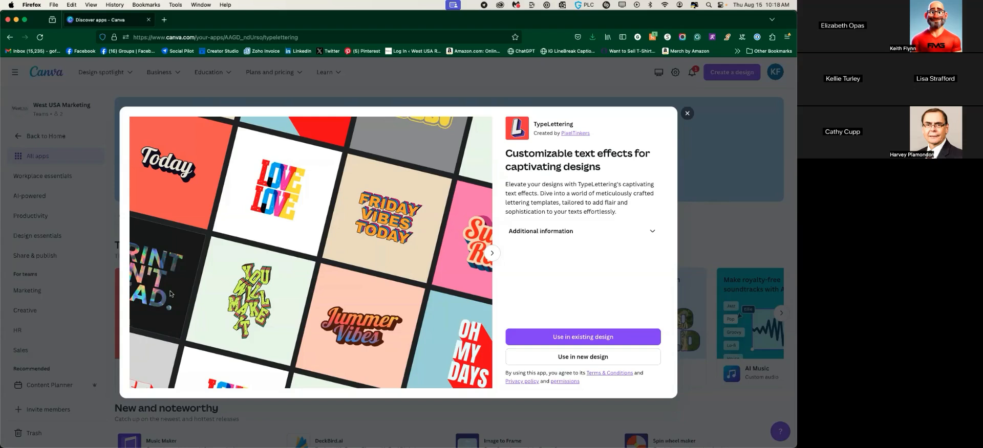
pyautogui.click(492, 254)
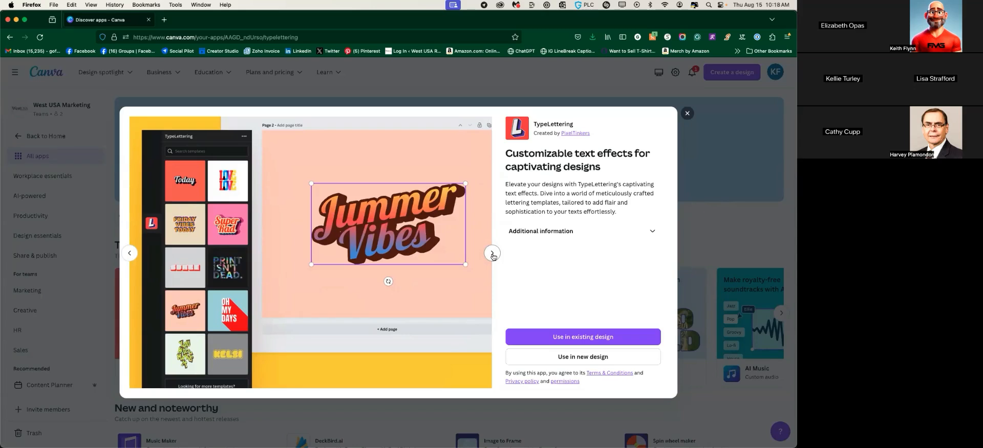
pyautogui.click(686, 113)
# Scroll the Trending apps carousel right to FontFrame, AI Music, Speed Painter and ColorMix
pyautogui.hscroll(2, 257, 333)
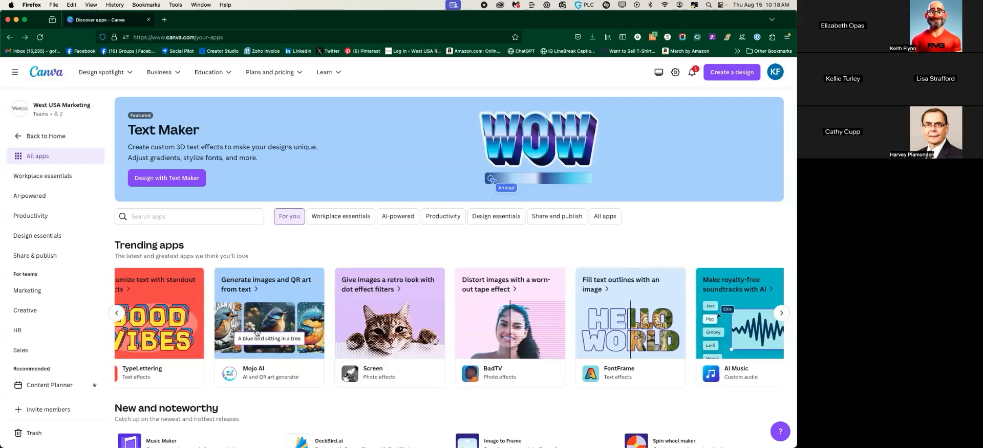
pyautogui.hscroll(2, 249, 304)
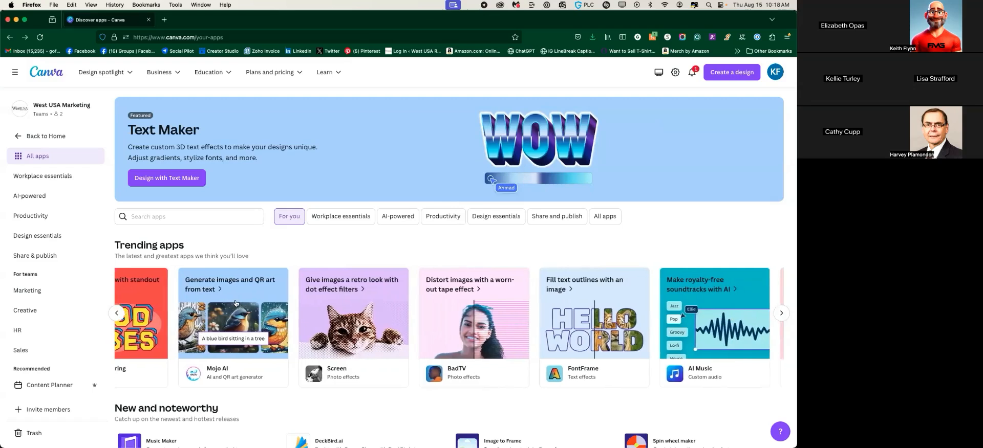
pyautogui.hscroll(2, 233, 307)
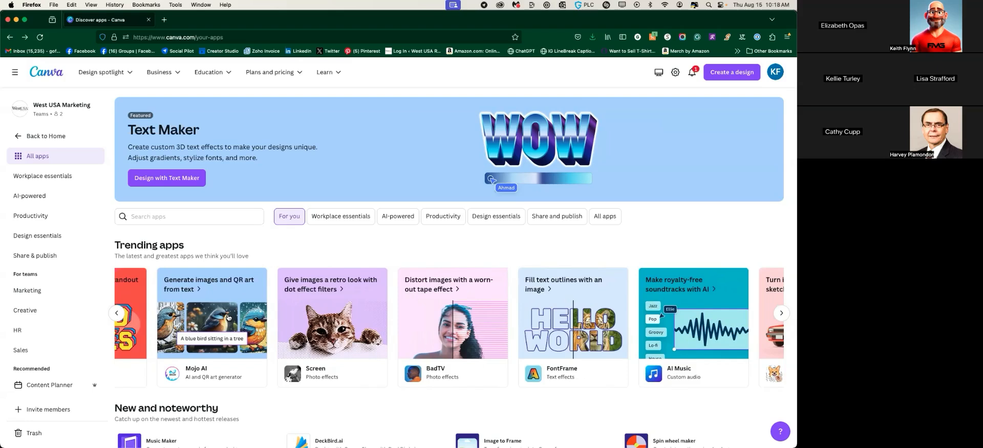
pyautogui.hscroll(1, 230, 320)
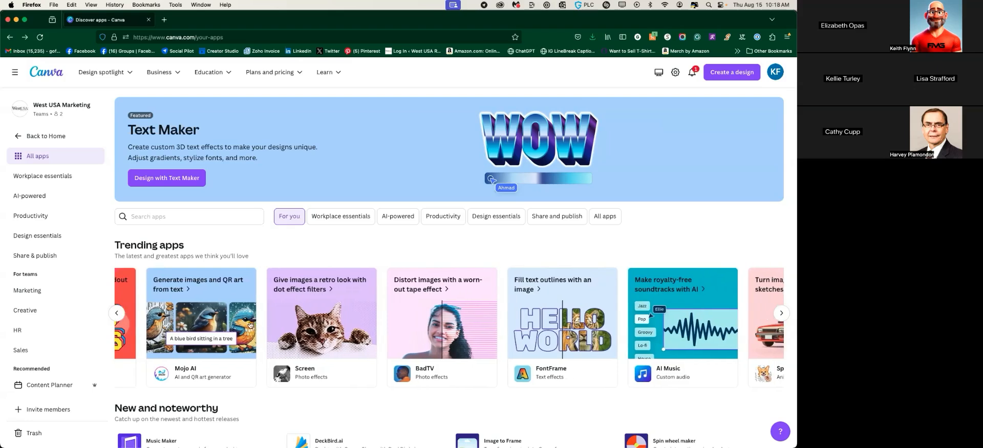
pyautogui.hscroll(3, 238, 326)
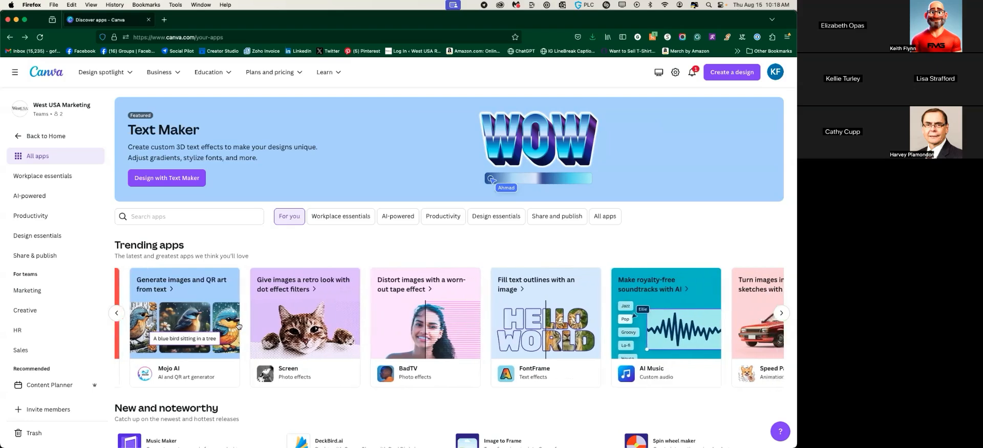
pyautogui.hscroll(1, 242, 327)
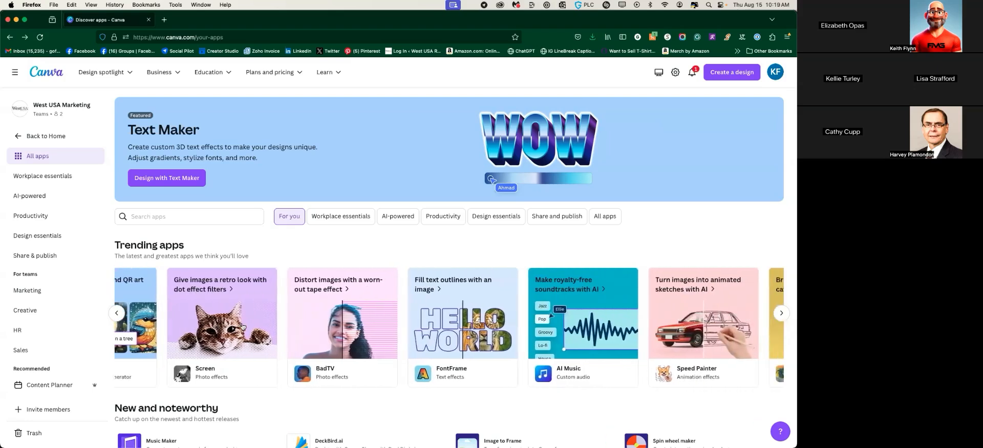
pyautogui.hscroll(1, 241, 326)
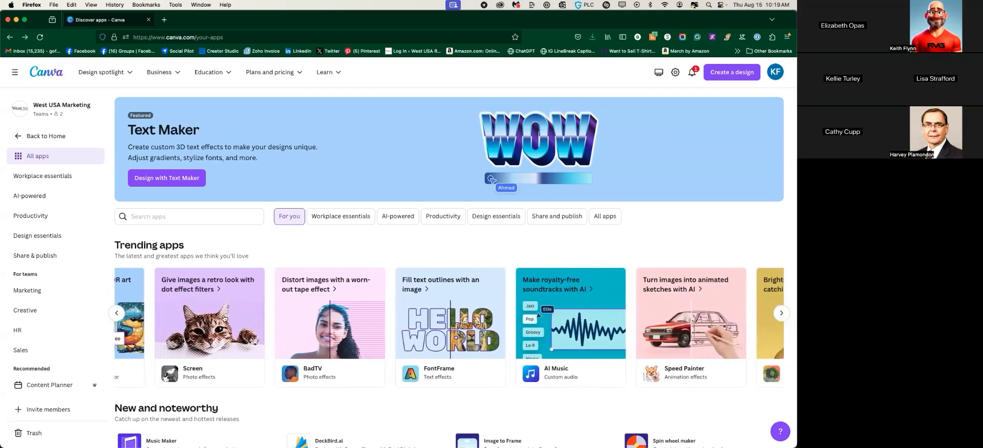
pyautogui.hscroll(4, 224, 319)
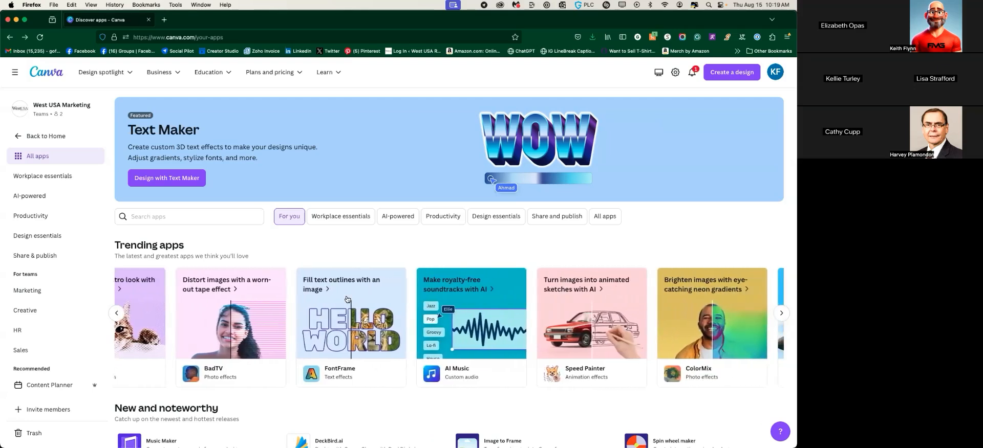
pyautogui.click(346, 319)
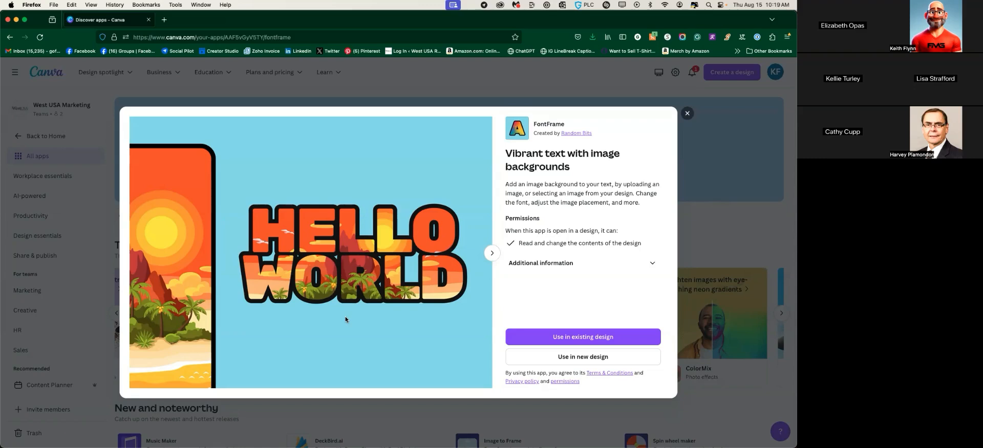
pyautogui.click(687, 114)
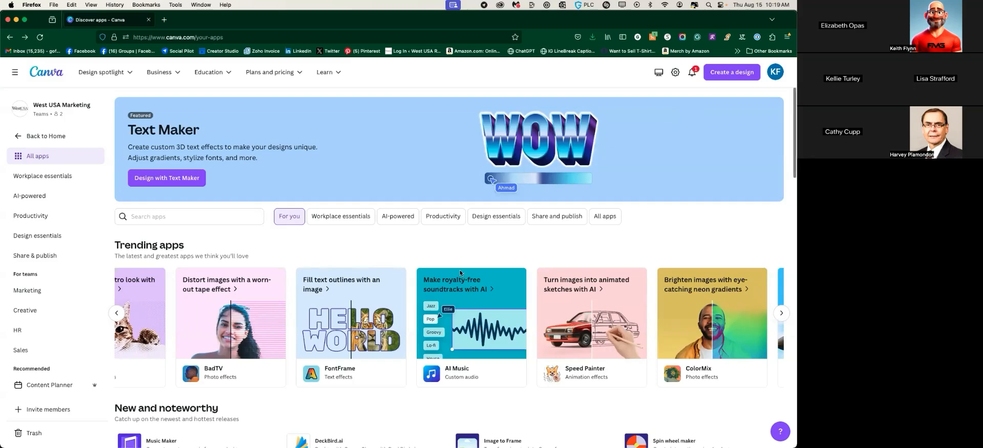
# Scroll the Trending apps row and the Apps page until New and noteworthy appears
pyautogui.hscroll(5, 347, 312)
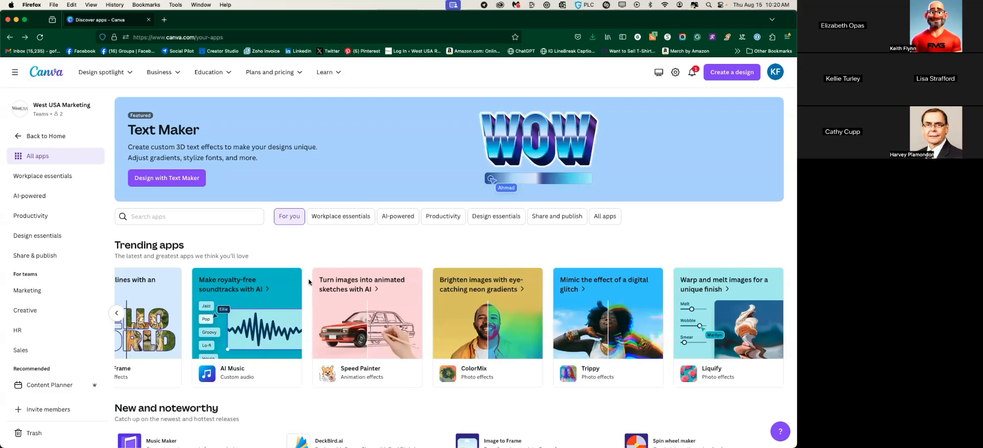
pyautogui.scroll(-3, 308, 278)
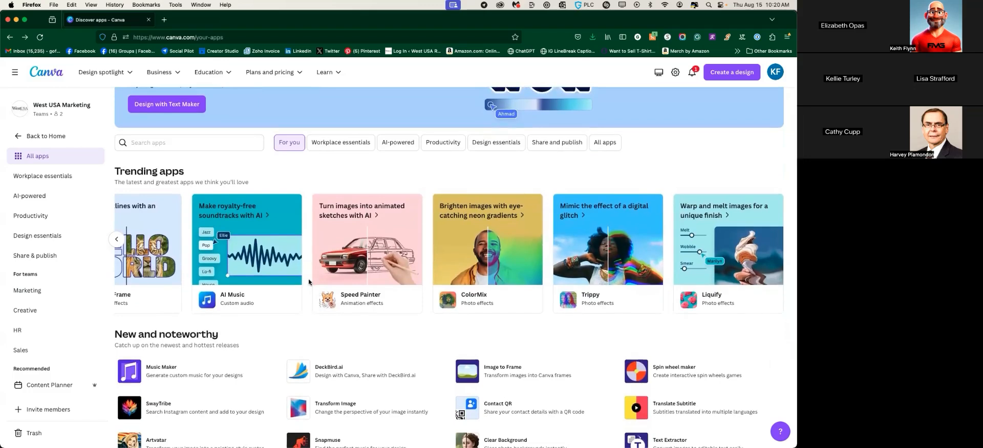
pyautogui.hscroll(1, 396, 252)
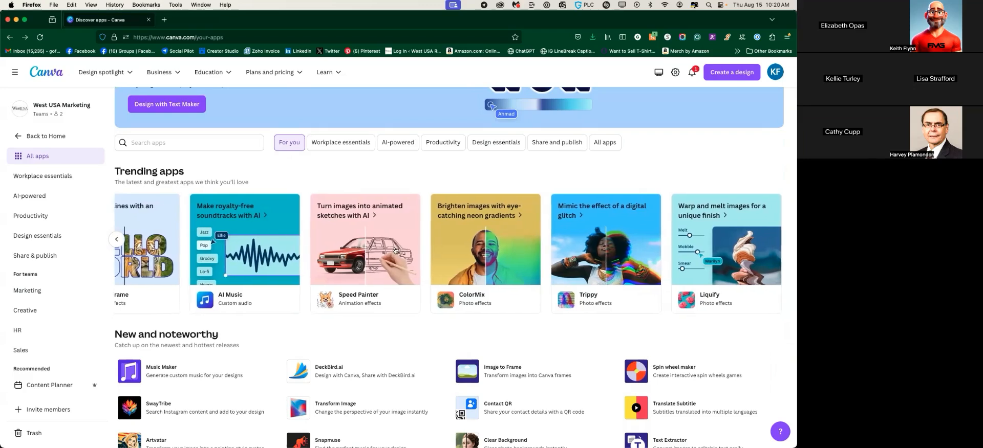
pyautogui.hscroll(-5, 399, 245)
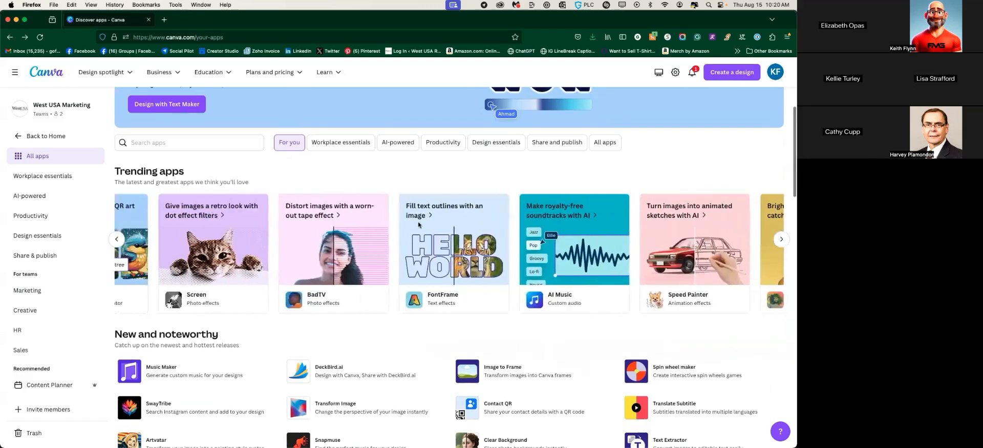
# Scroll past Top apps for teams to the Explore them all categories, such as Marketing and HR
pyautogui.scroll(-5, 384, 228)
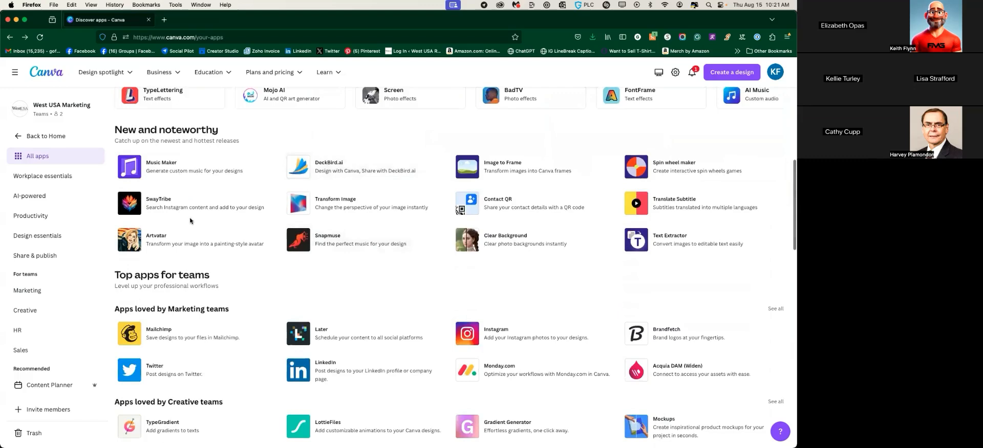
pyautogui.scroll(-2, 190, 220)
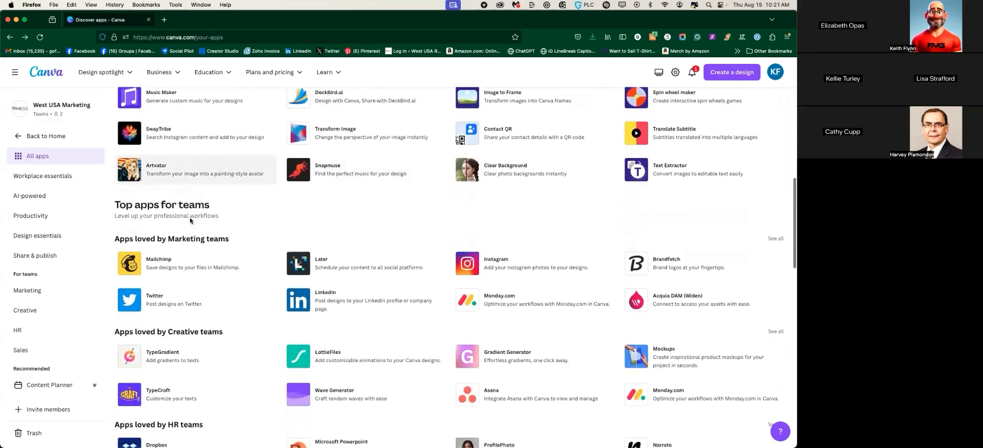
pyautogui.scroll(1, 230, 202)
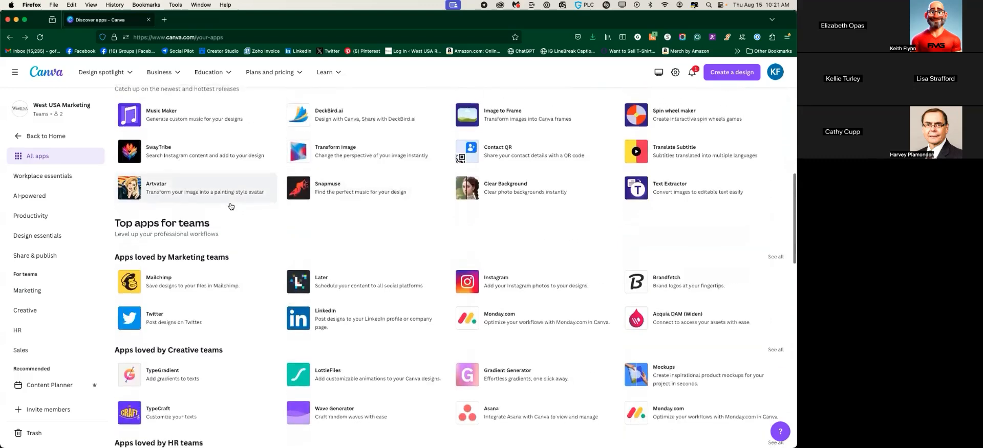
pyautogui.scroll(-2, 230, 205)
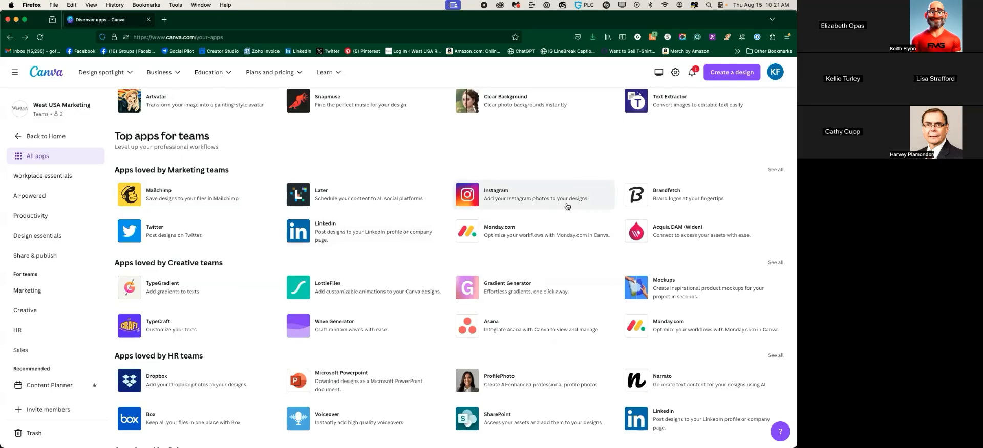
pyautogui.scroll(-1, 296, 250)
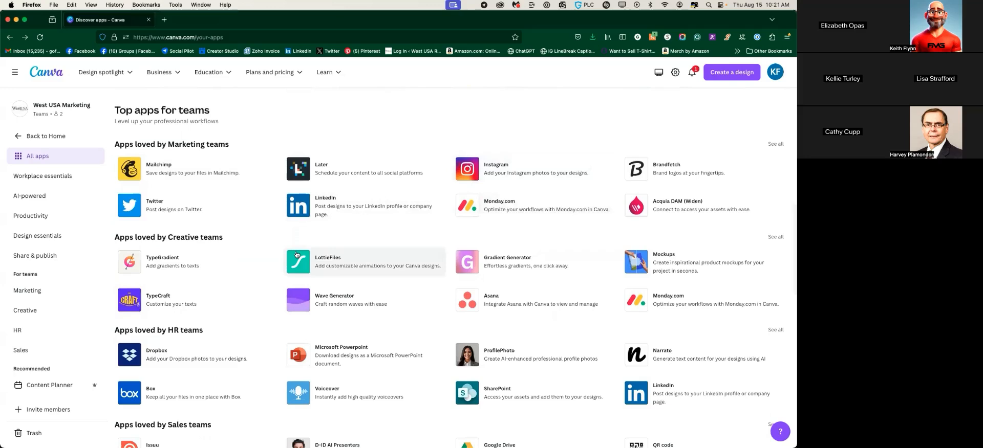
pyautogui.scroll(-5, 266, 248)
pyautogui.scroll(-7, 246, 251)
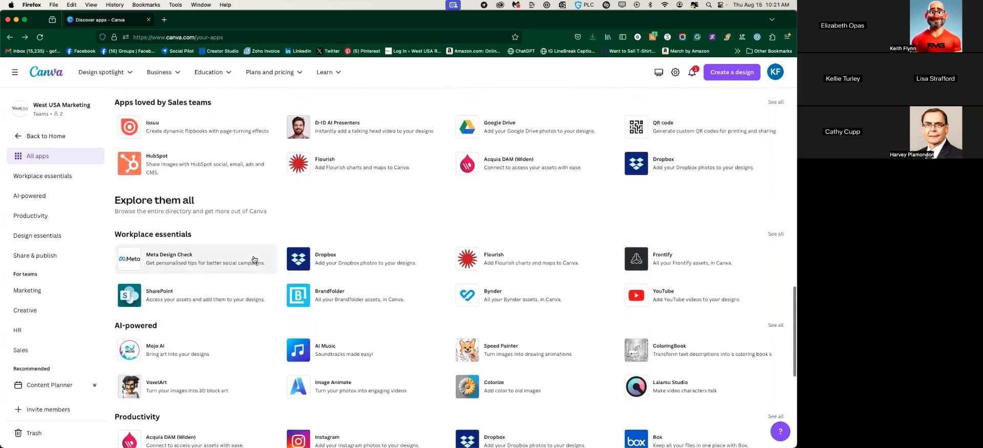
pyautogui.scroll(-4, 253, 262)
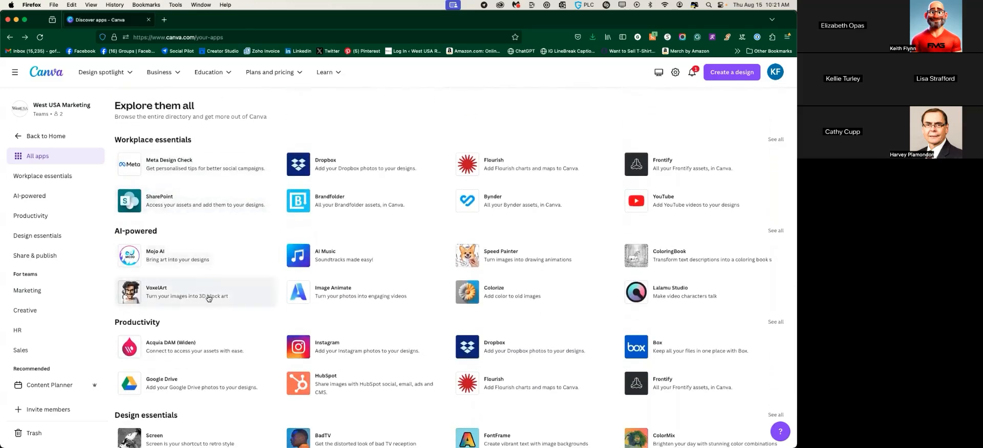
# From the VoxelArt app details, start a new Instagram Post (Square) design
pyautogui.click(190, 294)
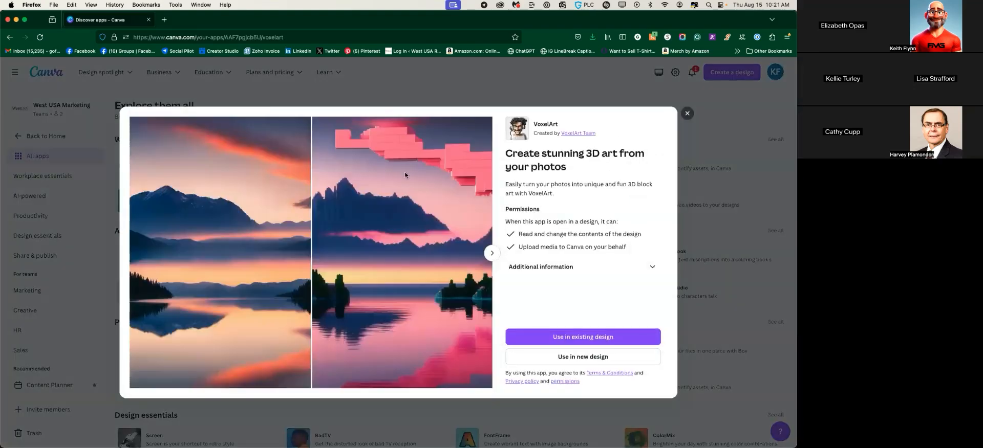
pyautogui.click(611, 357)
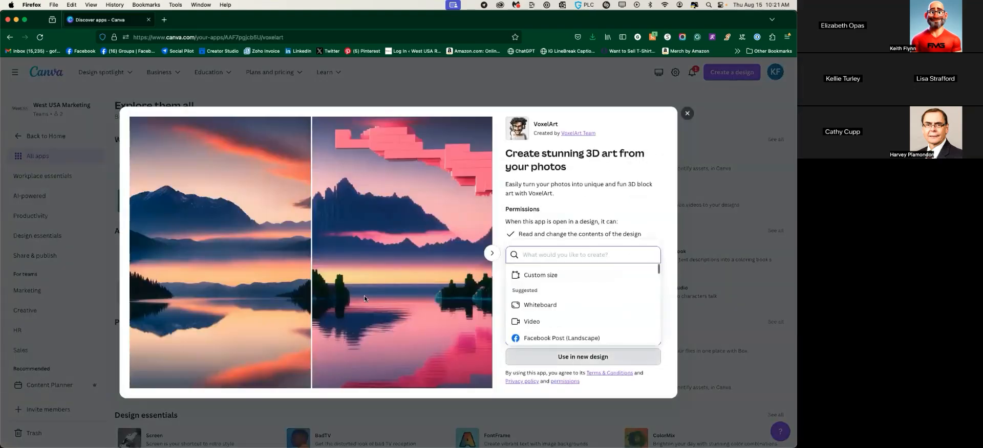
pyautogui.scroll(-4, 537, 328)
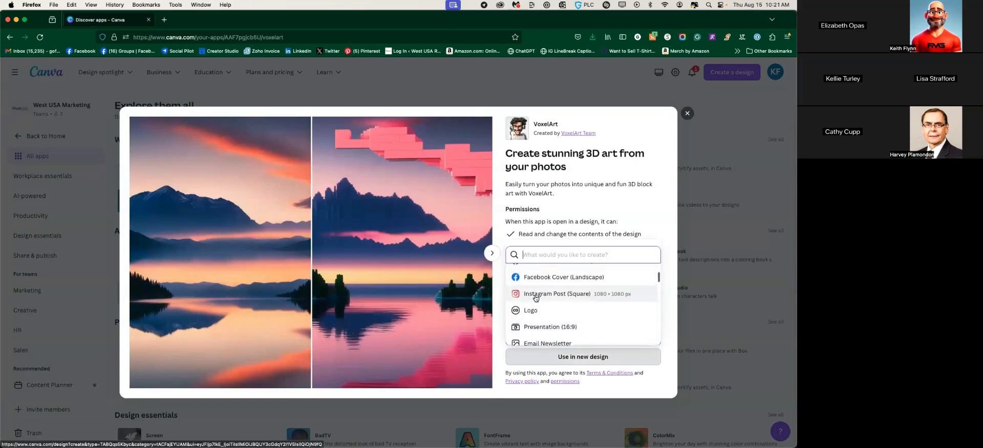
pyautogui.click(535, 296)
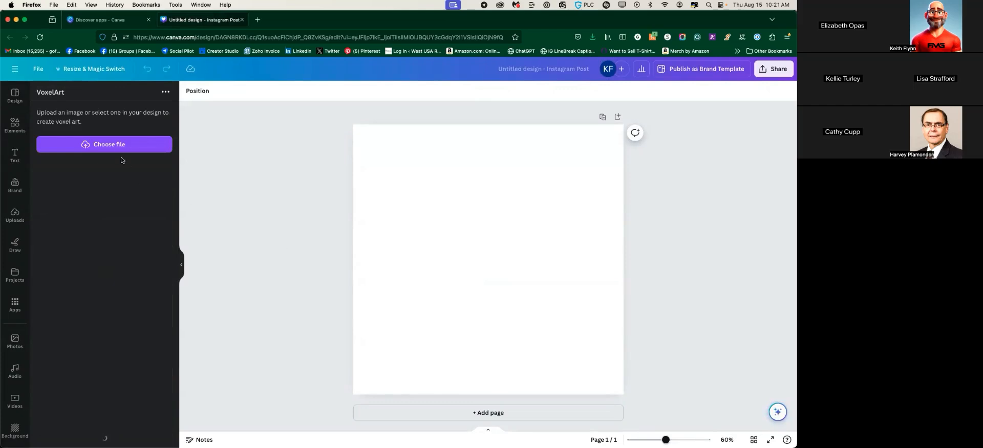
# Load WUSA_Logo_NoShield_Dark-01.jpg from Desktop > West USA Logo 2017 > New Logo 2021 into VoxelArt
pyautogui.click(115, 153)
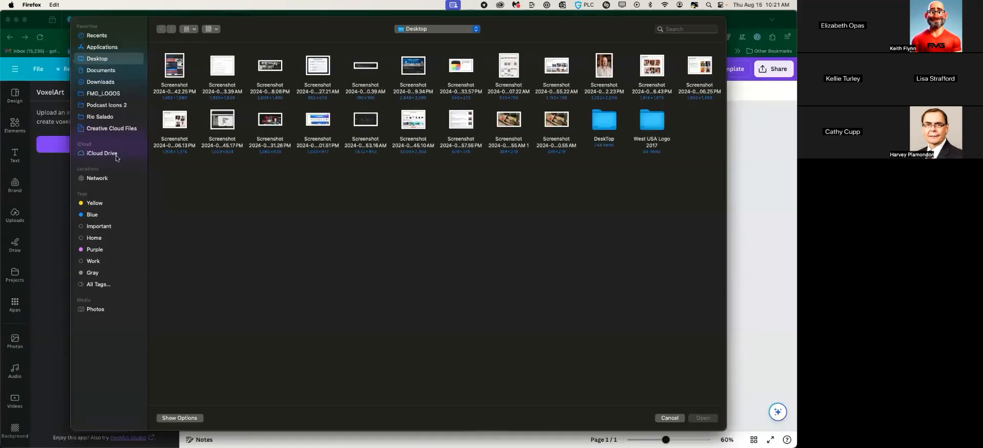
pyautogui.click(102, 92)
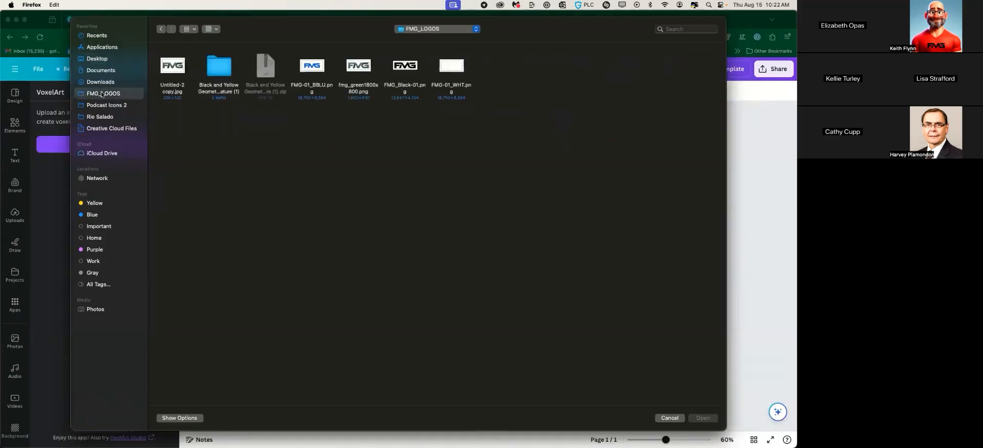
pyautogui.click(97, 58)
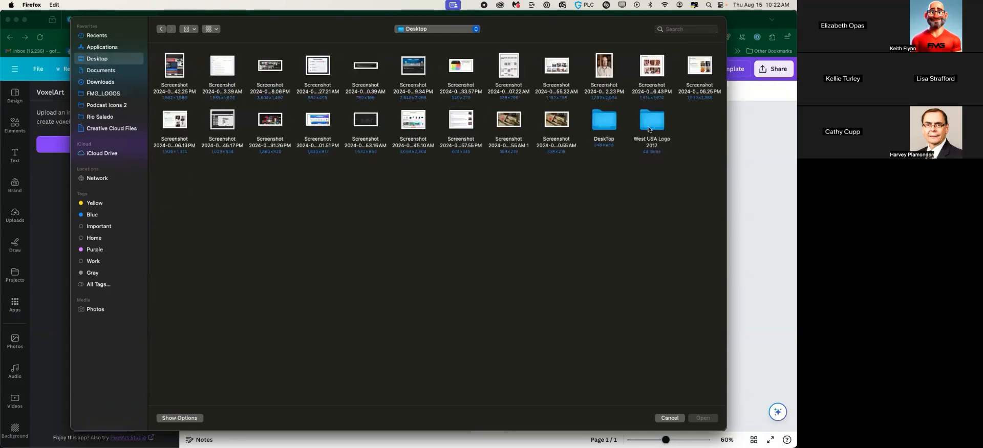
pyautogui.doubleClick(649, 123)
pyautogui.doubleClick(172, 66)
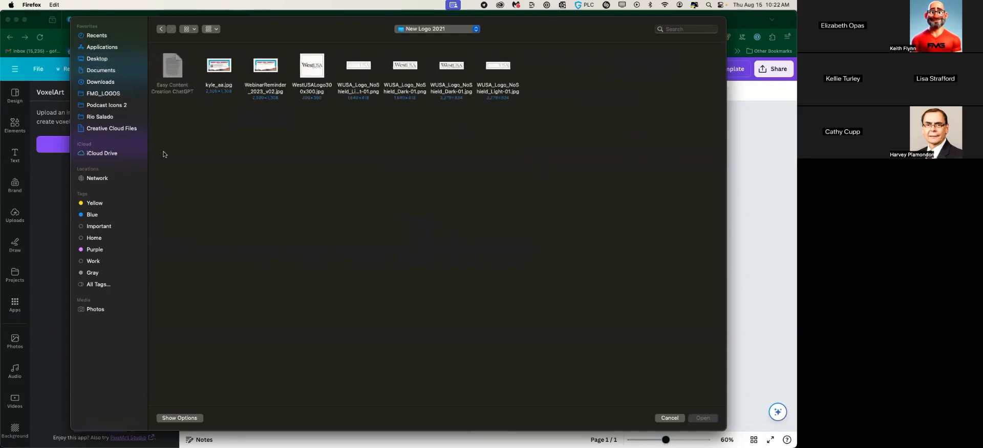
pyautogui.click(443, 79)
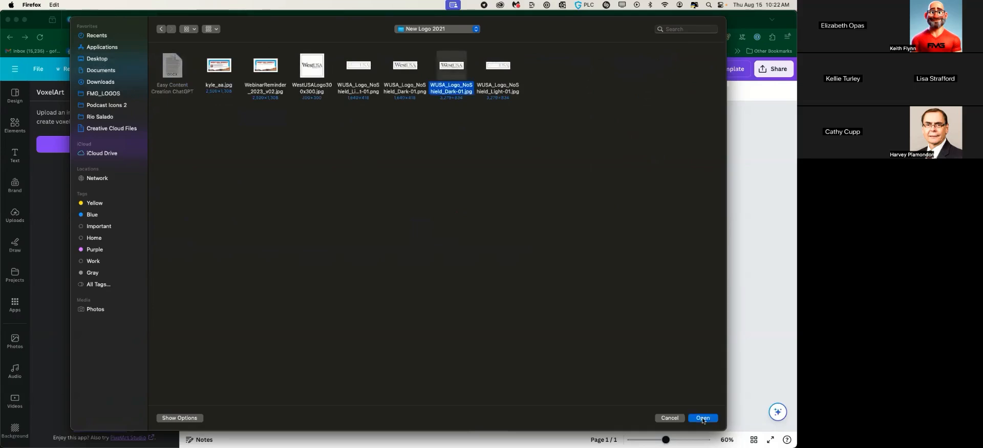
pyautogui.click(702, 418)
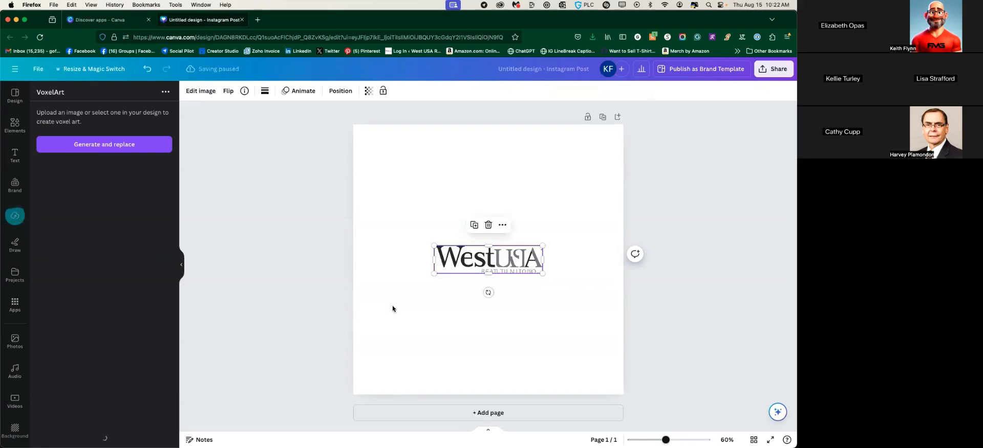
# Enlarge the West USA logo to about 1034x267, then delete it and close the test design
pyautogui.moveTo(434, 274); pyautogui.dragTo(358, 322)
pyautogui.moveTo(543, 246); pyautogui.dragTo(608, 201)
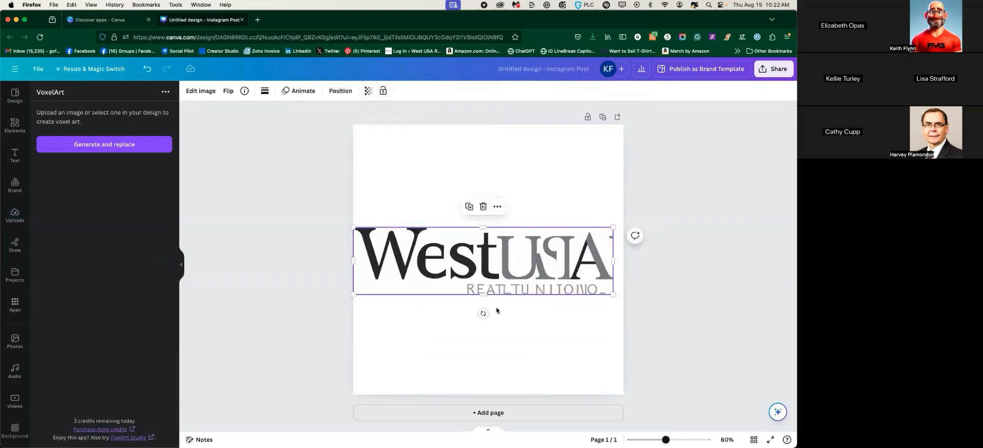
pyautogui.click(498, 219)
pyautogui.click(501, 223)
pyautogui.press('Delete')
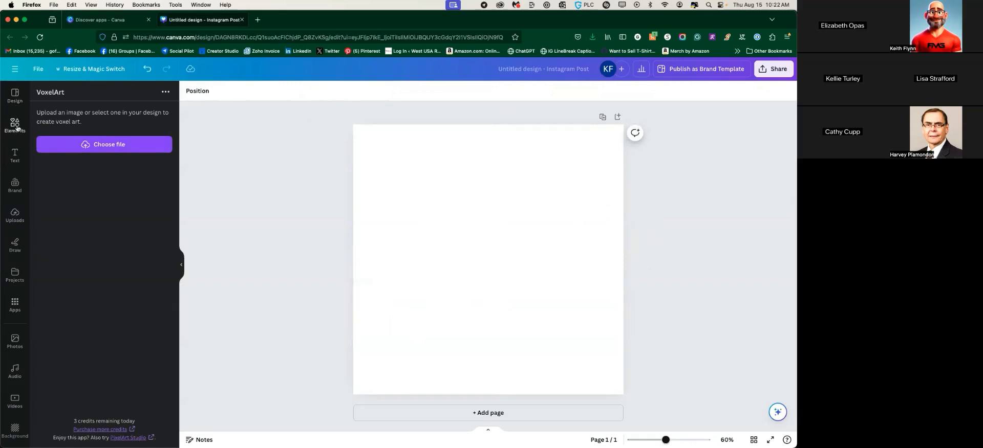
pyautogui.click(243, 20)
# Dismiss the VoxelArt details and reopen the blank Untitled Design Facebook post from home
pyautogui.click(685, 115)
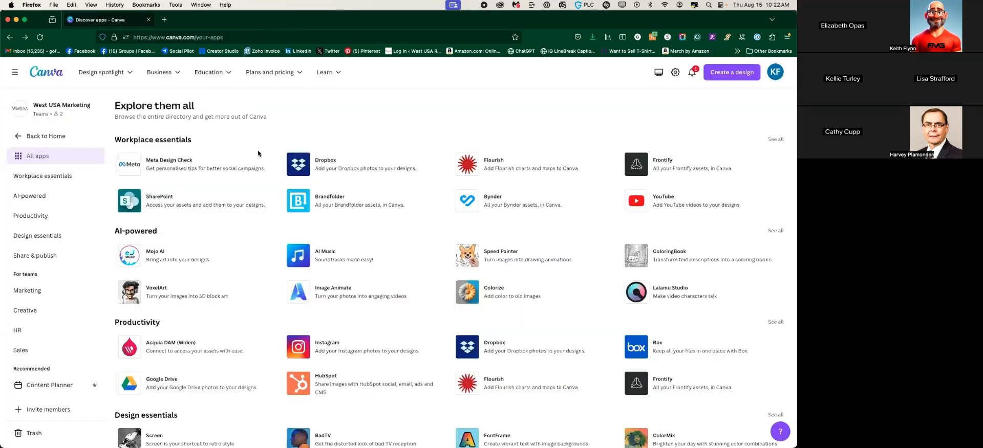
pyautogui.click(43, 74)
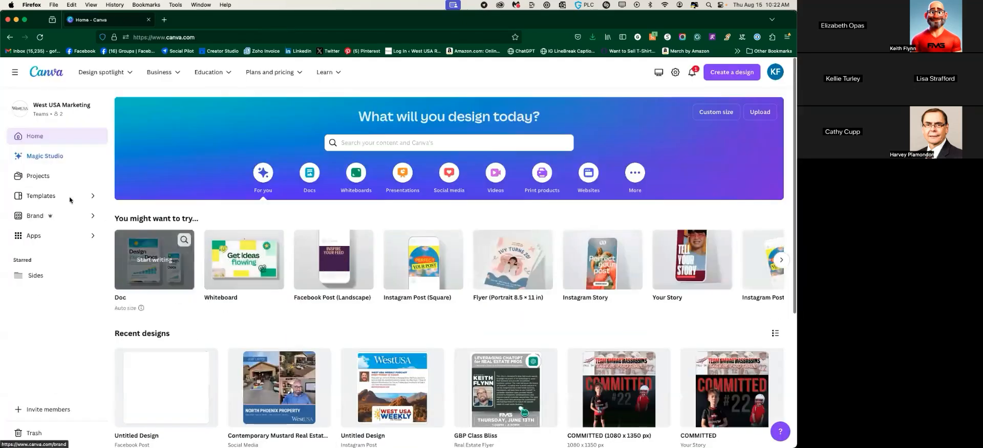
pyautogui.click(165, 373)
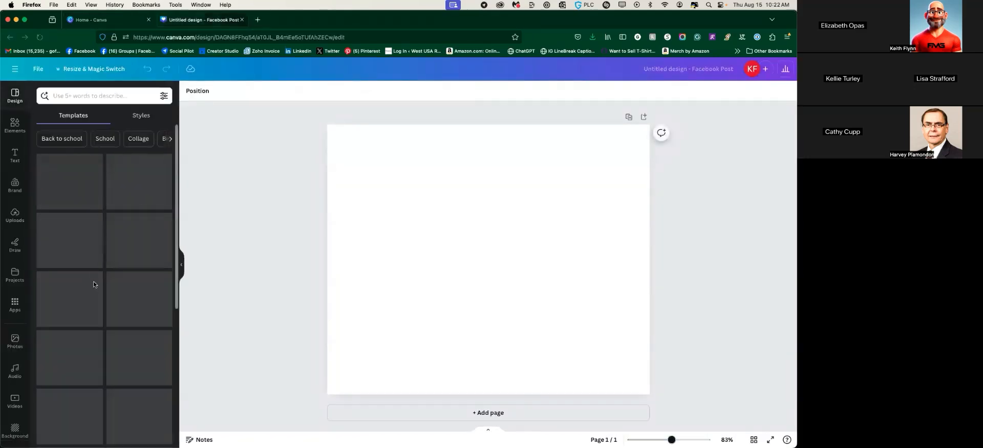
# Add the uploaded FVG logo, stretch it wider across the page, then delete it
pyautogui.click(14, 125)
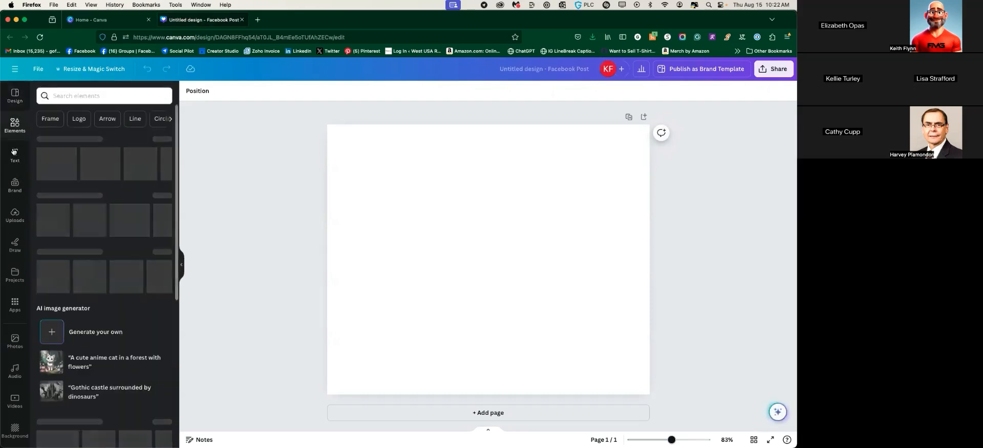
pyautogui.click(15, 216)
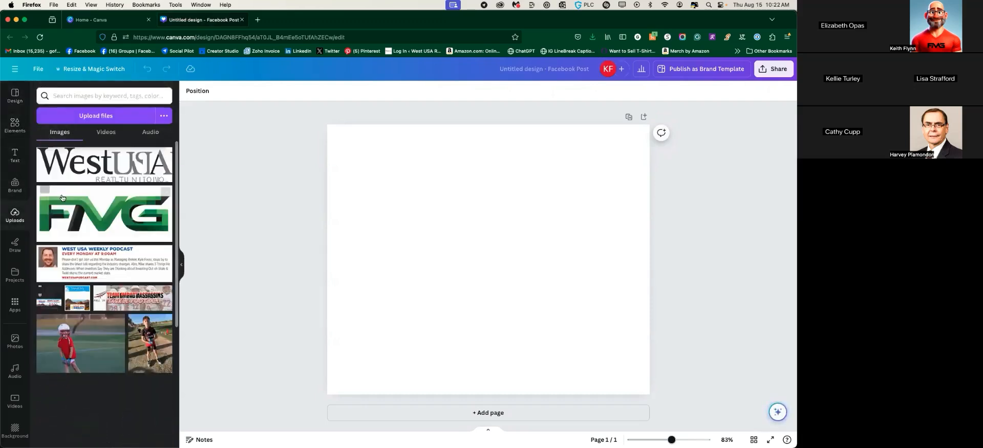
pyautogui.click(105, 214)
pyautogui.moveTo(374, 307); pyautogui.dragTo(348, 318)
pyautogui.moveTo(602, 211); pyautogui.dragTo(633, 183)
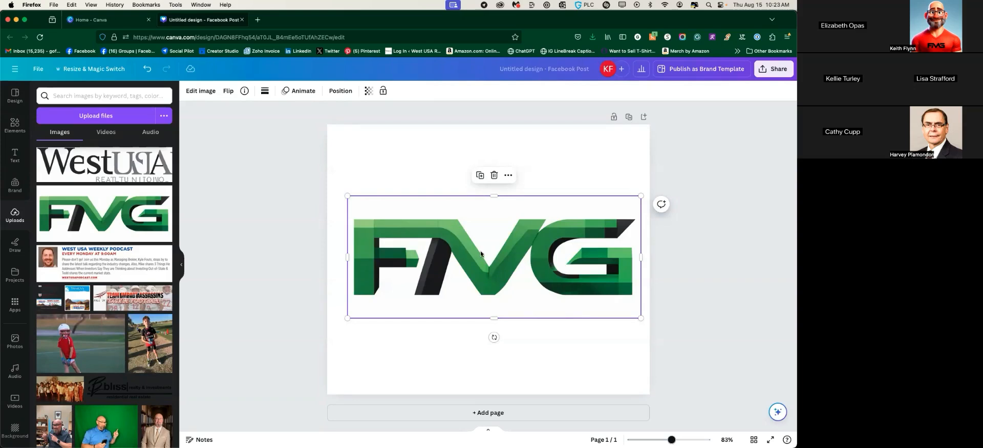
pyautogui.press('Delete')
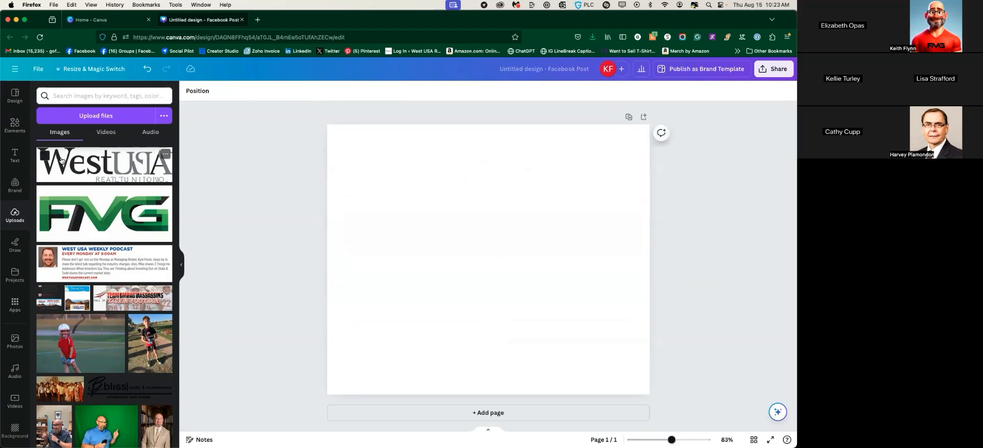
# Close the Facebook post and browse Try something new ideas like Infographic and Book Cover
pyautogui.click(242, 19)
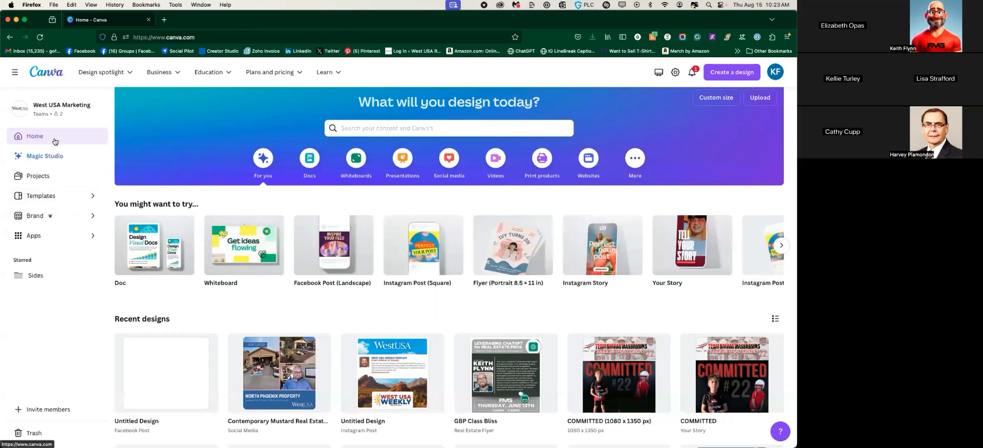
pyautogui.scroll(2, 220, 184)
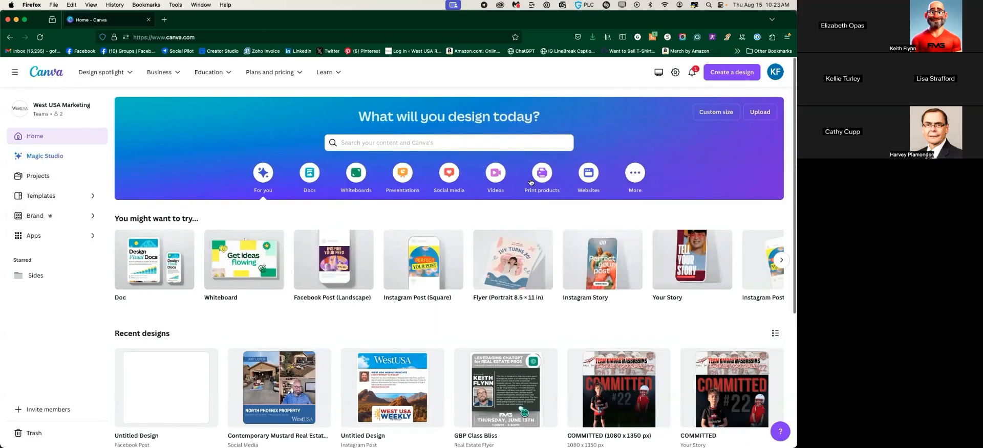
pyautogui.click(635, 174)
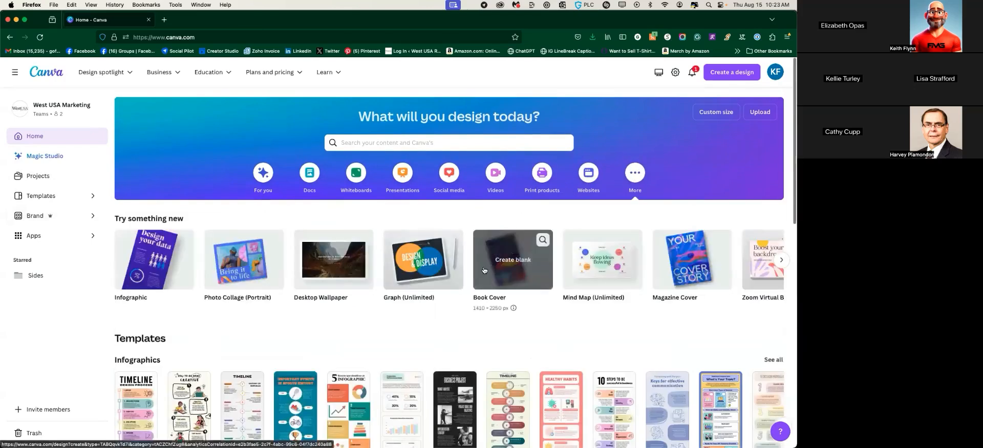
pyautogui.scroll(-3, 406, 281)
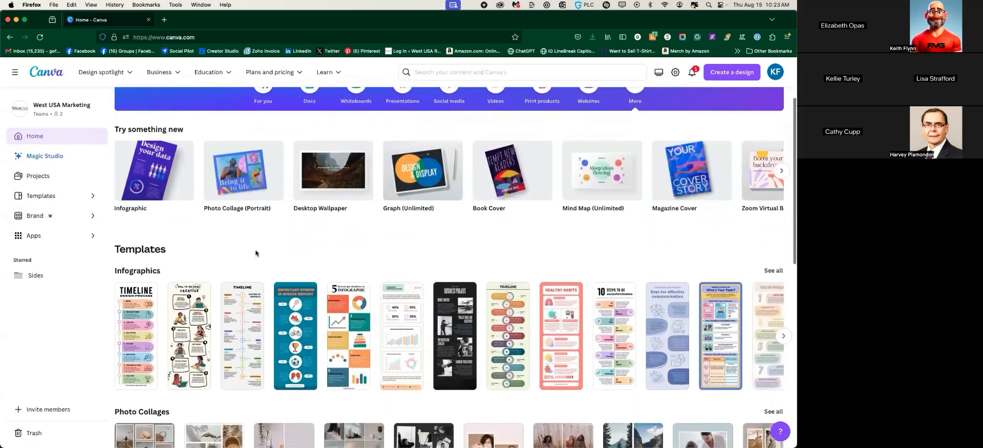
pyautogui.scroll(-5, 259, 248)
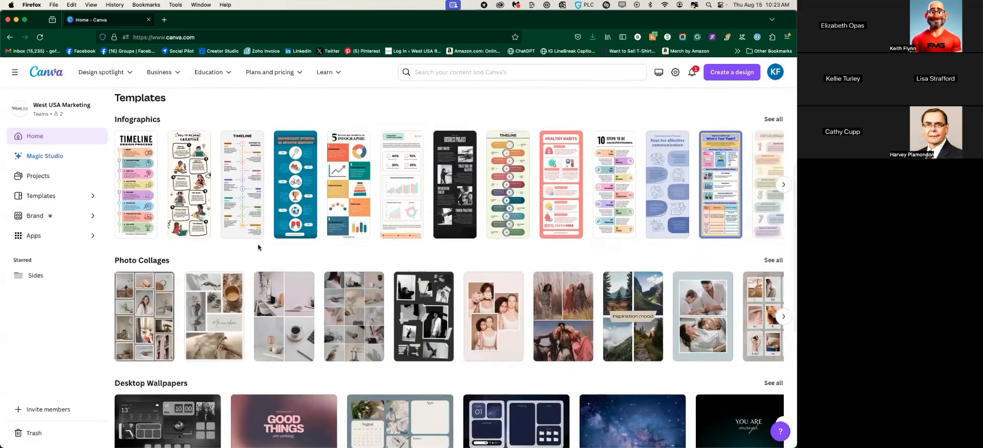
pyautogui.scroll(8, 258, 248)
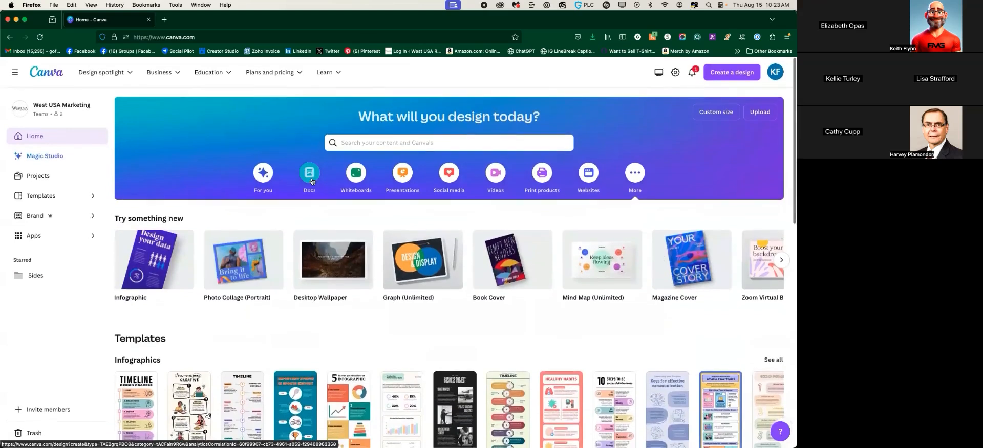
# Search 'facebook cover' and open the Facebook Cover suggestion's 19,822 templates
pyautogui.click(394, 140)
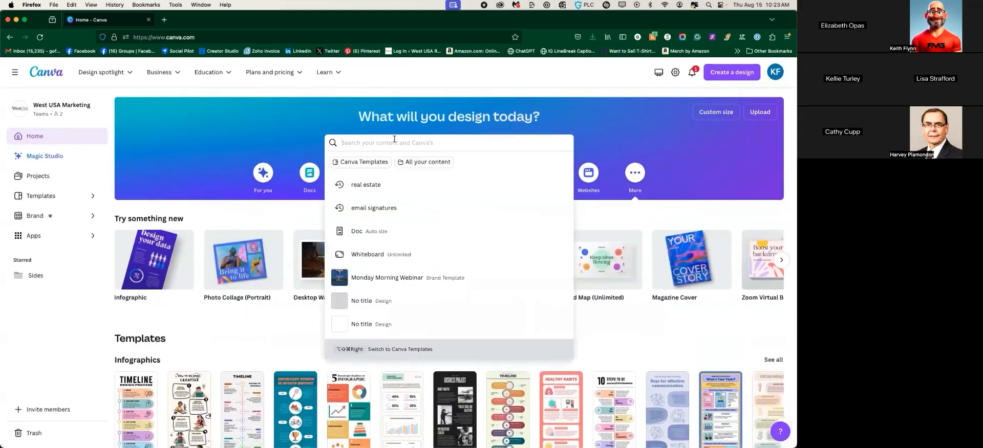
pyautogui.write('fac eboo')
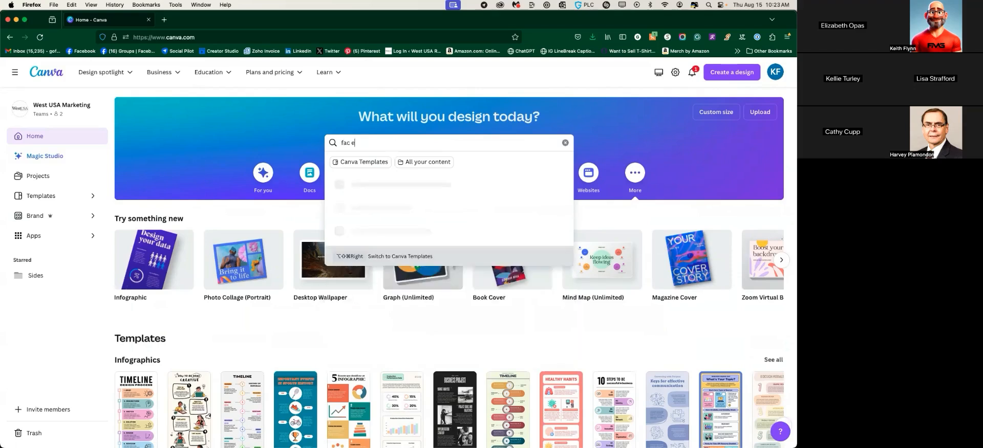
pyautogui.press('BackSpace')
pyautogui.press('BackSpace')
pyautogui.write('e')
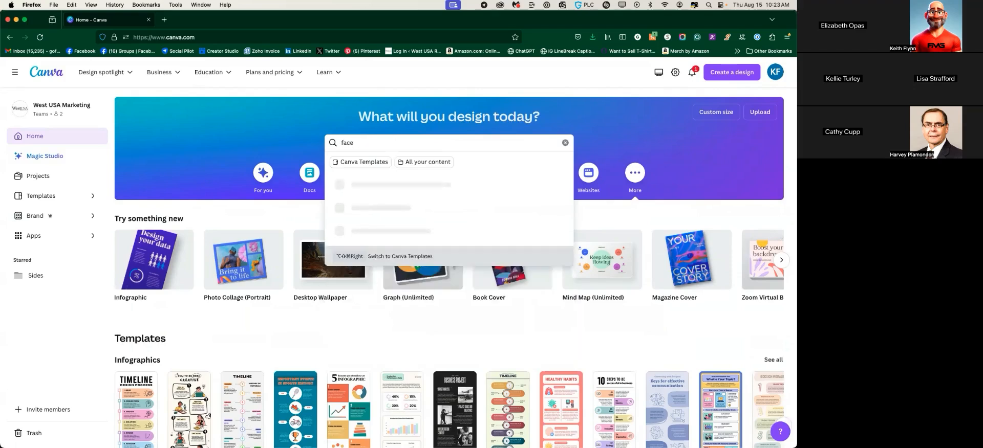
pyautogui.write('book')
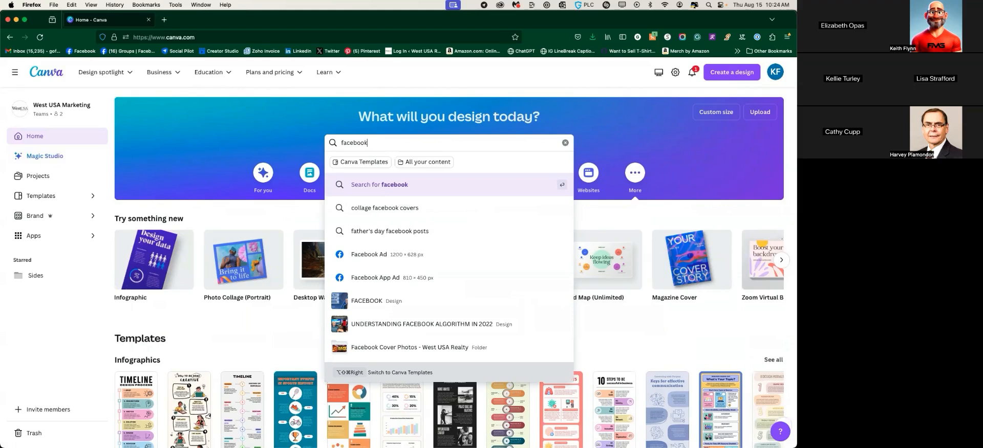
pyautogui.write('cover')
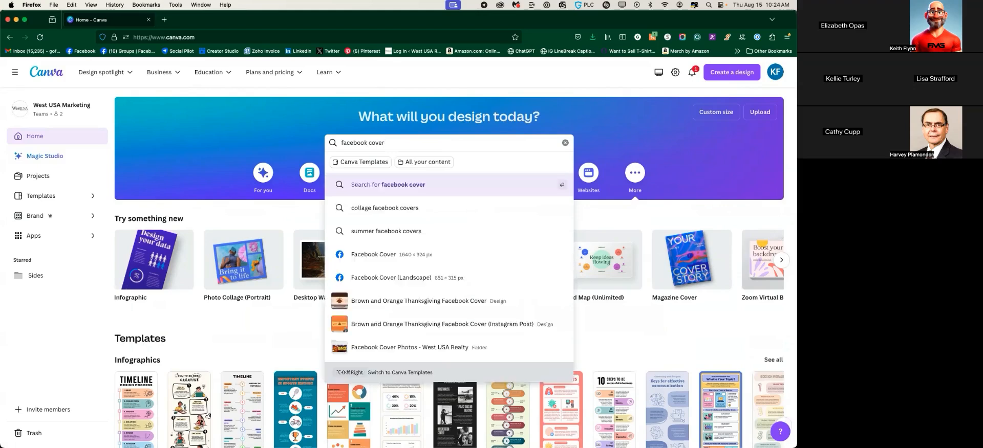
pyautogui.click(367, 259)
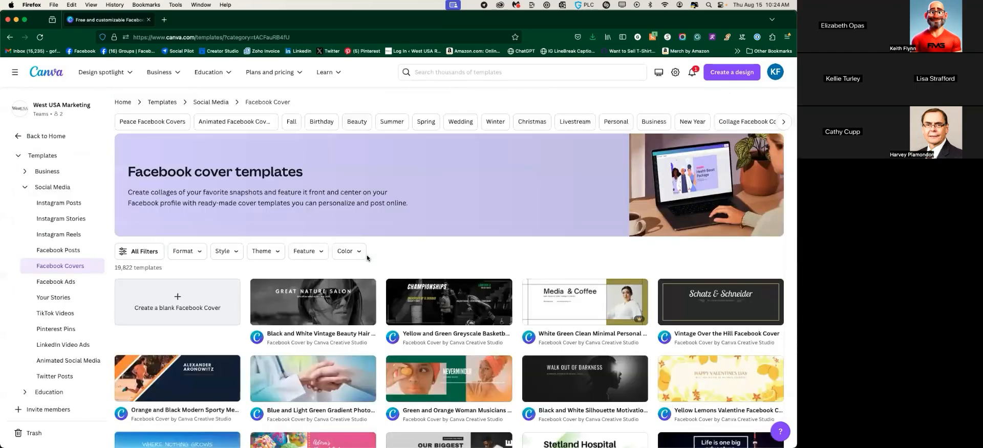
# Browse the Facebook cover templates and pick the Thanksgiving Facebook Covers category chip
pyautogui.scroll(-3, 366, 248)
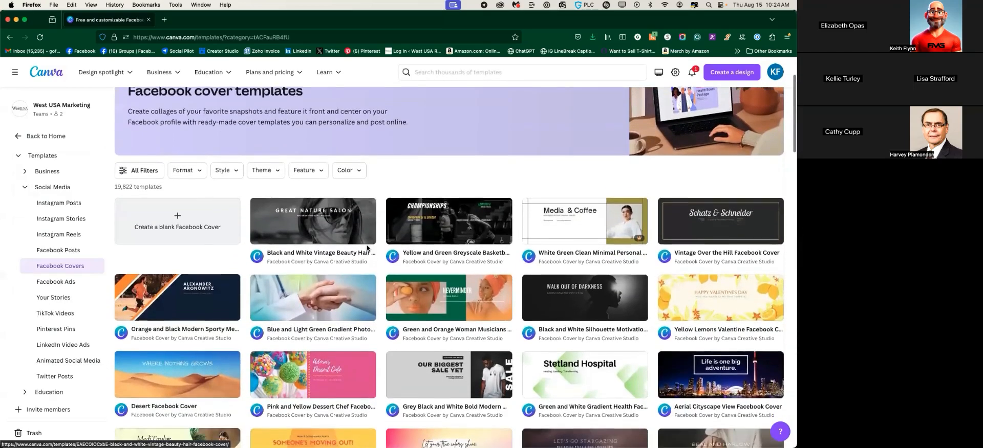
pyautogui.scroll(-3, 367, 248)
pyautogui.scroll(2, 160, 164)
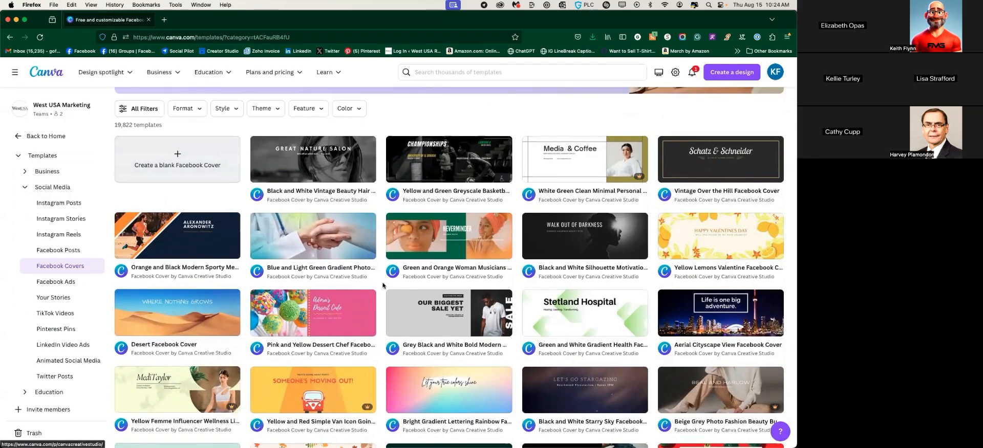
pyautogui.scroll(-3, 483, 259)
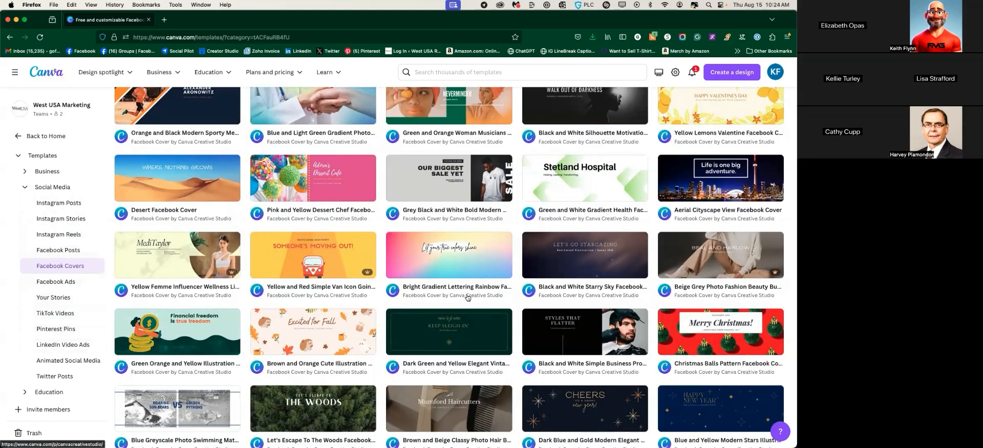
pyautogui.scroll(10, 474, 299)
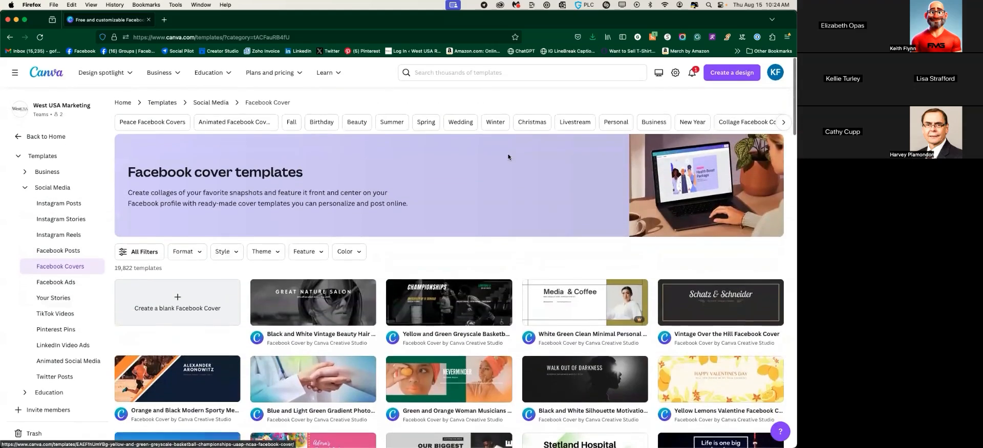
pyautogui.hscroll(5, 268, 128)
pyautogui.hscroll(4, 336, 123)
pyautogui.hscroll(9, 336, 124)
pyautogui.hscroll(6, 337, 124)
pyautogui.hscroll(2, 336, 124)
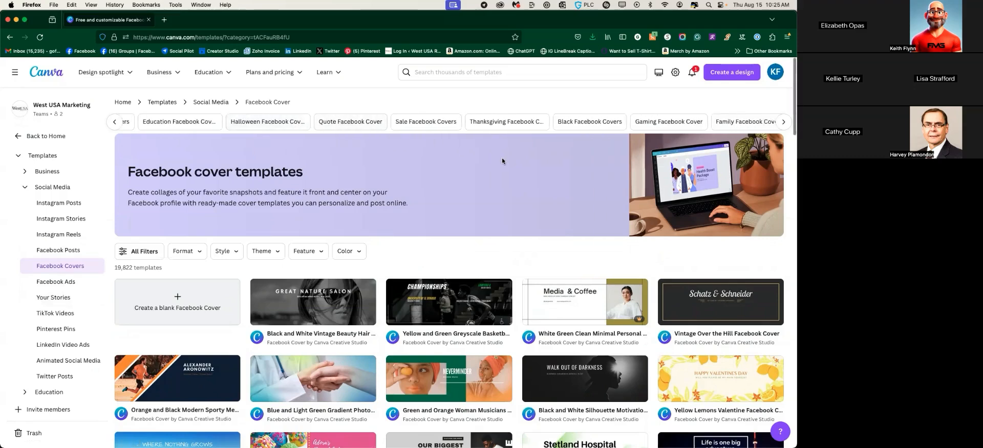
pyautogui.click(492, 123)
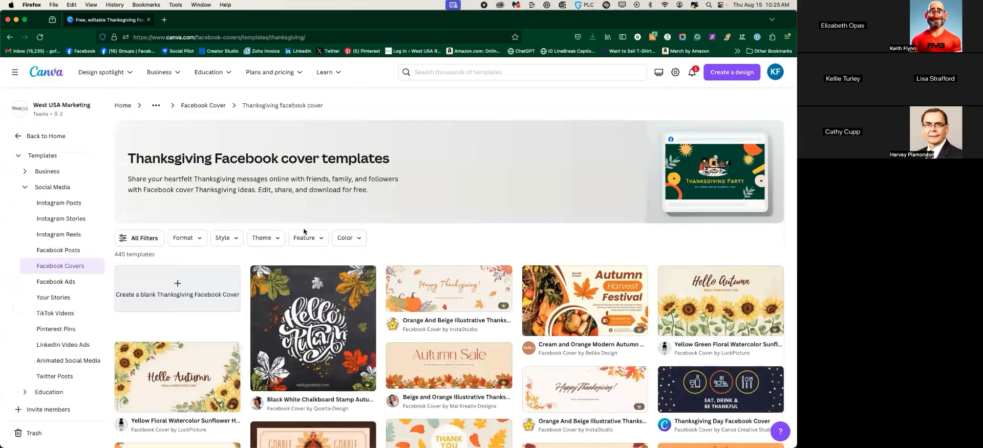
# Scroll through the 445 Thanksgiving cover templates, then return to the search box
pyautogui.scroll(-3, 217, 201)
pyautogui.scroll(-1, 217, 202)
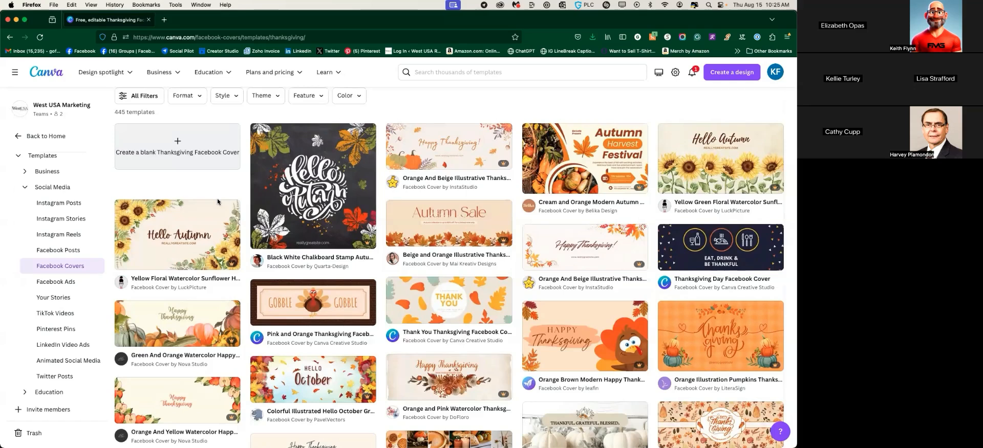
pyautogui.scroll(-3, 173, 268)
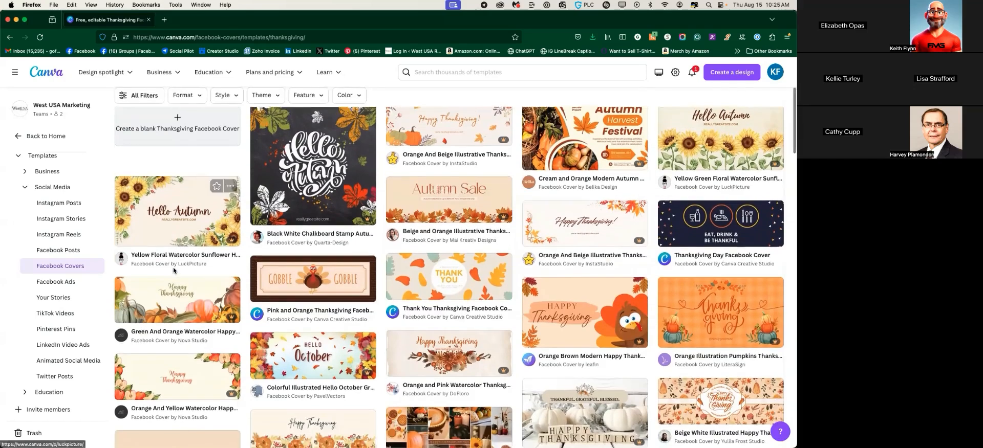
pyautogui.scroll(-5, 173, 272)
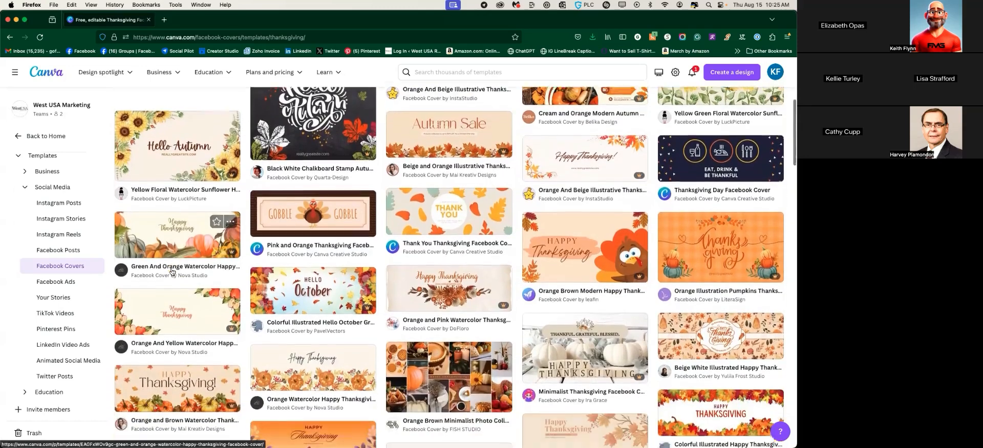
pyautogui.scroll(-3, 174, 271)
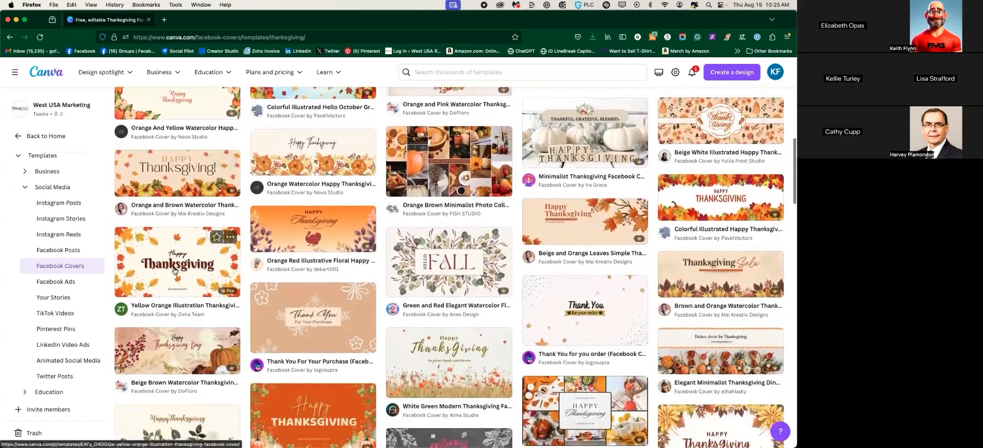
pyautogui.scroll(10, 209, 284)
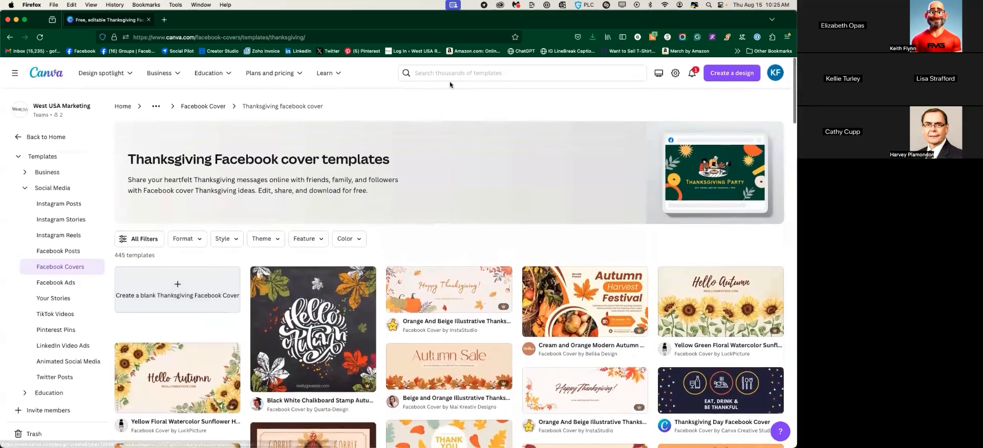
pyautogui.click(462, 73)
# Search 'real estate facebook cover photo' and scroll the 20,000 template results
pyautogui.write('rea')
pyautogui.write('l est')
pyautogui.write('ate')
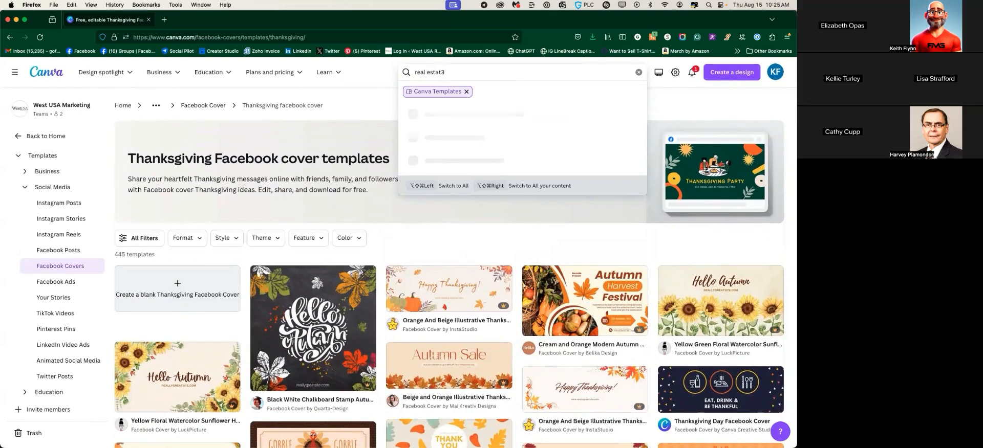
pyautogui.write(' fceboo')
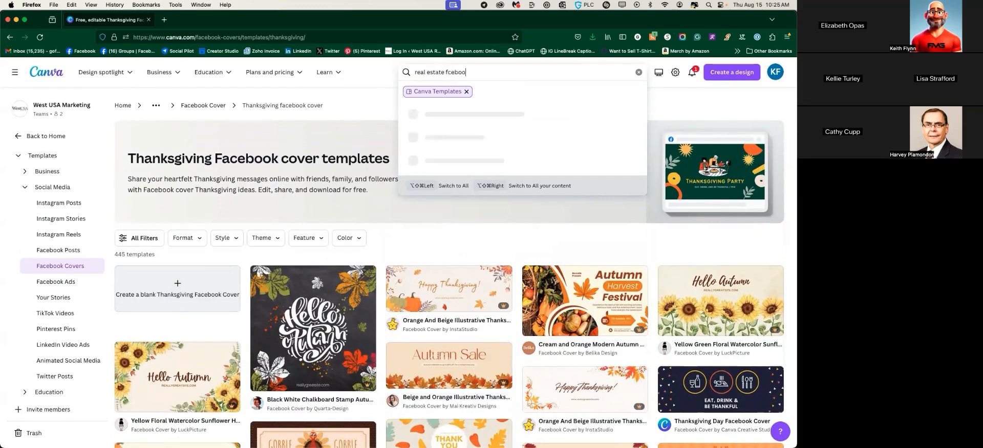
pyautogui.press('BackSpace')
pyautogui.write('ace')
pyautogui.press('BackSpace')
pyautogui.write('facebook cover photo')
pyautogui.press('Return')
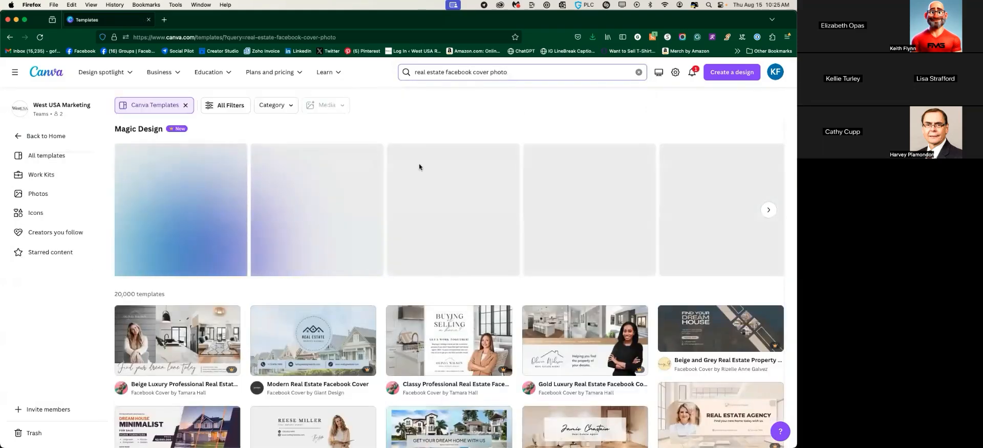
pyautogui.scroll(-3, 301, 210)
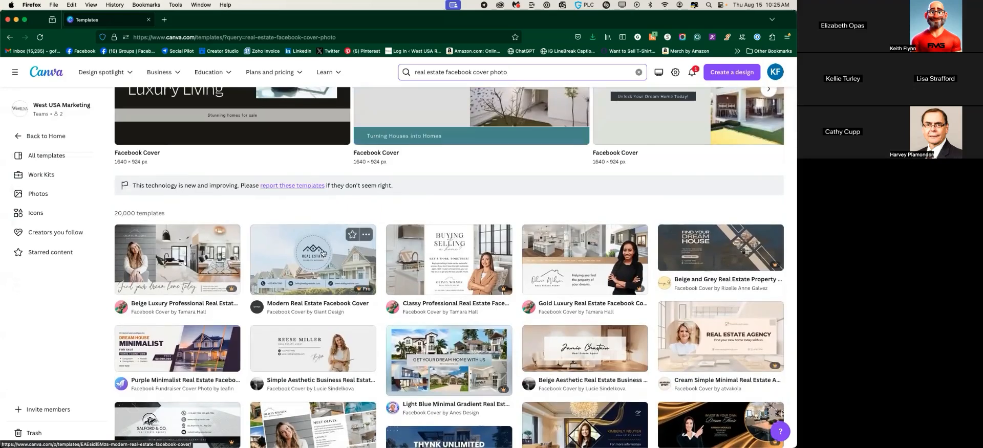
pyautogui.scroll(-3, 323, 252)
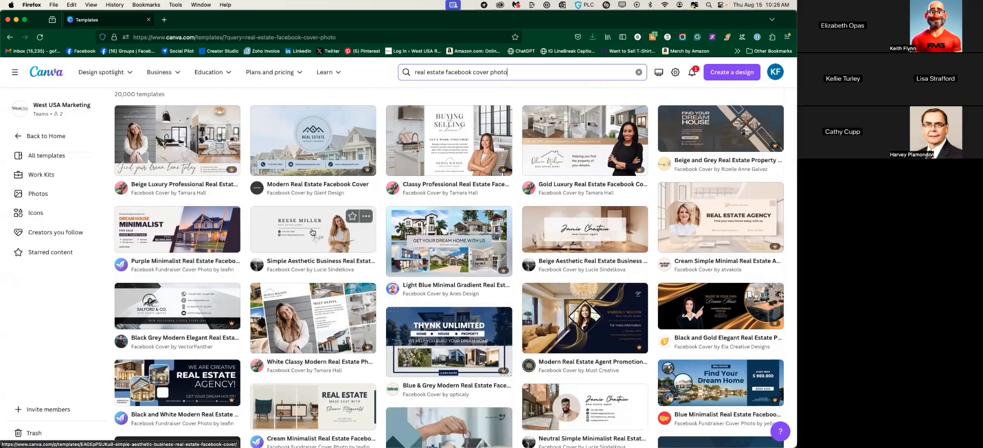
# Preview the Simple Aesthetic Business Real Estate Facebook Cover and customize a copy
pyautogui.click(311, 232)
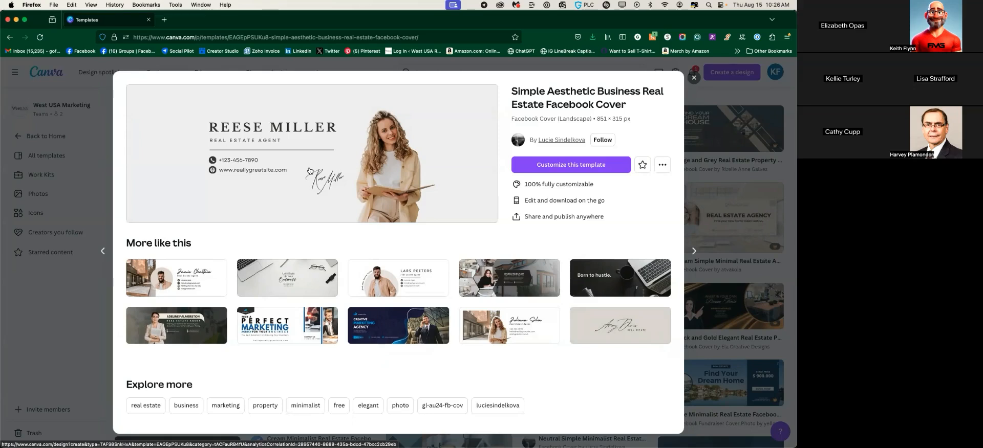
pyautogui.click(565, 167)
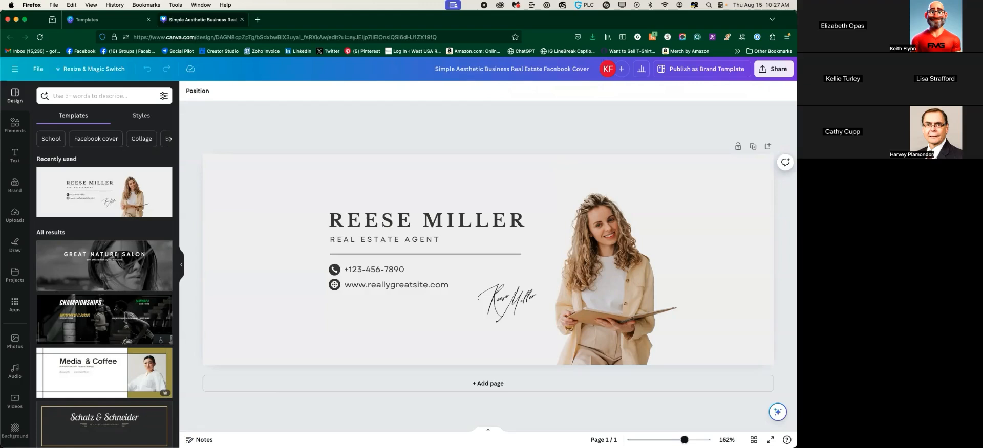
# Select the agent-name heading and try placing the cursor inside its text
pyautogui.click(434, 220)
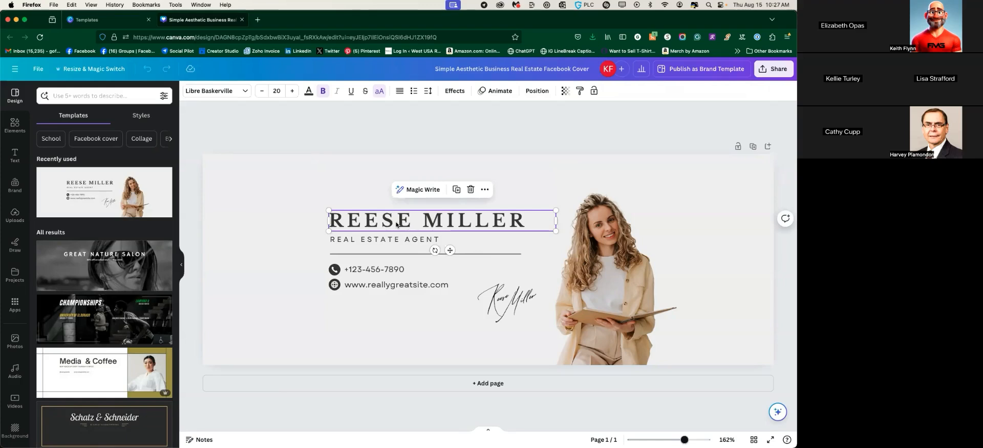
pyautogui.doubleClick(414, 221)
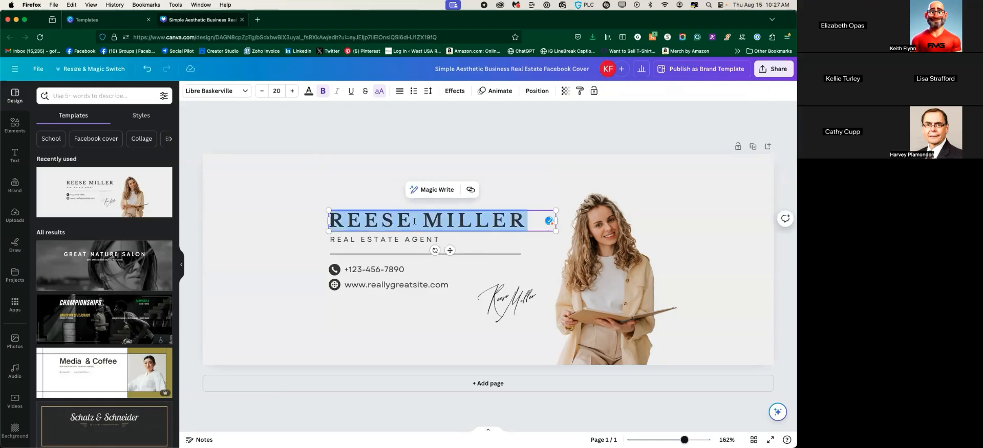
pyautogui.click(424, 221)
pyautogui.click(467, 223)
pyautogui.click(456, 201)
pyautogui.click(464, 223)
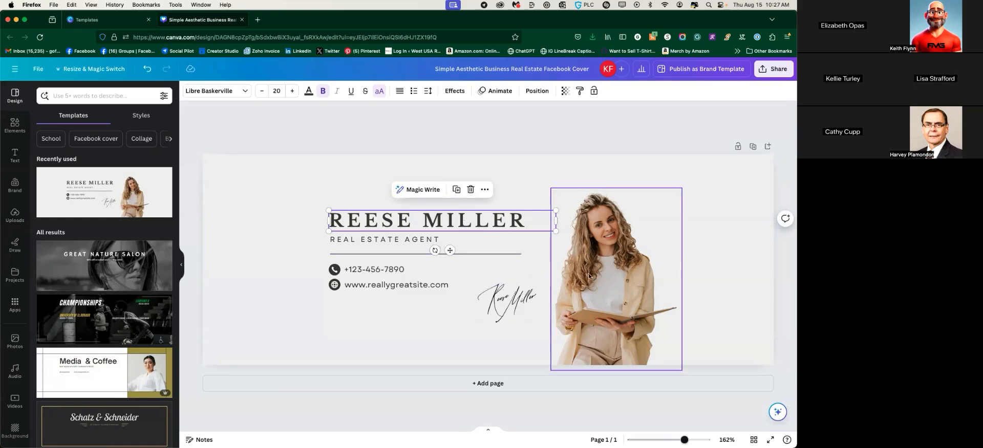
# Inspect the photo, signature, website, phone icon and page background by selecting each
pyautogui.click(604, 268)
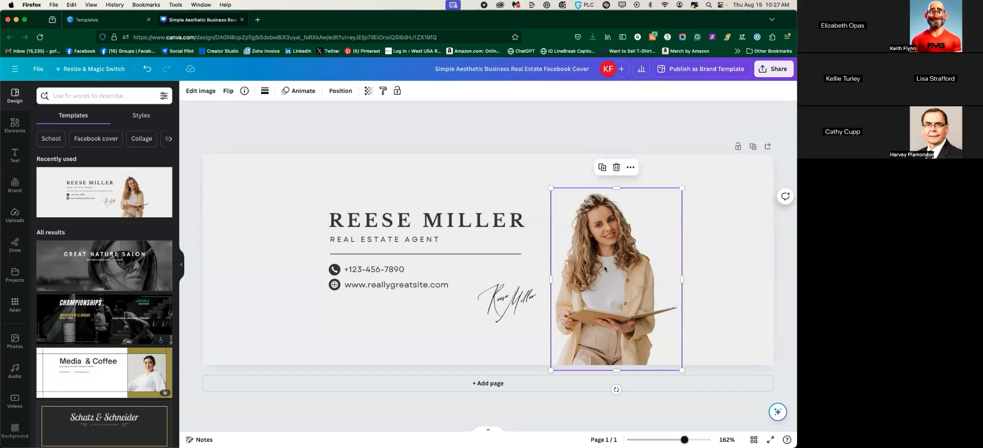
pyautogui.click(518, 289)
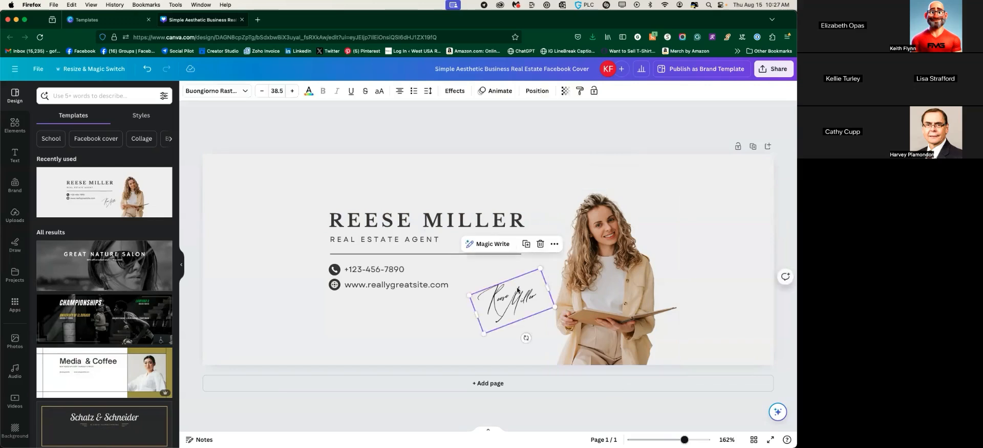
pyautogui.click(384, 282)
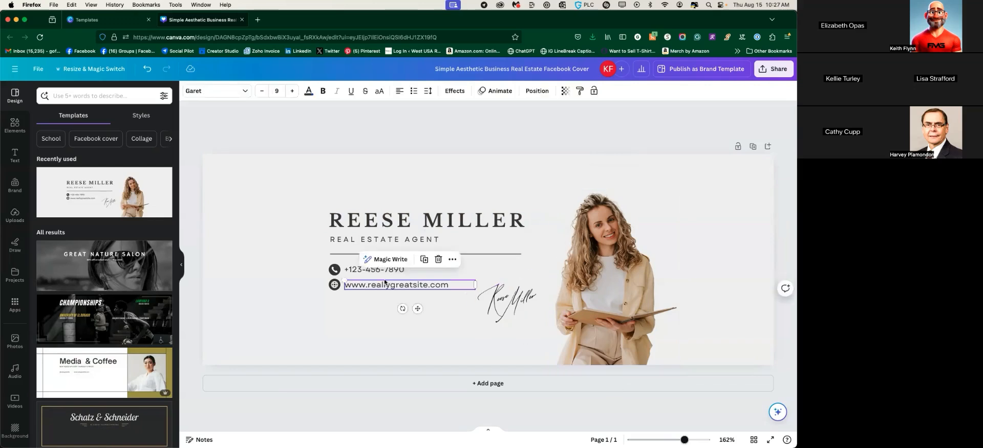
pyautogui.click(334, 270)
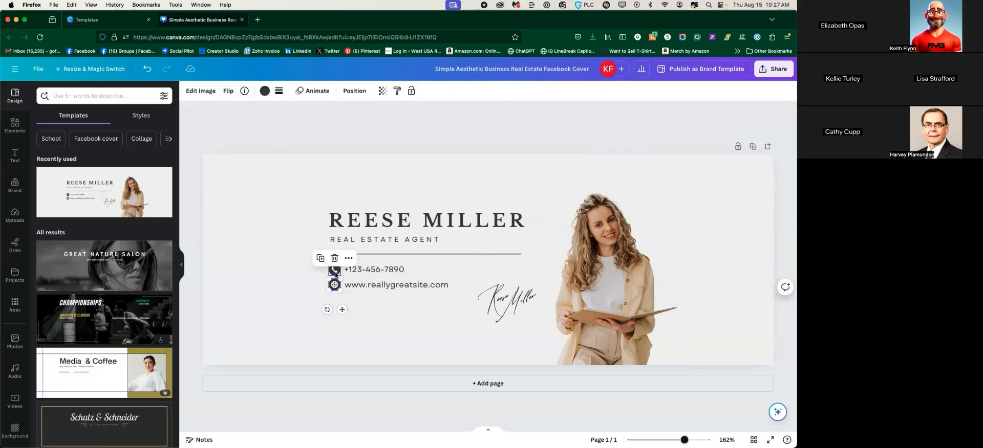
pyautogui.click(392, 274)
pyautogui.click(273, 247)
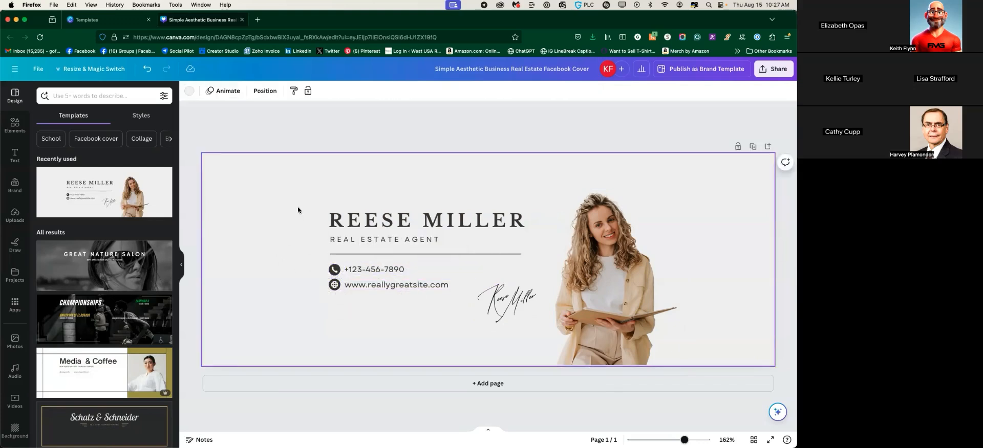
# Delete and restore the name heading, then retype it with the agent's full name and open its font list
pyautogui.click(403, 220)
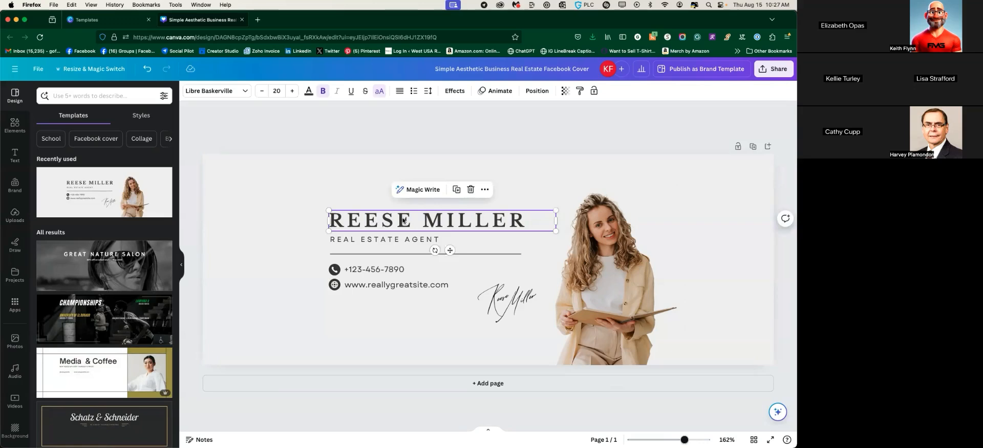
pyautogui.press('Delete')
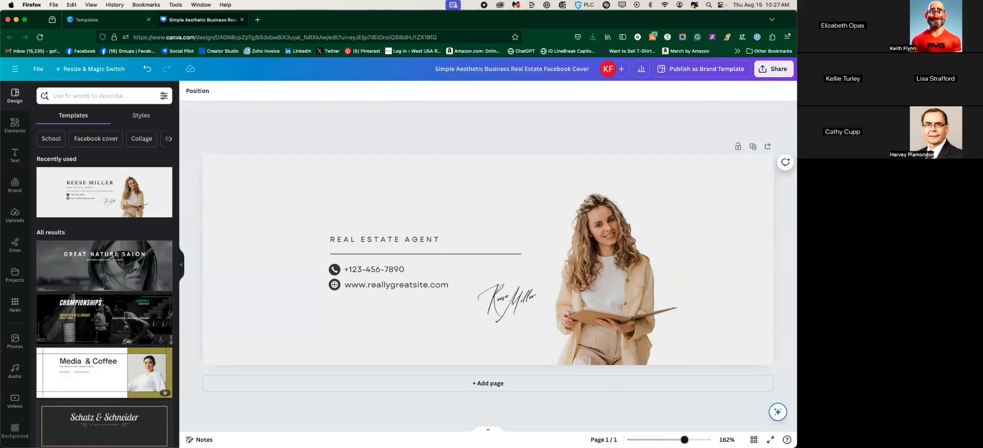
pyautogui.press('super+z')
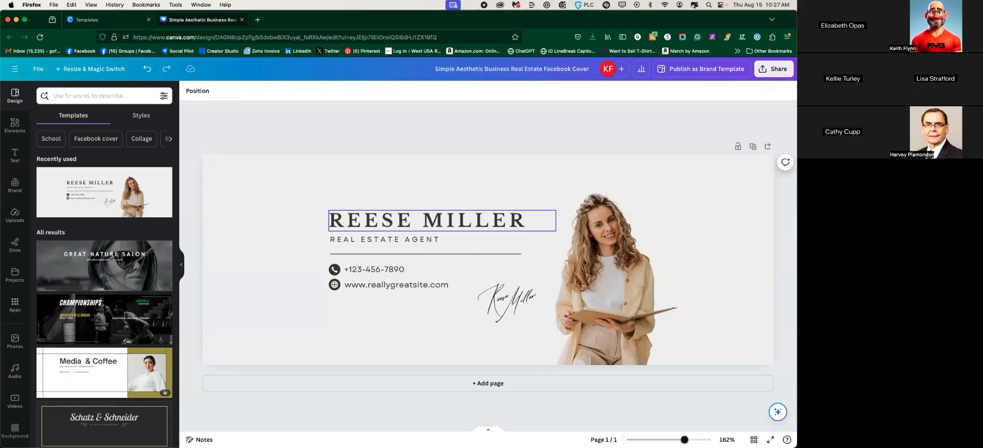
pyautogui.doubleClick(506, 223)
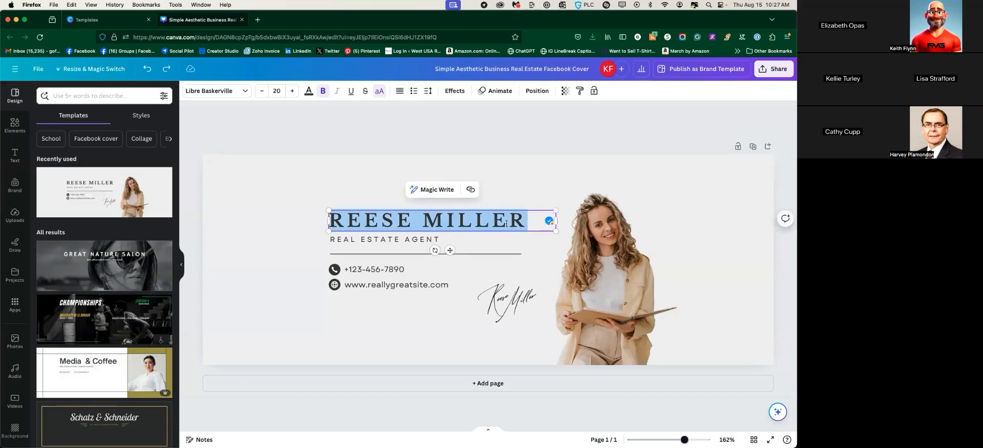
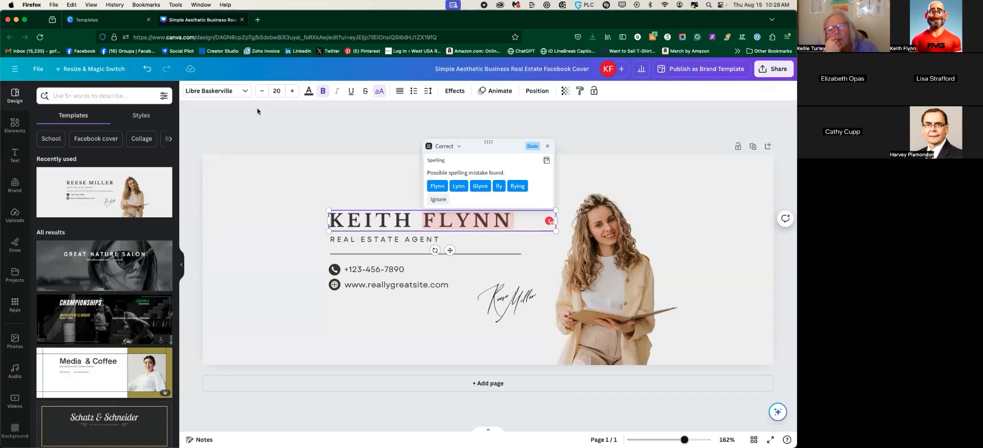
pyautogui.moveTo(514, 220); pyautogui.dragTo(306, 221)
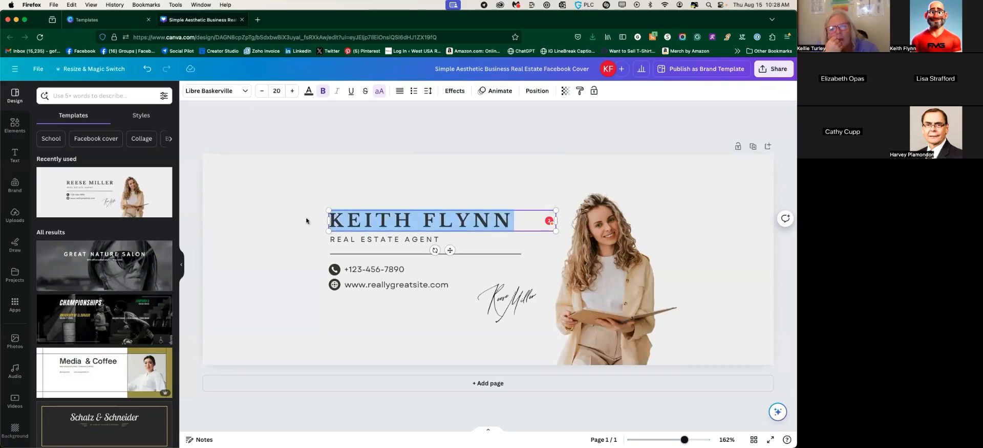
pyautogui.click(247, 92)
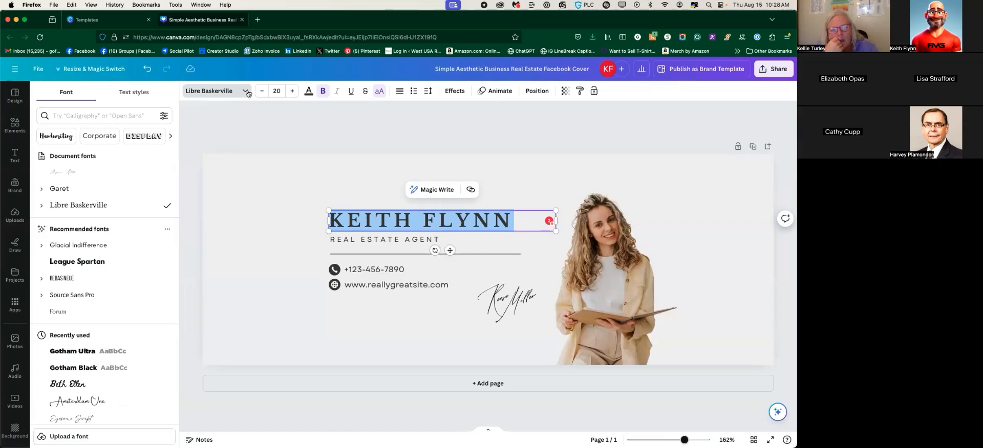
# Search fonts for 'script' and apply Blosta Script to the name heading, then deselect it
pyautogui.click(109, 115)
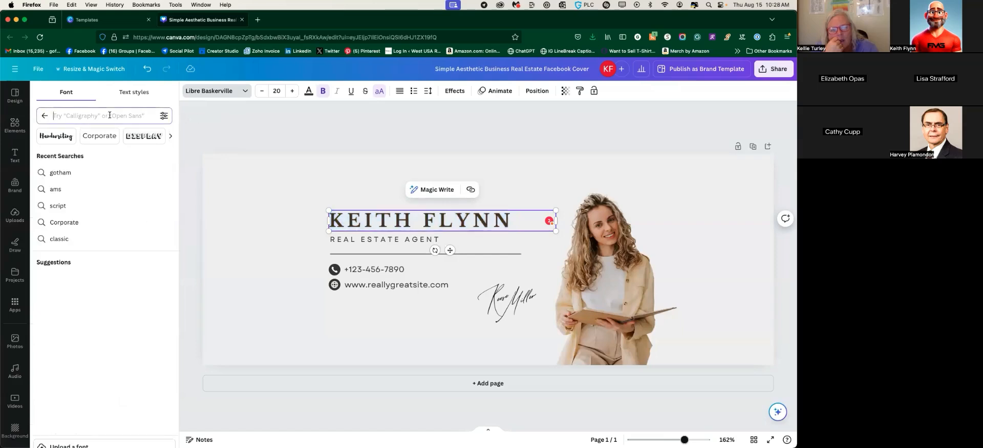
pyautogui.write('college')
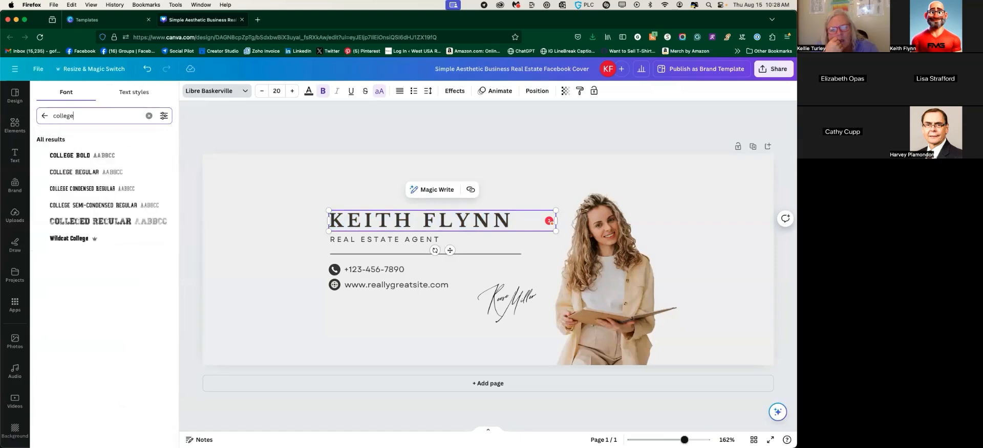
pyautogui.press('BackSpace')
pyautogui.press('BackSpace')
pyautogui.press('BackSpace')
pyautogui.press('BackSpace')
pyautogui.press('BackSpace')
pyautogui.press('BackSpace')
pyautogui.press('BackSpace')
pyautogui.write('script')
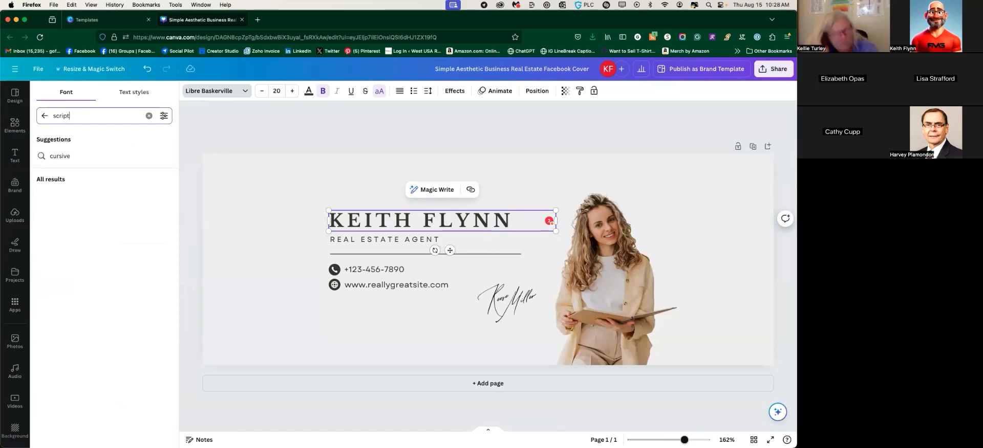
pyautogui.scroll(-1, 78, 259)
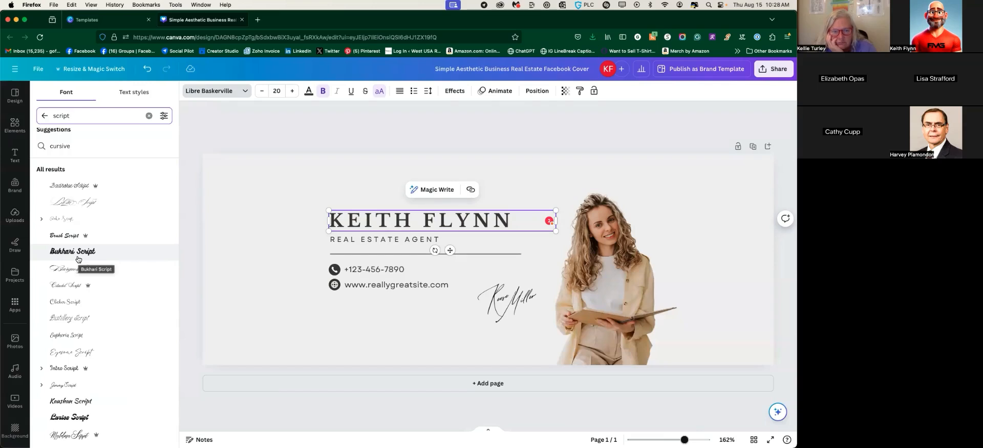
pyautogui.click(88, 204)
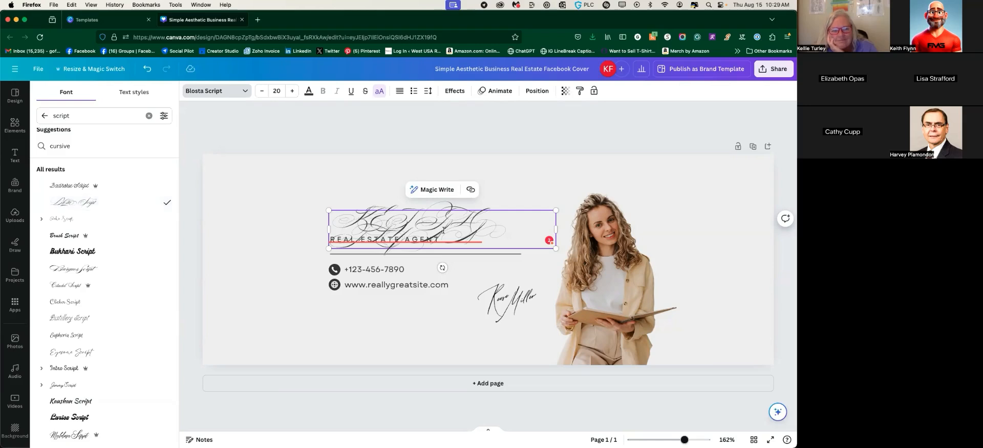
pyautogui.click(278, 238)
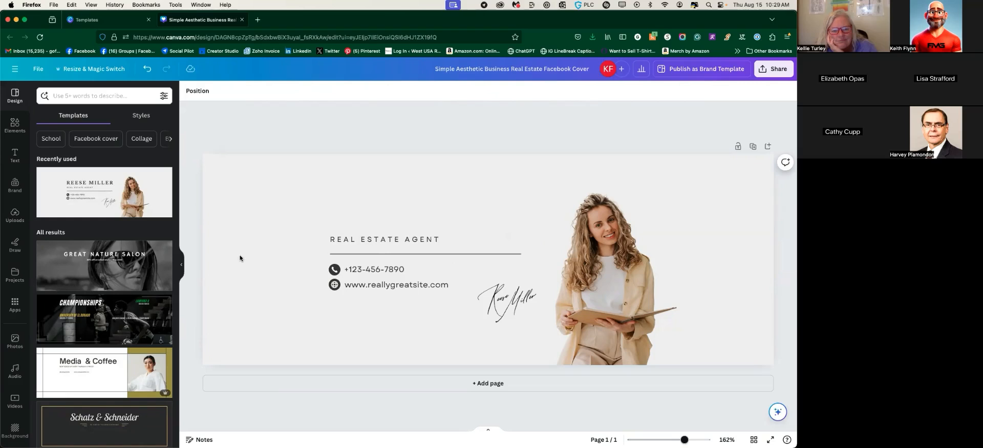
# Undo to restore the name heading in its original serif font, then select the signature
pyautogui.click(336, 245)
pyautogui.click(334, 225)
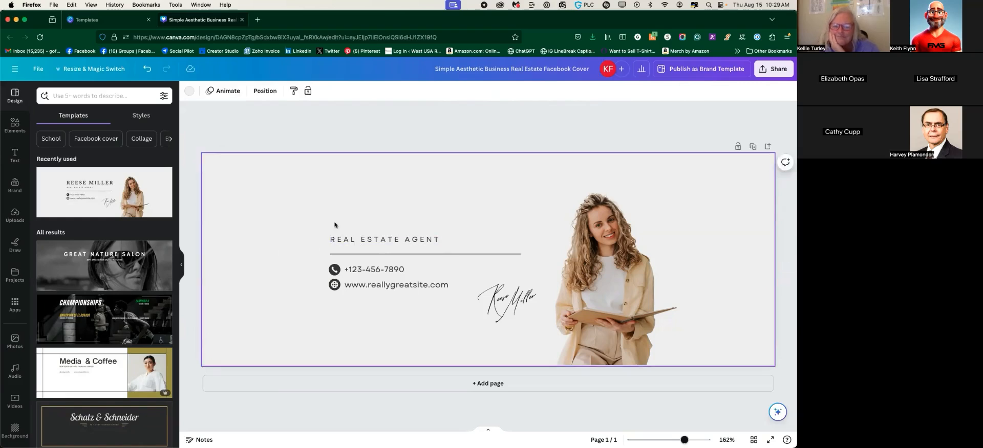
pyautogui.press('super+z')
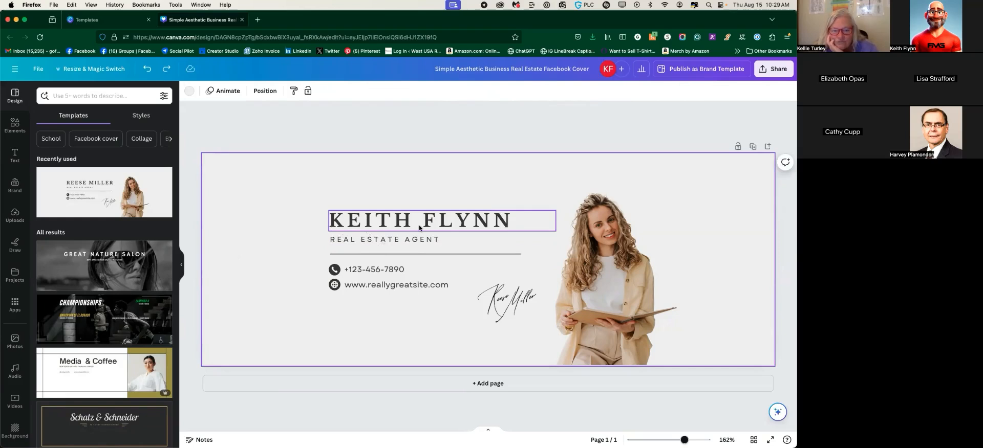
pyautogui.click(520, 302)
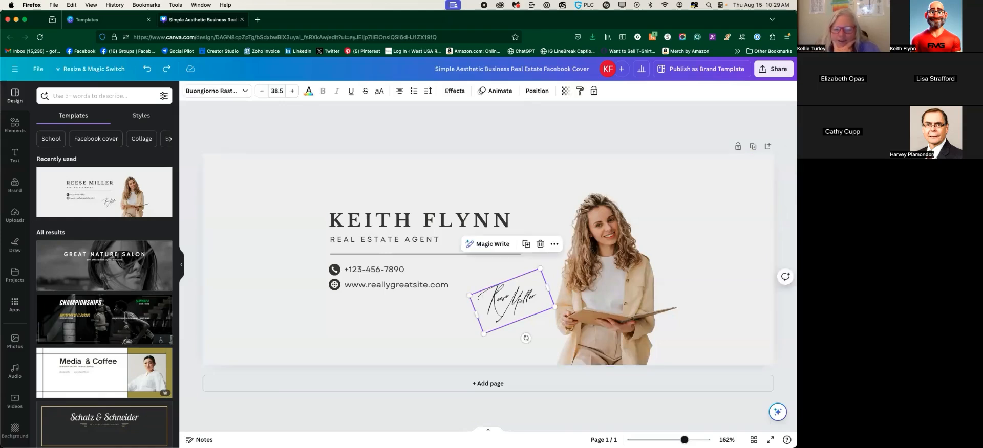
pyautogui.click(518, 298)
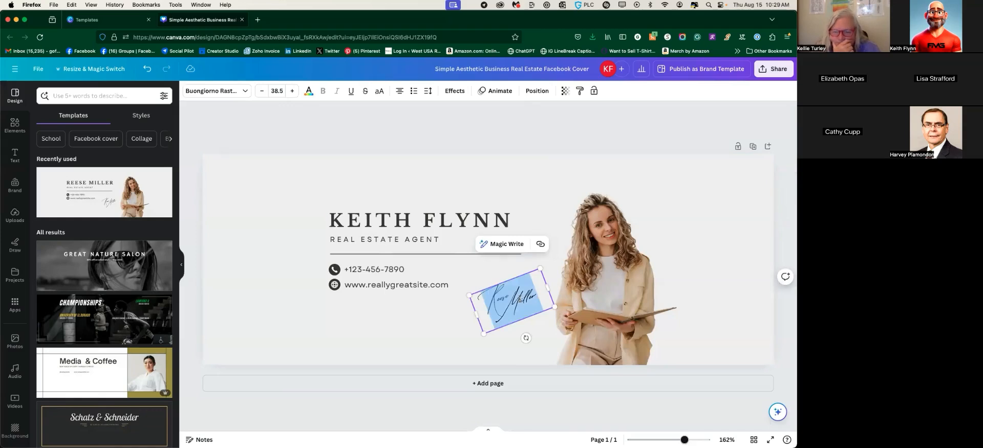
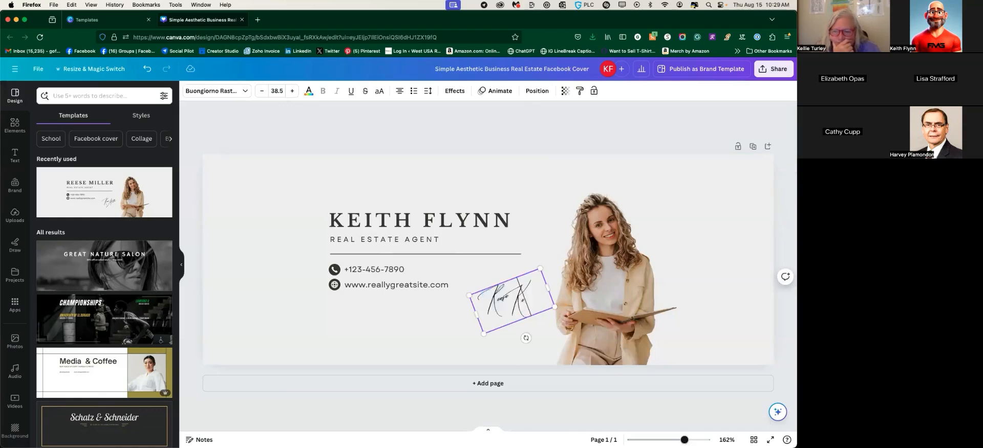
pyautogui.press('super+z')
pyautogui.press('super+z')
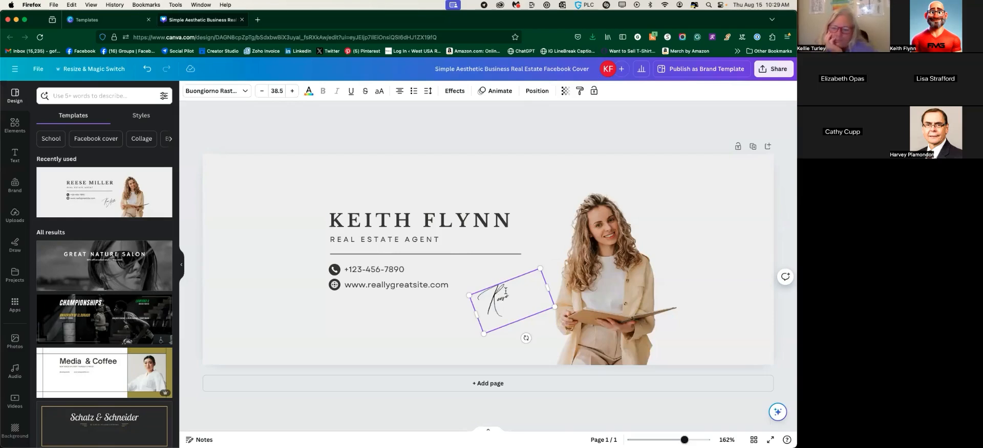
pyautogui.press('super+z')
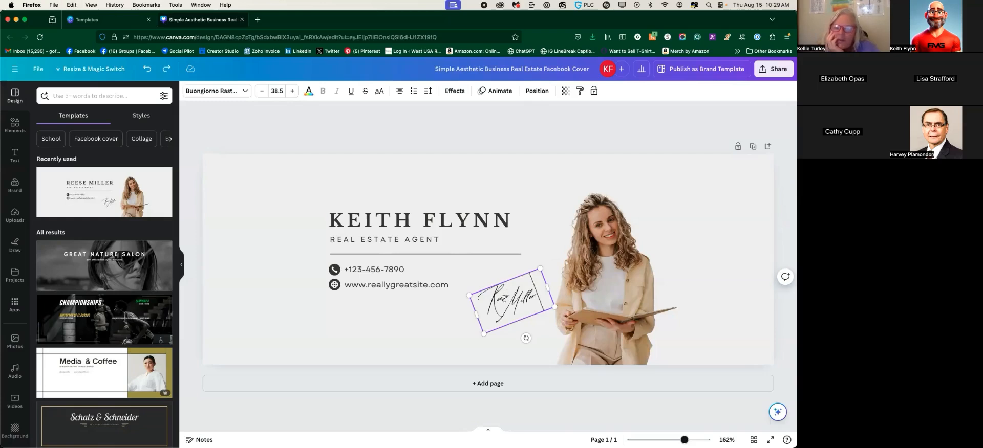
pyautogui.click(464, 314)
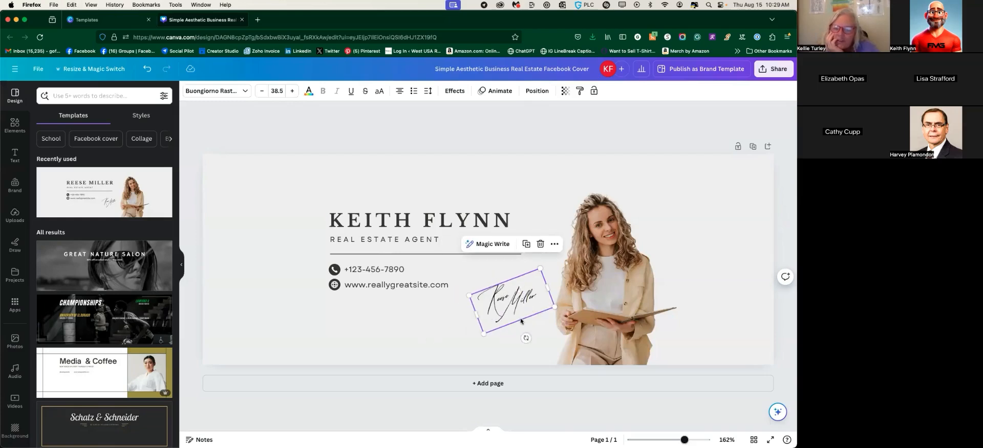
# Drag the first-name signature word to the card's left edge and reselect it
pyautogui.moveTo(520, 315)
pyautogui.mouseDown()
pyautogui.moveTo(328, 328)
pyautogui.moveTo(247, 252)
pyautogui.moveTo(279, 281)
pyautogui.moveTo(536, 331)
pyautogui.mouseUp()
pyautogui.moveTo(496, 301)
pyautogui.mouseDown()
pyautogui.moveTo(278, 321)
pyautogui.moveTo(250, 288)
pyautogui.mouseUp()
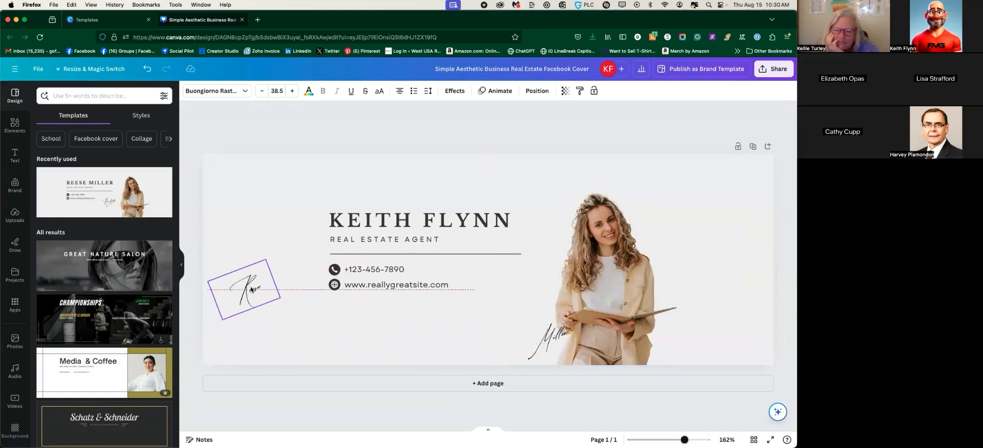
pyautogui.click(237, 289)
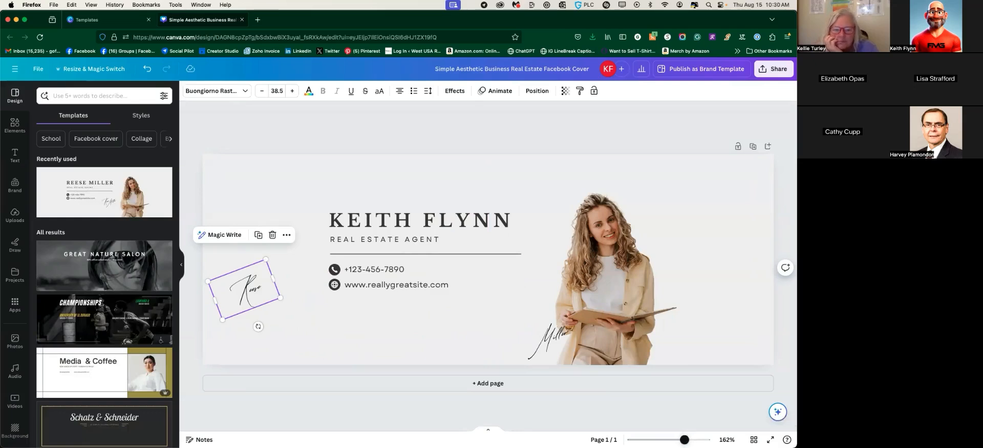
pyautogui.moveTo(679, 435)
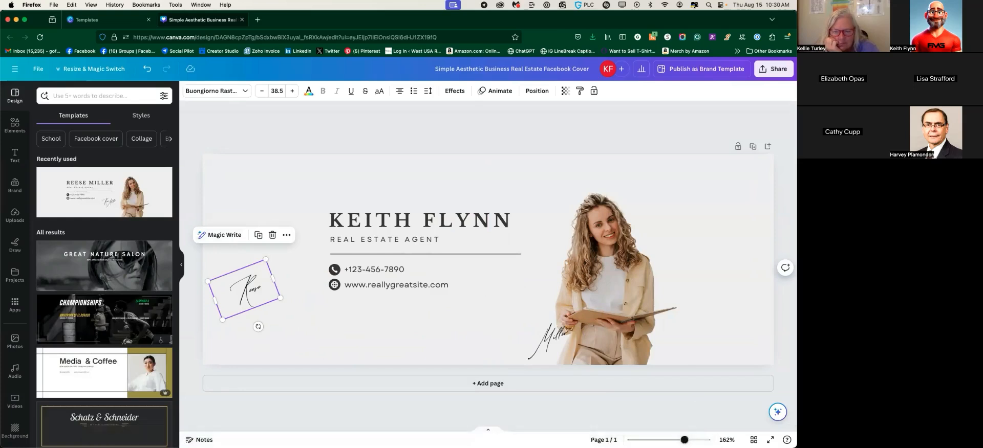
# Shift the phone number text box to the right
pyautogui.scroll(-10, 488, 266)
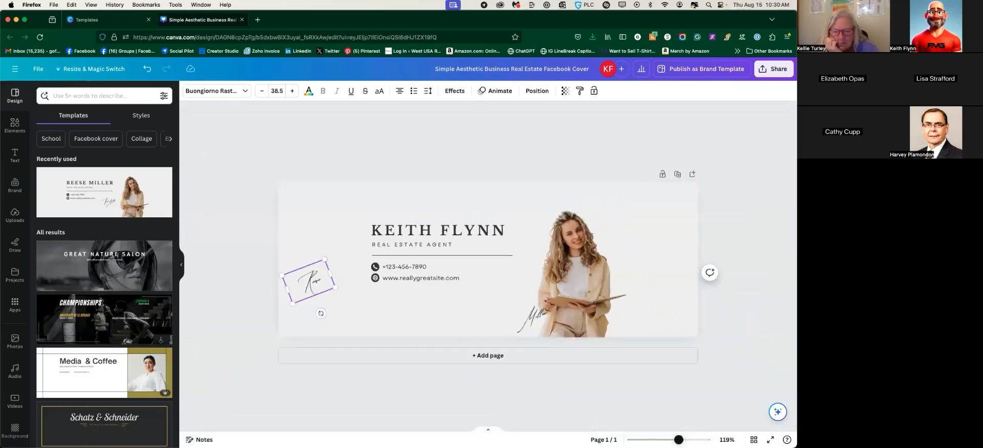
pyautogui.scroll(10, 488, 266)
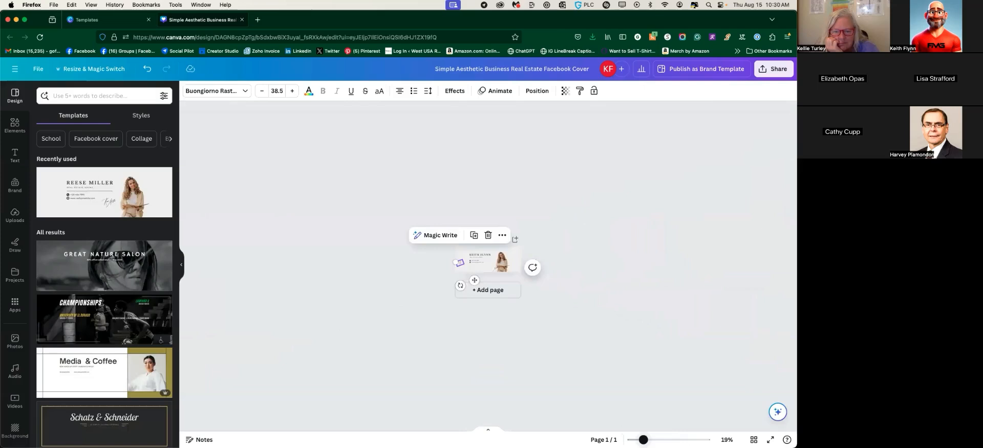
pyautogui.scroll(6, 488, 266)
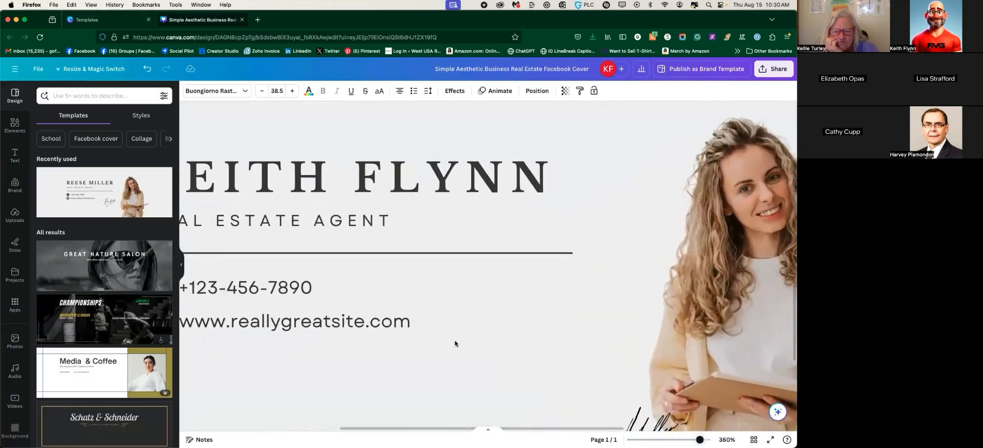
pyautogui.moveTo(422, 288); pyautogui.dragTo(548, 287)
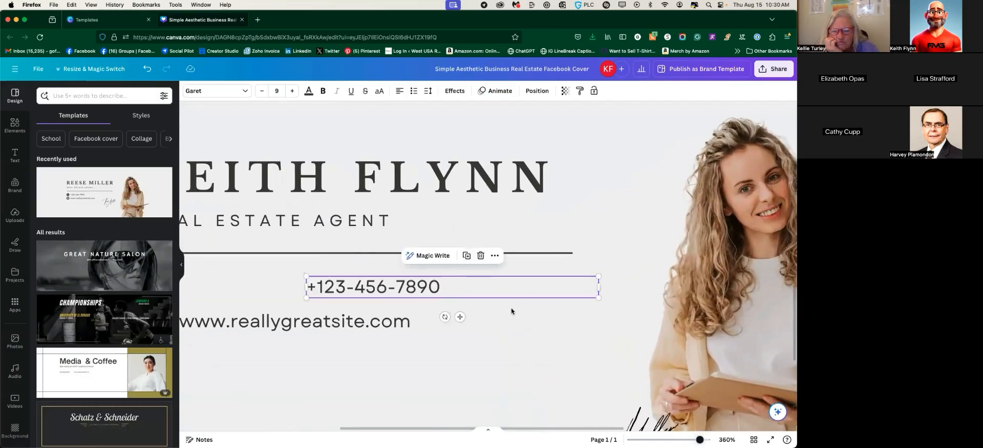
pyautogui.hscroll(-8, 527, 354)
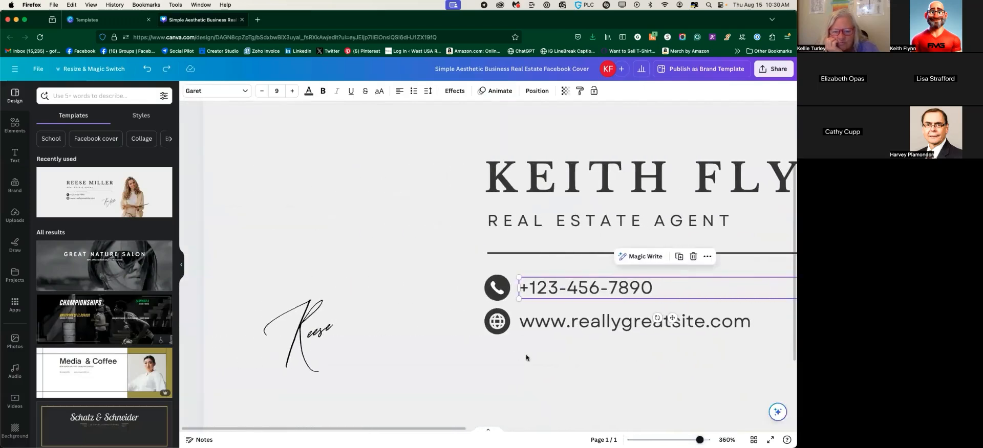
# Drag the surname signature word from the bottom right to sit beside the first-name signature
pyautogui.click(306, 325)
pyautogui.hscroll(10, 518, 344)
pyautogui.hscroll(-8, 527, 344)
pyautogui.scroll(-3, 558, 343)
pyautogui.hscroll(8, 604, 351)
pyautogui.moveTo(751, 379)
pyautogui.mouseDown()
pyautogui.moveTo(394, 312)
pyautogui.moveTo(286, 348)
pyautogui.mouseUp()
pyautogui.hscroll(-10, 491, 328)
pyautogui.moveTo(486, 313)
pyautogui.mouseDown()
pyautogui.moveTo(365, 314)
pyautogui.moveTo(299, 292)
pyautogui.moveTo(397, 328)
pyautogui.moveTo(320, 287)
pyautogui.moveTo(392, 306)
pyautogui.moveTo(406, 322)
pyautogui.mouseUp()
# Retype the first-name signature, then delete it and the surname signature from the cover
pyautogui.click(283, 259)
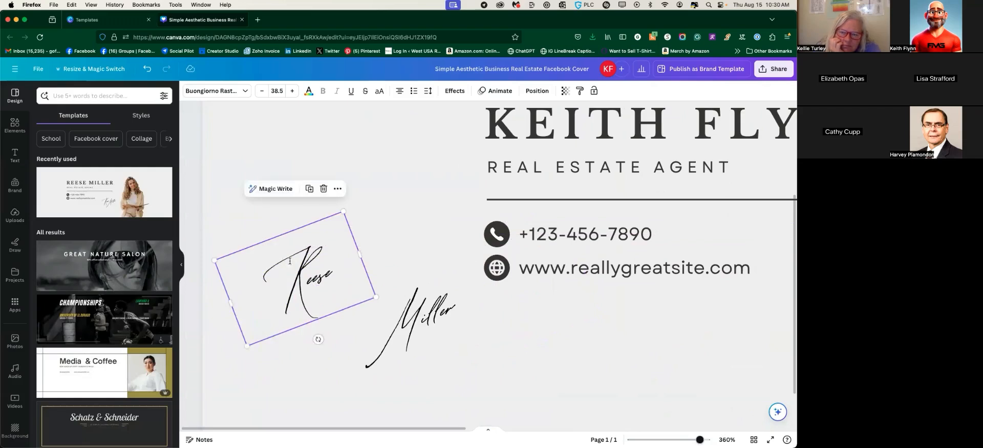
pyautogui.doubleClick(290, 261)
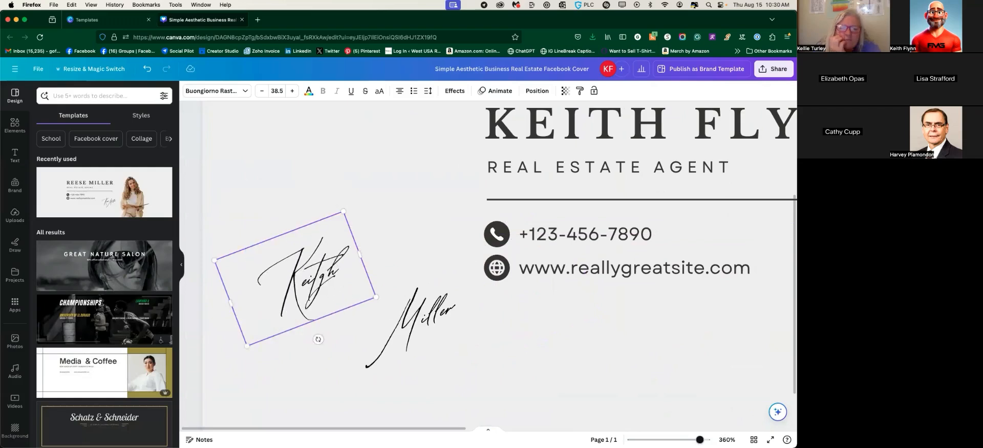
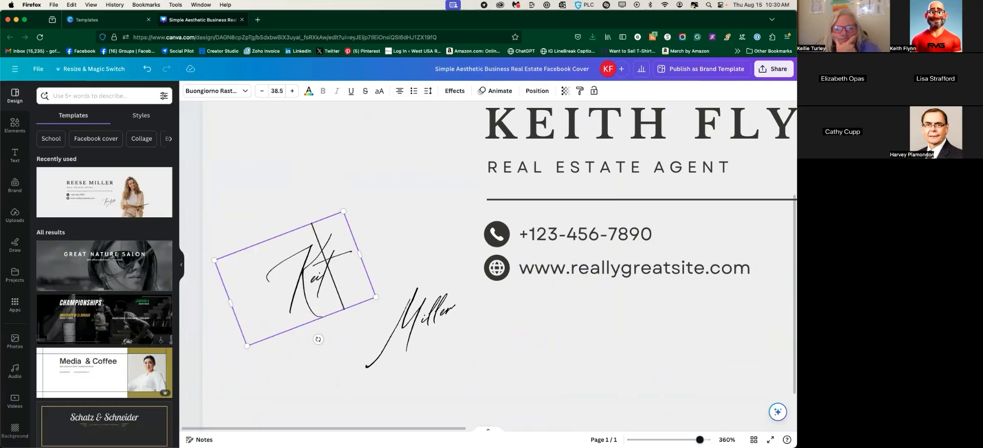
pyautogui.press('Escape')
pyautogui.press('Delete')
pyautogui.click(416, 300)
pyautogui.press('Delete')
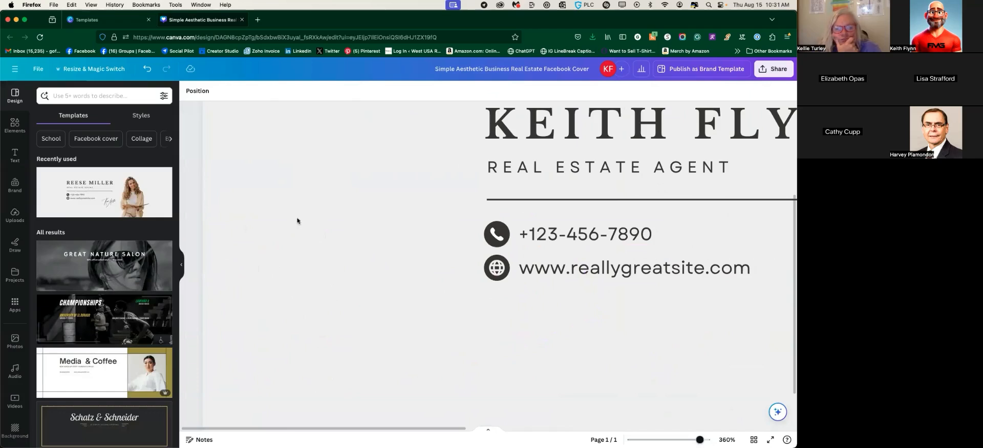
# Add a Subheading text box at the lower left and type the agent's first name in it
pyautogui.click(15, 154)
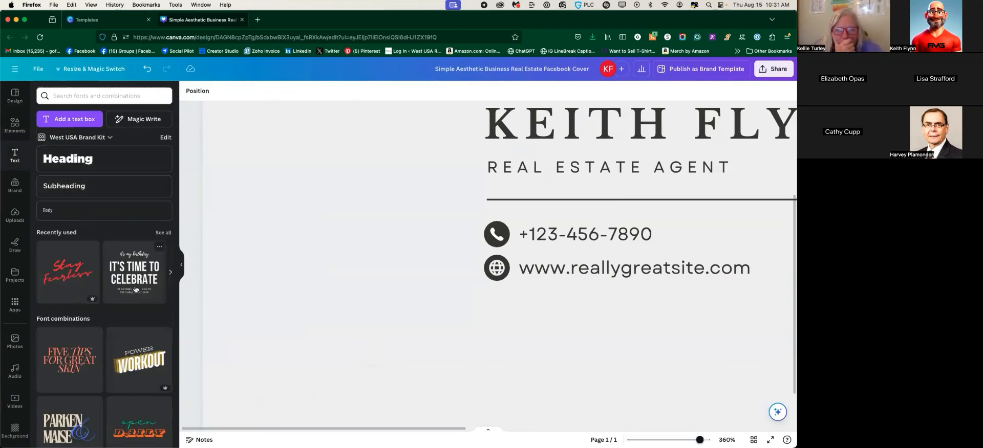
pyautogui.scroll(-3, 102, 275)
pyautogui.scroll(-8, 102, 275)
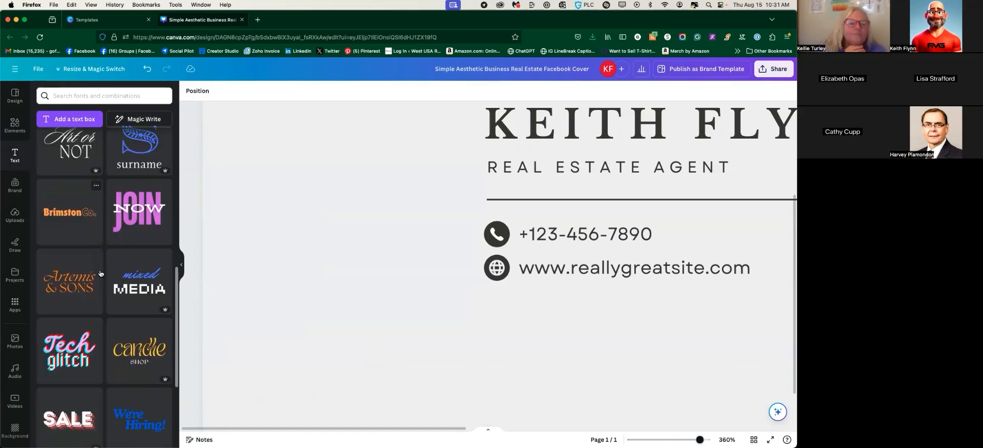
pyautogui.scroll(10, 100, 273)
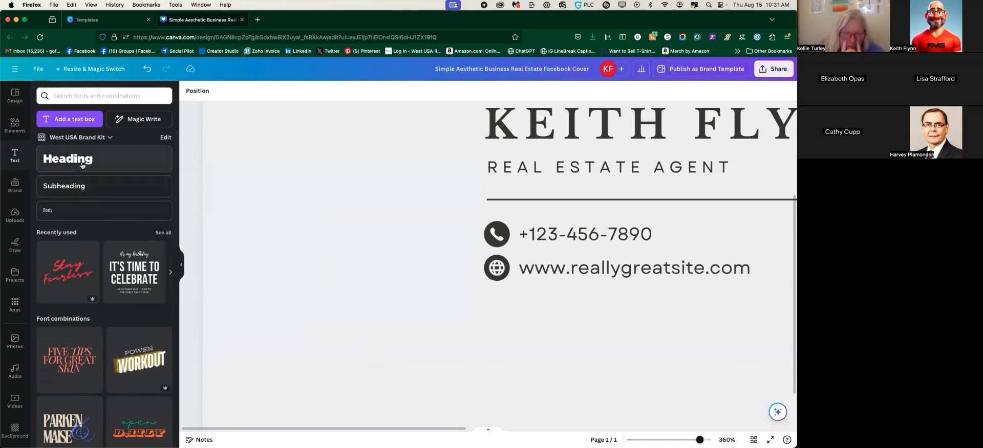
pyautogui.click(79, 188)
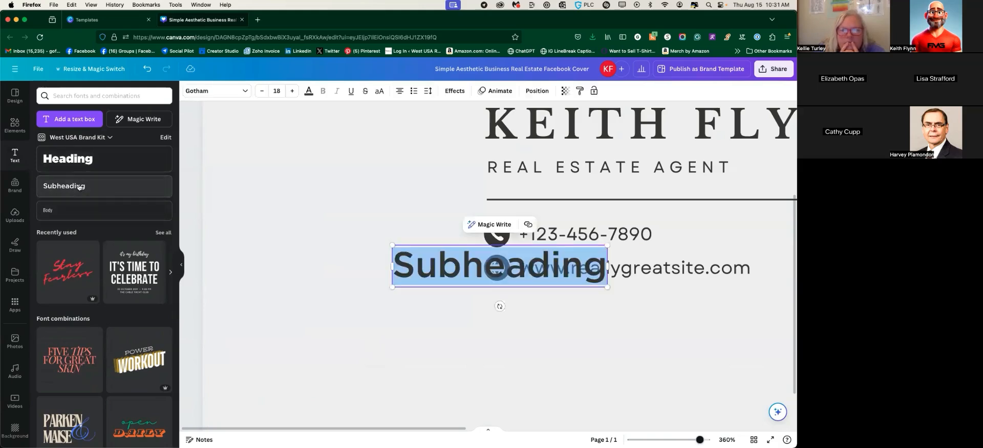
pyautogui.moveTo(532, 271); pyautogui.dragTo(362, 326)
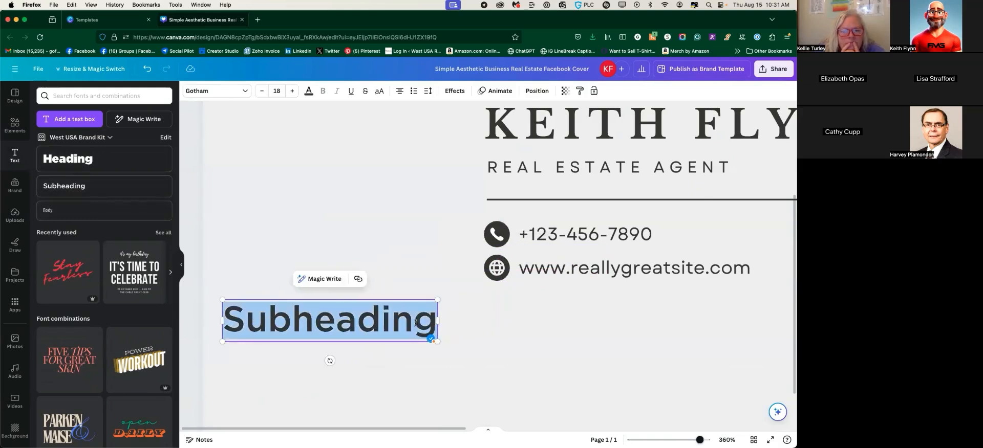
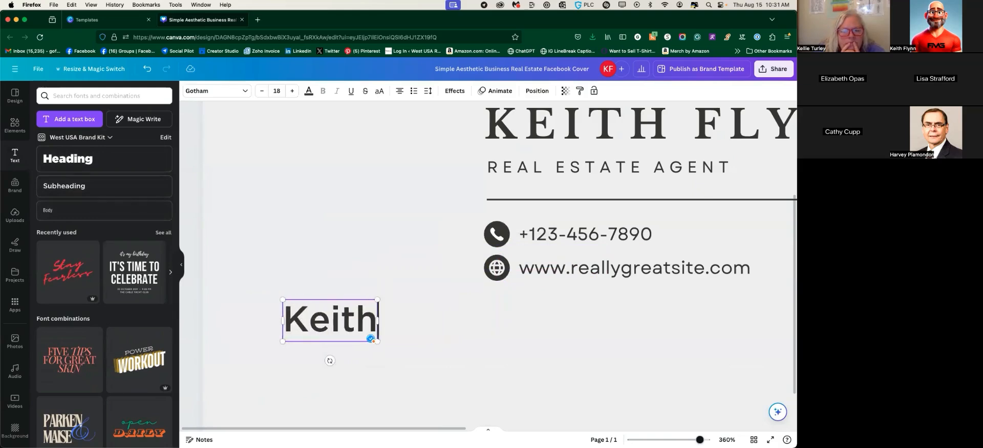
pyautogui.moveTo(370, 316); pyautogui.dragTo(283, 319)
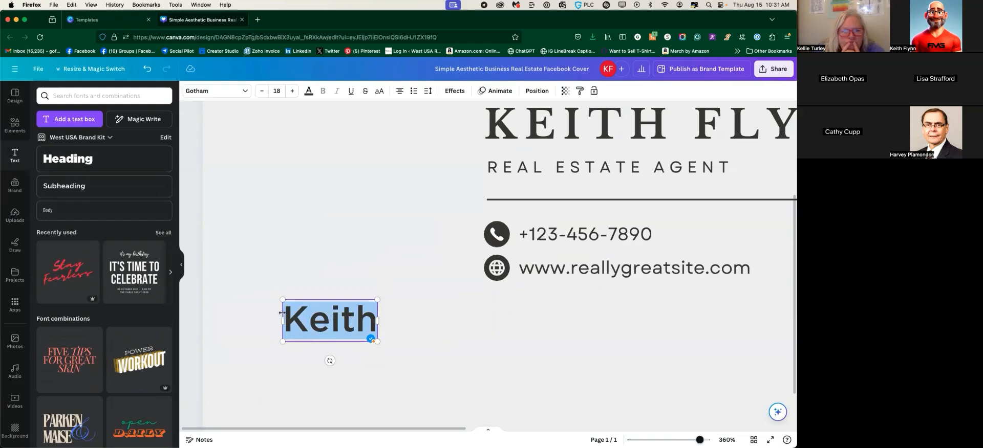
# Search fonts for 'script' and apply Rolling Pen Curly to the first-name text
pyautogui.click(244, 92)
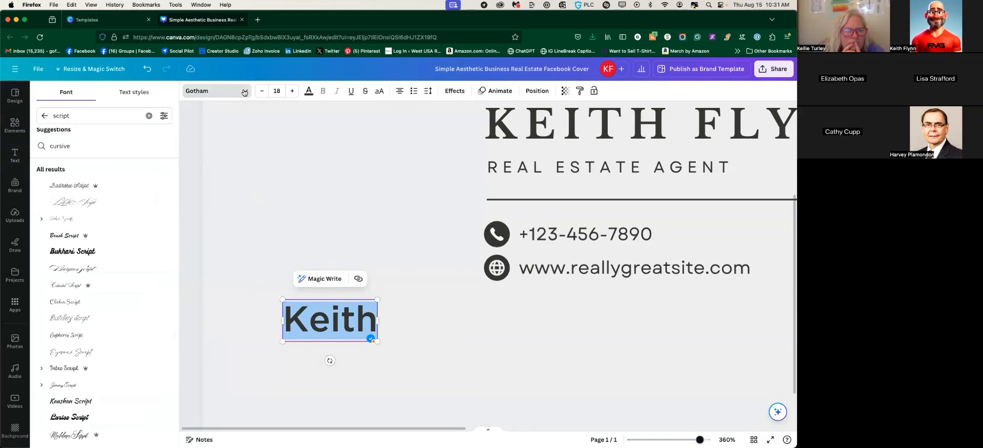
pyautogui.tripleClick(40, 111)
pyautogui.write('s')
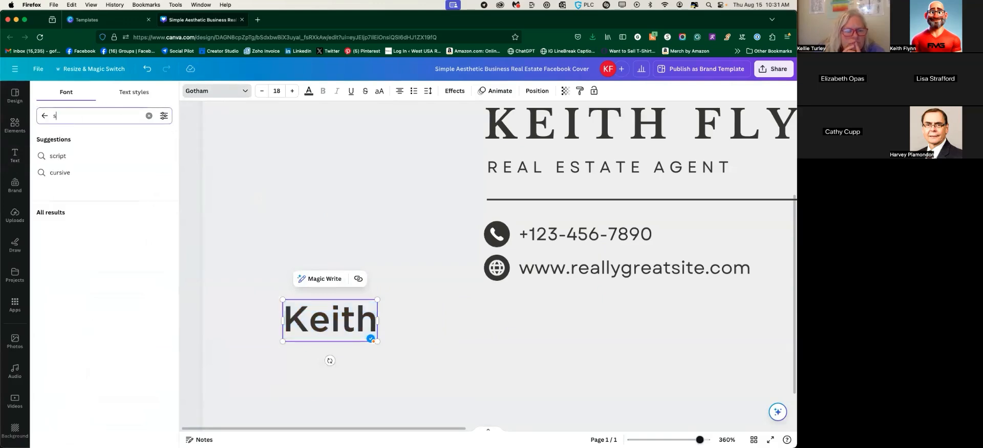
pyautogui.write('ingatur')
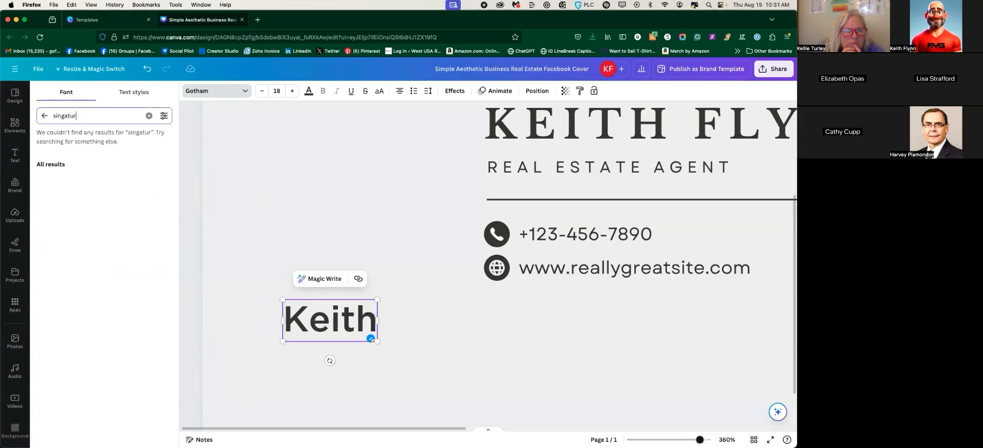
pyautogui.write('e')
pyautogui.press('BackSpace')
pyautogui.press('BackSpace')
pyautogui.press('BackSpace')
pyautogui.press('BackSpace')
pyautogui.press('BackSpace')
pyautogui.write('cript')
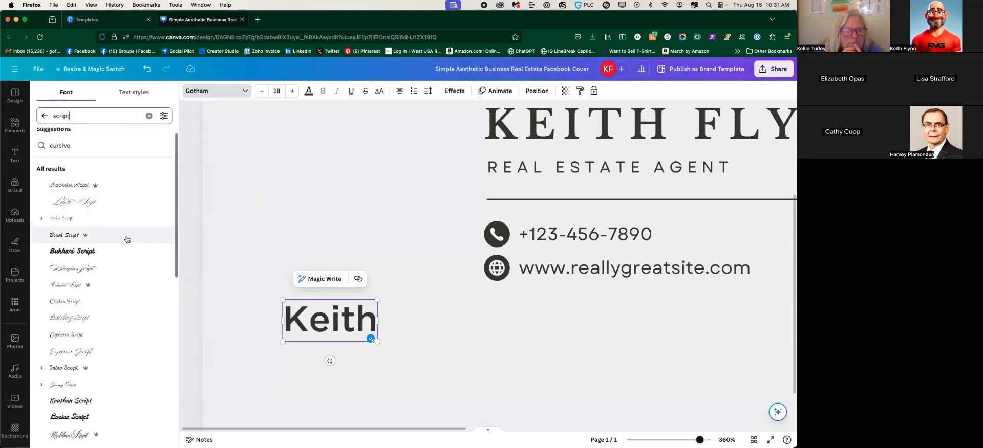
pyautogui.scroll(-10, 127, 240)
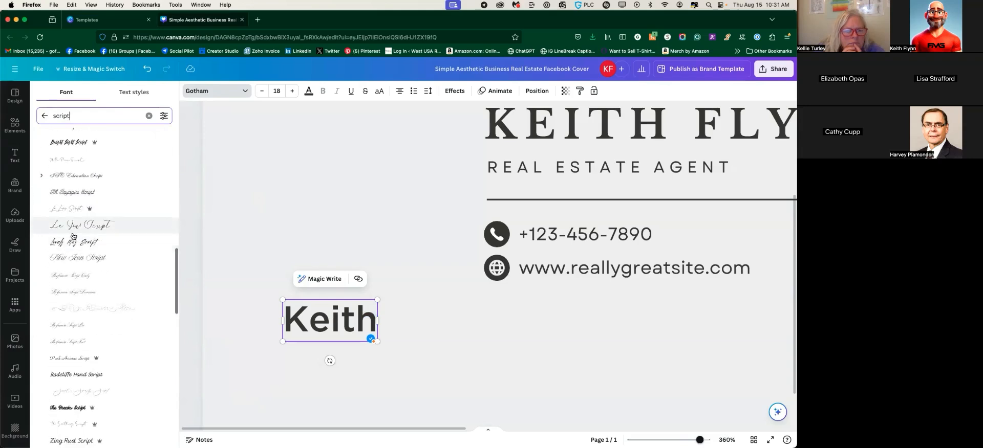
pyautogui.scroll(-3, 75, 248)
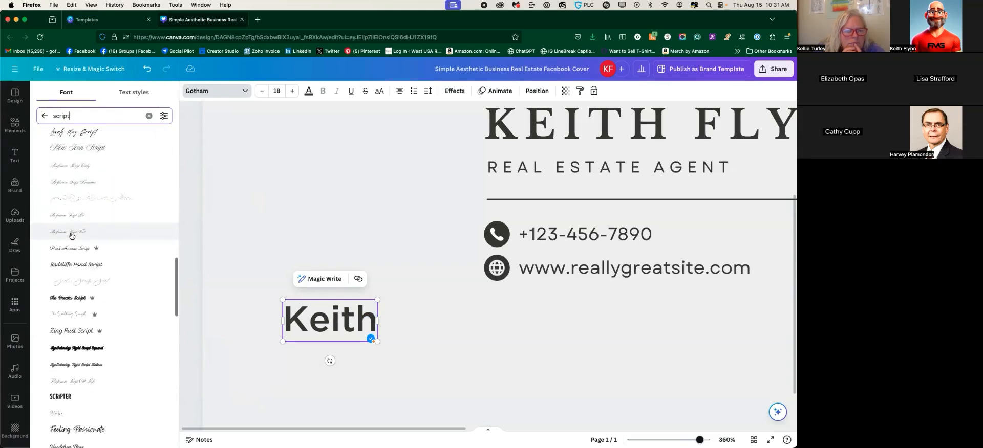
pyautogui.scroll(-4, 72, 236)
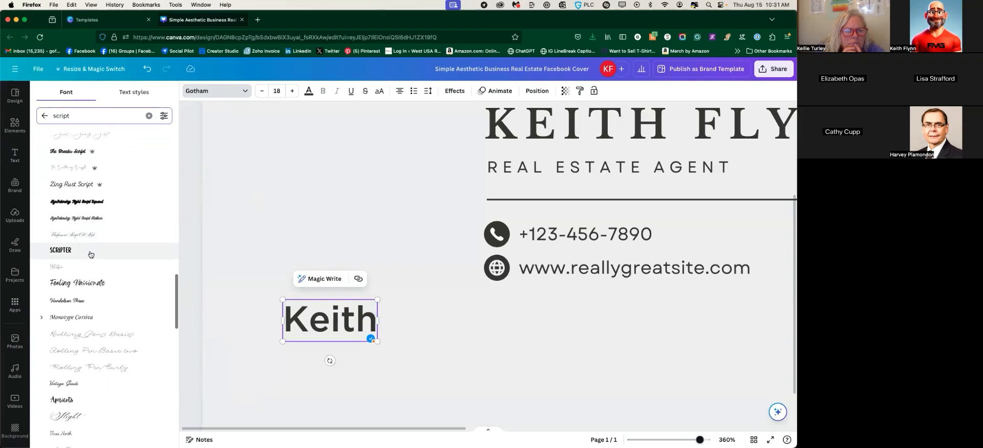
pyautogui.scroll(-1, 87, 256)
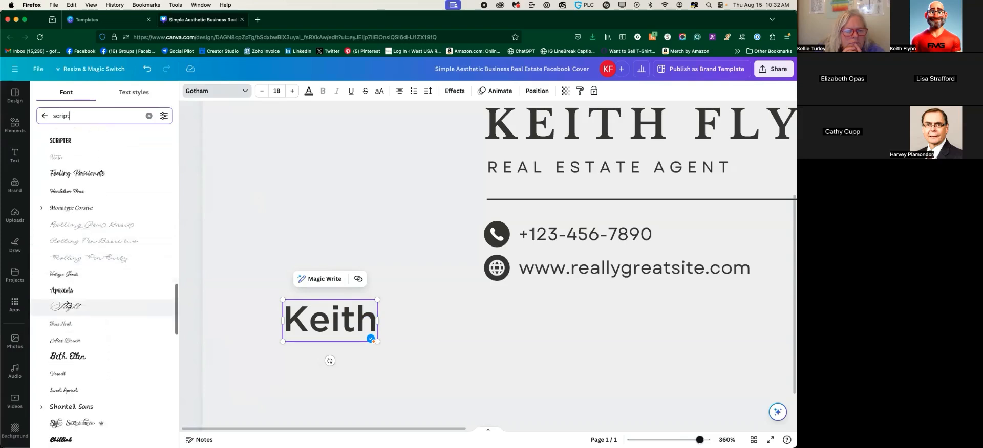
pyautogui.scroll(-1, 69, 273)
pyautogui.click(92, 251)
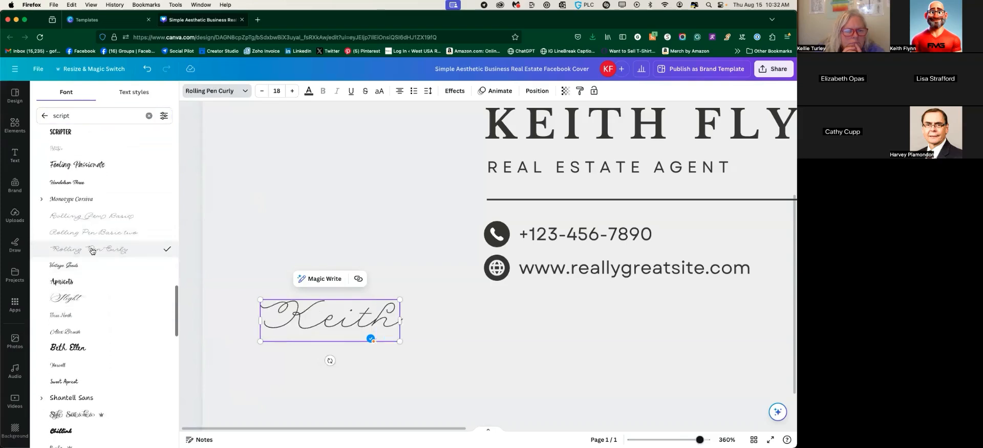
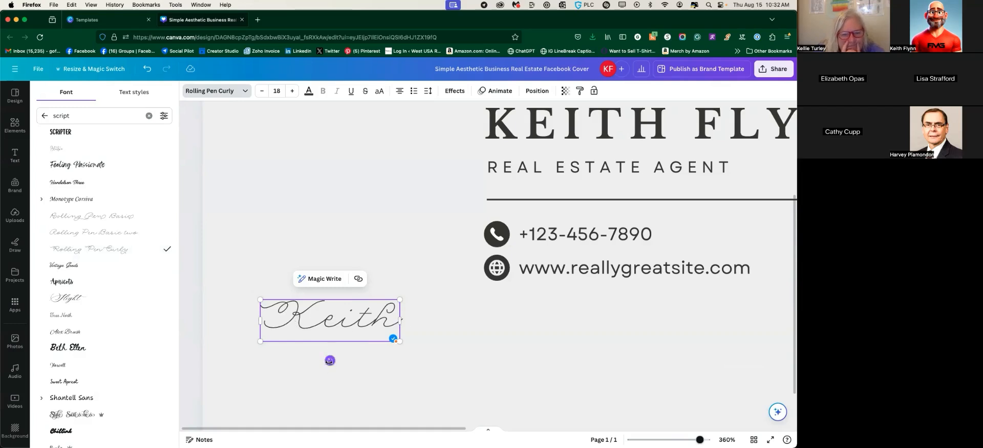
# Rotate the Keith script text to a slant
pyautogui.moveTo(330, 360); pyautogui.dragTo(335, 345)
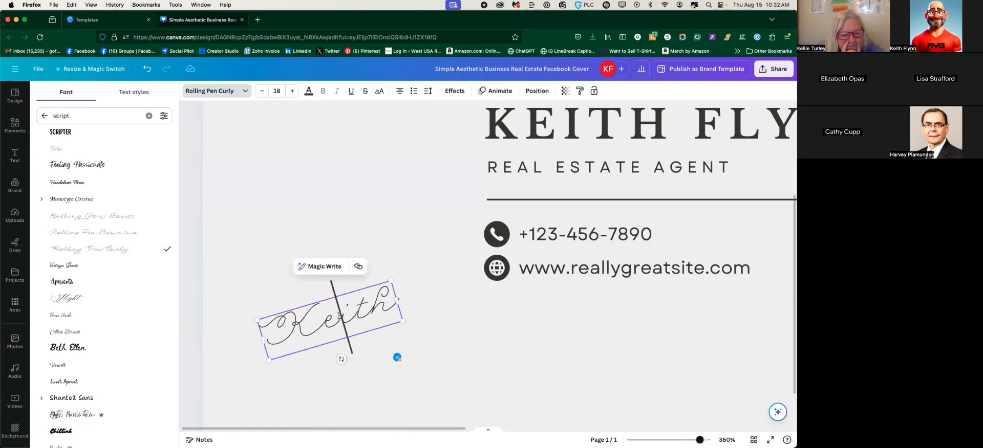
pyautogui.click(330, 317)
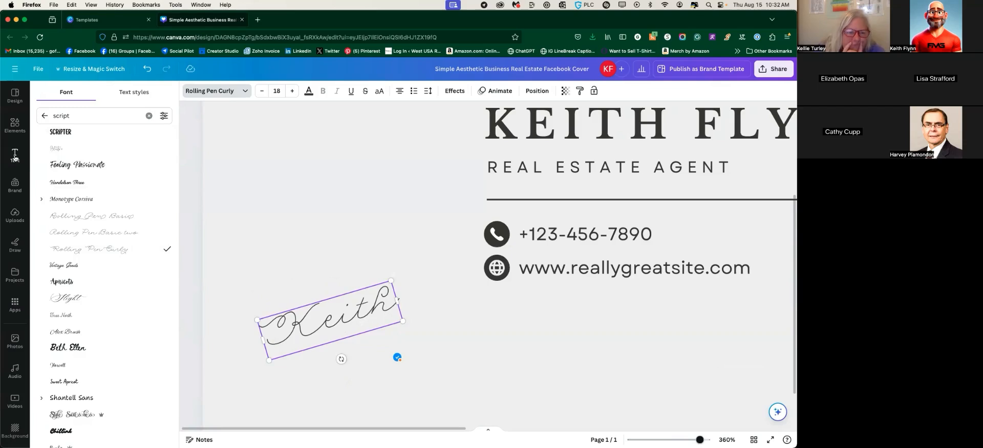
pyautogui.click(398, 353)
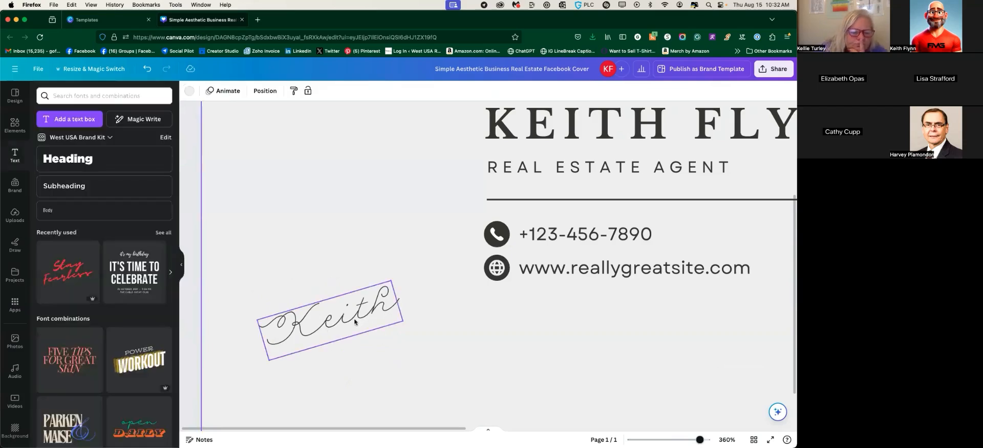
pyautogui.click(342, 315)
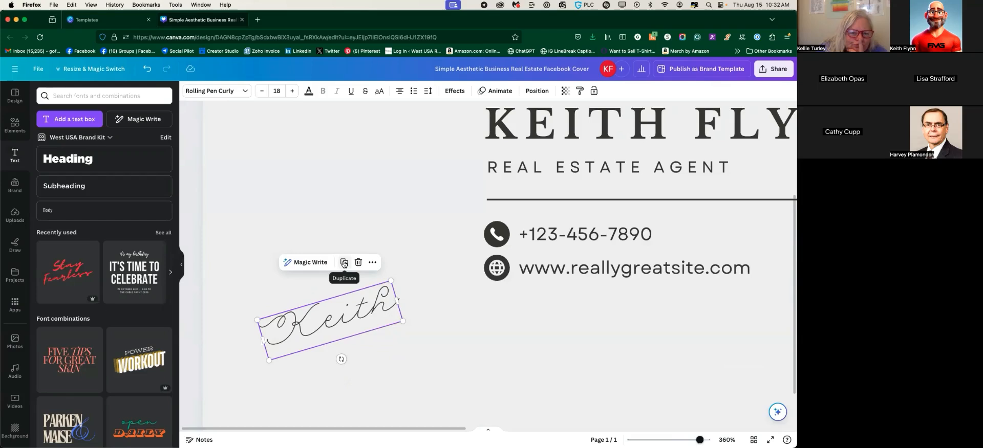
pyautogui.click(344, 263)
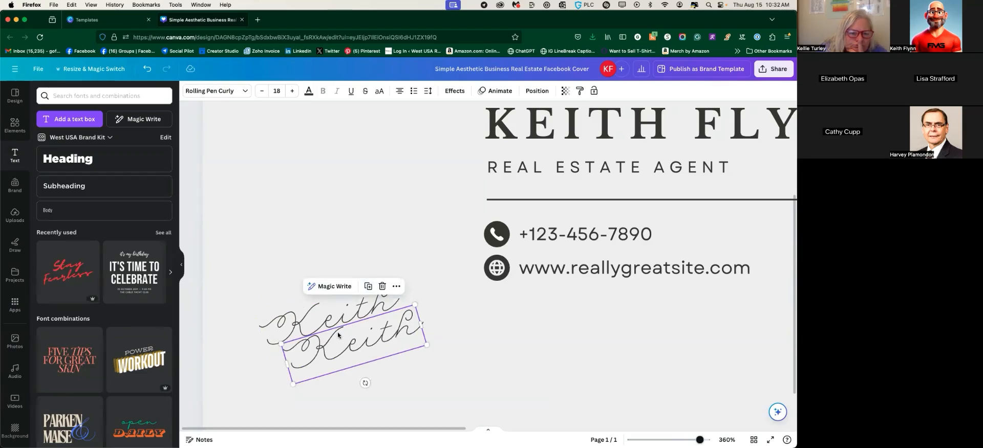
pyautogui.doubleClick(337, 346)
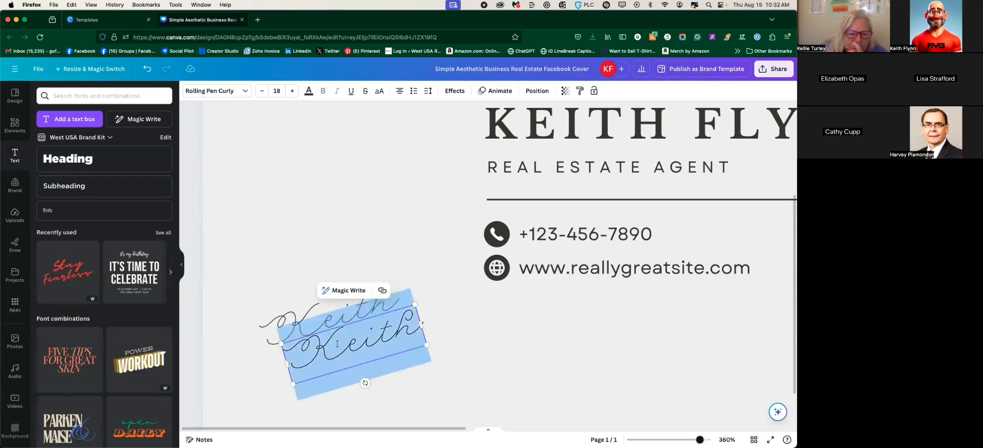
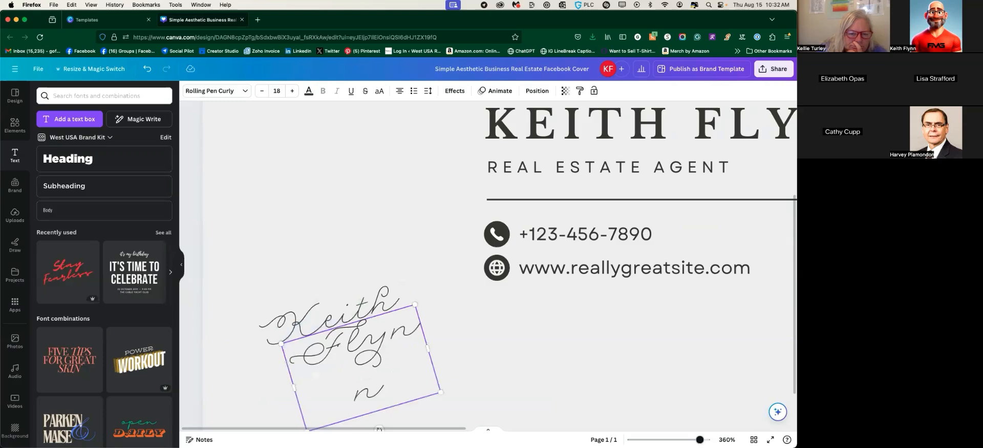
pyautogui.moveTo(428, 347); pyautogui.dragTo(454, 338)
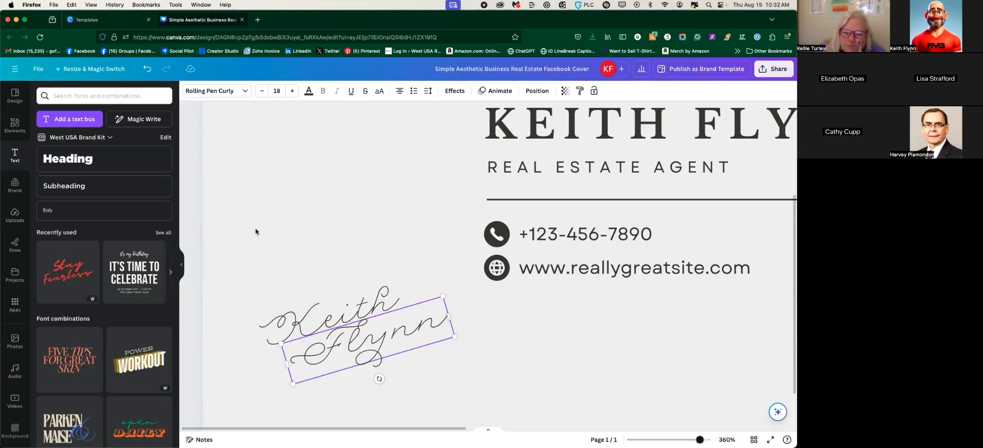
pyautogui.click(266, 258)
pyautogui.click(338, 355)
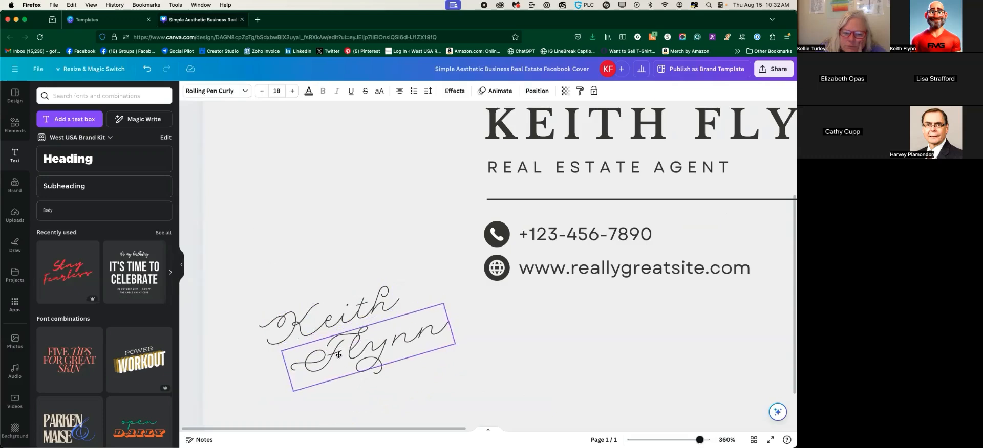
pyautogui.click(342, 361)
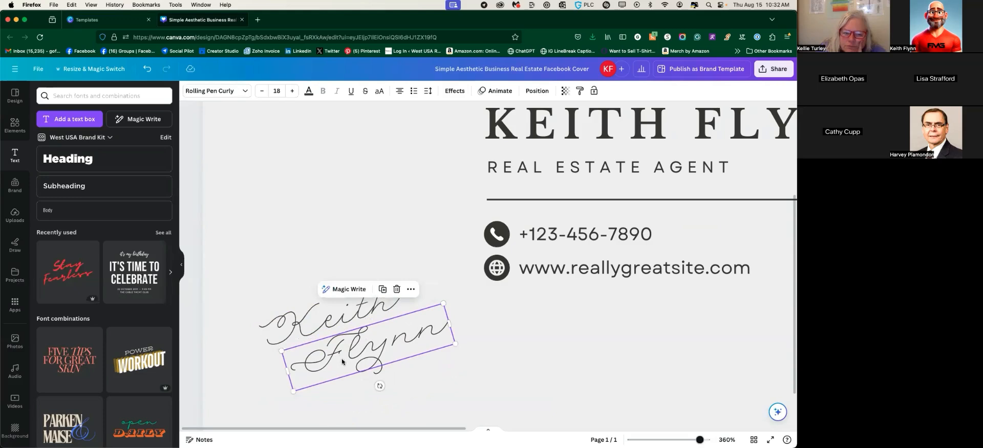
pyautogui.click(313, 231)
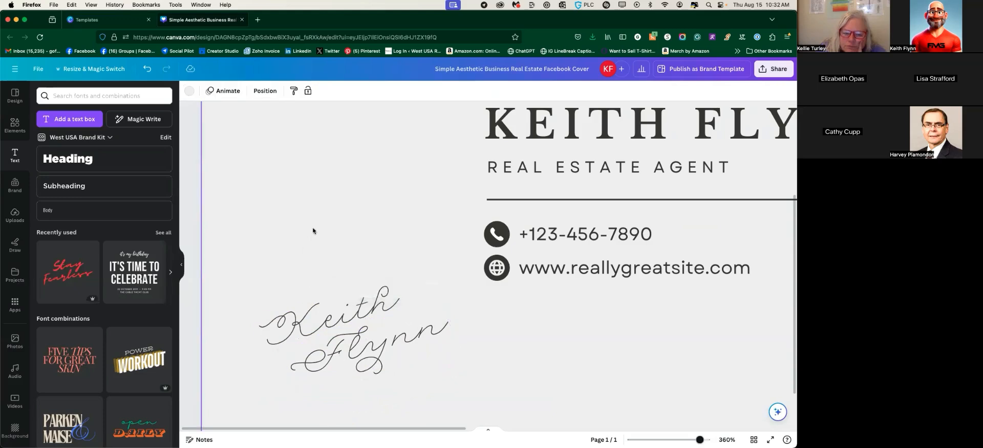
pyautogui.click(311, 325)
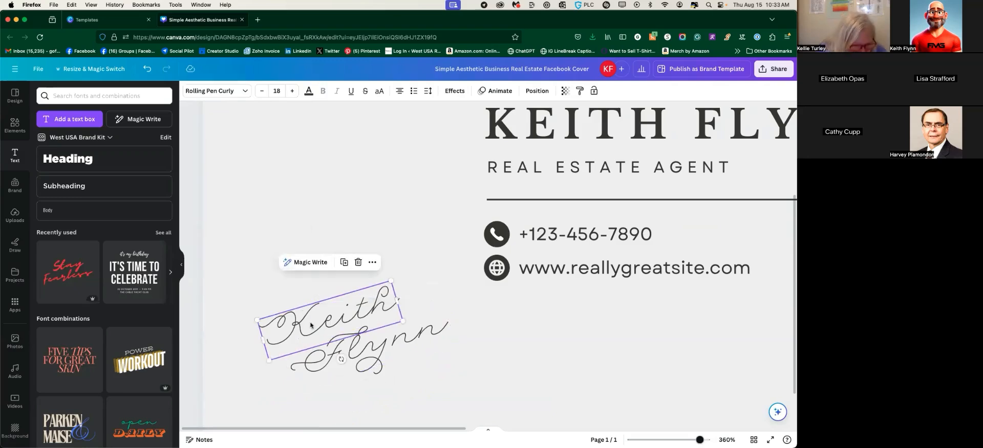
pyautogui.keyDown('shift'); pyautogui.click(377, 350); pyautogui.keyUp('shift')
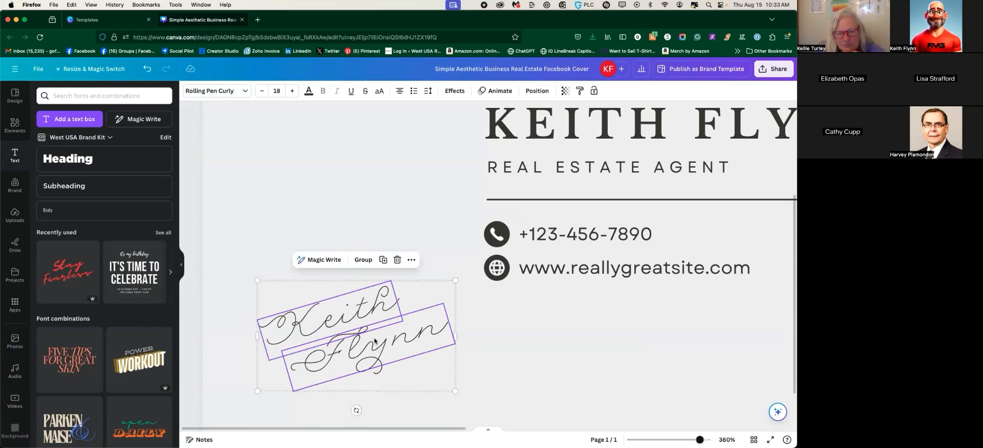
pyautogui.click(364, 261)
pyautogui.moveTo(341, 346); pyautogui.dragTo(570, 346)
pyautogui.hscroll(5, 281, 330)
pyautogui.hscroll(5, 280, 333)
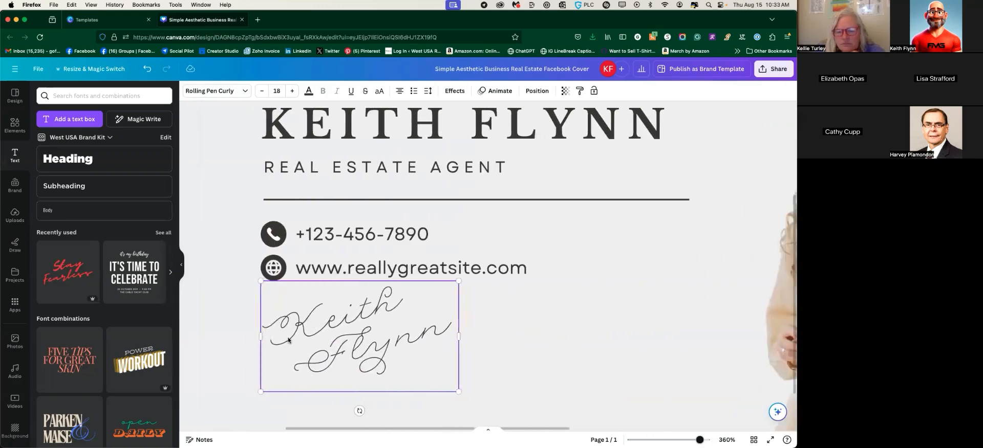
pyautogui.moveTo(280, 334); pyautogui.dragTo(543, 333)
pyautogui.hscroll(3, 543, 332)
pyautogui.hscroll(-5, 472, 326)
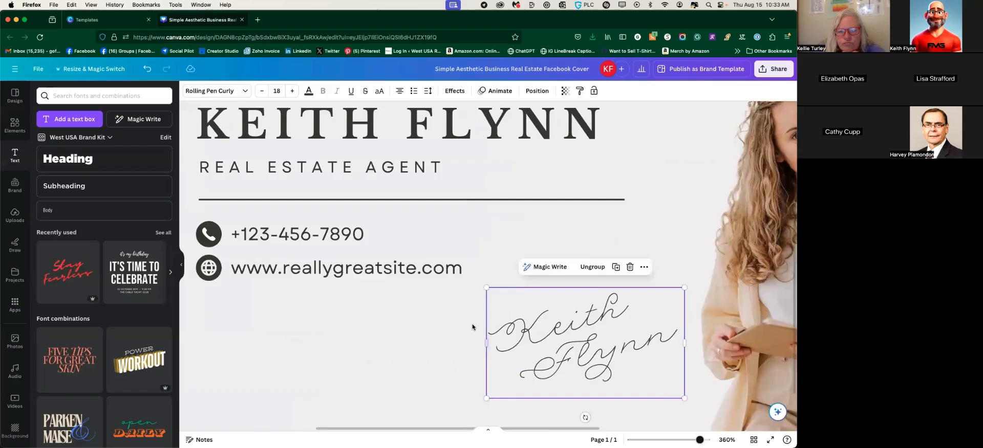
pyautogui.scroll(2, 479, 297)
pyautogui.hscroll(2, 487, 274)
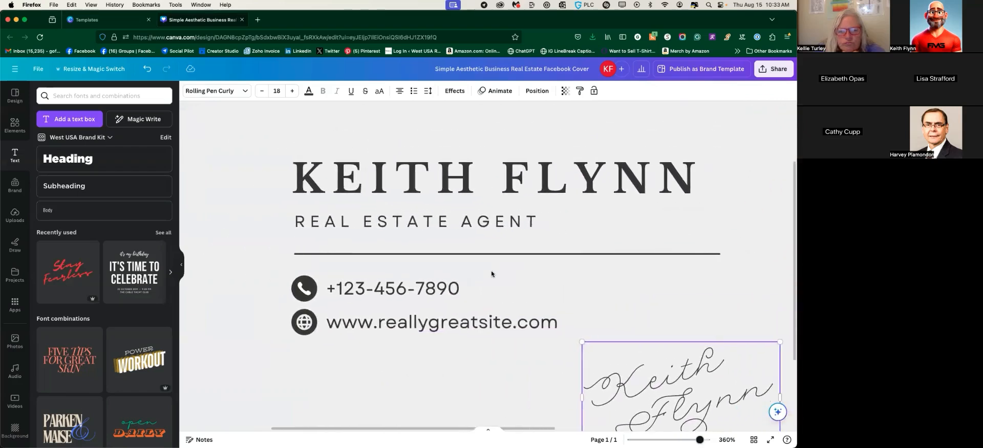
pyautogui.click(442, 166)
pyautogui.click(390, 215)
pyautogui.click(358, 289)
pyautogui.click(369, 322)
pyautogui.moveTo(262, 142); pyautogui.dragTo(720, 331)
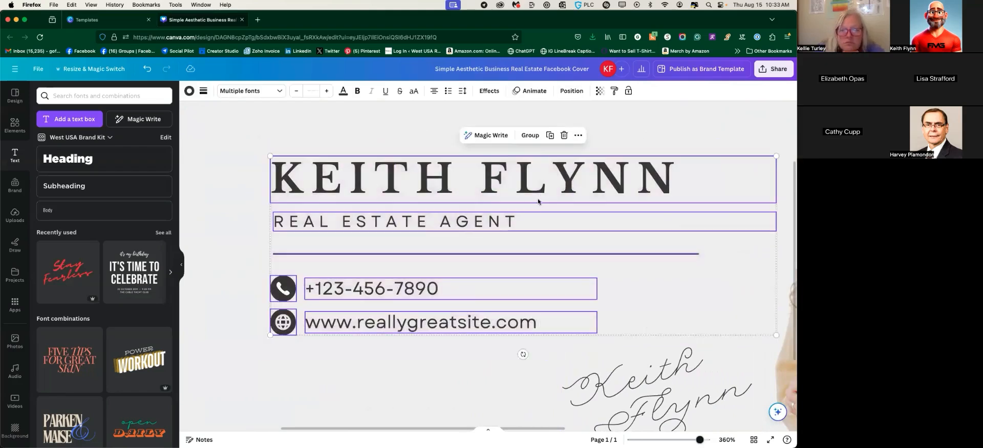
pyautogui.click(531, 135)
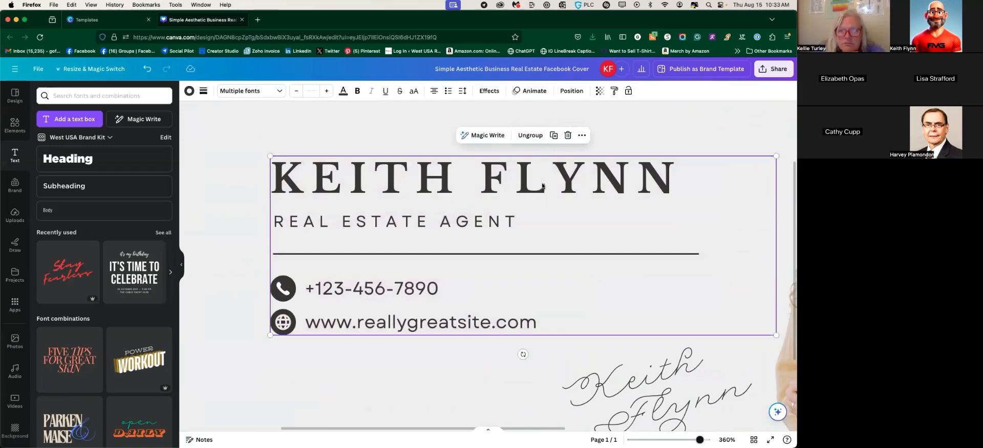
# Zoom out to the whole cover and move the text group to the top-left corner
pyautogui.moveTo(540, 182); pyautogui.dragTo(499, 183)
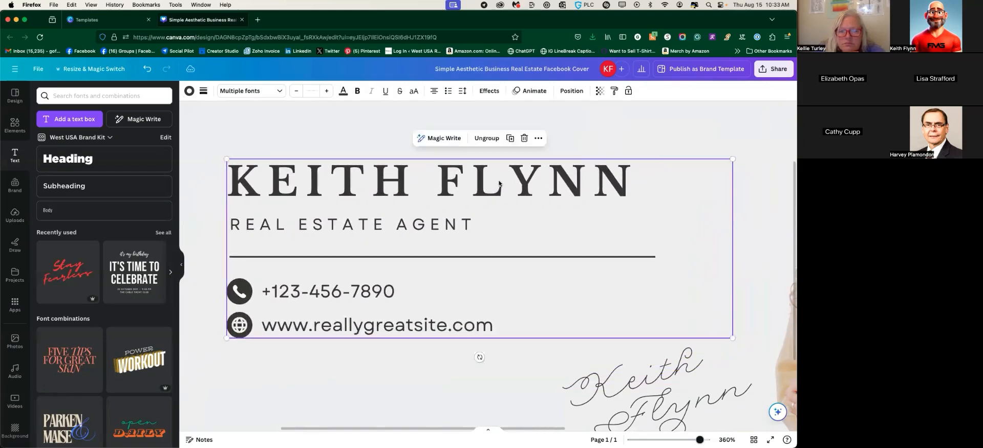
pyautogui.press('super+minus')
pyautogui.press('super+minus')
pyautogui.press('super+minus')
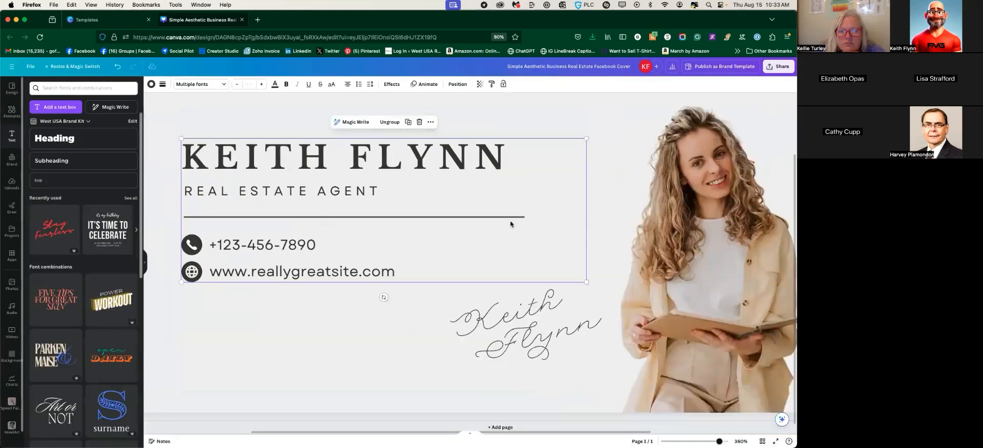
pyautogui.press('super+0')
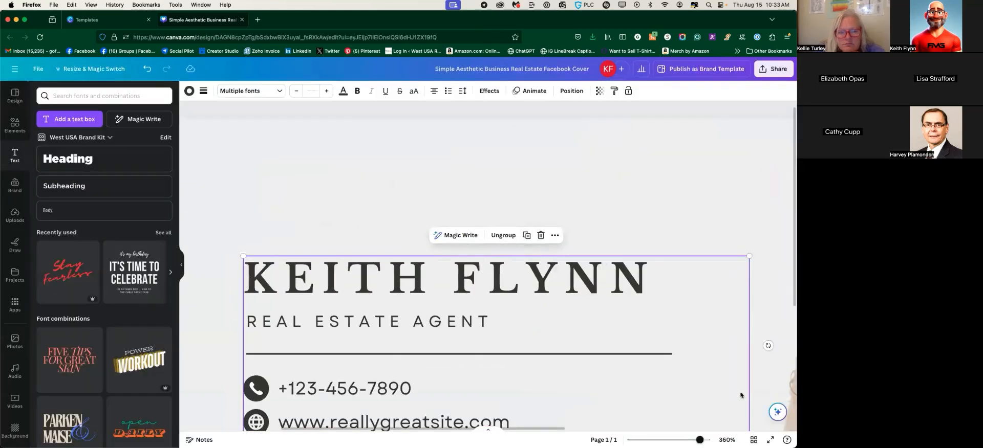
pyautogui.moveTo(700, 441); pyautogui.dragTo(681, 440)
pyautogui.moveTo(454, 275); pyautogui.dragTo(369, 227)
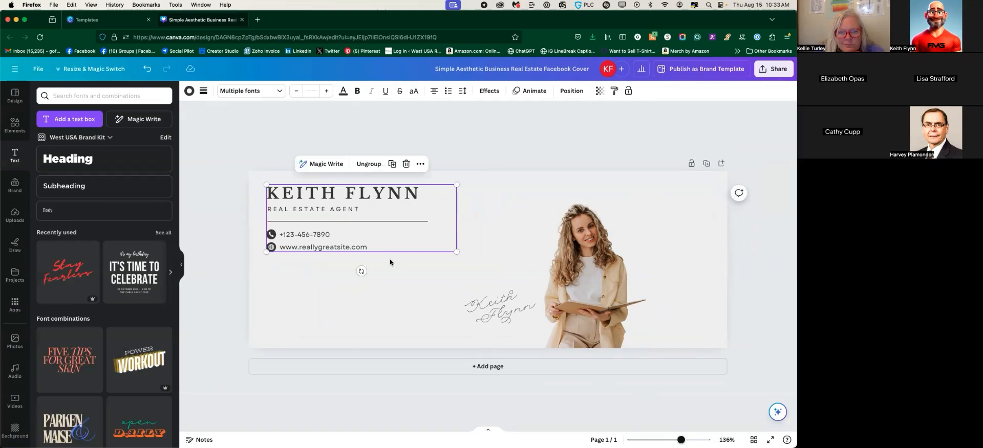
# Ungroup the block and change the website address to westusa.com
pyautogui.click(366, 165)
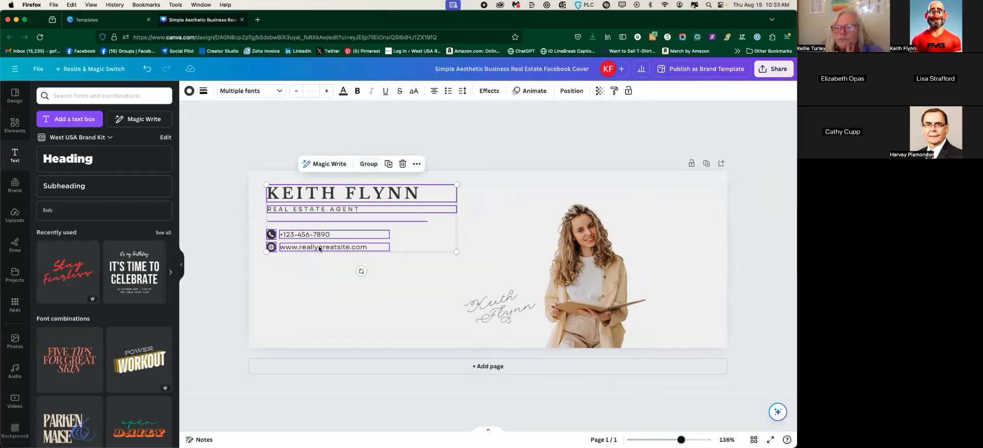
pyautogui.click(335, 277)
pyautogui.click(328, 250)
pyautogui.doubleClick(328, 248)
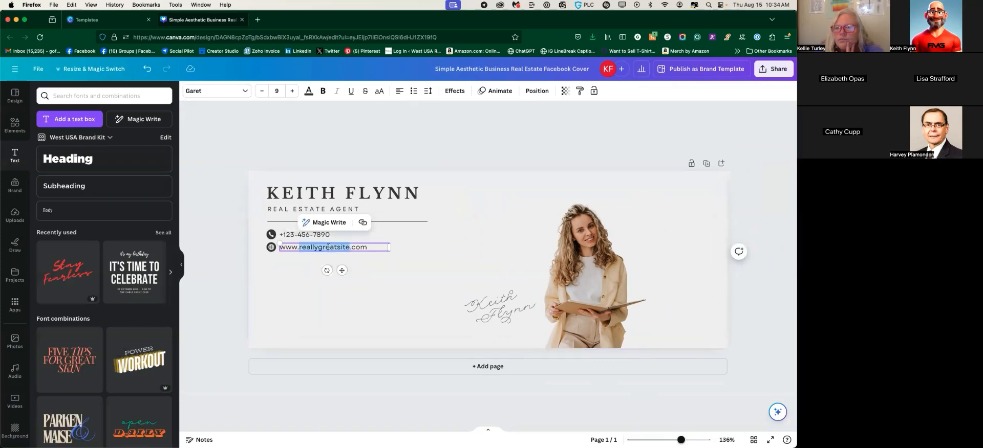
pyautogui.write('westusa.com.c')
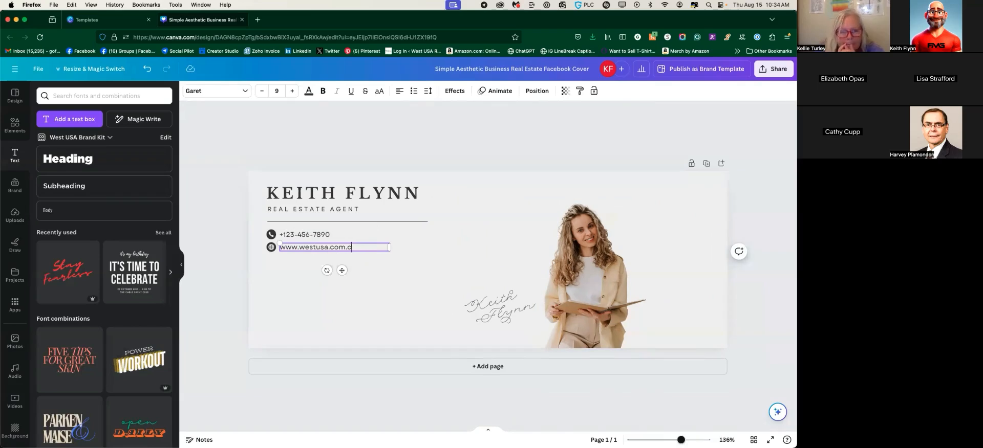
pyautogui.press('BackSpace')
pyautogui.click(321, 235)
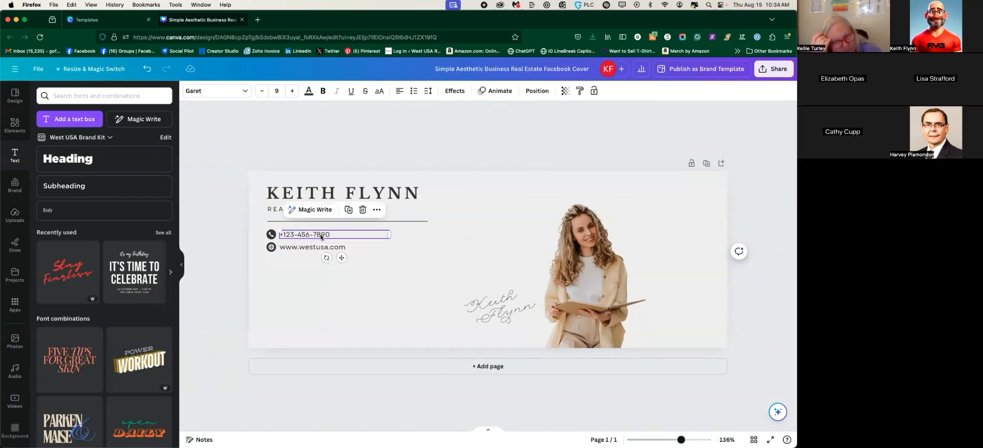
pyautogui.doubleClick(321, 235)
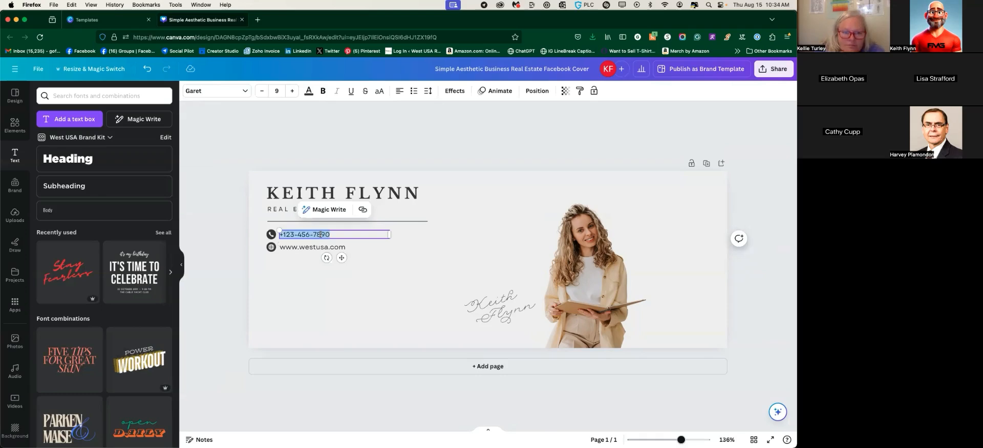
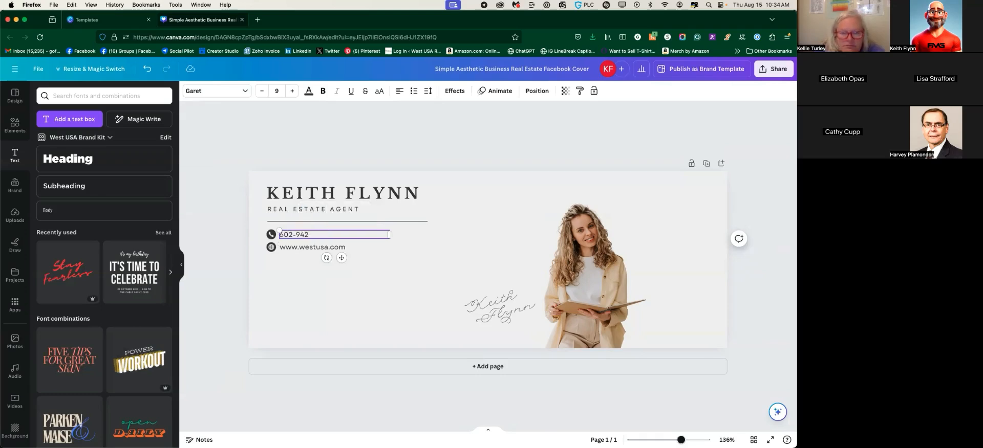
pyautogui.click(330, 293)
# Group the heading, title, divider line, phone number and website text together
pyautogui.click(337, 191)
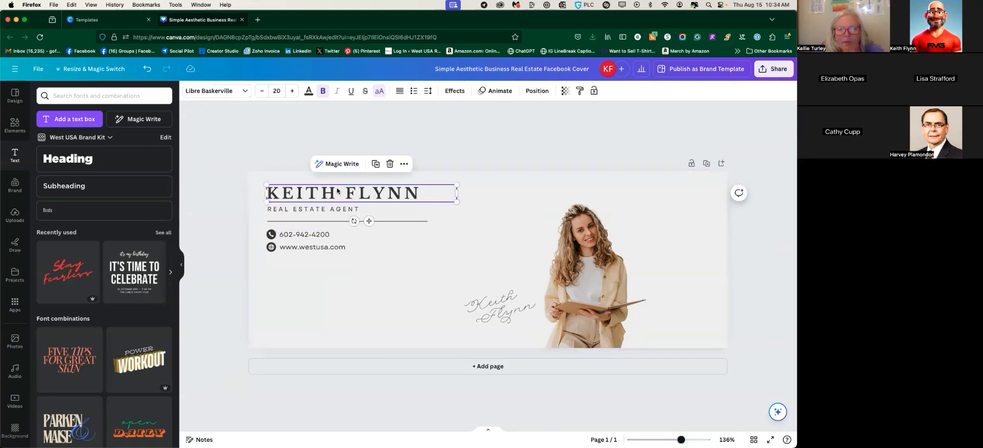
pyautogui.keyDown('shift'); pyautogui.click(328, 210); pyautogui.keyUp('shift')
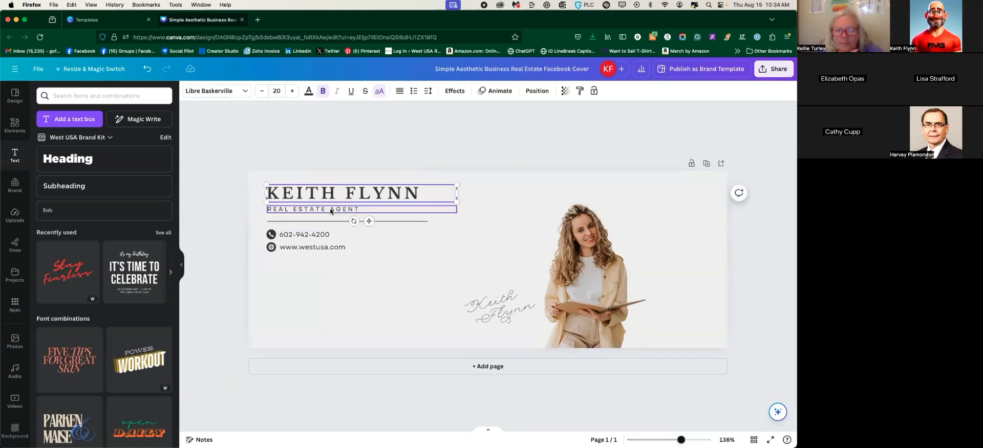
pyautogui.keyDown('shift'); pyautogui.click(318, 234); pyautogui.keyUp('shift')
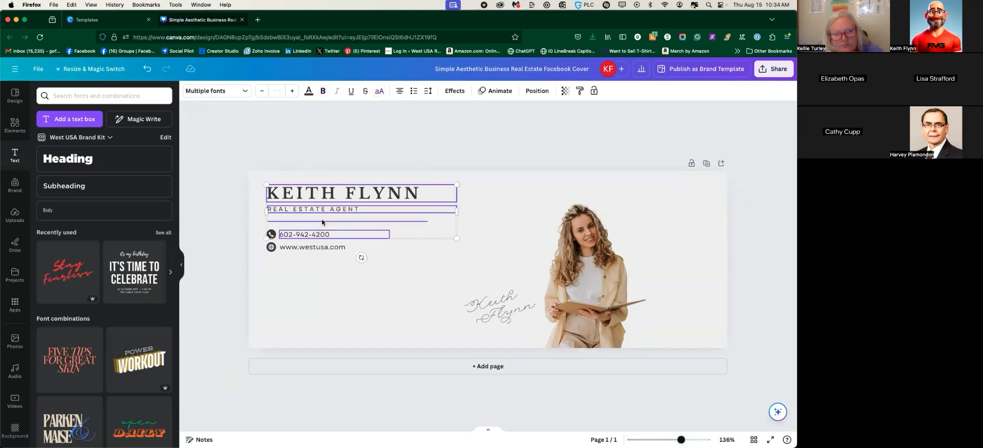
pyautogui.keyDown('shift'); pyautogui.click(323, 222); pyautogui.keyUp('shift')
pyautogui.keyDown('shift'); pyautogui.click(318, 246); pyautogui.keyUp('shift')
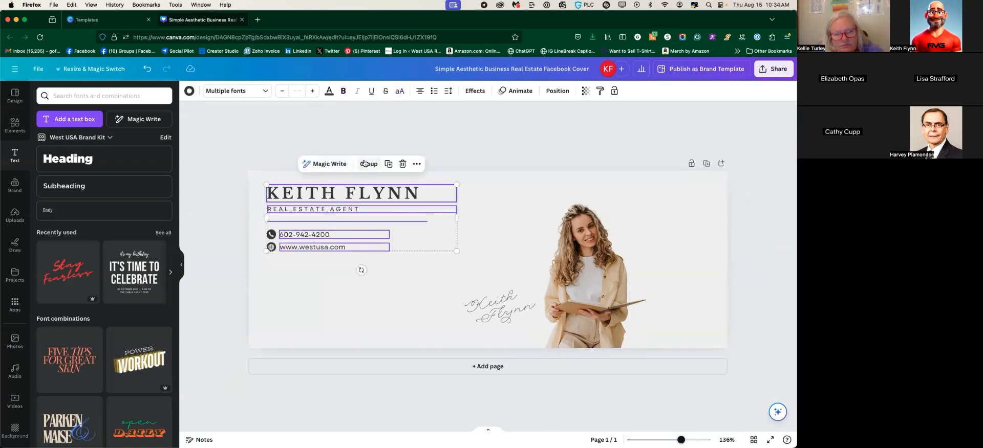
pyautogui.click(364, 164)
# Undo the text-only move and group the contact text with its phone and globe icons
pyautogui.moveTo(336, 194); pyautogui.dragTo(431, 224)
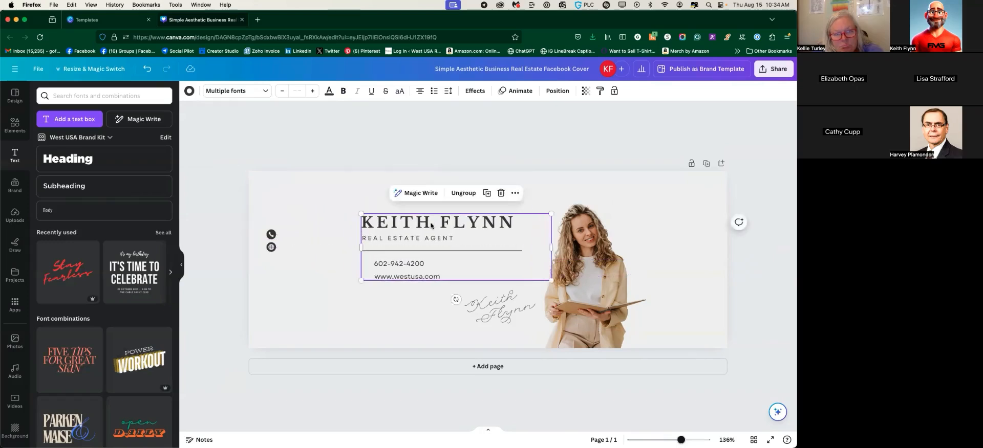
pyautogui.click(306, 185)
pyautogui.press('cmd+z')
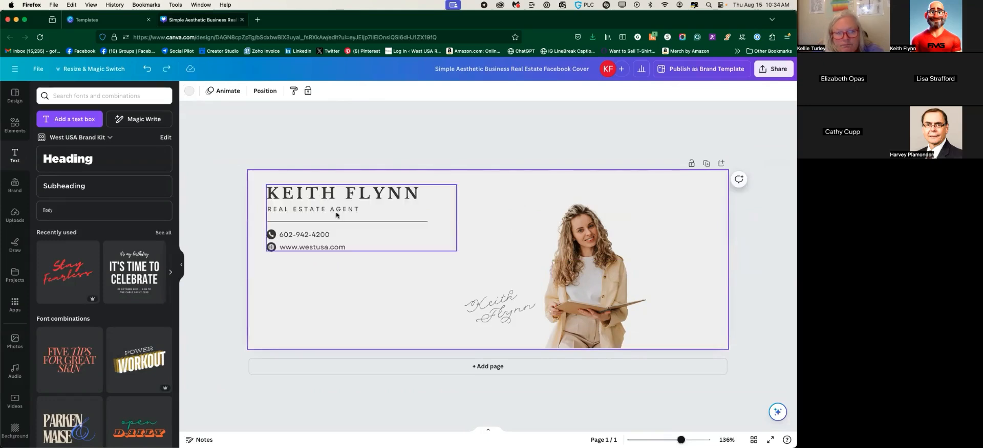
pyautogui.click(274, 237)
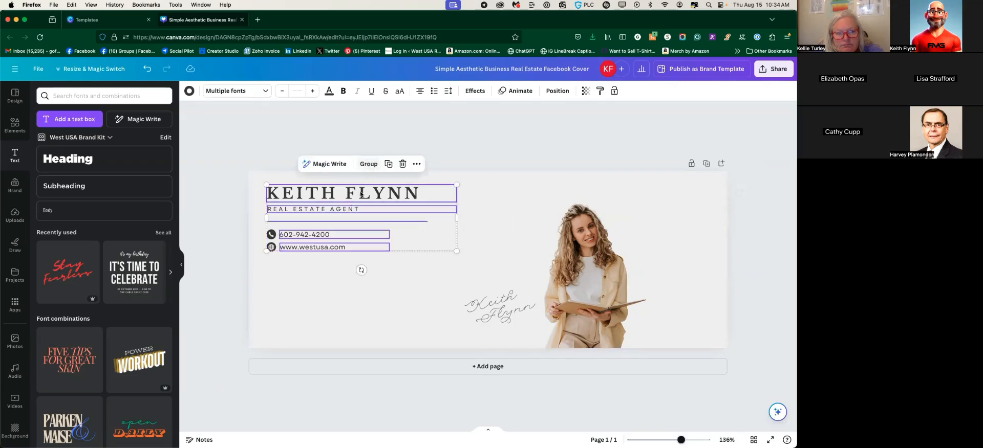
pyautogui.keyDown('shift'); pyautogui.click(271, 235); pyautogui.keyUp('shift')
pyautogui.keyDown('shift'); pyautogui.click(271, 248); pyautogui.keyUp('shift')
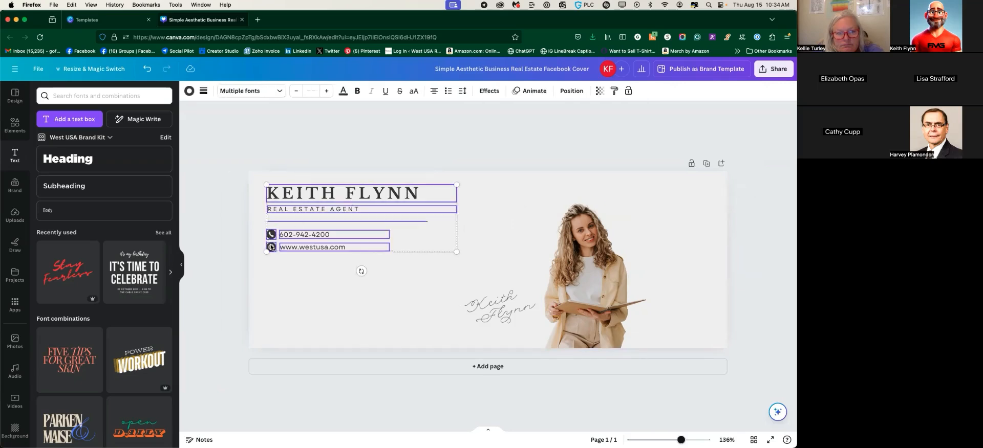
pyautogui.click(369, 163)
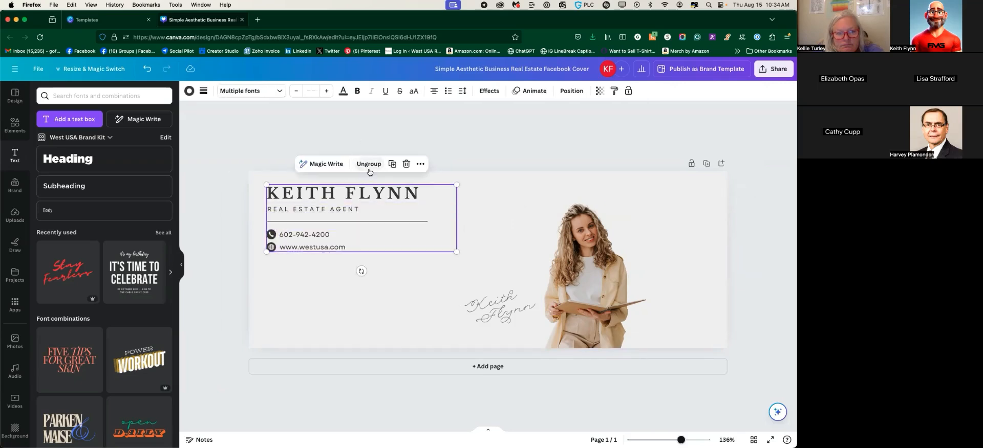
# Position the contact block on the cover's centre line
pyautogui.moveTo(337, 211); pyautogui.dragTo(416, 255)
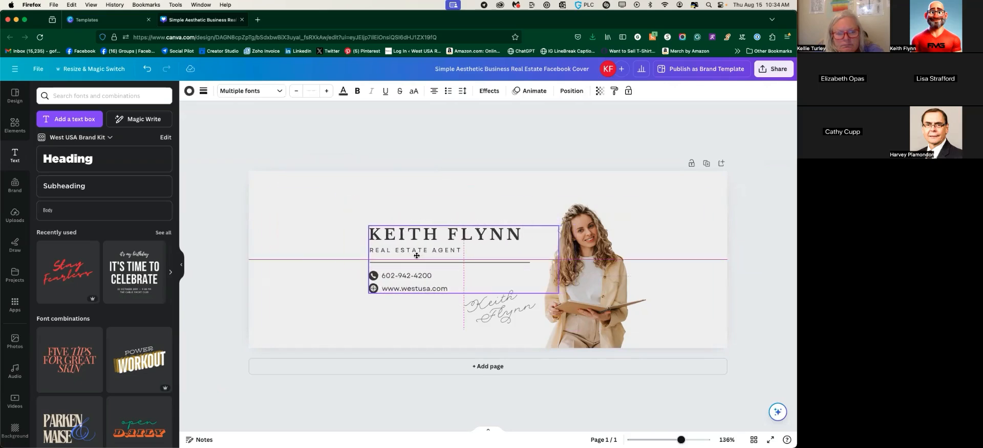
pyautogui.moveTo(417, 255); pyautogui.dragTo(417, 254)
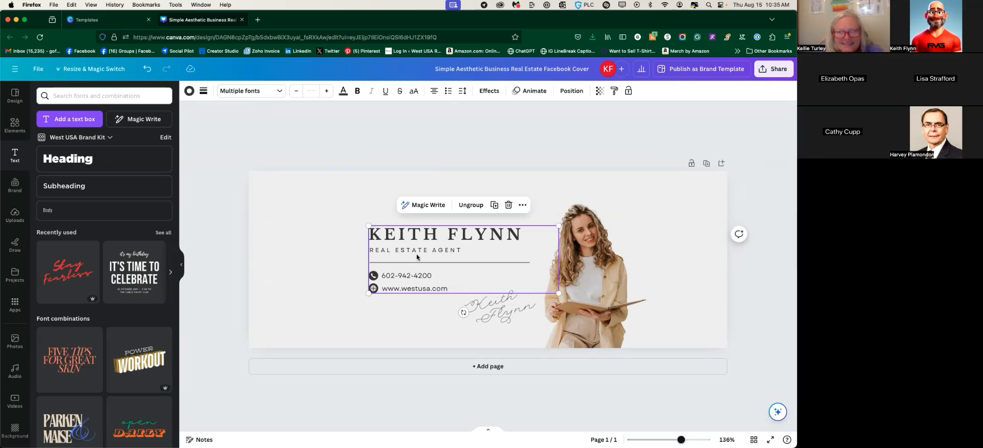
pyautogui.moveTo(440, 251); pyautogui.dragTo(465, 250)
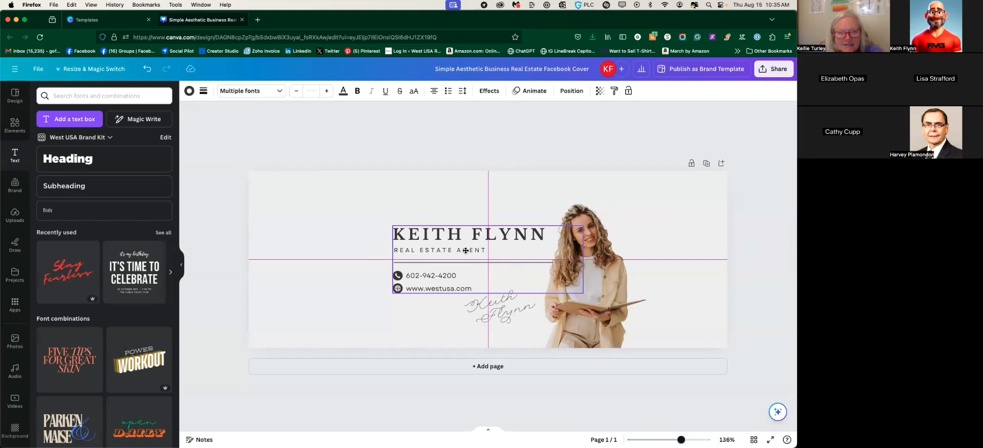
pyautogui.moveTo(466, 251); pyautogui.dragTo(449, 250)
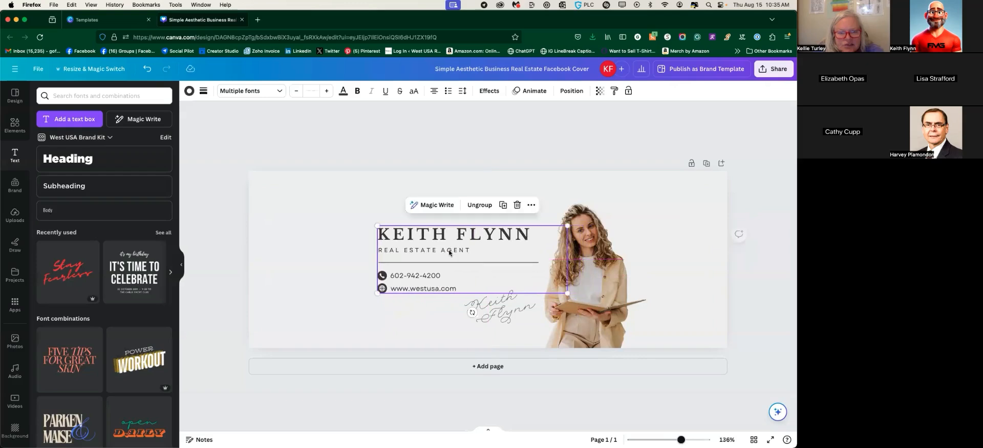
# Shift the text block, signature and photo left together
pyautogui.keyDown('shift'); pyautogui.click(581, 224); pyautogui.keyUp('shift')
pyautogui.keyDown('shift'); pyautogui.click(505, 301); pyautogui.keyUp('shift')
pyautogui.moveTo(580, 271)
pyautogui.mouseDown()
pyautogui.moveTo(553, 266)
pyautogui.moveTo(553, 254)
pyautogui.mouseUp()
pyautogui.click(648, 253)
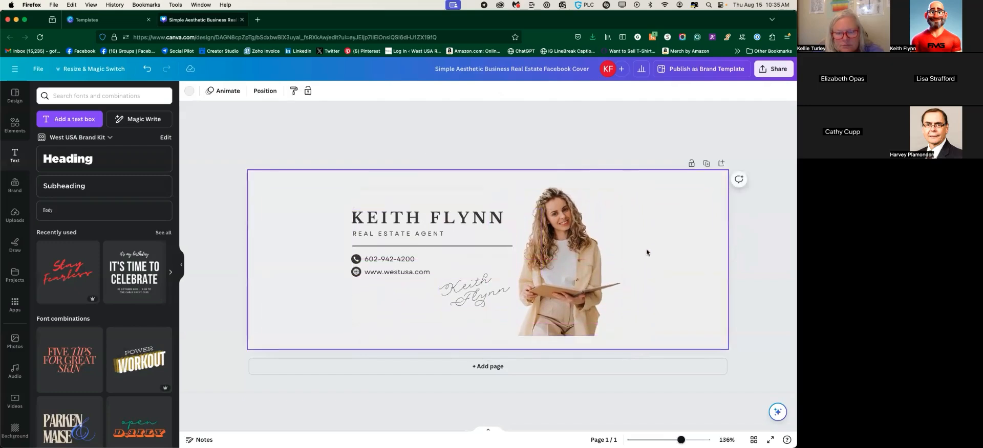
pyautogui.click(571, 284)
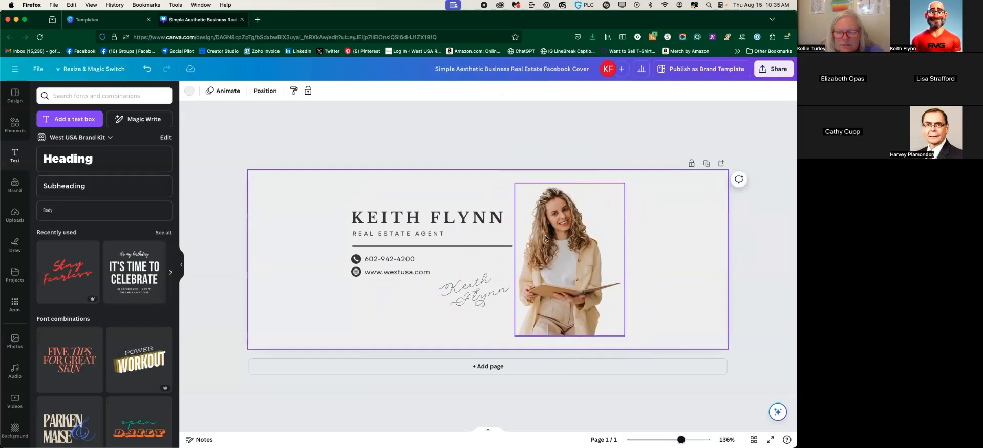
# Delete the woman's stock photo from the cover
pyautogui.click(401, 221)
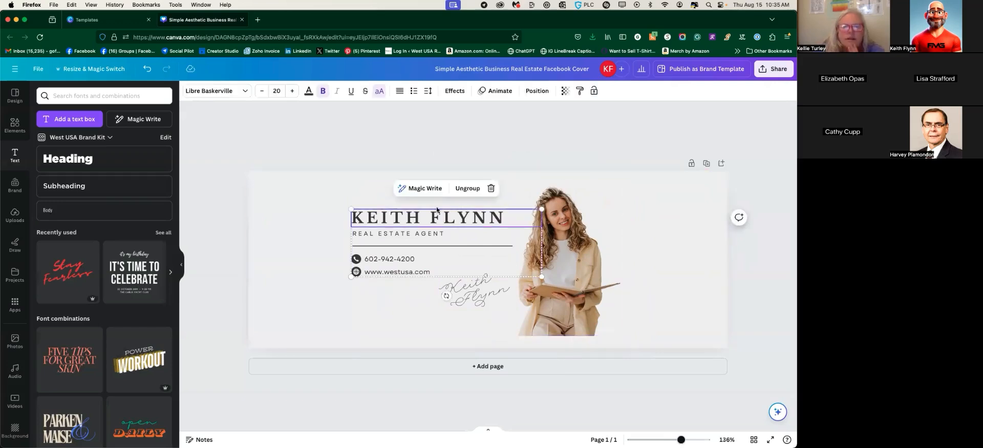
pyautogui.click(571, 261)
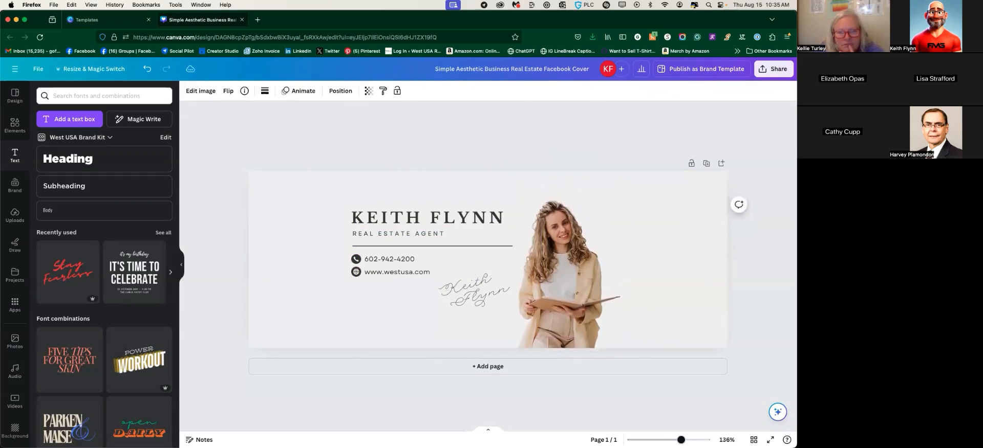
pyautogui.click(550, 253)
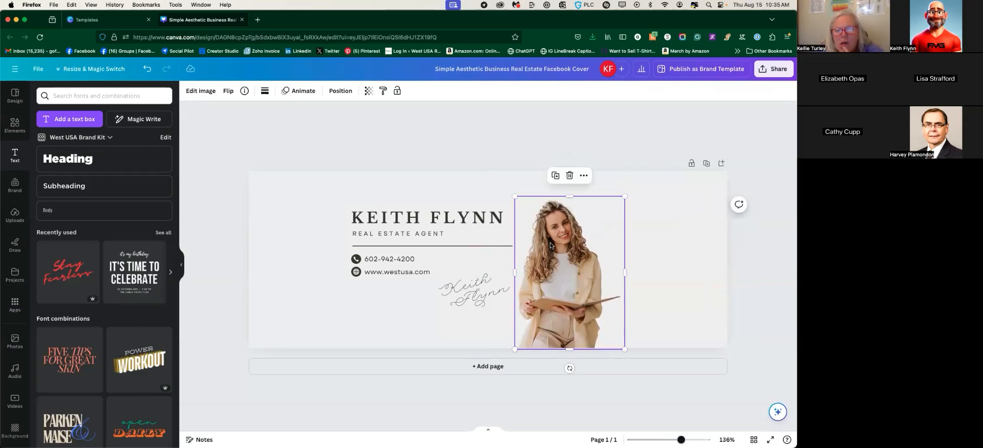
pyautogui.press('Delete')
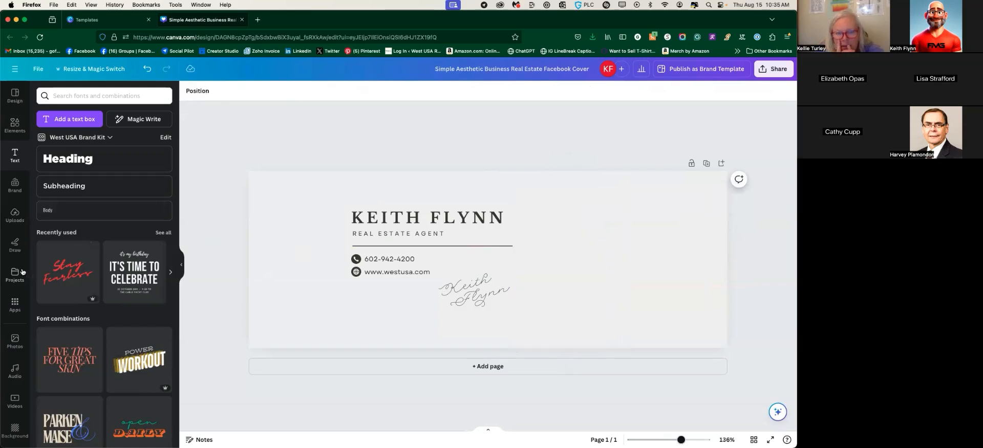
# Add the grey-suit portrait from Uploads, place it right of the text and enlarge it
pyautogui.click(12, 214)
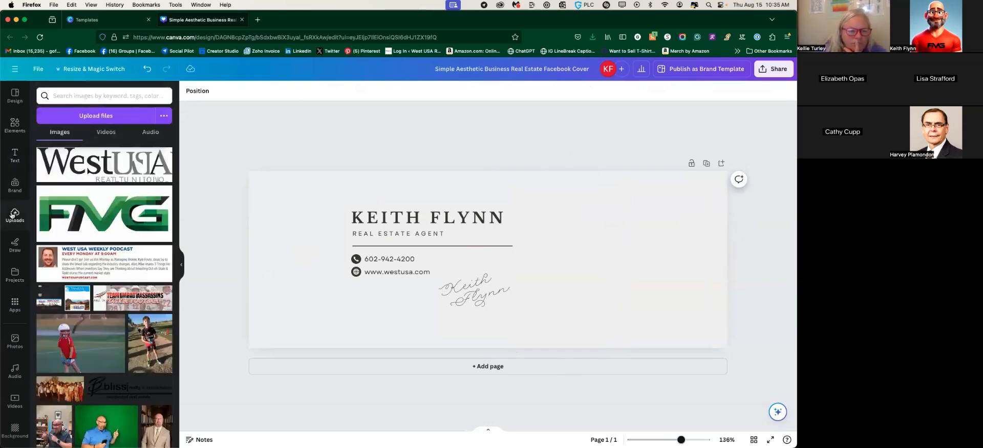
pyautogui.scroll(-5, 92, 233)
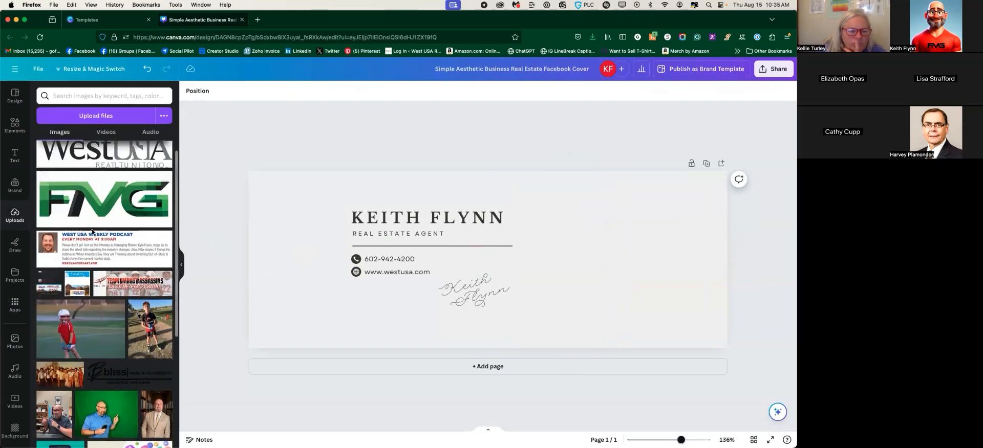
pyautogui.scroll(-2, 92, 233)
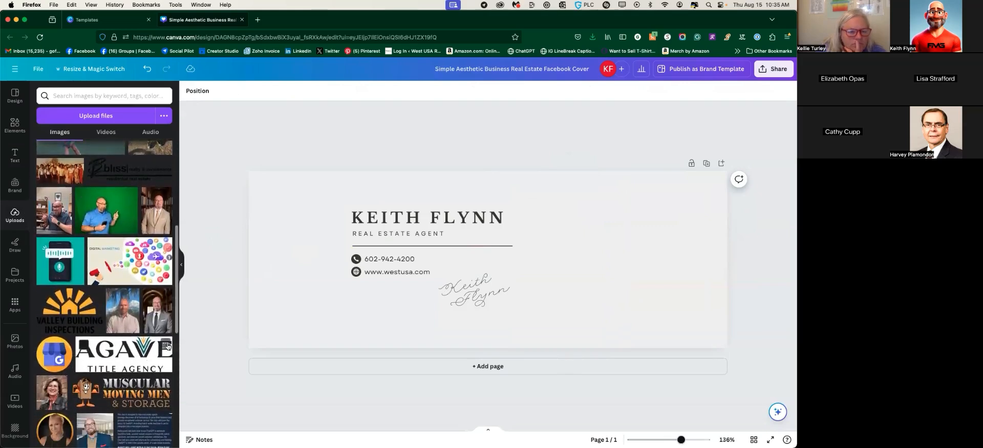
pyautogui.scroll(-3, 103, 234)
pyautogui.click(154, 237)
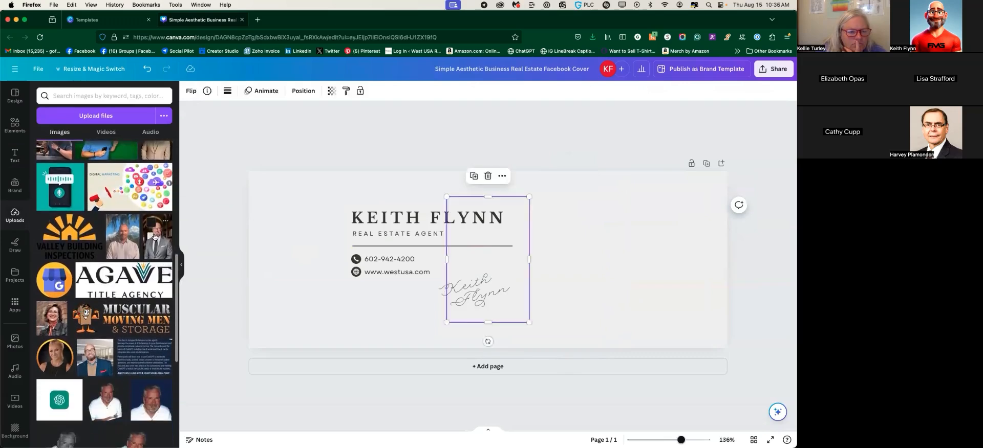
pyautogui.scroll(4, 102, 267)
pyautogui.moveTo(515, 275); pyautogui.dragTo(622, 266)
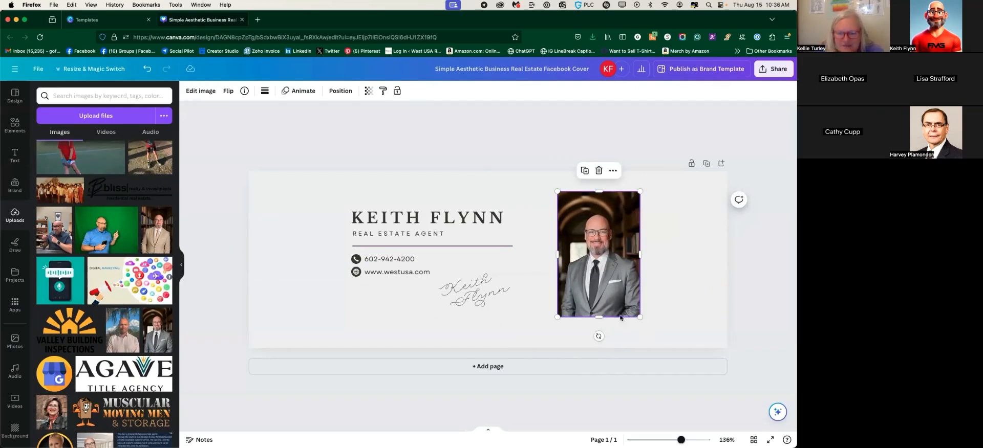
pyautogui.moveTo(558, 317); pyautogui.dragTo(536, 348)
pyautogui.moveTo(640, 192)
pyautogui.mouseDown()
pyautogui.moveTo(654, 173)
pyautogui.moveTo(647, 180)
pyautogui.mouseUp()
# Try the tan-suit photo at the left edge, remove it, and reselect the grey-suit portrait
pyautogui.moveTo(170, 244); pyautogui.dragTo(325, 311)
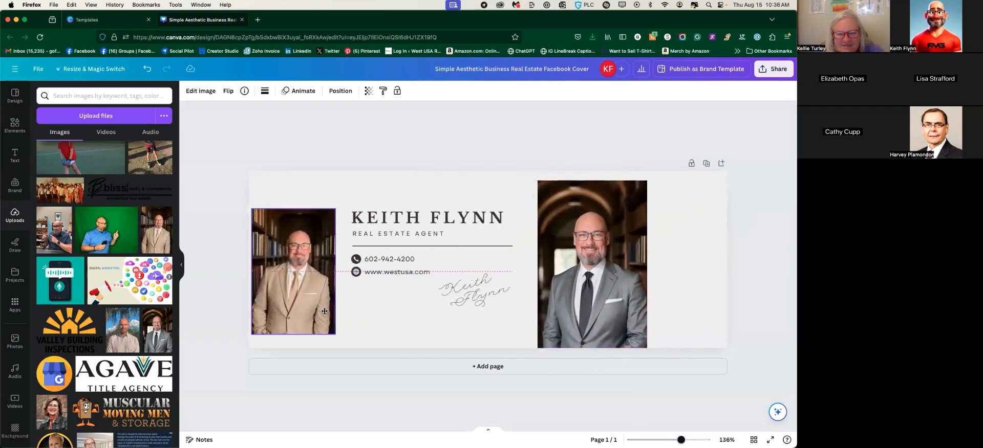
pyautogui.press('Delete')
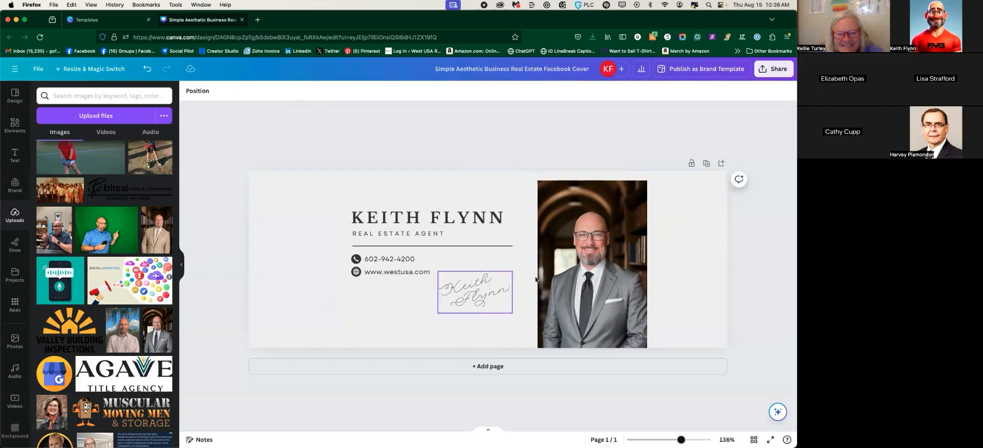
pyautogui.click(587, 227)
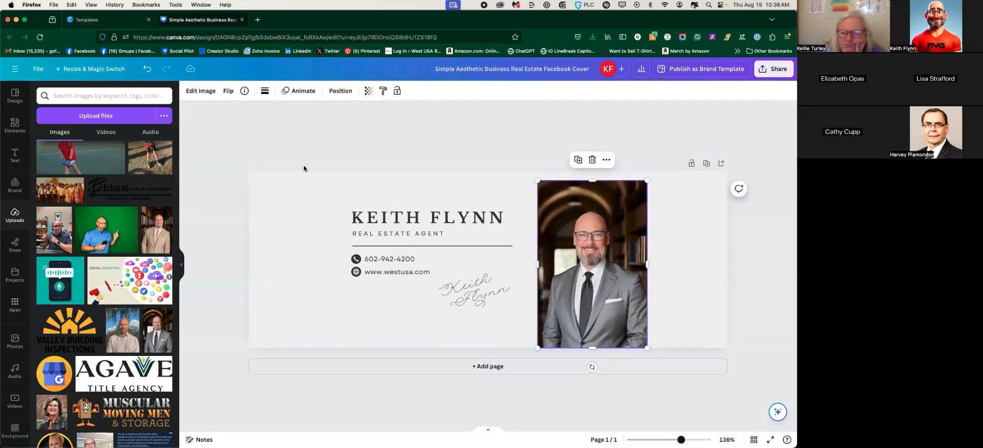
# Remove the portrait's background in Edit image and enlarge its frame up and left
pyautogui.click(199, 92)
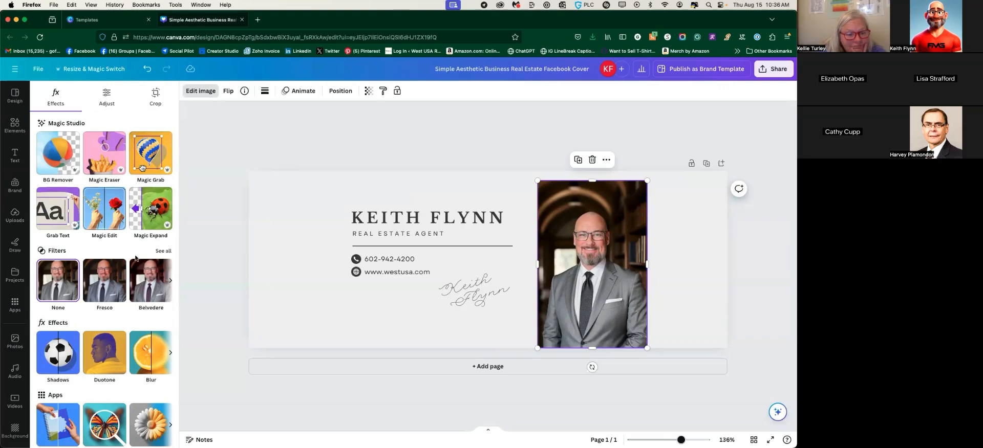
pyautogui.scroll(-1, 97, 230)
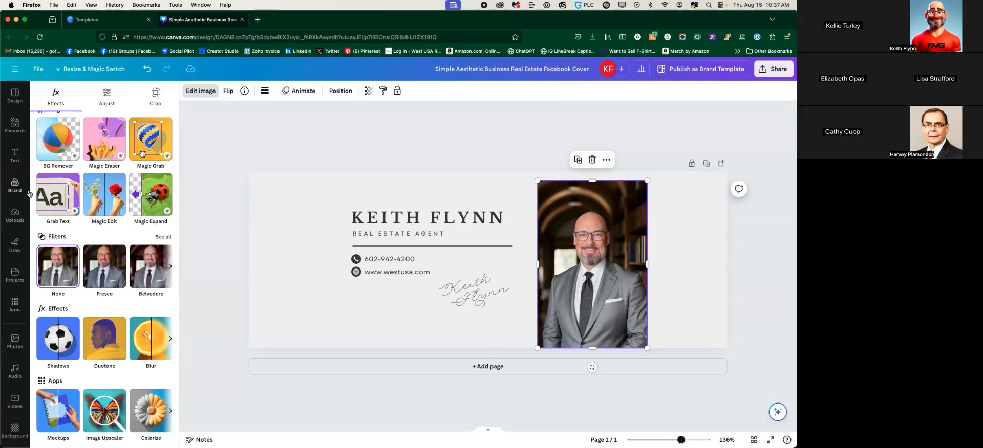
pyautogui.scroll(1, 109, 252)
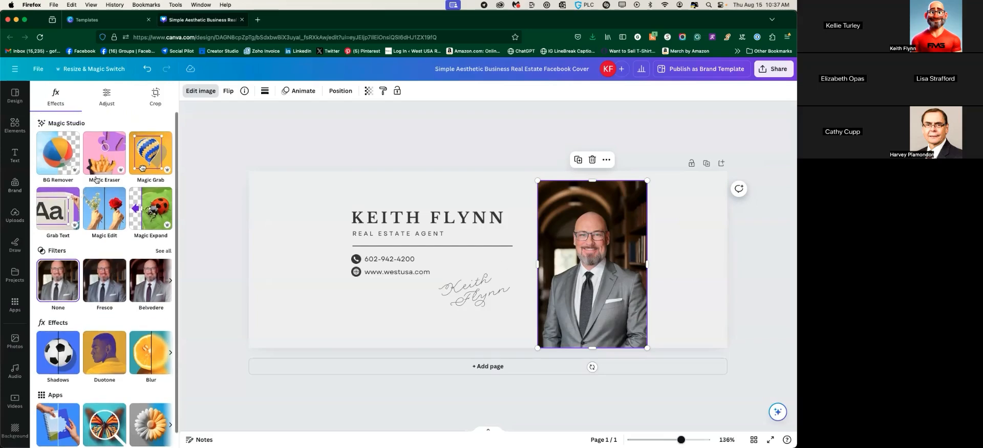
pyautogui.click(60, 158)
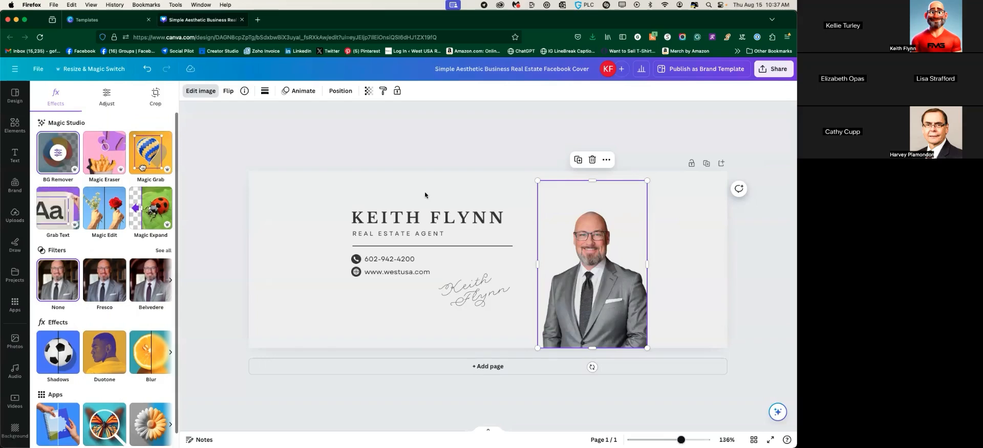
pyautogui.moveTo(538, 181); pyautogui.dragTo(516, 164)
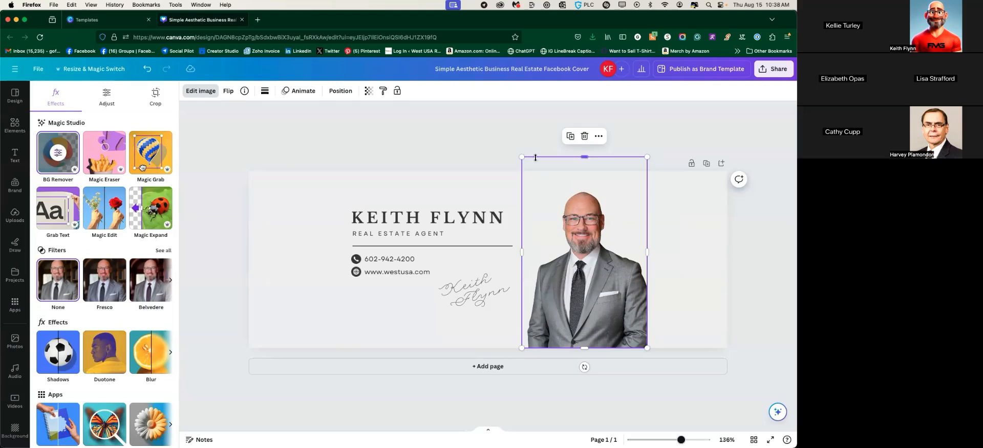
# Move the headshot flush against the cover's right edge
pyautogui.click(665, 248)
pyautogui.click(532, 263)
pyautogui.moveTo(606, 280); pyautogui.dragTo(680, 281)
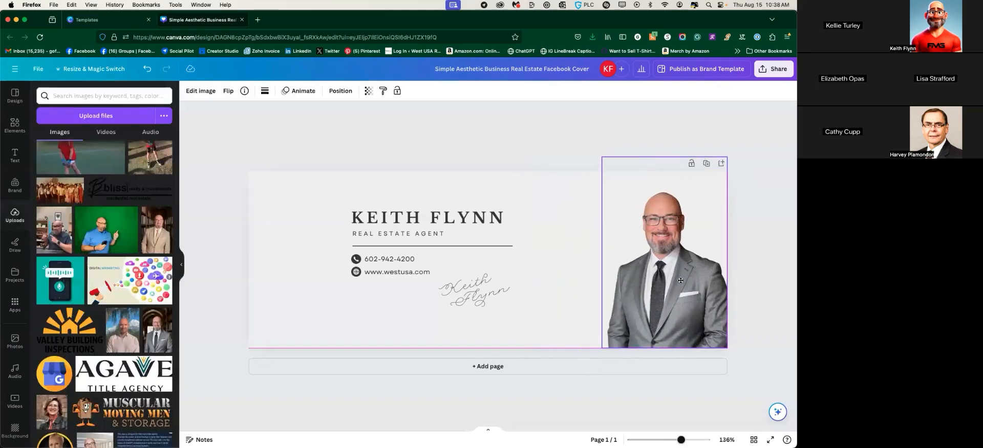
pyautogui.click(588, 150)
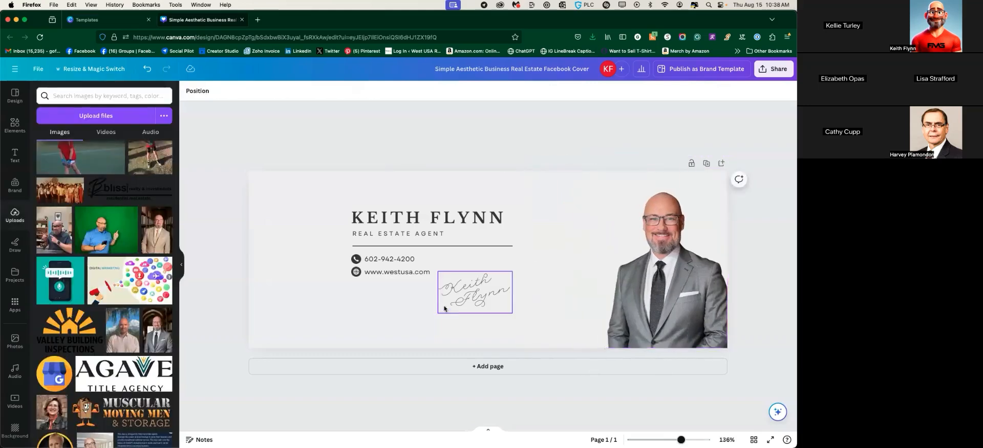
# Group the name and contact text with Cmd+G and shift it right
pyautogui.moveTo(335, 184); pyautogui.dragTo(527, 311)
pyautogui.press('super+g')
pyautogui.moveTo(430, 253); pyautogui.dragTo(470, 253)
pyautogui.click(491, 279)
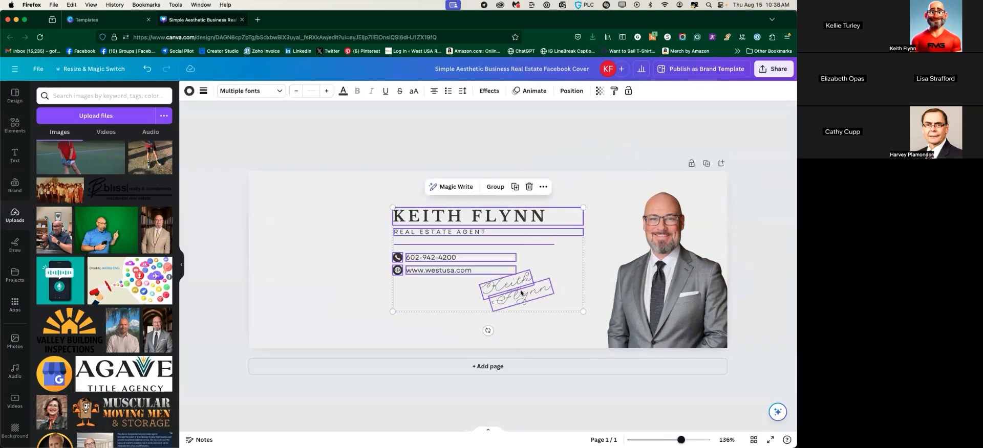
pyautogui.click(338, 290)
pyautogui.click(520, 290)
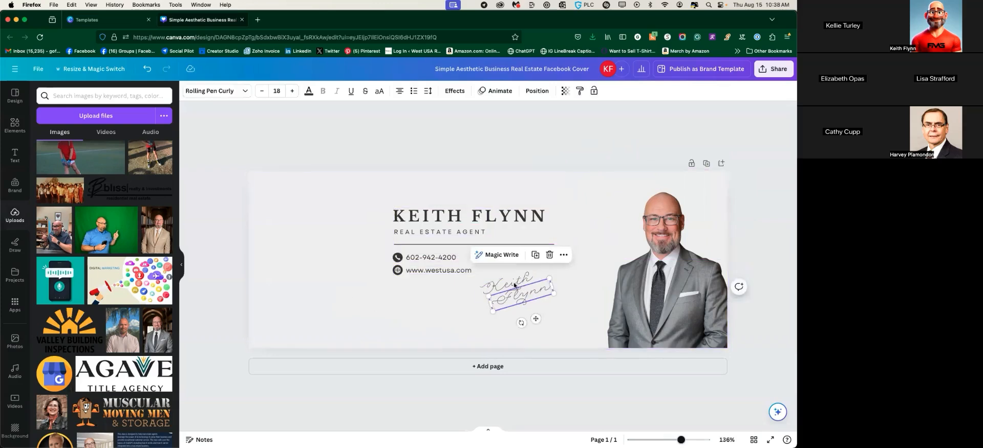
pyautogui.click(518, 282)
pyautogui.click(471, 303)
pyautogui.click(513, 284)
pyautogui.moveTo(514, 284)
pyautogui.mouseDown()
pyautogui.moveTo(568, 310)
pyautogui.moveTo(554, 297)
pyautogui.mouseUp()
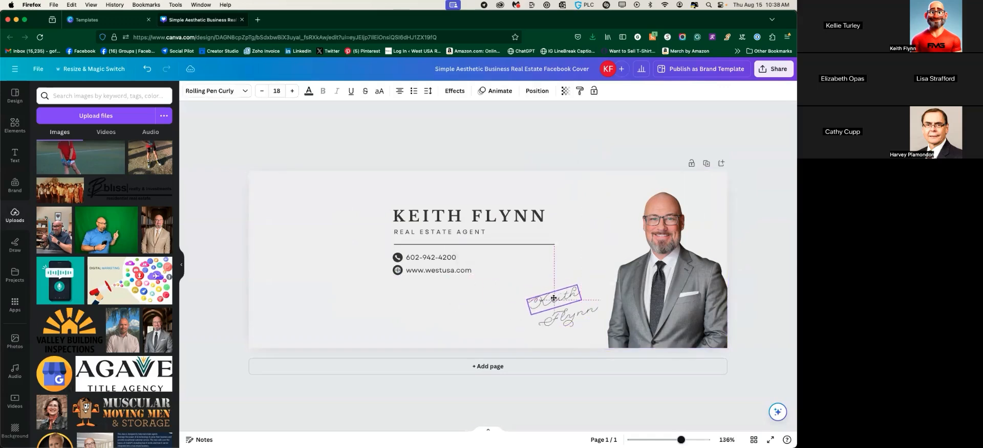
pyautogui.click(324, 296)
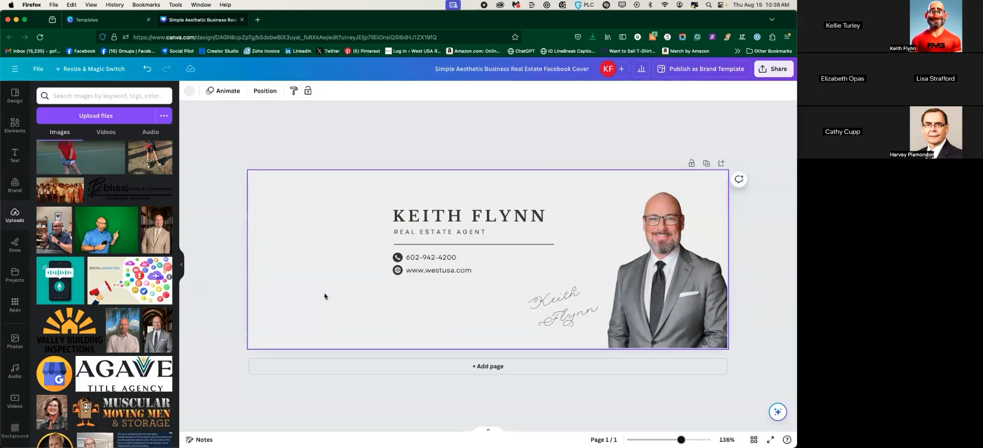
pyautogui.click(207, 185)
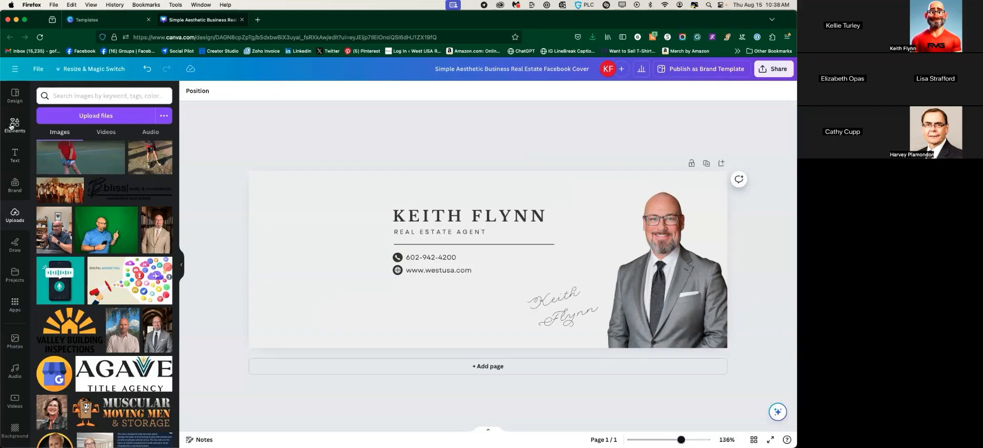
# Add the black MLS Realtor and Equal Housing logos from the Brand logos
pyautogui.click(17, 184)
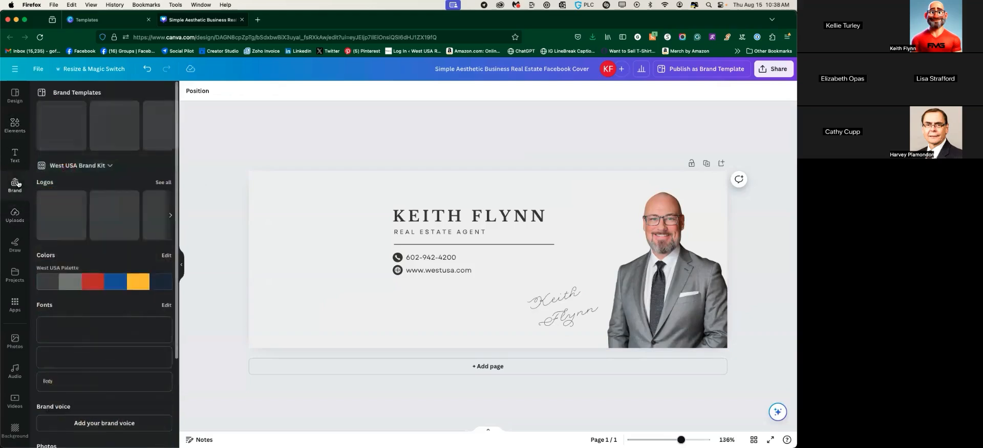
pyautogui.click(169, 183)
pyautogui.scroll(-2, 129, 234)
pyautogui.scroll(-8, 129, 234)
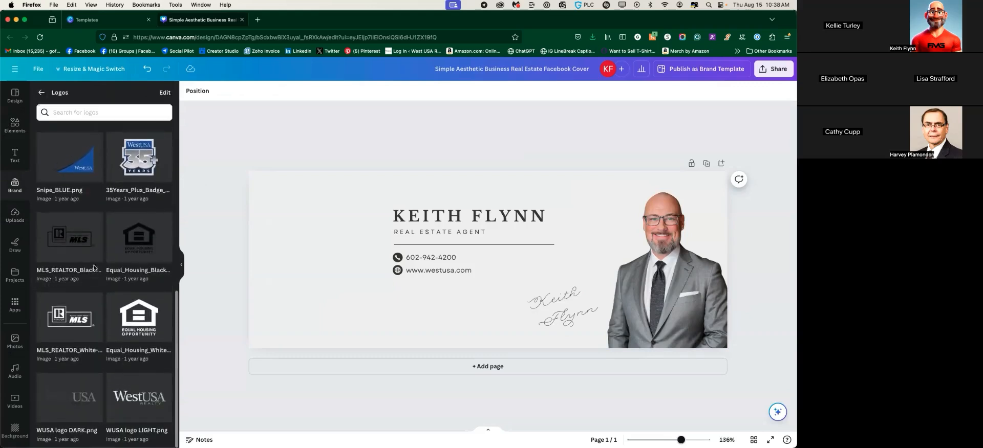
pyautogui.click(66, 242)
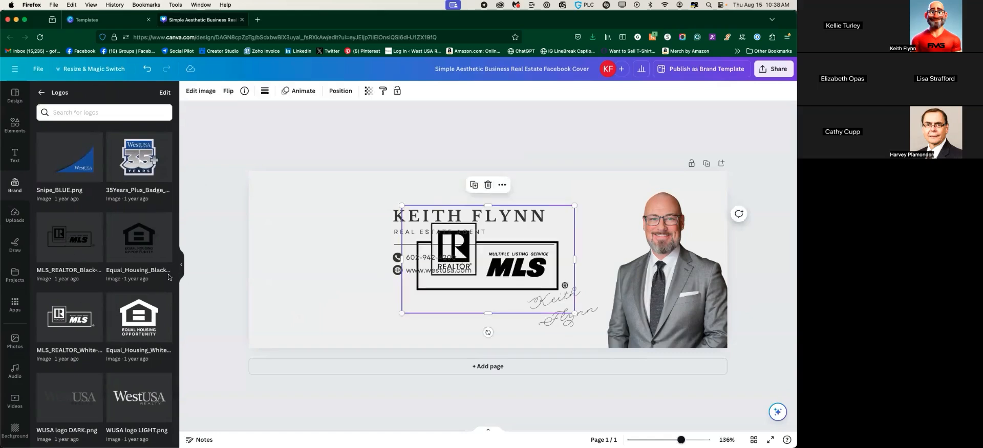
pyautogui.click(144, 237)
# Shrink both logos to small icons and line them up at the lower left
pyautogui.moveTo(481, 258); pyautogui.dragTo(308, 285)
pyautogui.moveTo(266, 230); pyautogui.dragTo(296, 326)
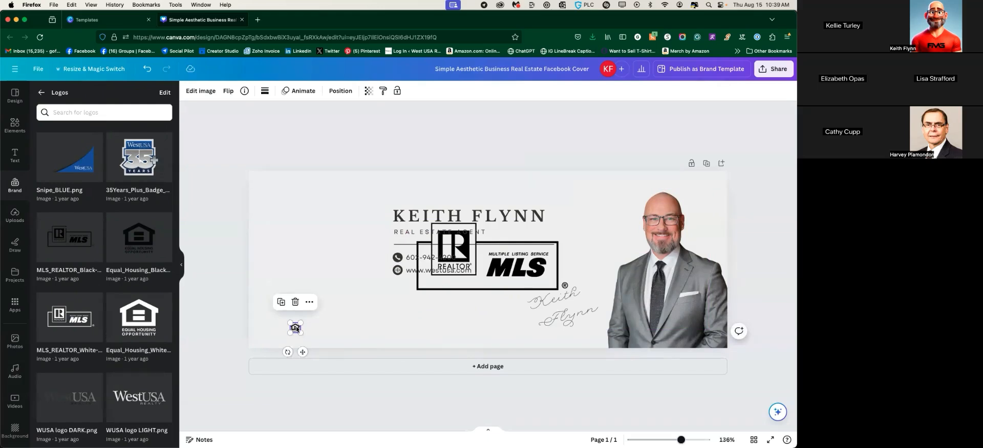
pyautogui.moveTo(303, 352); pyautogui.dragTo(273, 361)
pyautogui.moveTo(489, 271); pyautogui.dragTo(336, 261)
pyautogui.moveTo(404, 277); pyautogui.dragTo(312, 336)
pyautogui.click(271, 335)
pyautogui.moveTo(254, 318); pyautogui.dragTo(293, 335)
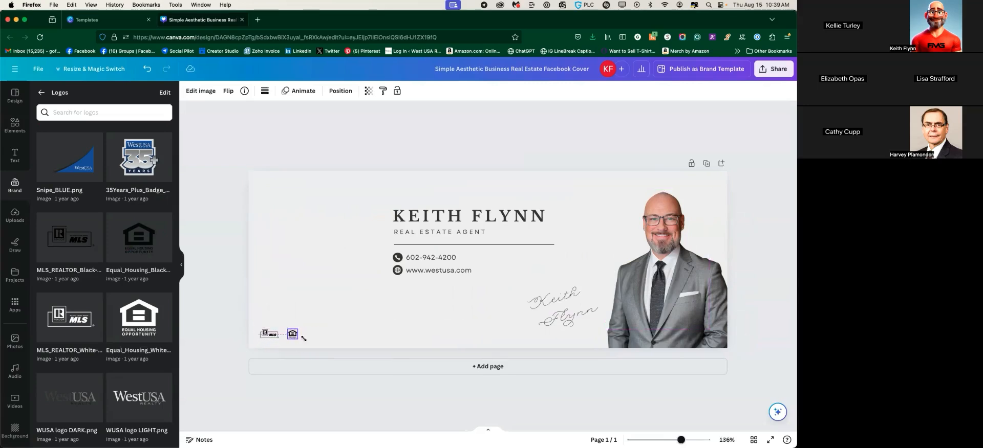
# Group the MLS Realtor and Equal Housing logos and move them into the bottom-left corner
pyautogui.moveTo(681, 440); pyautogui.dragTo(695, 440)
pyautogui.scroll(2, 425, 291)
pyautogui.hscroll(10, 425, 291)
pyautogui.hscroll(-15, 425, 292)
pyautogui.hscroll(-3, 349, 261)
pyautogui.scroll(-3, 349, 261)
pyautogui.moveTo(304, 361); pyautogui.dragTo(292, 354)
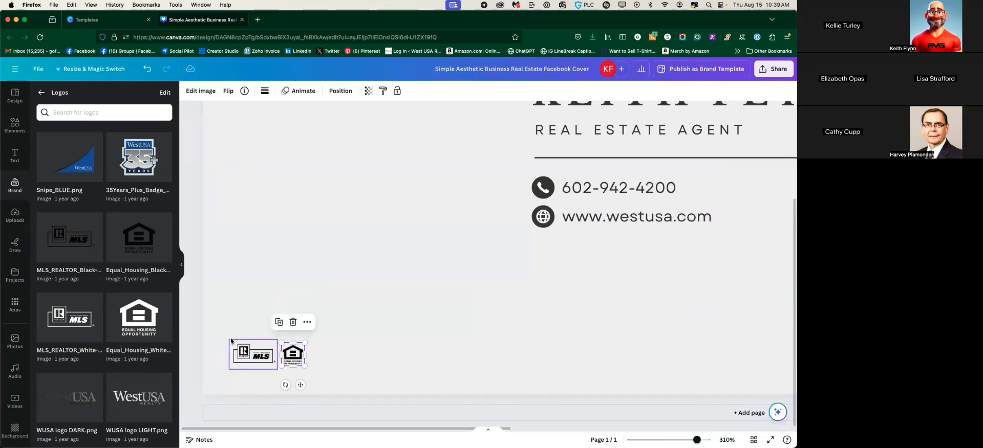
pyautogui.click(255, 353)
pyautogui.keyDown('shift'); pyautogui.click(292, 353); pyautogui.keyUp('shift')
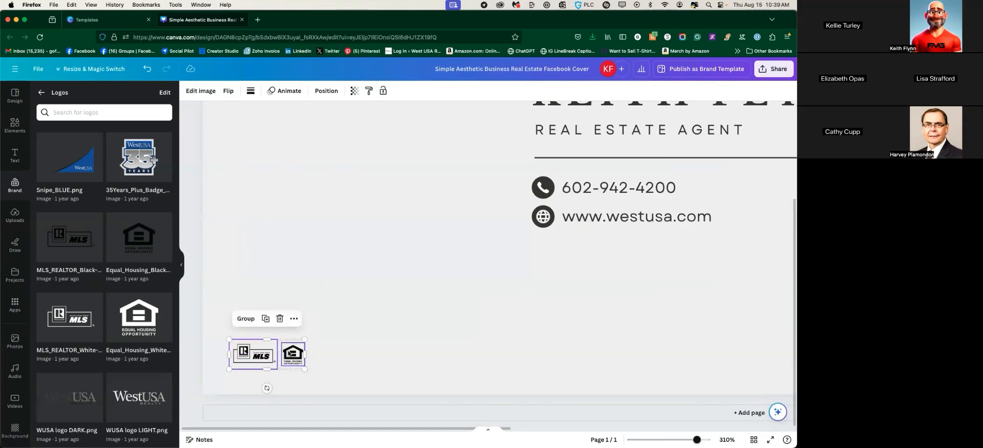
pyautogui.click(245, 321)
pyautogui.moveTo(266, 350)
pyautogui.mouseDown()
pyautogui.moveTo(428, 354)
pyautogui.moveTo(267, 320)
pyautogui.moveTo(258, 363)
pyautogui.mouseUp()
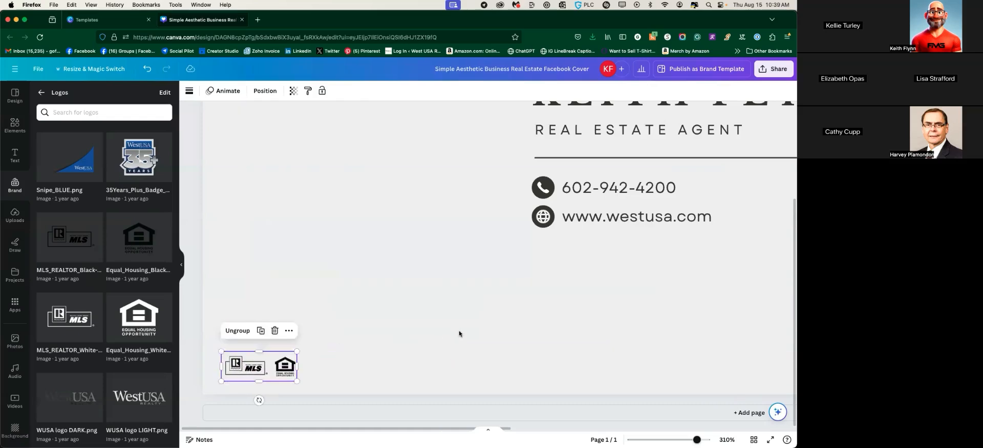
pyautogui.click(527, 364)
pyautogui.scroll(-10, 649, 414)
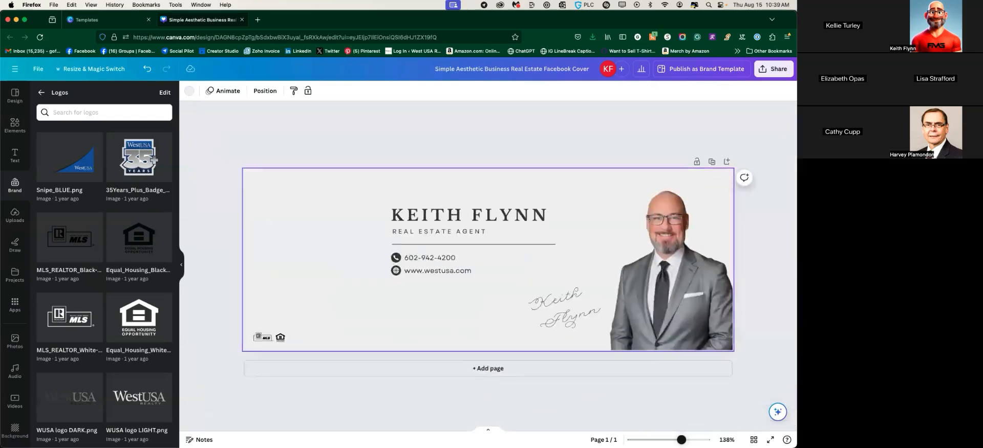
# Add the WUSA logo DARK from Brand Logos, scaled down and placed at the cover's bottom centre
pyautogui.click(567, 363)
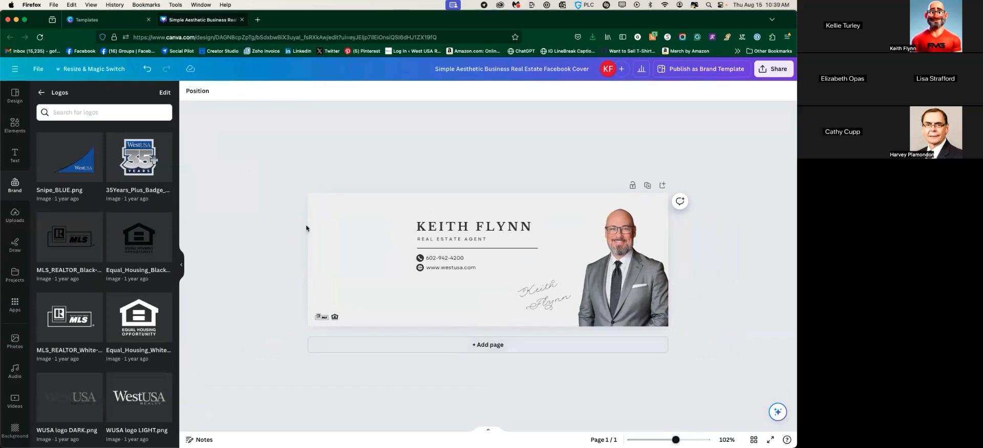
pyautogui.scroll(-1, 107, 247)
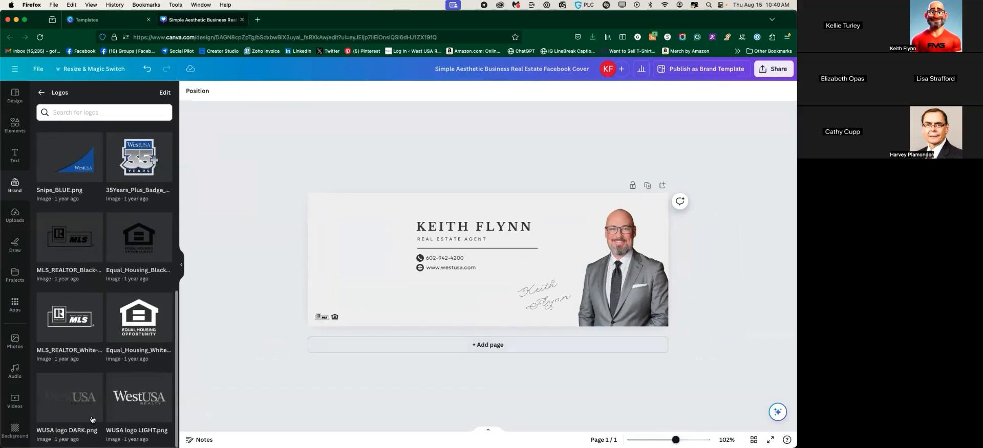
pyautogui.click(71, 395)
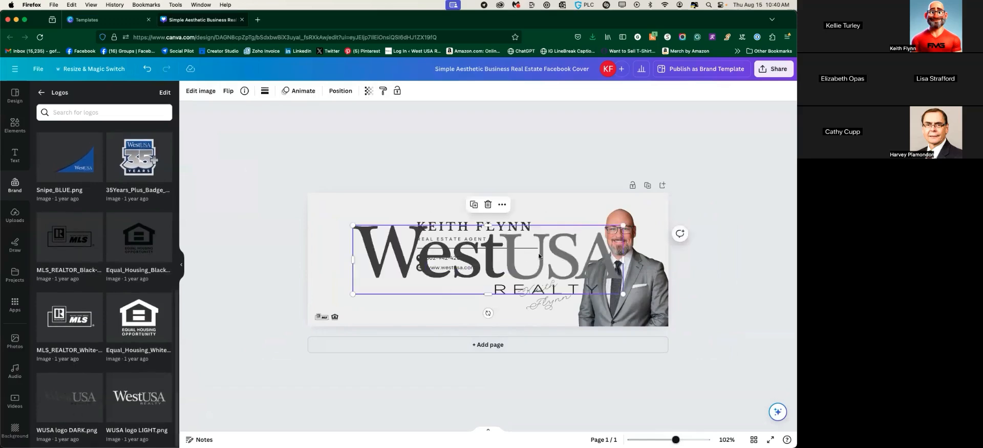
pyautogui.moveTo(622, 295); pyautogui.dragTo(471, 266)
pyautogui.moveTo(456, 258); pyautogui.dragTo(455, 258)
pyautogui.moveTo(408, 238); pyautogui.dragTo(382, 236)
pyautogui.moveTo(433, 250)
pyautogui.mouseDown()
pyautogui.moveTo(402, 242)
pyautogui.moveTo(441, 333)
pyautogui.moveTo(471, 307)
pyautogui.moveTo(501, 303)
pyautogui.moveTo(493, 311)
pyautogui.moveTo(457, 301)
pyautogui.moveTo(498, 312)
pyautogui.mouseUp()
pyautogui.click(493, 284)
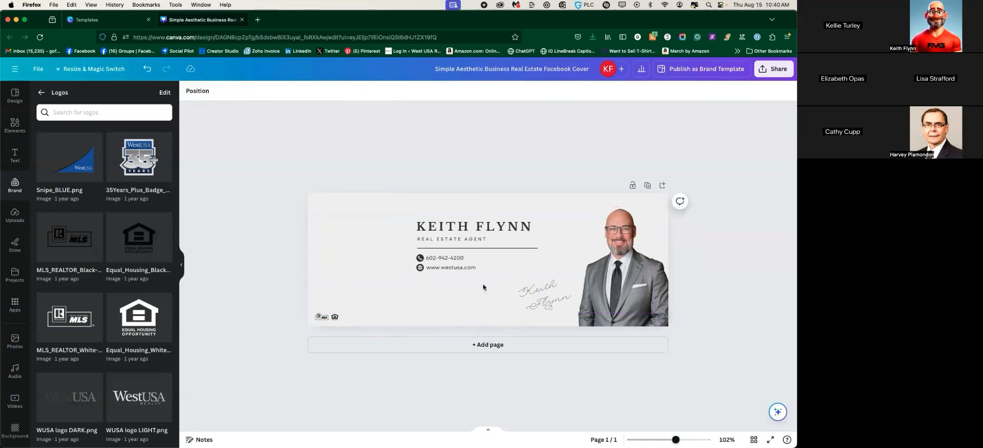
pyautogui.click(549, 279)
pyautogui.click(563, 229)
pyautogui.press('super+z')
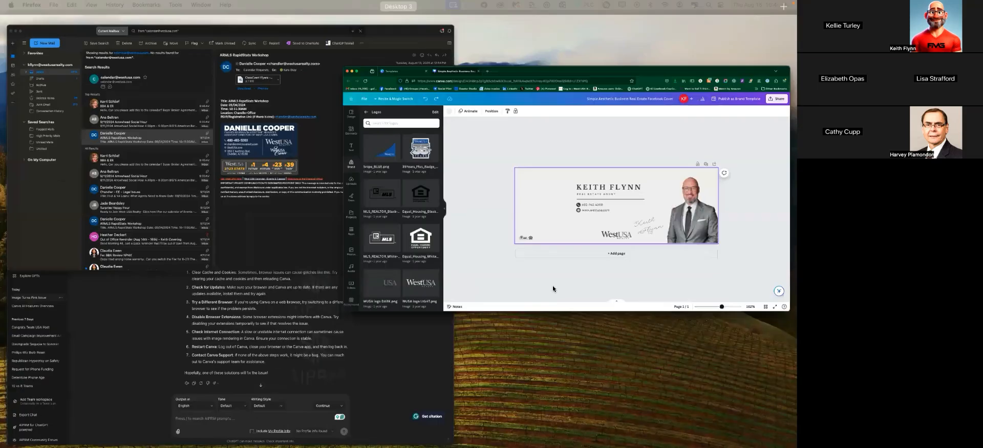
# Shrink the agent's script signature beside the portrait
pyautogui.click(547, 297)
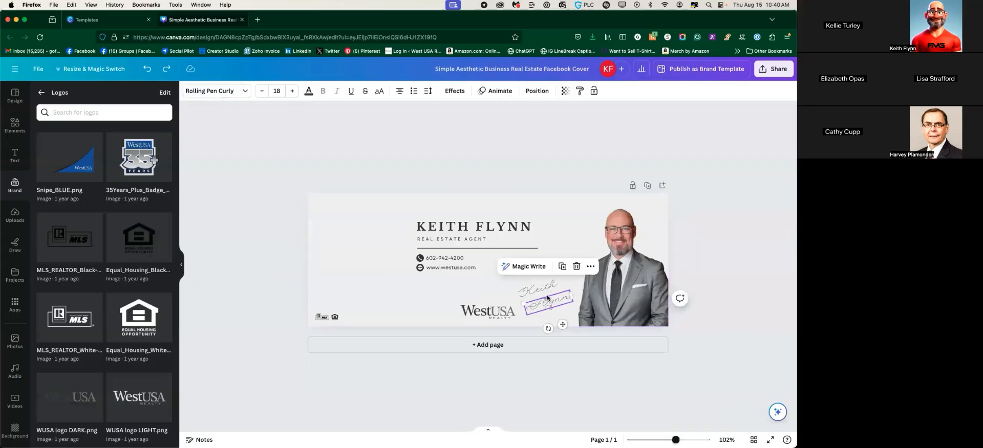
pyautogui.moveTo(539, 288); pyautogui.dragTo(542, 290)
pyautogui.click(460, 293)
pyautogui.click(226, 254)
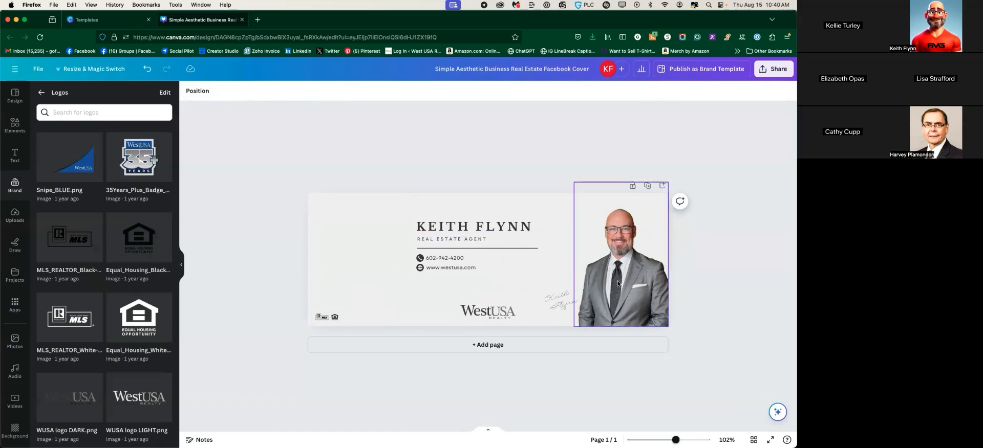
# Rearrange the headshot's layer order and drag it back flush to the cover's right edge
pyautogui.moveTo(608, 281); pyautogui.dragTo(524, 294)
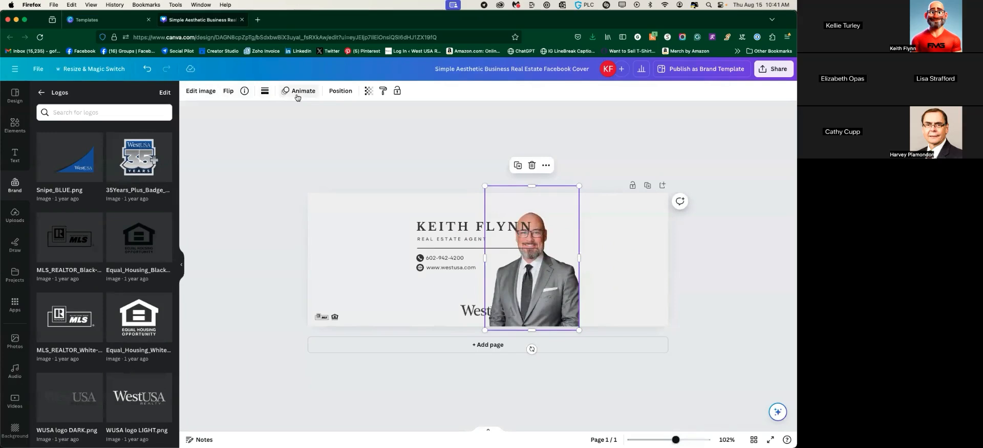
pyautogui.click(339, 91)
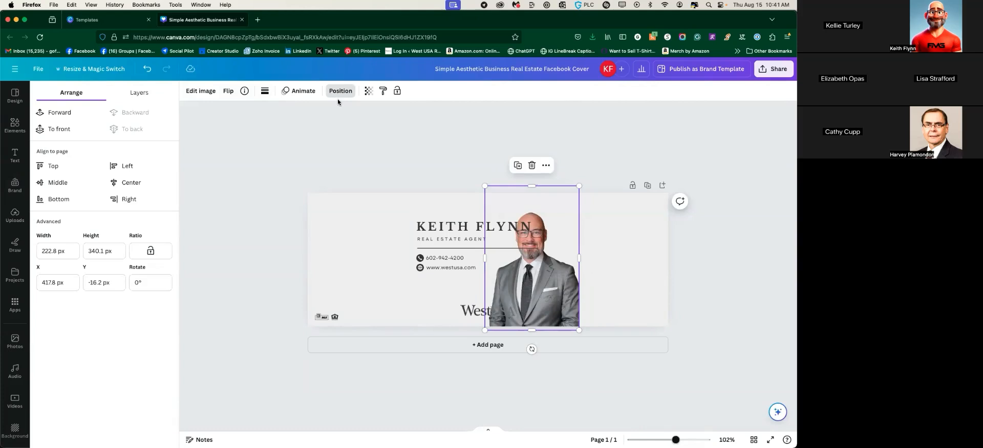
pyautogui.click(49, 114)
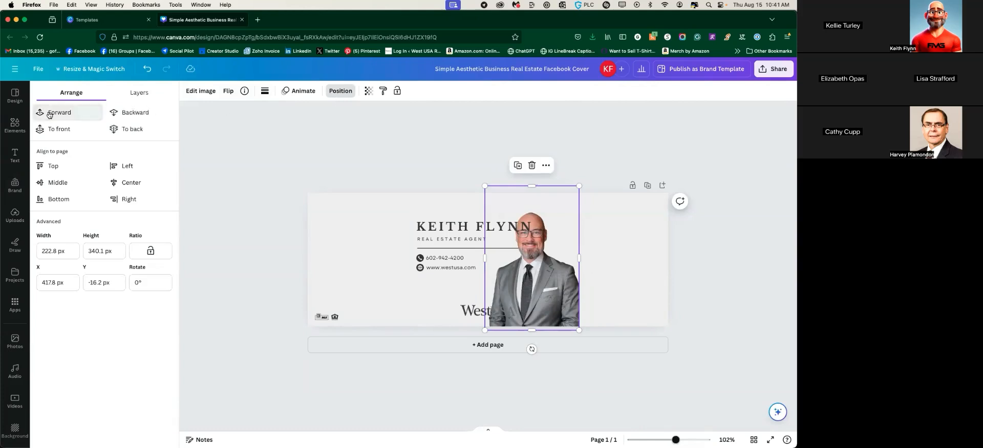
pyautogui.click(49, 115)
pyautogui.click(50, 114)
pyautogui.moveTo(538, 279); pyautogui.dragTo(479, 274)
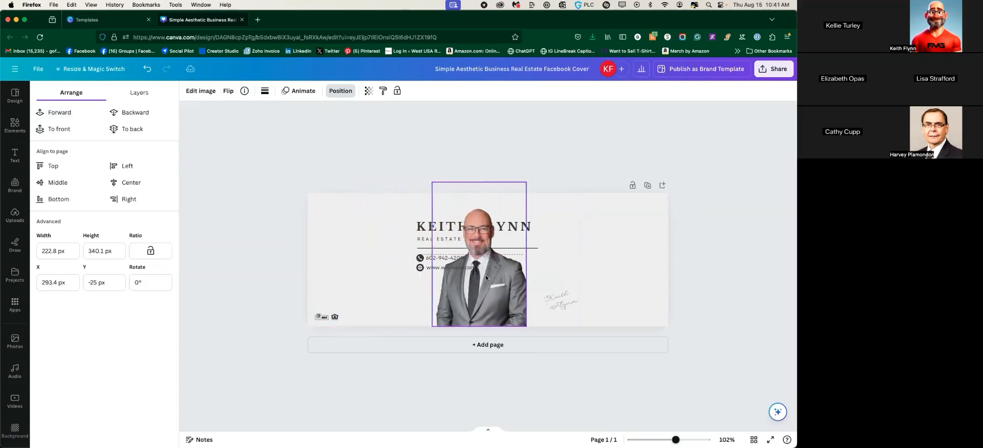
pyautogui.click(48, 112)
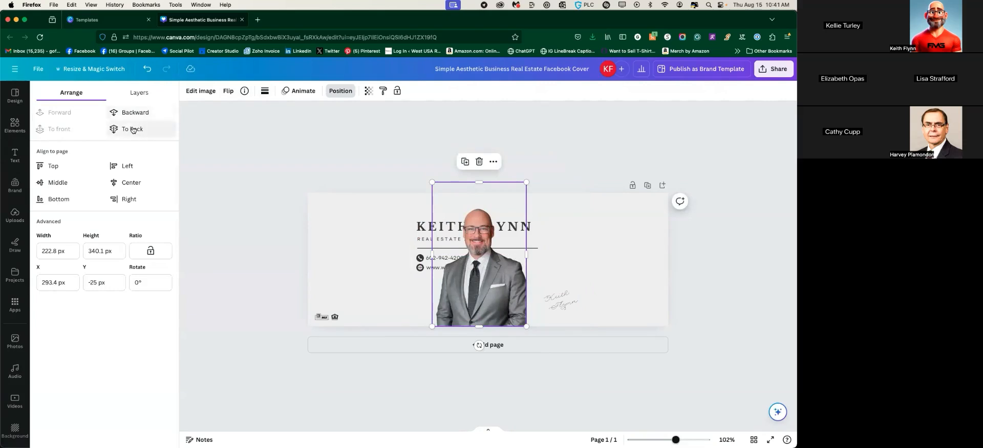
pyautogui.moveTo(487, 290)
pyautogui.mouseDown()
pyautogui.moveTo(357, 288)
pyautogui.moveTo(642, 291)
pyautogui.moveTo(626, 292)
pyautogui.mouseUp()
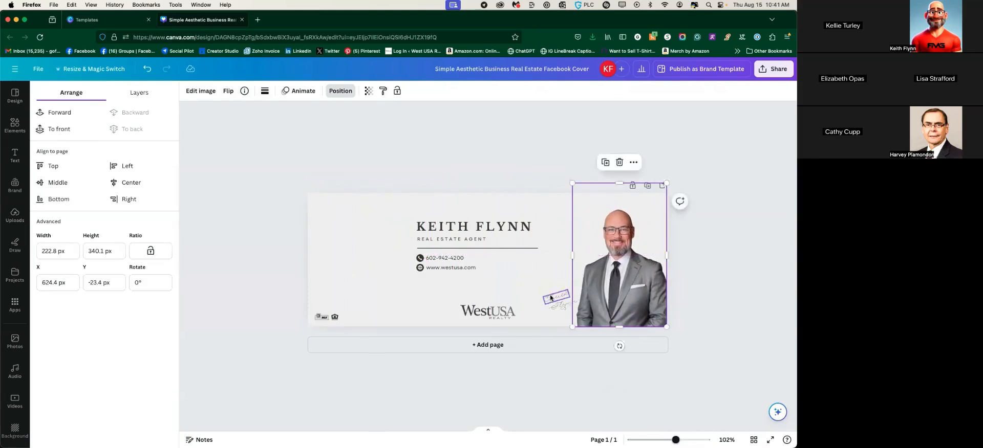
# Undo the stray move so the agent's name heading sits above REAL ESTATE AGENT
pyautogui.click(482, 228)
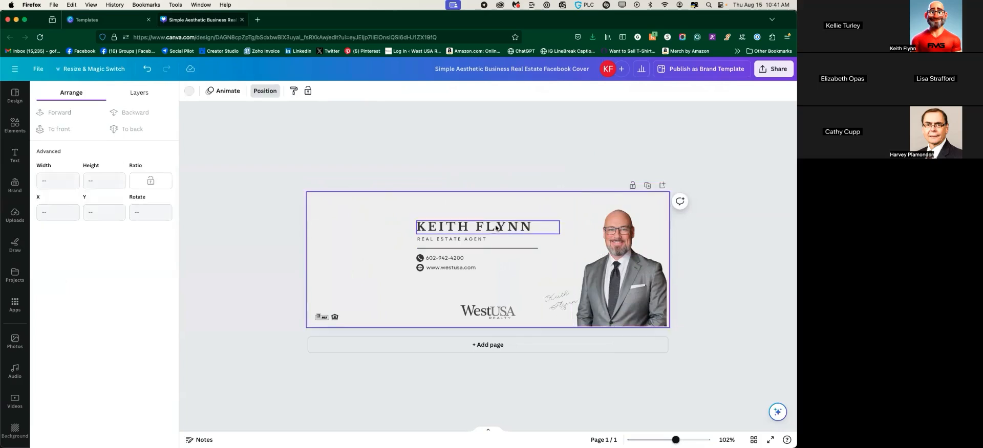
pyautogui.moveTo(481, 228); pyautogui.dragTo(557, 217)
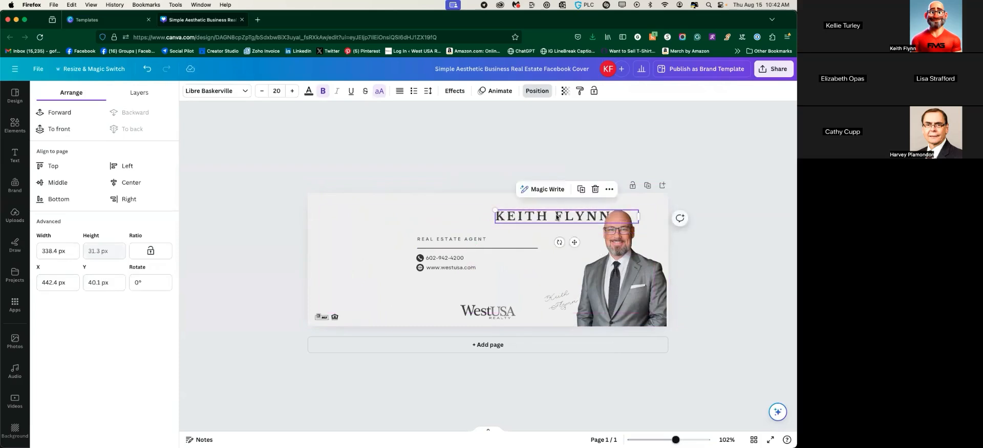
pyautogui.moveTo(557, 217); pyautogui.dragTo(481, 218)
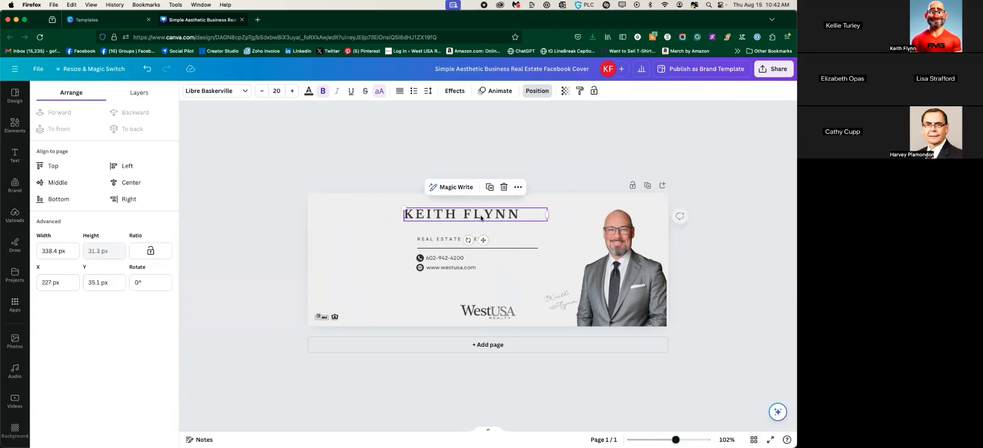
pyautogui.press('super+z')
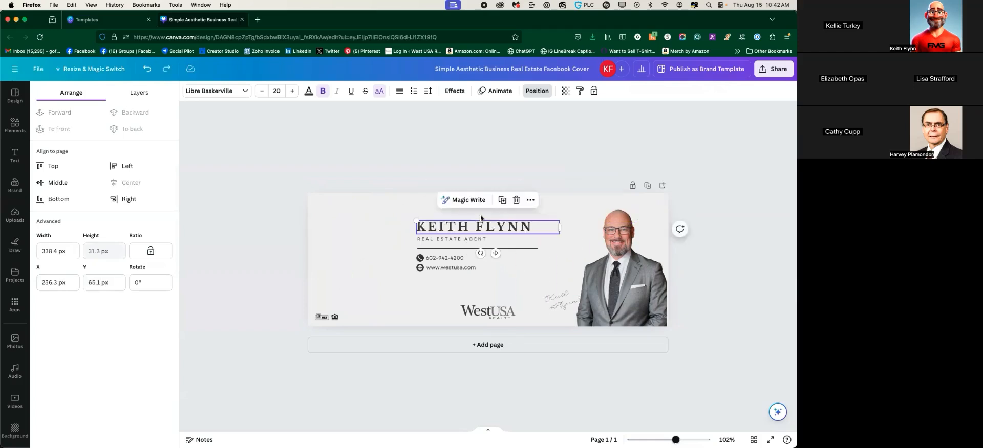
pyautogui.click(353, 249)
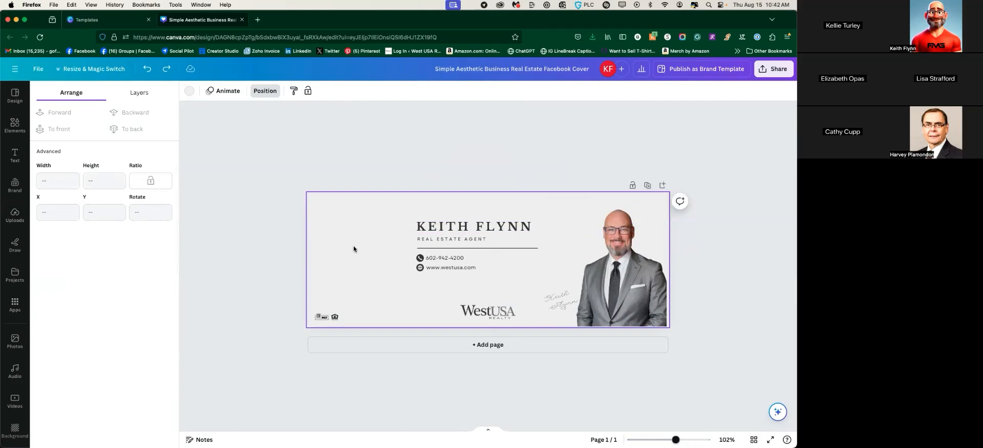
pyautogui.click(281, 211)
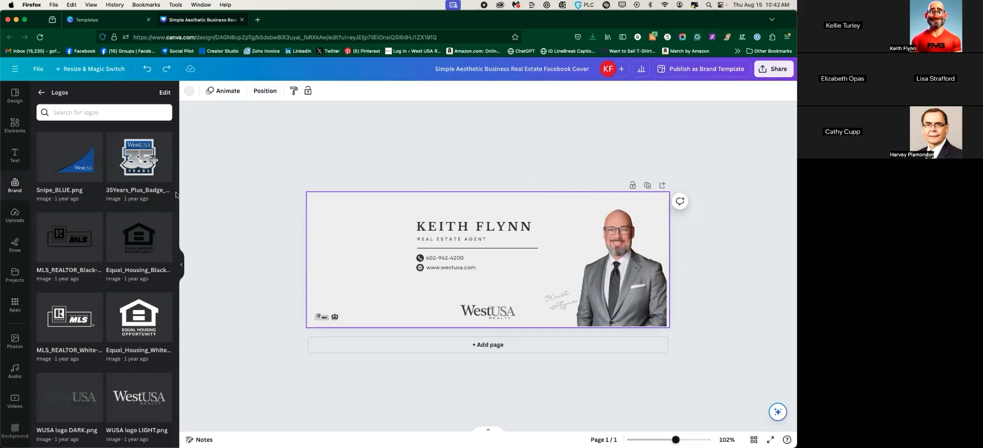
# Search the Elements library for 'thanksgiving'
pyautogui.click(15, 126)
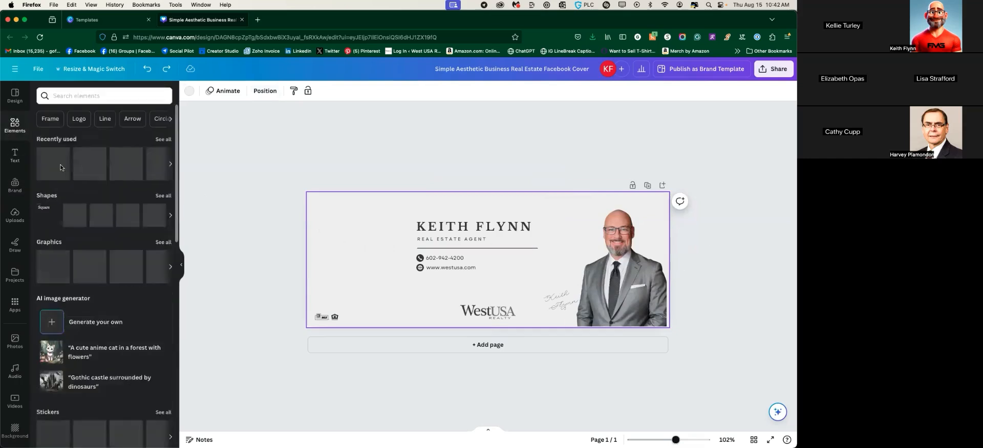
pyautogui.click(82, 97)
pyautogui.write('thanks')
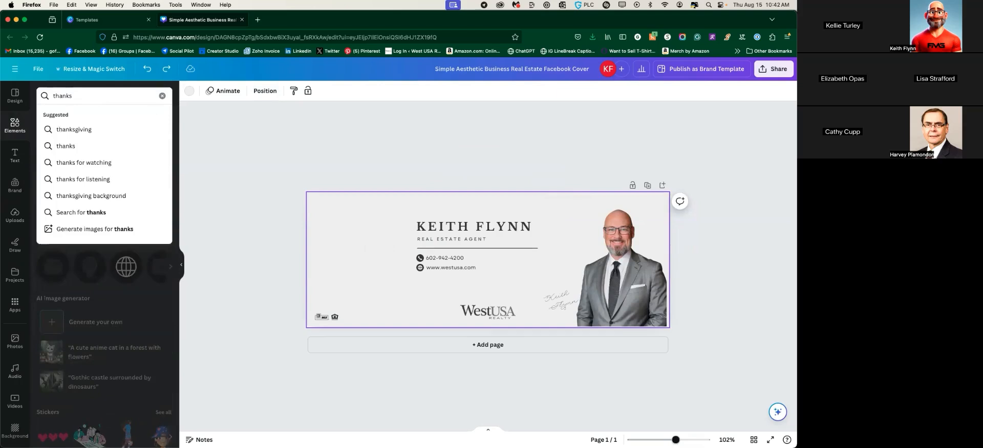
pyautogui.write('giving')
pyautogui.press('Return')
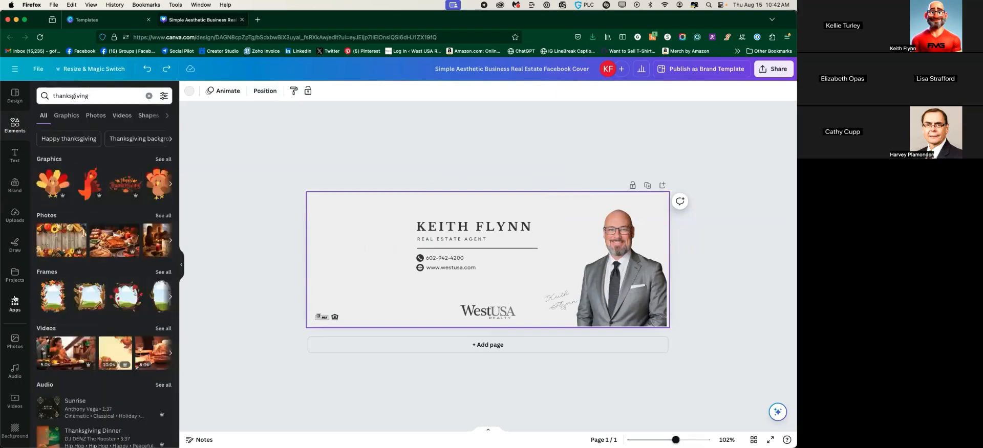
pyautogui.scroll(-3, 8, 302)
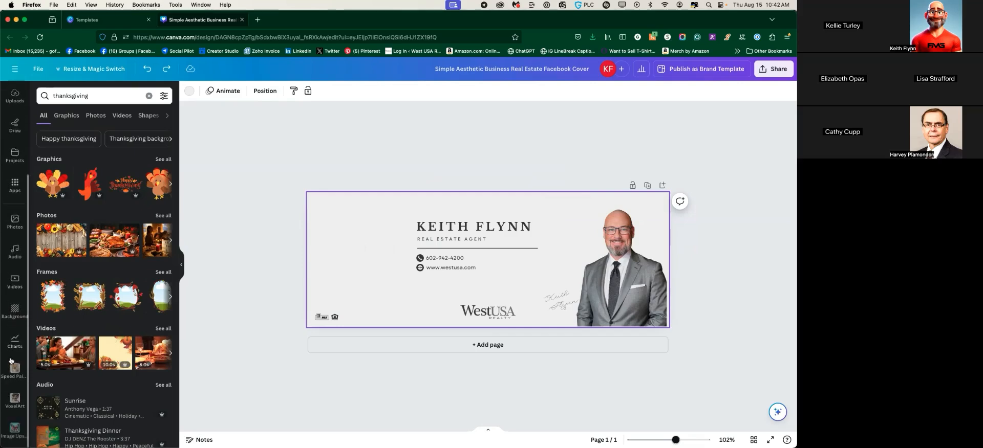
# Apply the blurred pumpkin photo from the Backgrounds Food row as the page background
pyautogui.click(15, 313)
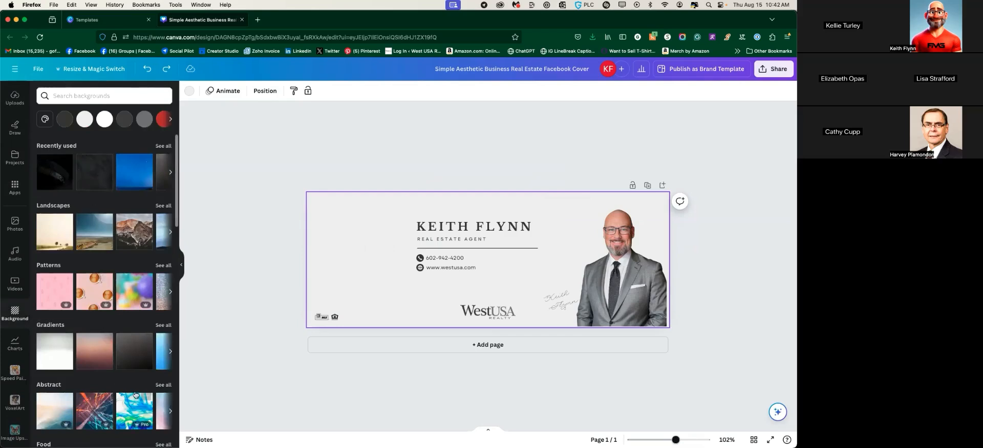
pyautogui.scroll(-1, 85, 230)
pyautogui.scroll(-10, 85, 229)
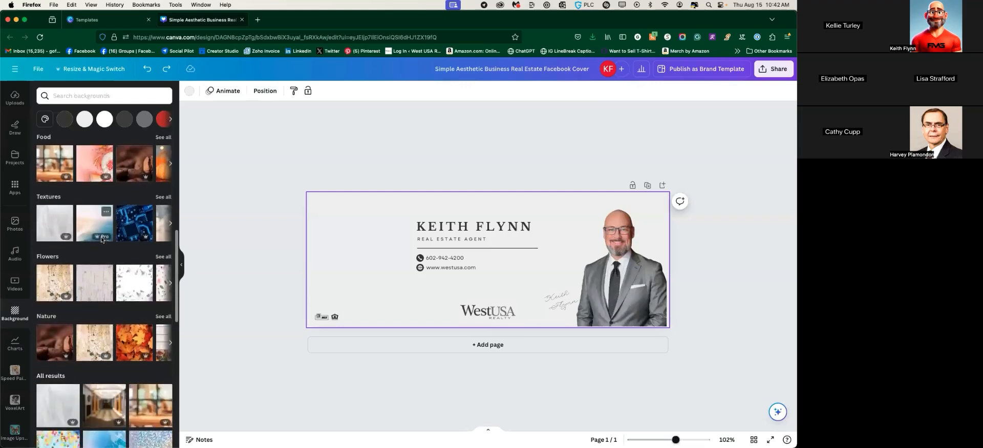
pyautogui.hscroll(3, 61, 169)
pyautogui.click(74, 168)
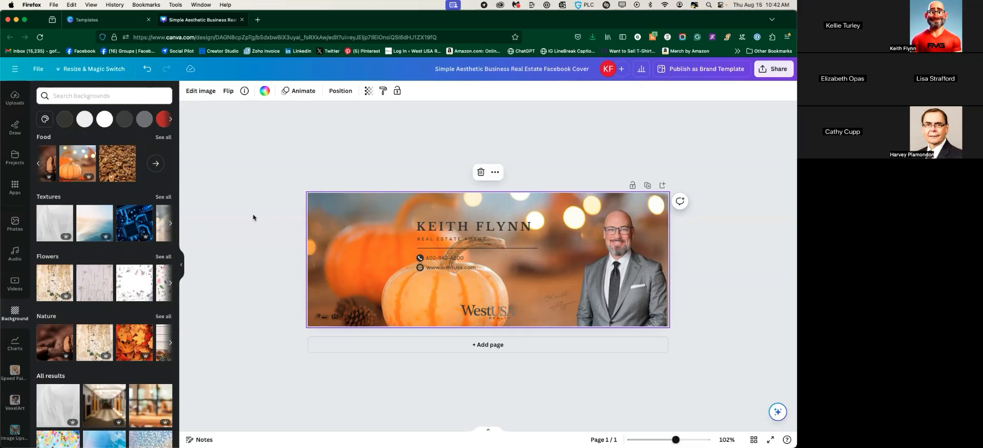
# Fade the pumpkin background photo to a transparency of 44
pyautogui.click(369, 92)
pyautogui.moveTo(341, 126); pyautogui.dragTo(307, 132)
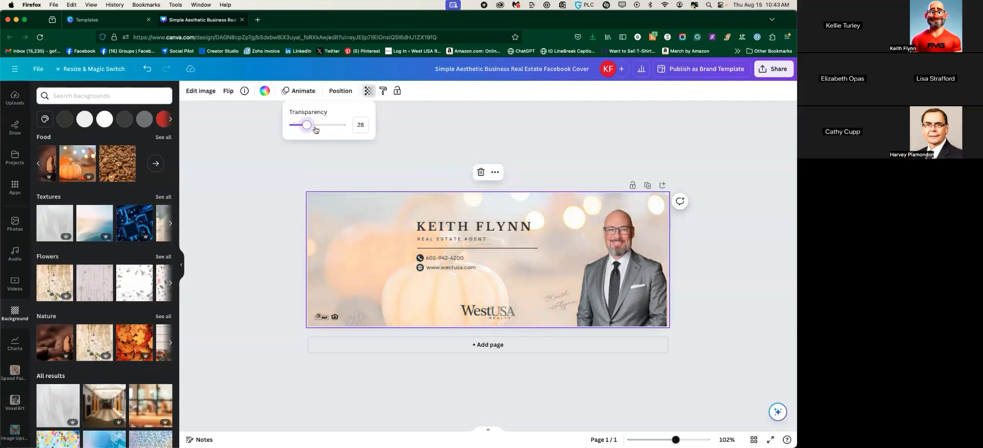
pyautogui.moveTo(308, 126); pyautogui.dragTo(315, 128)
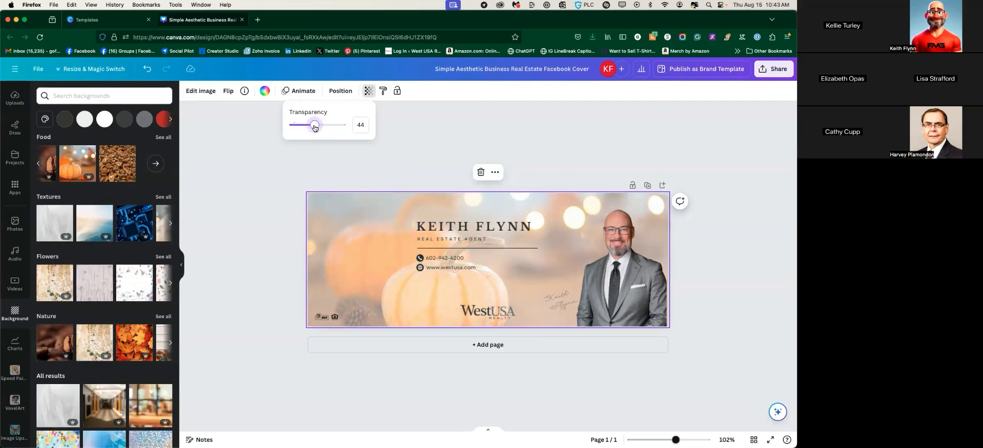
pyautogui.click(257, 208)
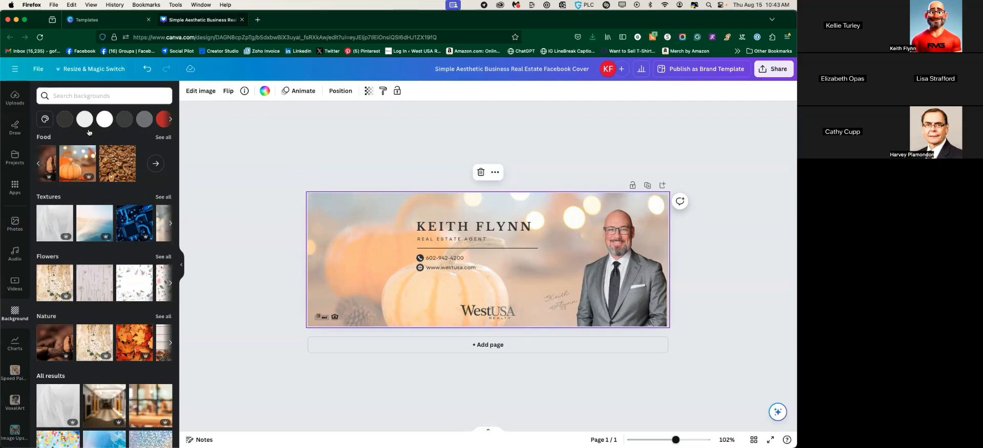
# Search the backgrounds for 'christmas'
pyautogui.write('c')
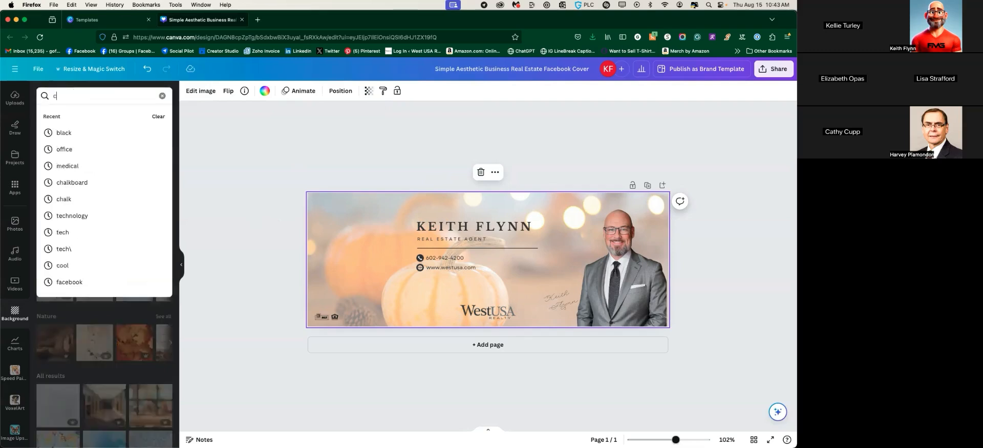
pyautogui.write('hristmas')
pyautogui.press('Return')
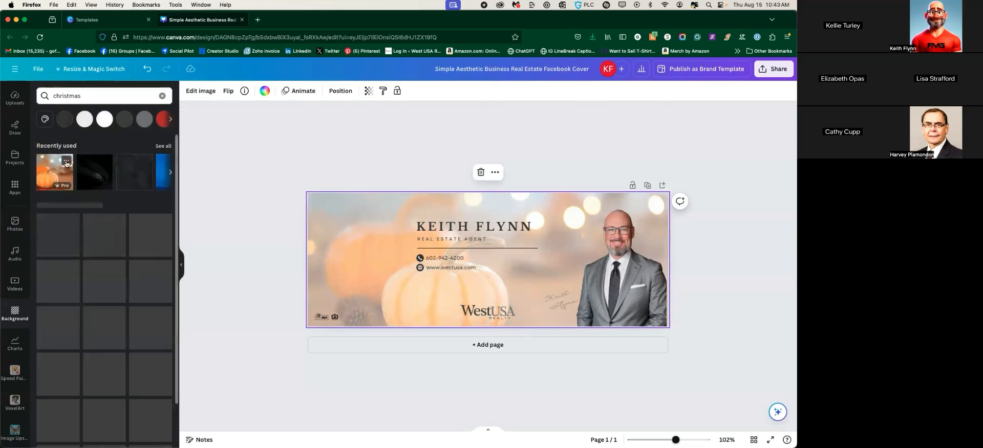
pyautogui.scroll(-5, 117, 205)
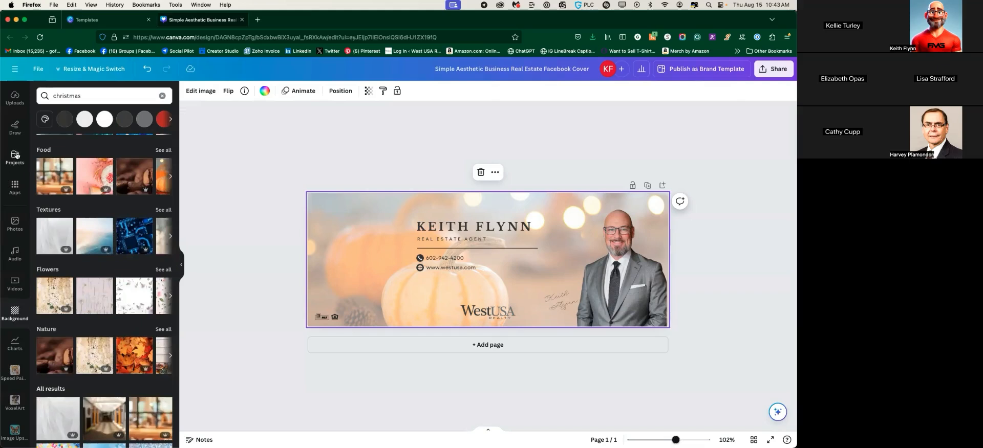
# Search the Photos library for 'christmas'
pyautogui.click(15, 221)
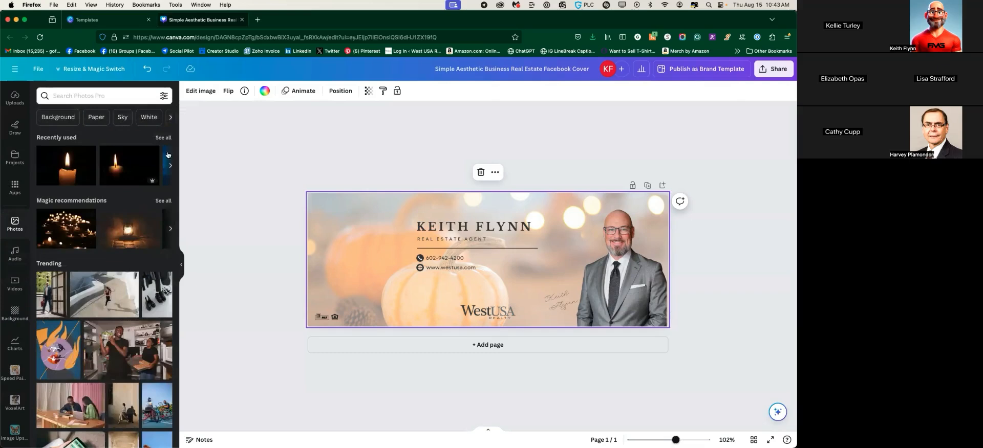
pyautogui.scroll(-3, 108, 210)
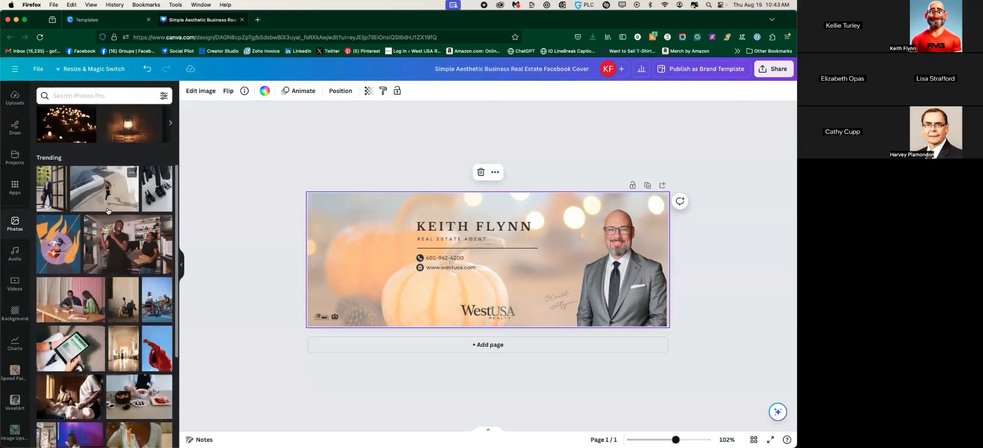
pyautogui.scroll(3, 98, 329)
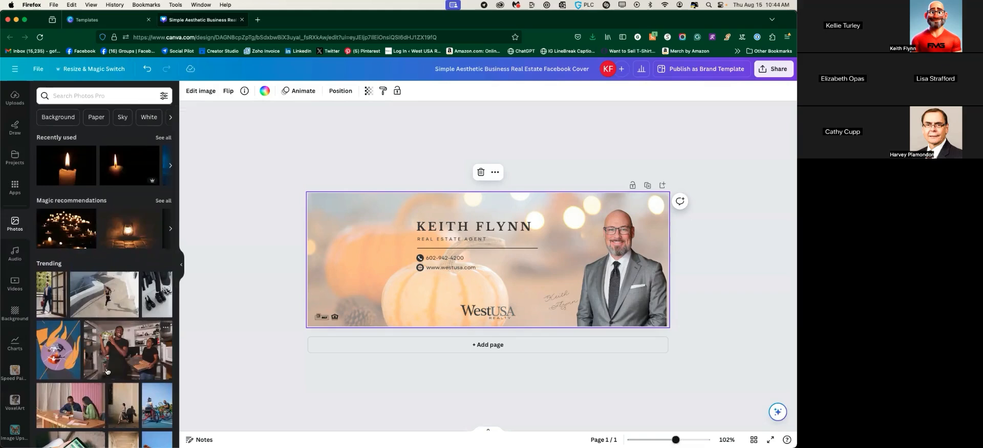
pyautogui.scroll(-6, 103, 353)
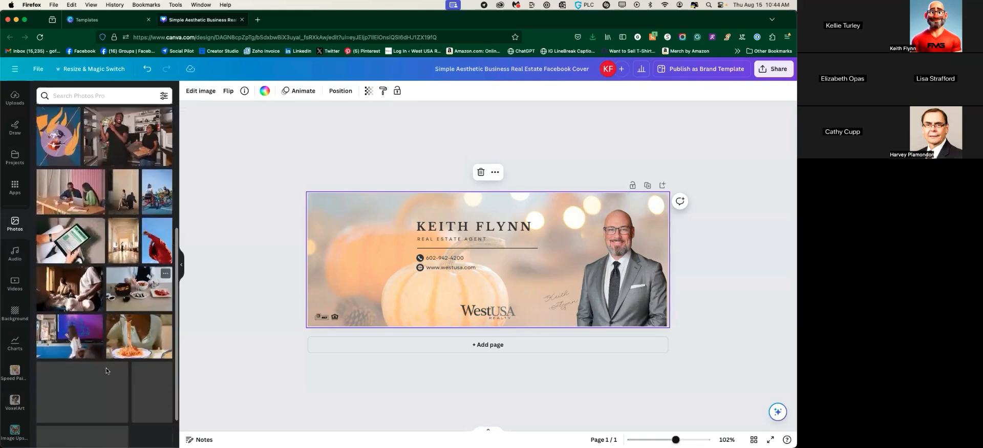
pyautogui.click(95, 97)
pyautogui.write('christmas')
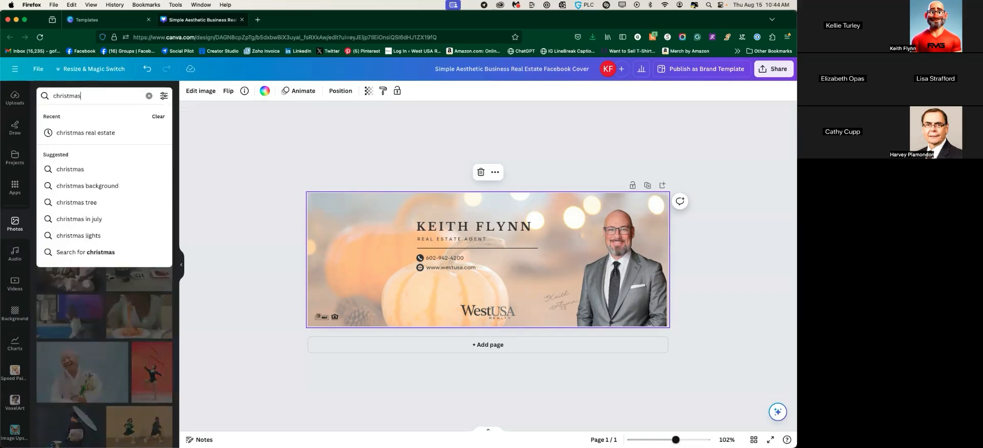
pyautogui.press('Return')
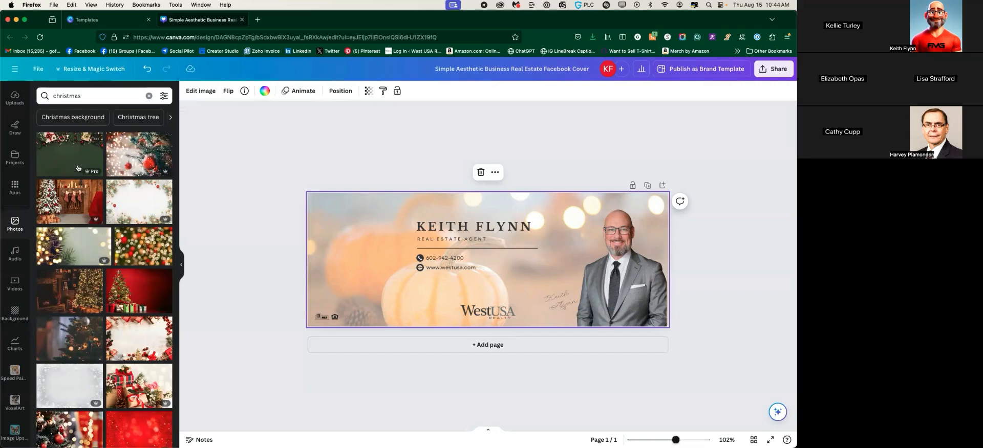
# Swap the pumpkin background for the white Christmas greenery photo, filling the page and sent to back
pyautogui.click(156, 205)
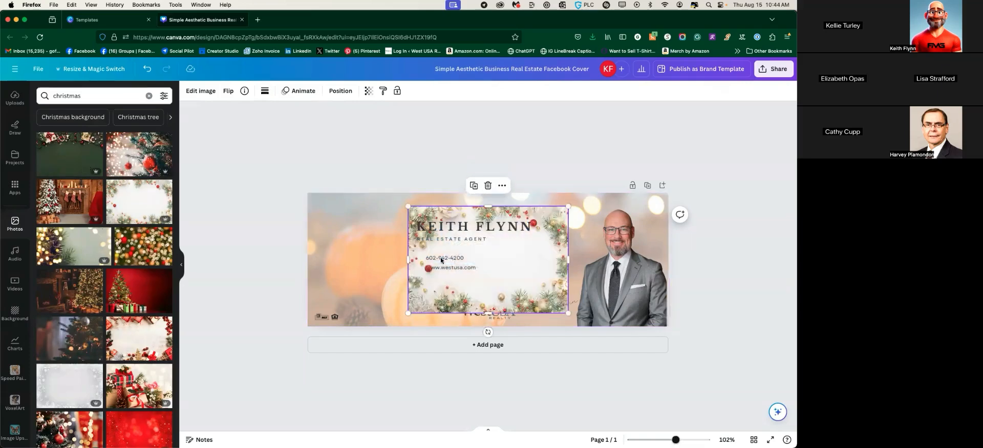
pyautogui.click(353, 206)
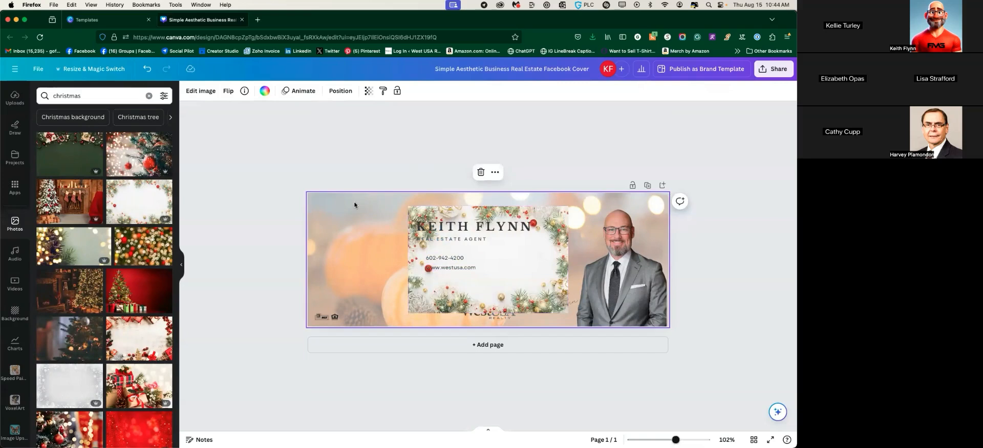
pyautogui.press('Delete')
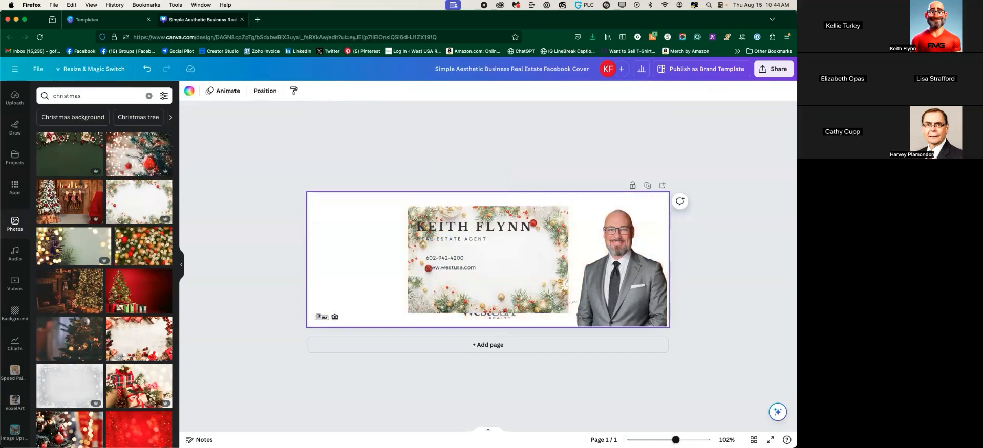
pyautogui.moveTo(494, 253); pyautogui.dragTo(395, 238)
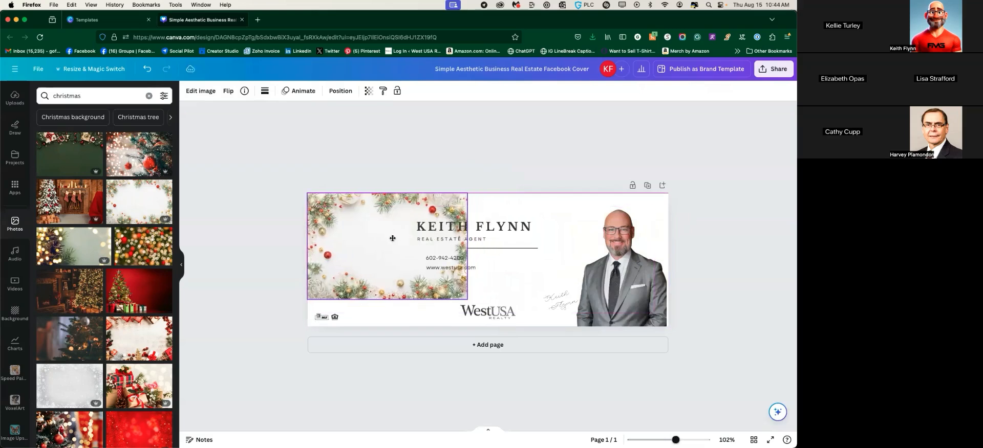
pyautogui.moveTo(466, 299); pyautogui.dragTo(695, 399)
pyautogui.click(340, 90)
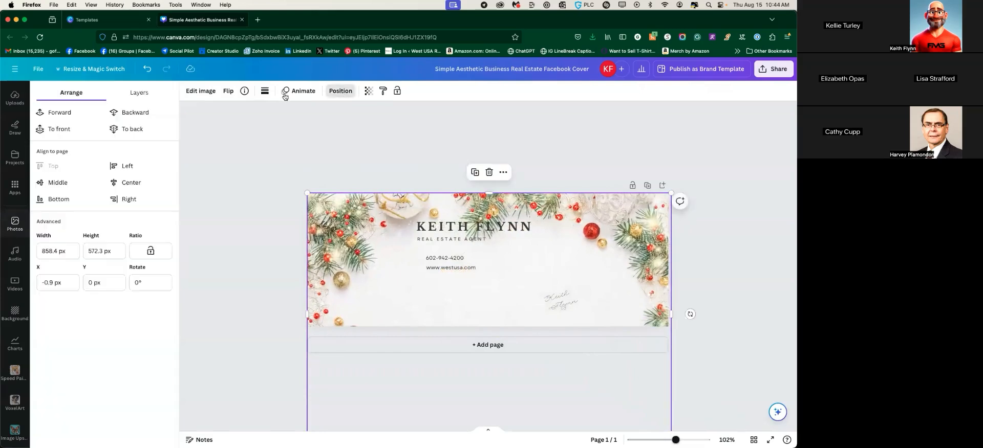
pyautogui.click(132, 130)
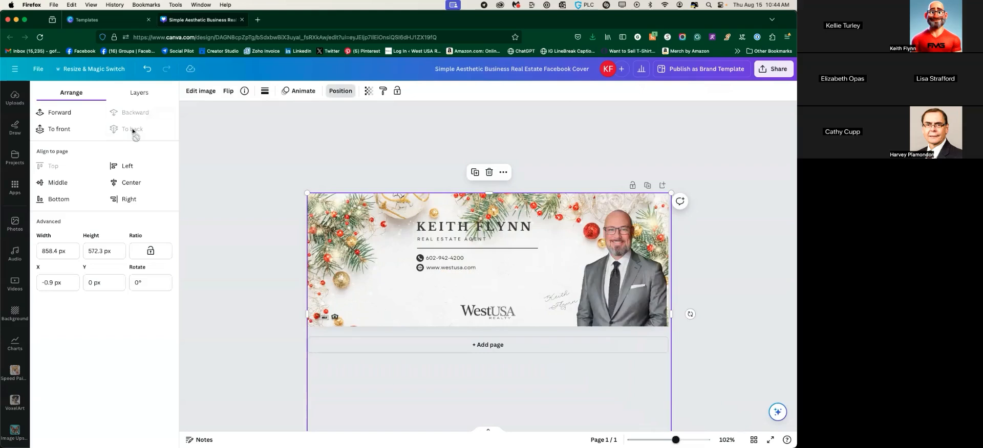
pyautogui.click(272, 189)
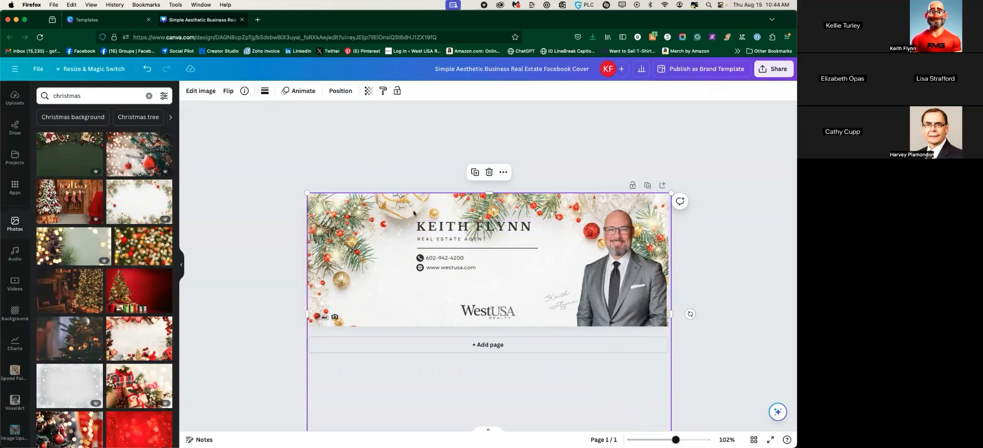
# Select the name, title, phone and website lines together and nudge the block slightly lower
pyautogui.moveTo(411, 213)
pyautogui.mouseDown()
pyautogui.moveTo(477, 254)
pyautogui.moveTo(410, 214)
pyautogui.mouseUp()
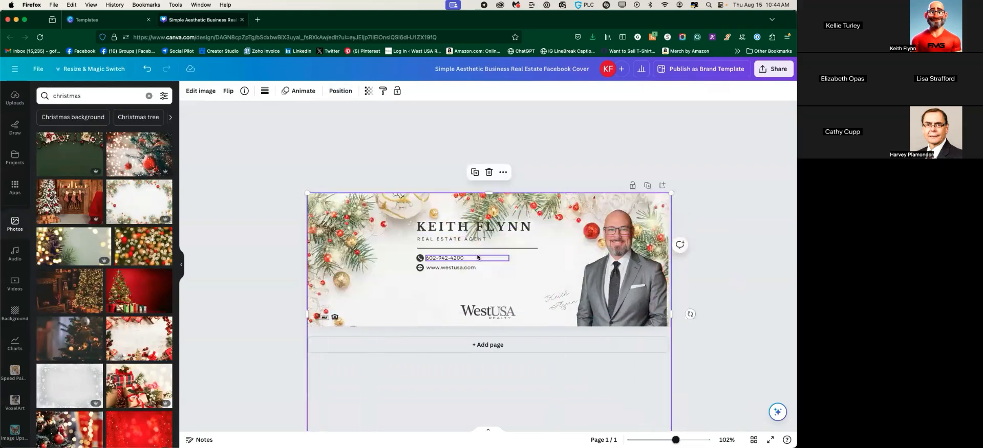
pyautogui.click(259, 237)
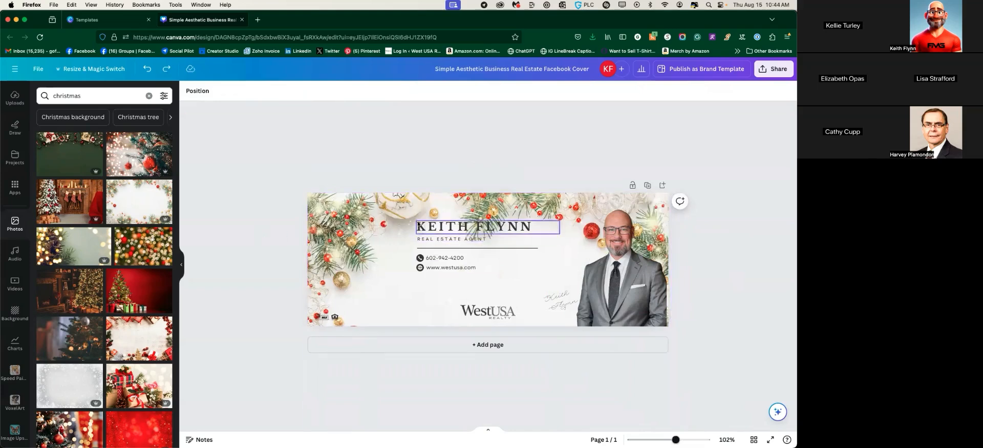
pyautogui.moveTo(434, 245); pyautogui.dragTo(548, 283)
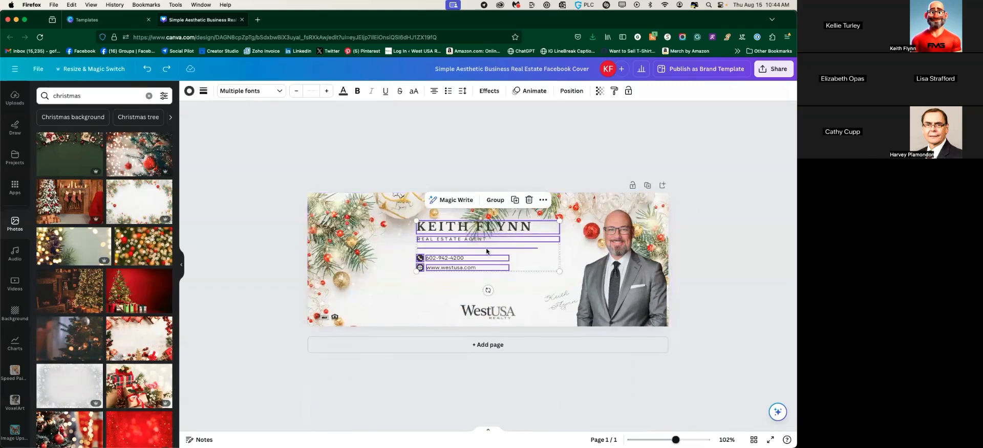
pyautogui.click(494, 201)
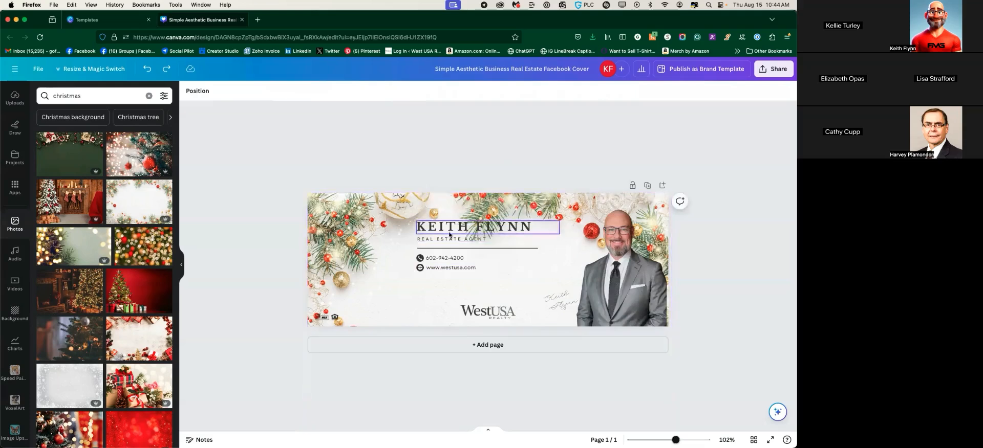
pyautogui.click(413, 218)
pyautogui.moveTo(413, 216); pyautogui.dragTo(392, 233)
pyautogui.click(222, 190)
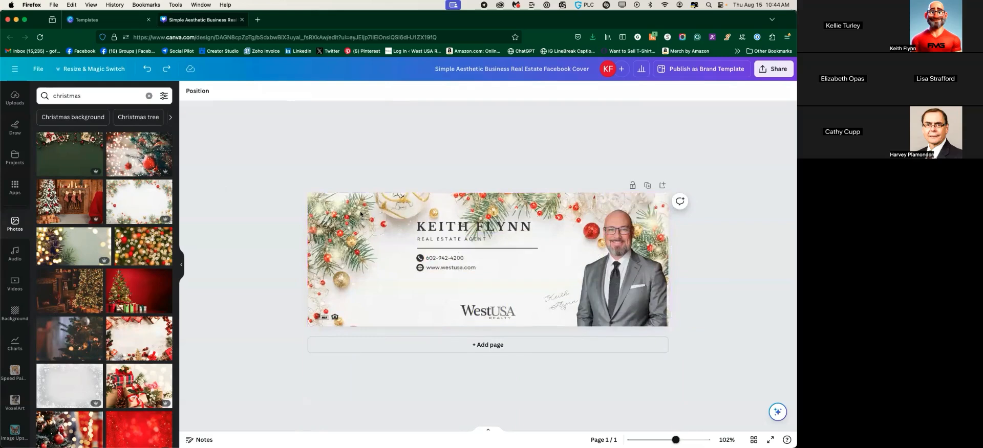
pyautogui.click(379, 227)
pyautogui.click(281, 211)
pyautogui.moveTo(407, 213); pyautogui.dragTo(518, 262)
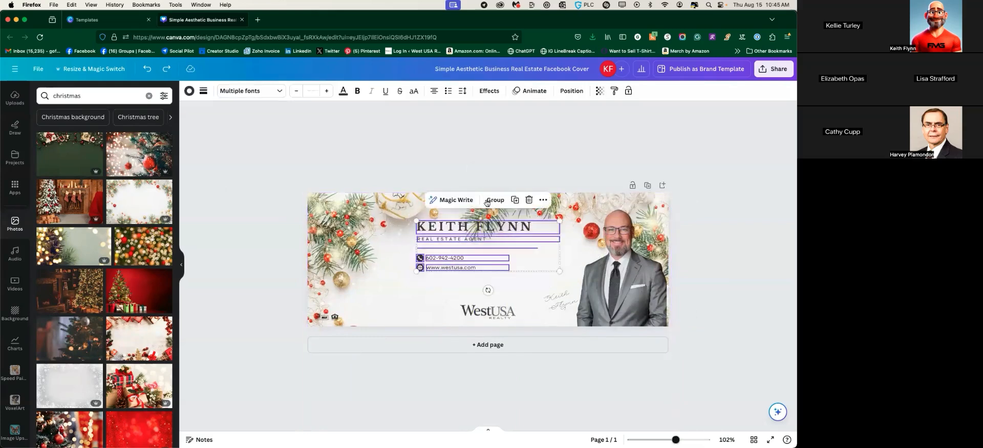
pyautogui.moveTo(465, 241); pyautogui.dragTo(463, 264)
pyautogui.click(229, 235)
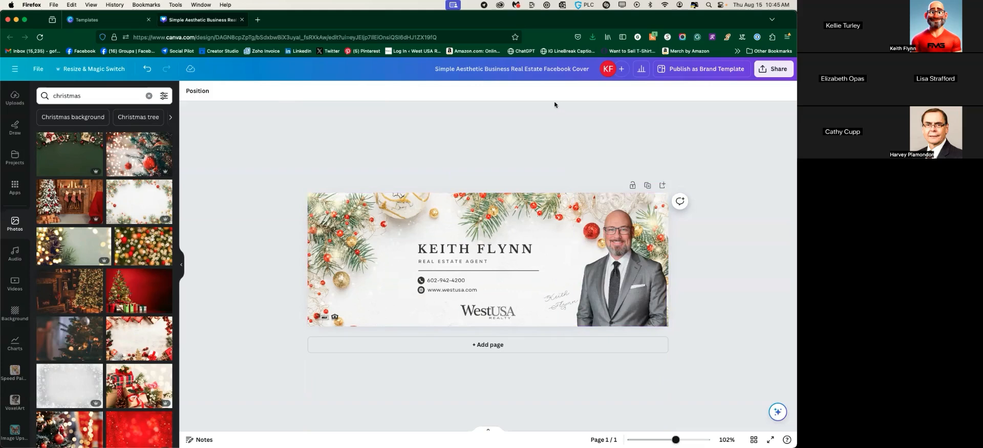
# Rename the design to 'Facebook Covers' and duplicate the cover as page 2
pyautogui.moveTo(545, 69); pyautogui.dragTo(434, 65)
pyautogui.press('BackSpace')
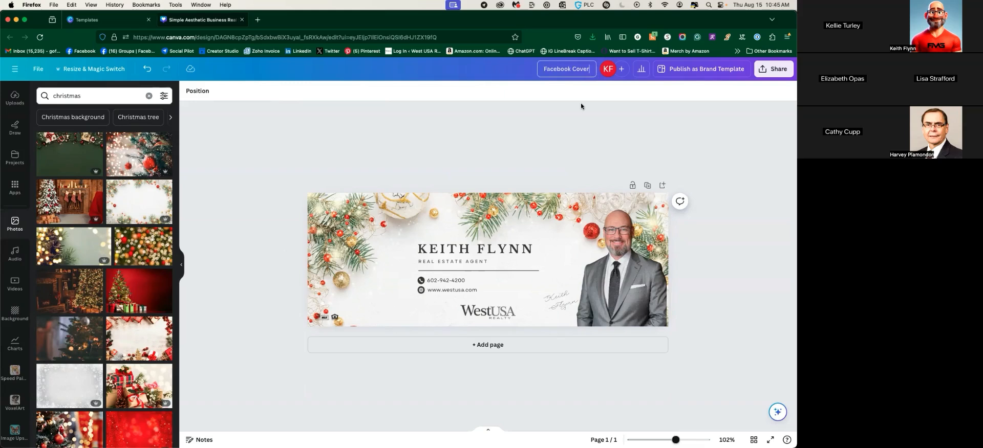
pyautogui.press('Return')
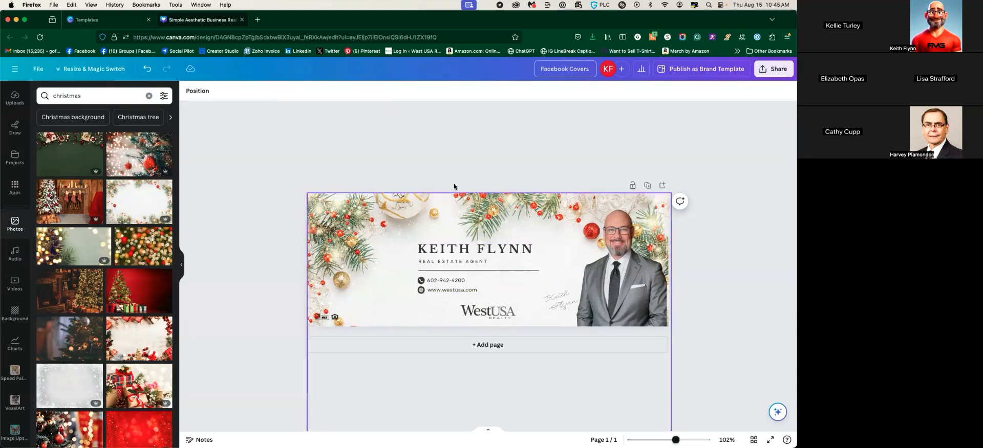
pyautogui.click(648, 186)
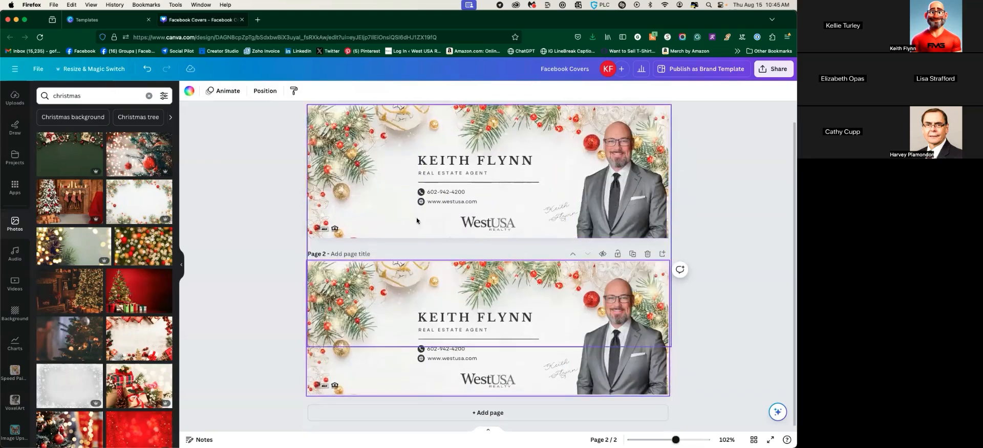
# Replace page 2's Christmas background with the pinecone bokeh photo, enlarged toward the top-left
pyautogui.scroll(1, 437, 180)
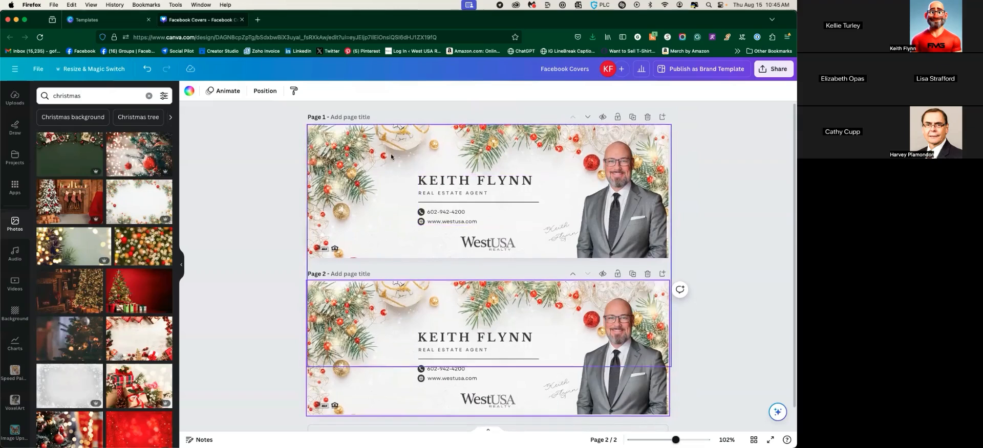
pyautogui.click(425, 287)
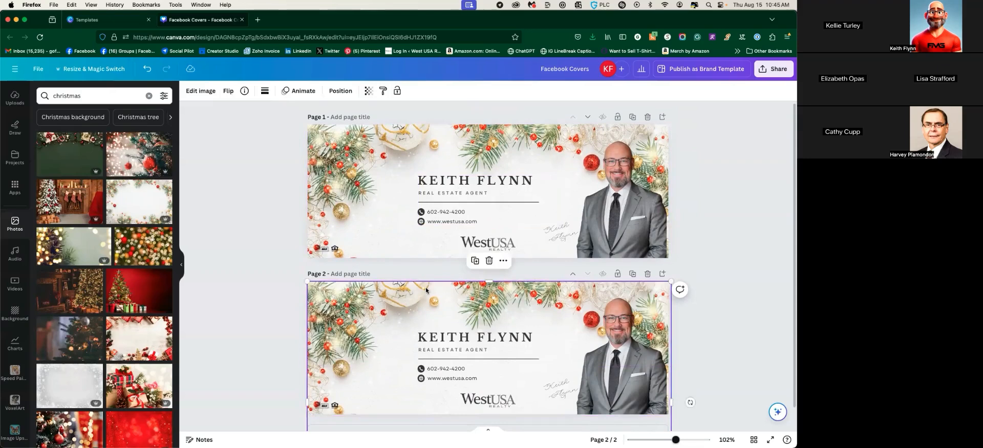
pyautogui.scroll(-1, 426, 288)
pyautogui.scroll(-1, 425, 287)
pyautogui.scroll(1, 425, 287)
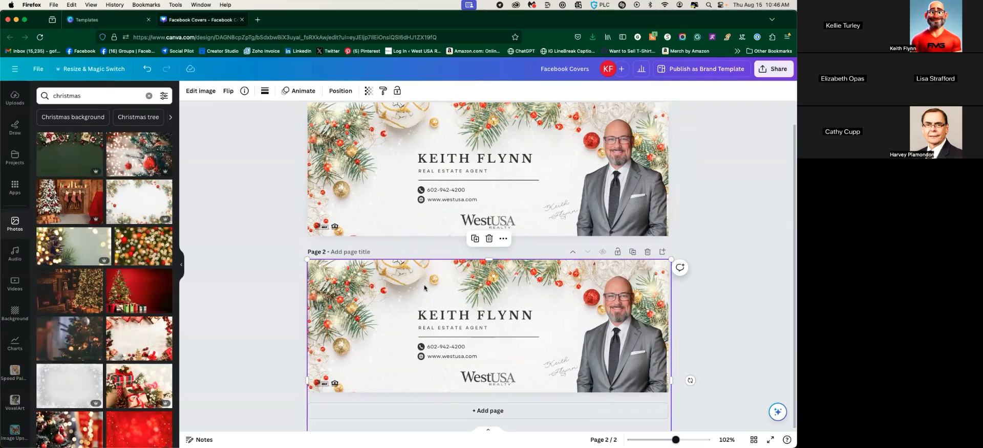
pyautogui.press('Delete')
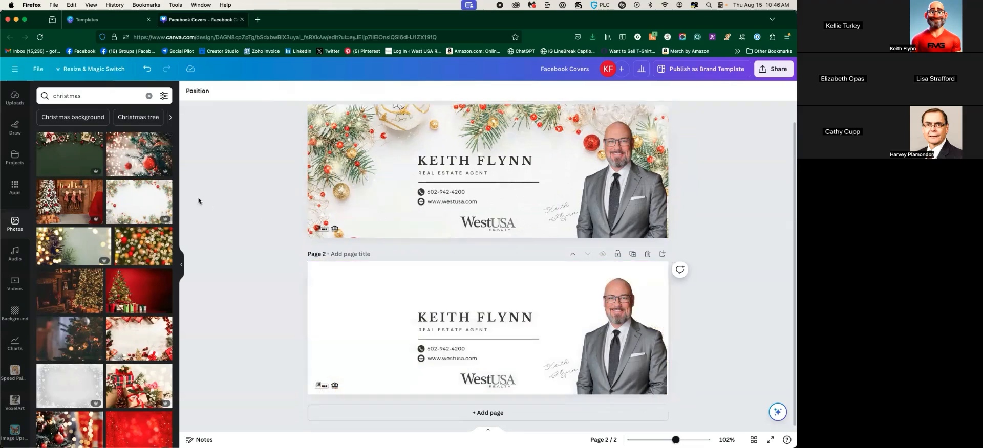
pyautogui.click(75, 249)
pyautogui.moveTo(384, 275); pyautogui.dragTo(292, 257)
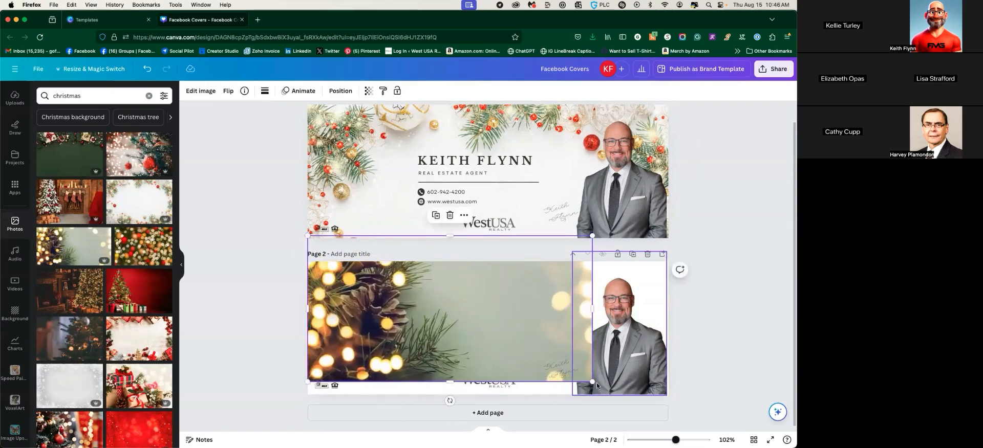
# Stretch the pinecone photo to fill page 2 and send it to the back
pyautogui.moveTo(593, 381); pyautogui.dragTo(668, 421)
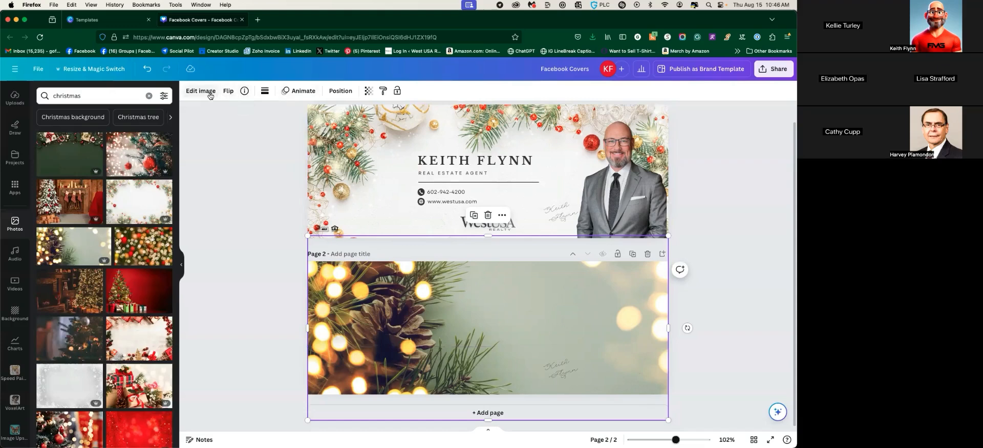
pyautogui.click(340, 91)
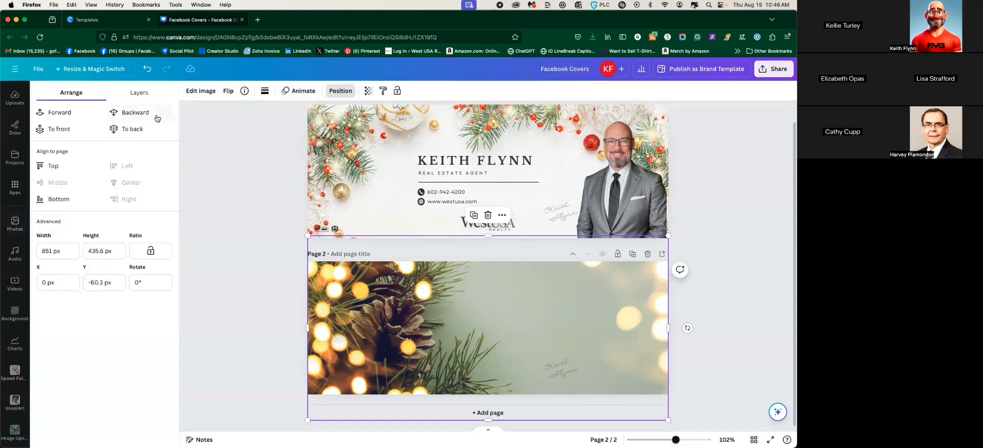
pyautogui.click(142, 128)
pyautogui.click(223, 286)
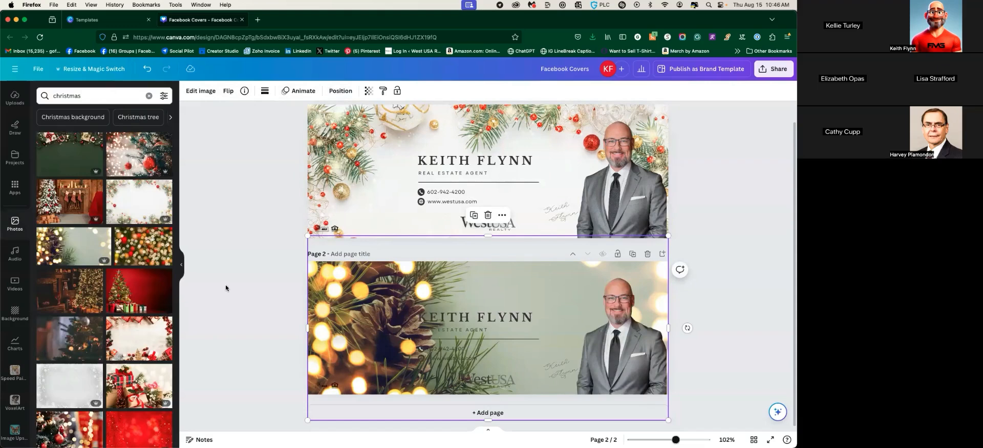
# Move the name and contact text beside the portrait and shift the WestUSA logo right
pyautogui.moveTo(459, 319); pyautogui.dragTo(510, 284)
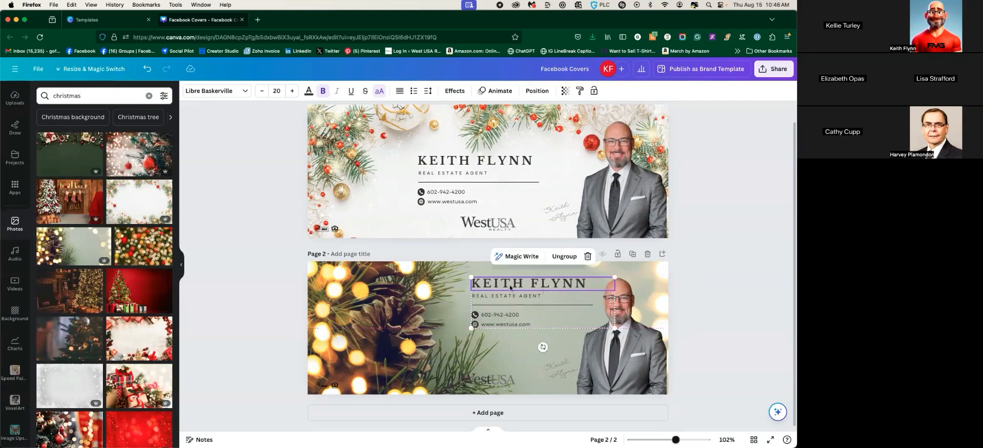
pyautogui.click(485, 384)
pyautogui.moveTo(484, 384)
pyautogui.mouseDown()
pyautogui.moveTo(604, 304)
pyautogui.moveTo(527, 375)
pyautogui.moveTo(536, 382)
pyautogui.mouseUp()
# Delete the faint signature and slightly enlarge the bottom-left icon group
pyautogui.click(556, 367)
pyautogui.click(557, 370)
pyautogui.click(566, 372)
pyautogui.press('Delete')
pyautogui.click(332, 386)
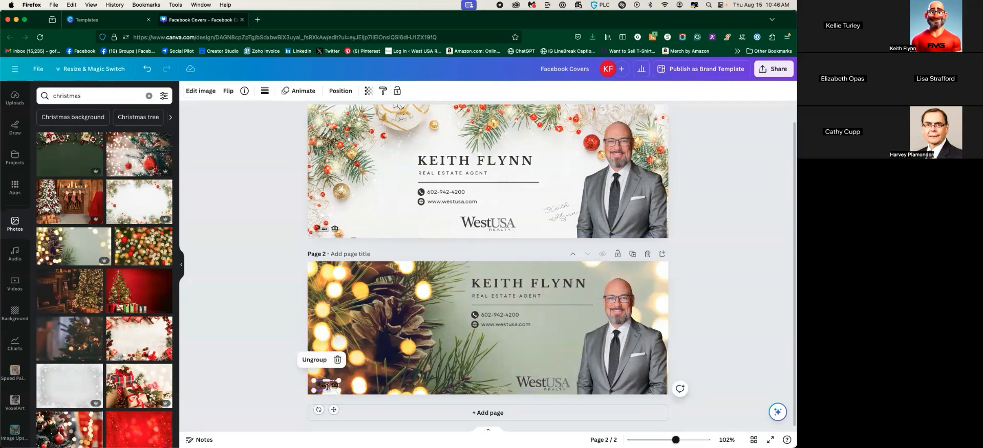
pyautogui.moveTo(338, 381); pyautogui.dragTo(347, 378)
pyautogui.click(268, 358)
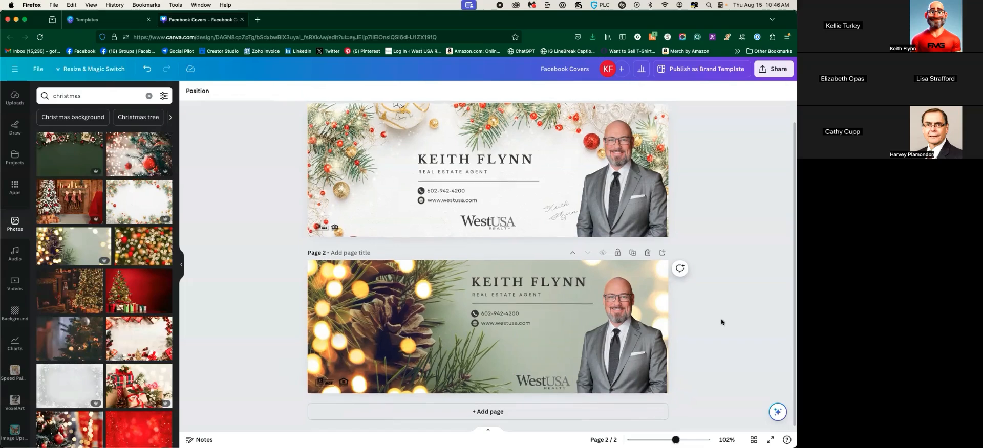
# Duplicate page 2 into a third pine-cone bokeh cover page, then bring up the Share menu
pyautogui.click(632, 255)
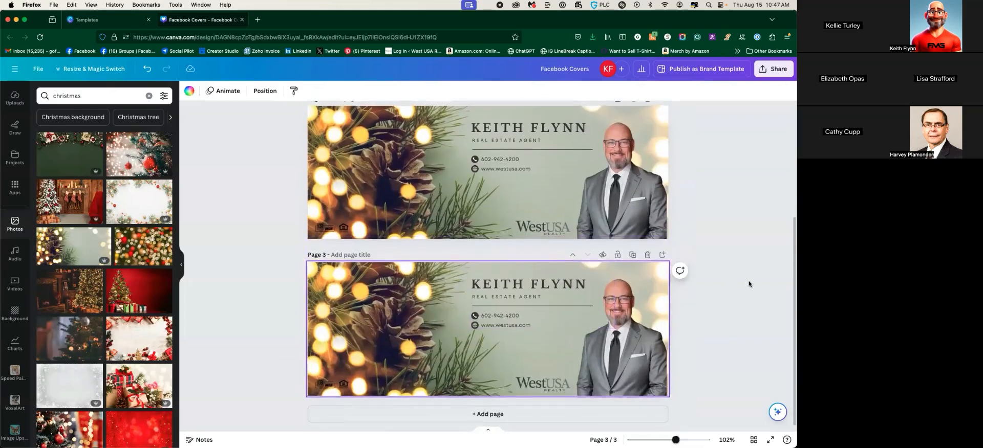
pyautogui.scroll(1, 753, 248)
pyautogui.scroll(3, 752, 249)
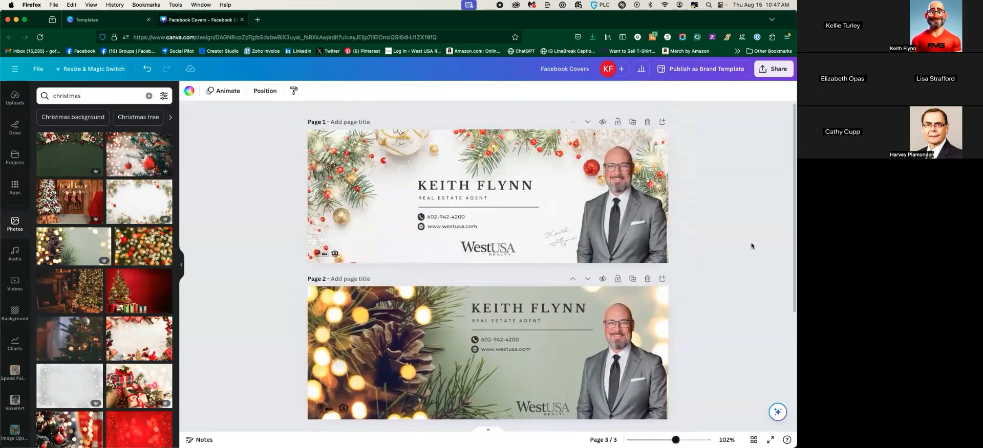
pyautogui.scroll(-3, 513, 218)
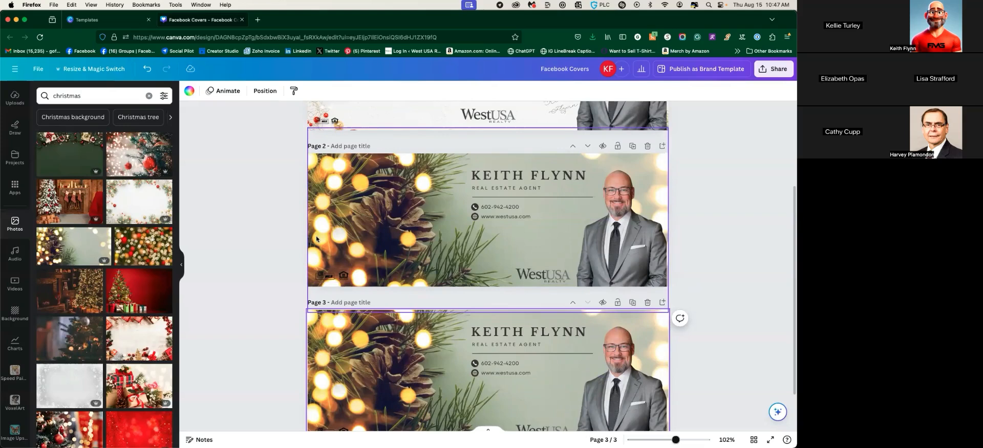
pyautogui.scroll(5, 605, 259)
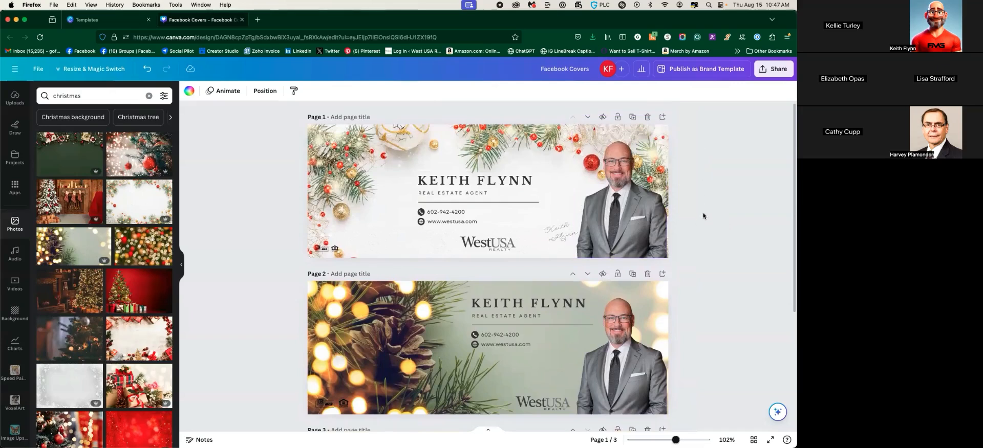
pyautogui.click(774, 69)
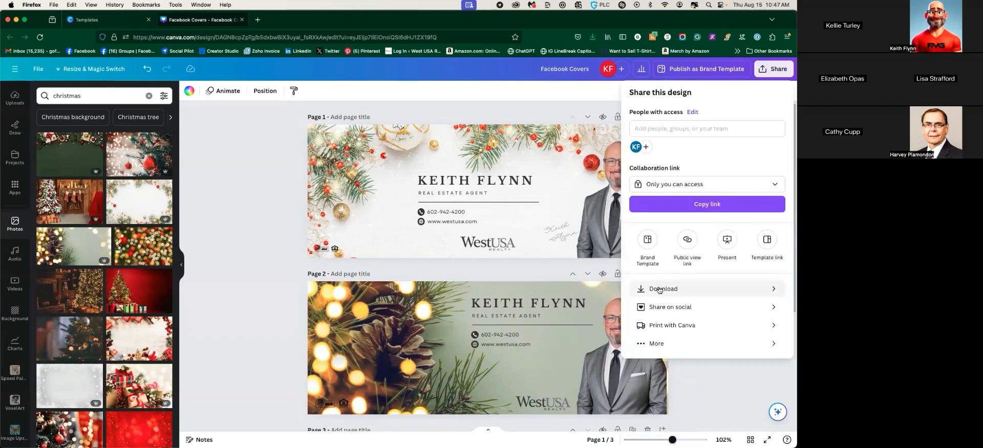
# Download only page 3 as a JPG file, Facebook Covers.jpg at 851 × 315 px
pyautogui.click(659, 289)
pyautogui.click(695, 127)
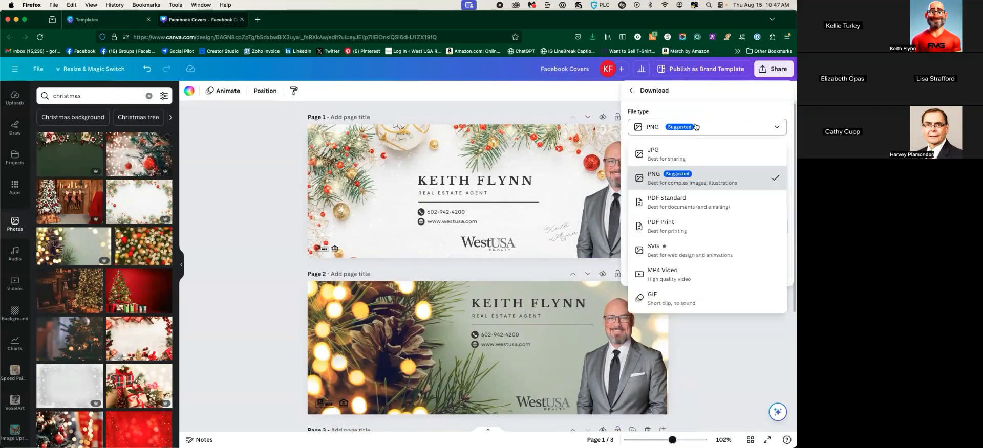
pyautogui.click(694, 159)
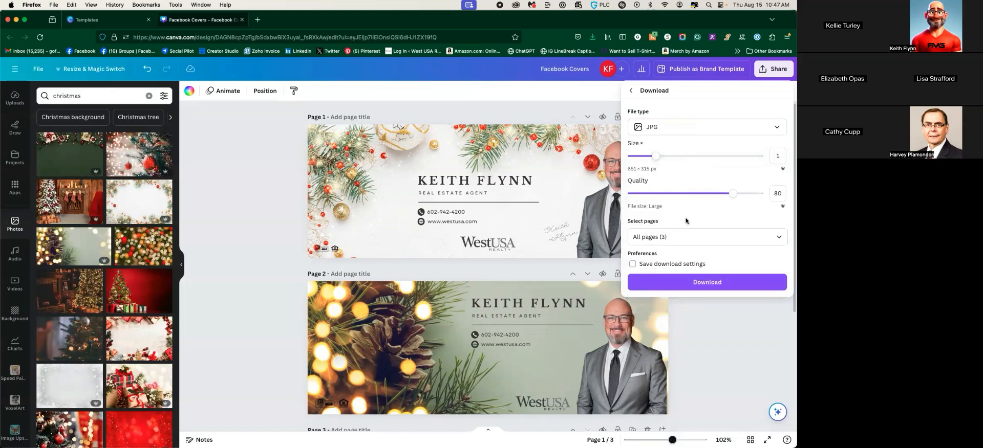
pyautogui.click(777, 237)
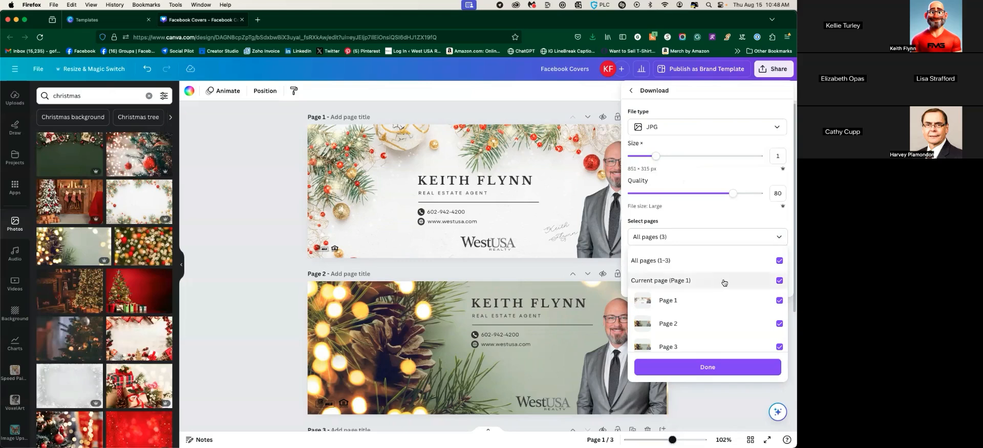
pyautogui.click(778, 262)
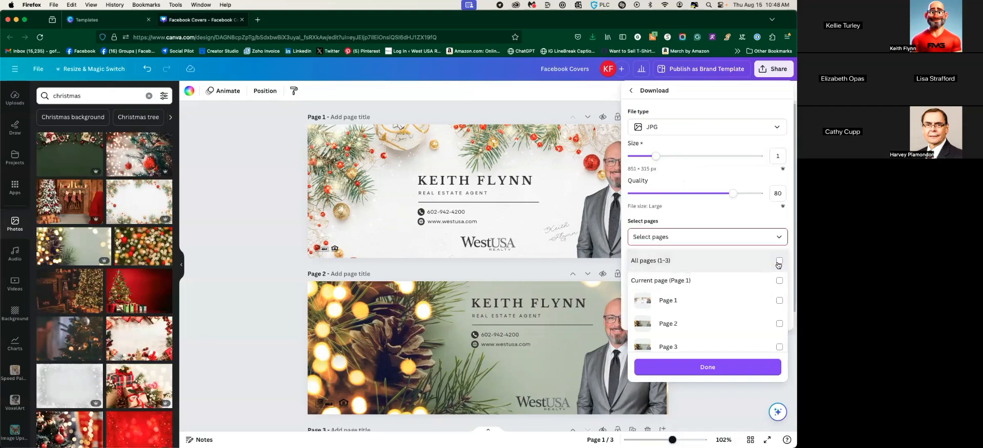
pyautogui.scroll(-1, 779, 307)
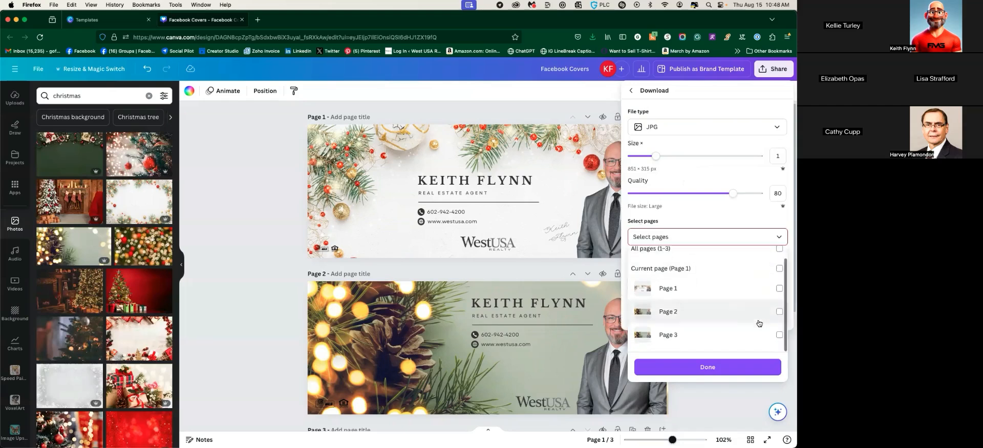
pyautogui.click(779, 337)
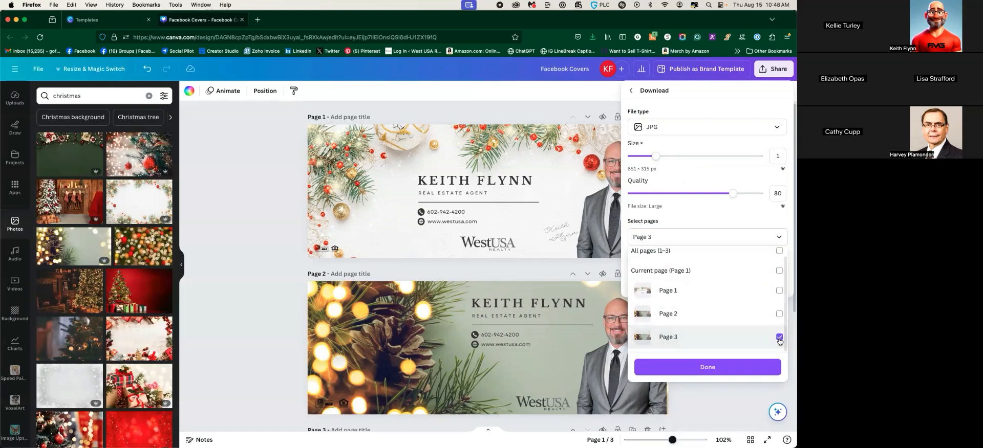
pyautogui.click(709, 371)
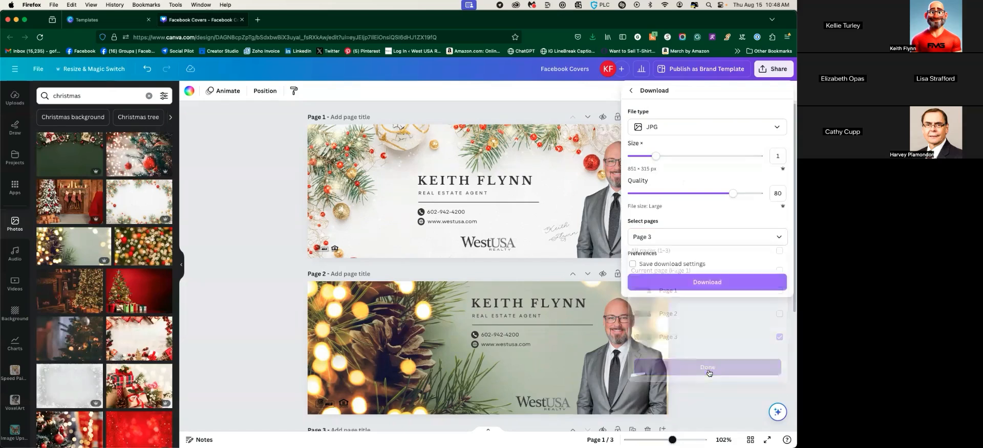
pyautogui.click(698, 288)
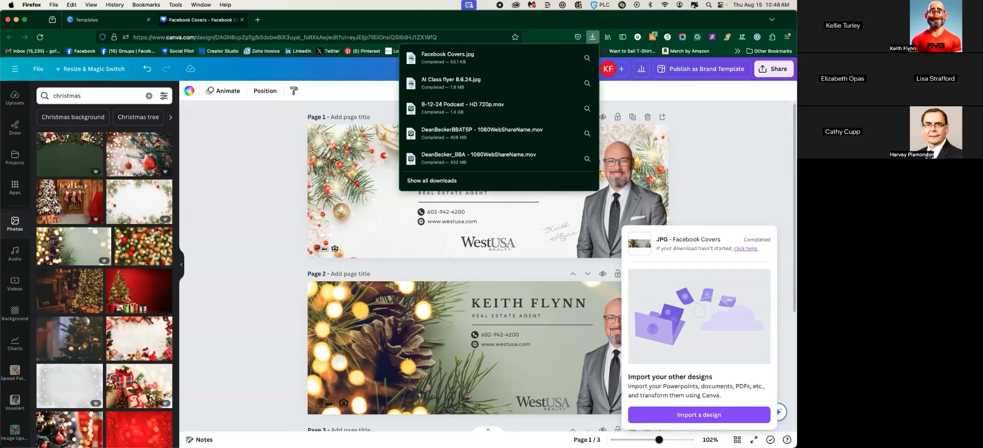
# Open Facebook Covers.jpg from the Downloads folder in Preview and enlarge it to check it
pyautogui.press('super+Tab')
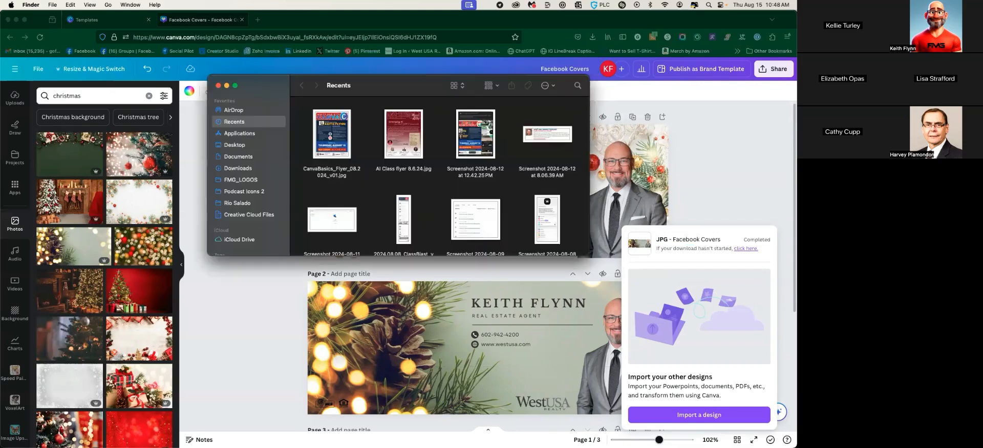
pyautogui.click(247, 167)
pyautogui.click(328, 139)
pyautogui.click(343, 348)
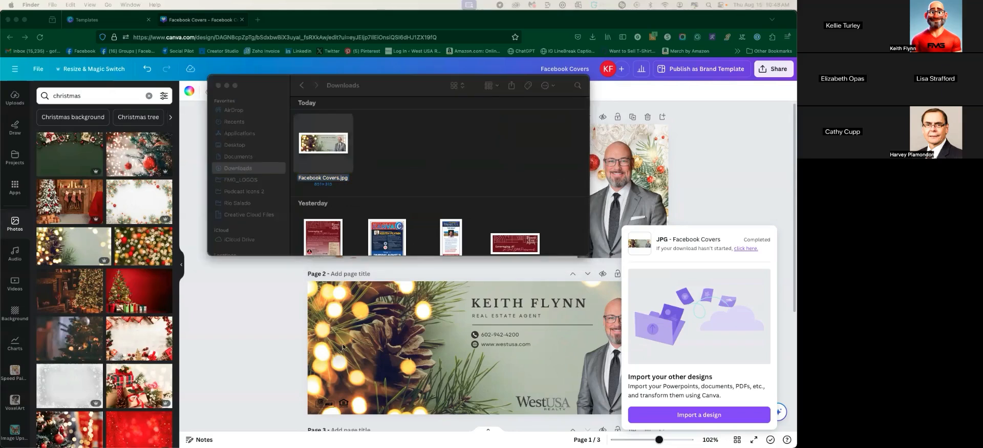
pyautogui.moveTo(1, 98); pyautogui.dragTo(325, 83)
pyautogui.moveTo(530, 216); pyautogui.dragTo(618, 305)
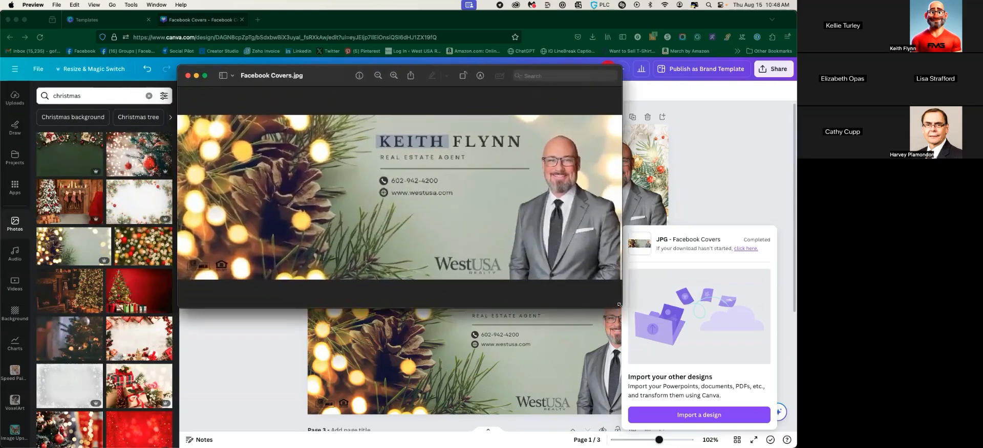
# Close Preview and the Downloads window and return to the Canva design
pyautogui.click(188, 75)
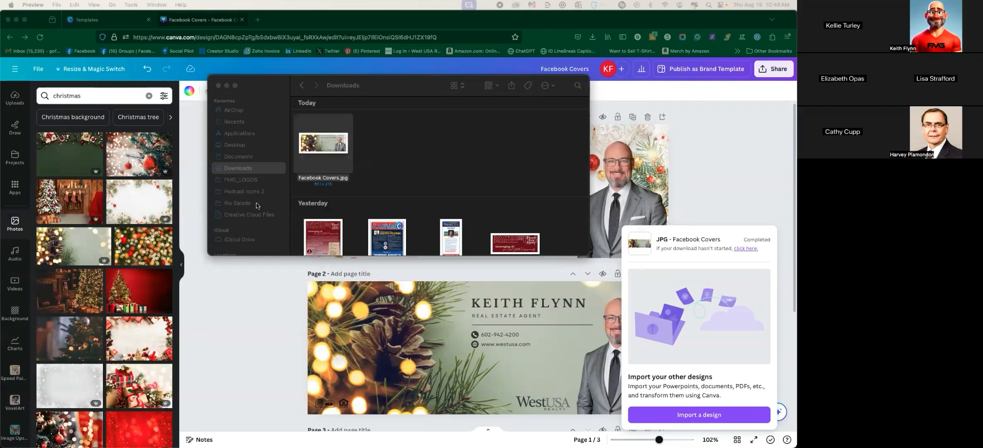
pyautogui.click(218, 85)
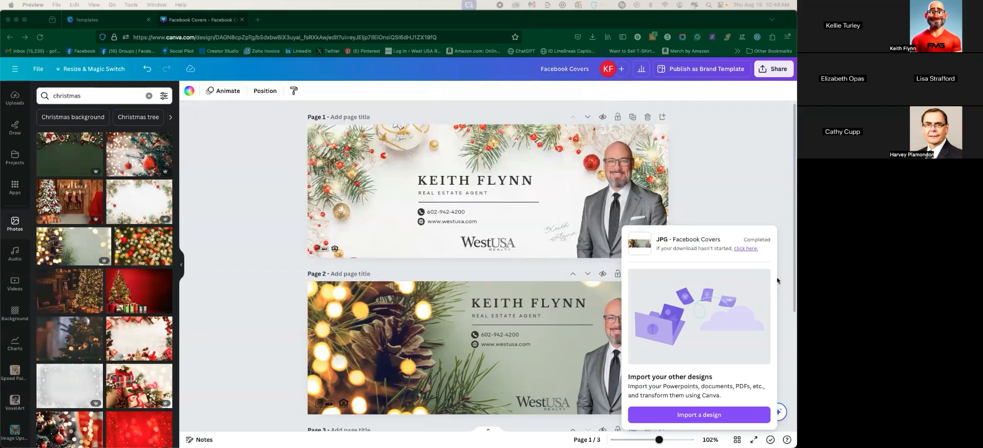
pyautogui.click(776, 211)
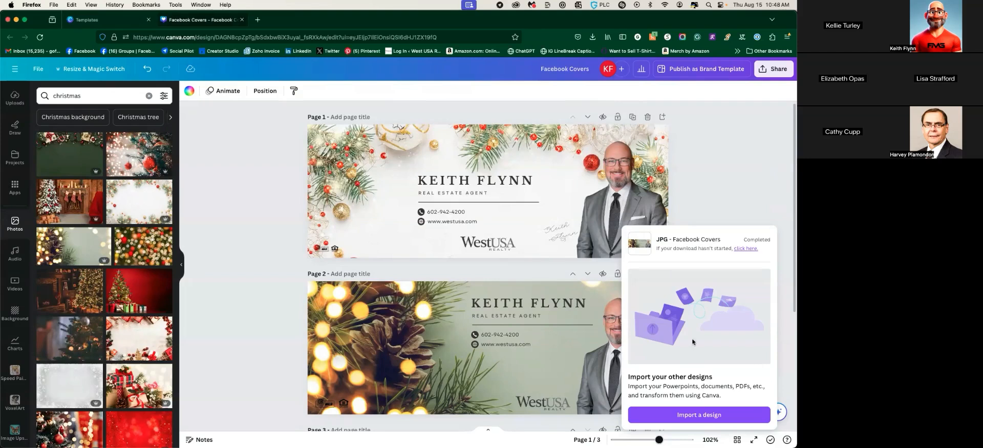
pyautogui.click(684, 200)
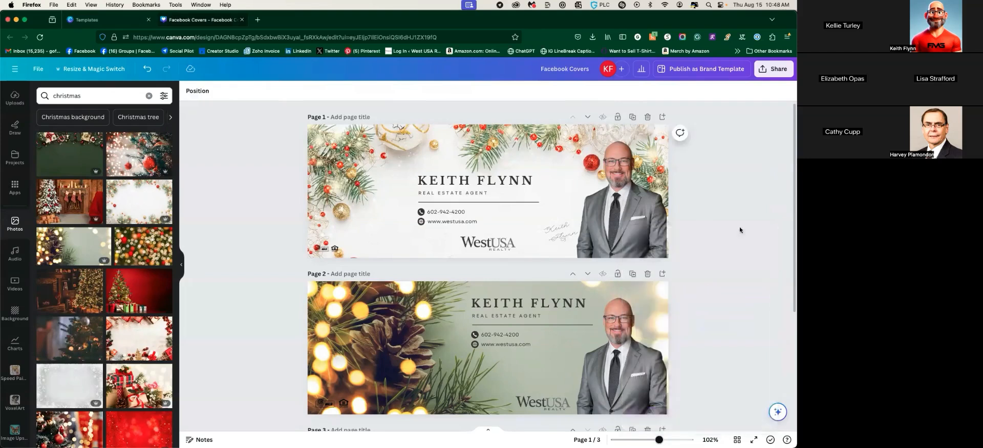
pyautogui.click(774, 68)
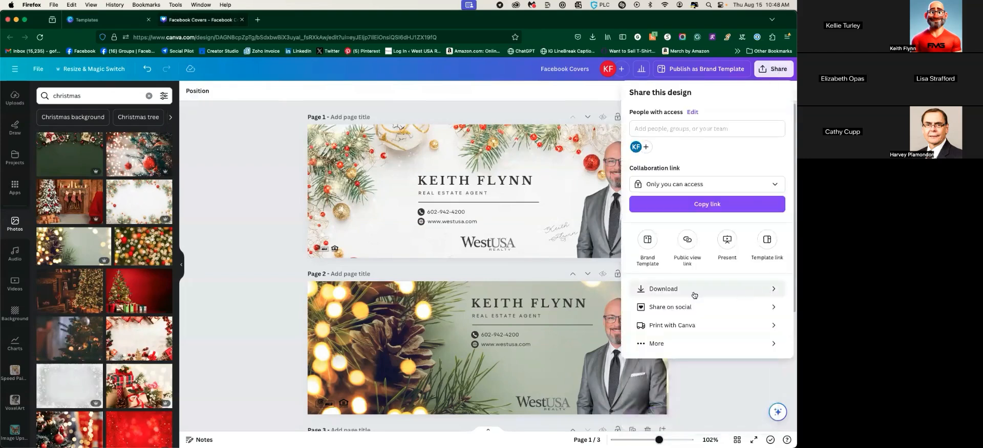
pyautogui.click(716, 291)
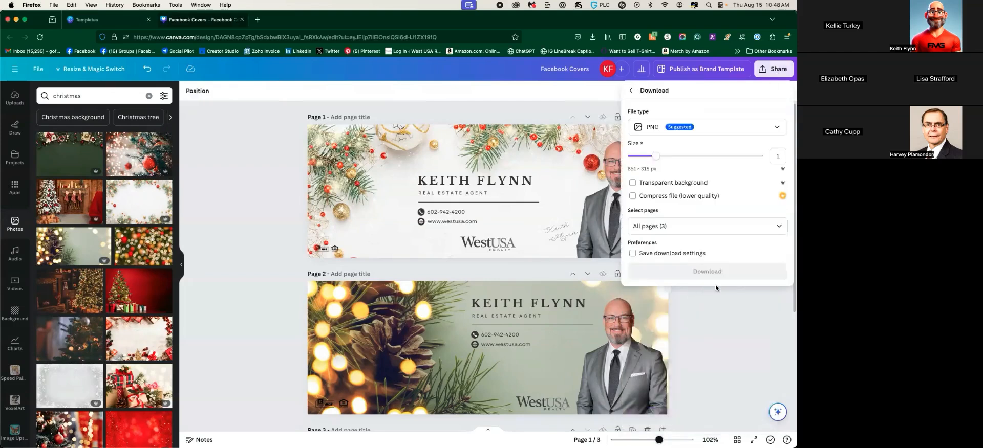
pyautogui.click(704, 227)
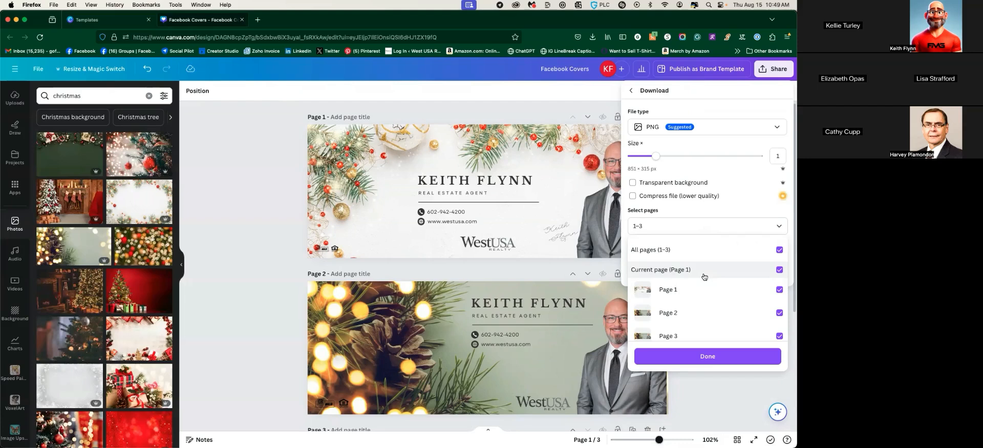
pyautogui.click(247, 191)
pyautogui.click(244, 199)
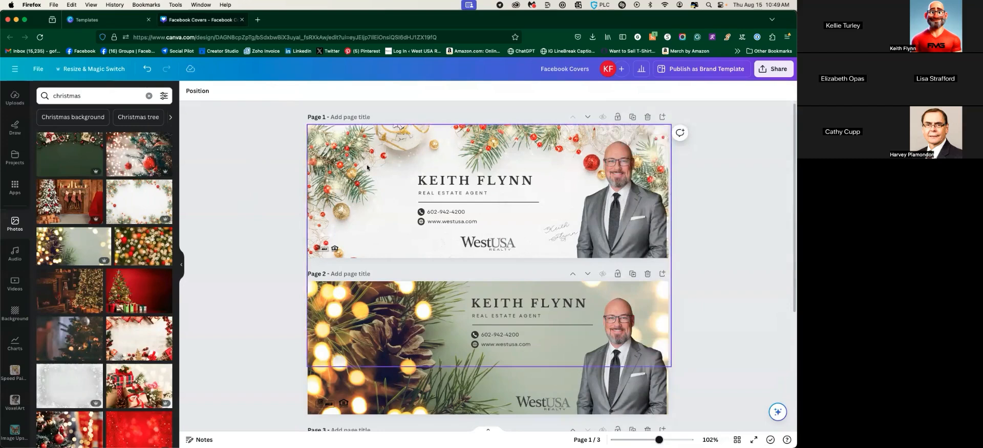
# Duplicate page 3 as page 4 and delete its Christmas pine-cone background image
pyautogui.scroll(-5, 506, 291)
pyautogui.click(506, 291)
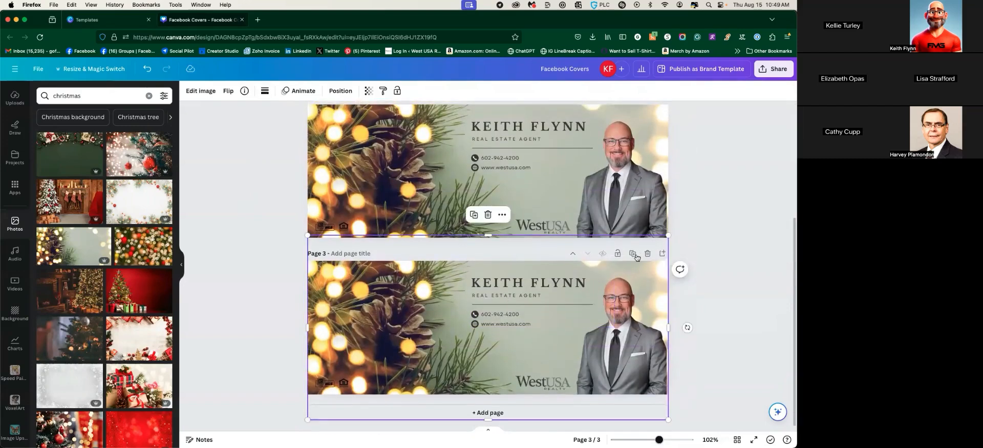
pyautogui.click(632, 250)
pyautogui.click(397, 296)
pyautogui.press('Delete')
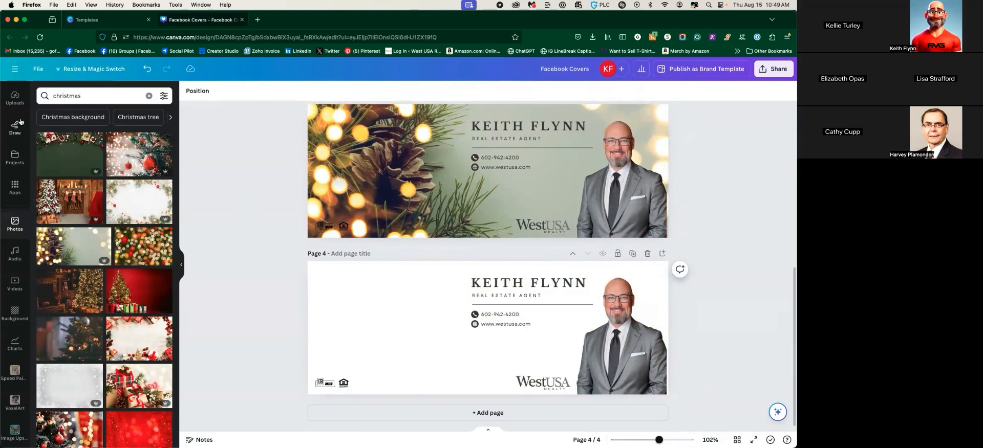
# Show the Elements library with the thanksgiving search cleared and browse the results
pyautogui.scroll(3, 21, 138)
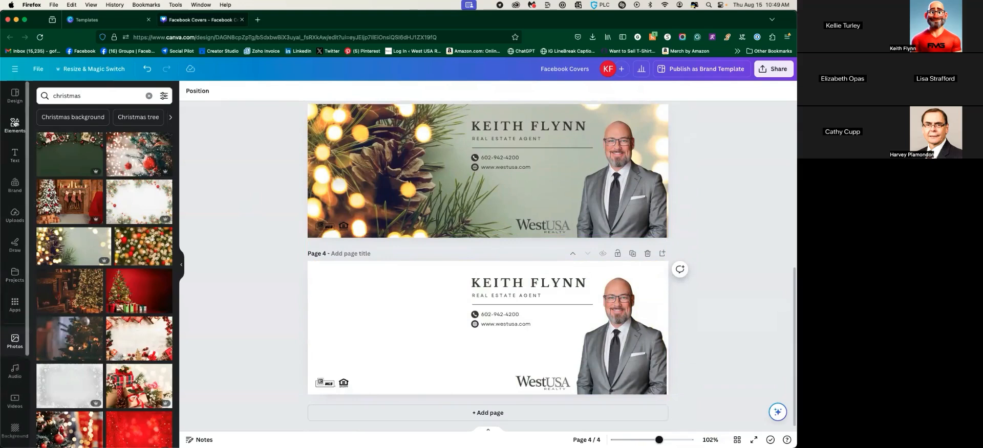
pyautogui.click(15, 123)
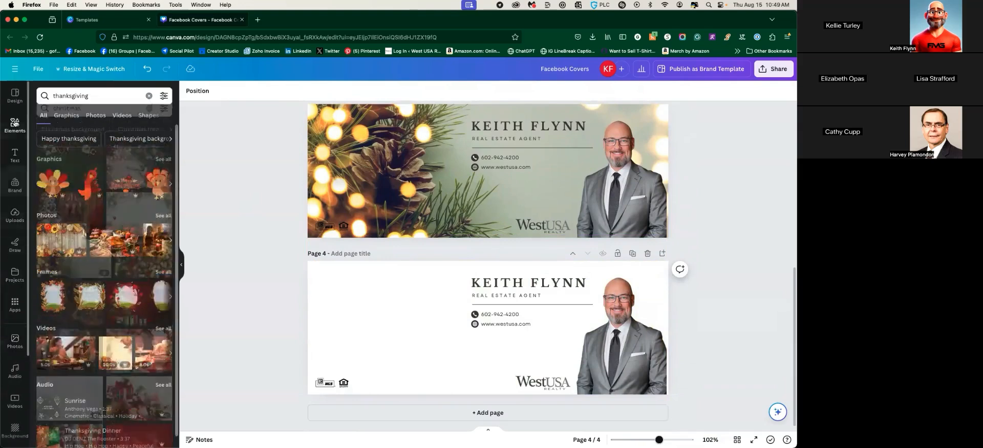
pyautogui.click(149, 96)
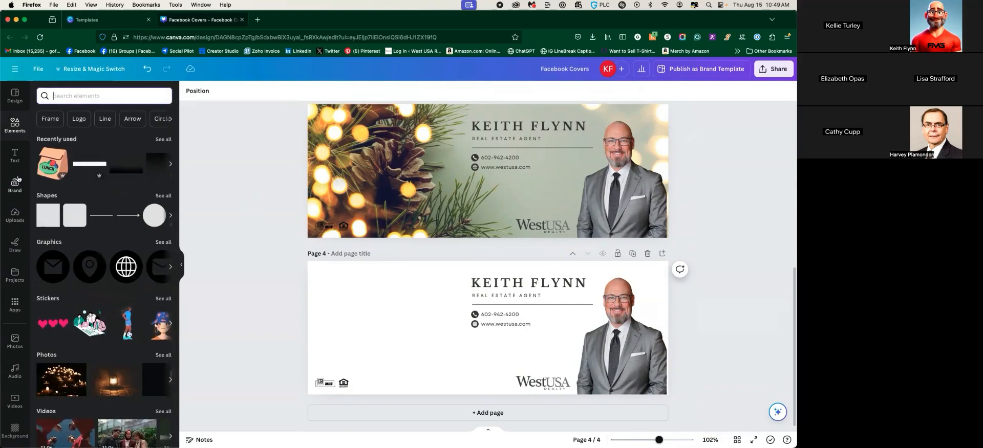
pyautogui.scroll(-2, 111, 241)
pyautogui.scroll(-10, 112, 241)
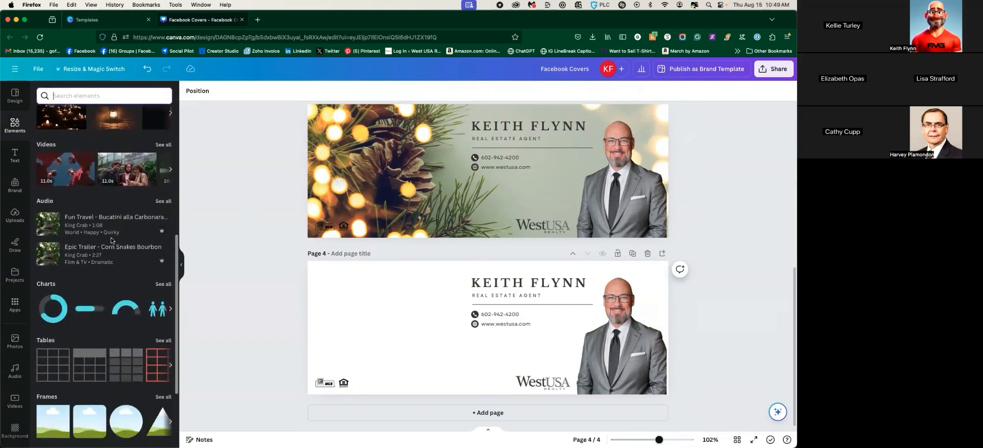
pyautogui.scroll(-1, 111, 241)
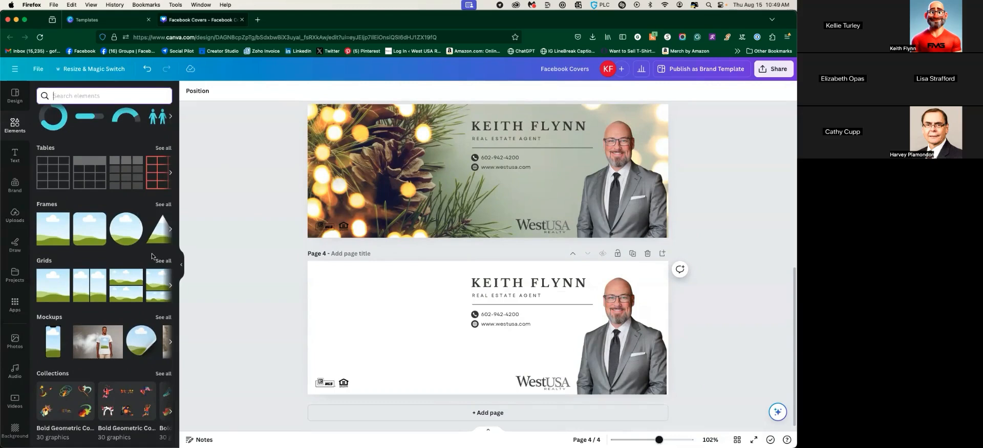
# Add a circle frame at the left of page 4 and fill it with the woman's uploaded photo
pyautogui.click(131, 229)
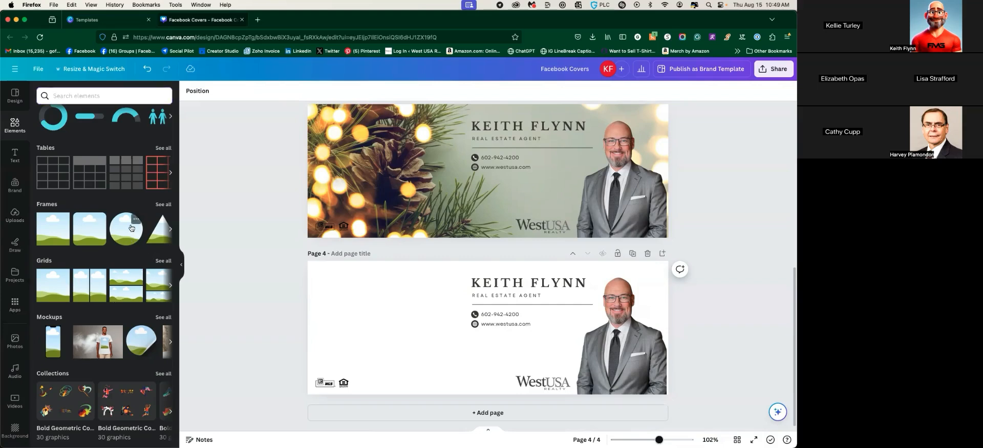
pyautogui.moveTo(470, 326); pyautogui.dragTo(341, 311)
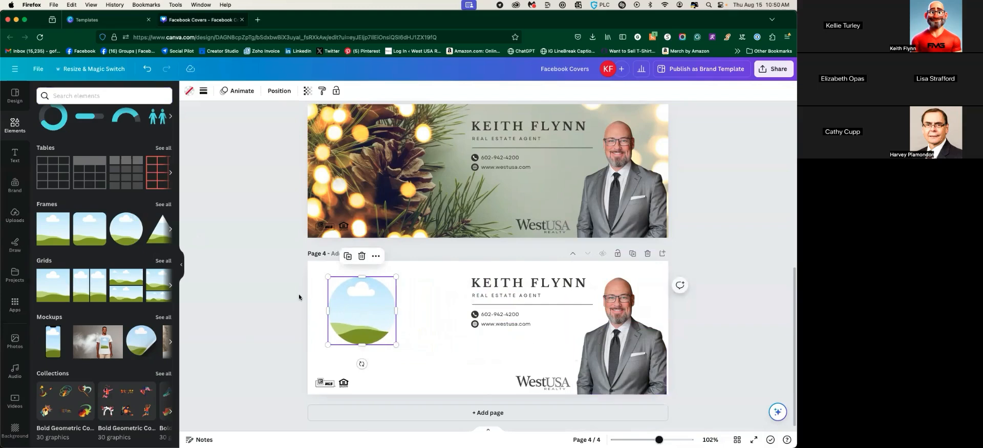
pyautogui.click(422, 334)
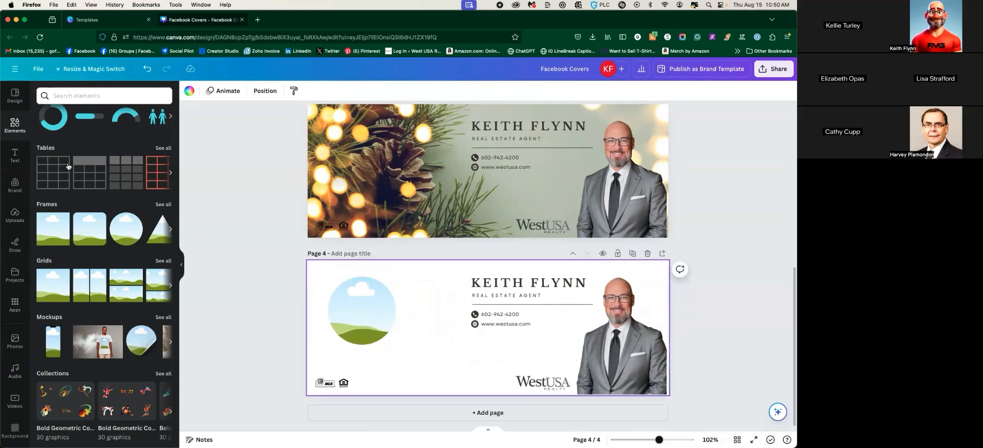
pyautogui.click(15, 215)
pyautogui.scroll(-5, 65, 274)
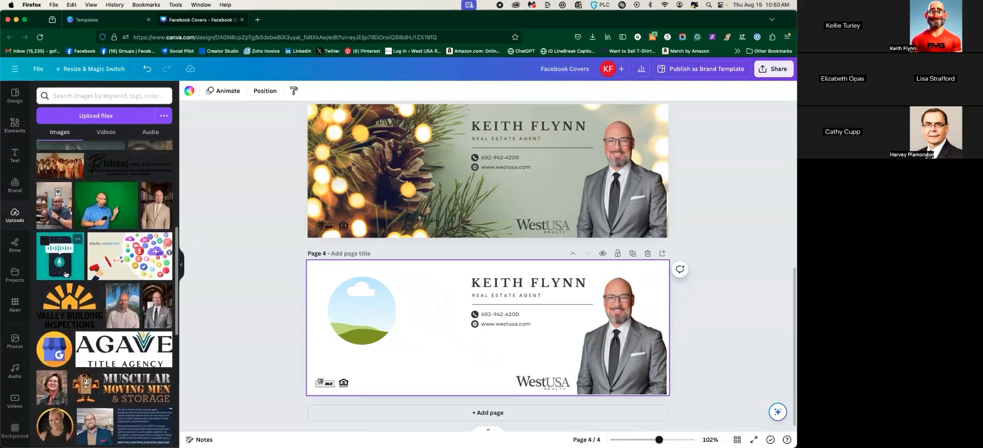
pyautogui.scroll(-2, 65, 274)
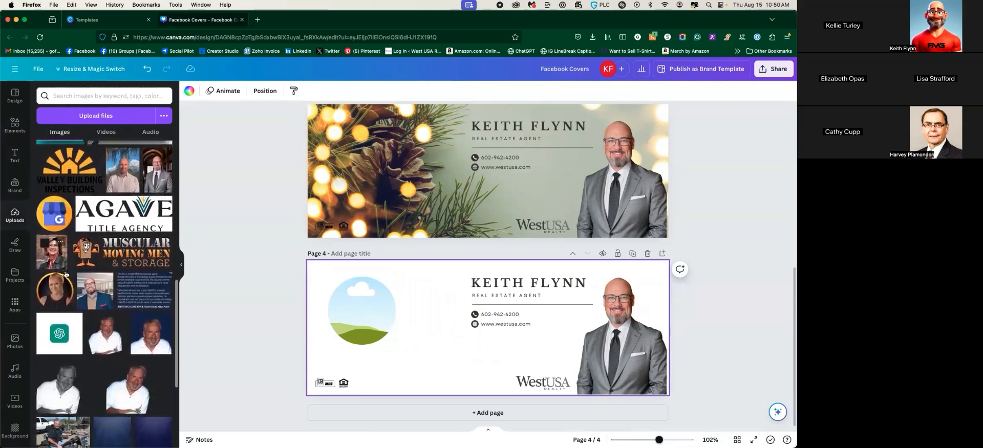
pyautogui.scroll(-2, 59, 266)
pyautogui.scroll(-2, 59, 266)
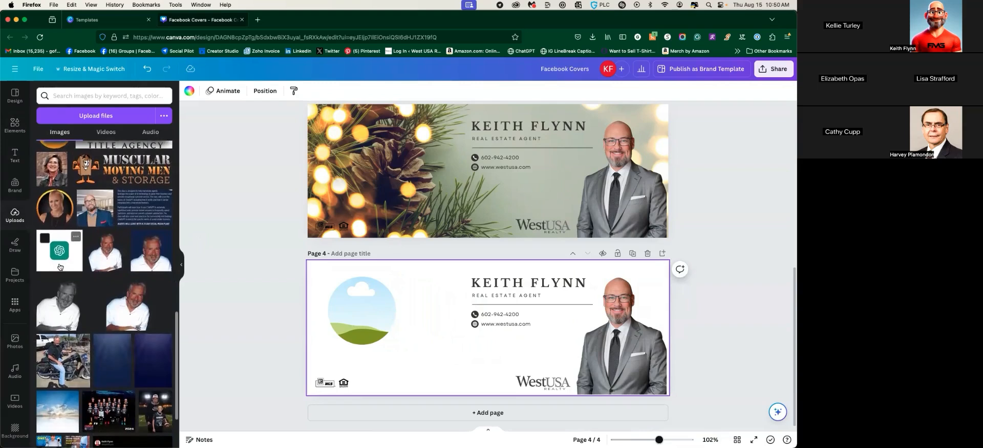
pyautogui.scroll(2, 65, 291)
pyautogui.scroll(2, 65, 292)
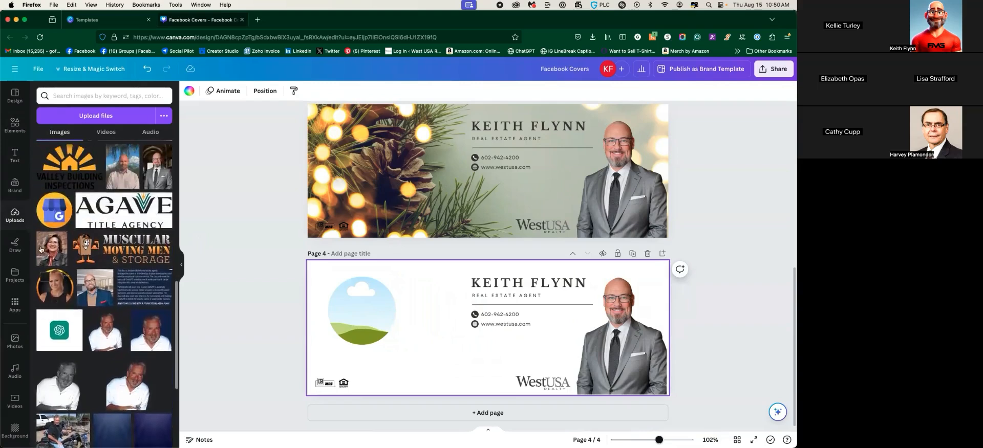
pyautogui.click(52, 246)
pyautogui.moveTo(489, 330); pyautogui.dragTo(362, 320)
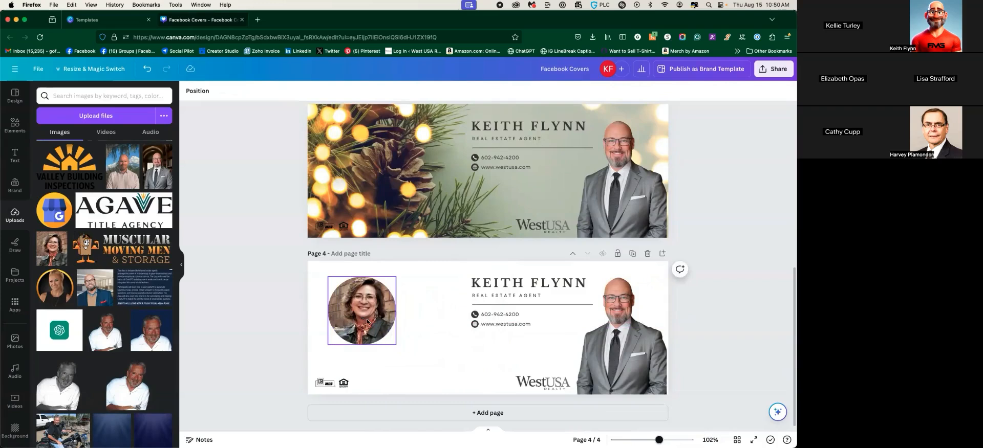
# Enlarge the photo circle to 267 × 267, adjust its crop, and move it left
pyautogui.moveTo(327, 341); pyautogui.dragTo(385, 378)
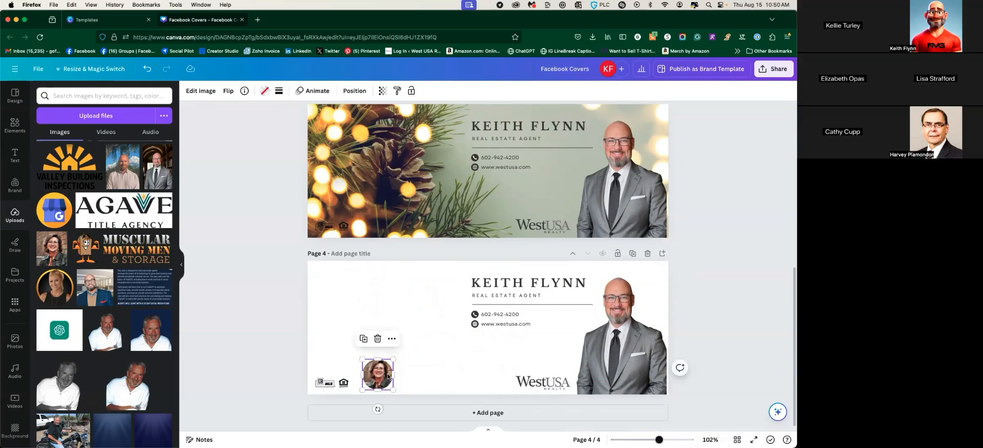
pyautogui.moveTo(393, 360); pyautogui.dragTo(488, 287)
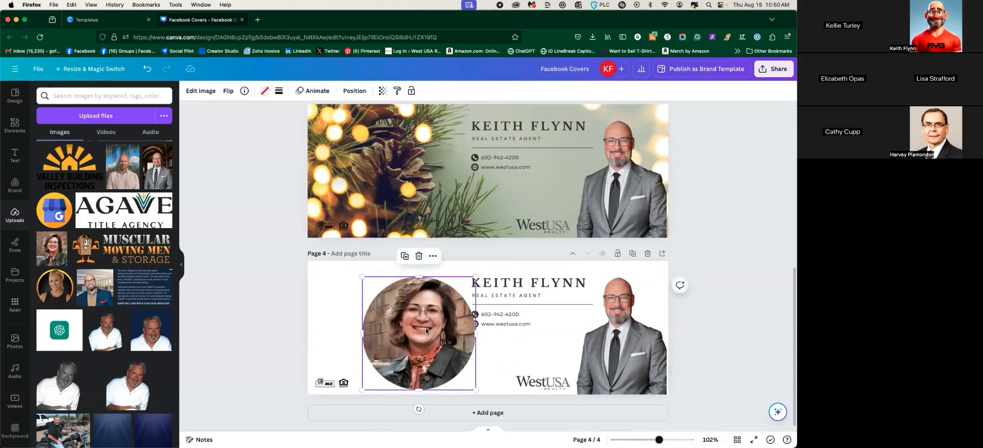
pyautogui.doubleClick(425, 328)
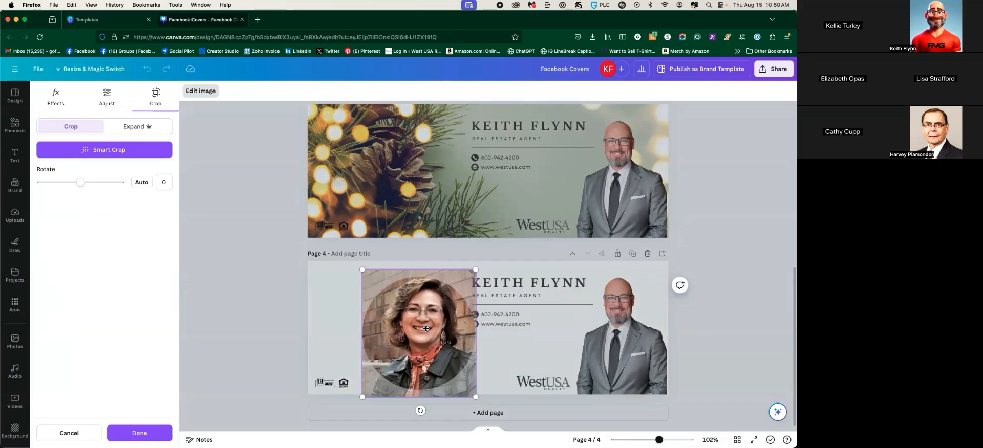
pyautogui.moveTo(424, 329); pyautogui.dragTo(383, 315)
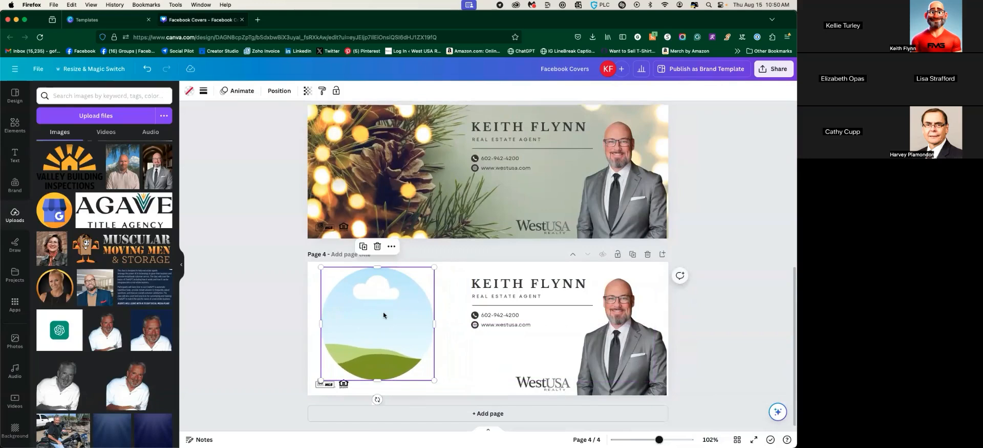
# Replace the circle's image with the group photo and shift its crop slightly right
pyautogui.scroll(-3, 85, 272)
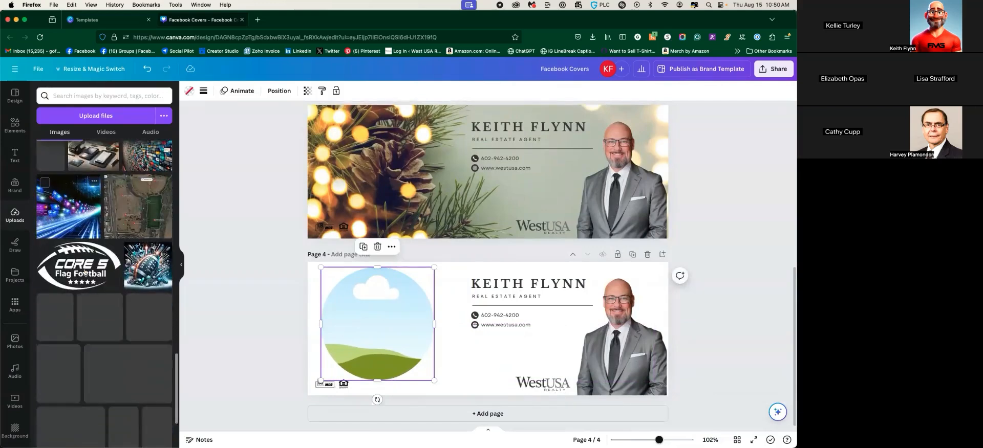
pyautogui.scroll(-20, 84, 272)
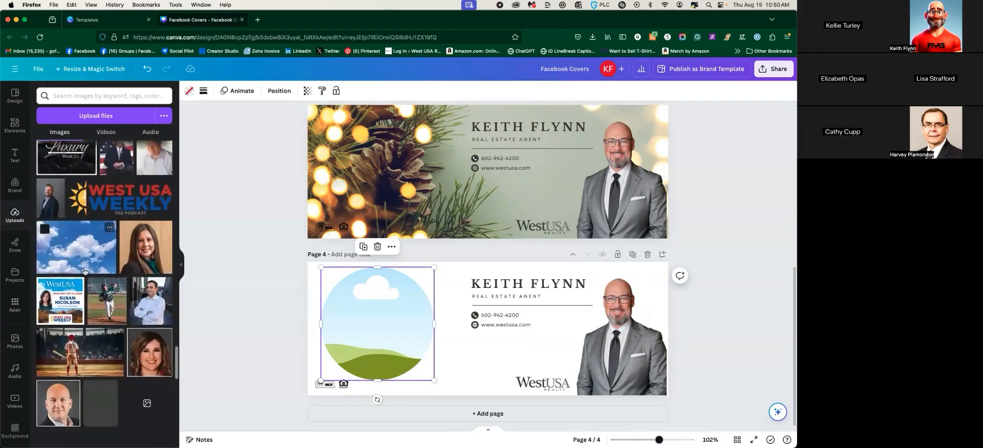
pyautogui.scroll(-20, 85, 272)
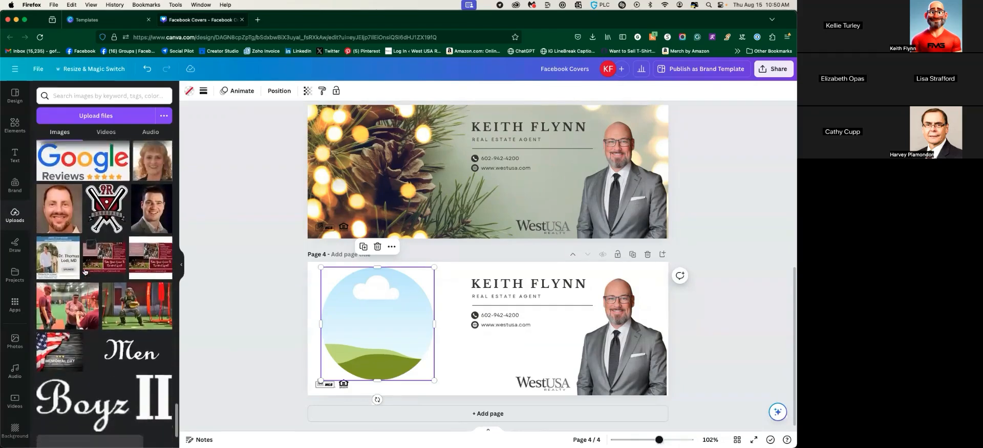
pyautogui.scroll(-20, 85, 272)
pyautogui.scroll(-15, 82, 261)
pyautogui.scroll(10, 84, 269)
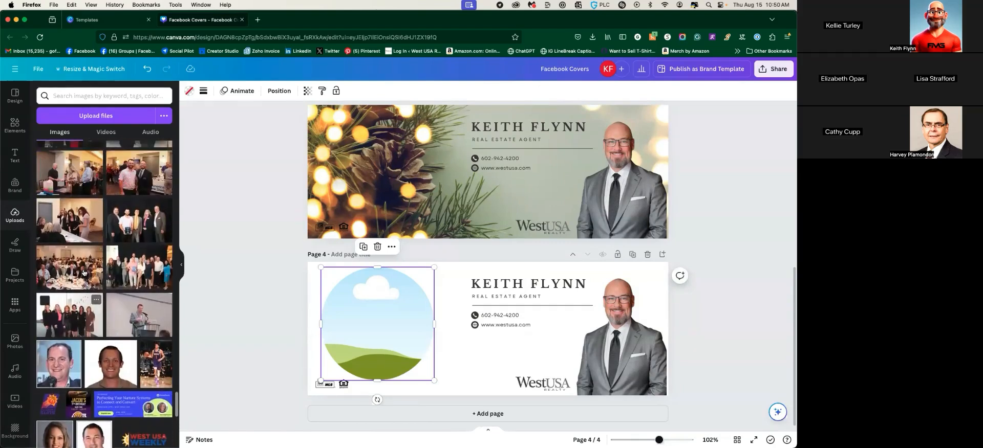
pyautogui.moveTo(128, 230); pyautogui.dragTo(388, 324)
pyautogui.doubleClick(385, 324)
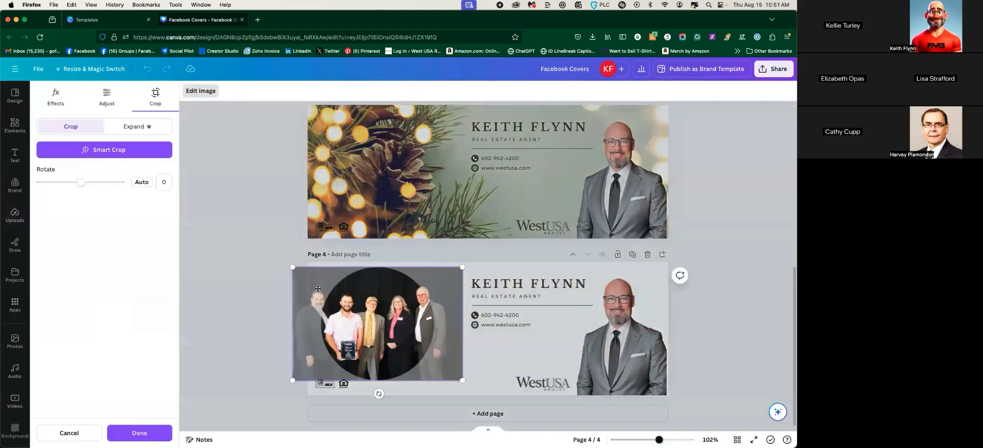
pyautogui.moveTo(370, 336)
pyautogui.mouseDown()
pyautogui.moveTo(385, 337)
pyautogui.moveTo(364, 333)
pyautogui.mouseUp()
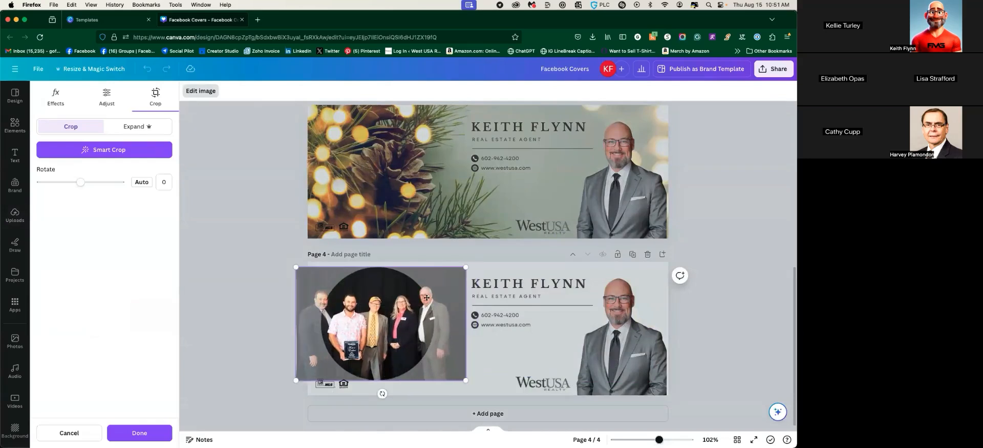
pyautogui.click(520, 346)
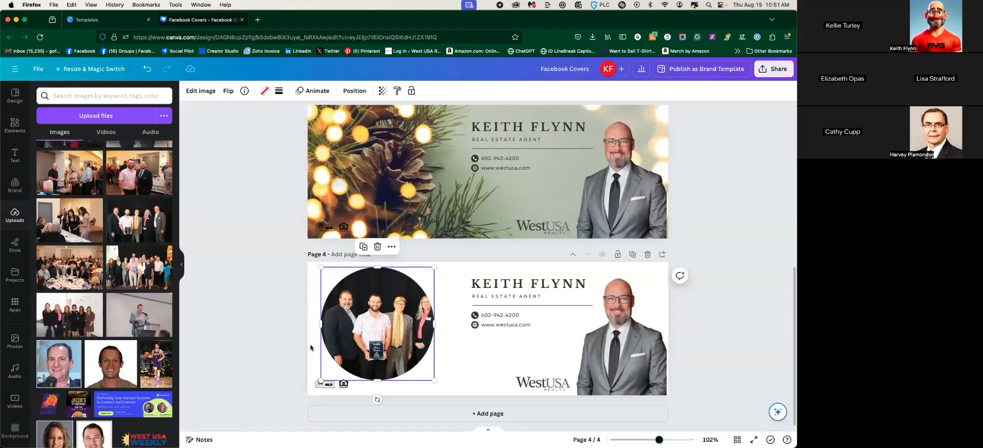
# Shrink the circle photo to 254 × 254 and settle it slightly lower on the left
pyautogui.moveTo(434, 267); pyautogui.dragTo(376, 300)
pyautogui.click(416, 305)
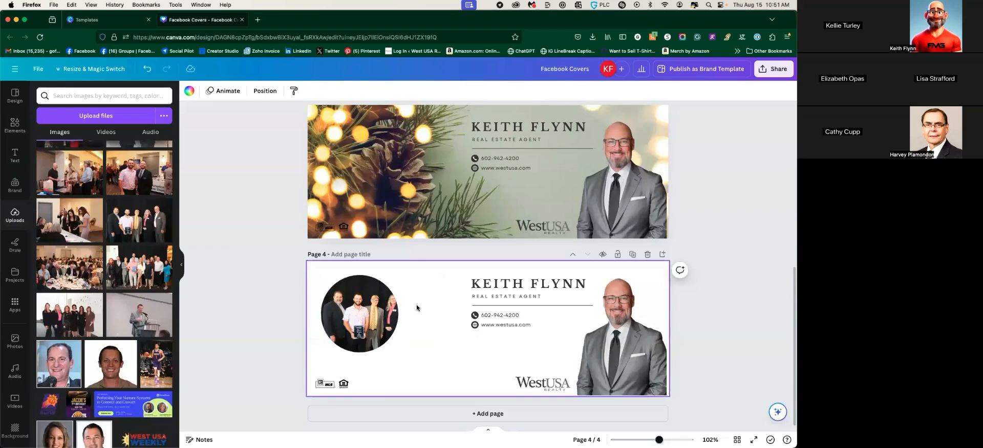
pyautogui.doubleClick(384, 308)
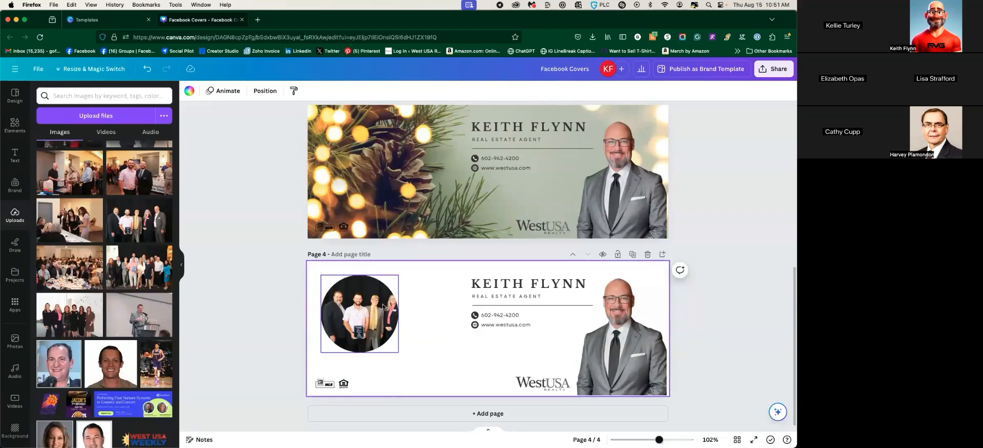
# Delete the circle photo and place two square frames on page 4's left, the second lower and beside the first
pyautogui.press('Delete')
pyautogui.press('Delete')
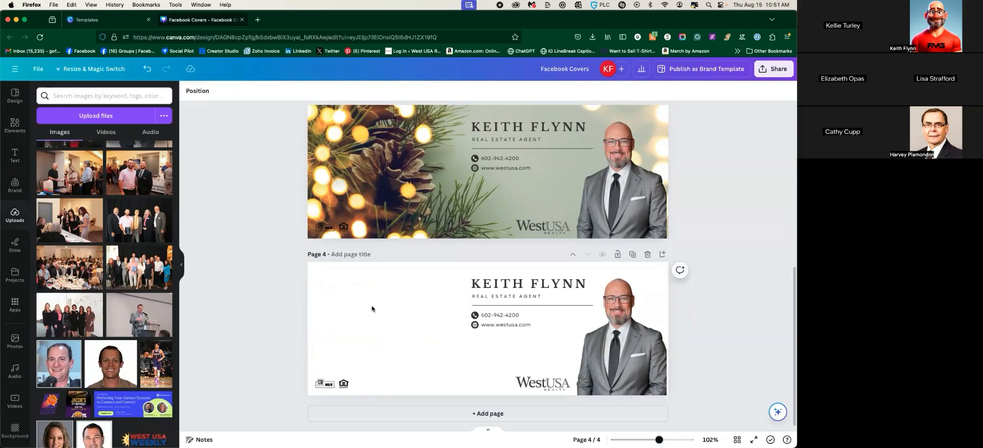
pyautogui.click(15, 125)
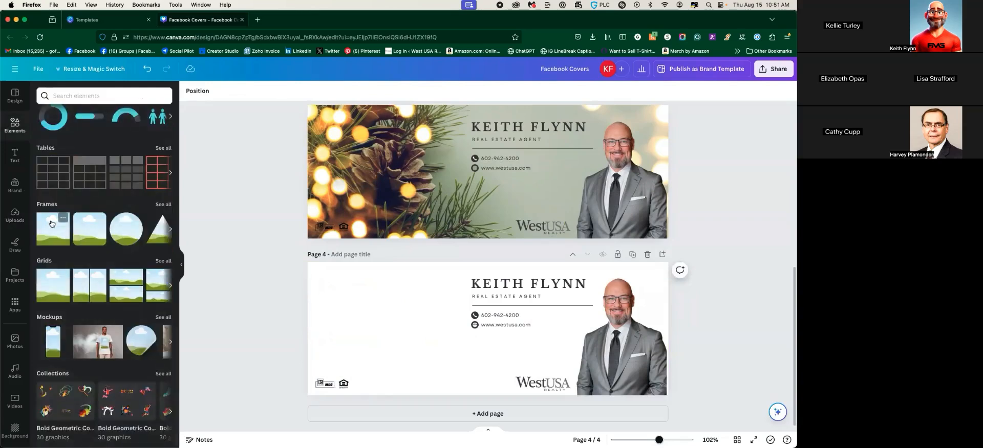
pyautogui.click(61, 235)
pyautogui.moveTo(490, 313); pyautogui.dragTo(359, 290)
pyautogui.moveTo(394, 342); pyautogui.dragTo(410, 358)
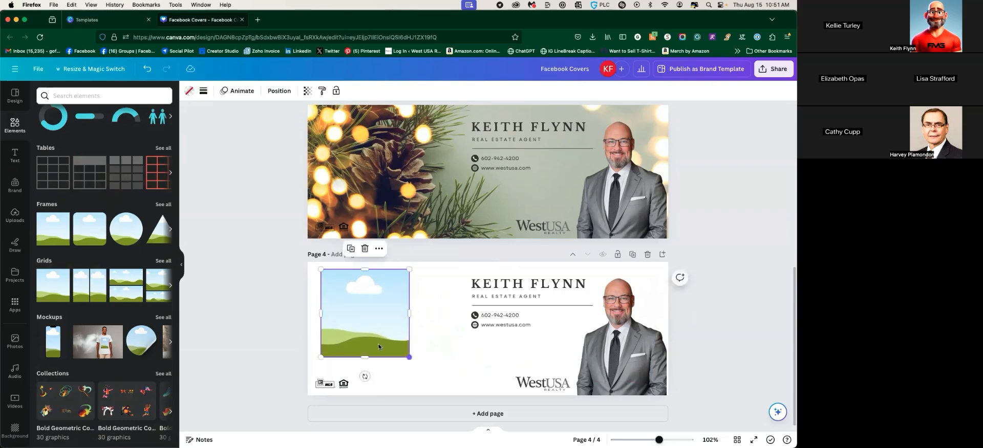
pyautogui.click(59, 244)
pyautogui.moveTo(477, 331); pyautogui.dragTo(421, 354)
pyautogui.click(357, 293)
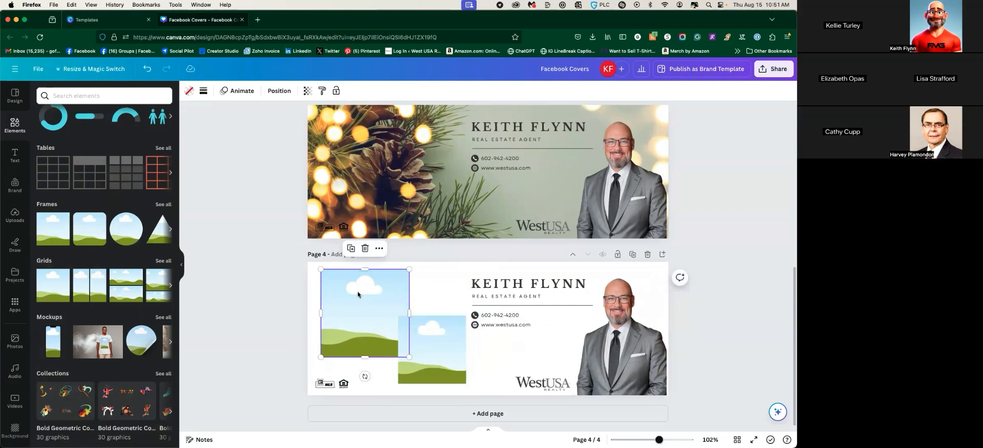
# Search the uploaded images for 'ho' to find the house photos
pyautogui.click(15, 215)
pyautogui.click(82, 95)
pyautogui.write('house')
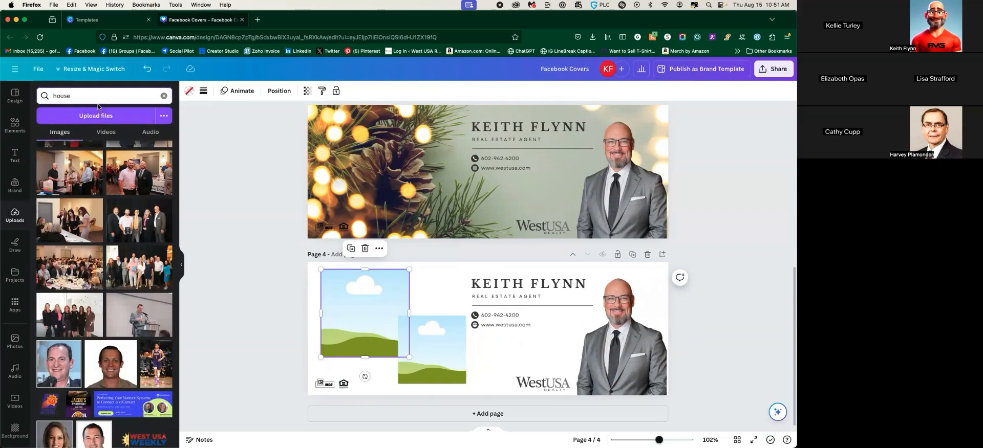
pyautogui.press('Return')
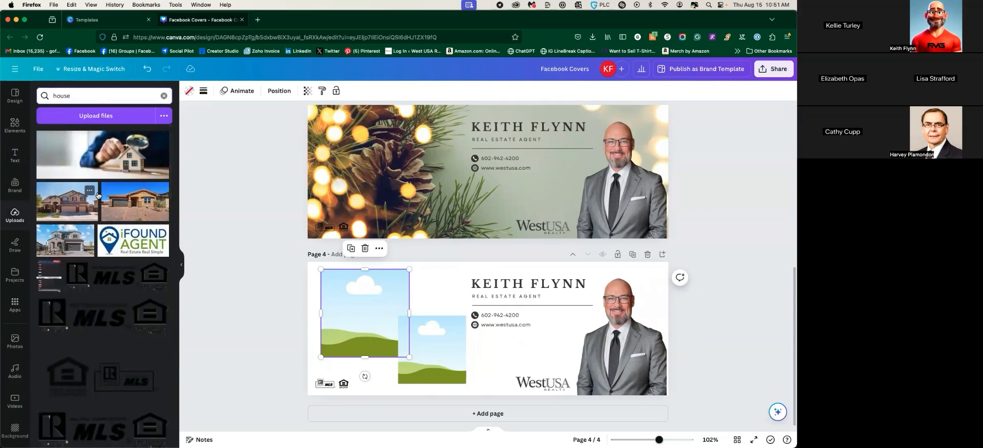
# Fill the upper-left frame with the house exterior photo, shifting its crop left
pyautogui.click(147, 206)
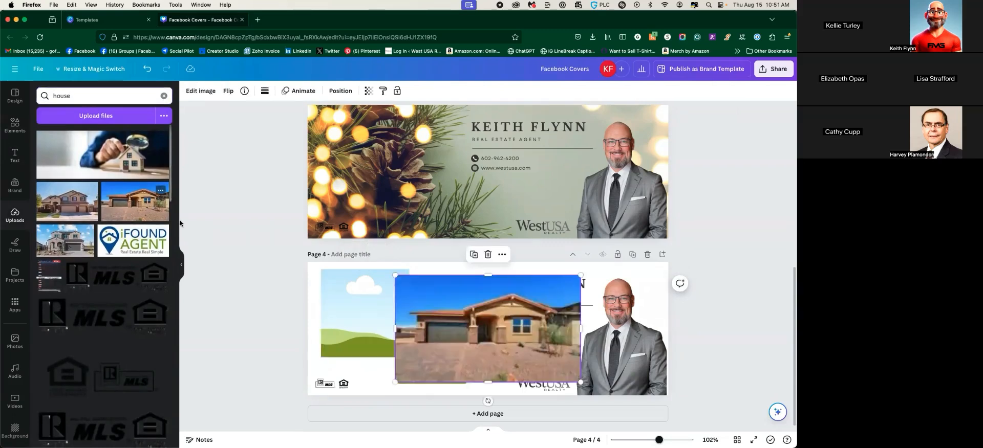
pyautogui.moveTo(502, 324); pyautogui.dragTo(367, 314)
pyautogui.doubleClick(366, 313)
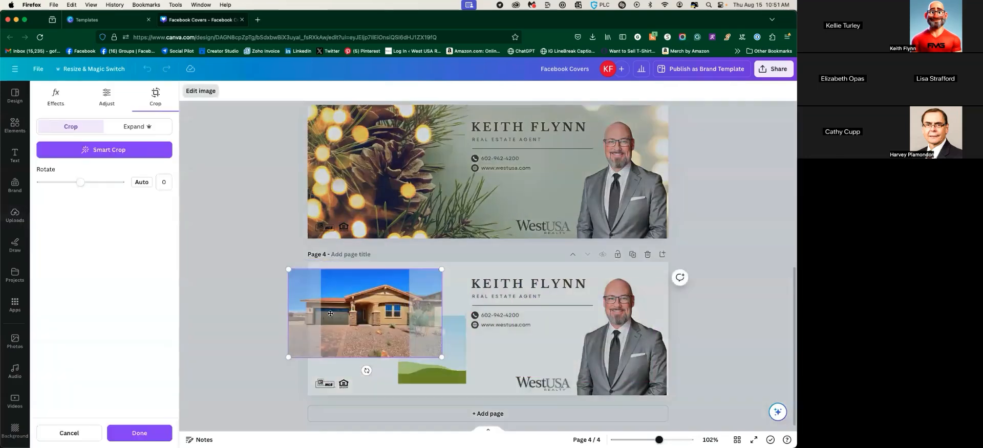
pyautogui.moveTo(363, 312)
pyautogui.mouseDown()
pyautogui.moveTo(342, 311)
pyautogui.moveTo(351, 309)
pyautogui.mouseUp()
pyautogui.press('Return')
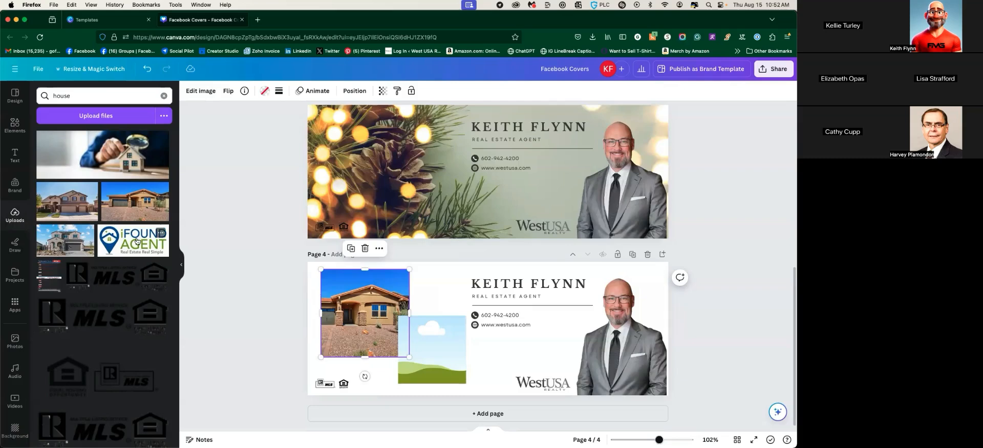
# Fill the smaller frame with the kitchen photo, sized 141 × 141 overlapping the house's lower-right corner
pyautogui.scroll(-3, 107, 258)
pyautogui.scroll(-3, 107, 258)
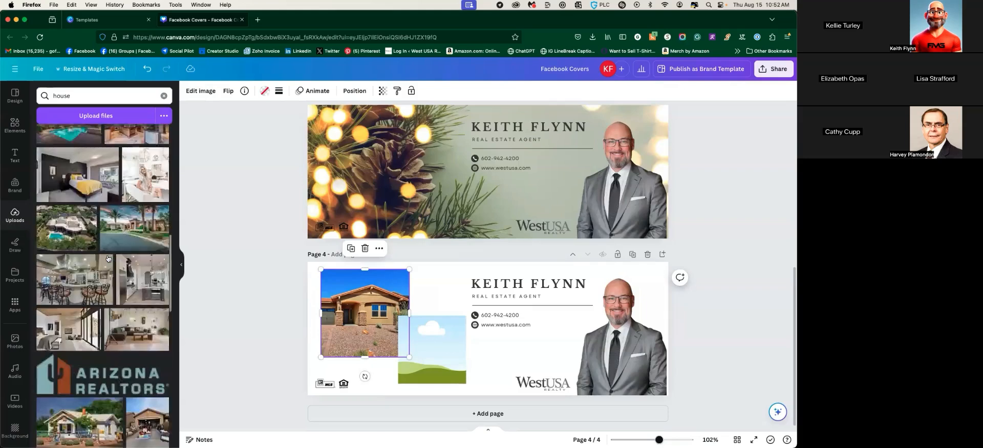
pyautogui.click(135, 244)
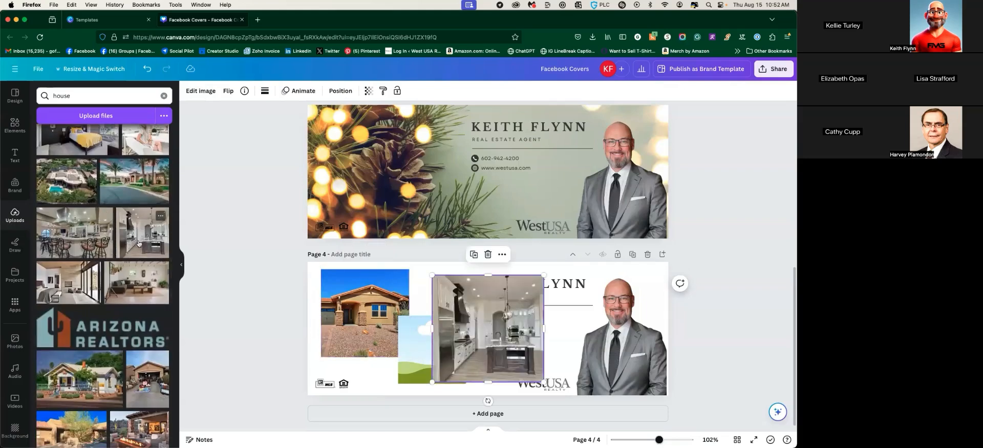
pyautogui.moveTo(493, 326); pyautogui.dragTo(428, 343)
pyautogui.doubleClick(434, 342)
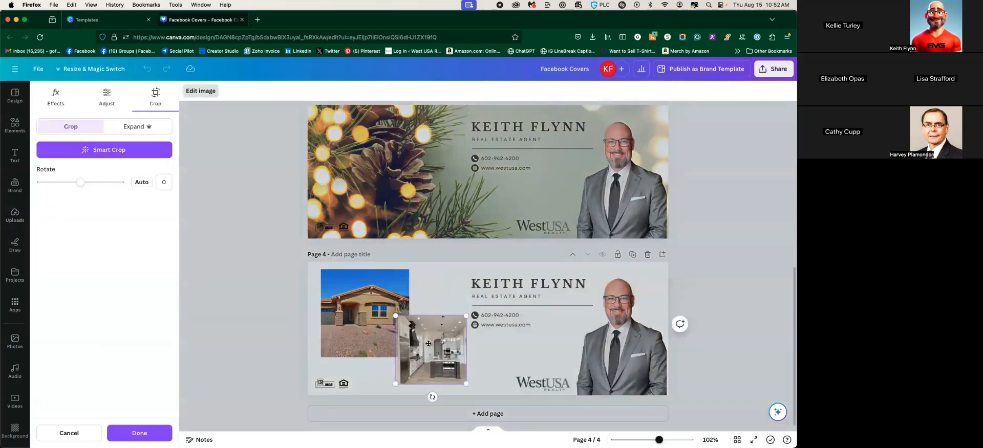
pyautogui.click(446, 296)
pyautogui.moveTo(465, 382); pyautogui.dragTo(424, 364)
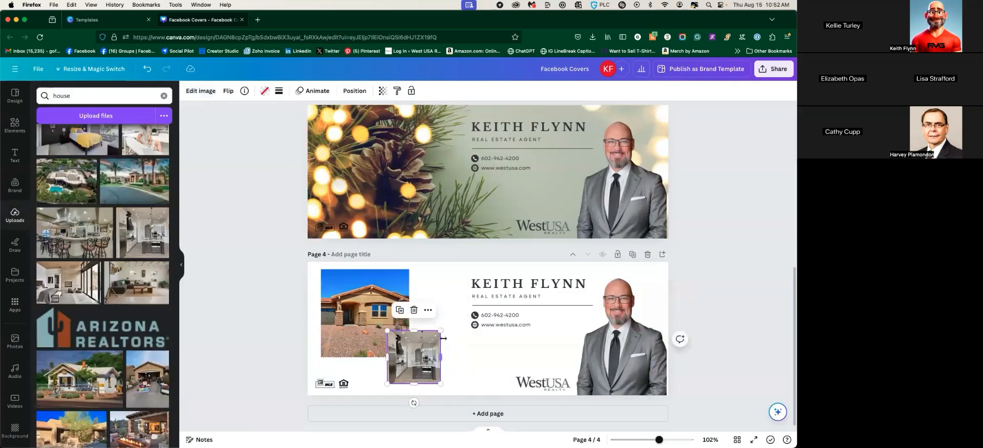
pyautogui.moveTo(441, 331); pyautogui.dragTo(453, 321)
pyautogui.moveTo(445, 355); pyautogui.dragTo(445, 356)
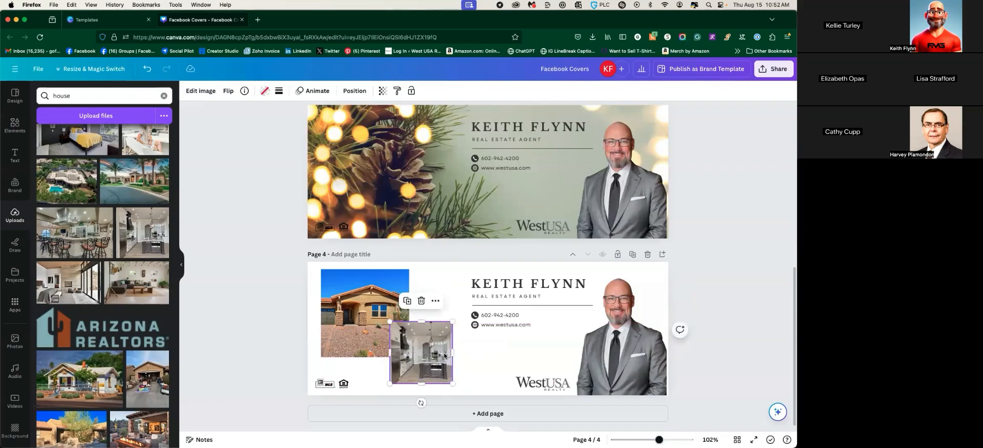
pyautogui.click(425, 266)
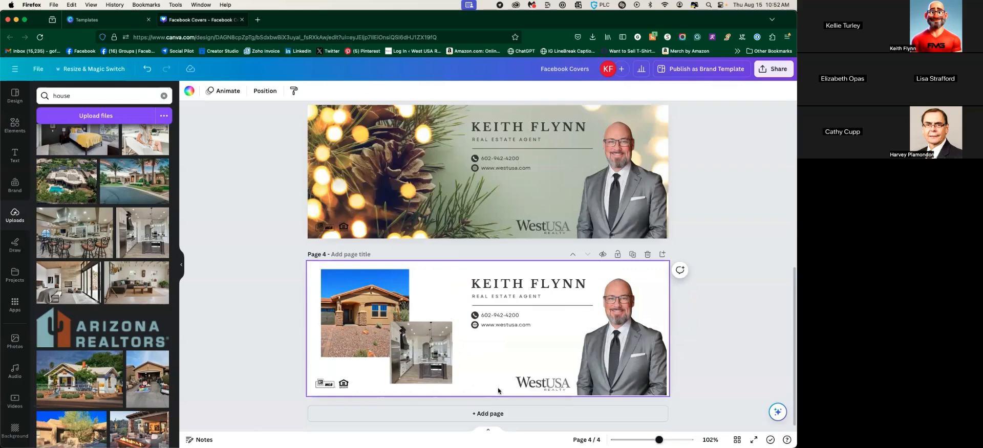
# Give page 4 a soft grey marble background
pyautogui.scroll(-3, 15, 387)
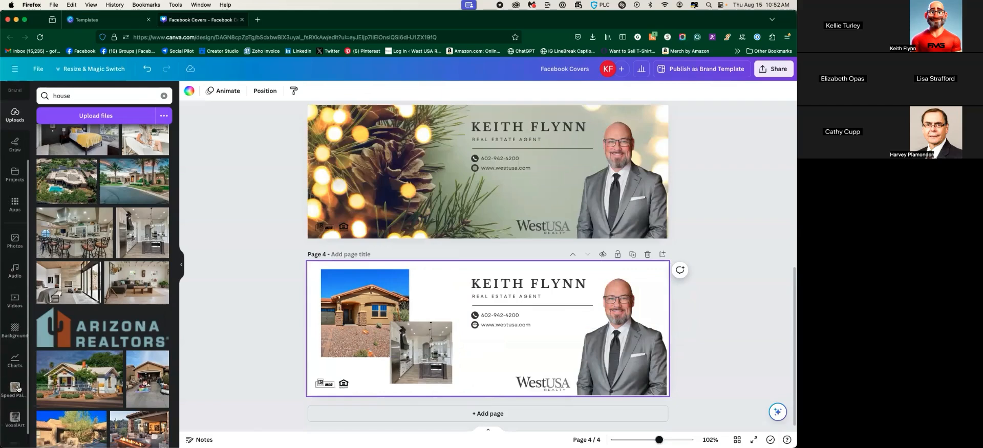
pyautogui.click(15, 330)
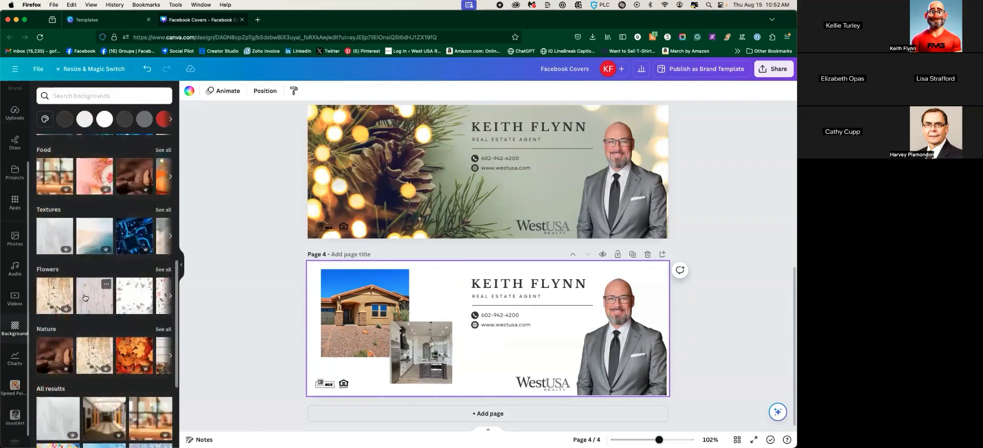
pyautogui.scroll(-3, 85, 279)
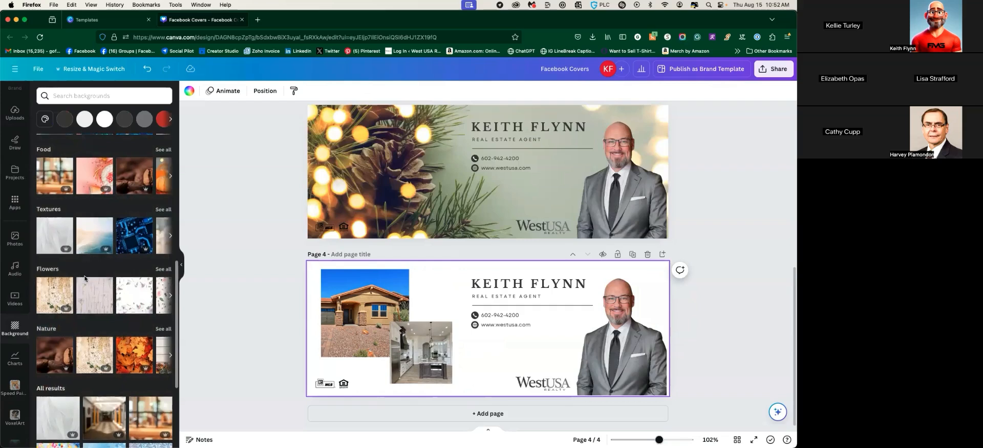
pyautogui.scroll(-1, 86, 333)
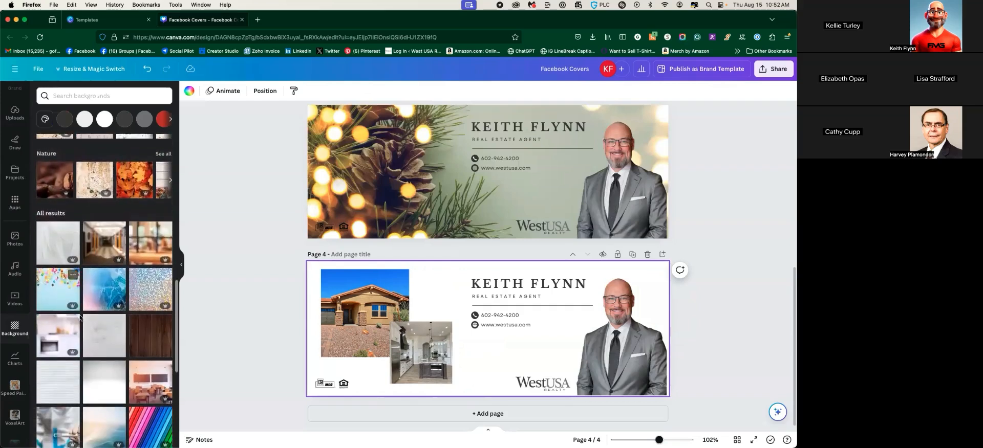
pyautogui.click(117, 320)
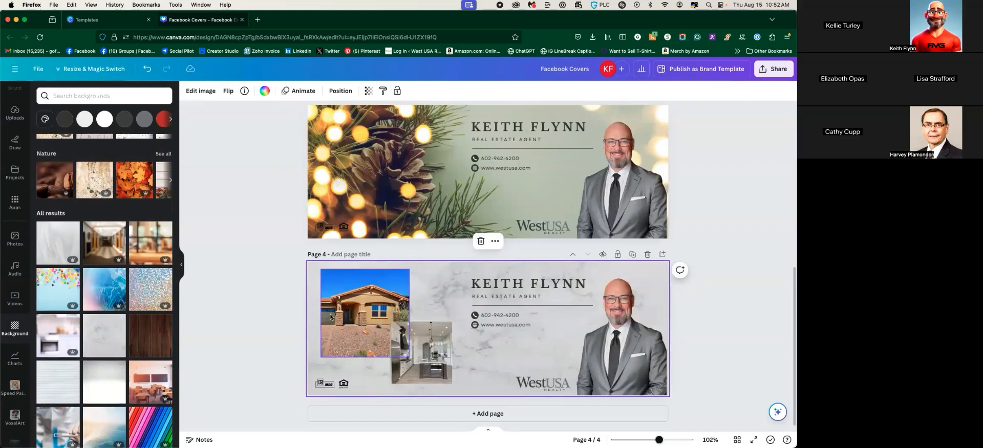
pyautogui.click(250, 314)
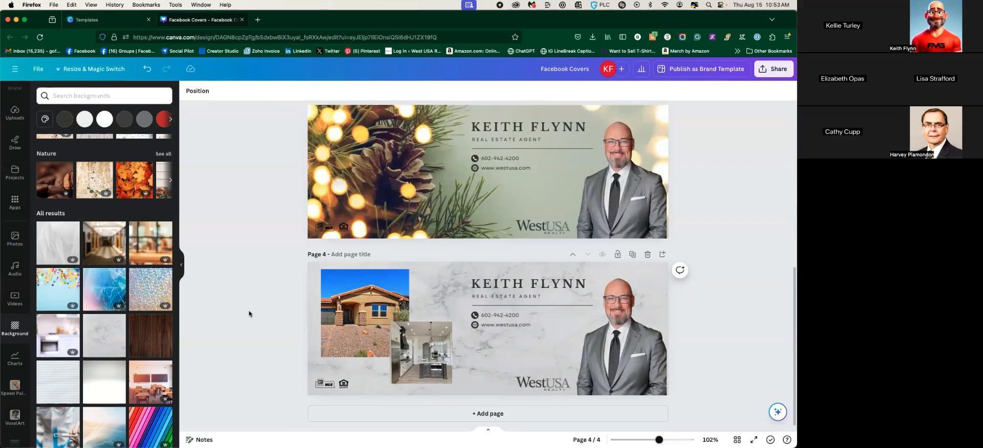
# Nudge the house photo and then the kitchen photo a few pixels lower so they overlap neatly
pyautogui.moveTo(339, 308); pyautogui.dragTo(339, 314)
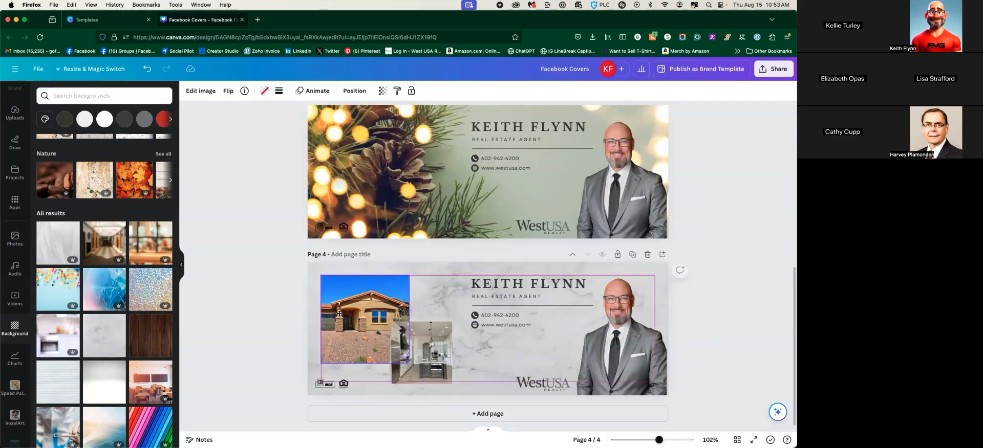
pyautogui.click(436, 358)
pyautogui.moveTo(436, 357); pyautogui.dragTo(439, 360)
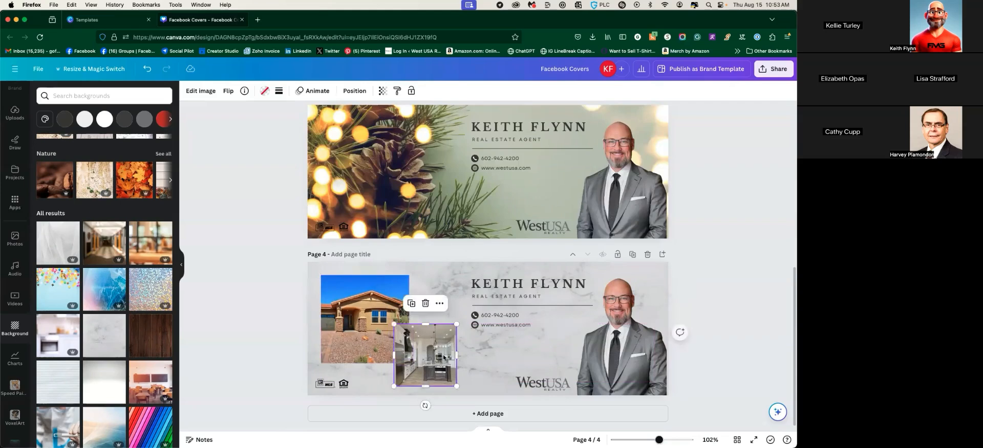
pyautogui.click(264, 252)
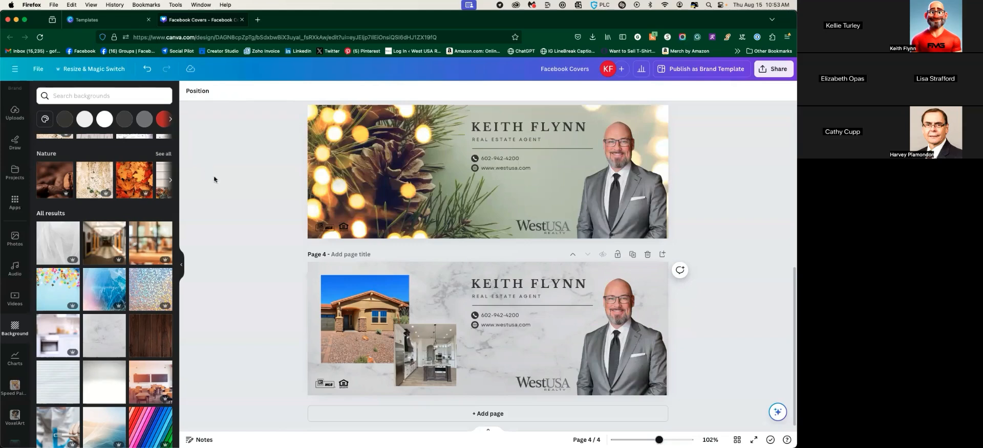
# Close the Templates tab, go to Canva Home via the main menu, and reopen Facebook Covers
pyautogui.click(148, 20)
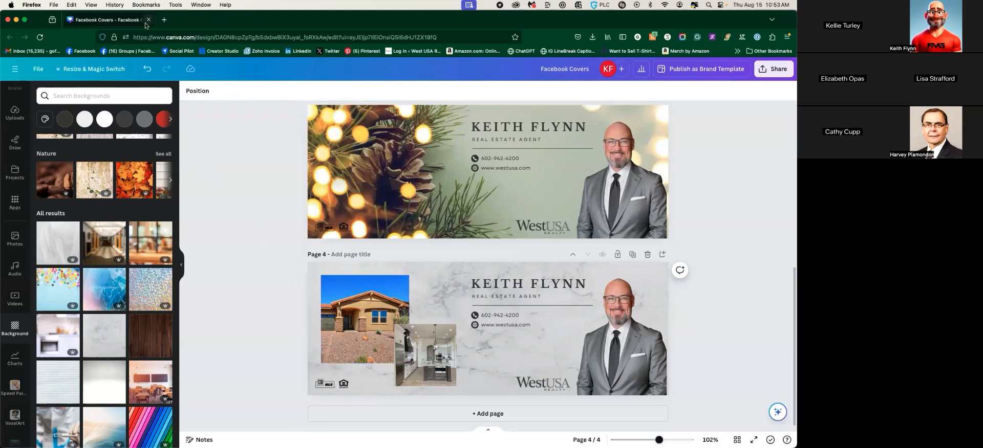
pyautogui.click(37, 69)
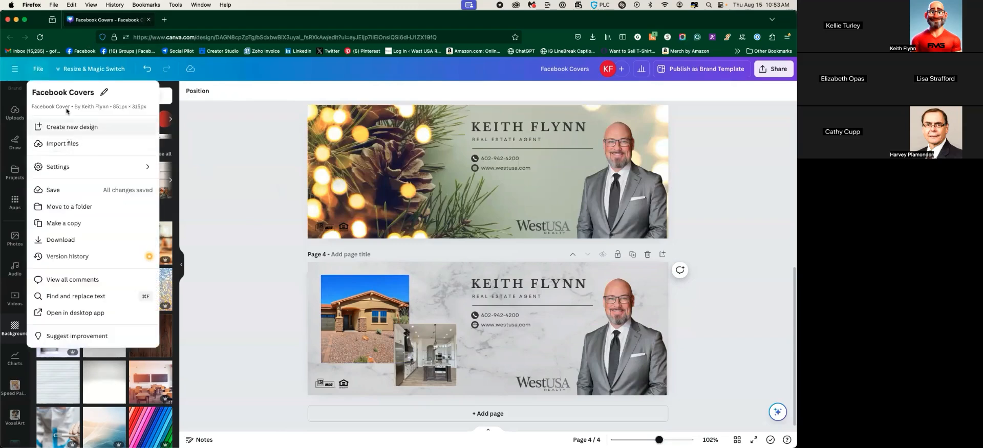
pyautogui.click(15, 69)
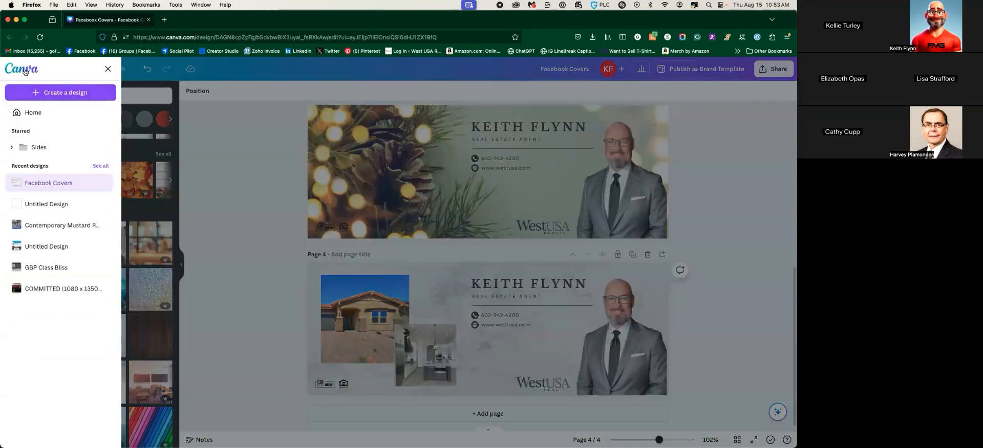
pyautogui.click(28, 73)
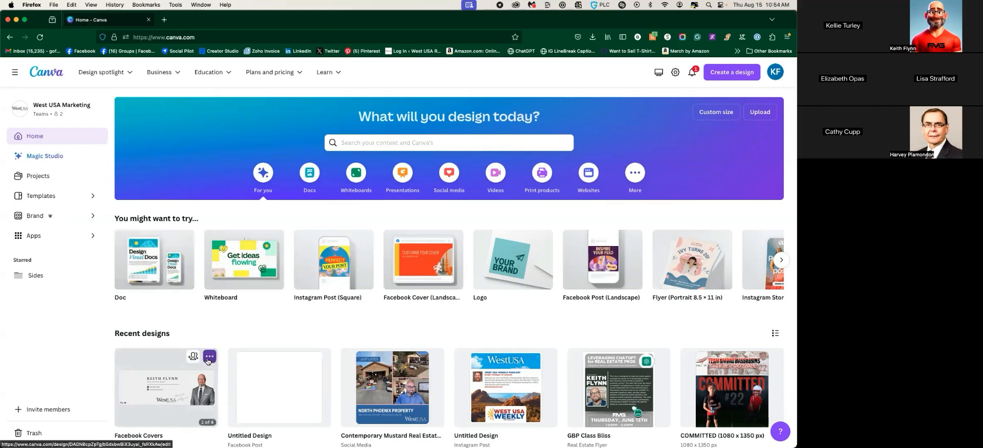
pyautogui.click(182, 382)
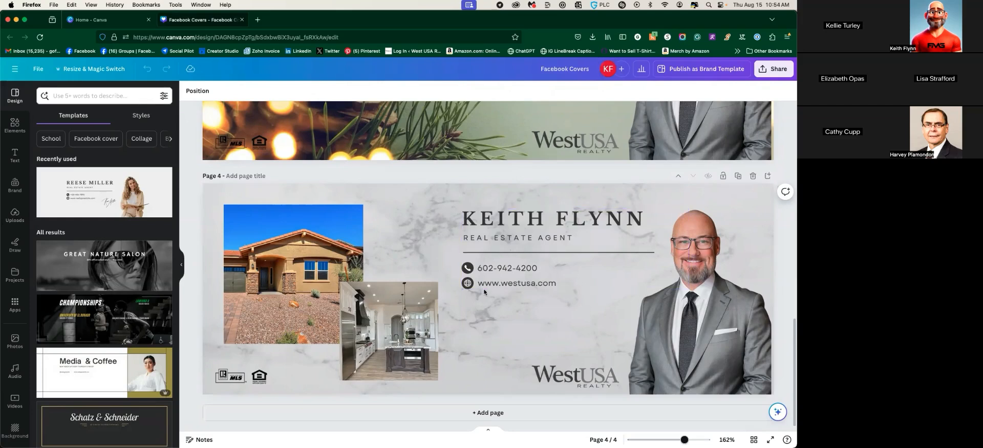
# In Resize, search 'instagram' and choose the Instagram Post (Square) 1080 × 1080 size
pyautogui.click(355, 195)
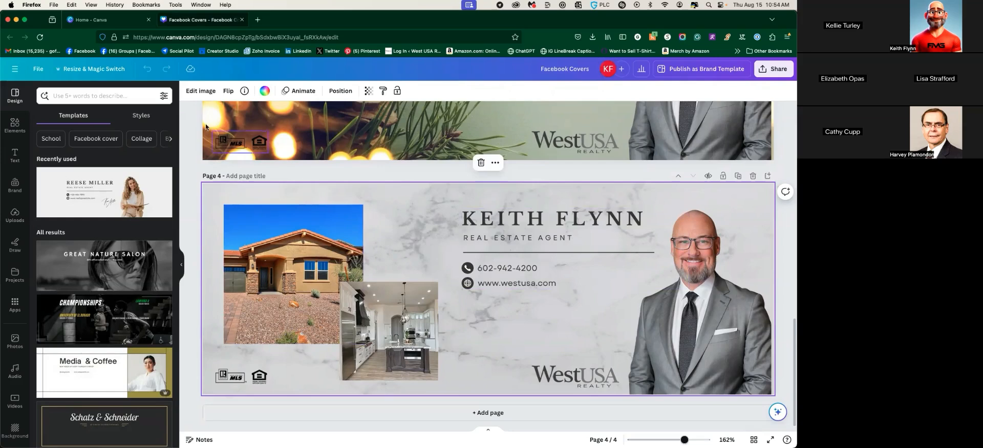
pyautogui.click(78, 73)
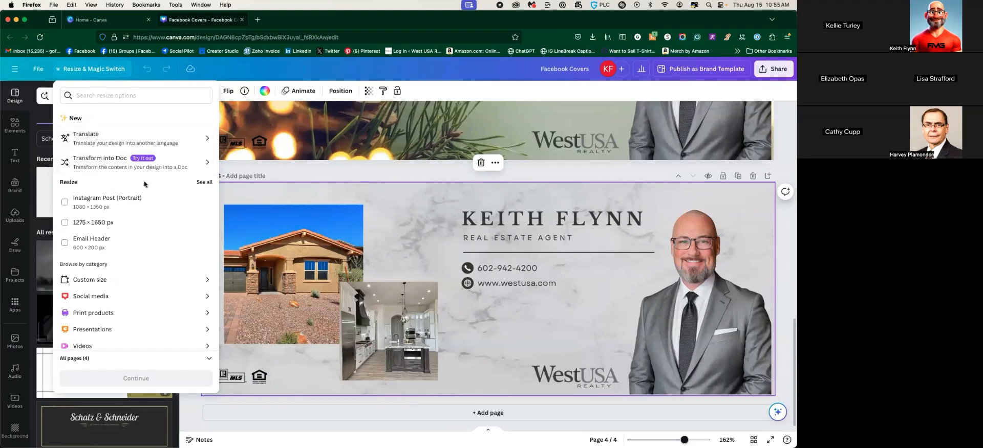
pyautogui.scroll(-2, 117, 292)
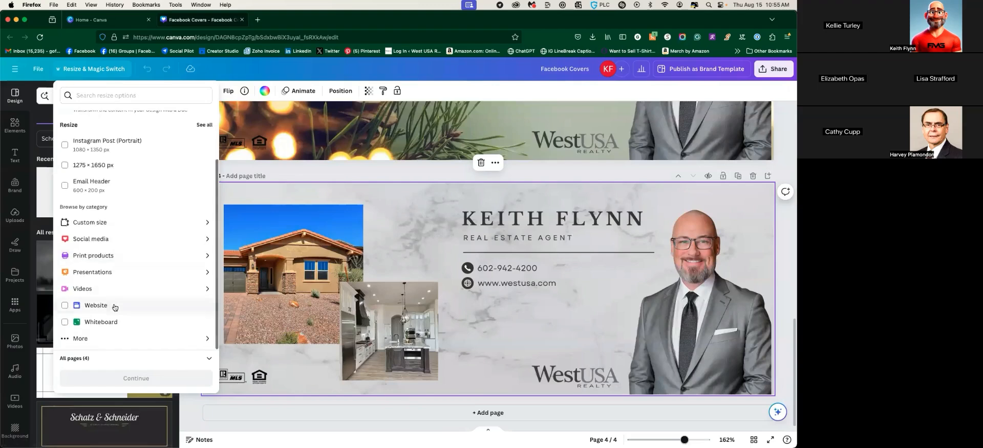
pyautogui.scroll(2, 197, 209)
pyautogui.click(117, 96)
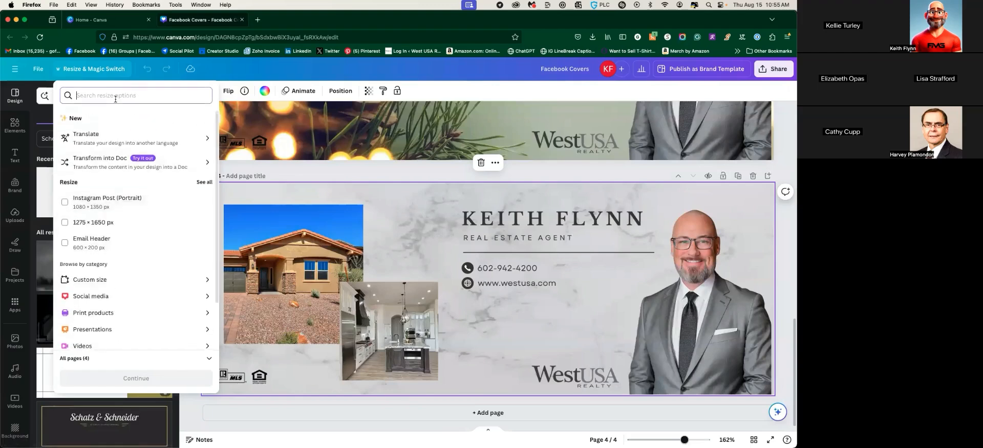
pyautogui.write('instagram')
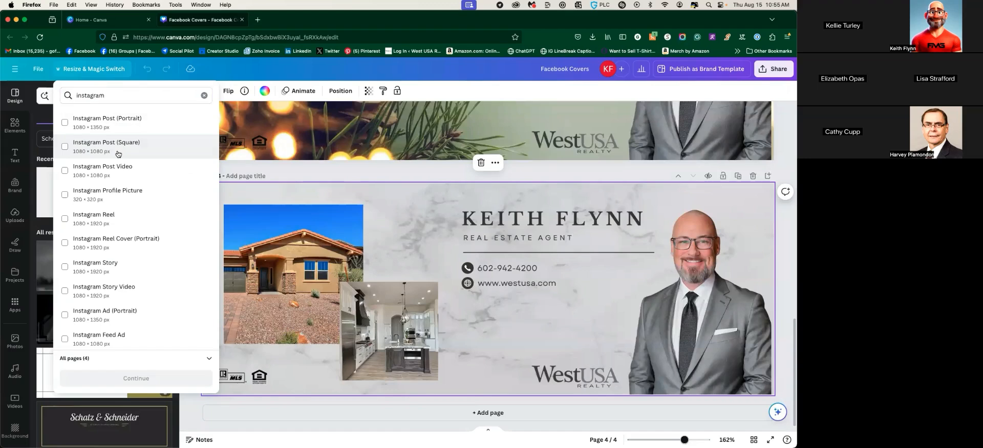
pyautogui.click(118, 154)
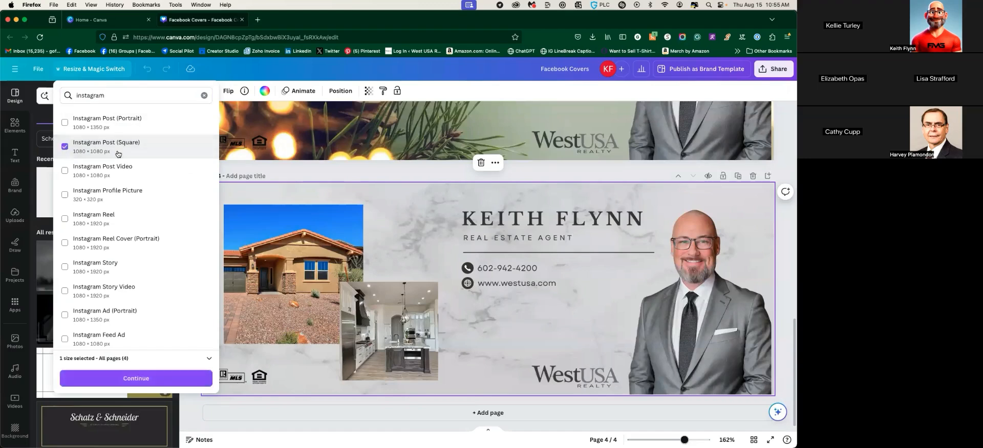
# Preview the resized pages, create the Instagram Post copy, and open it
pyautogui.click(131, 378)
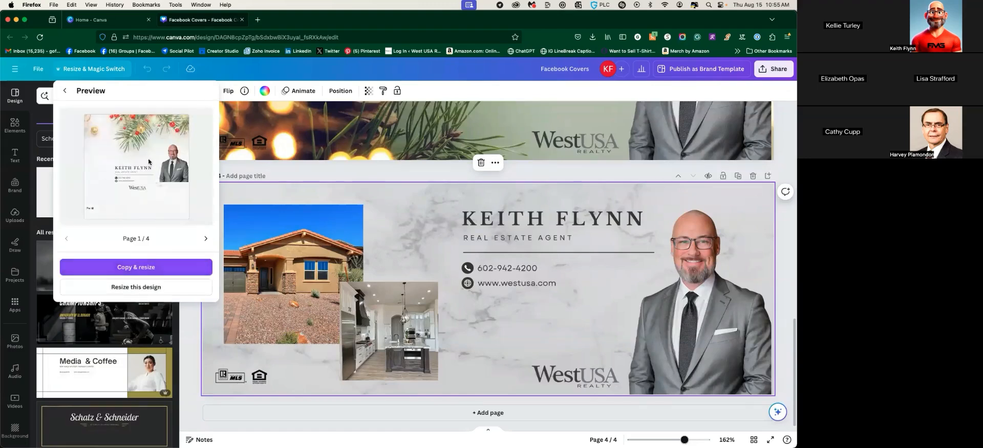
pyautogui.click(205, 239)
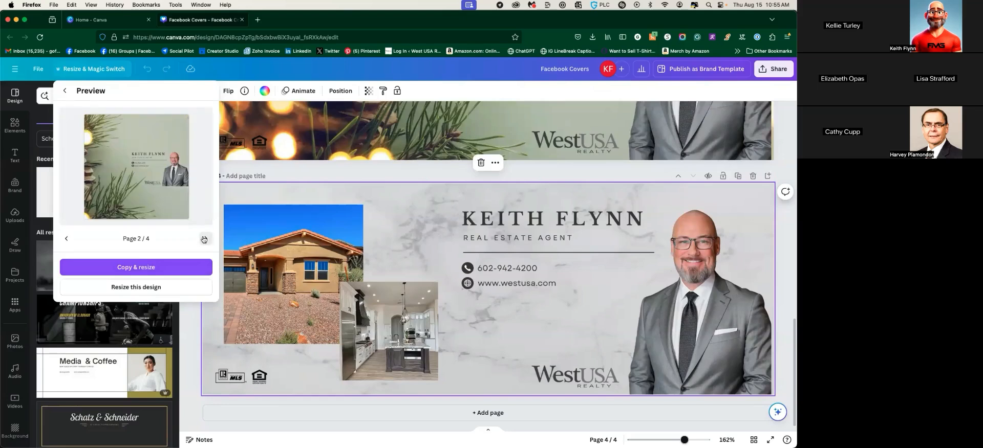
pyautogui.click(204, 239)
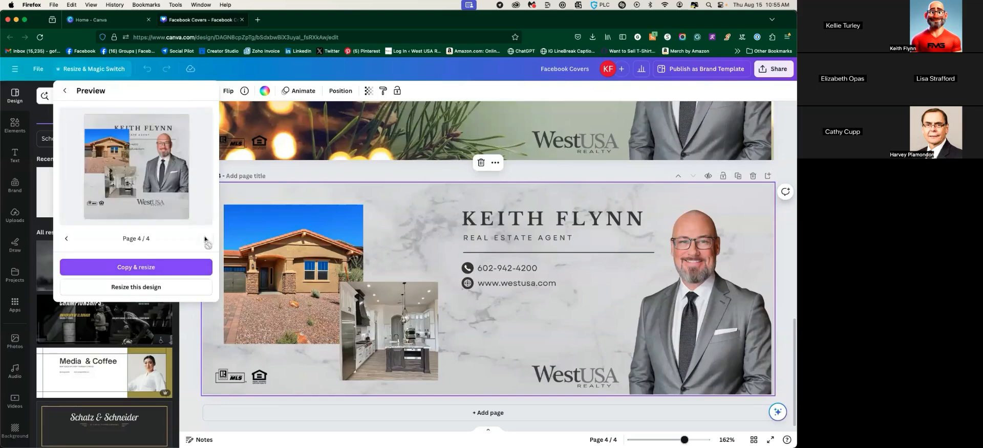
pyautogui.click(136, 267)
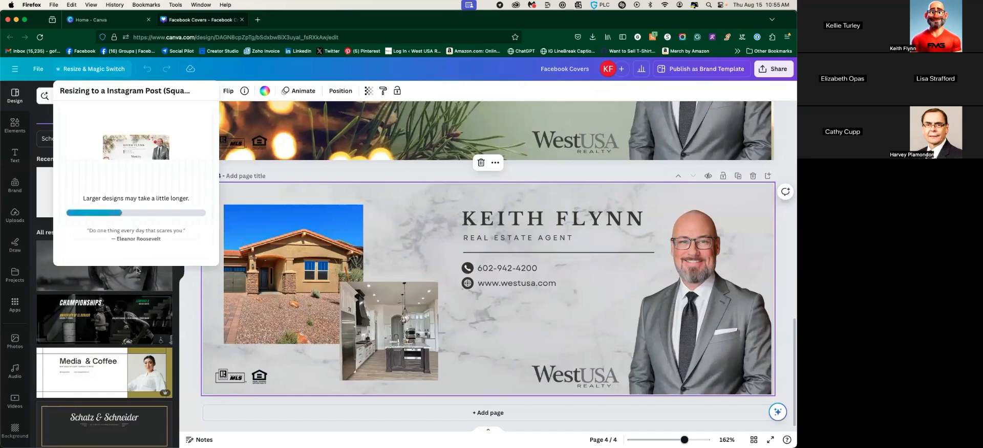
pyautogui.click(136, 166)
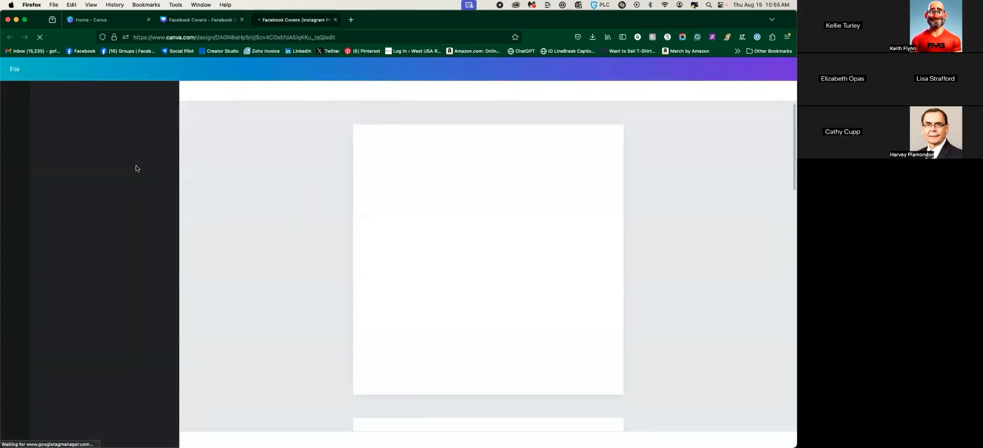
# Glance at the original Facebook Covers design, then return to page 4 of the Instagram Post copy
pyautogui.click(215, 22)
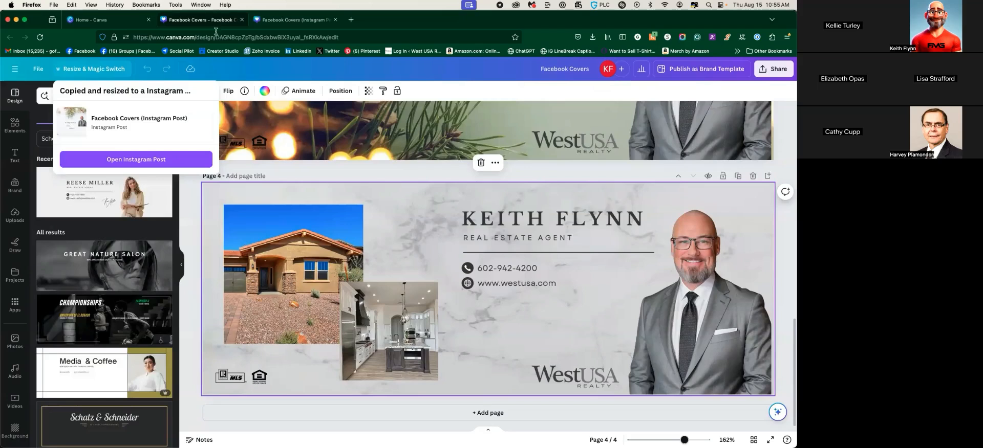
pyautogui.click(307, 21)
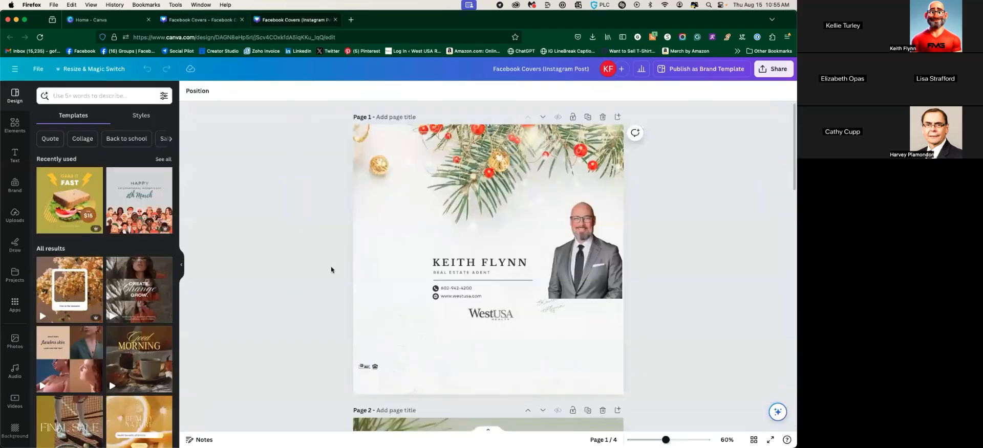
pyautogui.scroll(-15, 330, 270)
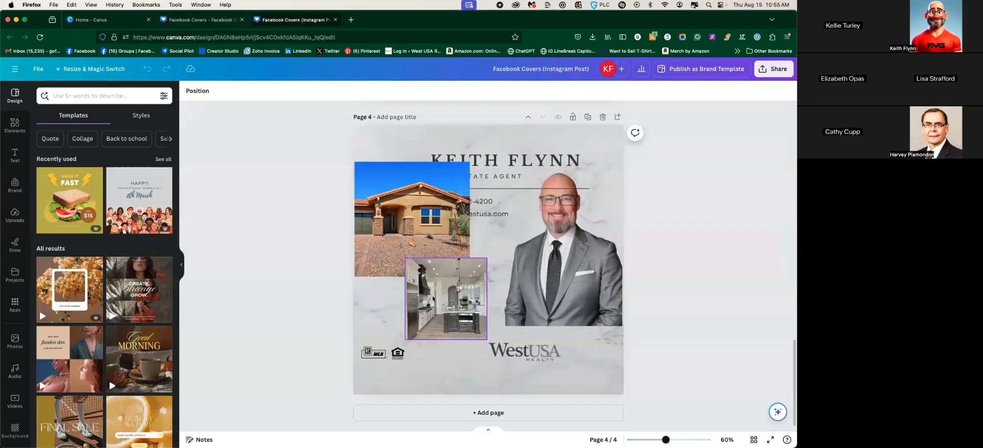
# Line up the MLS, equal-housing and WestUSA logos along the bottom, with the portrait bottom right
pyautogui.click(453, 294)
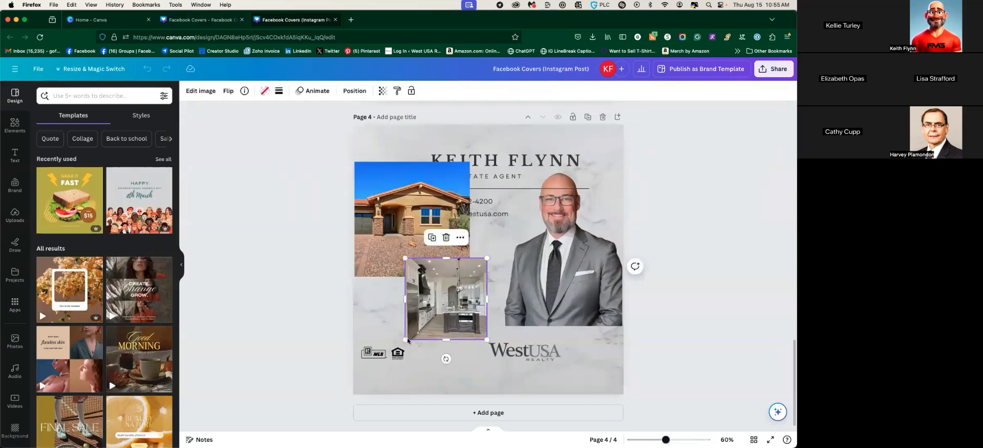
pyautogui.click(379, 353)
pyautogui.moveTo(379, 354); pyautogui.dragTo(384, 377)
pyautogui.click(520, 357)
pyautogui.moveTo(521, 357); pyautogui.dragTo(488, 381)
pyautogui.moveTo(558, 258); pyautogui.dragTo(560, 326)
pyautogui.moveTo(476, 380); pyautogui.dragTo(449, 382)
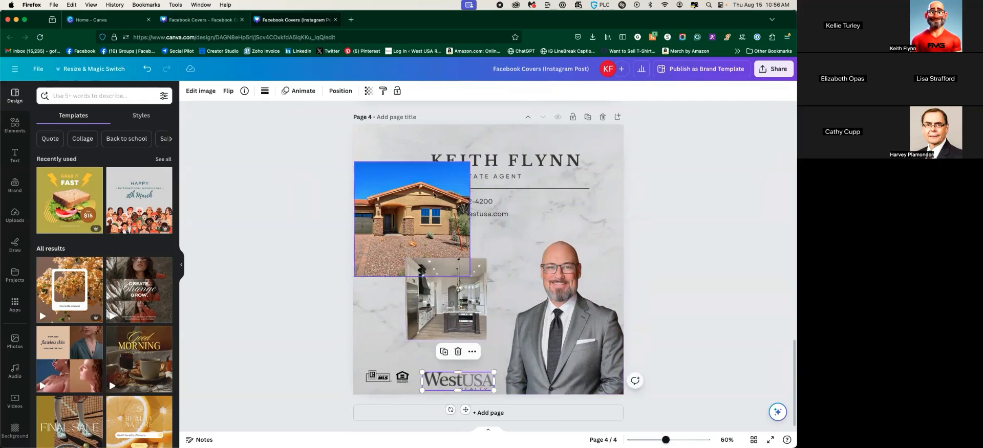
# Move the house photo to the top left with the kitchen photo overlapping below it
pyautogui.moveTo(427, 190)
pyautogui.mouseDown()
pyautogui.moveTo(435, 195)
pyautogui.moveTo(424, 181)
pyautogui.mouseUp()
pyautogui.moveTo(447, 280); pyautogui.dragTo(458, 254)
pyautogui.click(523, 162)
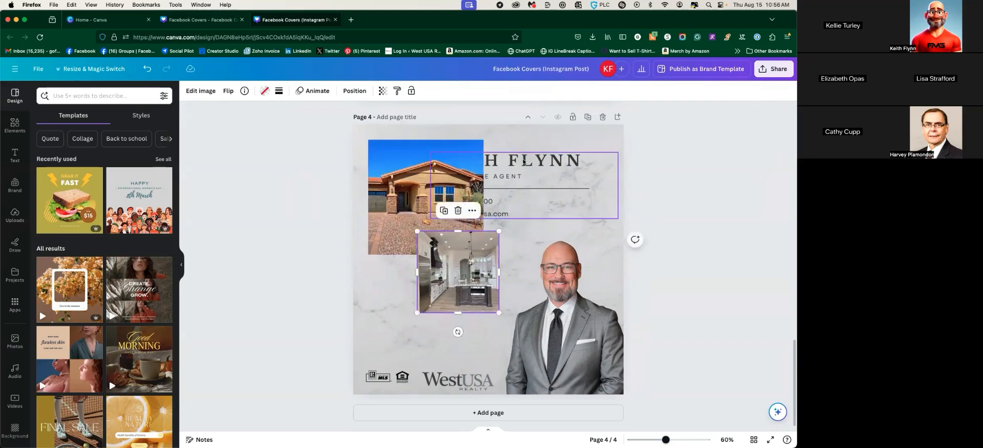
pyautogui.doubleClick(523, 162)
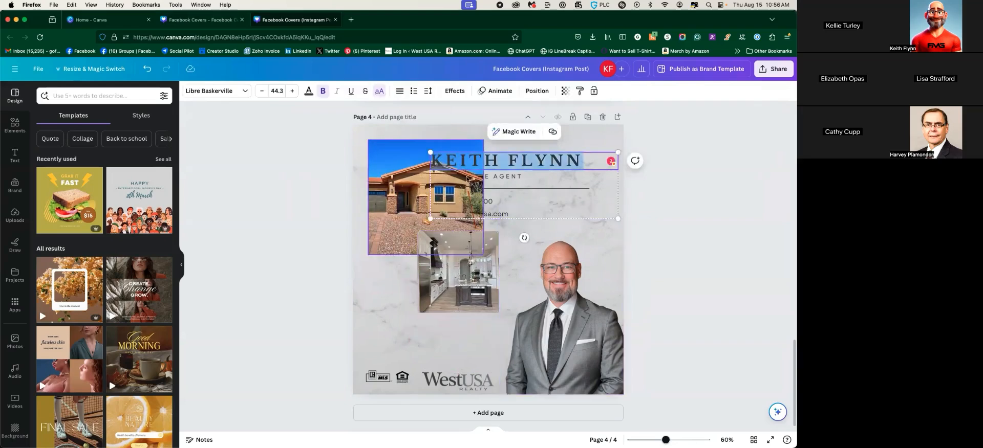
pyautogui.click(408, 173)
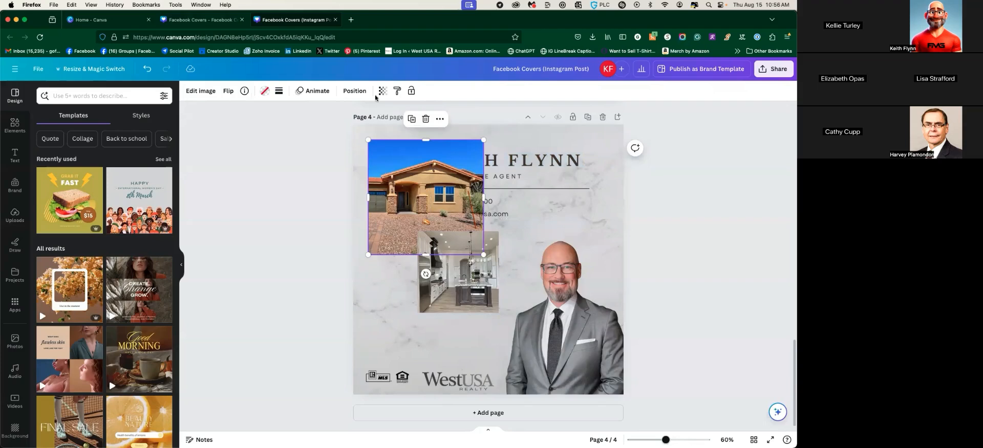
pyautogui.click(355, 91)
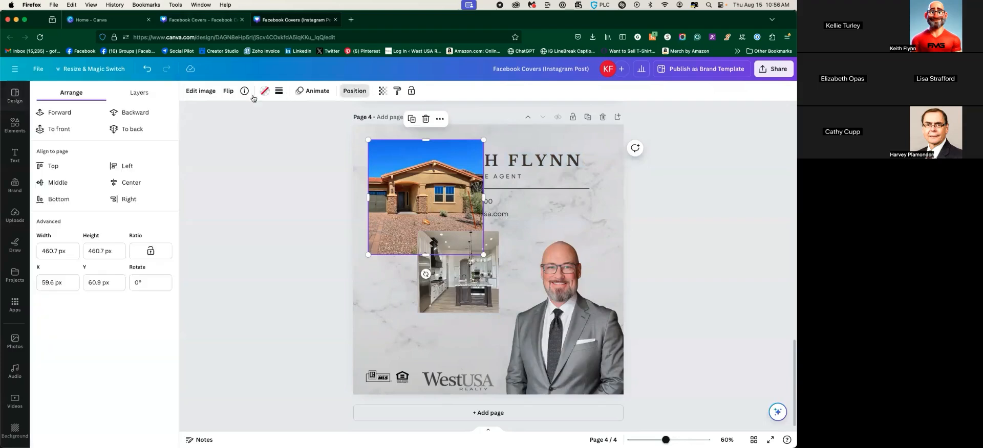
# Send the house photo behind the text and move the shrunken contact block to the lower left
pyautogui.click(129, 116)
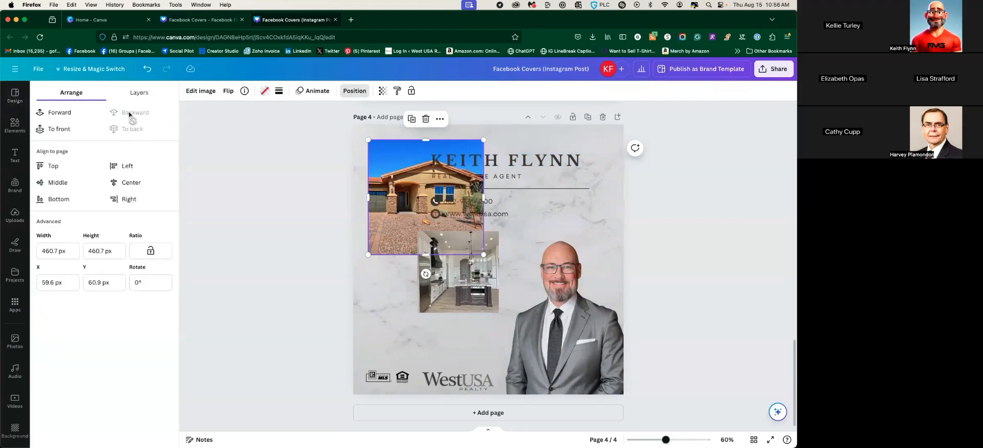
pyautogui.click(519, 162)
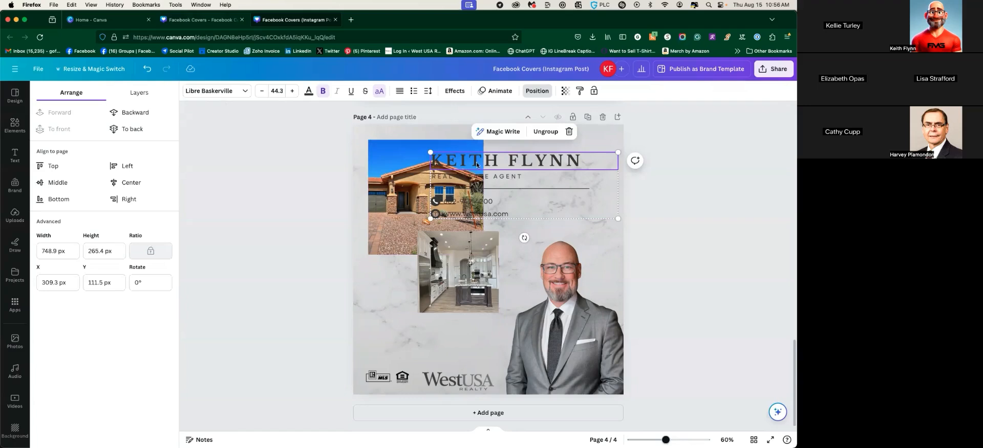
pyautogui.moveTo(430, 152); pyautogui.dragTo(491, 174)
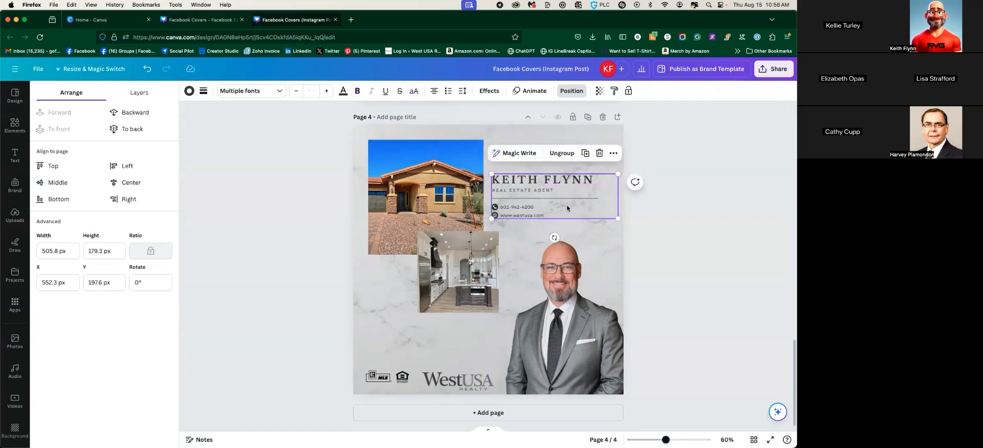
pyautogui.moveTo(425, 265); pyautogui.dragTo(418, 182)
pyautogui.moveTo(538, 189); pyautogui.dragTo(408, 328)
pyautogui.moveTo(472, 382); pyautogui.dragTo(473, 374)
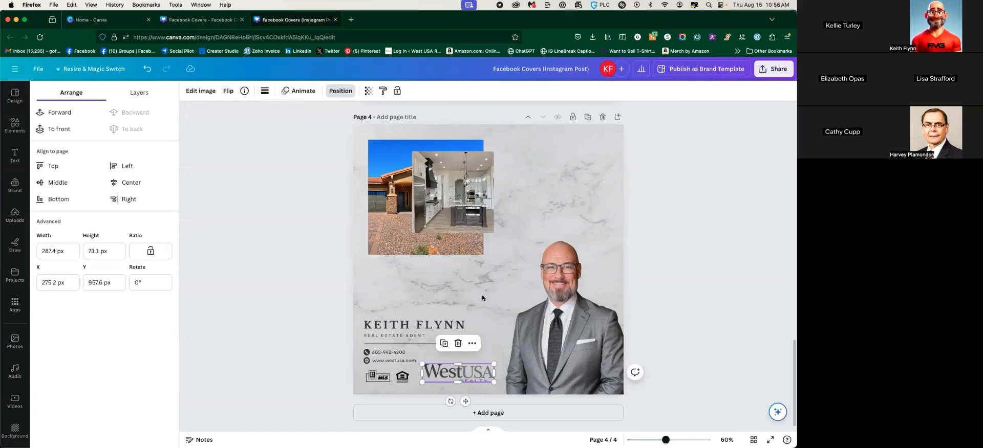
# Enlarge the house photo to 480 px square at the top left and shrink the portrait
pyautogui.moveTo(464, 207); pyautogui.dragTo(482, 261)
pyautogui.click(445, 176)
pyautogui.moveTo(484, 140); pyautogui.dragTo(493, 135)
pyautogui.moveTo(473, 244)
pyautogui.mouseDown()
pyautogui.moveTo(521, 284)
pyautogui.moveTo(470, 241)
pyautogui.mouseUp()
pyautogui.click(573, 327)
pyautogui.moveTo(508, 206); pyautogui.dragTo(535, 264)
pyautogui.click(485, 251)
pyautogui.click(545, 271)
pyautogui.moveTo(534, 259); pyautogui.dragTo(549, 283)
# Enlarge the kitchen photo to 485.5 px square and align it top right beside the house photo
pyautogui.click(485, 253)
pyautogui.moveTo(485, 254); pyautogui.dragTo(550, 310)
pyautogui.moveTo(501, 267); pyautogui.dragTo(530, 228)
pyautogui.moveTo(580, 181); pyautogui.dragTo(609, 151)
pyautogui.moveTo(530, 203); pyautogui.dragTo(534, 213)
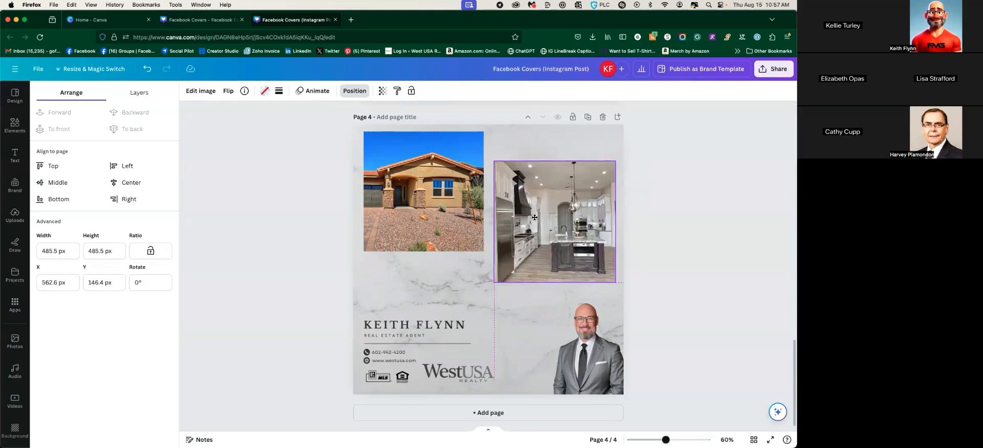
# Move the house photo slightly down on page 4
pyautogui.click(443, 227)
pyautogui.moveTo(443, 227); pyautogui.dragTo(444, 235)
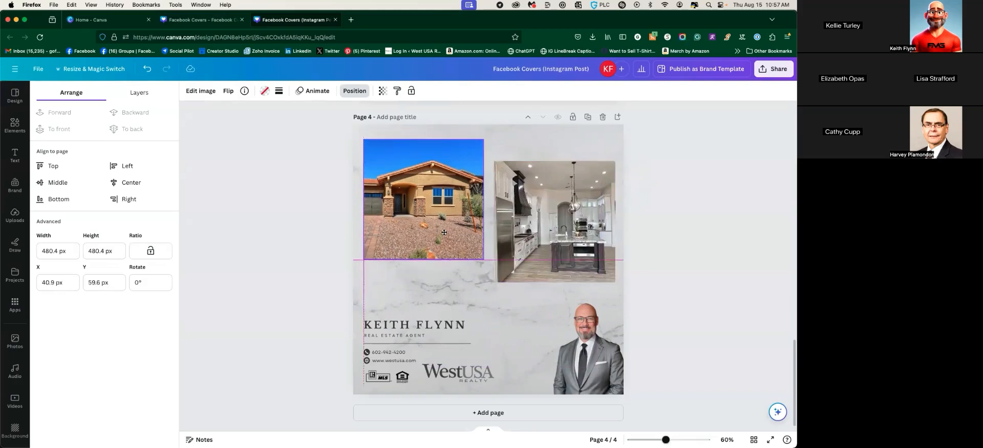
pyautogui.click(509, 256)
pyautogui.click(459, 299)
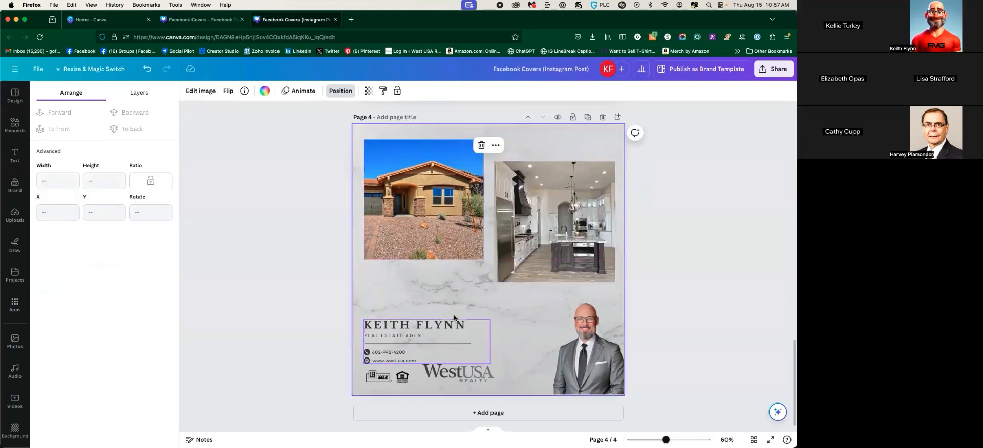
# Enlarge the name and contact block to about 640 px wide and select the portrait
pyautogui.click(431, 336)
pyautogui.moveTo(490, 320); pyautogui.dragTo(519, 292)
pyautogui.moveTo(420, 313); pyautogui.dragTo(419, 310)
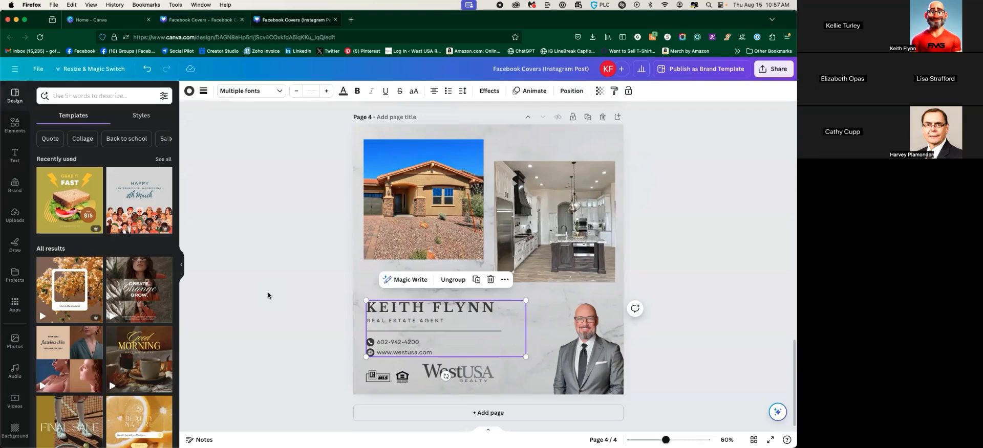
pyautogui.click(271, 293)
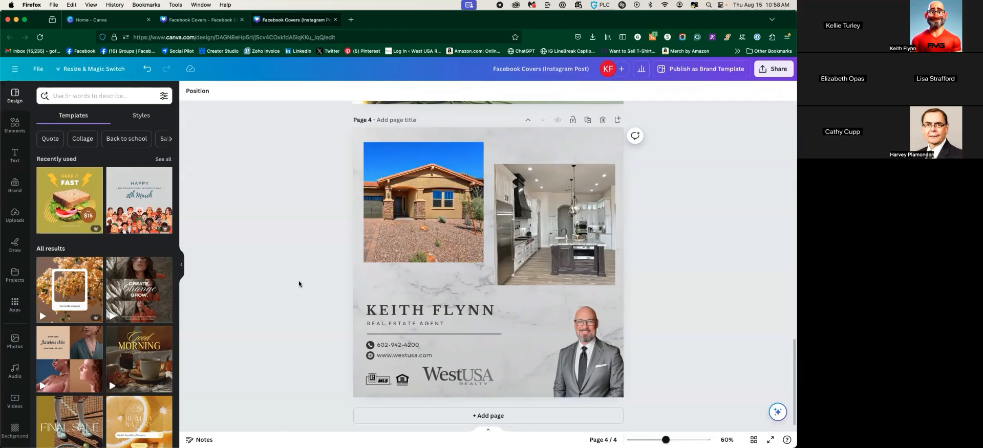
pyautogui.scroll(-1, 349, 223)
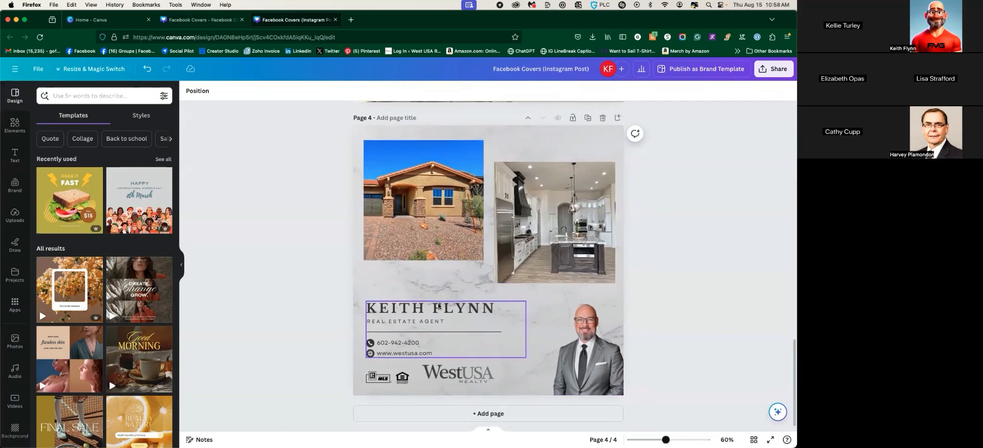
pyautogui.click(567, 354)
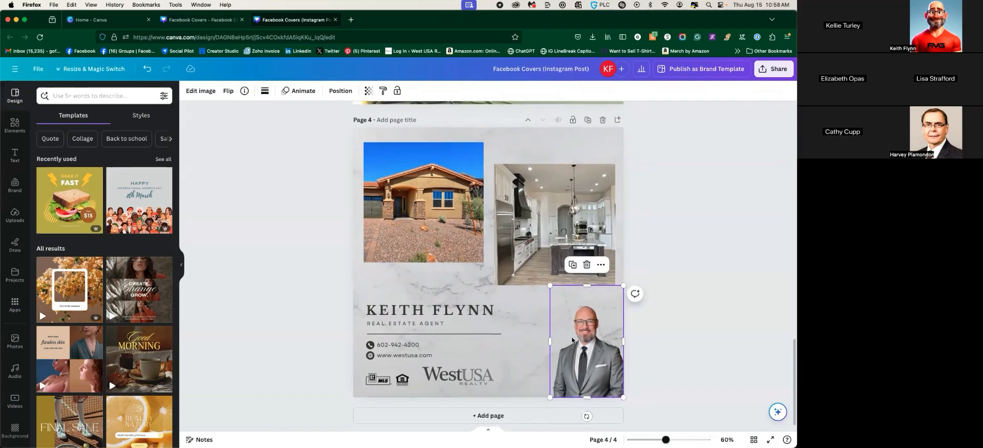
# Apply the Baseline photo animation to the agent's portrait and enlarge it slightly
pyautogui.click(301, 92)
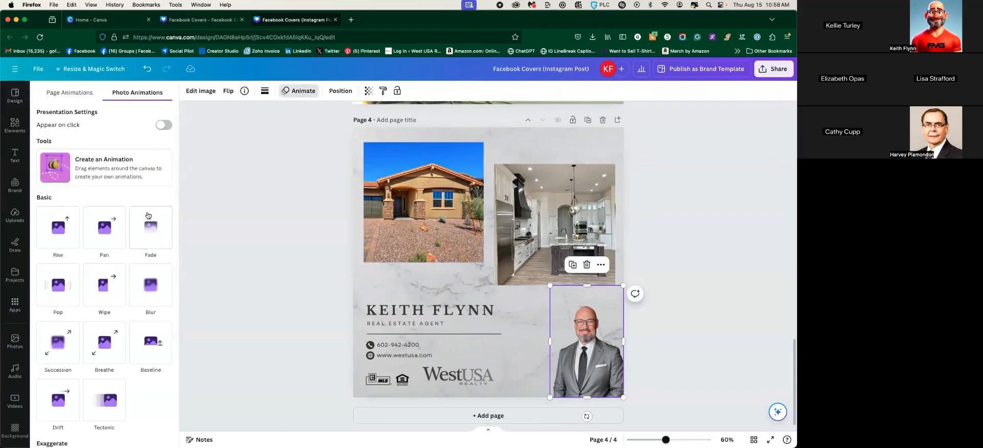
pyautogui.scroll(-1, 121, 210)
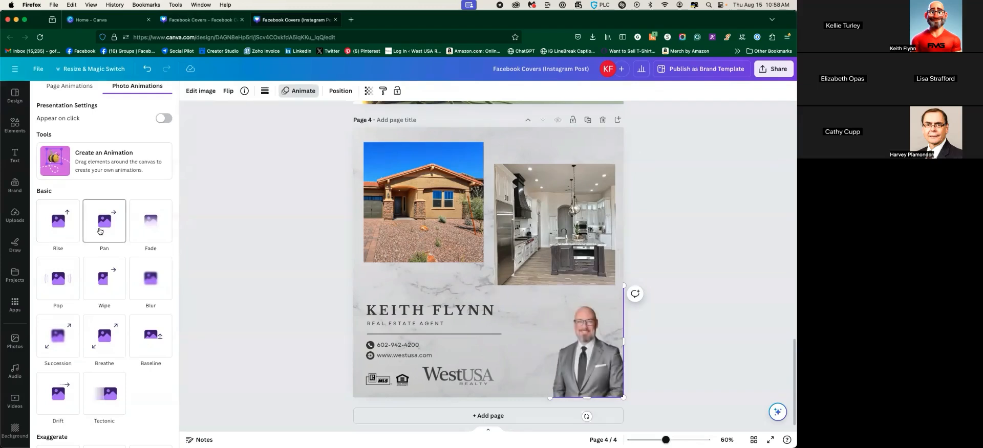
pyautogui.click(156, 341)
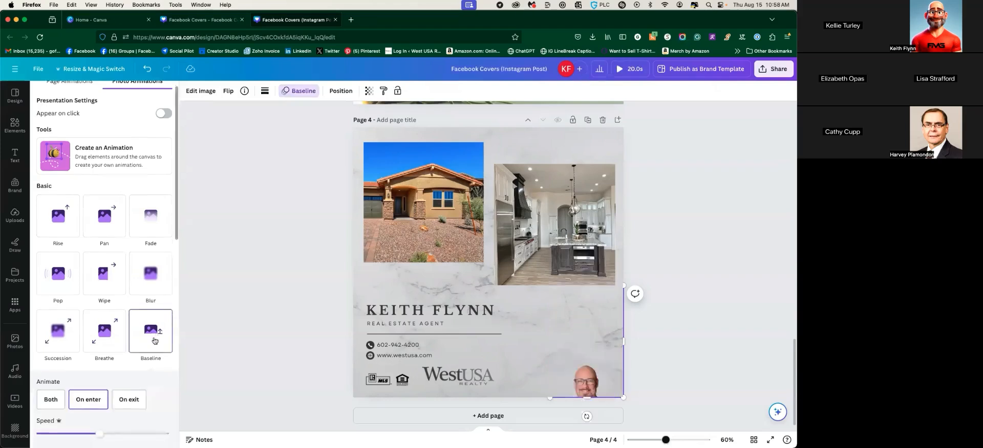
pyautogui.moveTo(550, 286); pyautogui.dragTo(538, 267)
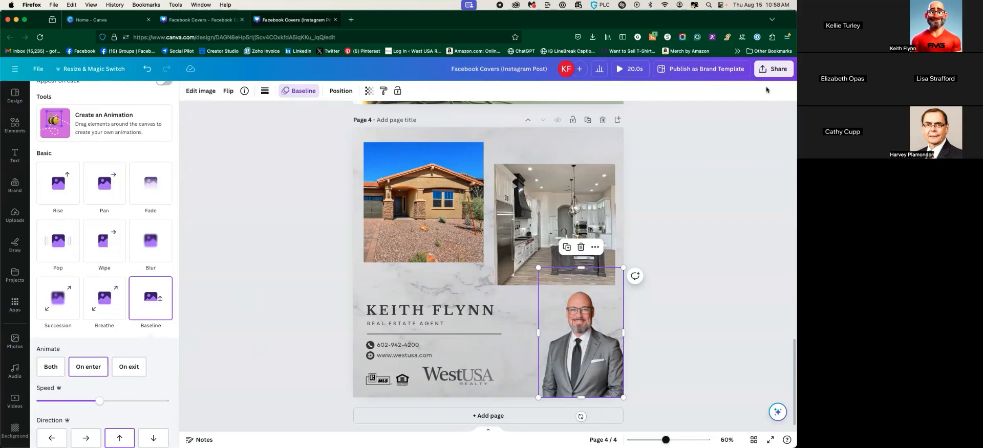
# Export only Page 4 of the Instagram Post design as an MP4 Video
pyautogui.click(773, 72)
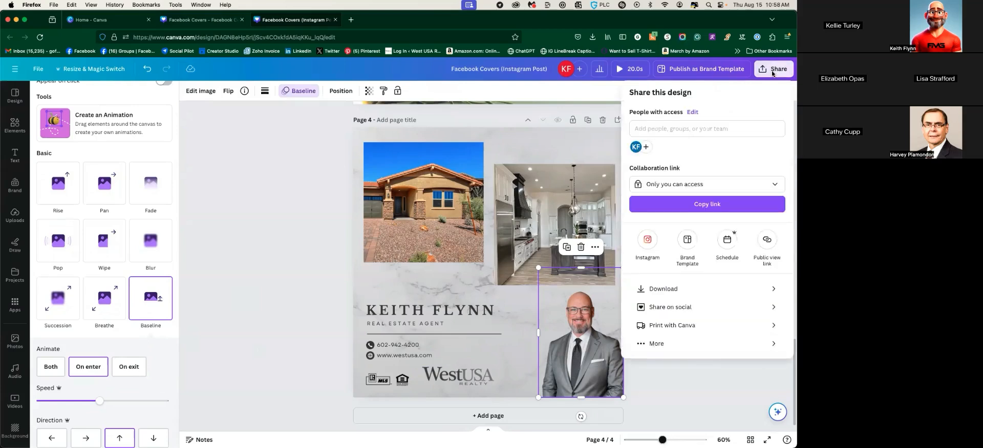
pyautogui.click(711, 289)
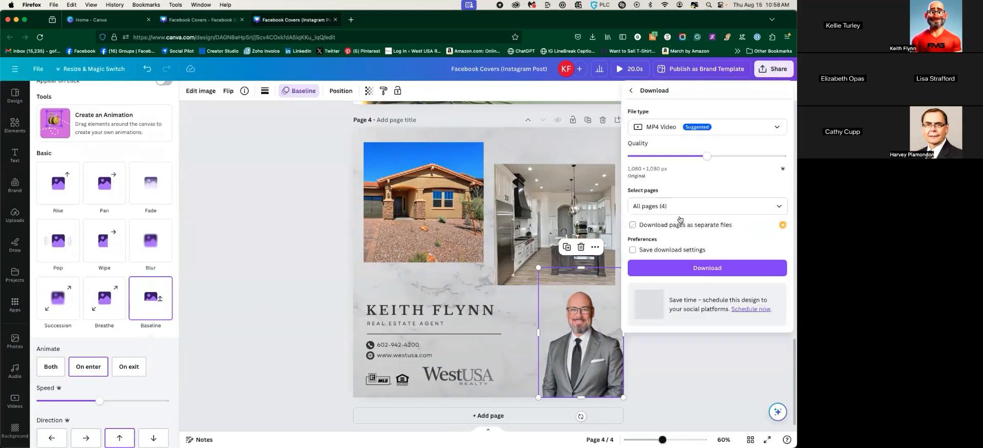
pyautogui.click(777, 206)
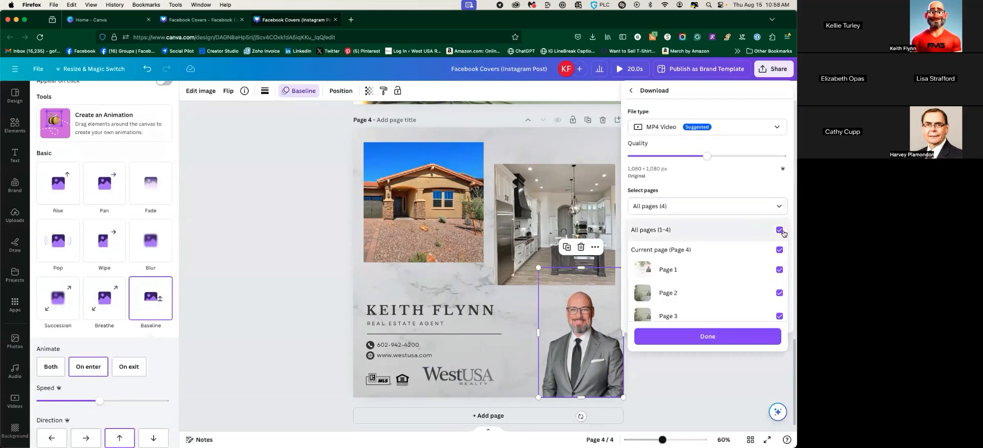
pyautogui.click(779, 229)
pyautogui.scroll(-1, 769, 314)
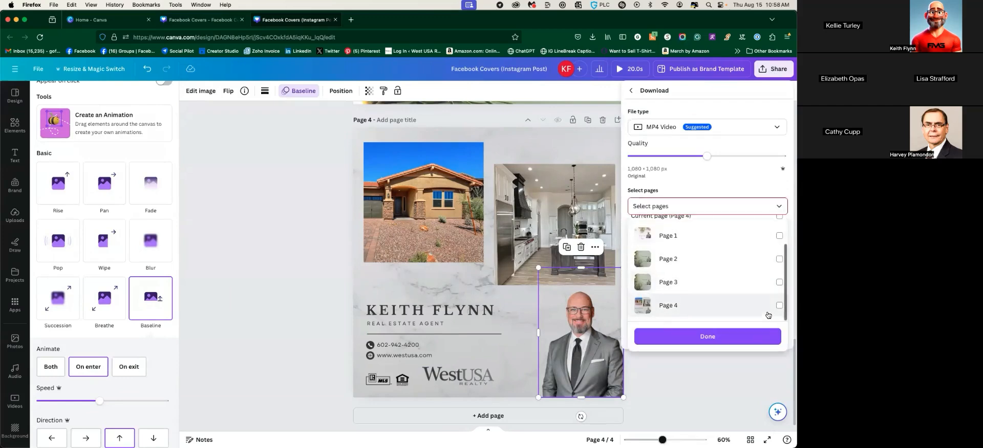
pyautogui.click(779, 305)
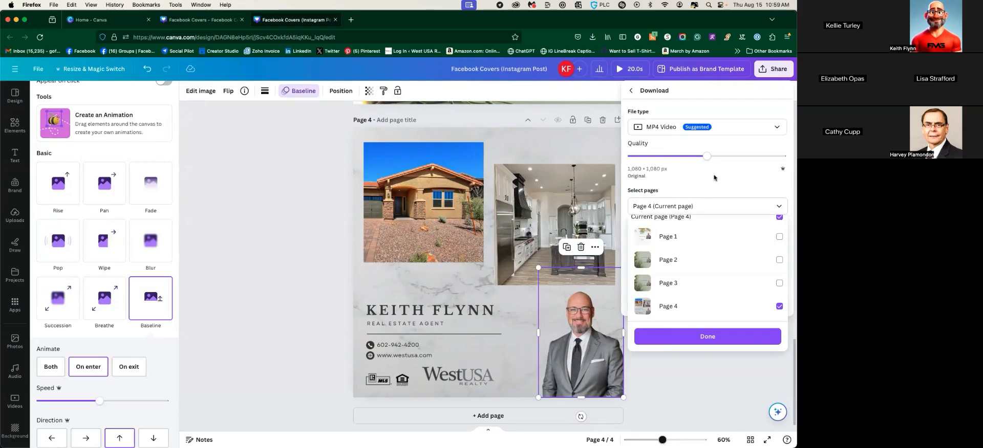
pyautogui.click(712, 335)
pyautogui.click(707, 251)
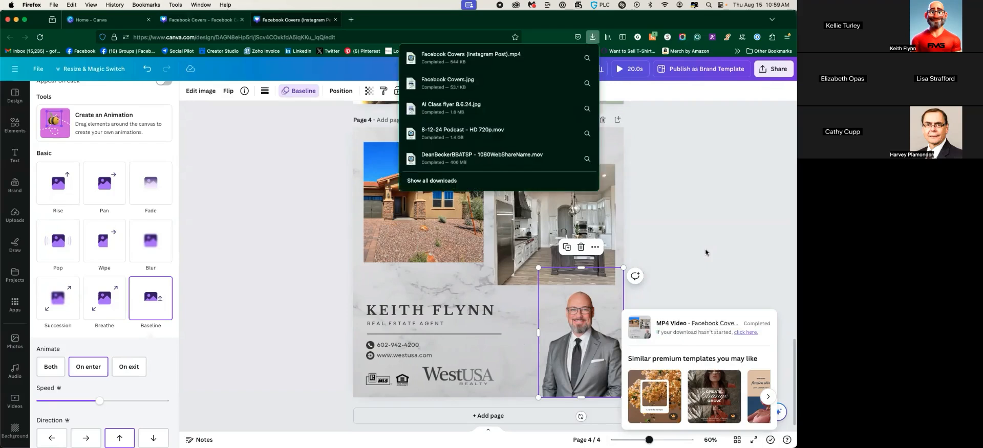
# Dismiss the download notices and open Facebook Covers (Instagram Post).mp4 from the Downloads folder
pyautogui.click(695, 190)
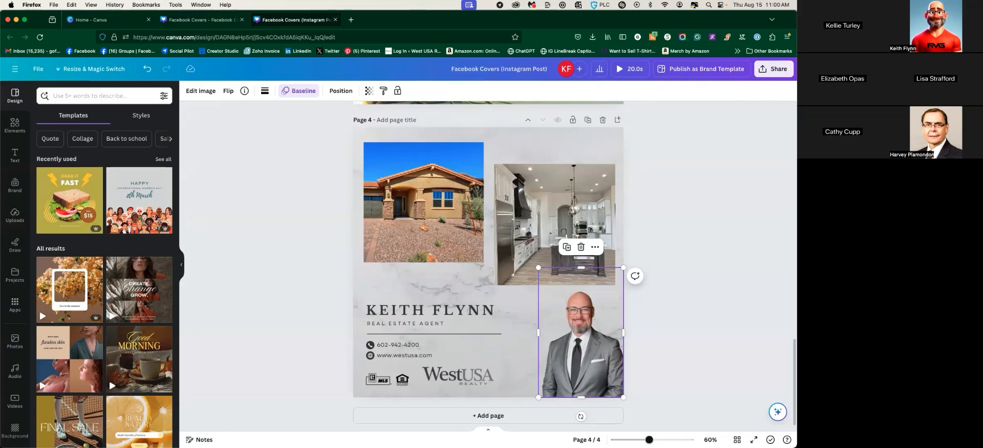
pyautogui.click(18, 446)
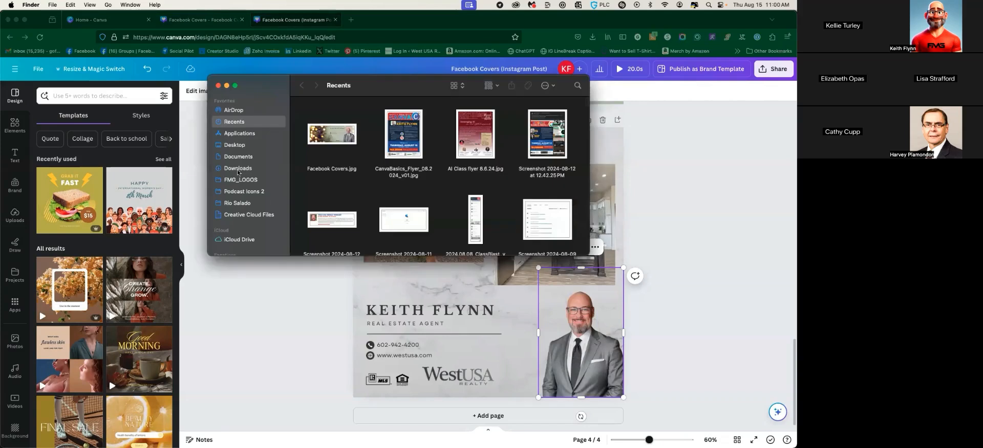
pyautogui.click(237, 169)
pyautogui.click(340, 152)
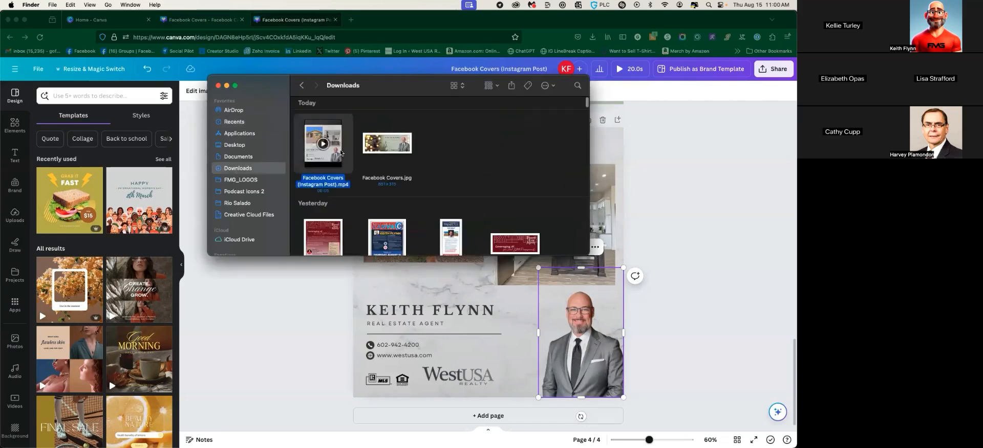
pyautogui.doubleClick(340, 152)
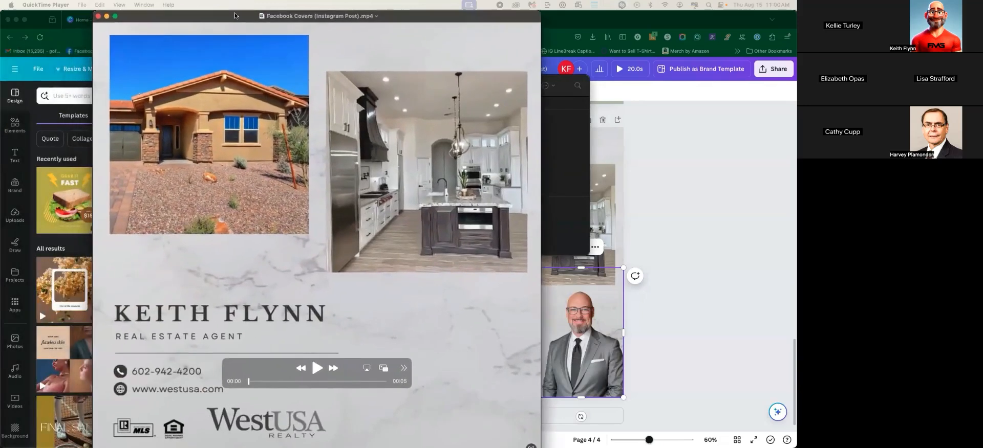
# Play the exported MP4 in QuickTime to check the portrait animation, then replay it
pyautogui.click(311, 359)
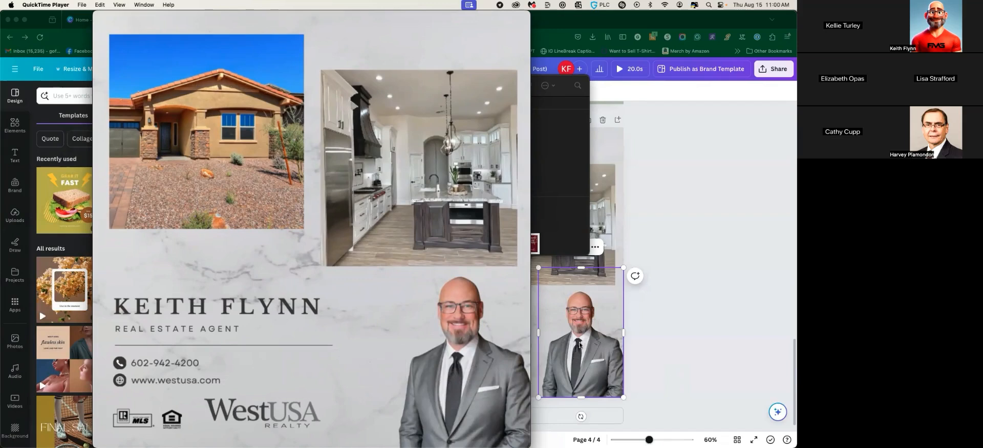
pyautogui.moveTo(252, 128)
pyautogui.click(311, 360)
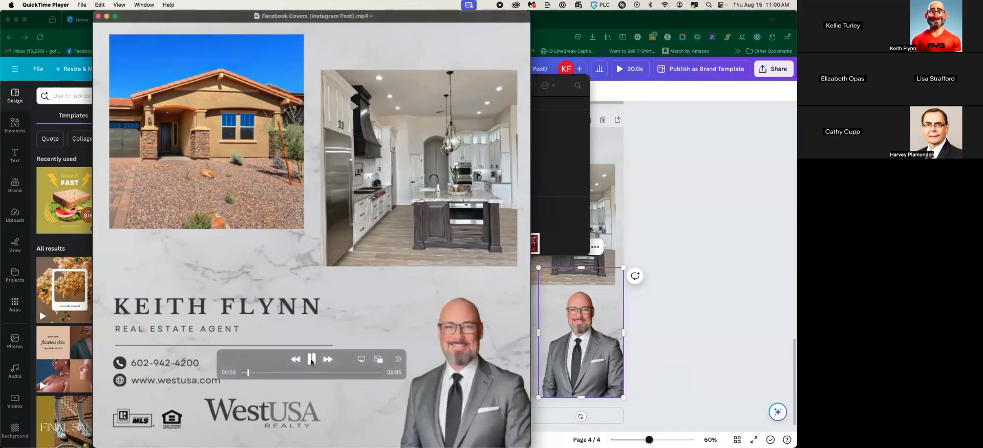
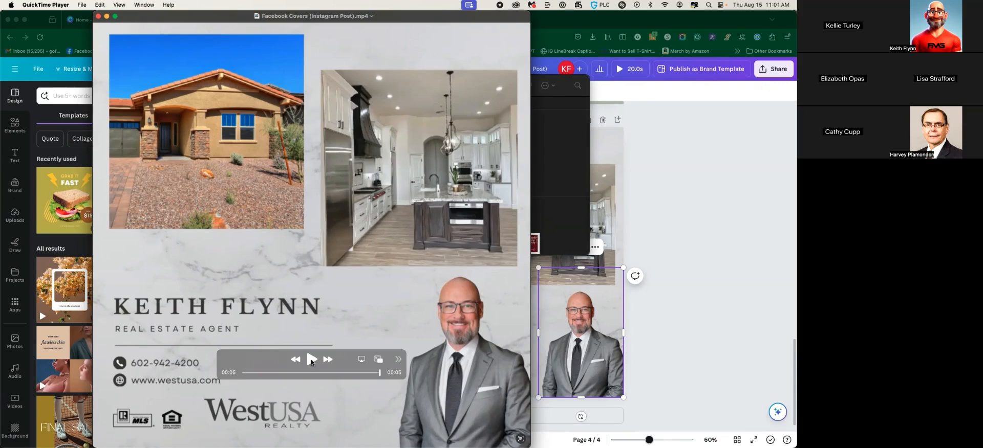
# Close the exported Facebook Covers (Instagram Post).mp4 video in QuickTime Player
pyautogui.click(98, 17)
pyautogui.click(219, 87)
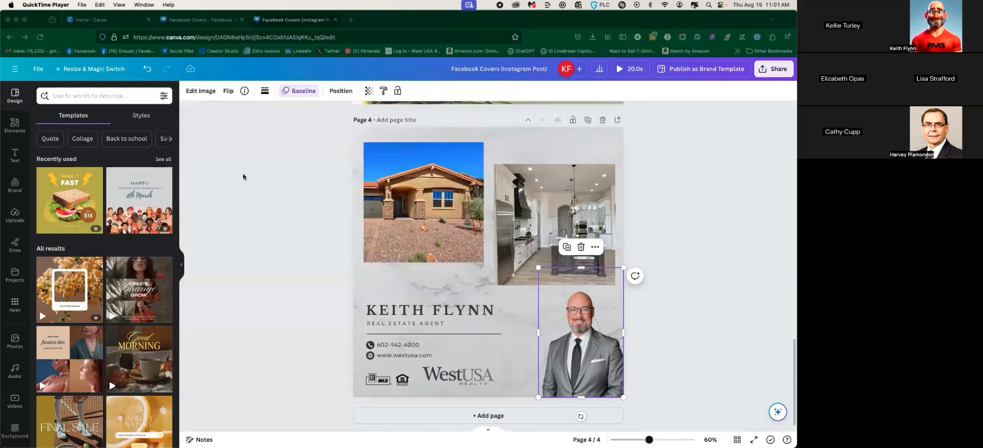
pyautogui.click(270, 260)
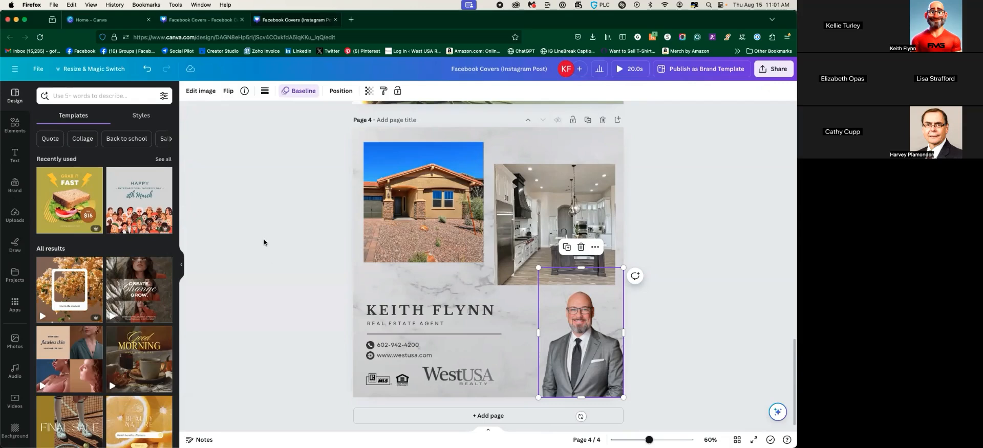
pyautogui.scroll(20, 315, 269)
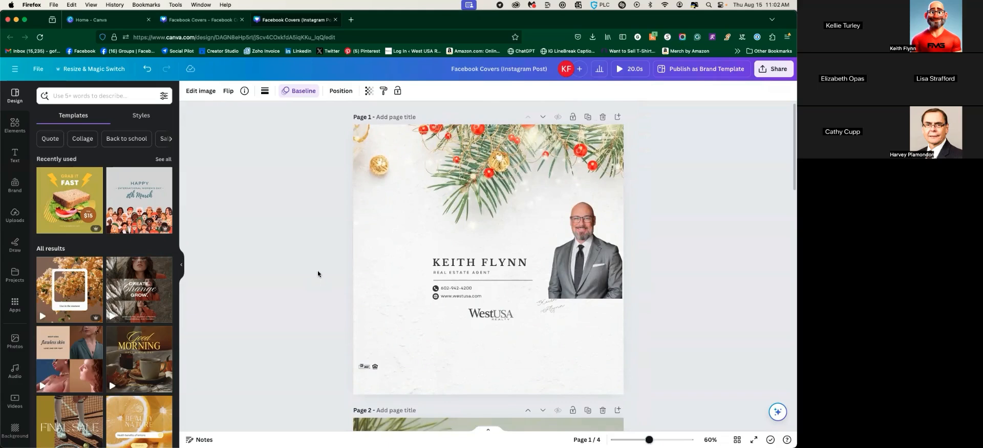
pyautogui.click(460, 268)
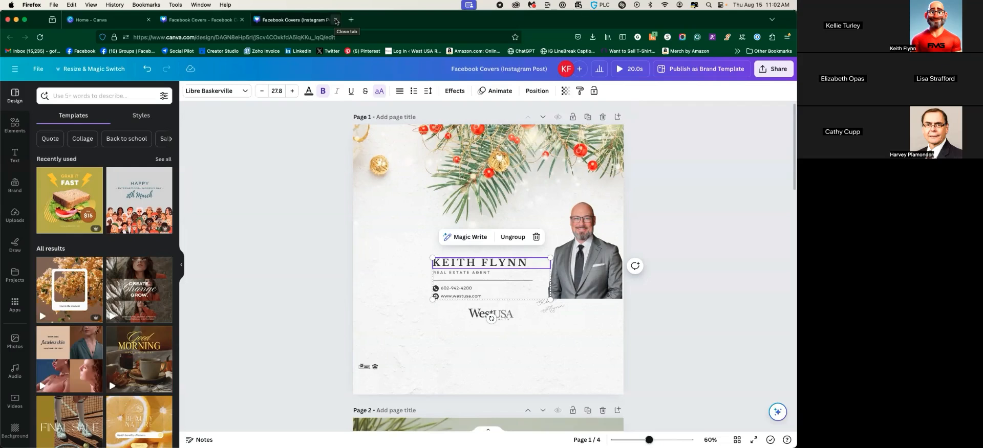
# Create a new blank square Instagram Post design from the File menu
pyautogui.click(37, 69)
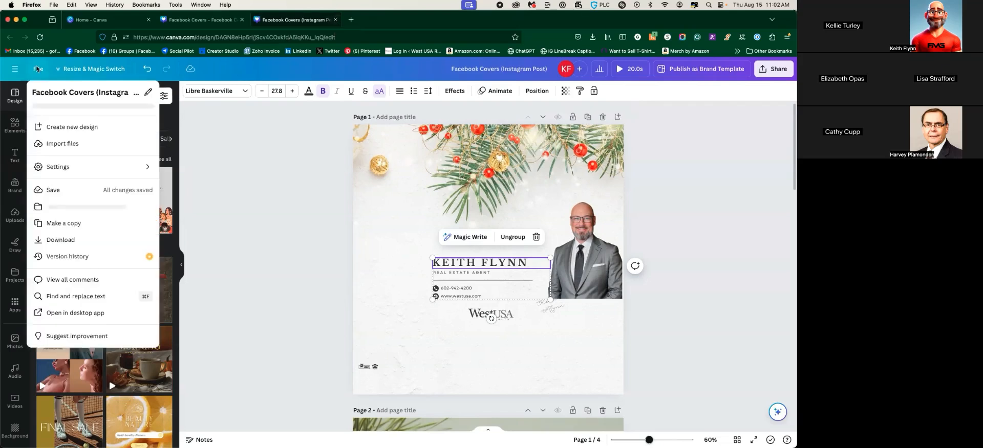
pyautogui.click(72, 127)
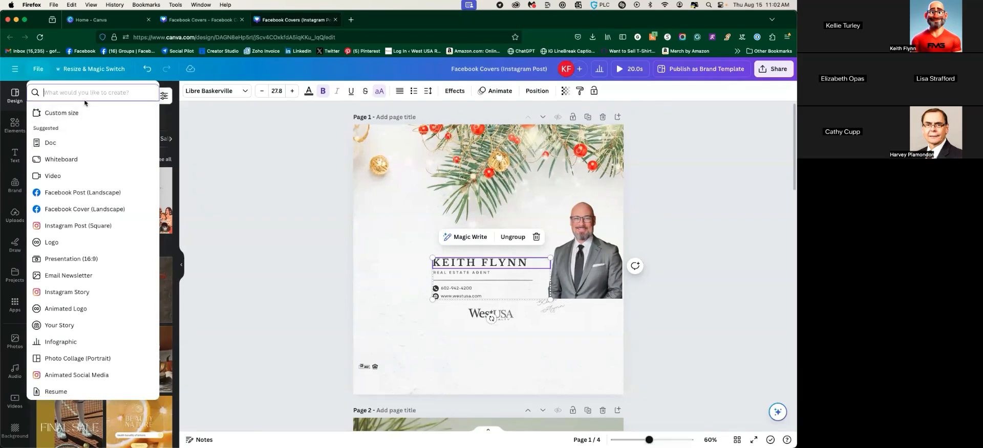
pyautogui.click(77, 226)
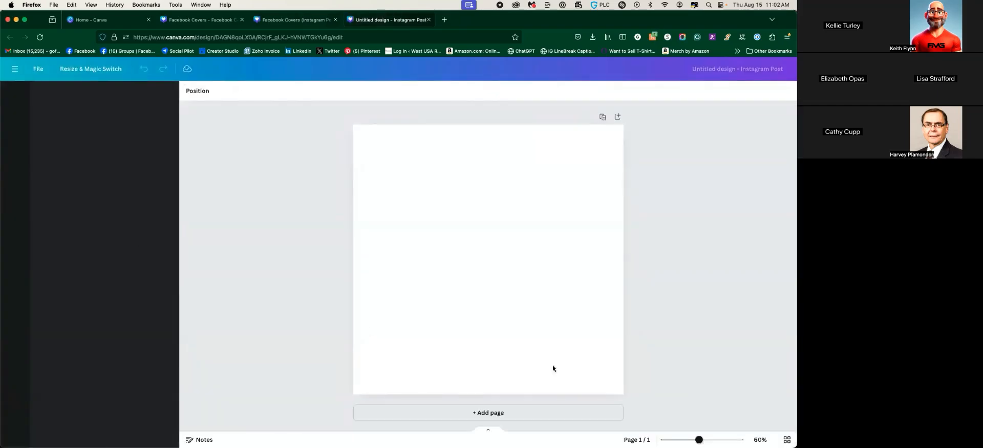
# Fill the page with the two-over-one photo grid from Elements' Grids
pyautogui.click(557, 228)
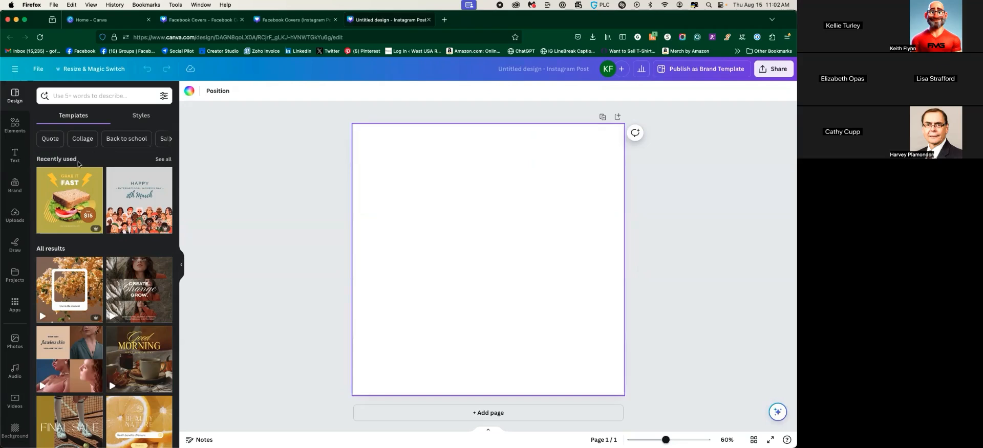
pyautogui.click(15, 125)
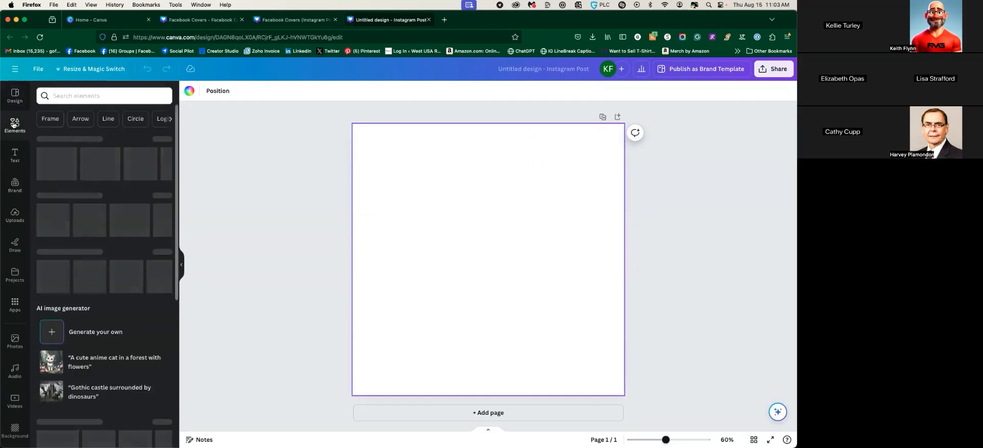
pyautogui.scroll(-15, 71, 192)
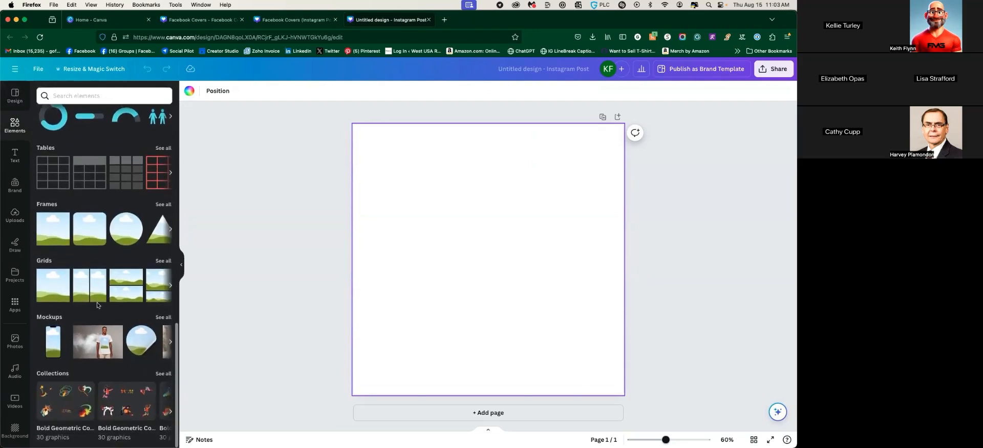
pyautogui.hscroll(3, 79, 286)
pyautogui.hscroll(5, 79, 286)
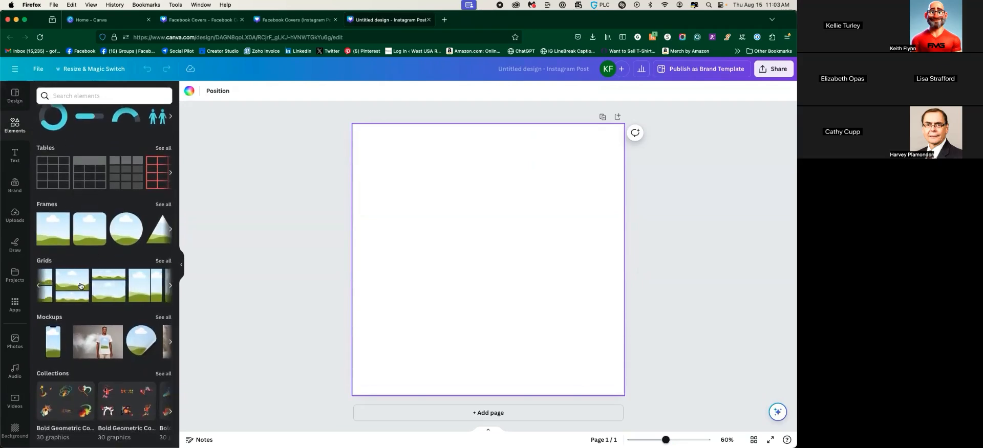
pyautogui.hscroll(5, 79, 286)
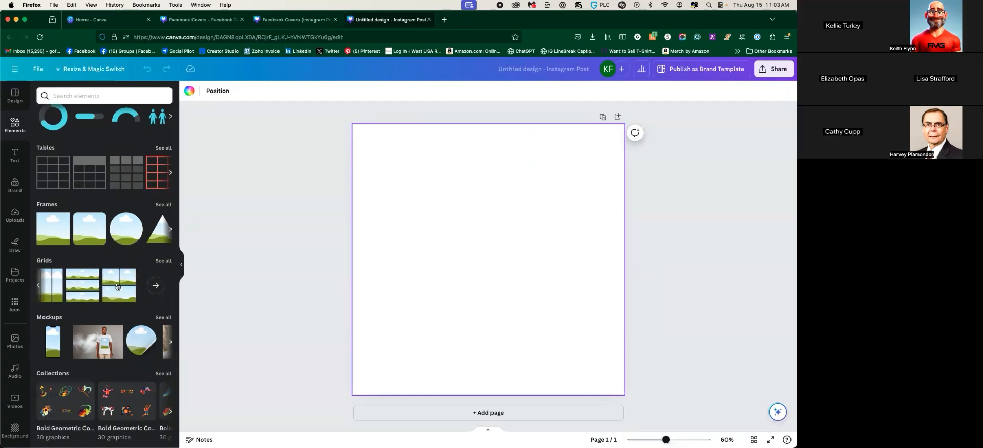
pyautogui.click(115, 288)
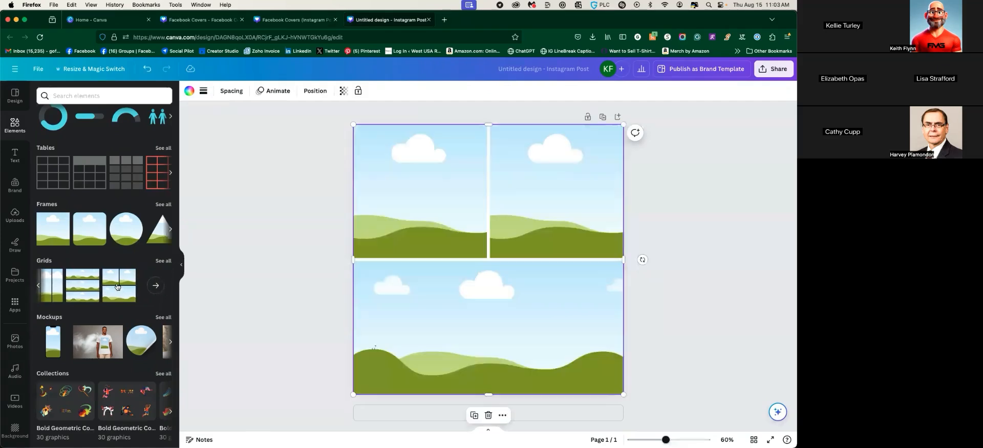
pyautogui.click(259, 151)
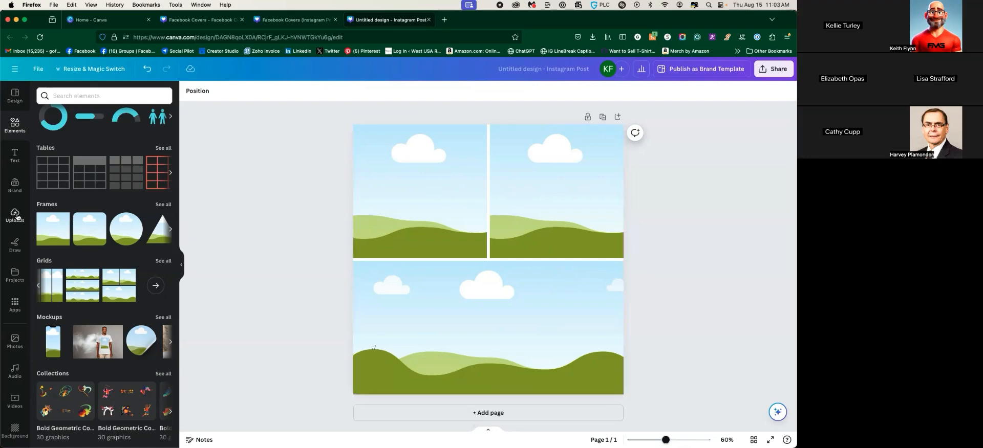
pyautogui.click(15, 216)
# Search uploads for 'house' and place a house photo in the top-left grid frame
pyautogui.click(97, 95)
pyautogui.write('house')
pyautogui.press('Return')
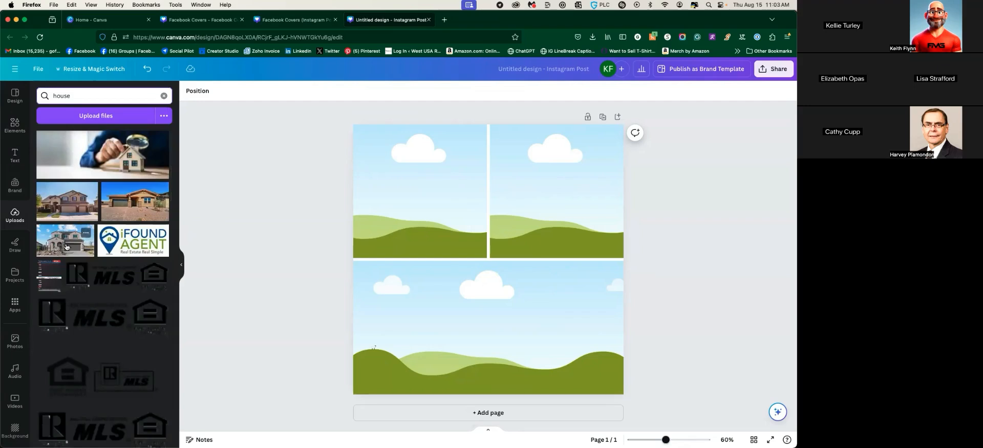
pyautogui.click(66, 245)
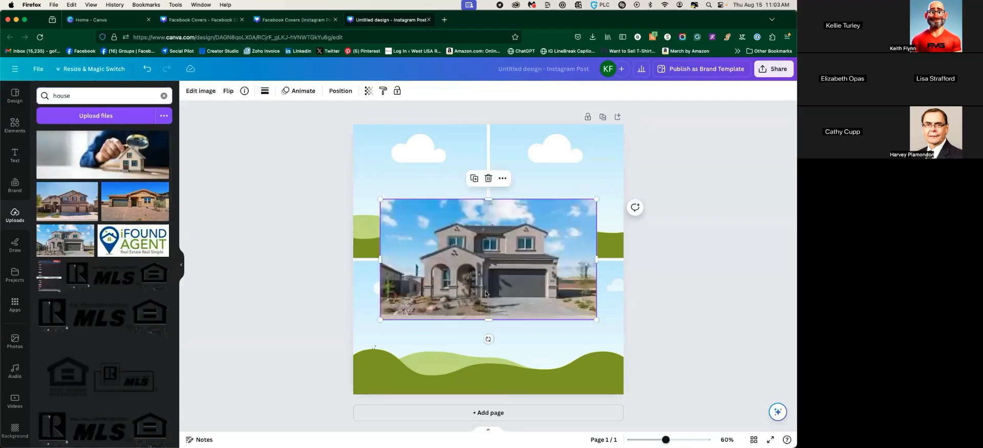
pyautogui.moveTo(496, 295); pyautogui.dragTo(427, 222)
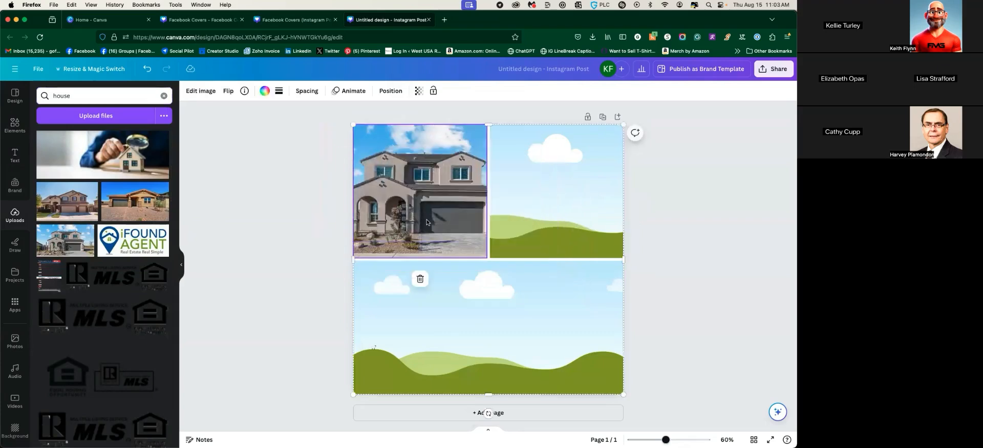
pyautogui.doubleClick(427, 222)
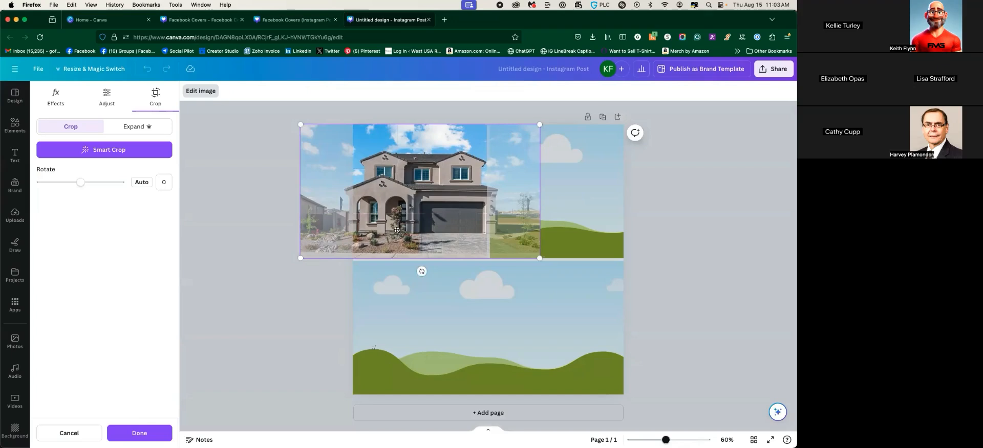
pyautogui.click(229, 209)
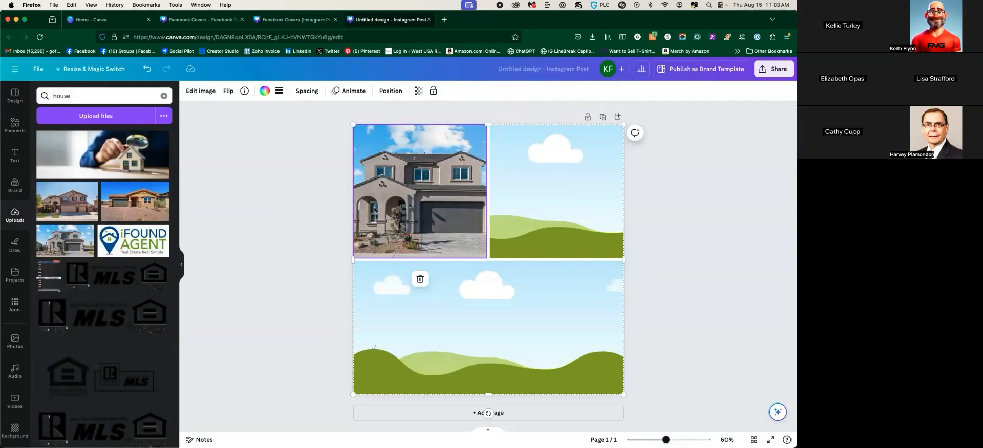
# Reposition the house photo's crop, then remove it from the top-left frame
pyautogui.doubleClick(430, 201)
pyautogui.moveTo(346, 226)
pyautogui.mouseDown()
pyautogui.moveTo(370, 226)
pyautogui.moveTo(337, 226)
pyautogui.mouseUp()
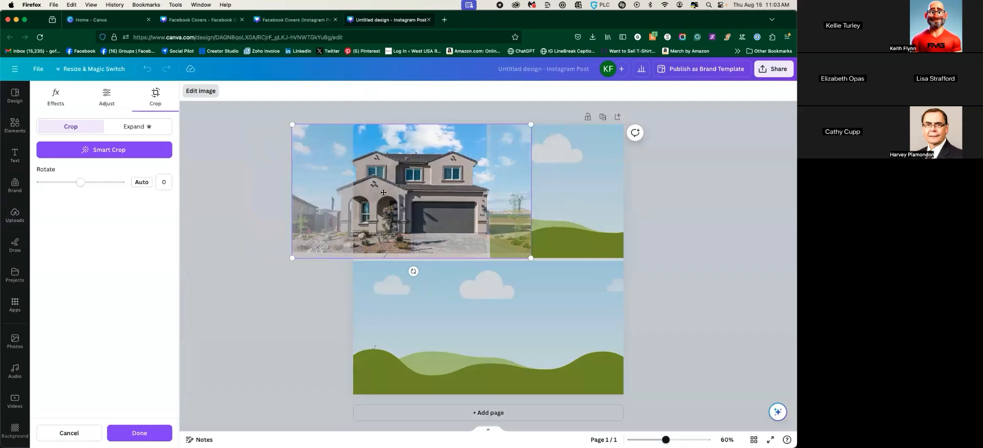
pyautogui.moveTo(411, 193); pyautogui.dragTo(380, 193)
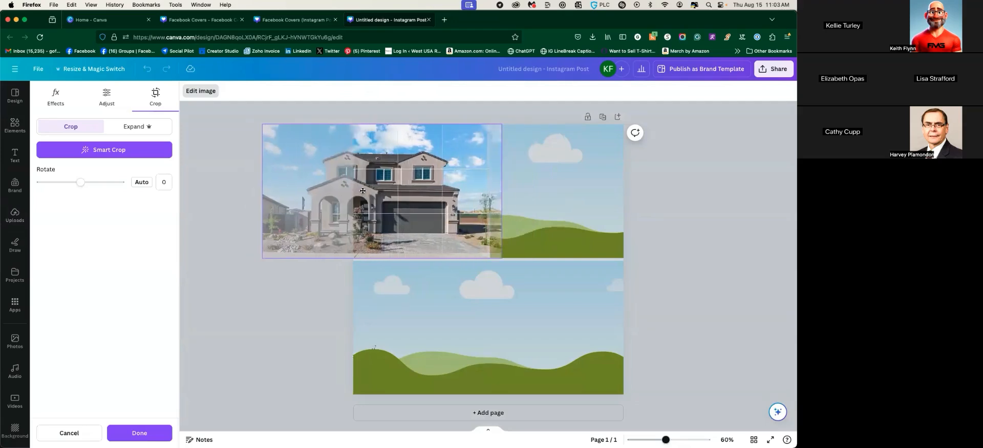
pyautogui.press('Return')
pyautogui.doubleClick(373, 198)
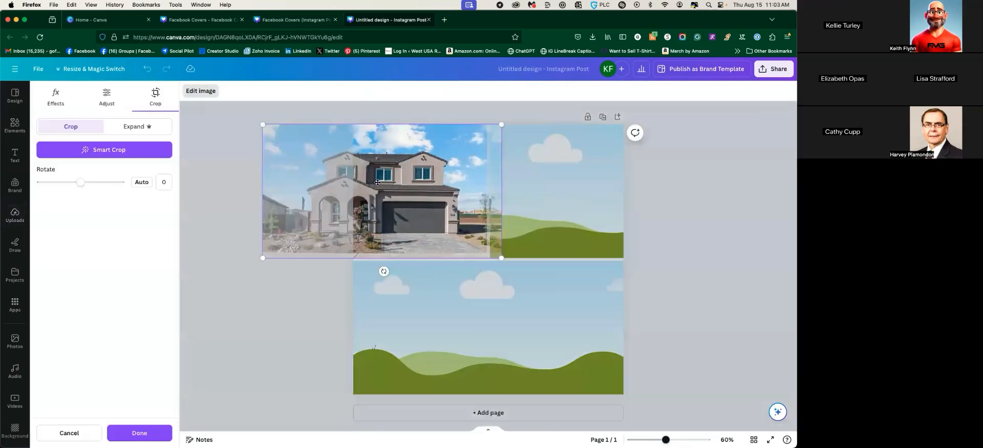
pyautogui.press('Delete')
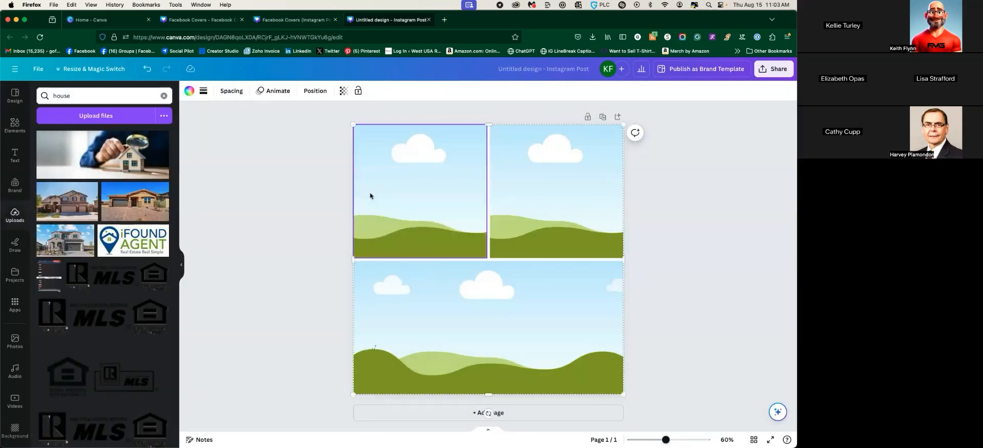
# Put the grey two-story house photo into the wide bottom grid frame
pyautogui.click(70, 204)
pyautogui.moveTo(453, 290); pyautogui.dragTo(450, 312)
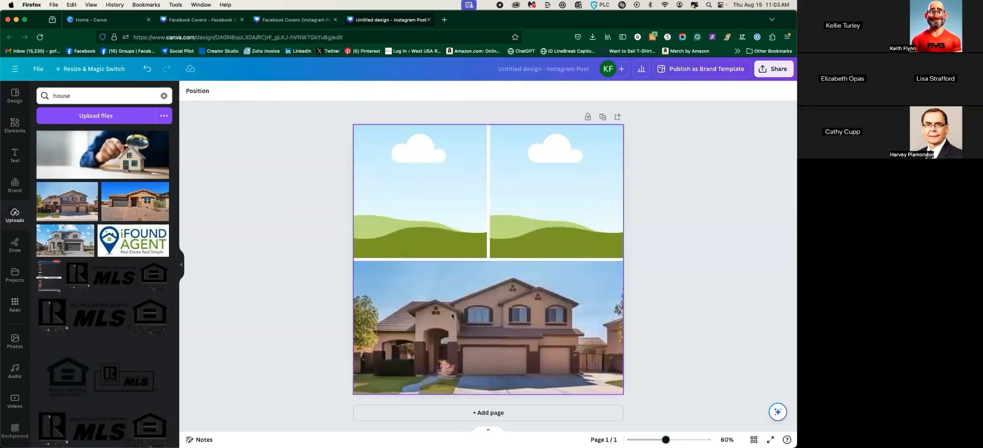
pyautogui.press('Delete')
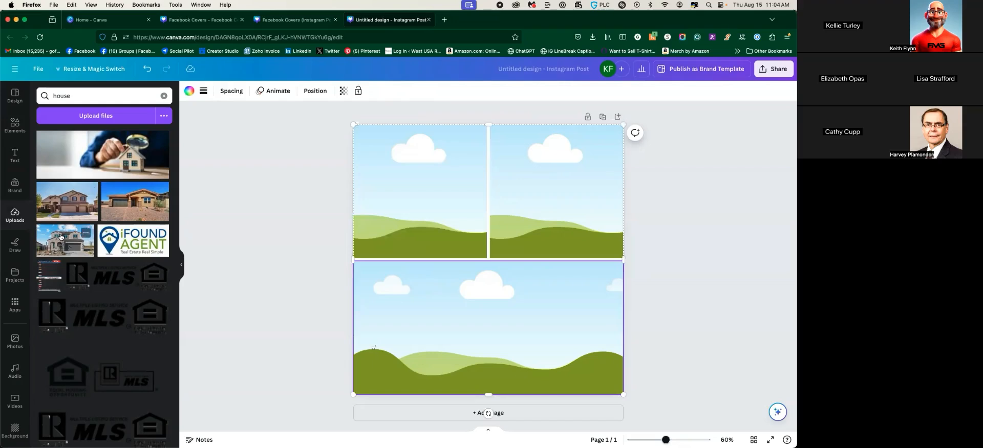
pyautogui.click(65, 240)
pyautogui.moveTo(458, 279); pyautogui.dragTo(458, 332)
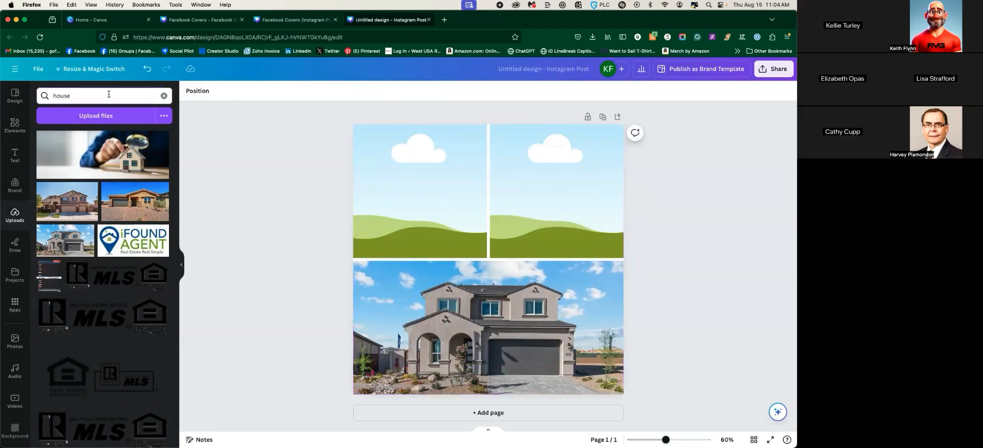
# Place the bedroom photo into the top-right grid frame and adjust its crop
pyautogui.scroll(-5, 117, 228)
pyautogui.scroll(-4, 116, 229)
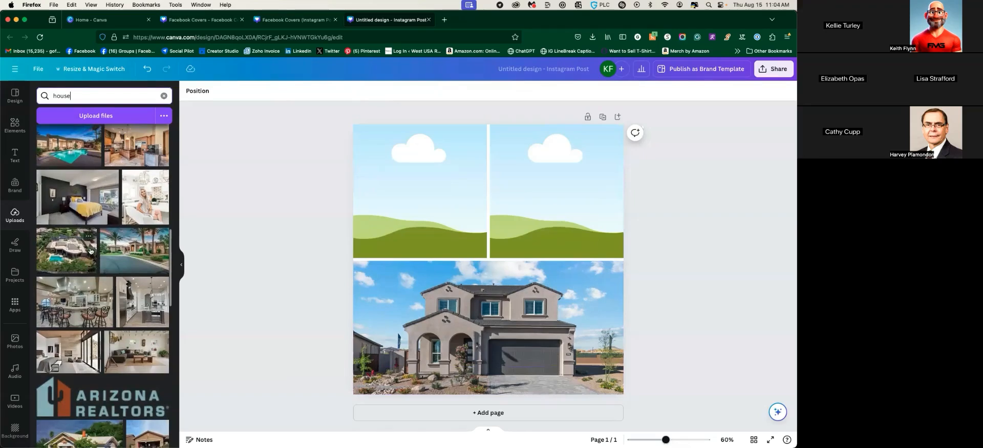
pyautogui.scroll(-2, 69, 282)
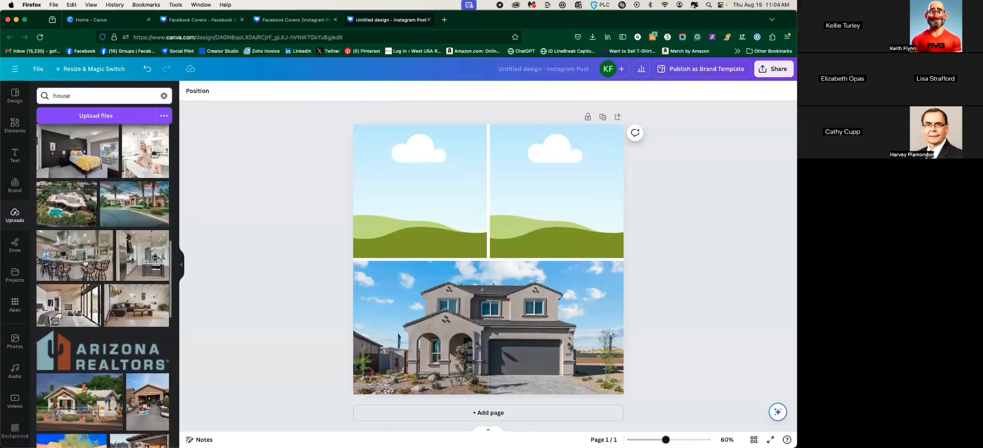
pyautogui.click(65, 277)
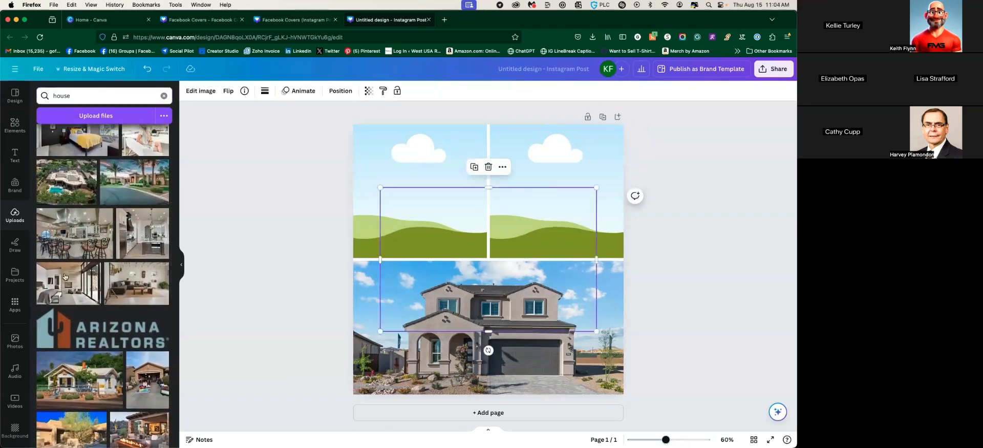
pyautogui.moveTo(478, 251); pyautogui.dragTo(576, 193)
pyautogui.doubleClick(546, 185)
pyautogui.click(671, 314)
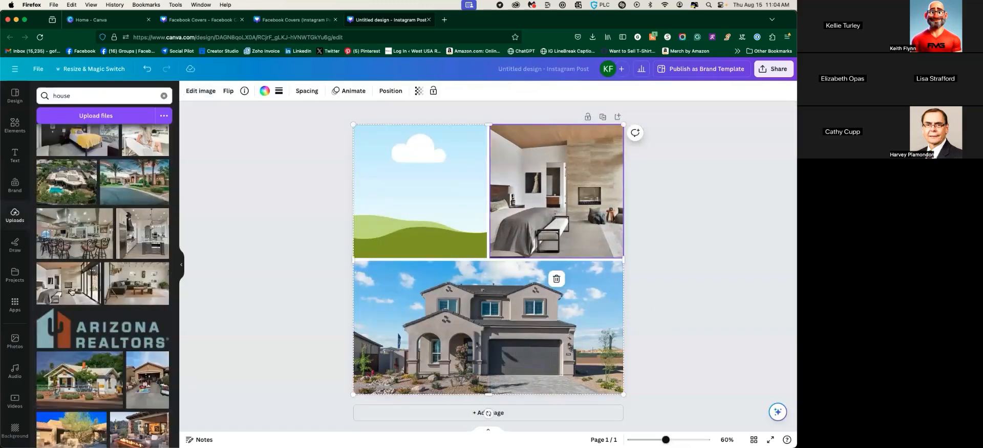
# Place the dining-room photo into the top-left cell and check its crop
pyautogui.scroll(-5, 69, 288)
pyautogui.scroll(-2, 69, 288)
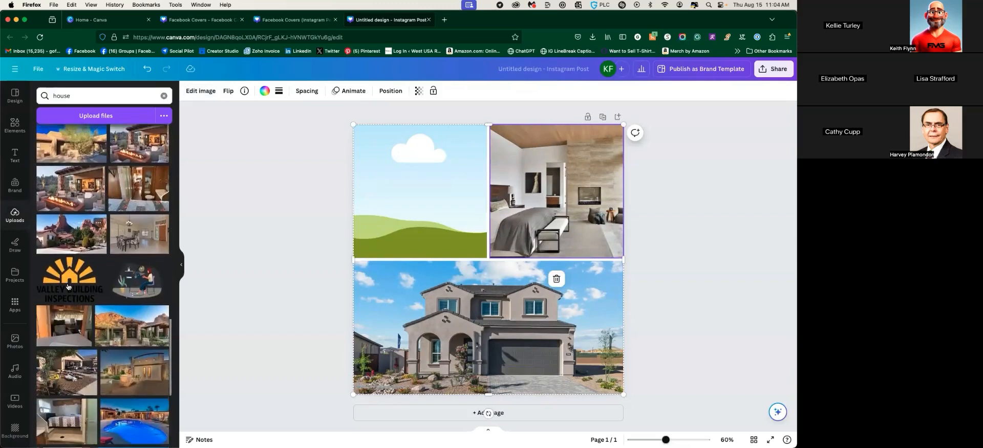
pyautogui.click(134, 230)
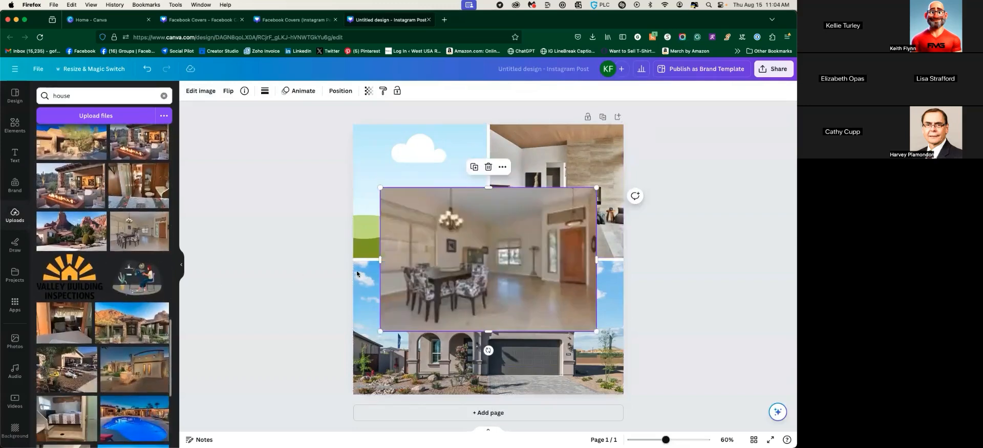
pyautogui.moveTo(492, 261); pyautogui.dragTo(451, 215)
pyautogui.doubleClick(451, 215)
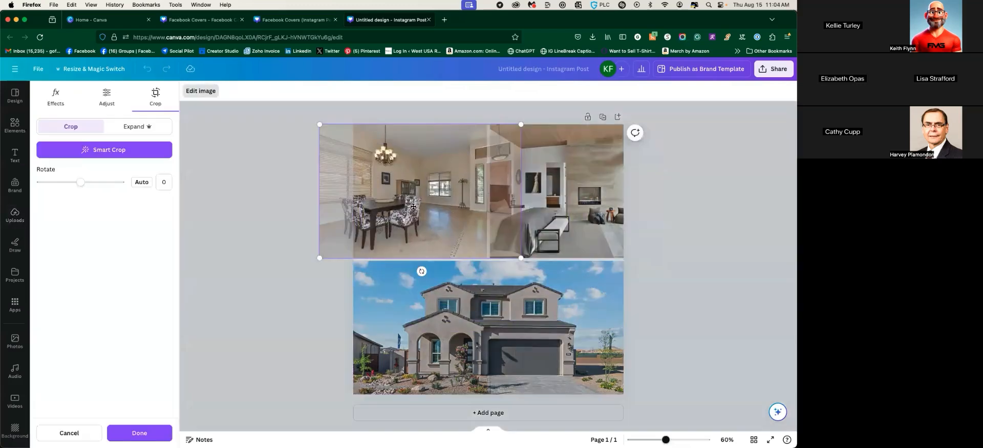
pyautogui.click(316, 217)
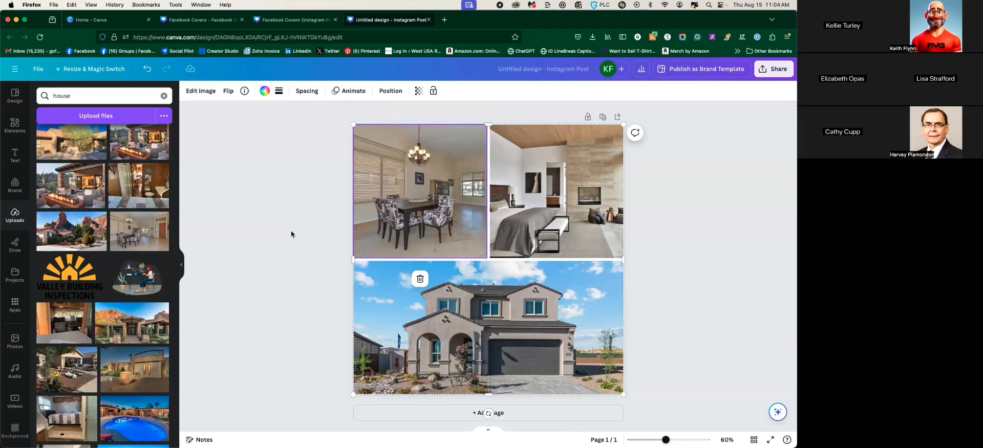
pyautogui.click(633, 265)
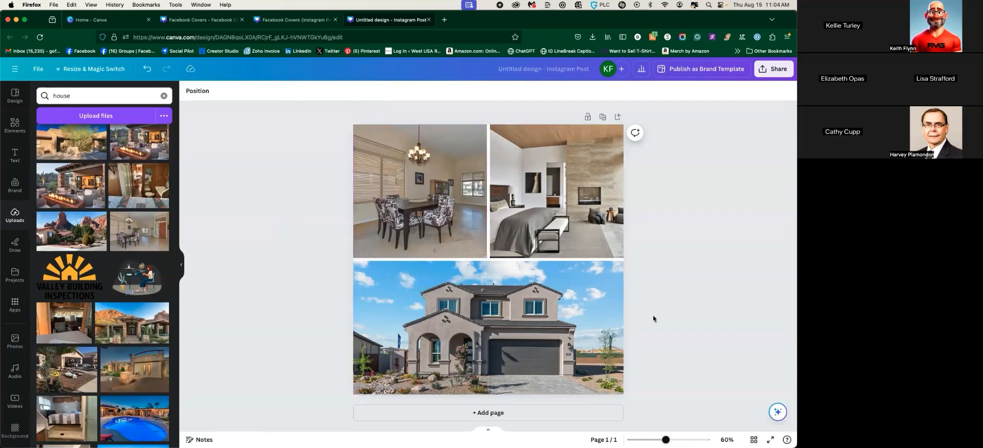
pyautogui.click(542, 340)
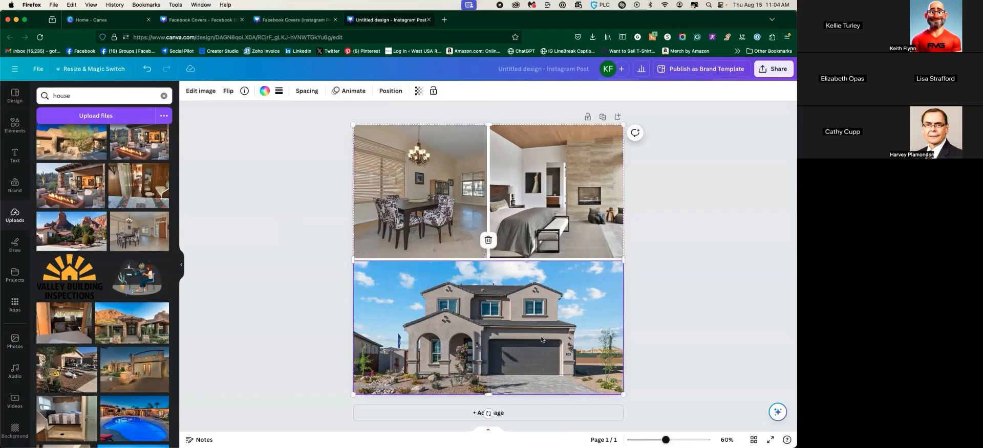
pyautogui.click(289, 265)
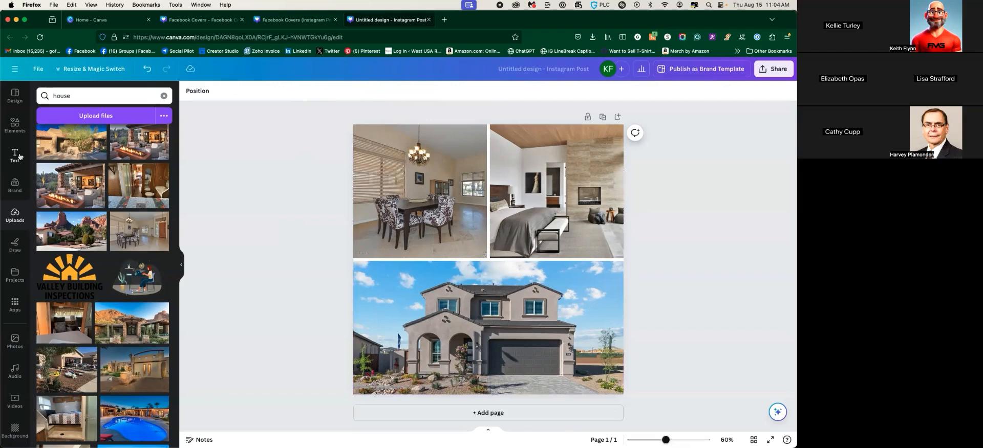
# Add the agent's portrait from all uploads and remove its background with BG Remover
pyautogui.click(16, 207)
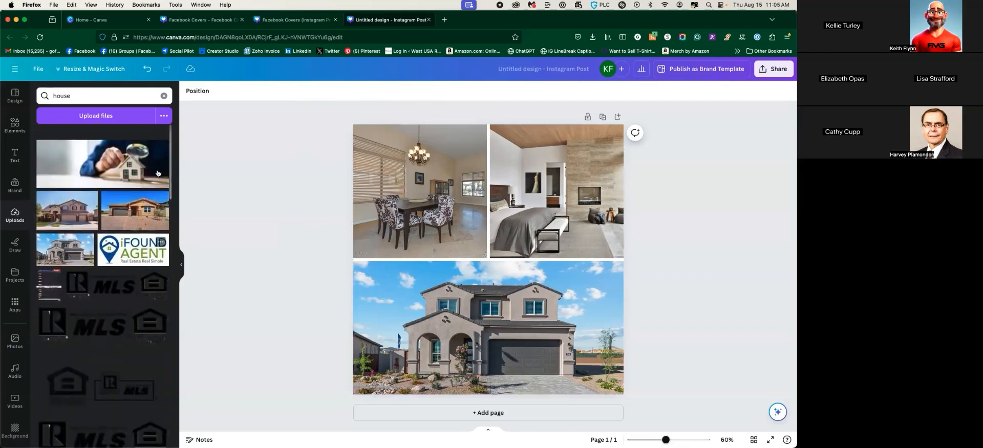
pyautogui.click(164, 95)
pyautogui.scroll(-5, 113, 194)
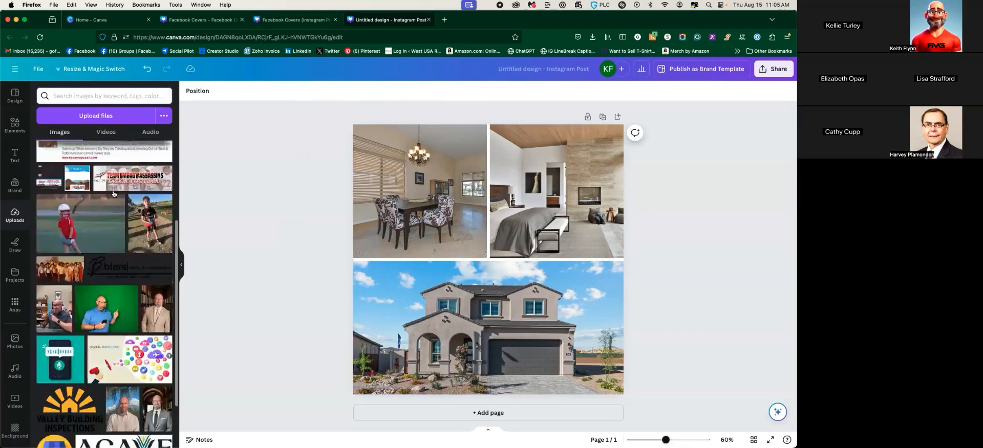
pyautogui.scroll(-5, 113, 194)
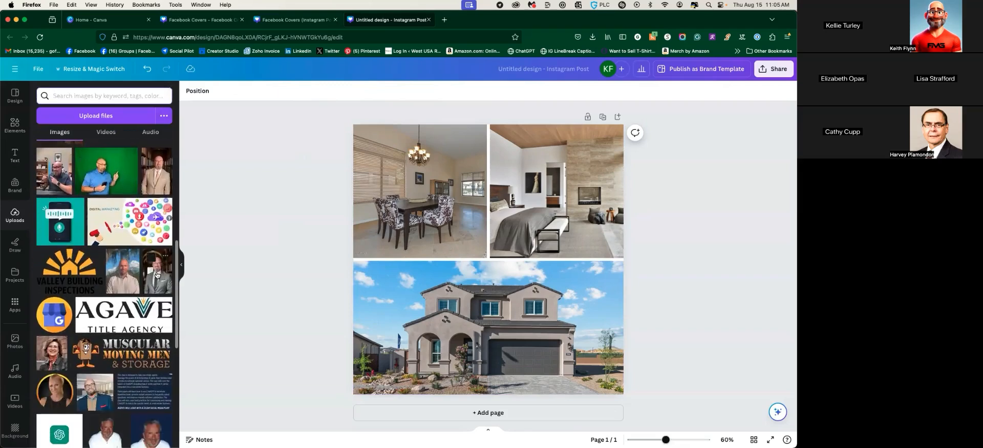
pyautogui.click(156, 275)
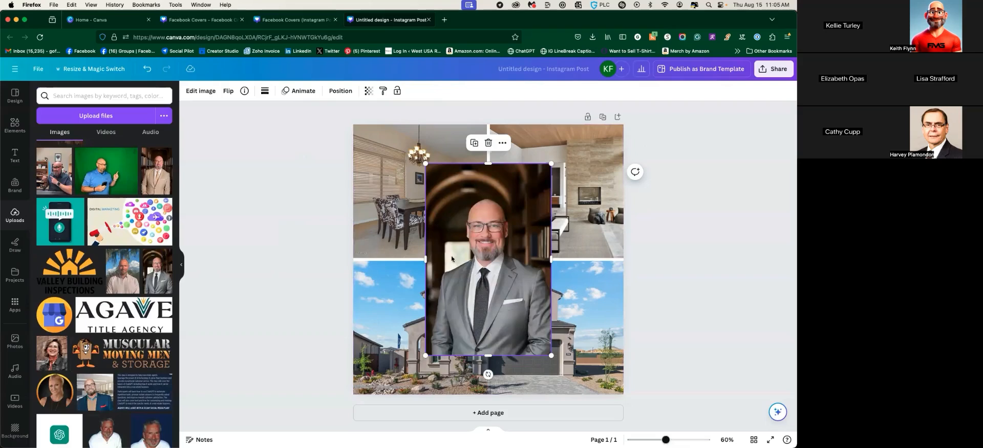
pyautogui.click(204, 91)
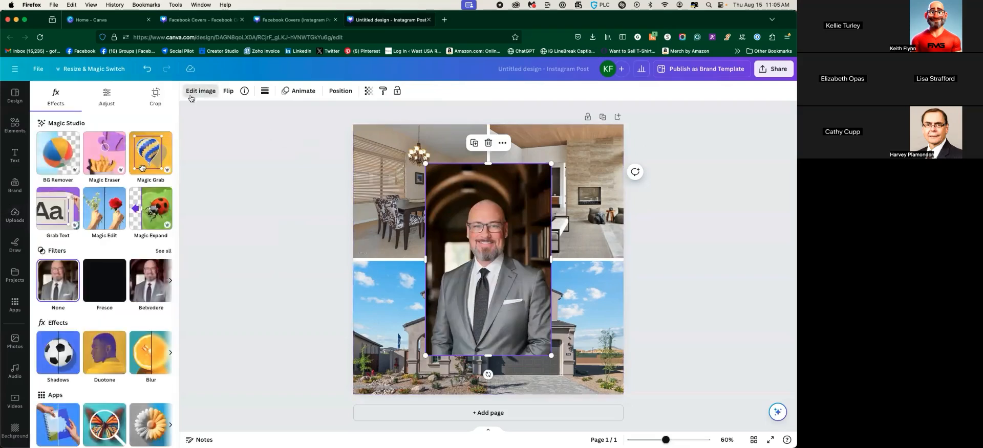
pyautogui.click(53, 167)
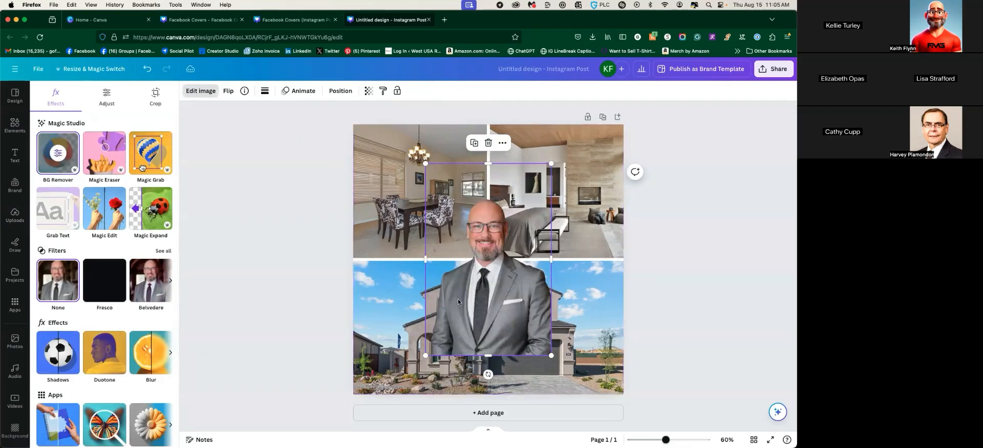
# Try the cut-out portrait in the bottom collage cell, then pull it out and delete it
pyautogui.moveTo(457, 298); pyautogui.dragTo(548, 340)
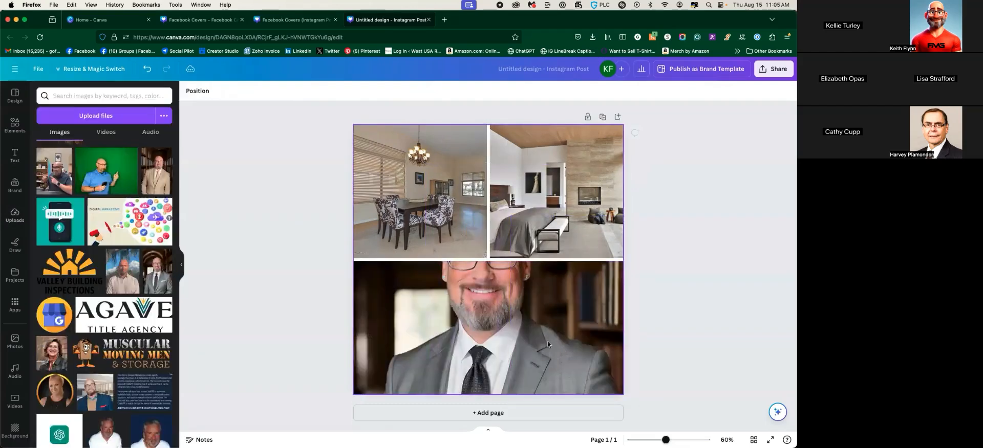
pyautogui.click(502, 310)
pyautogui.moveTo(501, 310); pyautogui.dragTo(488, 260)
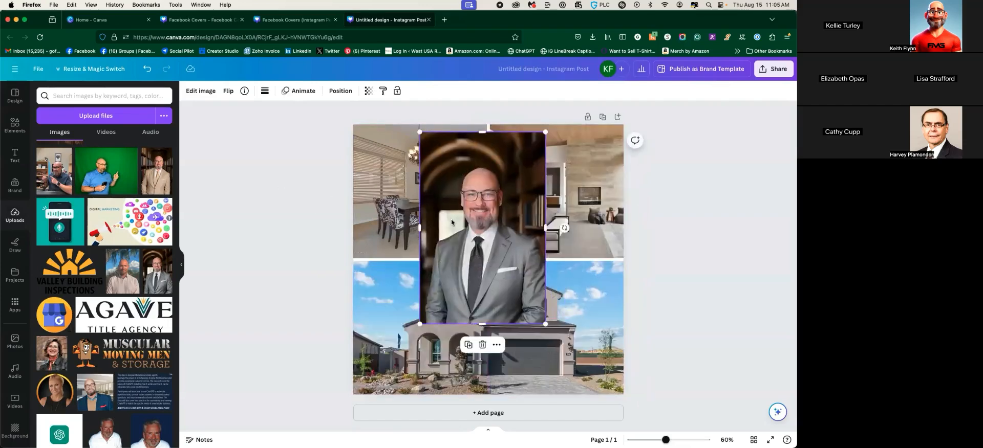
pyautogui.press('Delete')
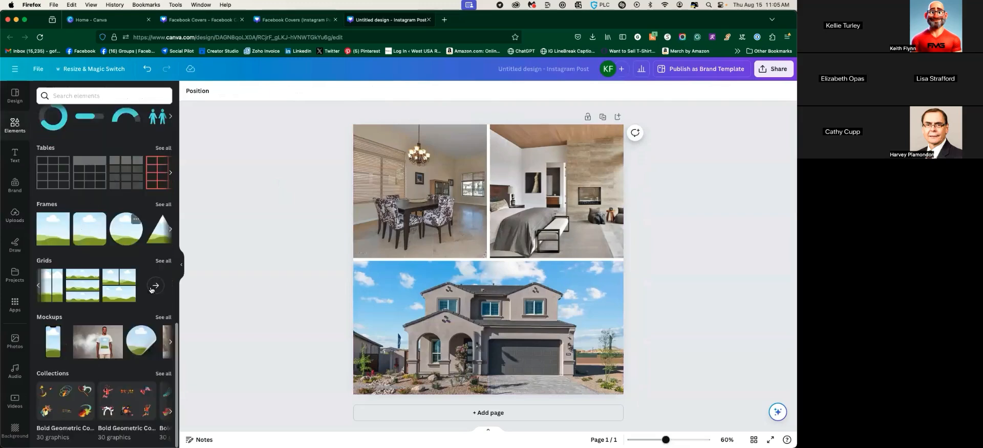
# Add a dark square and stretch it full page width across the bottom of the house photo
pyautogui.scroll(15, 80, 169)
pyautogui.click(51, 211)
pyautogui.moveTo(448, 259); pyautogui.dragTo(366, 259)
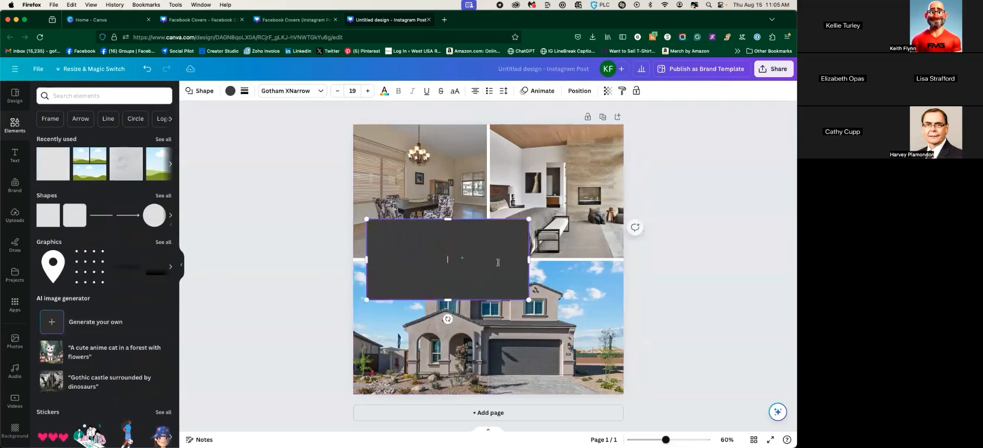
pyautogui.moveTo(529, 259); pyautogui.dragTo(608, 260)
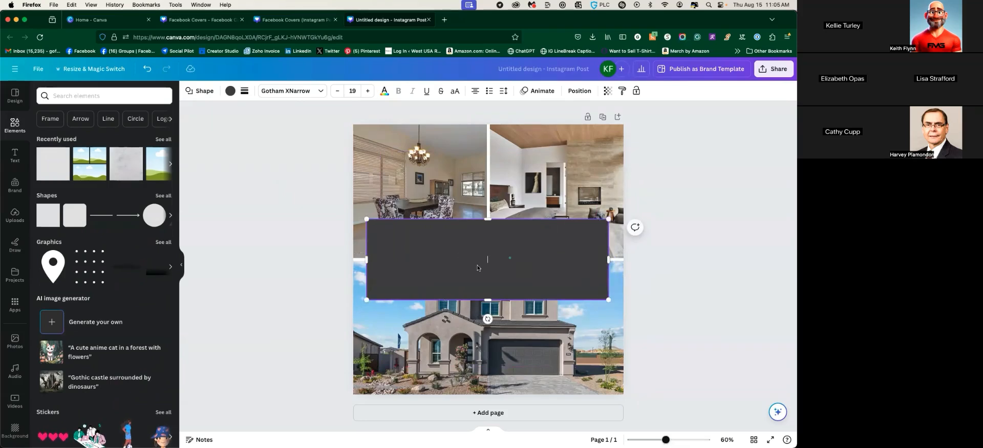
pyautogui.moveTo(456, 241); pyautogui.dragTo(467, 342)
pyautogui.moveTo(368, 353); pyautogui.dragTo(353, 353)
pyautogui.moveTo(606, 353); pyautogui.dragTo(618, 353)
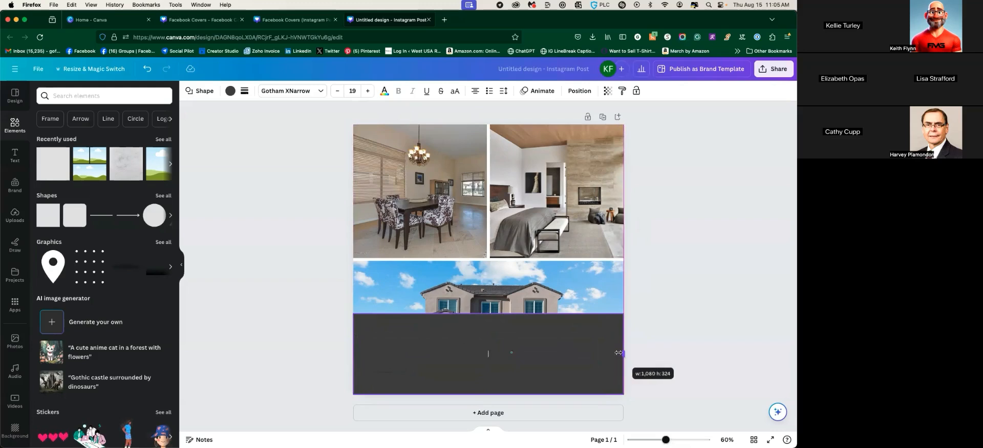
pyautogui.hotkey('ctrl', 'Up')
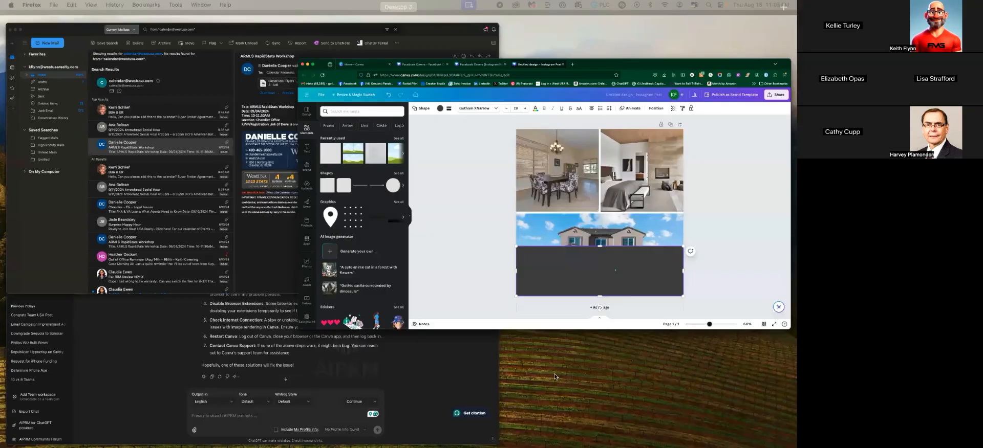
pyautogui.click(600, 233)
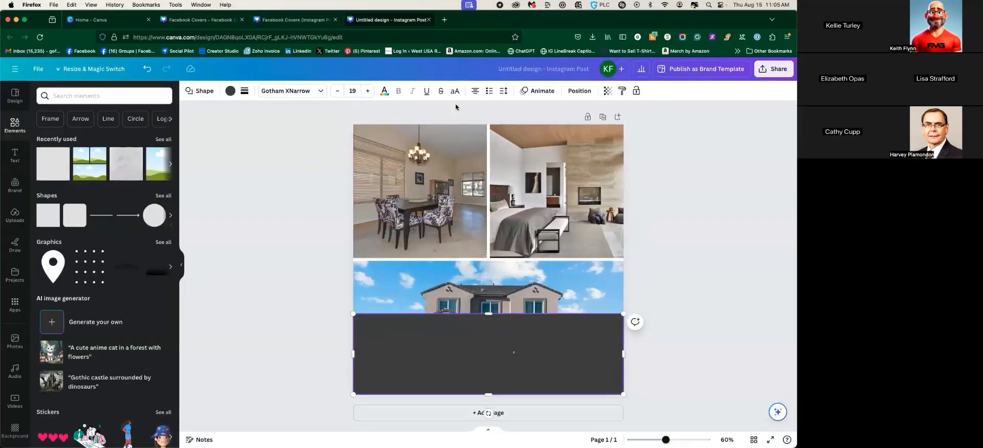
# Make the band about 67 transparency and thin it to 1080 × 108
pyautogui.click(608, 92)
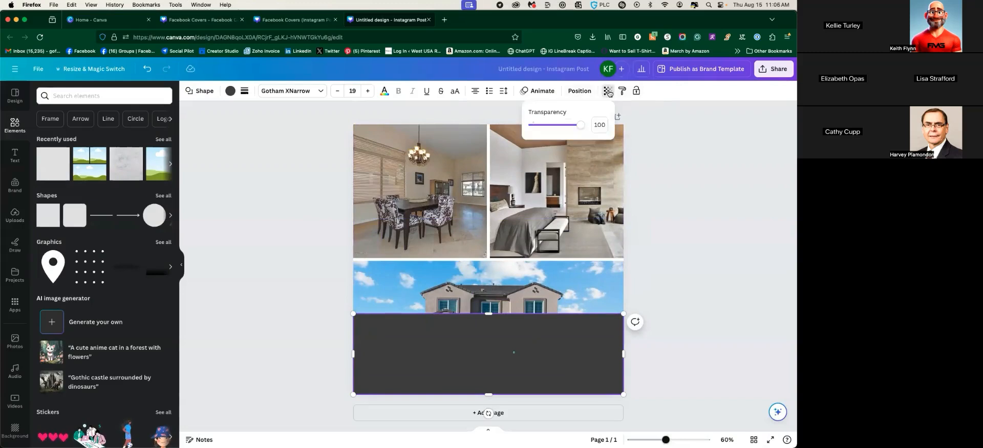
pyautogui.moveTo(581, 126); pyautogui.dragTo(555, 134)
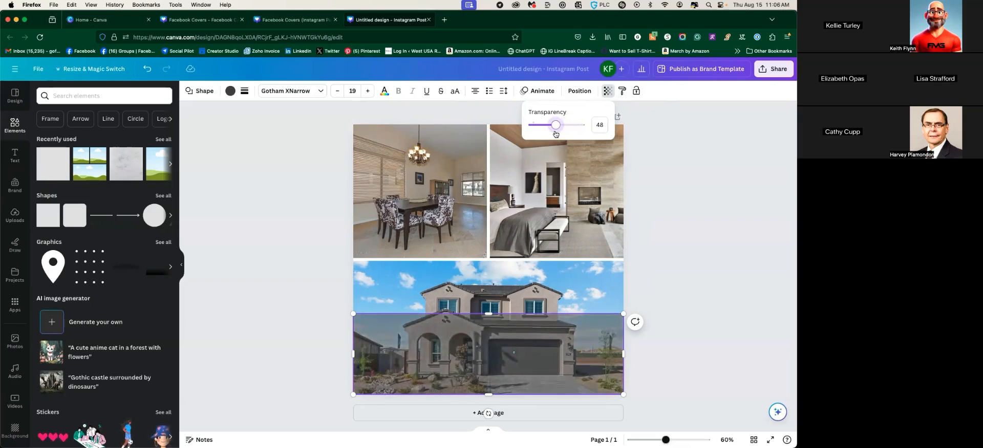
pyautogui.moveTo(488, 315); pyautogui.dragTo(489, 369)
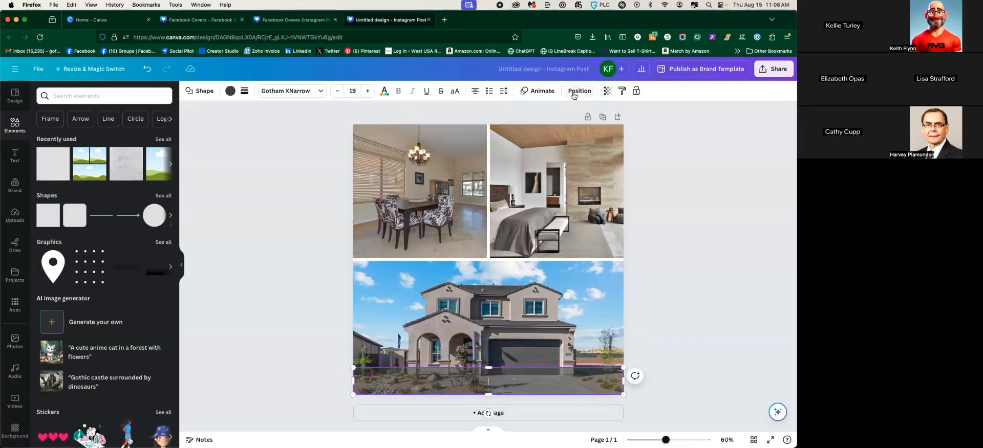
pyautogui.click(605, 92)
pyautogui.moveTo(584, 125); pyautogui.dragTo(566, 127)
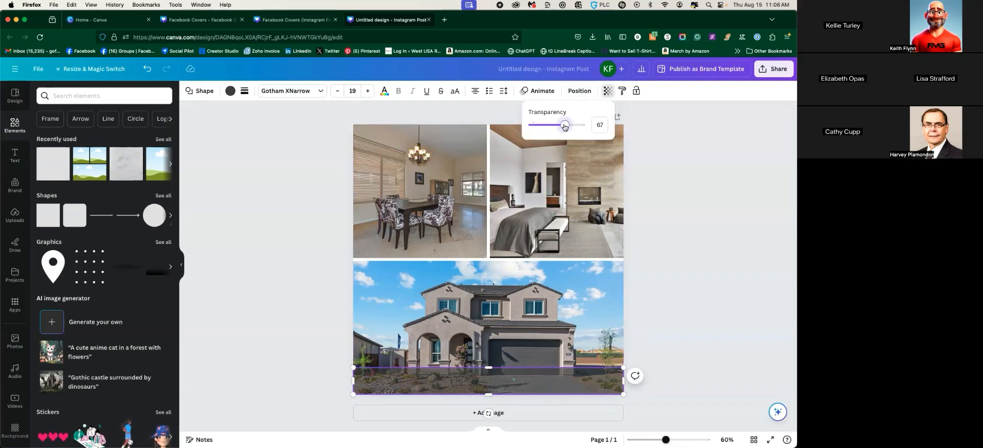
pyautogui.click(668, 221)
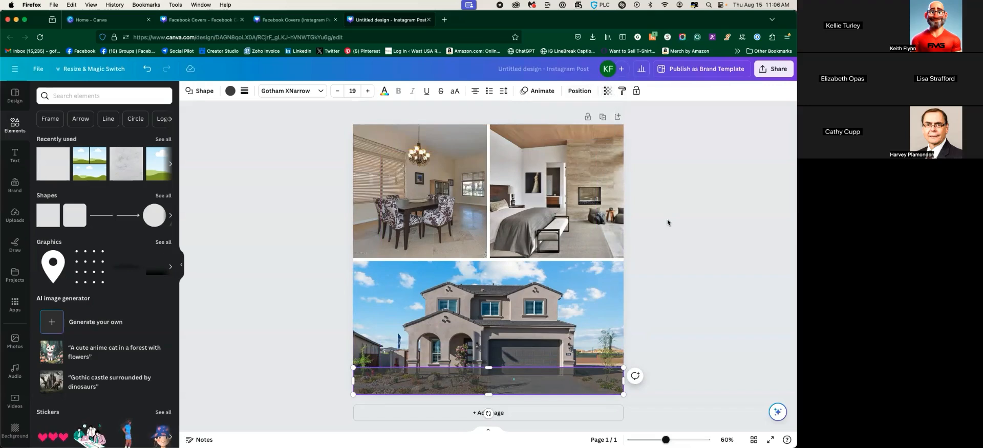
pyautogui.click(668, 220)
pyautogui.scroll(-1, 74, 194)
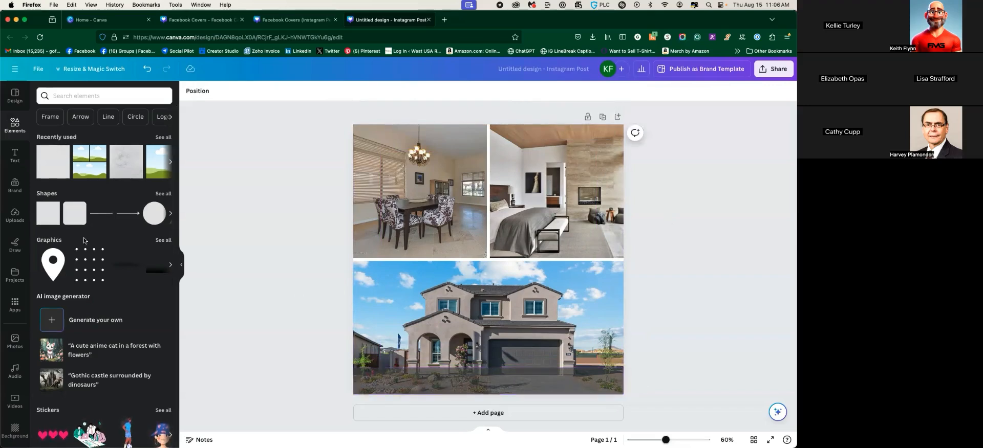
# Add a subheading text box reading 'JUST LISTED' and widen it to fit one line
pyautogui.click(15, 154)
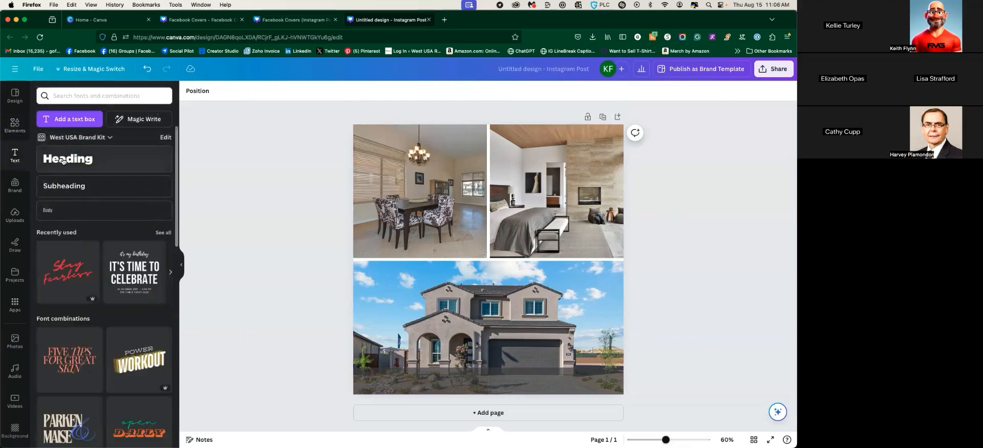
pyautogui.click(64, 186)
pyautogui.moveTo(460, 224); pyautogui.dragTo(360, 235)
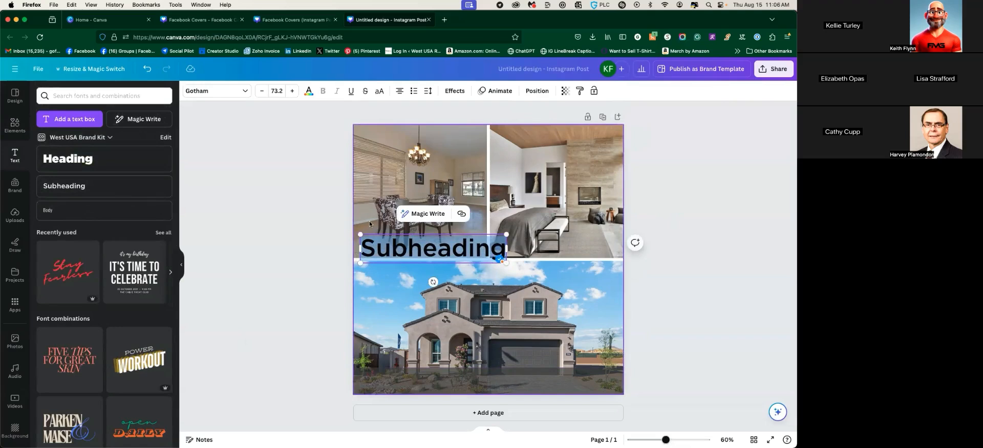
pyautogui.write('JUST L')
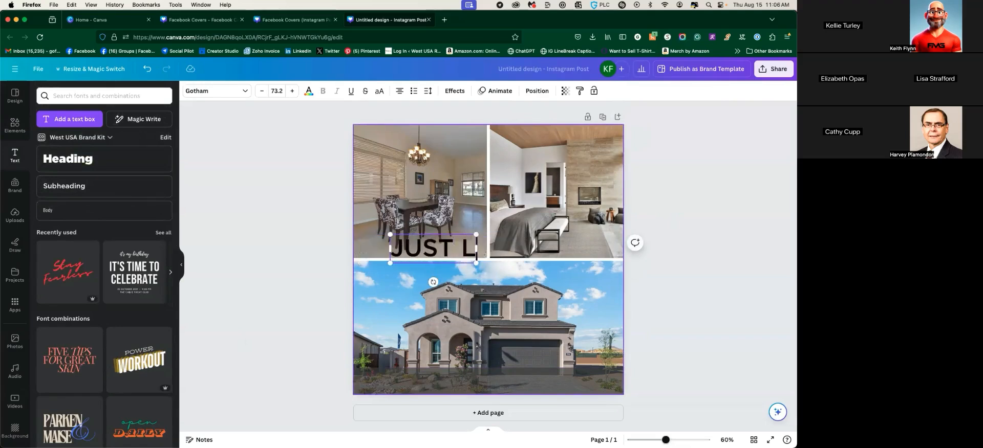
pyautogui.write('ISTED')
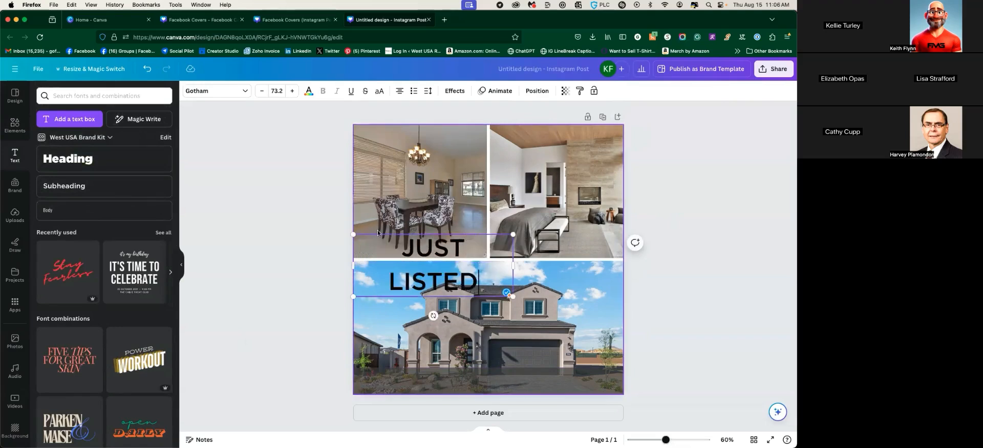
pyautogui.moveTo(513, 265); pyautogui.dragTo(540, 264)
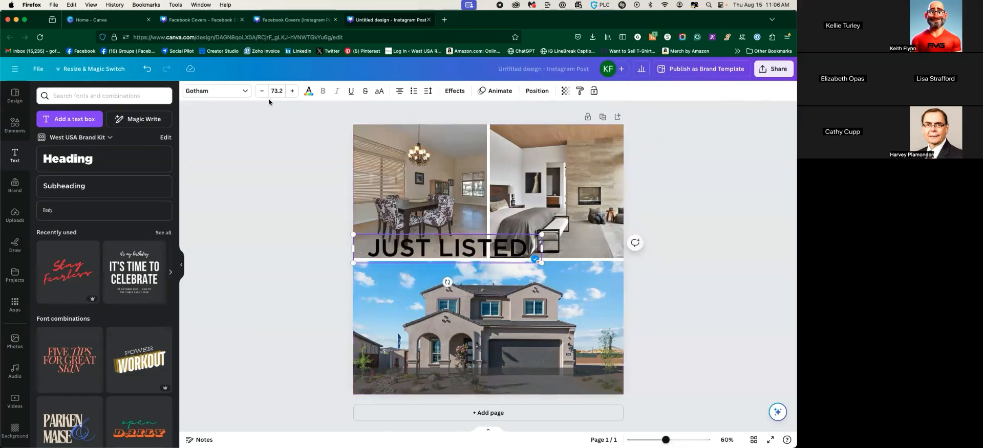
# Turn all of the JUST LISTED lettering white
pyautogui.click(308, 92)
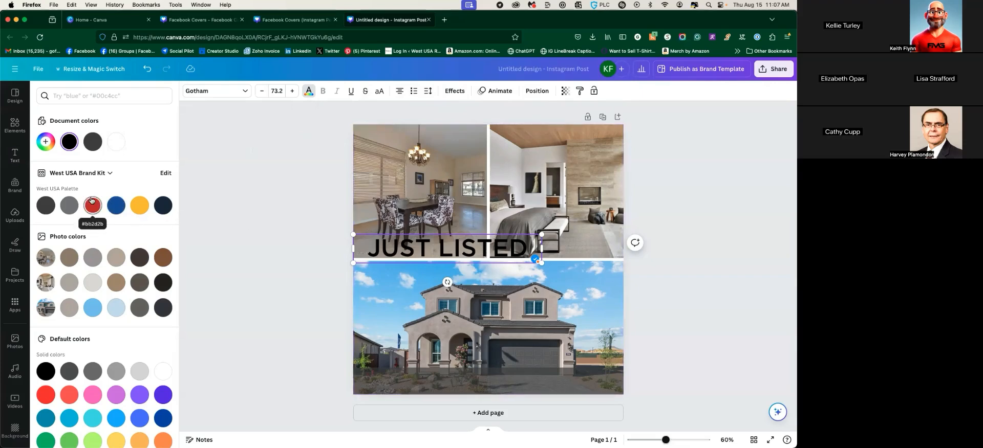
pyautogui.click(119, 148)
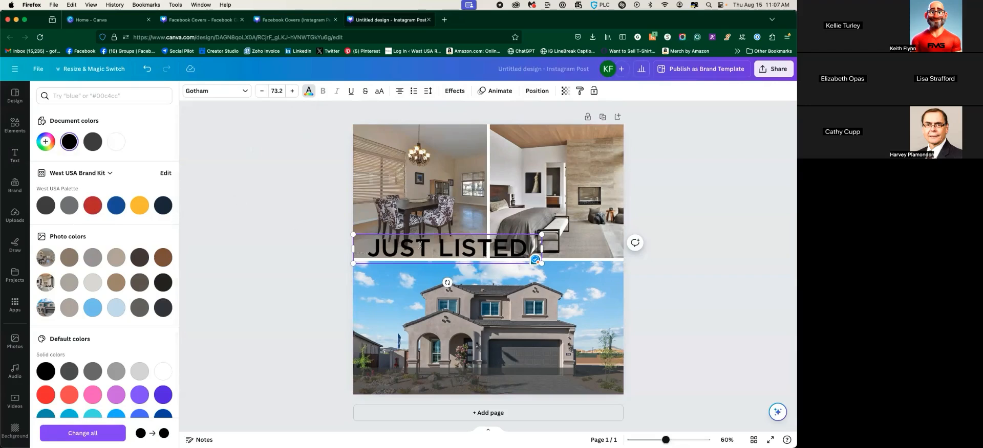
pyautogui.click(390, 248)
pyautogui.moveTo(377, 246); pyautogui.dragTo(527, 249)
pyautogui.click(121, 142)
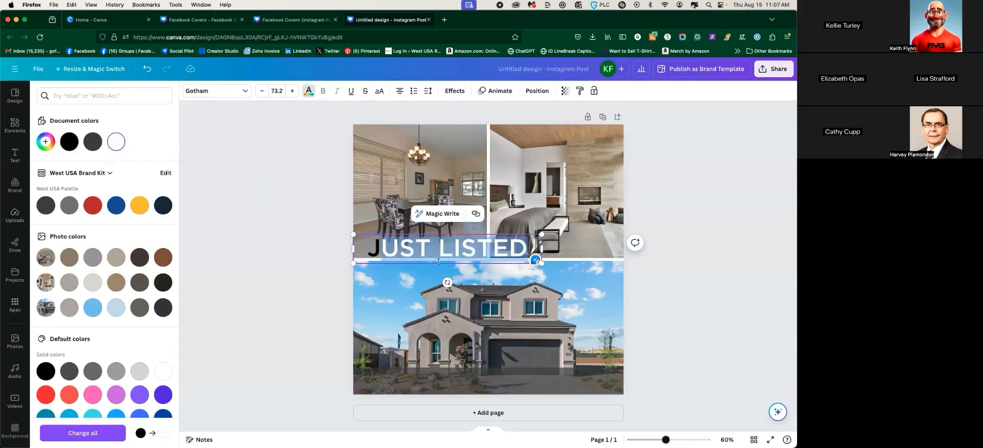
pyautogui.click(381, 249)
pyautogui.click(117, 142)
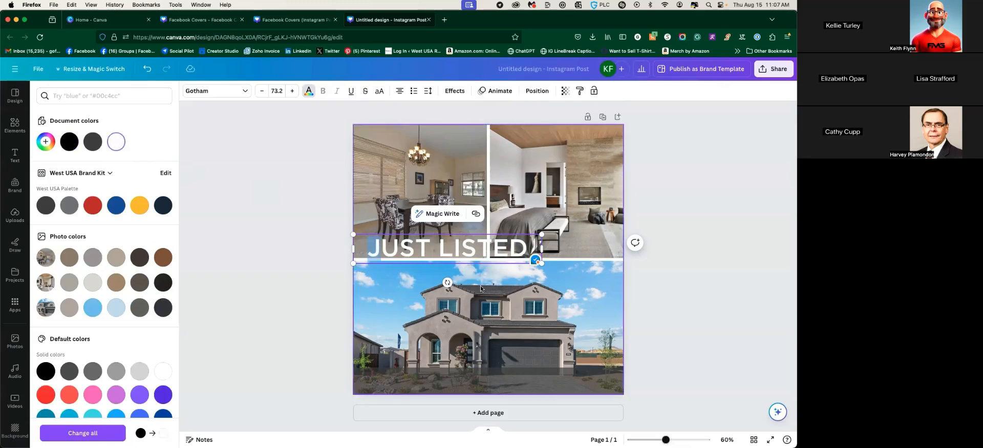
pyautogui.click(292, 237)
# Move JUST LISTED down onto the house photo, shrink it, and bring it to the front
pyautogui.moveTo(426, 246); pyautogui.dragTo(438, 377)
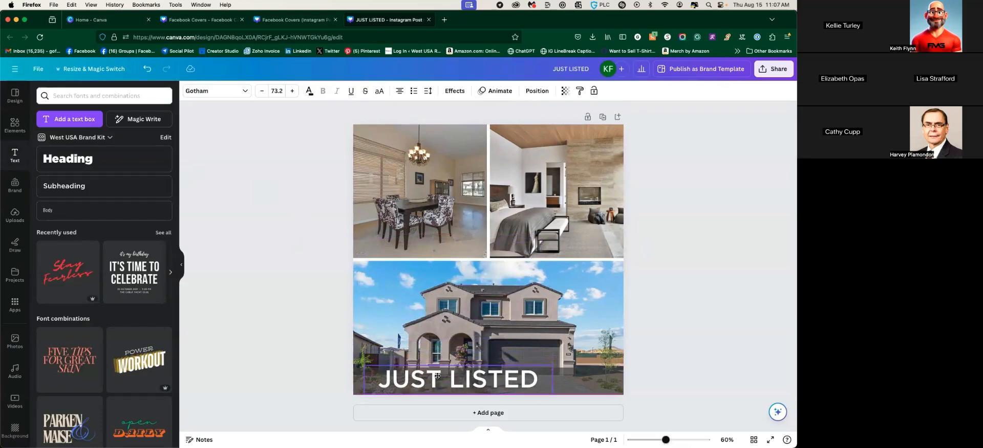
pyautogui.moveTo(552, 368); pyautogui.dragTo(513, 371)
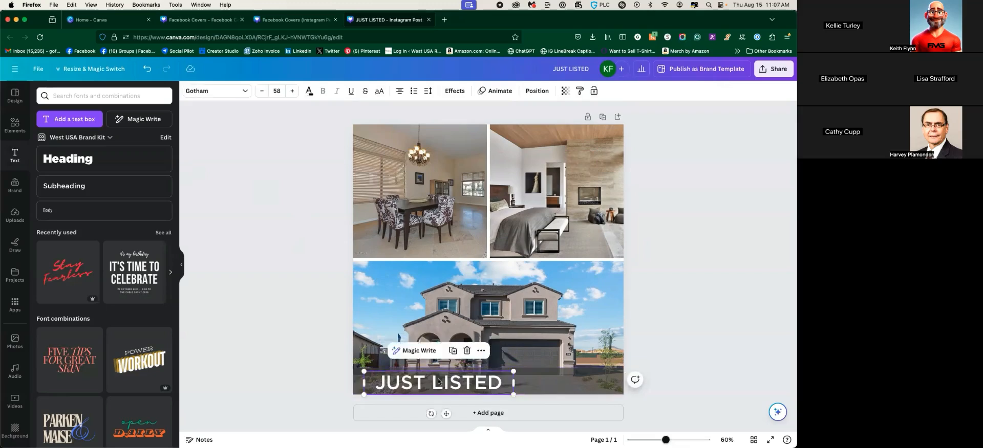
pyautogui.moveTo(438, 381); pyautogui.dragTo(438, 378)
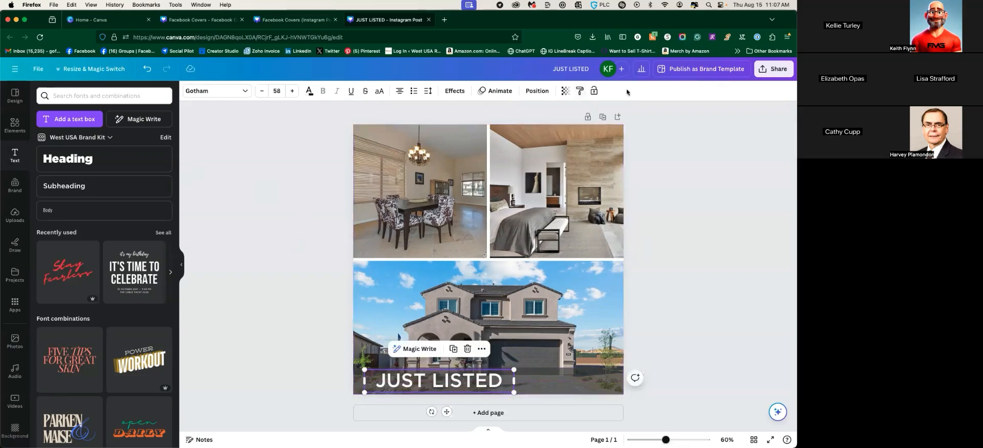
pyautogui.click(546, 92)
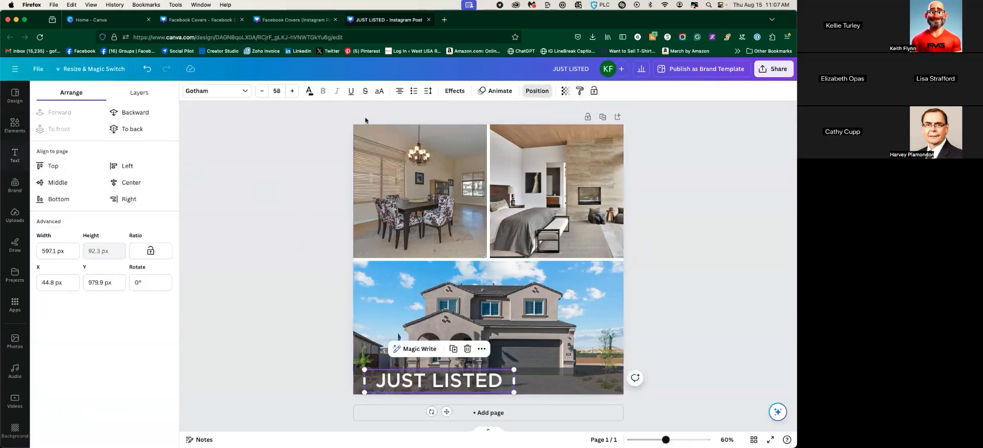
pyautogui.click(135, 113)
pyautogui.click(135, 113)
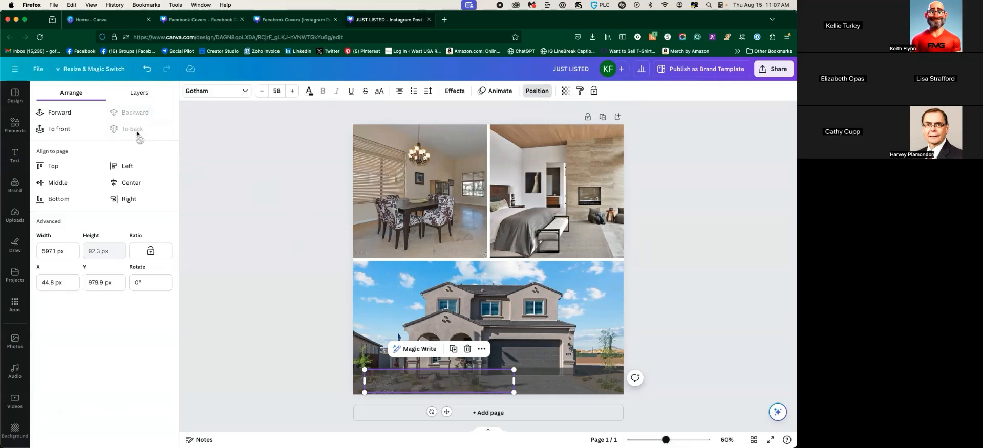
pyautogui.click(54, 129)
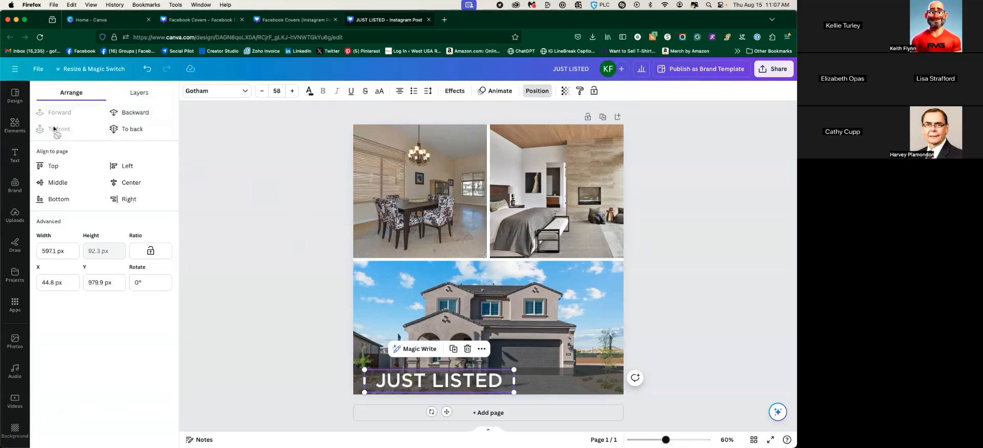
pyautogui.click(231, 277)
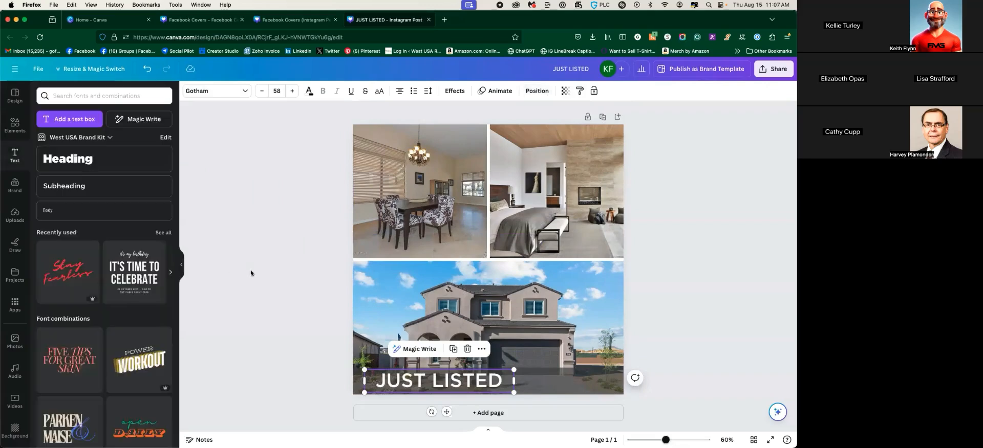
pyautogui.click(15, 124)
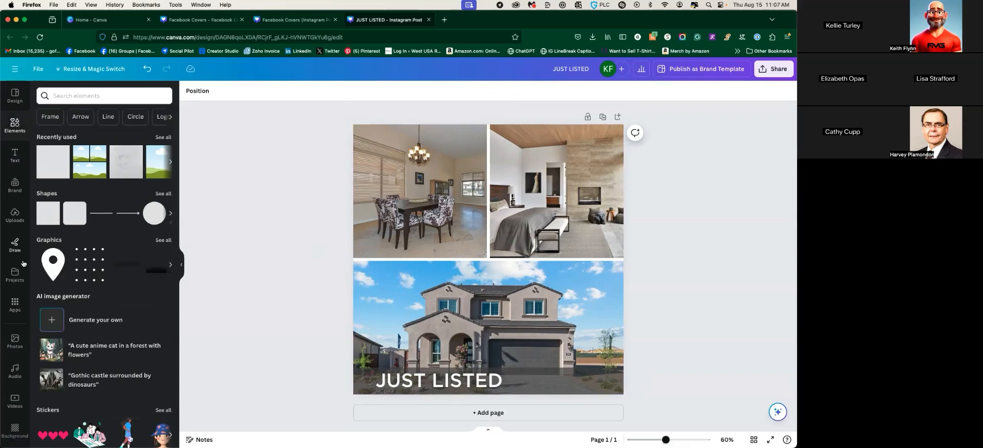
# Add the agent's portrait with background removed, shrunk, at the house photo's bottom right
pyautogui.click(15, 215)
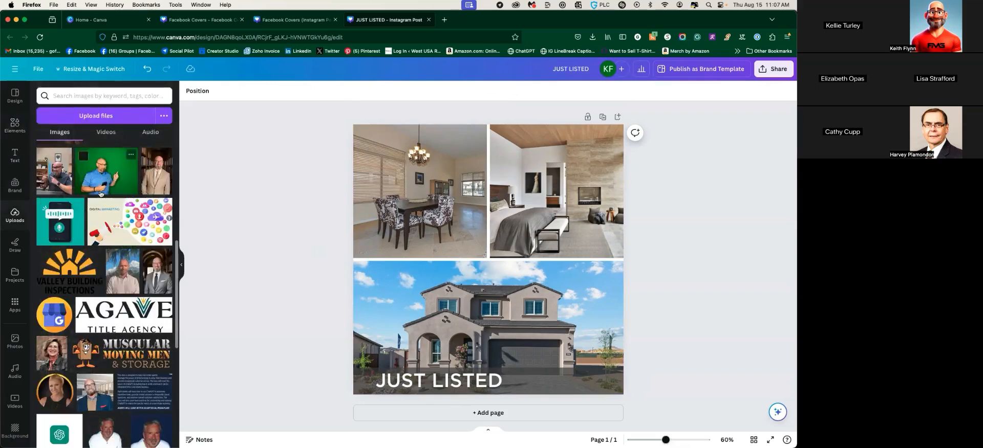
pyautogui.click(156, 271)
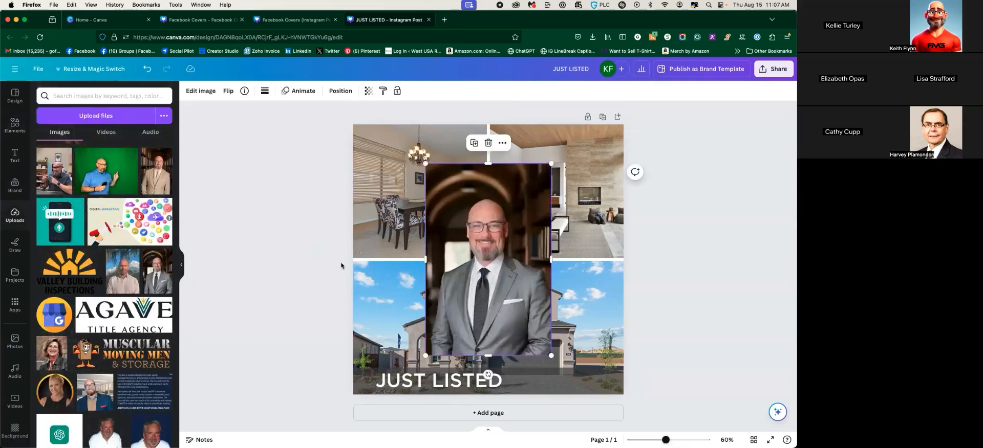
pyautogui.click(201, 92)
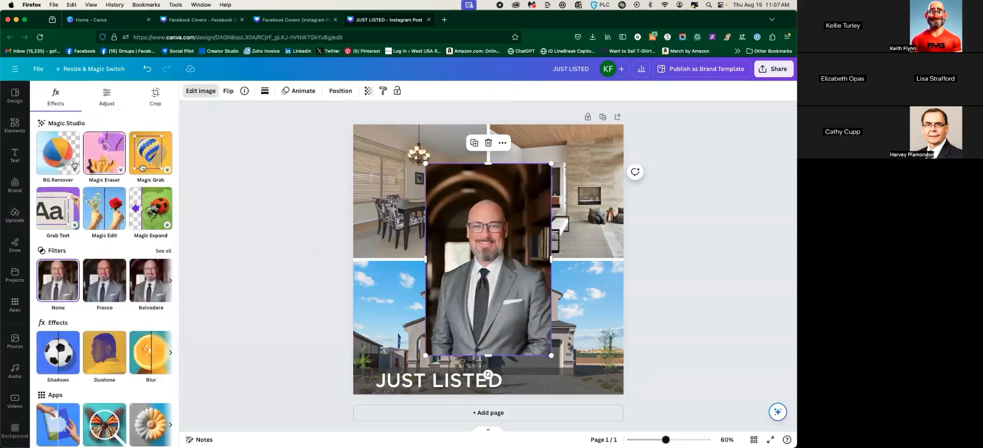
pyautogui.click(58, 167)
pyautogui.moveTo(475, 290); pyautogui.dragTo(586, 387)
pyautogui.click(743, 273)
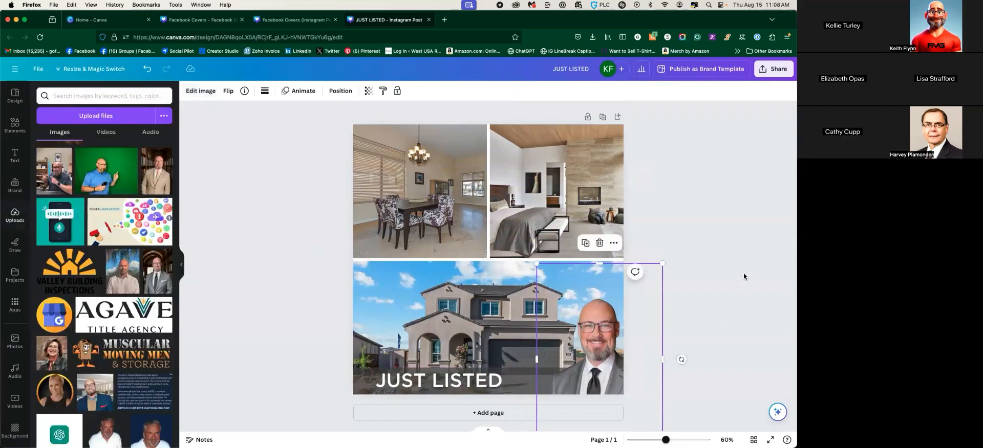
pyautogui.click(618, 346)
pyautogui.moveTo(537, 264); pyautogui.dragTo(554, 287)
pyautogui.moveTo(592, 370); pyautogui.dragTo(546, 313)
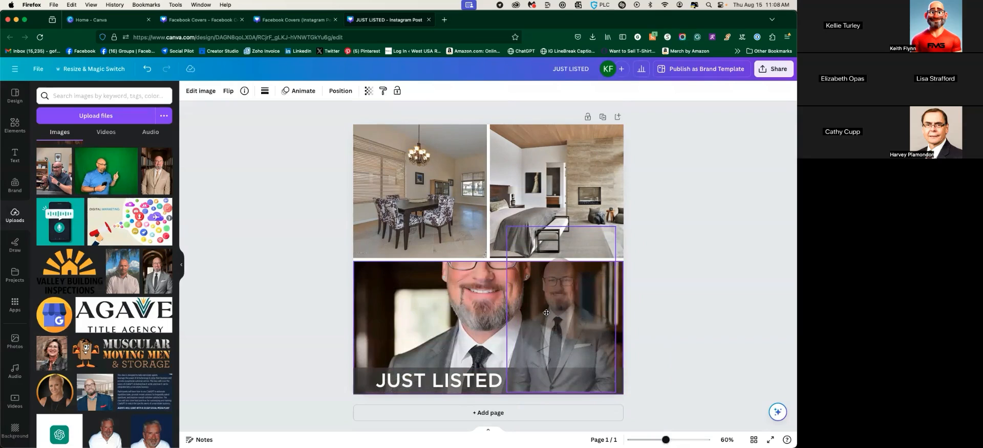
pyautogui.moveTo(546, 313); pyautogui.dragTo(560, 376)
pyautogui.click(755, 243)
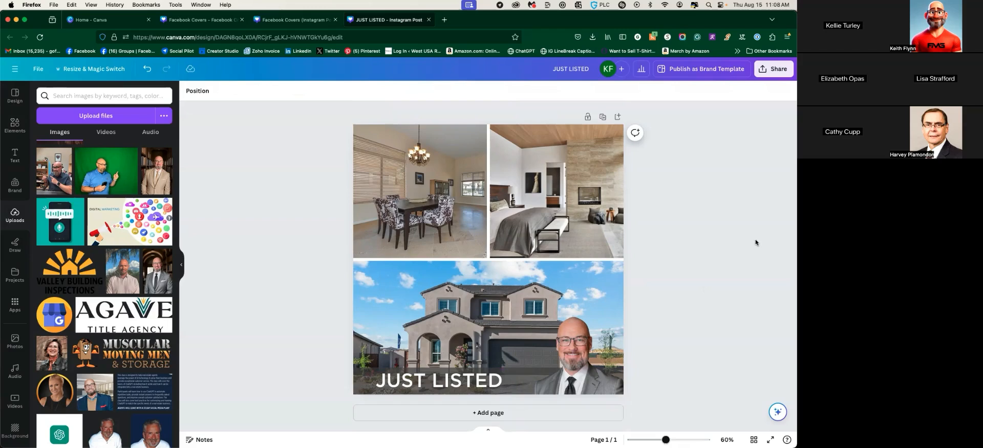
# Nudge the JUST LISTED heading slightly left along the dark band
pyautogui.click(439, 376)
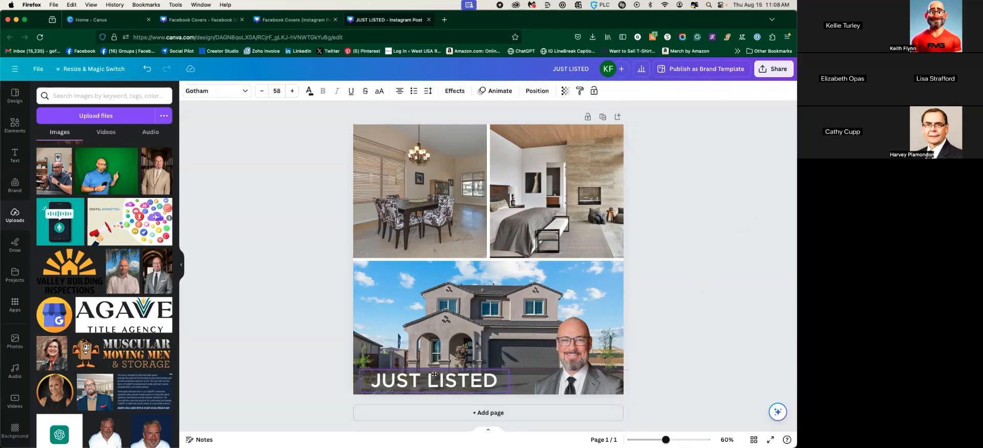
pyautogui.click(675, 275)
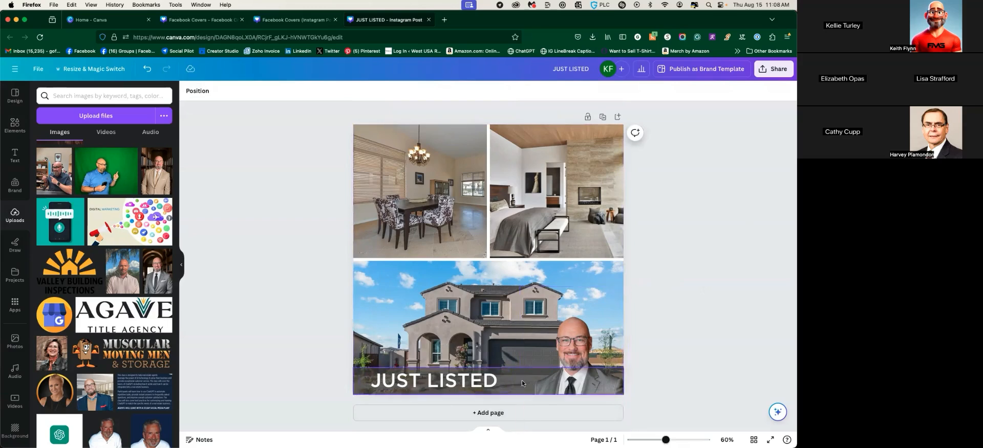
pyautogui.moveTo(448, 384); pyautogui.dragTo(443, 384)
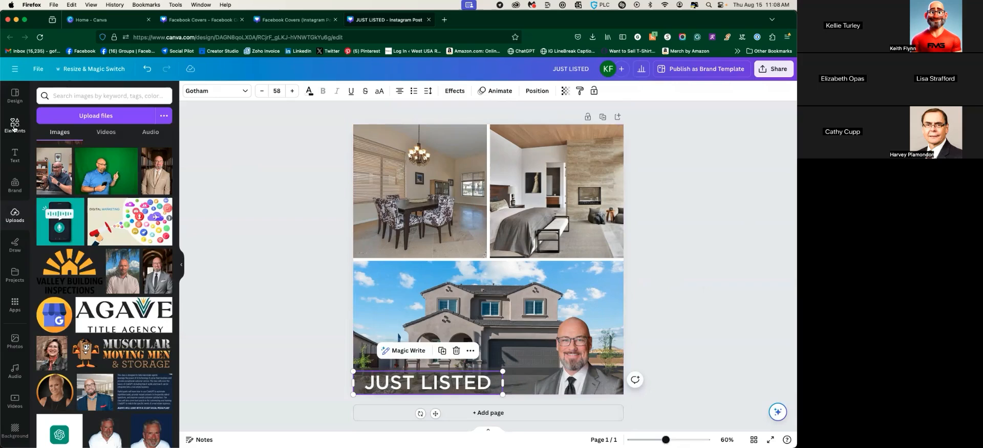
pyautogui.click(15, 126)
pyautogui.click(90, 96)
# Search Elements graphics for 'just listed' and delete the JUST LISTED text box
pyautogui.write('just listed')
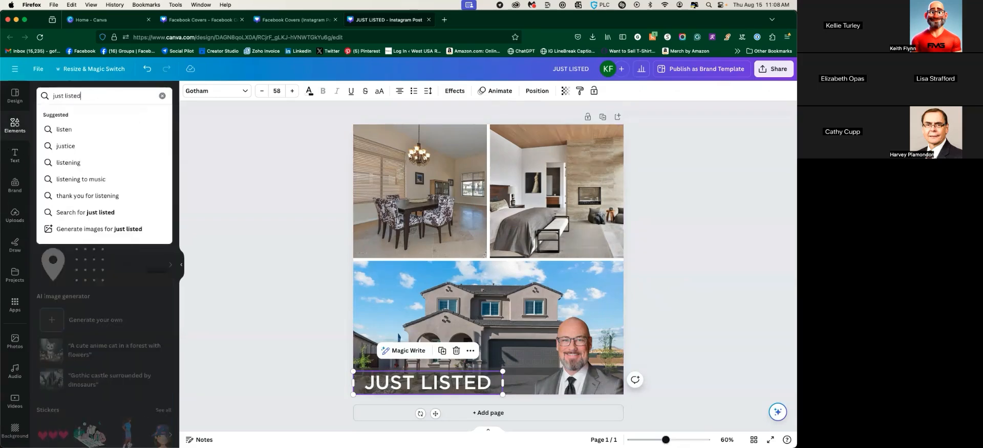
pyautogui.press('Return')
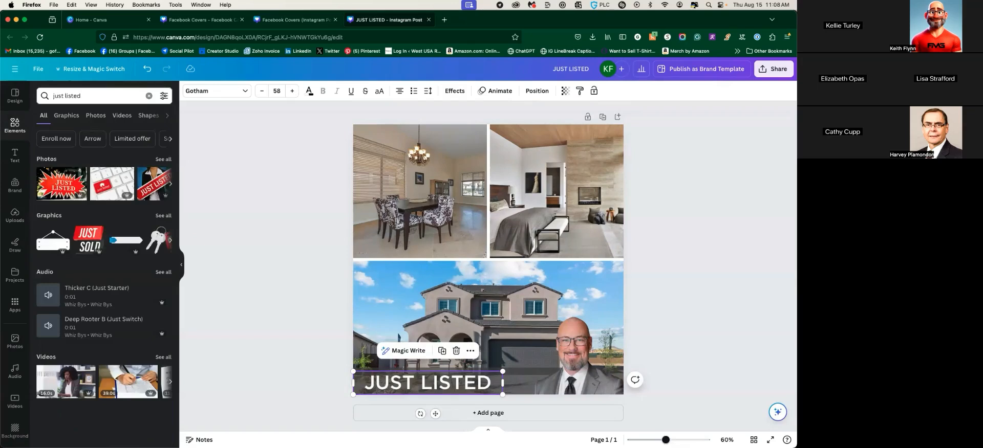
pyautogui.click(160, 216)
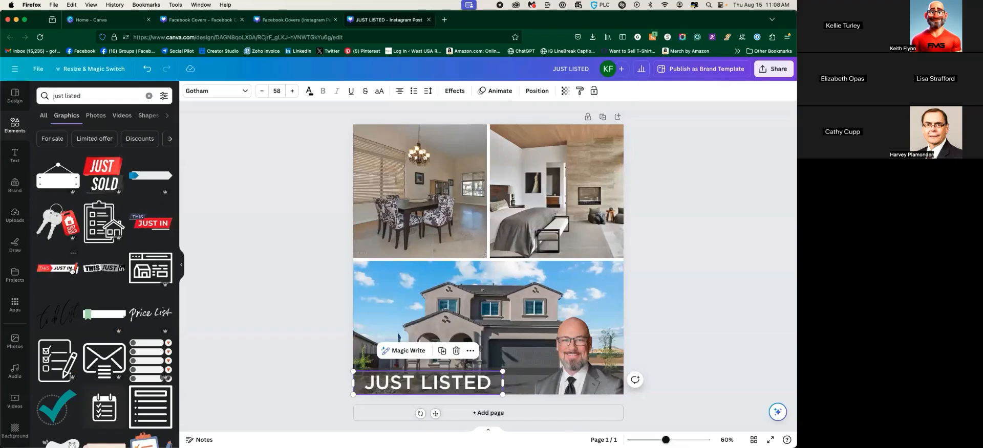
pyautogui.click(461, 384)
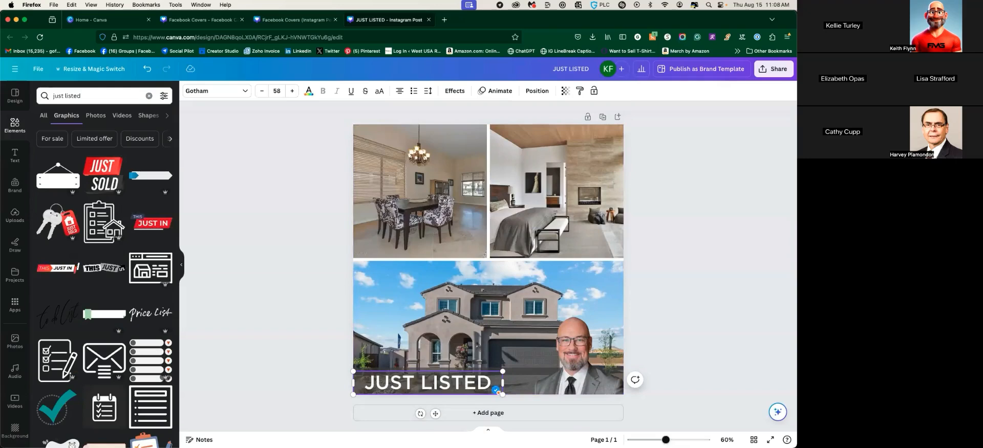
pyautogui.press('BackSpace')
pyautogui.press('Escape')
pyautogui.press('BackSpace')
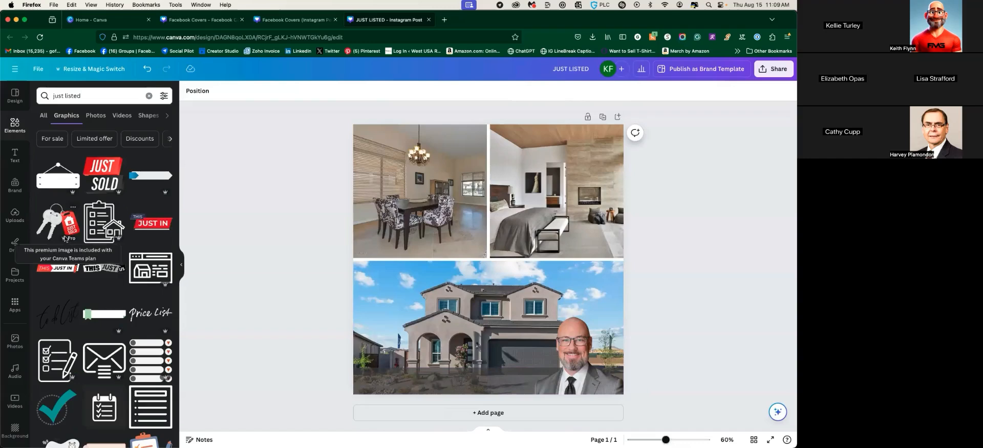
# Add the THIS JUST in graphic, shrunk, at the house photo's bottom left
pyautogui.click(103, 268)
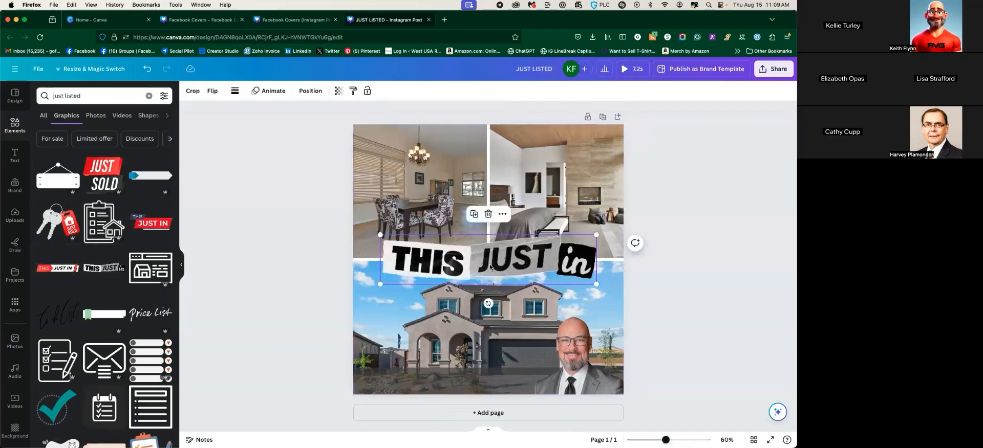
pyautogui.moveTo(491, 261); pyautogui.dragTo(470, 374)
pyautogui.moveTo(575, 351); pyautogui.dragTo(480, 367)
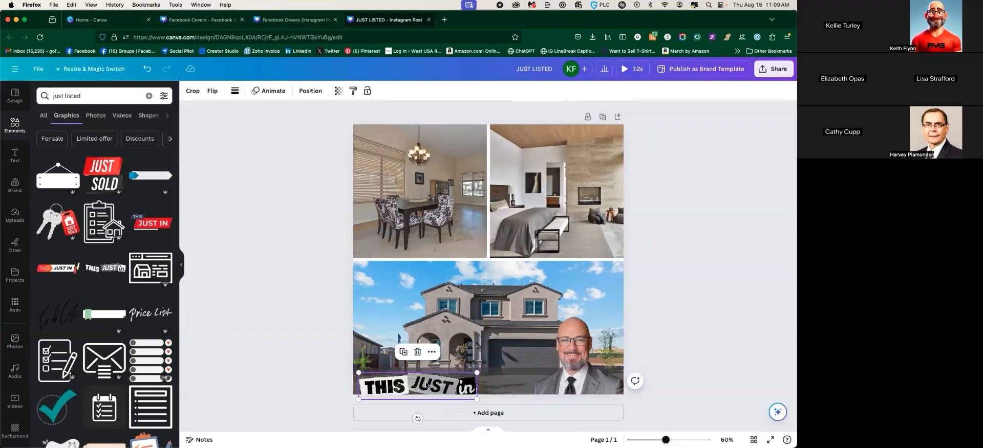
pyautogui.click(253, 328)
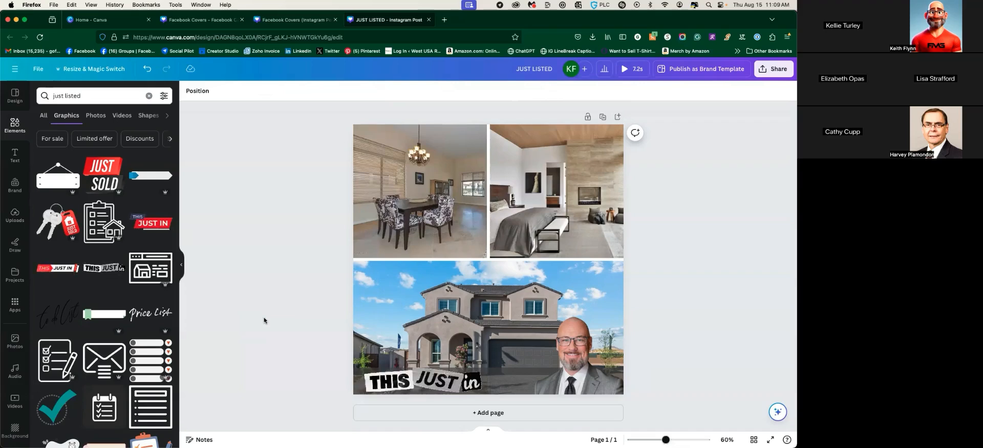
pyautogui.moveTo(579, 375); pyautogui.dragTo(598, 375)
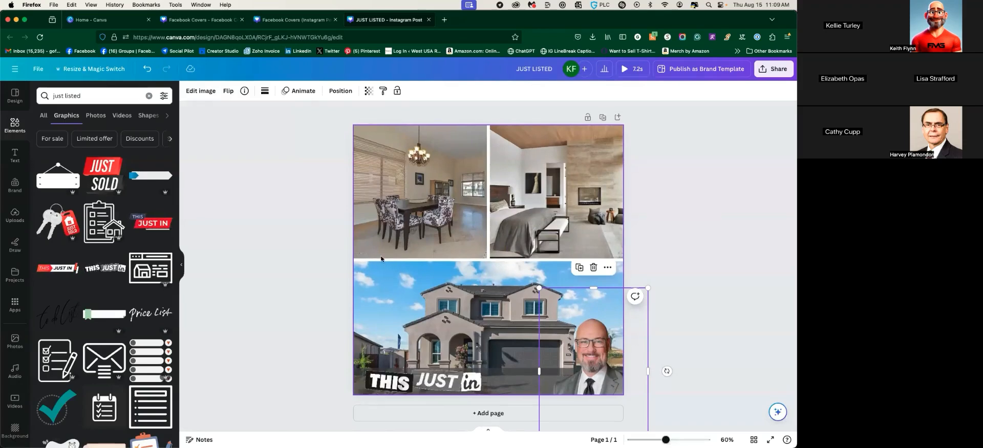
# Search graphics for 'swipe' and add a small tapping-hand graphic onto the photo
pyautogui.click(56, 95)
pyautogui.write('swipe')
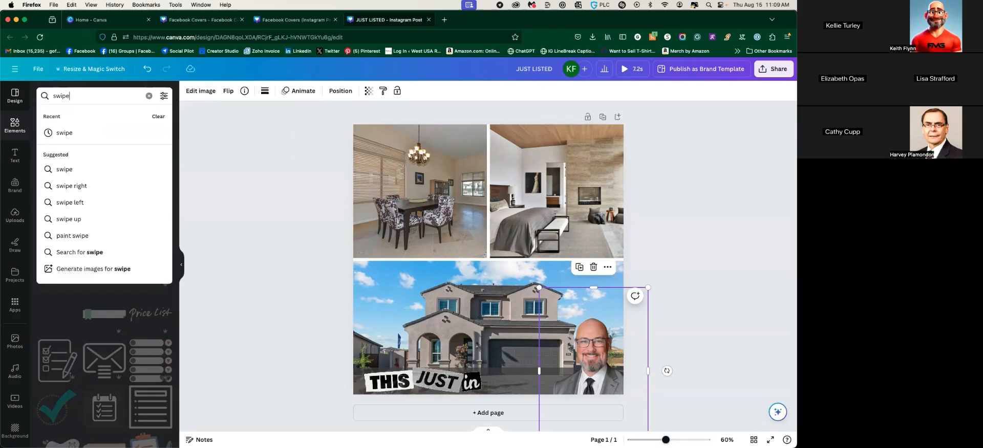
pyautogui.press('Return')
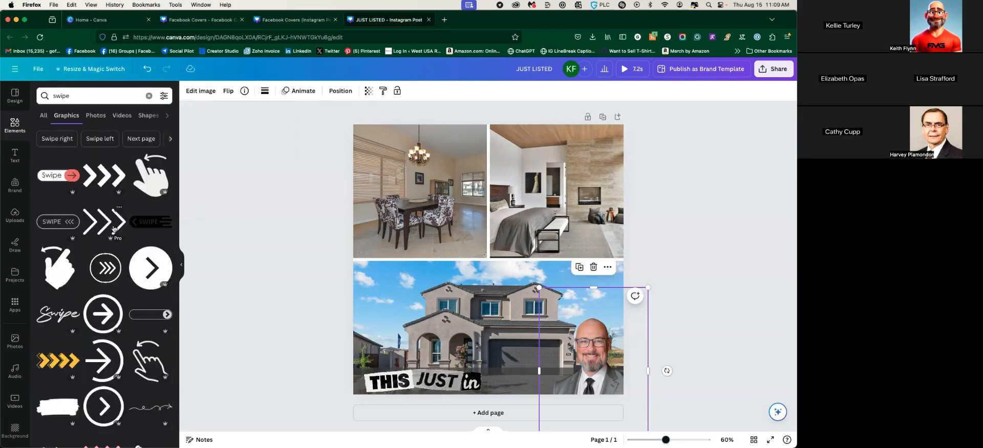
pyautogui.click(697, 306)
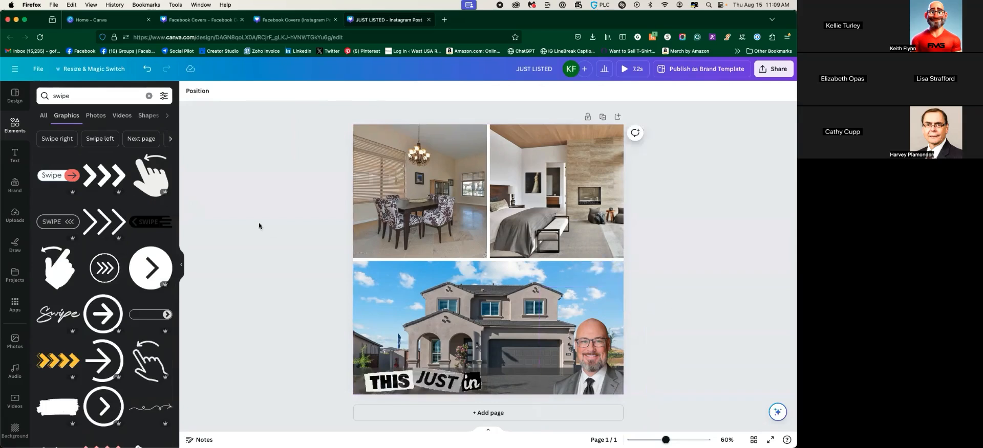
pyautogui.click(151, 176)
pyautogui.moveTo(496, 275); pyautogui.dragTo(582, 272)
pyautogui.moveTo(529, 201); pyautogui.dragTo(592, 281)
# Pull the agent cutout out of its frame, enlarge it at bottom-left, and shift THIS JUST in right
pyautogui.moveTo(581, 355); pyautogui.dragTo(547, 379)
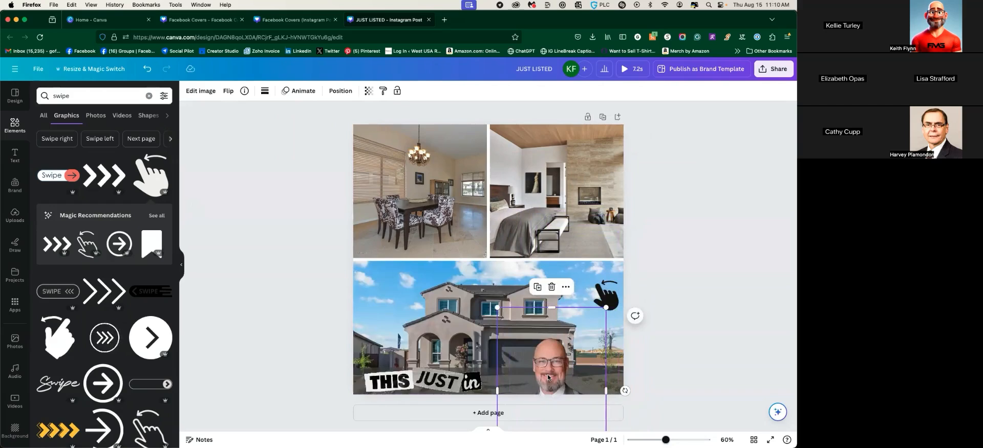
pyautogui.click(229, 92)
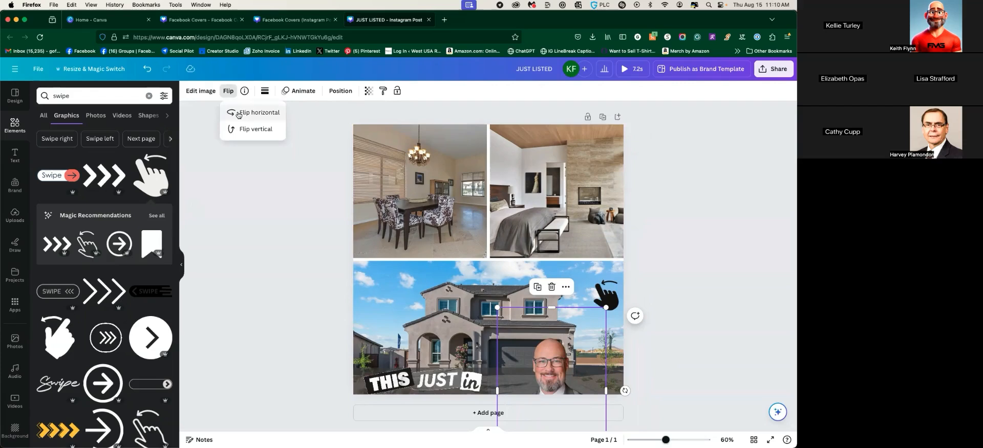
pyautogui.moveTo(578, 360); pyautogui.dragTo(370, 364)
pyautogui.click(460, 381)
pyautogui.moveTo(460, 381); pyautogui.dragTo(545, 381)
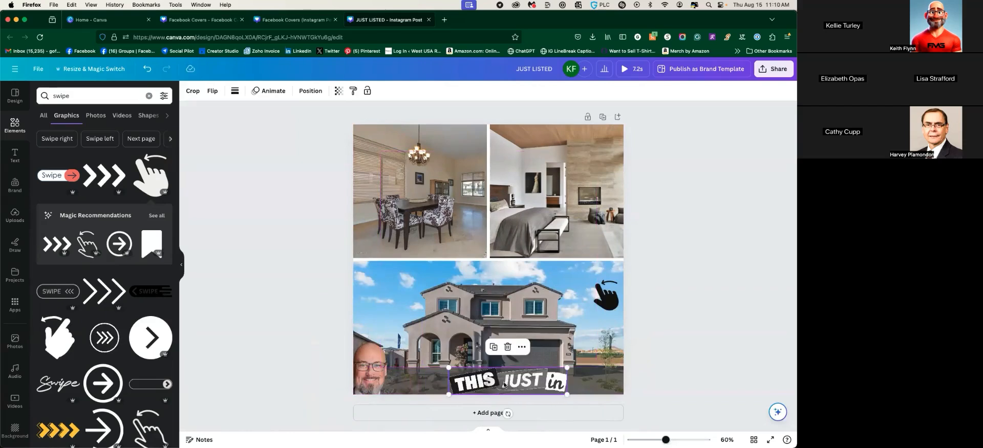
pyautogui.click(416, 333)
pyautogui.moveTo(421, 312); pyautogui.dragTo(467, 270)
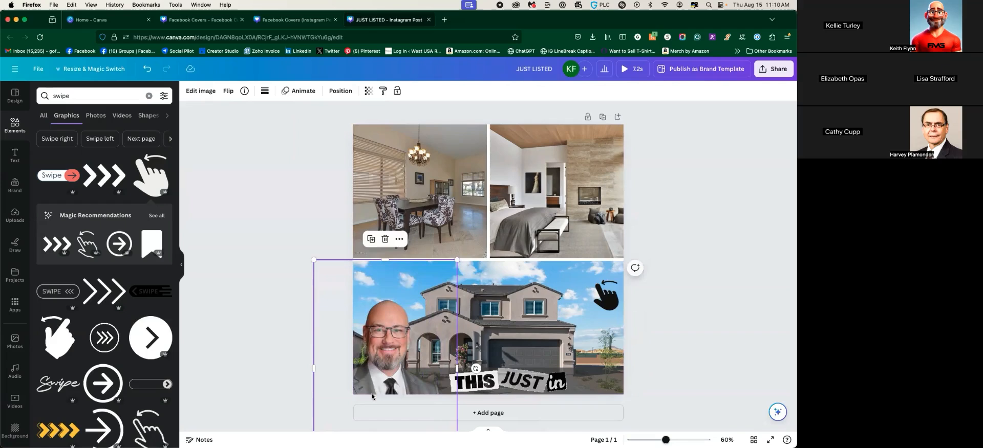
pyautogui.moveTo(384, 385); pyautogui.dragTo(380, 368)
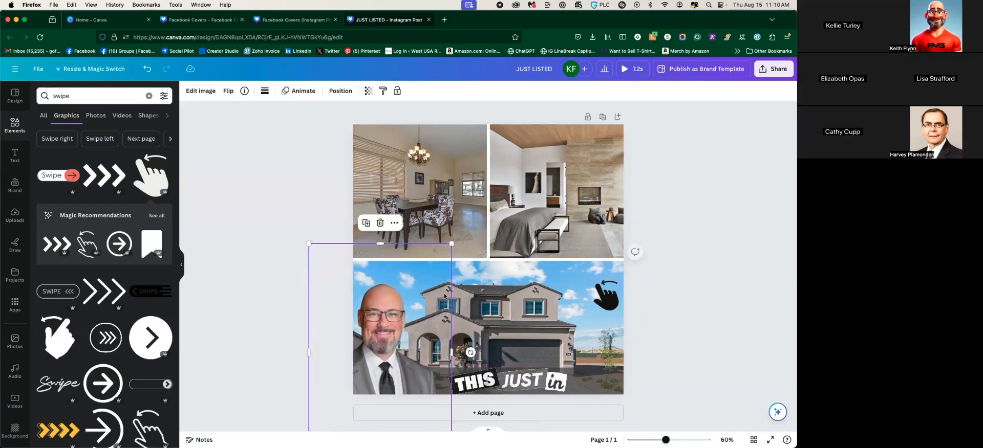
# Move the swipe hand to the house photo's bottom-right corner
pyautogui.click(518, 377)
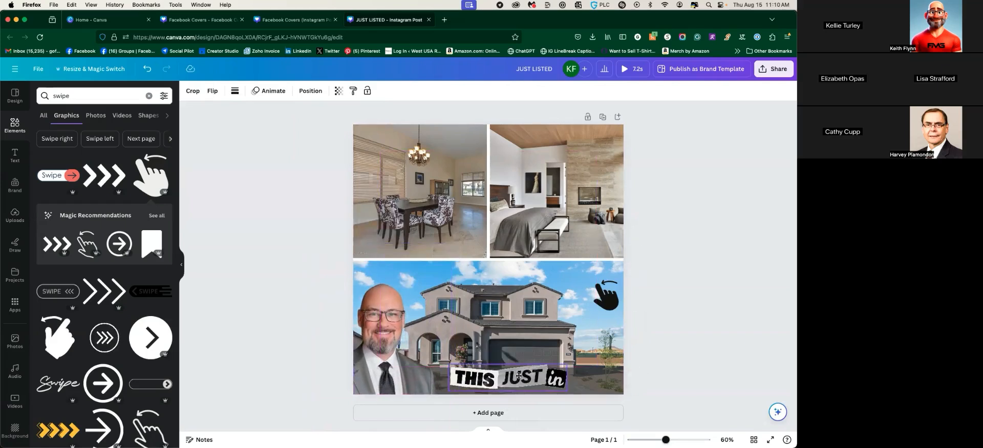
pyautogui.click(609, 302)
pyautogui.moveTo(609, 302); pyautogui.dragTo(605, 381)
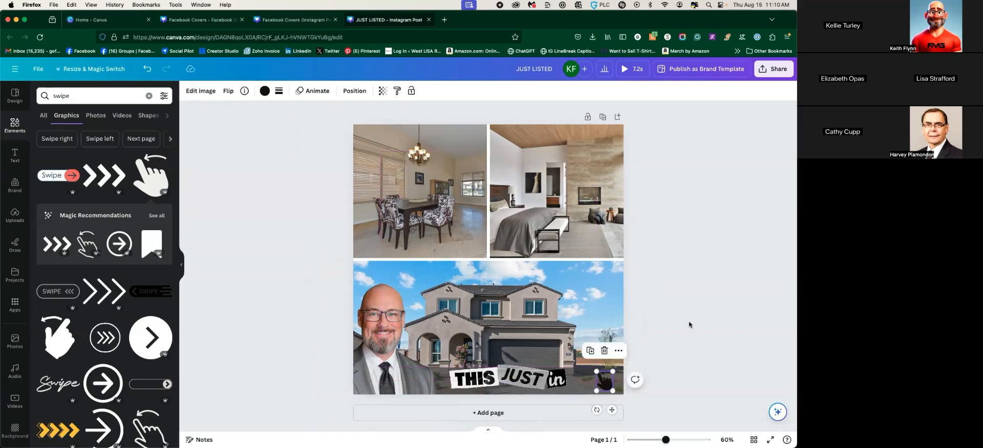
pyautogui.click(264, 91)
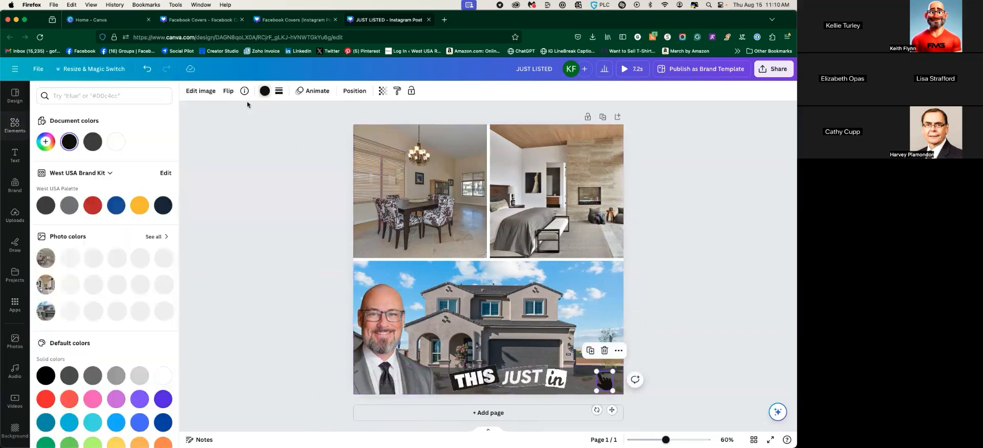
pyautogui.click(723, 325)
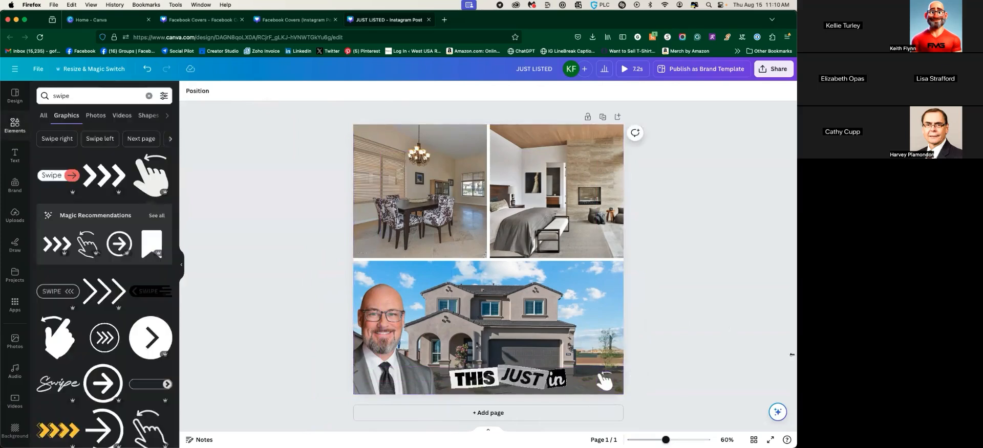
# Duplicate page 1 and delete the copy's banner, hand, and dining, bedroom and exterior photos
pyautogui.click(602, 118)
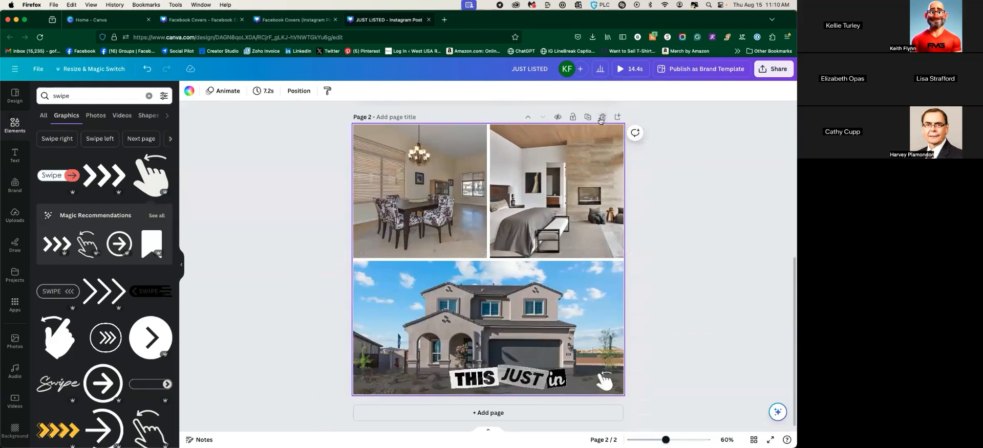
pyautogui.moveTo(331, 113); pyautogui.dragTo(601, 393)
pyautogui.press('Delete')
pyautogui.click(464, 208)
pyautogui.press('Delete')
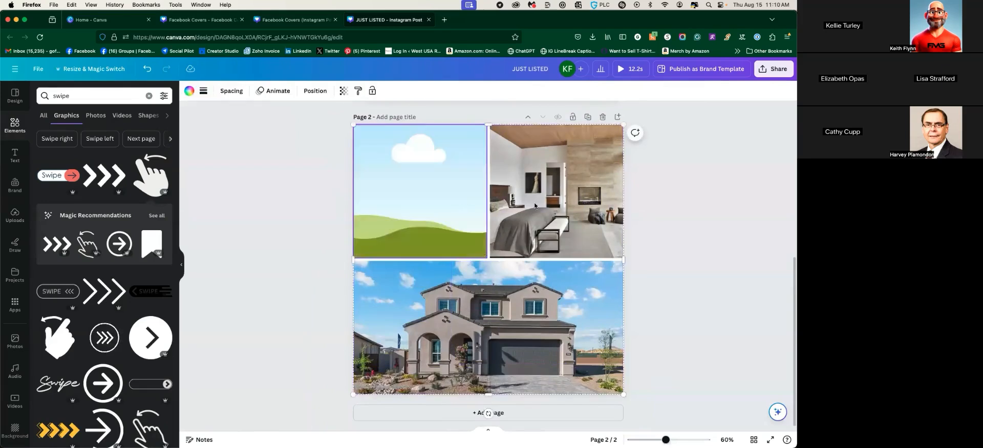
pyautogui.click(514, 215)
pyautogui.press('Delete')
pyautogui.click(510, 294)
pyautogui.press('Delete')
pyautogui.press('Delete')
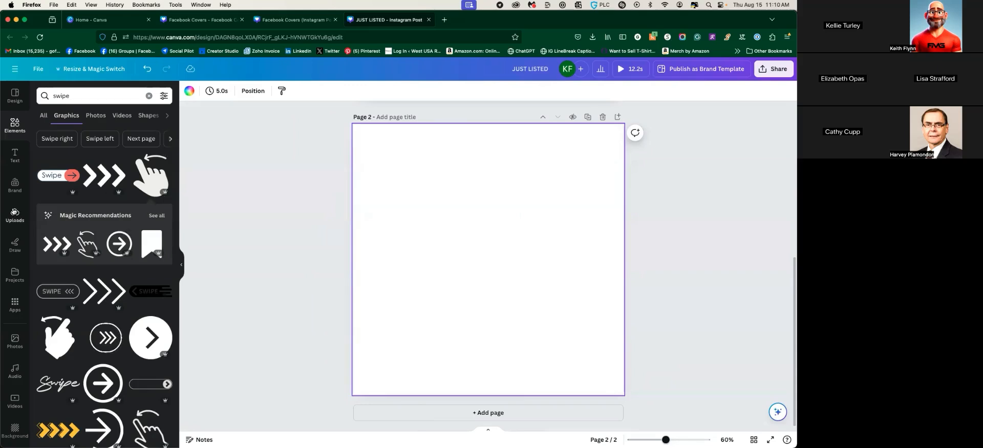
# Add the kitchen photo from an Uploads 'house' search and stretch it to fill page 2
pyautogui.click(15, 212)
pyautogui.write('h')
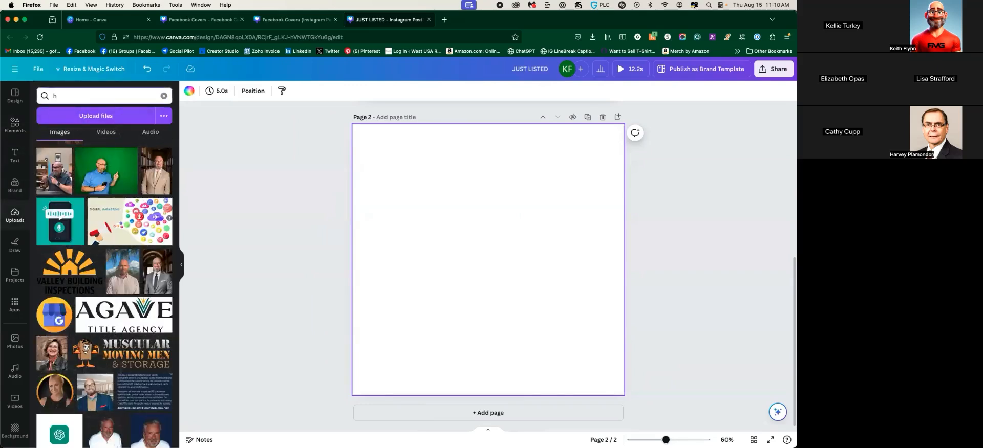
pyautogui.press('BackSpace')
pyautogui.write('h')
pyautogui.press('Return')
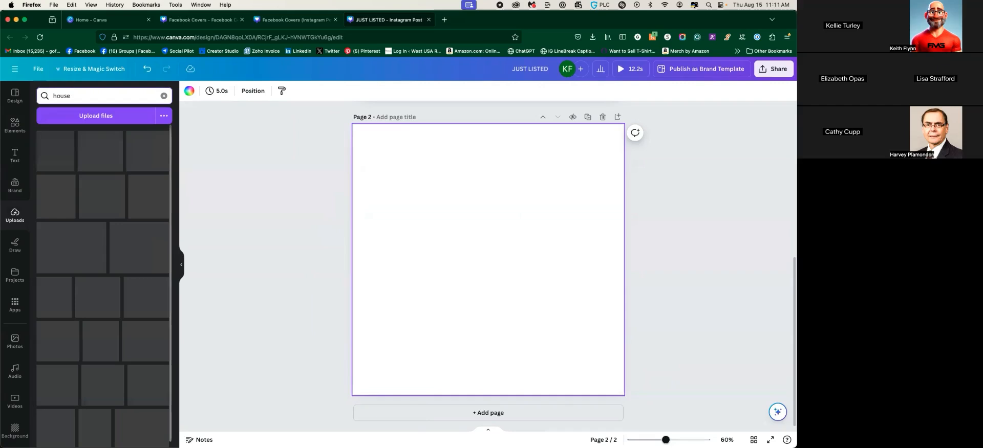
pyautogui.scroll(-10, 106, 291)
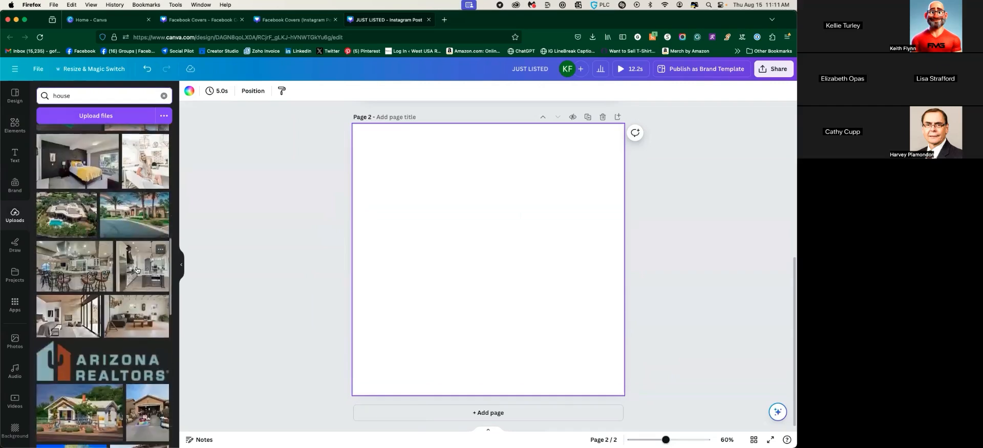
pyautogui.click(136, 270)
pyautogui.moveTo(380, 363); pyautogui.dragTo(356, 398)
pyautogui.moveTo(597, 156); pyautogui.dragTo(629, 123)
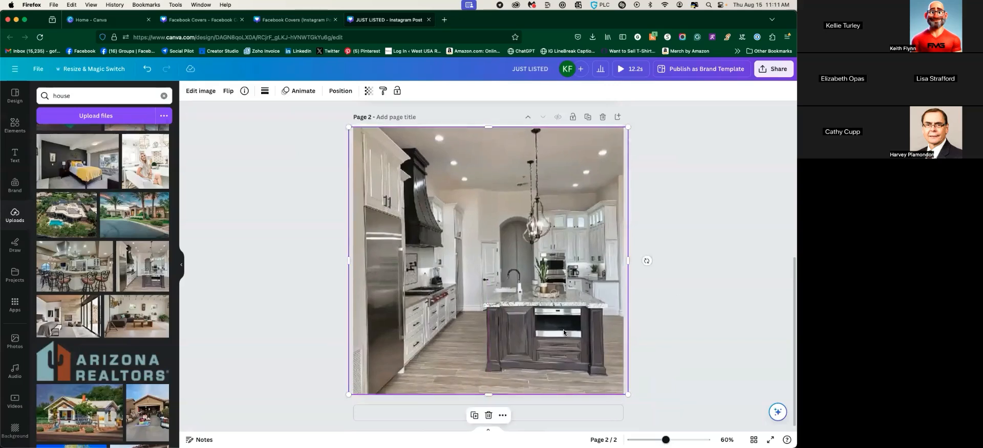
pyautogui.moveTo(350, 124); pyautogui.dragTo(344, 123)
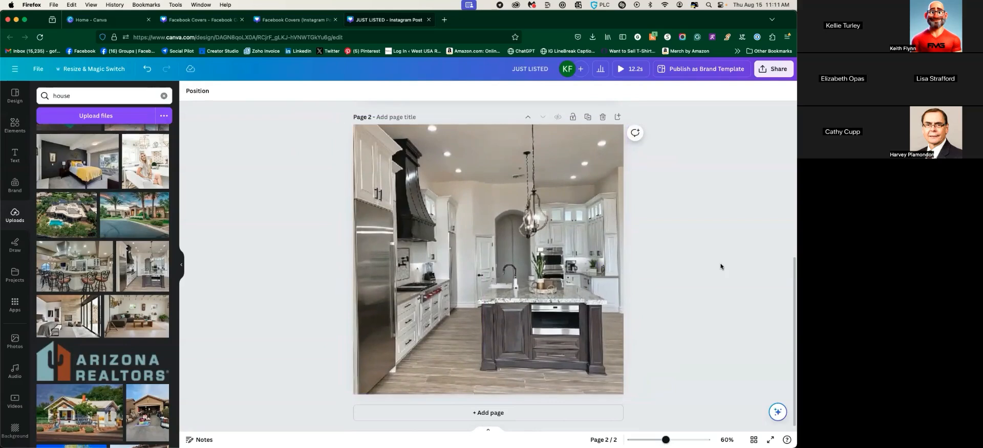
# Repeat the swipe hand in the bottom-right corner of page 2
pyautogui.scroll(4, 606, 266)
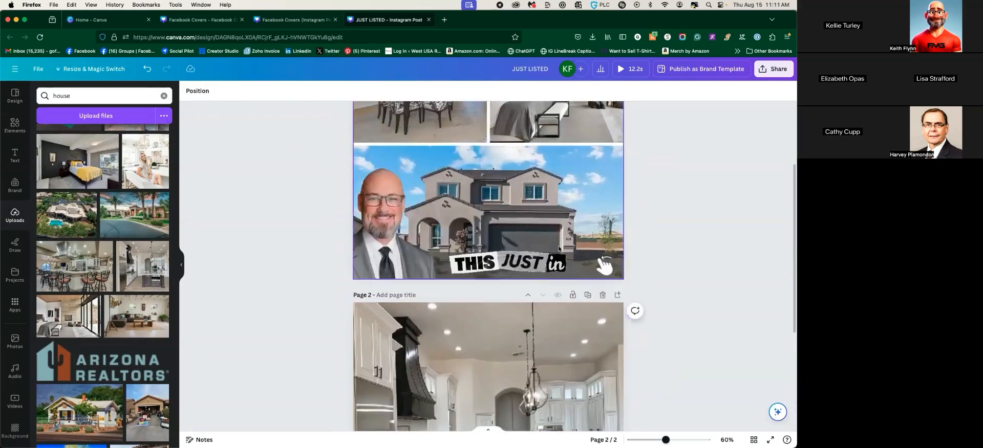
pyautogui.click(606, 268)
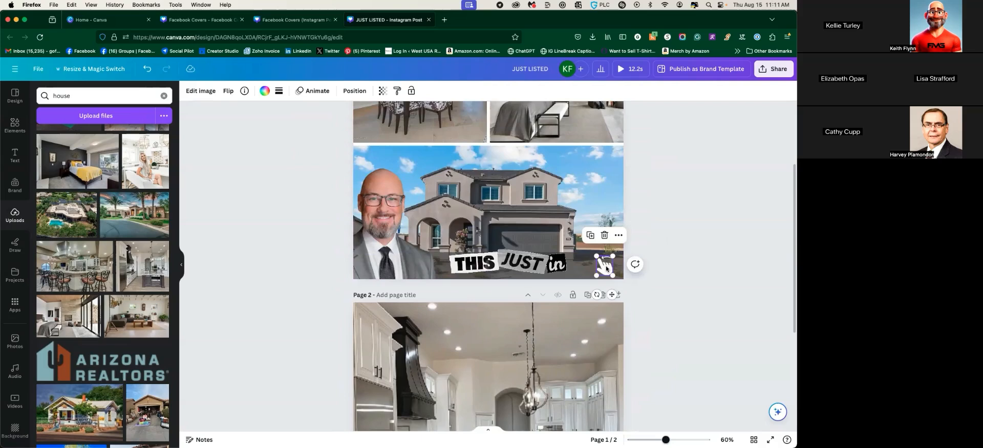
pyautogui.scroll(-2, 668, 331)
pyautogui.scroll(-5, 668, 333)
pyautogui.click(606, 374)
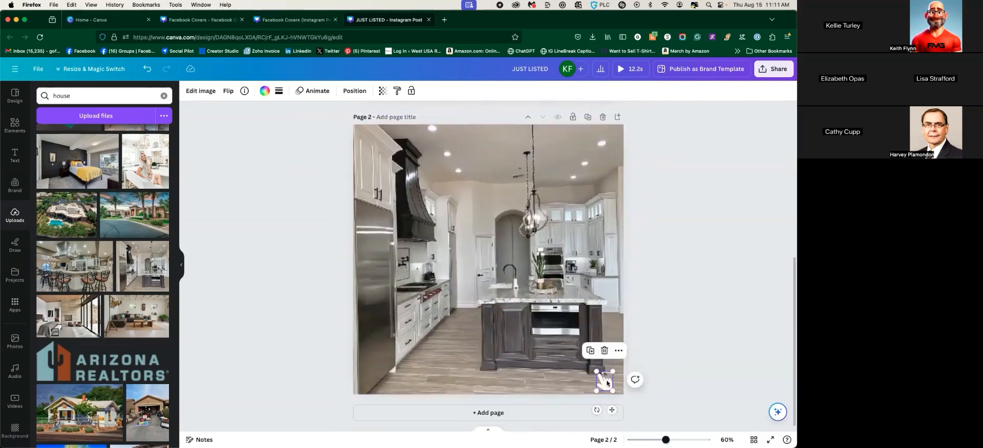
pyautogui.click(668, 334)
pyautogui.scroll(4, 669, 334)
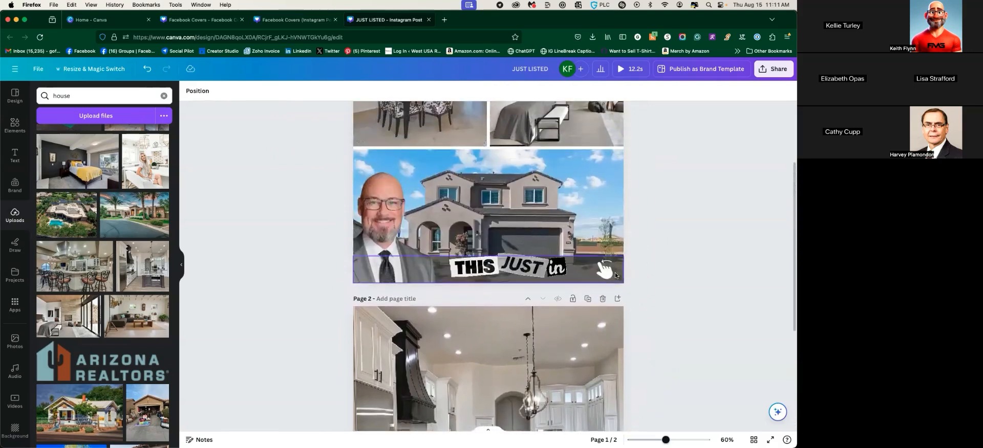
pyautogui.scroll(-4, 649, 329)
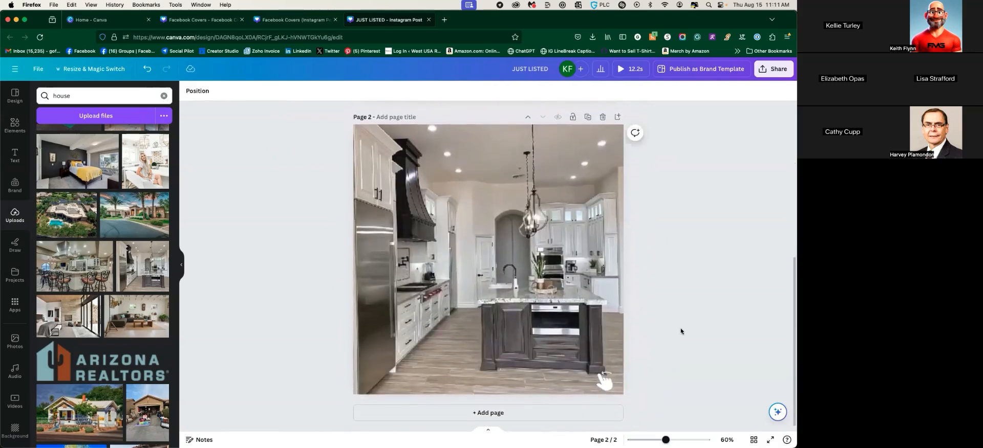
pyautogui.scroll(4, 680, 332)
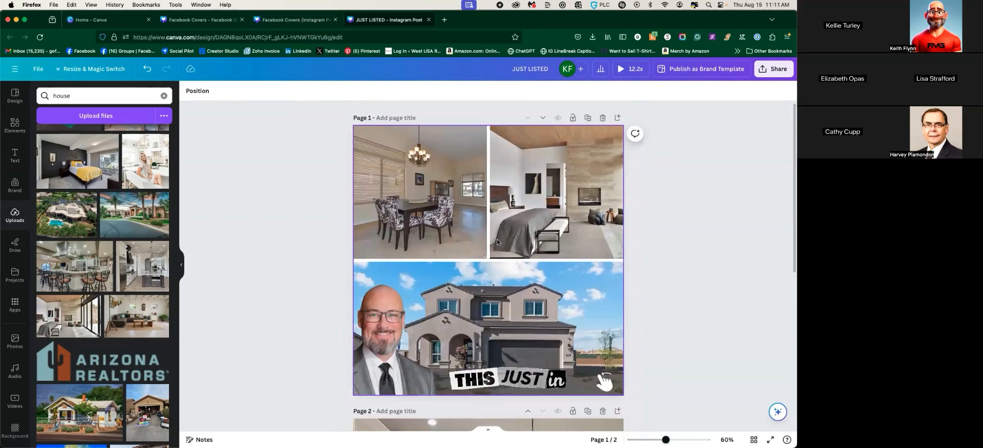
pyautogui.scroll(-5, 449, 232)
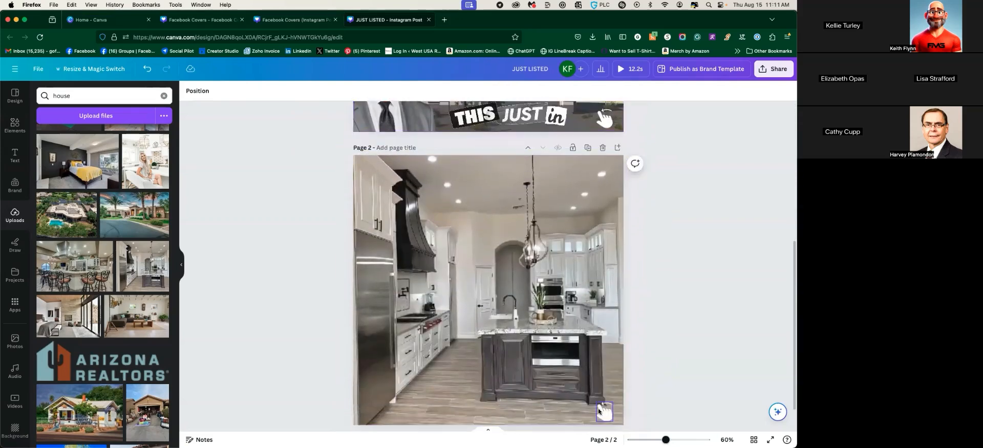
pyautogui.click(14, 154)
# Add a 'Remodeled Kitchen' heading and place it at the kitchen photo's bottom-left
pyautogui.click(96, 159)
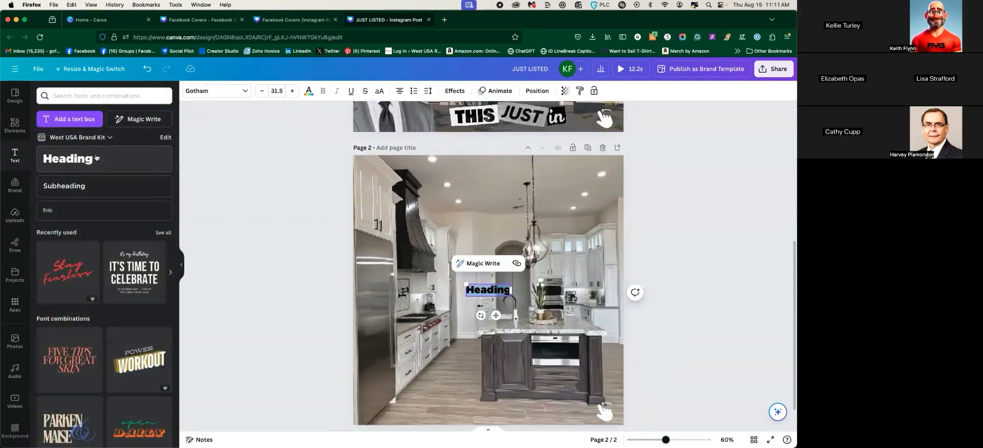
pyautogui.write('Re')
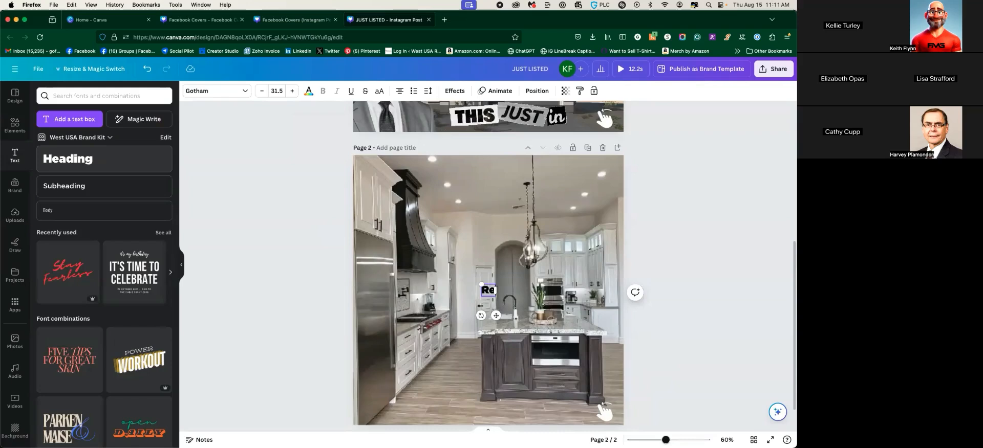
pyautogui.write('modeled Eitche')
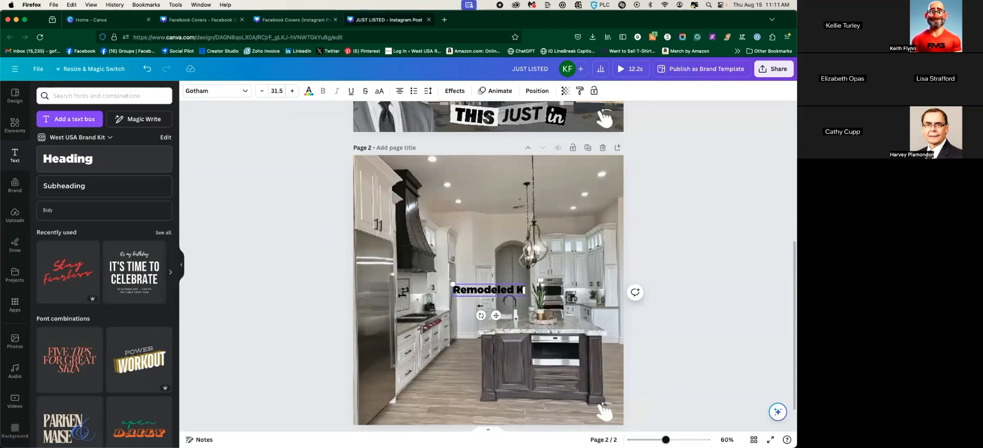
pyautogui.write('n')
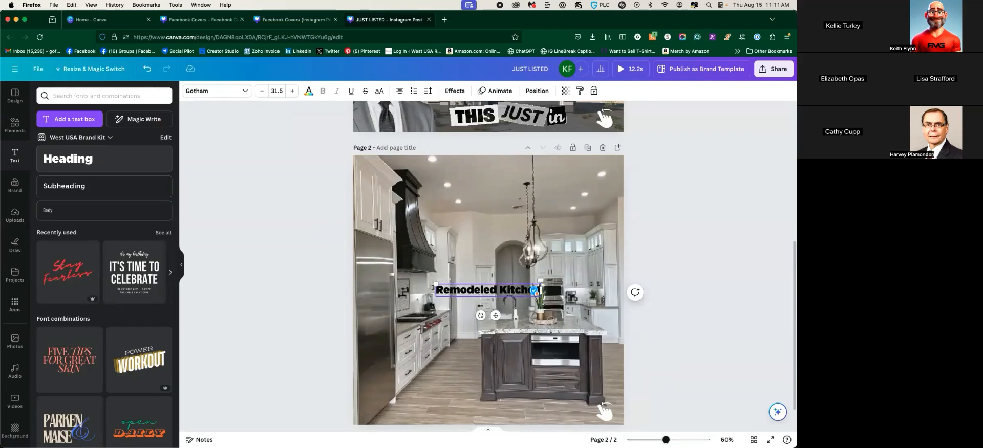
pyautogui.click(494, 318)
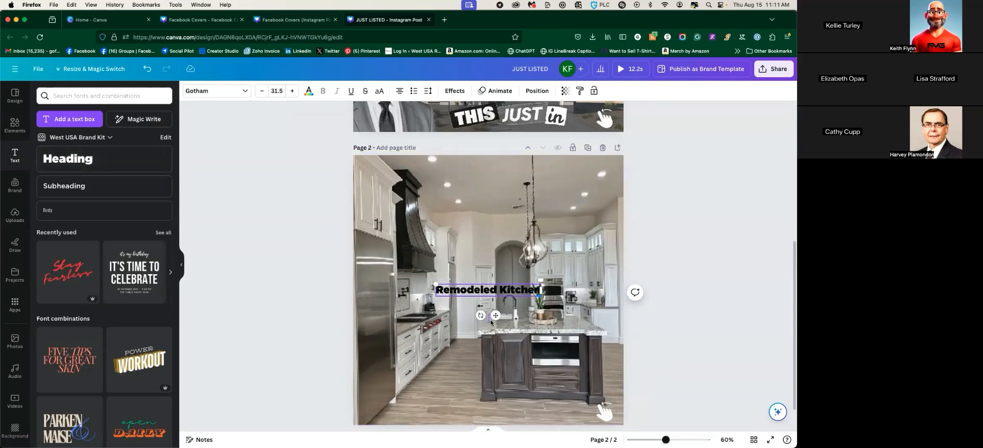
pyautogui.click(486, 290)
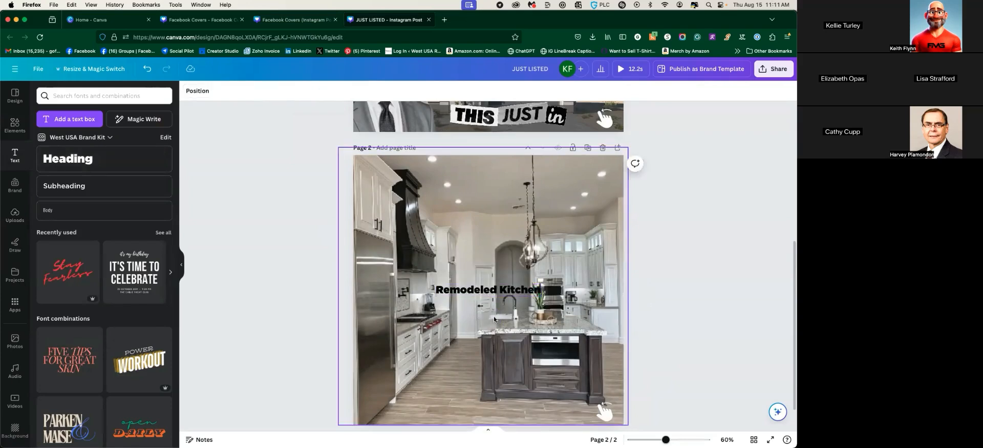
pyautogui.moveTo(486, 290); pyautogui.dragTo(426, 408)
pyautogui.moveTo(434, 436); pyautogui.dragTo(432, 429)
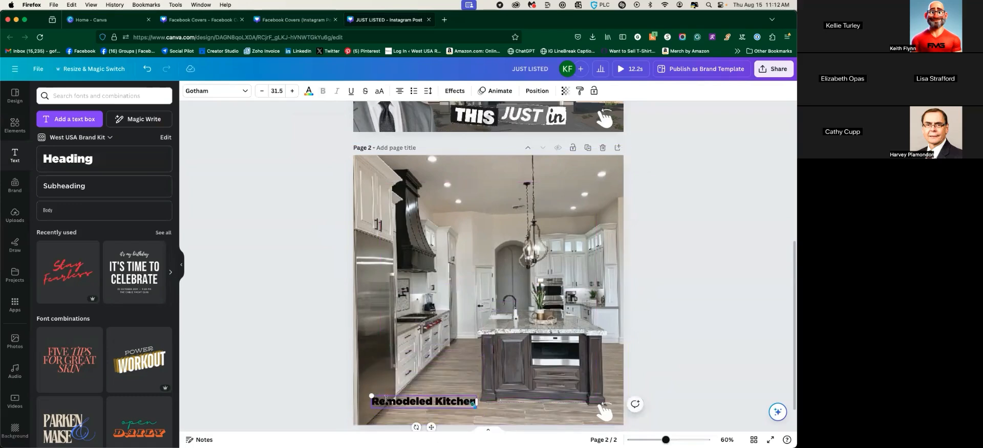
# Enlarge the caption to size 40.5, nudge it right, and clear the Elements 'swipe' search
pyautogui.click(292, 91)
pyautogui.click(292, 91)
pyautogui.click(293, 91)
pyautogui.click(293, 91)
pyautogui.click(293, 91)
pyautogui.click(292, 92)
pyautogui.click(292, 91)
pyautogui.click(292, 92)
pyautogui.click(292, 91)
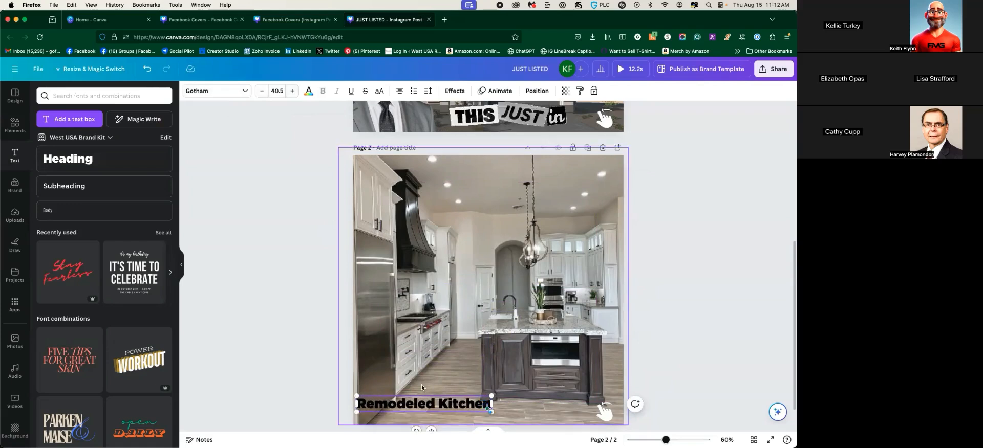
pyautogui.click(292, 338)
pyautogui.moveTo(426, 404)
pyautogui.mouseDown()
pyautogui.moveTo(464, 405)
pyautogui.moveTo(435, 404)
pyautogui.mouseUp()
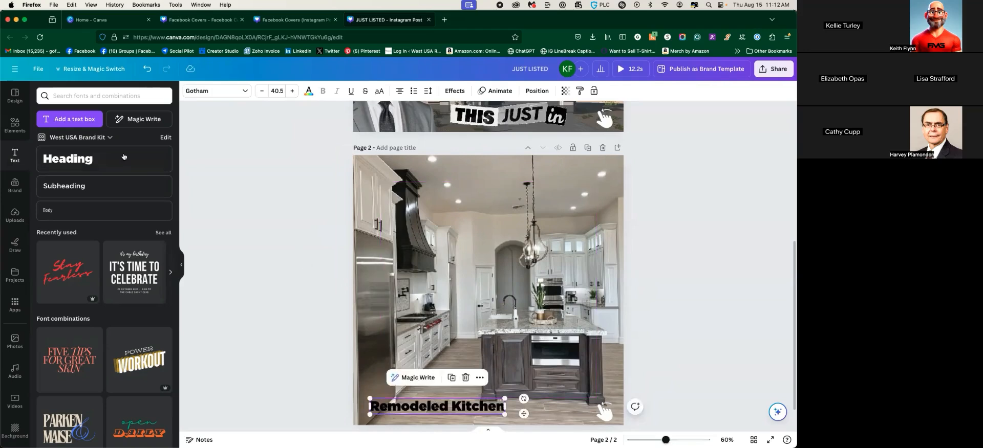
pyautogui.click(15, 124)
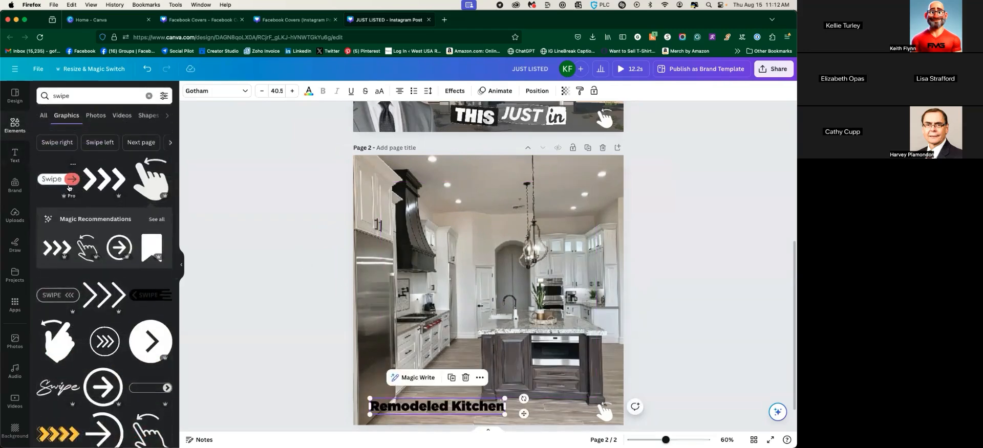
pyautogui.click(149, 95)
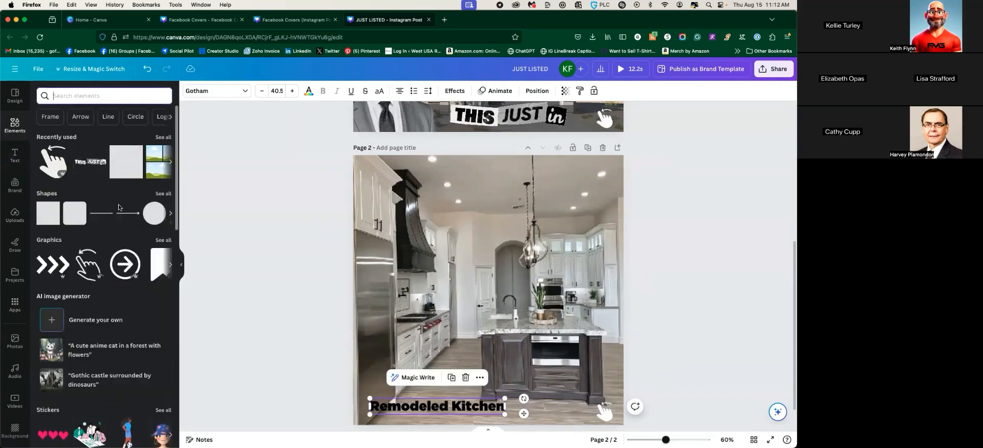
# Add a grey square and resize it into a strip behind the Remodeled Kitchen caption
pyautogui.click(79, 217)
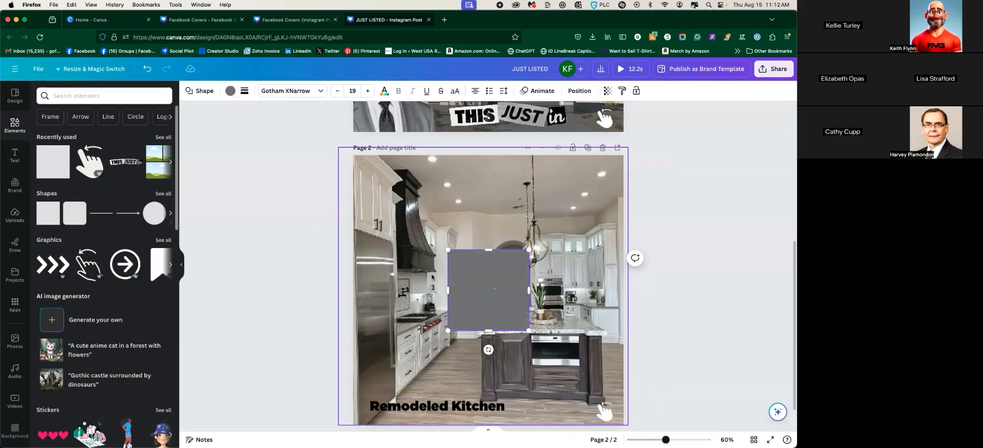
pyautogui.moveTo(448, 291); pyautogui.dragTo(349, 294)
pyautogui.moveTo(453, 282); pyautogui.dragTo(455, 376)
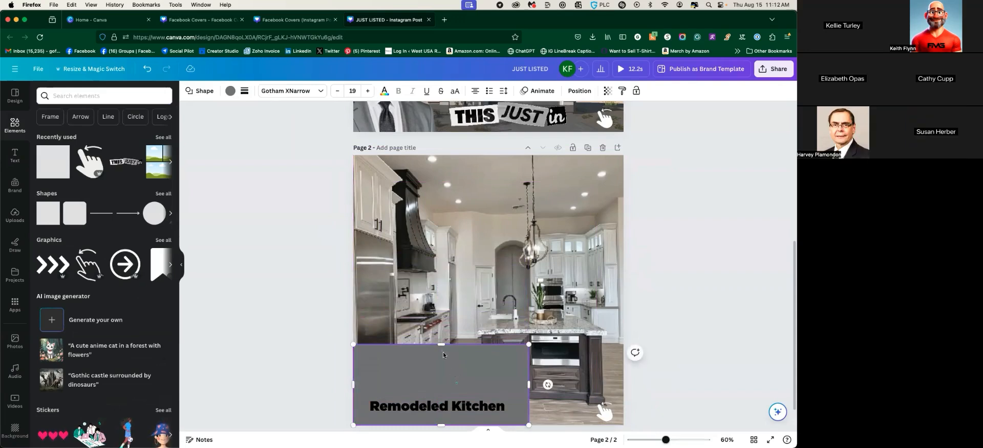
pyautogui.moveTo(666, 440); pyautogui.dragTo(671, 441)
pyautogui.scroll(-4, 396, 209)
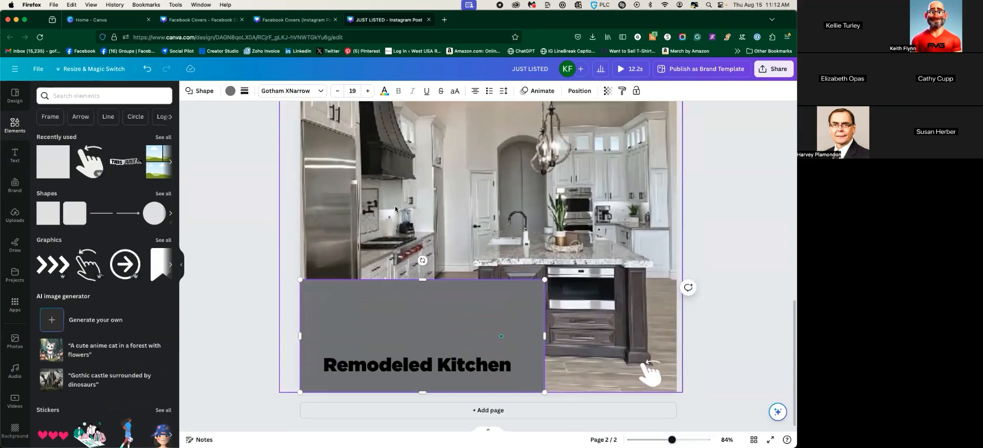
pyautogui.moveTo(418, 281); pyautogui.dragTo(422, 348)
pyautogui.moveTo(423, 395); pyautogui.dragTo(414, 370)
pyautogui.click(253, 326)
pyautogui.click(391, 369)
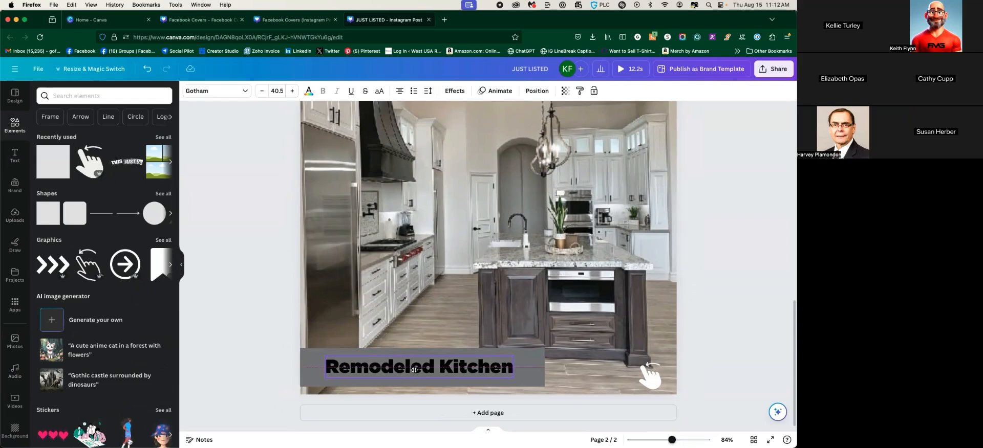
# Fill the band with a beige-grey photo colour and set its transparency to 65
pyautogui.click(537, 360)
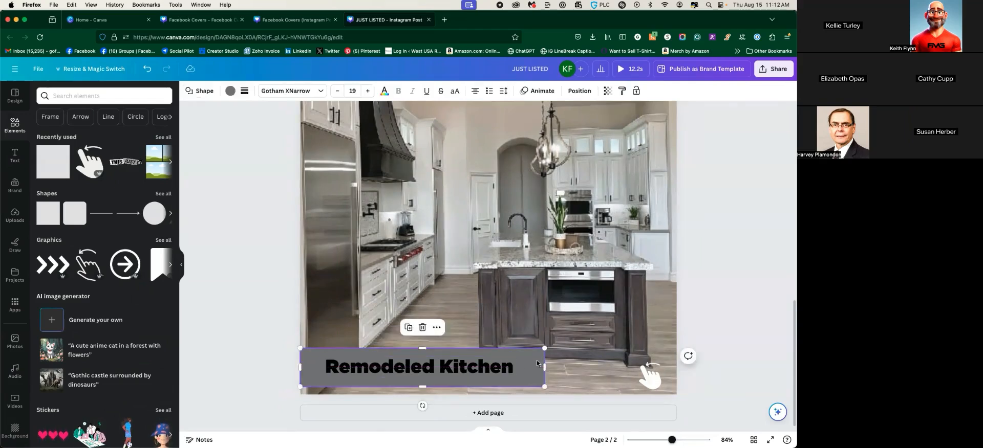
pyautogui.click(230, 91)
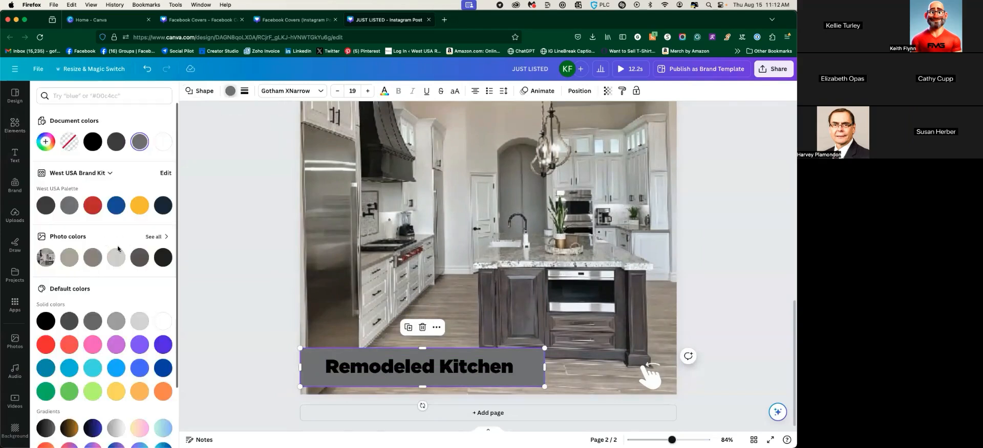
pyautogui.click(68, 259)
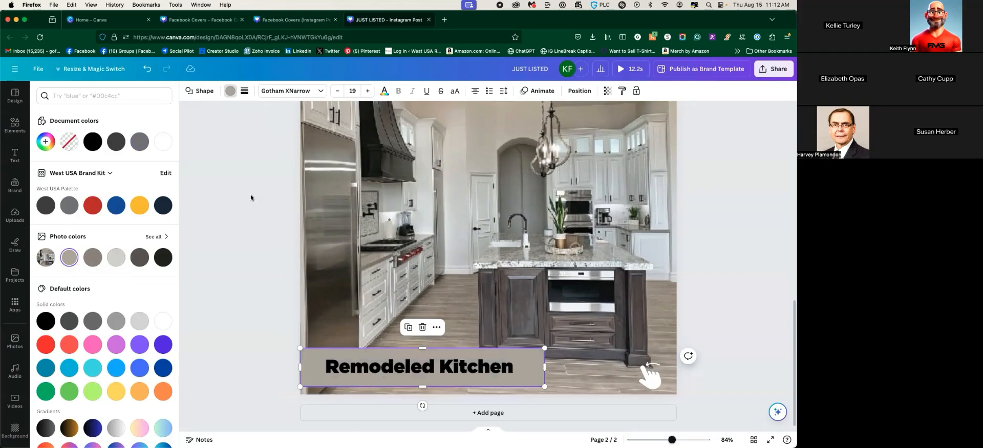
pyautogui.click(607, 90)
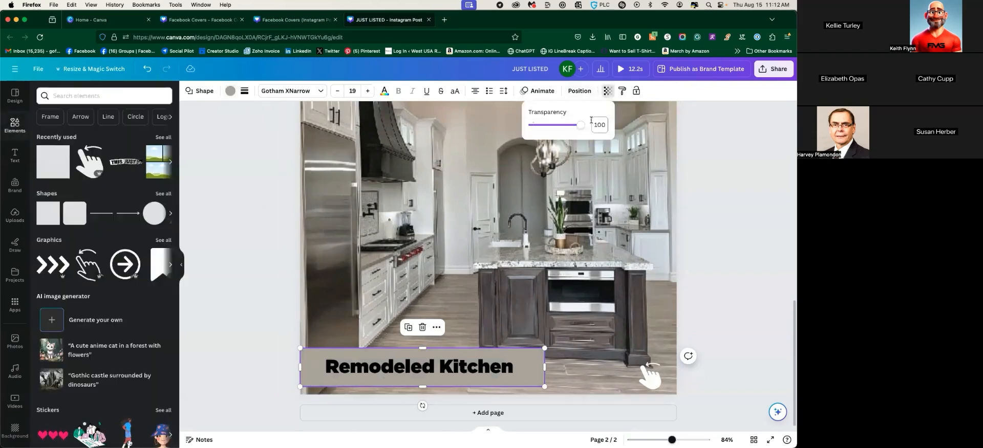
pyautogui.moveTo(580, 125); pyautogui.dragTo(563, 128)
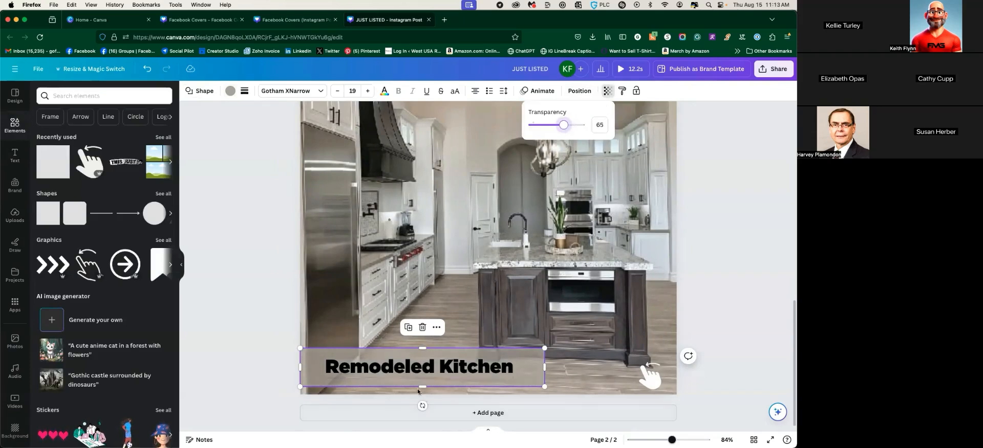
pyautogui.click(275, 278)
pyautogui.click(262, 274)
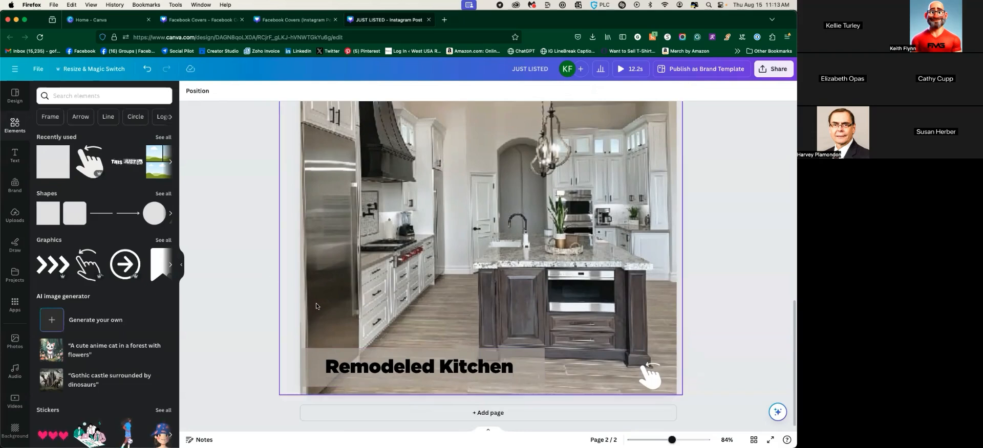
pyautogui.scroll(5, 523, 354)
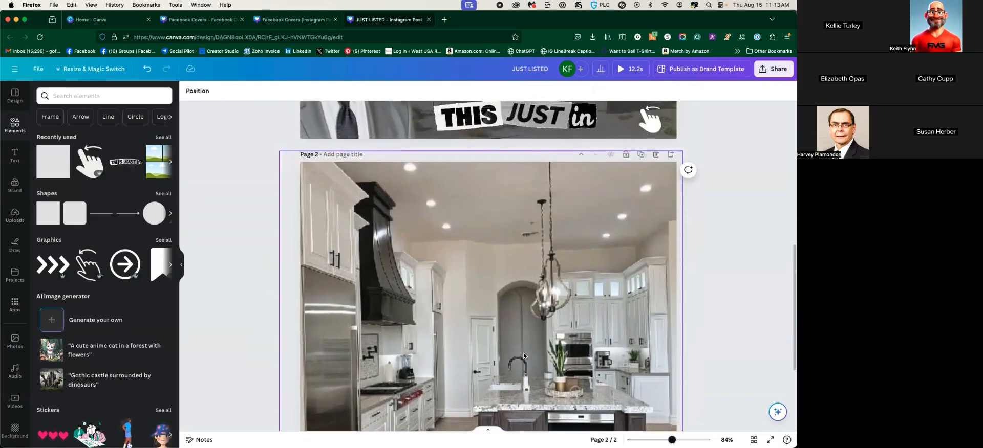
pyautogui.scroll(-3, 524, 353)
pyautogui.scroll(4, 518, 342)
pyautogui.scroll(3, 518, 342)
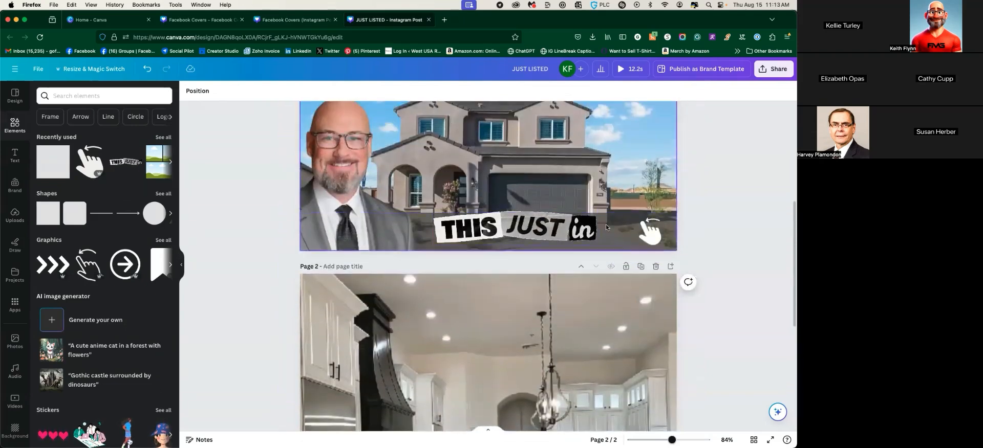
# Duplicate page 2 as page 3 and delete its kitchen photo
pyautogui.click(639, 267)
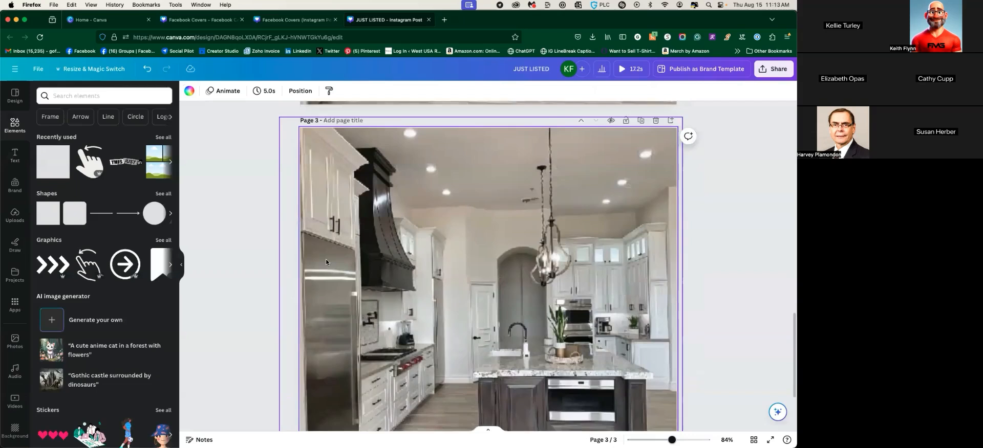
pyautogui.scroll(-3, 325, 259)
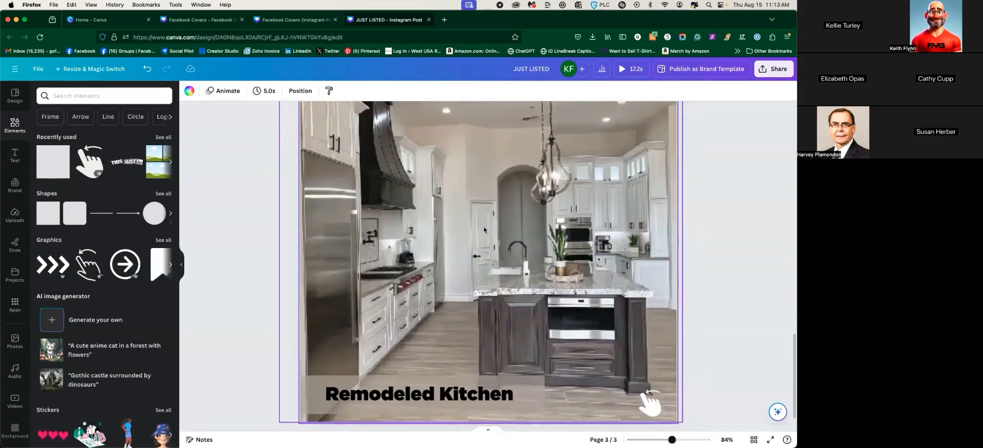
pyautogui.click(466, 215)
pyautogui.press('BackSpace')
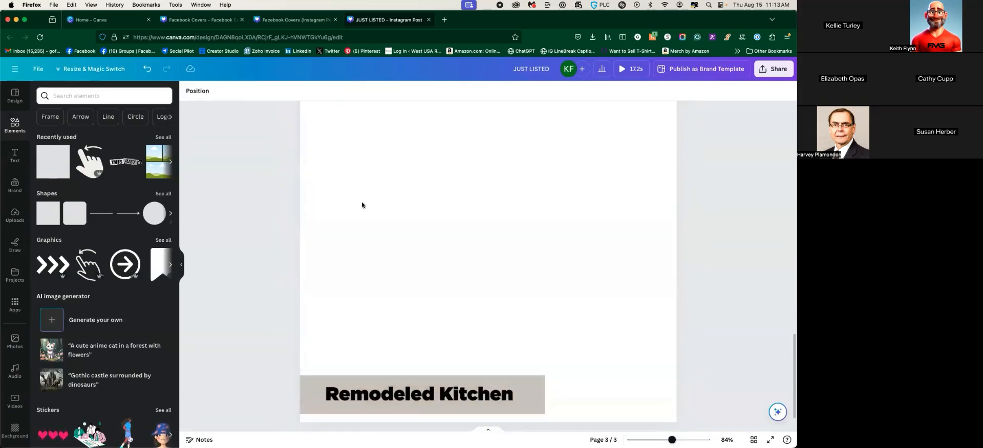
# Add the living-room photo from the Uploads 'house' search and enlarge it to 1636.4 × 1080 px
pyautogui.click(15, 215)
pyautogui.click(101, 95)
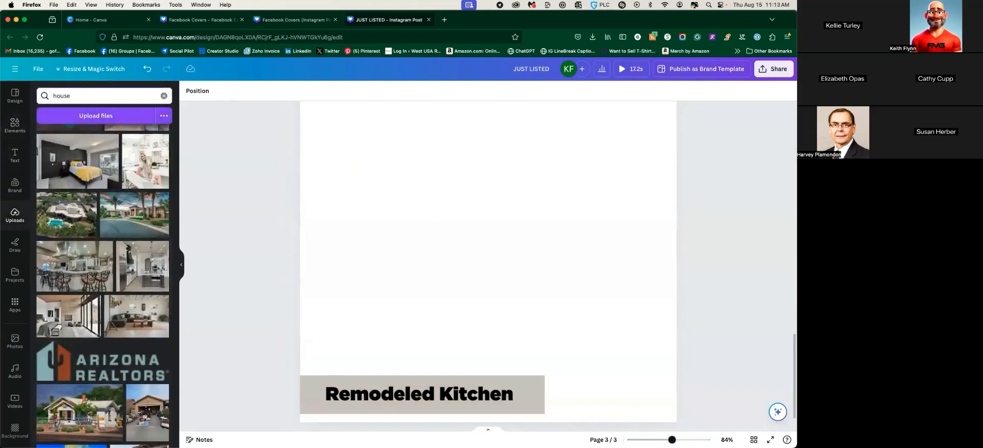
pyautogui.press('Return')
pyautogui.scroll(-5, 87, 320)
pyautogui.scroll(5, 87, 320)
pyautogui.click(132, 229)
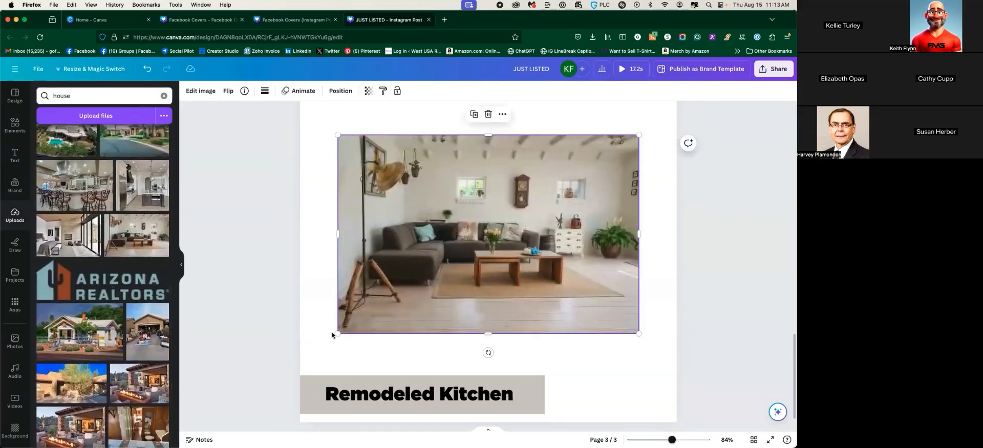
pyautogui.moveTo(338, 333); pyautogui.dragTo(202, 422)
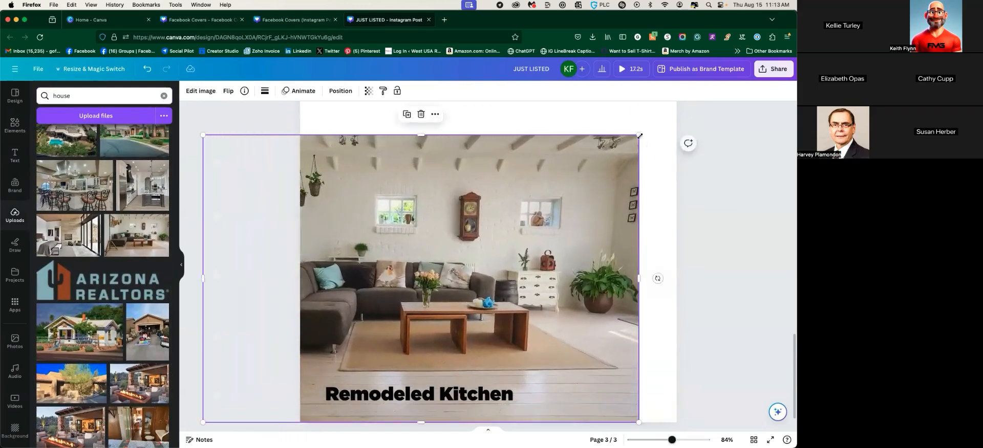
pyautogui.scroll(1, 488, 266)
pyautogui.scroll(-3, 488, 266)
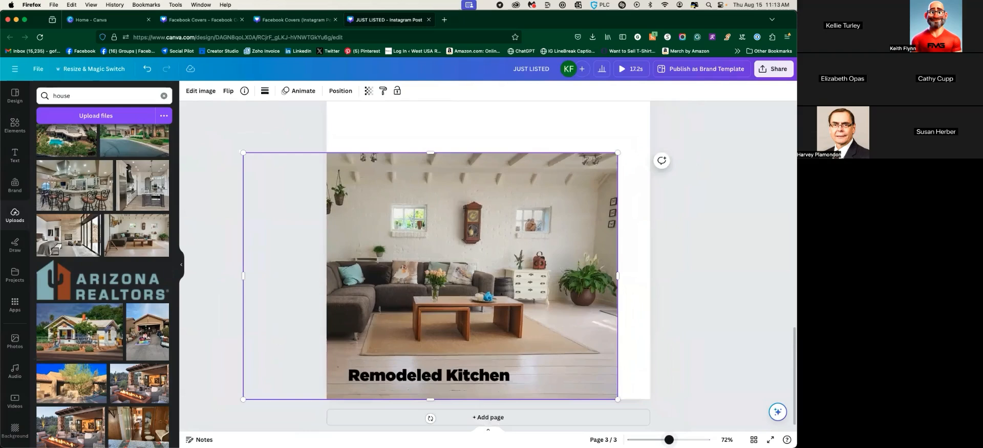
pyautogui.scroll(-1, 668, 395)
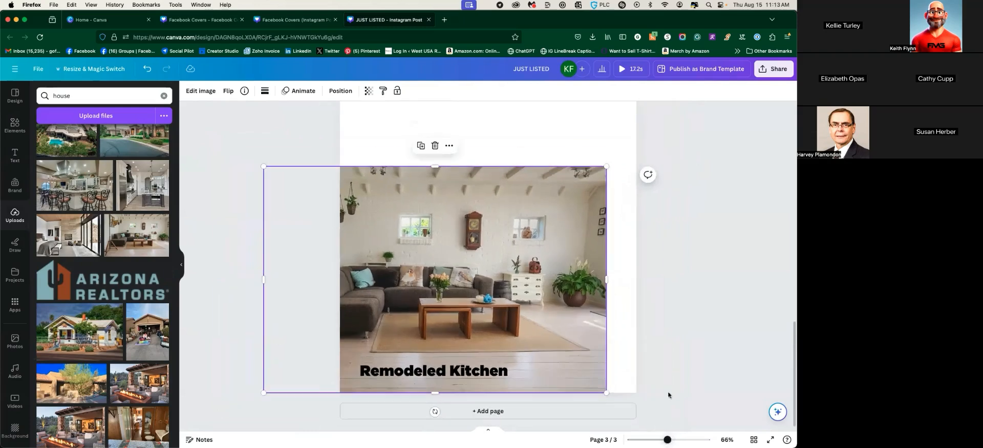
pyautogui.moveTo(606, 166); pyautogui.dragTo(719, 105)
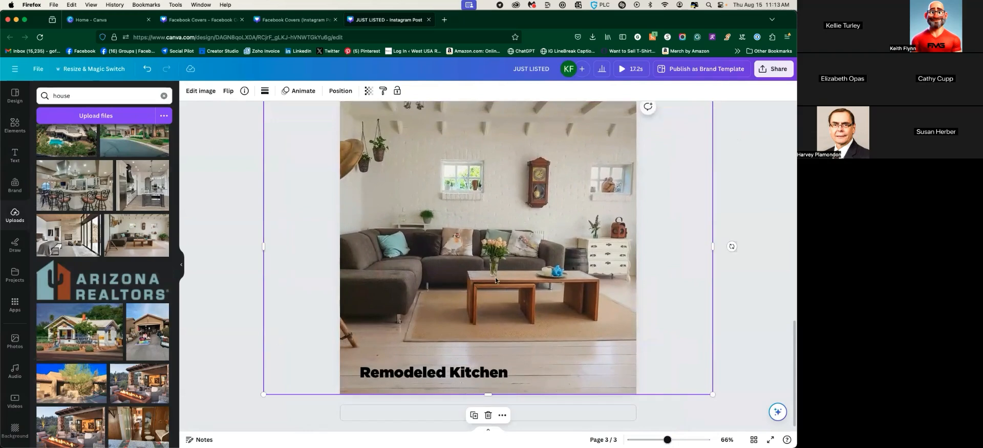
# Send the living-room photo backward so it sits behind the caption
pyautogui.click(367, 91)
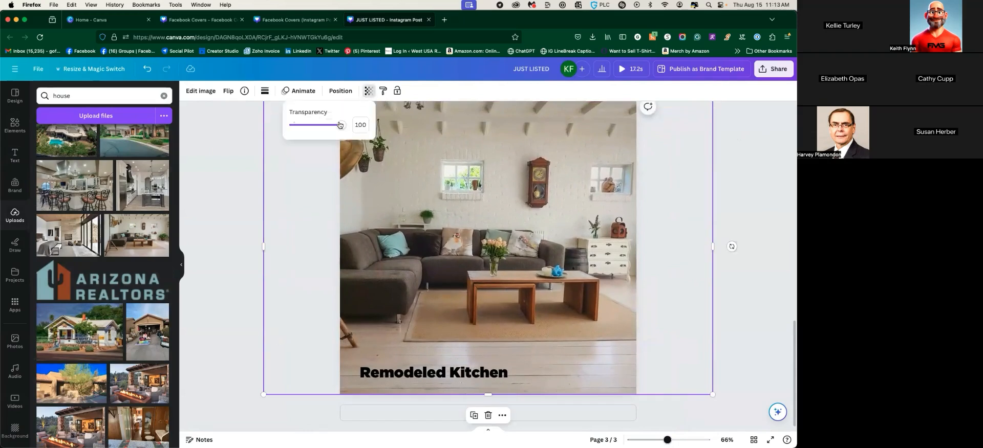
pyautogui.click(340, 91)
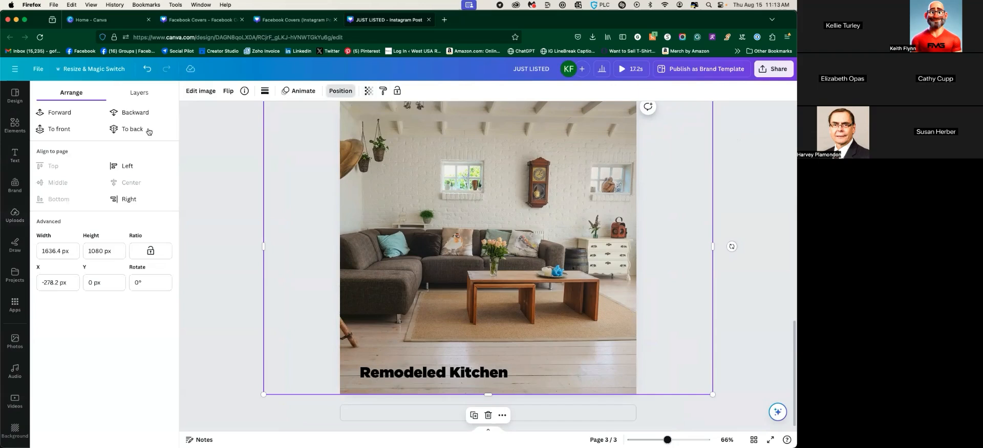
pyautogui.click(135, 117)
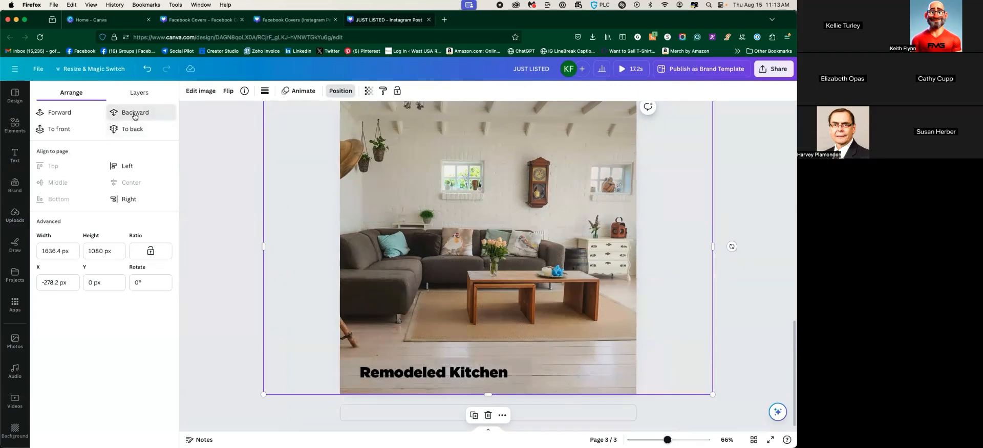
# Make the band behind the caption brown
pyautogui.click(516, 363)
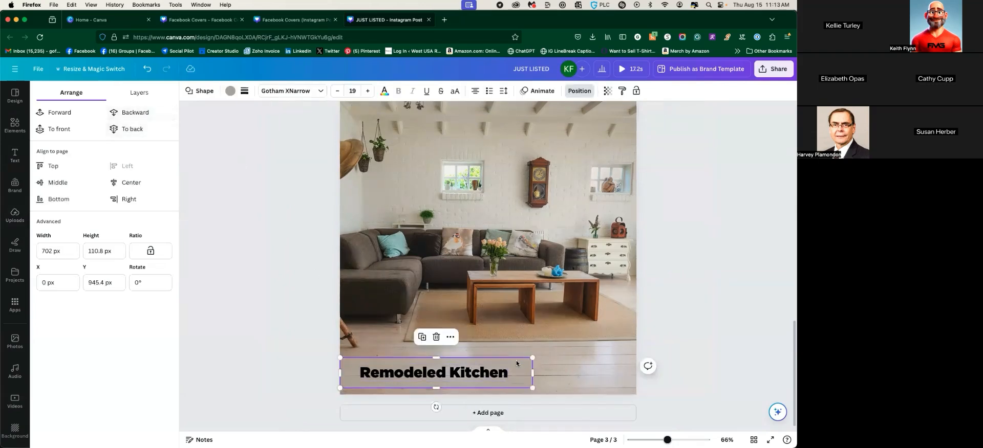
pyautogui.click(231, 91)
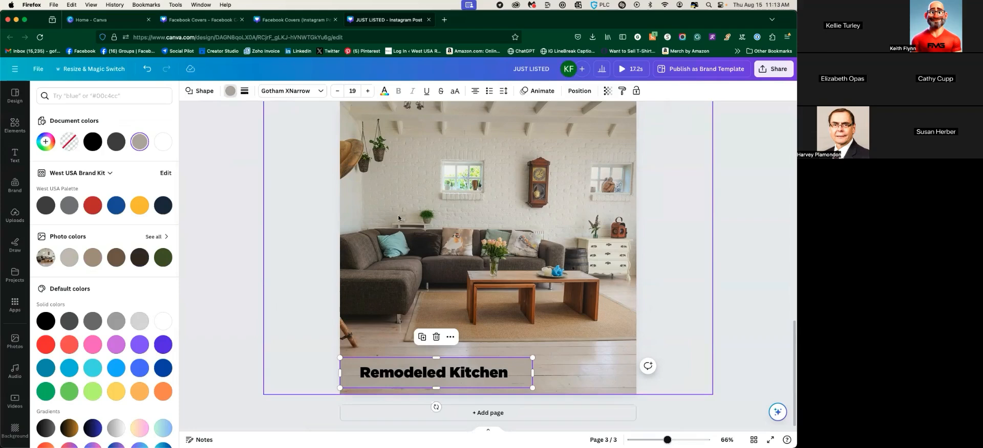
pyautogui.click(115, 258)
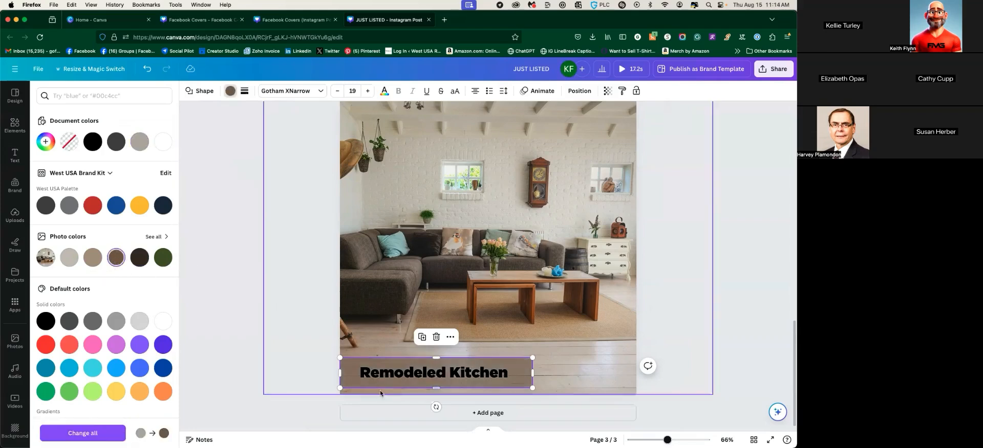
# Recolour the Remodeled Kitchen text pale blue from the photo colours
pyautogui.click(381, 373)
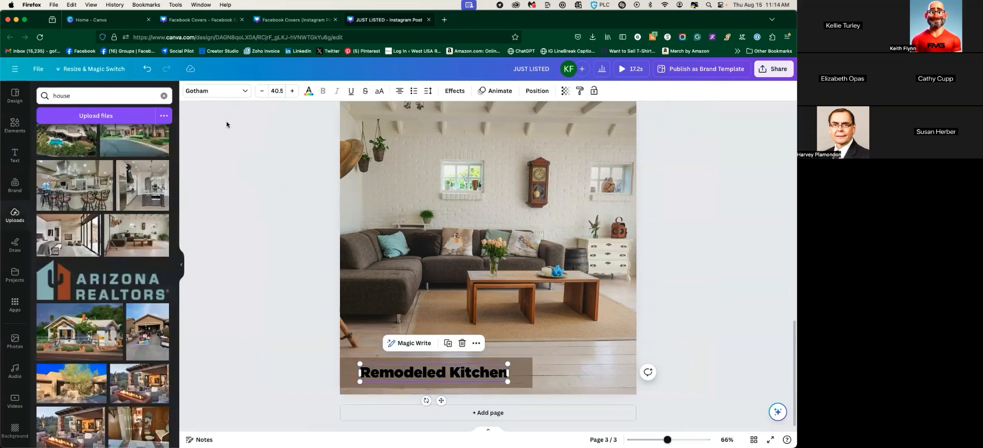
pyautogui.click(309, 91)
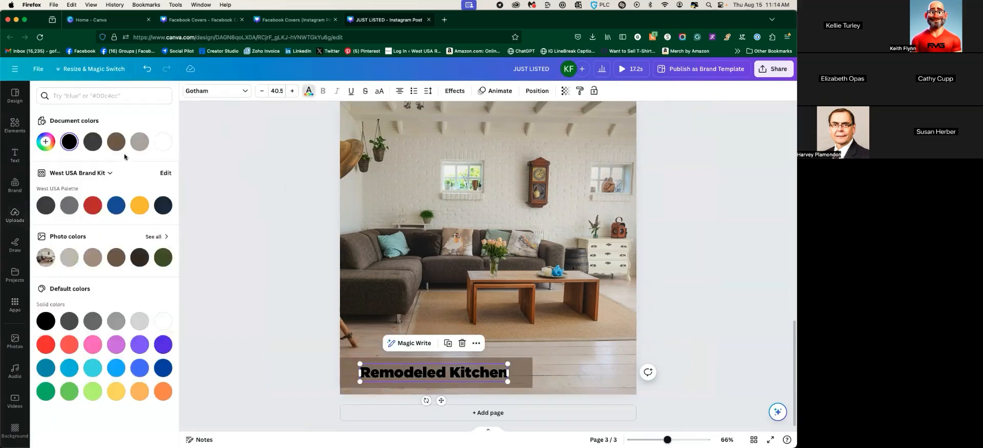
pyautogui.click(139, 142)
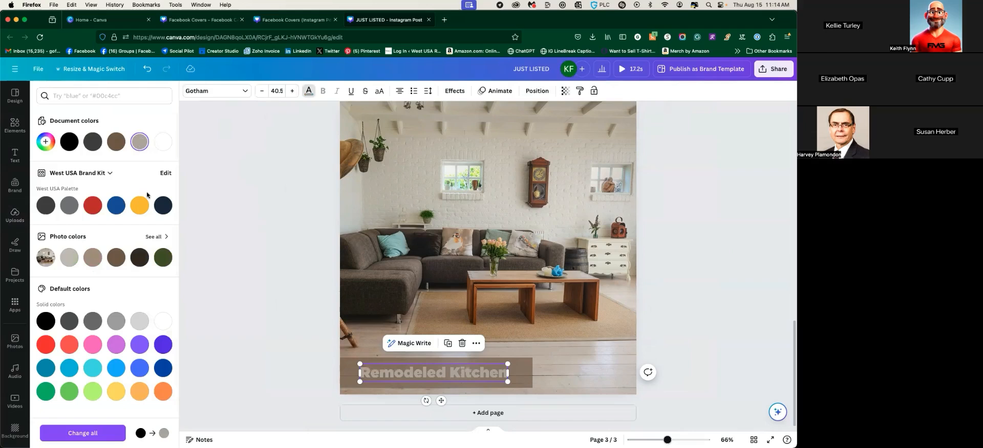
pyautogui.click(71, 258)
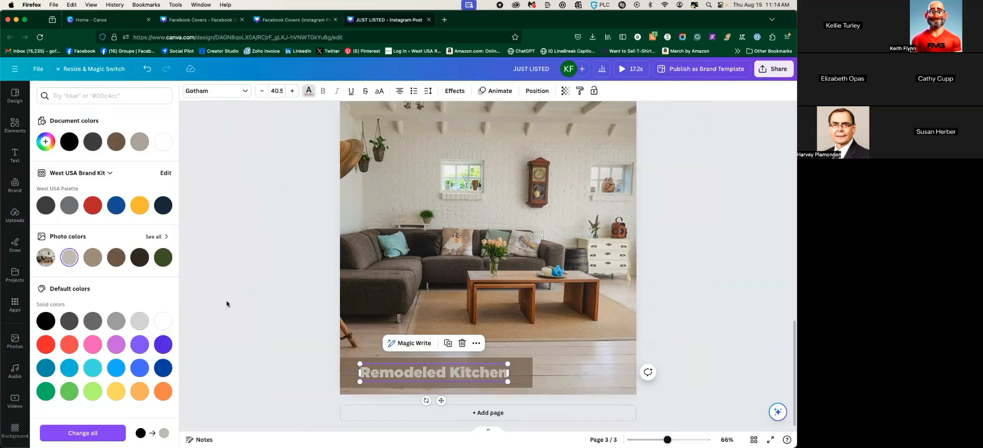
pyautogui.click(153, 236)
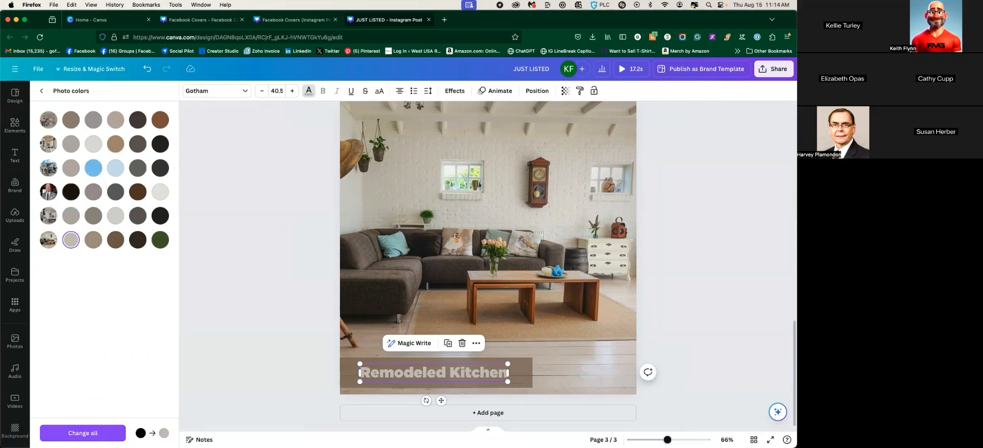
pyautogui.click(94, 168)
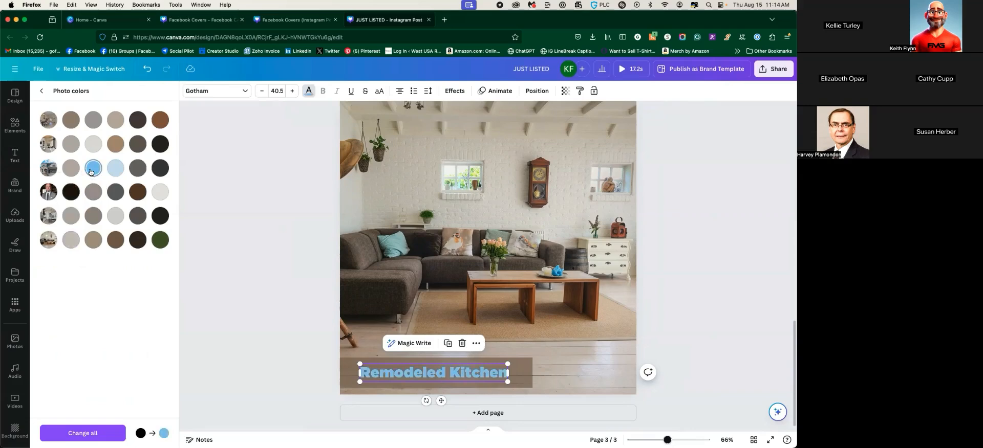
pyautogui.click(116, 171)
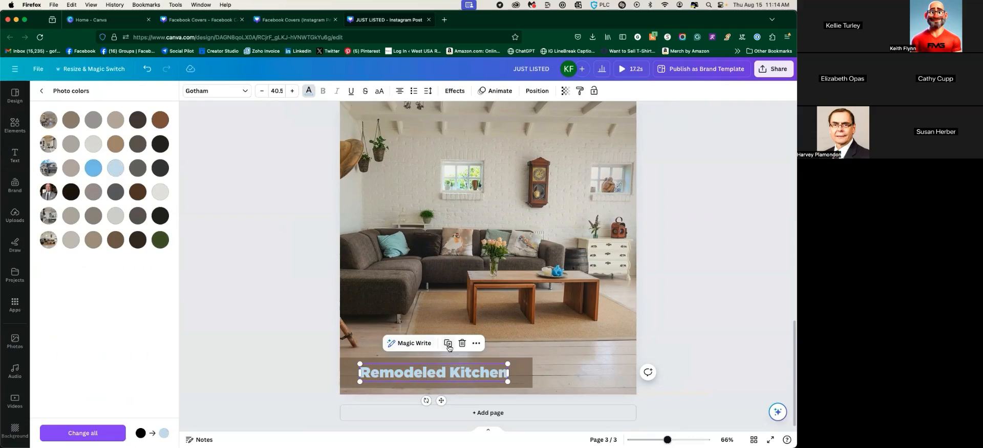
pyautogui.click(253, 247)
# Select the living-room page and bring up its Position arrangement options
pyautogui.scroll(5, 640, 307)
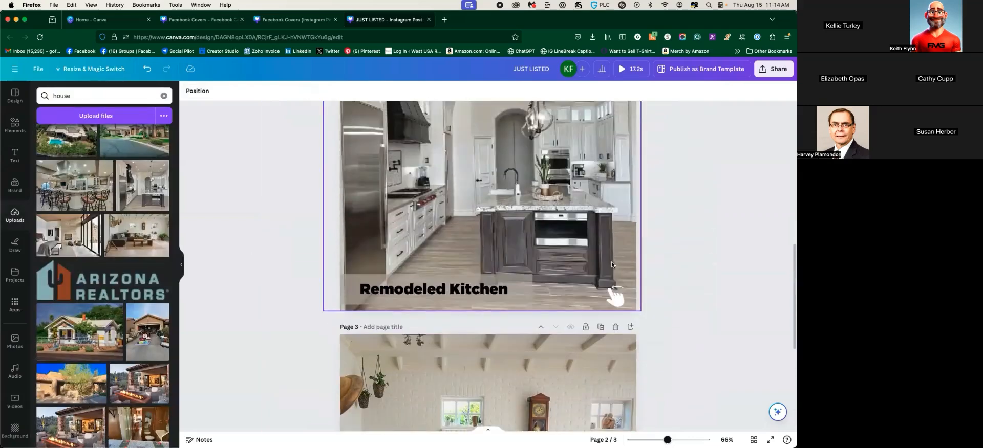
pyautogui.scroll(-1, 611, 261)
pyautogui.click(612, 256)
pyautogui.scroll(-4, 658, 272)
pyautogui.scroll(2, 659, 248)
pyautogui.scroll(-3, 615, 272)
pyautogui.click(515, 272)
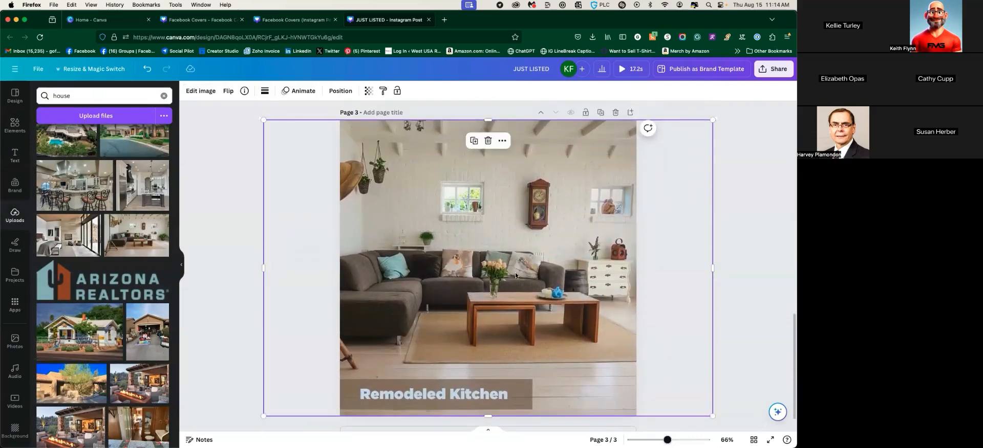
pyautogui.scroll(-2, 488, 415)
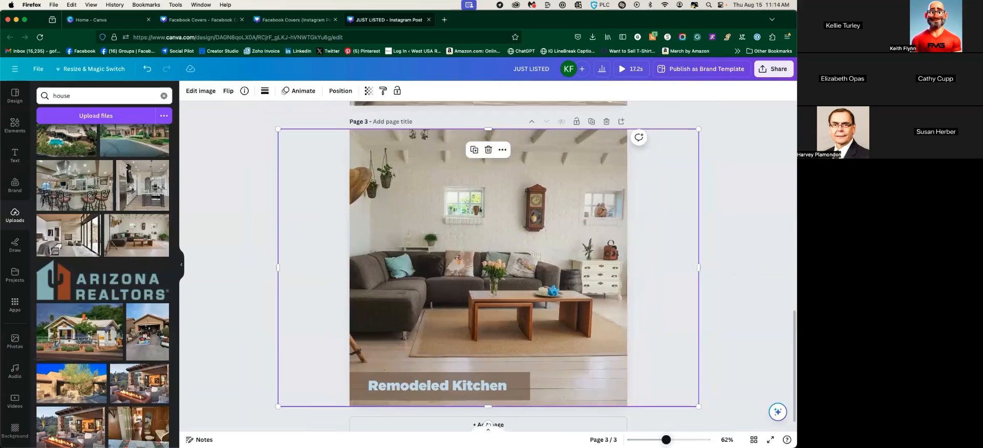
pyautogui.click(340, 91)
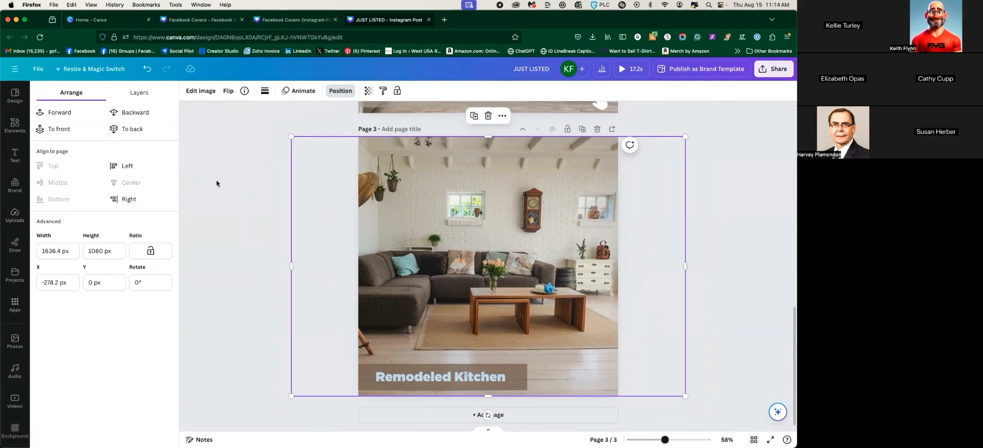
# In the Layers list, move the swipe-hand layer above the living-room photo so it shows
pyautogui.click(136, 95)
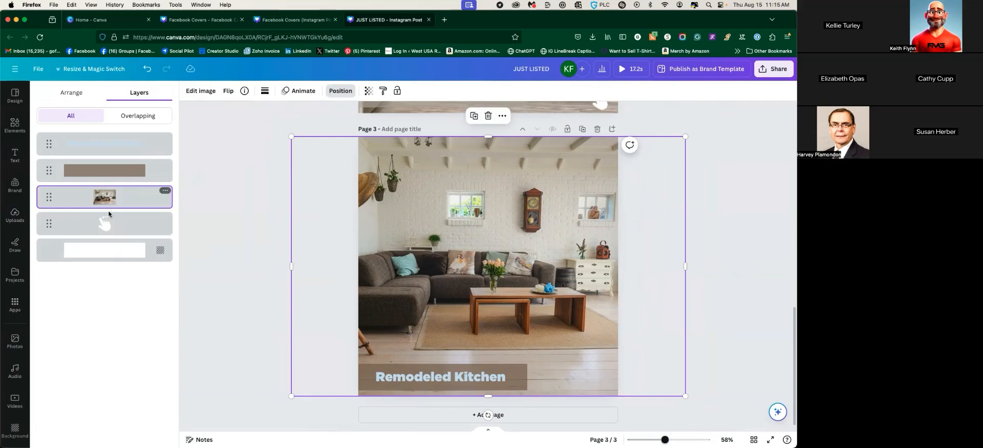
pyautogui.click(106, 224)
pyautogui.moveTo(53, 219); pyautogui.dragTo(54, 171)
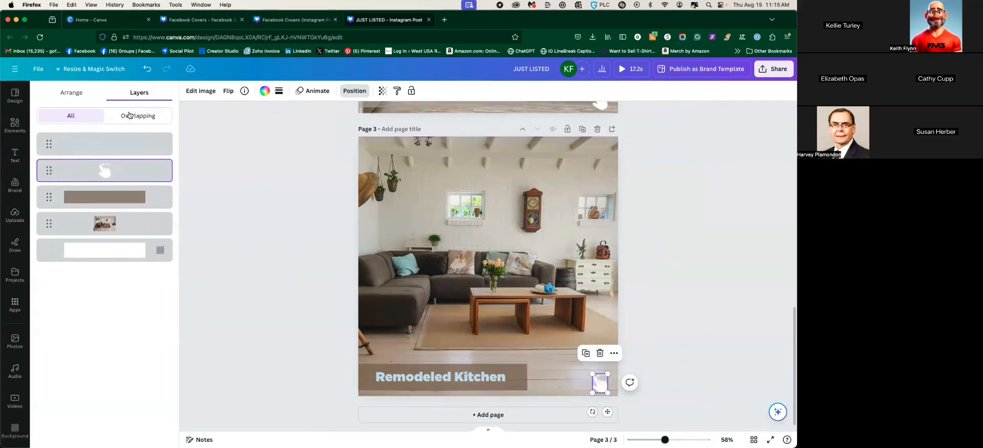
pyautogui.click(65, 90)
pyautogui.press('Escape')
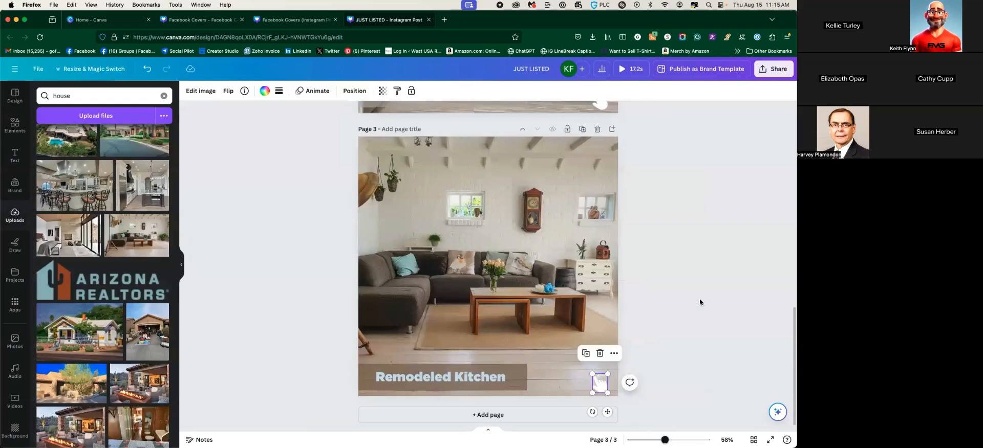
pyautogui.press('Escape')
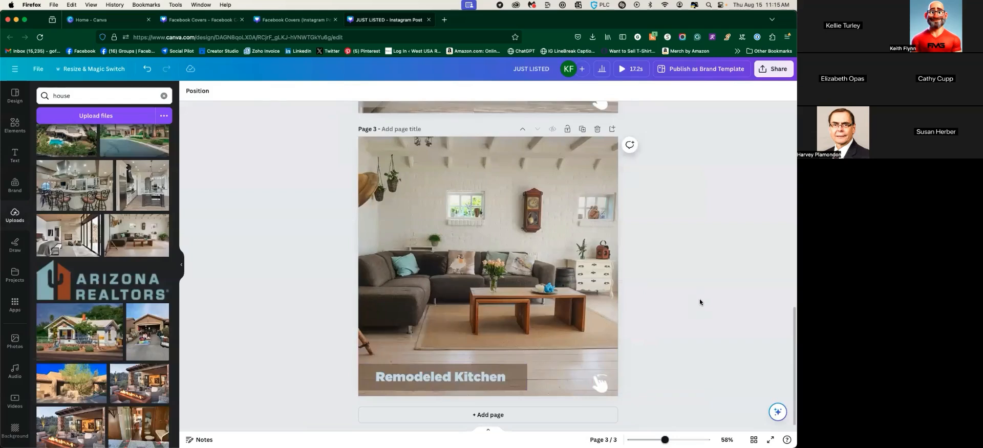
# Duplicate the living-room slide as page 4 and delete its photo and caption
pyautogui.scroll(10, 660, 294)
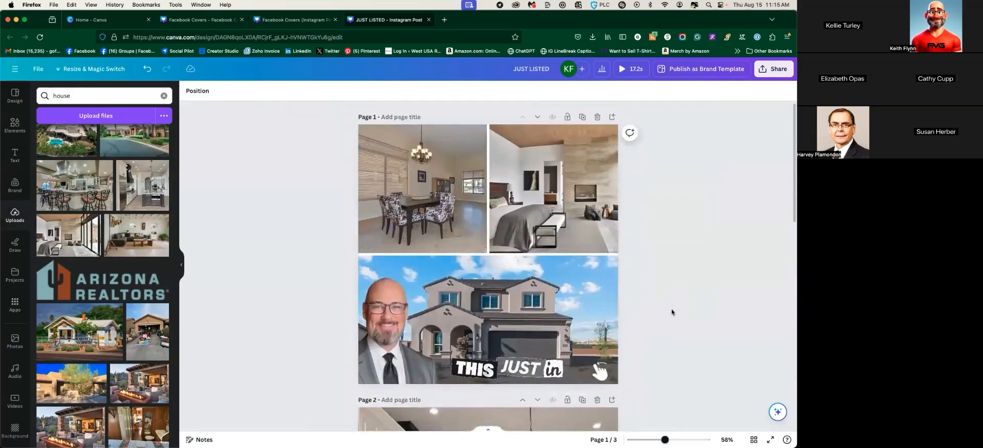
pyautogui.scroll(-2, 670, 304)
pyautogui.scroll(2, 670, 304)
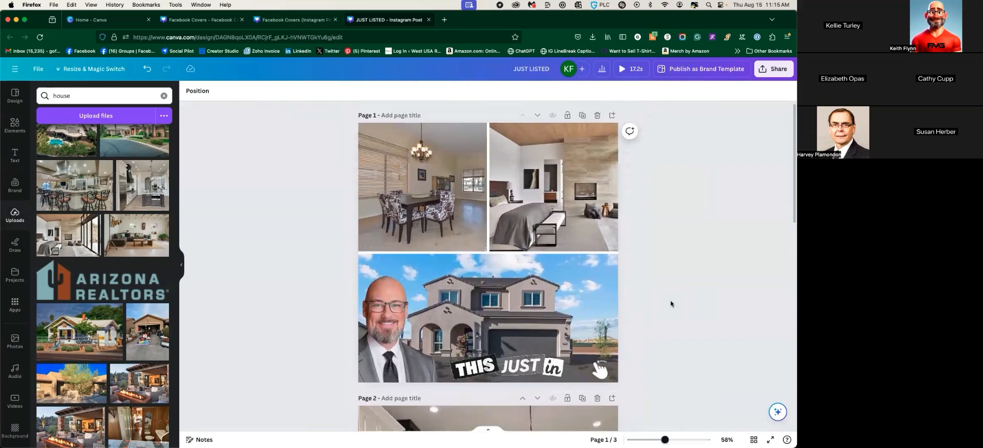
pyautogui.scroll(-5, 511, 314)
pyautogui.scroll(-5, 490, 301)
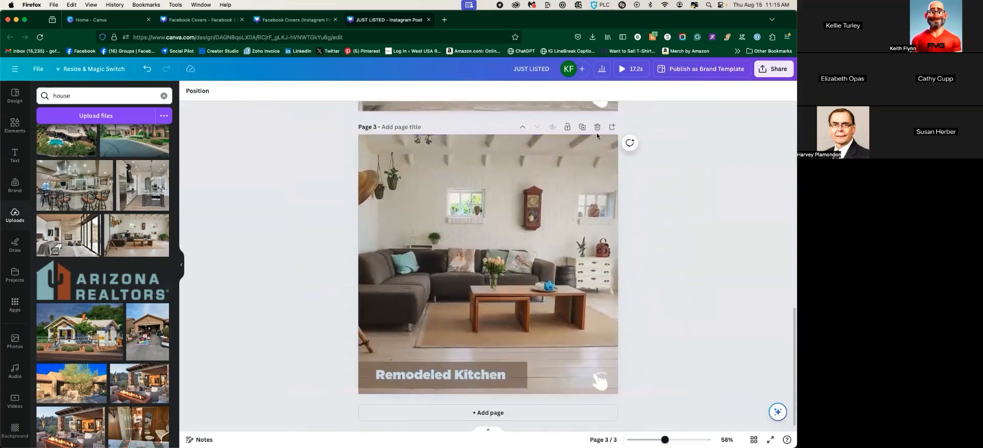
pyautogui.click(582, 126)
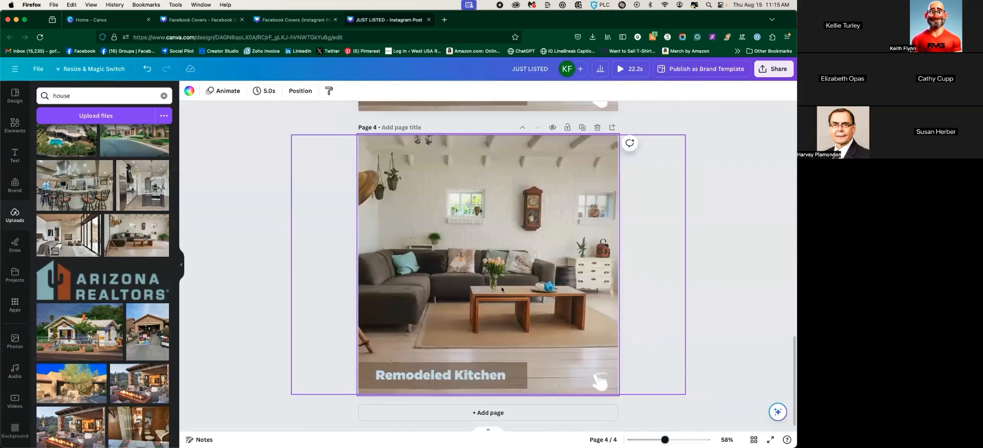
pyautogui.click(499, 238)
pyautogui.press('Delete')
pyautogui.click(484, 375)
pyautogui.press('Delete')
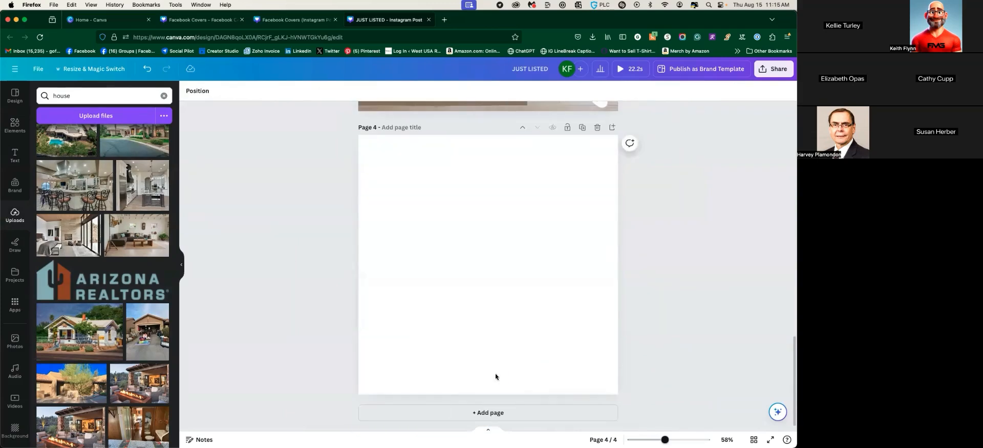
# Paste the agent's cutout from page 1 onto page 4 and reposition it
pyautogui.scroll(15, 471, 252)
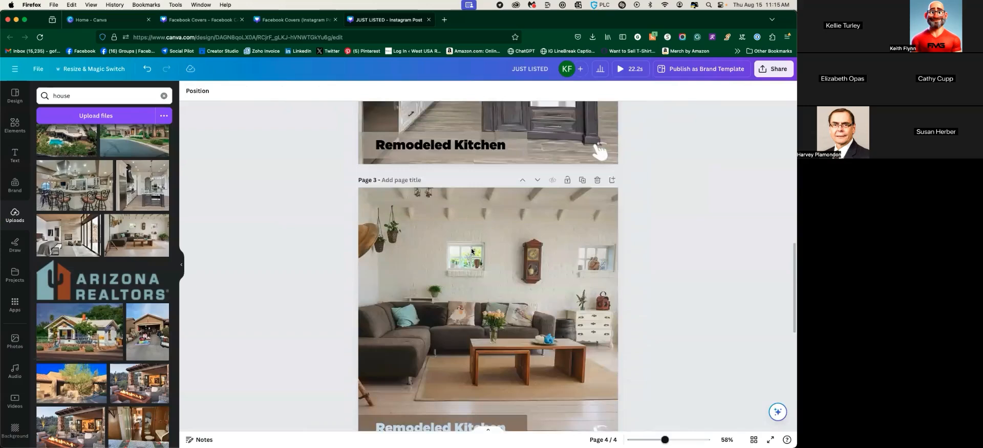
pyautogui.click(414, 192)
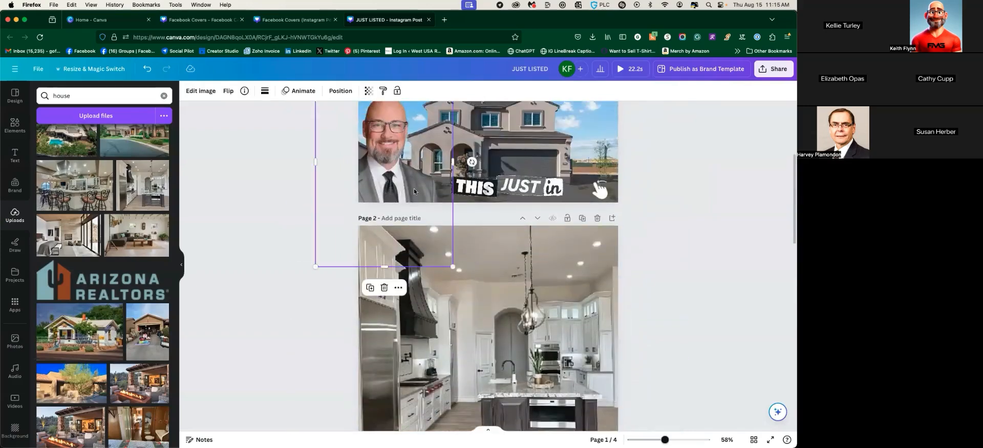
pyautogui.scroll(-15, 516, 300)
pyautogui.scroll(-2, 516, 300)
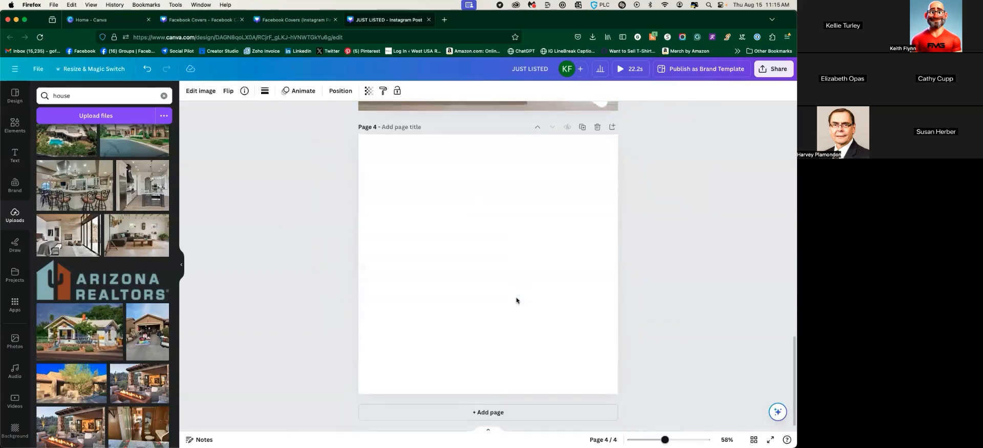
pyautogui.click(517, 300)
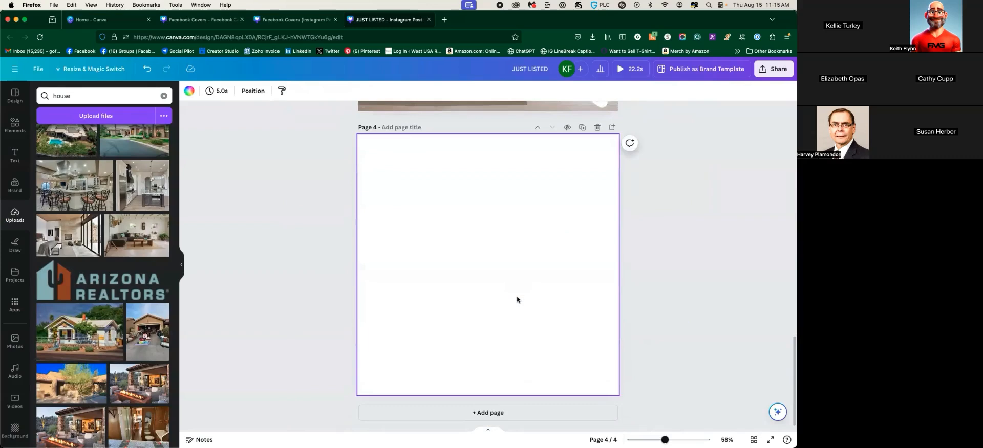
pyautogui.press('super+v')
pyautogui.moveTo(428, 301); pyautogui.dragTo(480, 246)
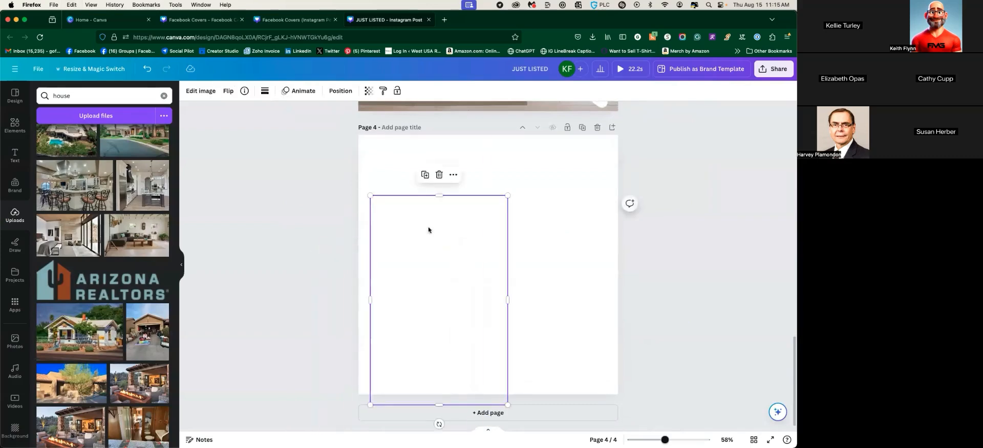
pyautogui.click(340, 91)
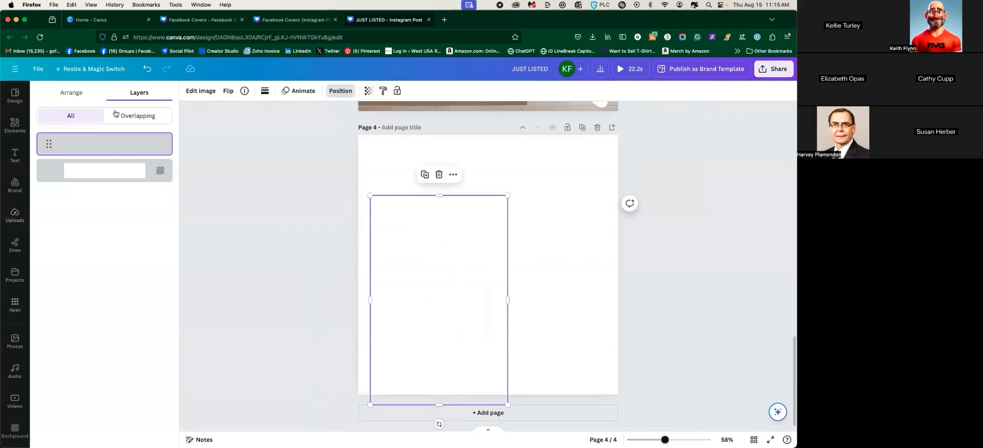
pyautogui.click(71, 93)
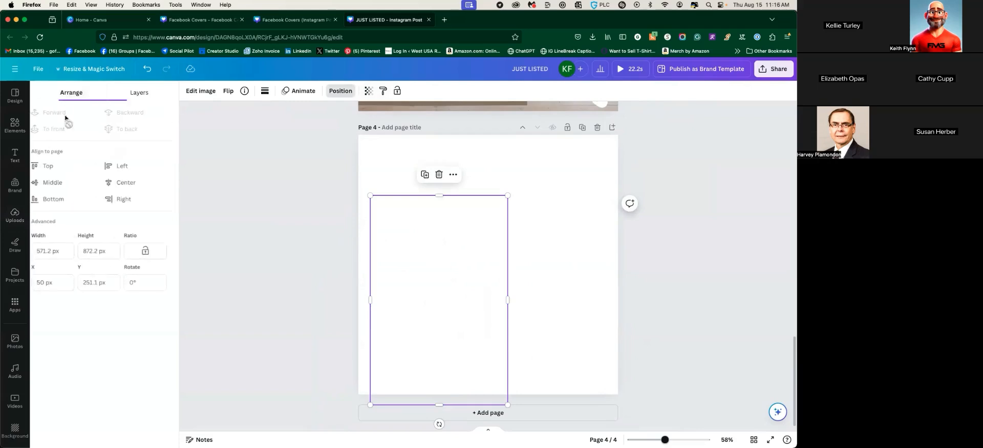
pyautogui.click(449, 292)
# Paste the agent's cutout onto page 4 again, delete it, and bring up the Elements library
pyautogui.scroll(8, 343, 252)
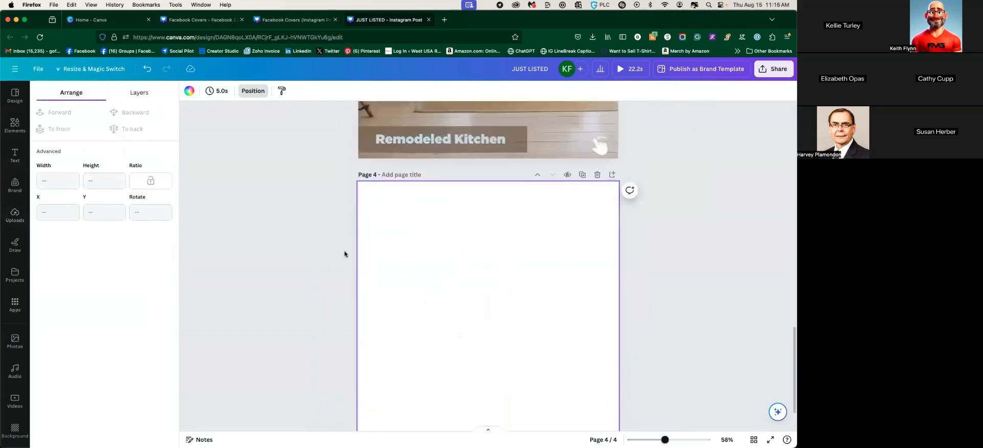
pyautogui.scroll(10, 344, 253)
pyautogui.click(383, 277)
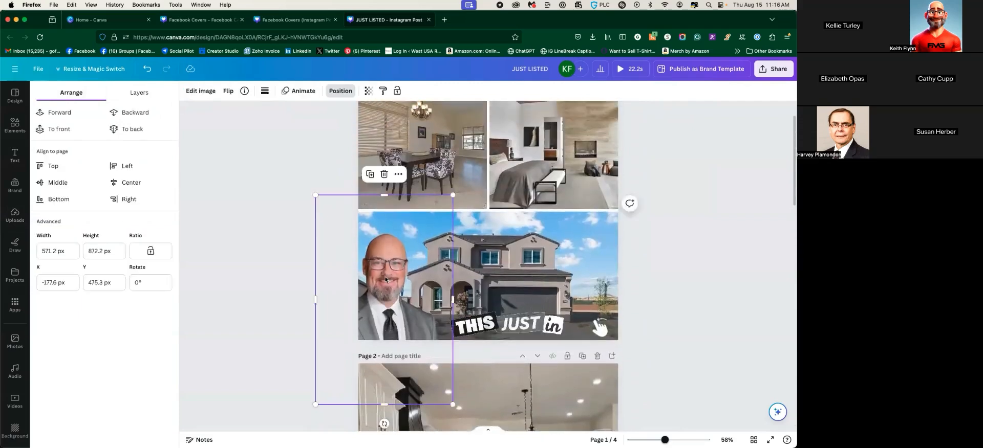
pyautogui.scroll(-15, 395, 284)
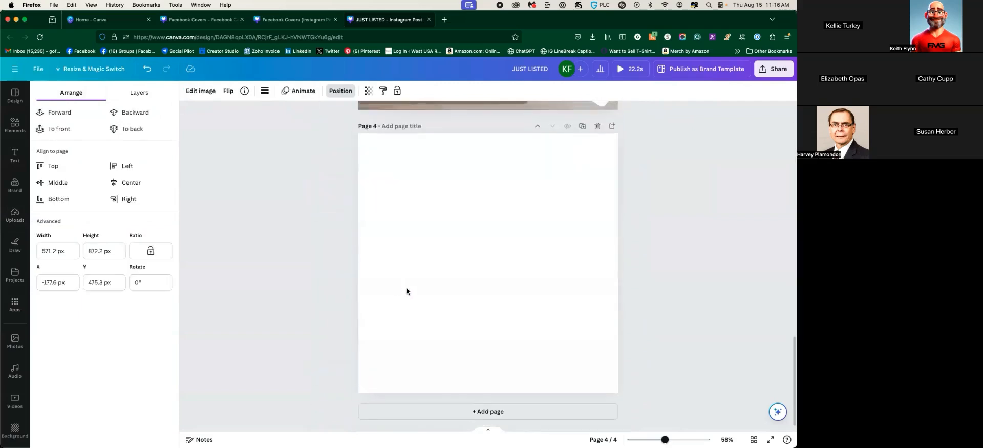
pyautogui.click(407, 292)
pyautogui.press('super+v')
pyautogui.moveTo(407, 290); pyautogui.dragTo(483, 229)
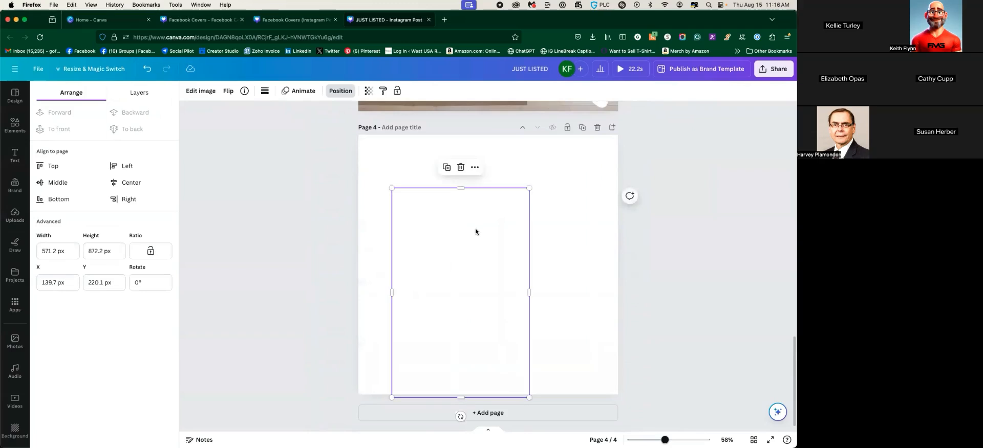
pyautogui.click(550, 289)
pyautogui.click(460, 261)
pyautogui.press('Delete')
pyautogui.click(16, 123)
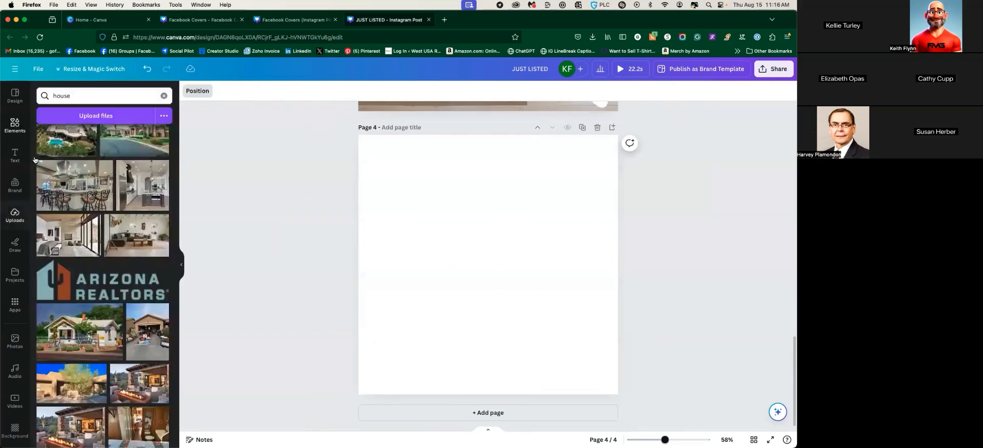
# Add the agent's suited portrait from Uploads to page 4
pyautogui.click(14, 215)
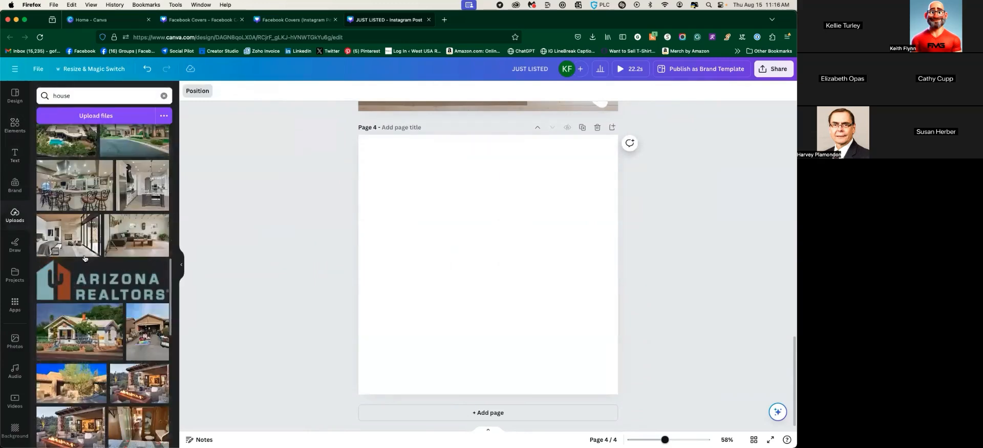
pyautogui.click(163, 95)
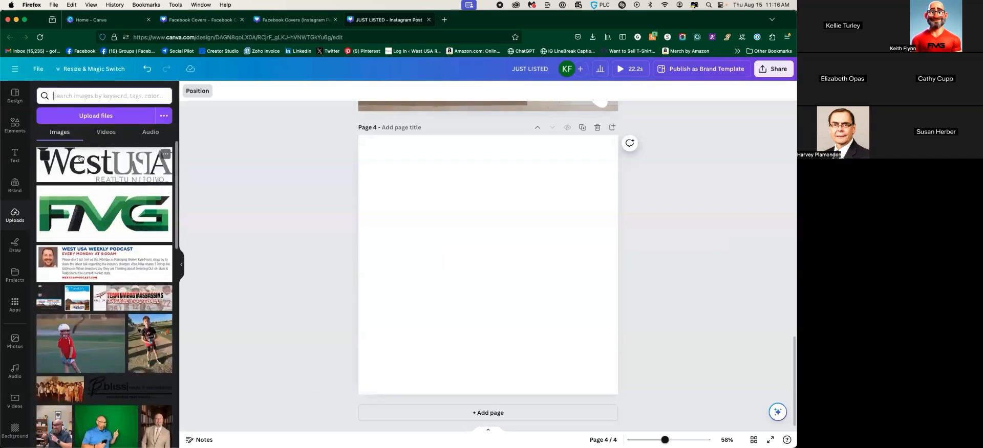
pyautogui.scroll(-5, 168, 323)
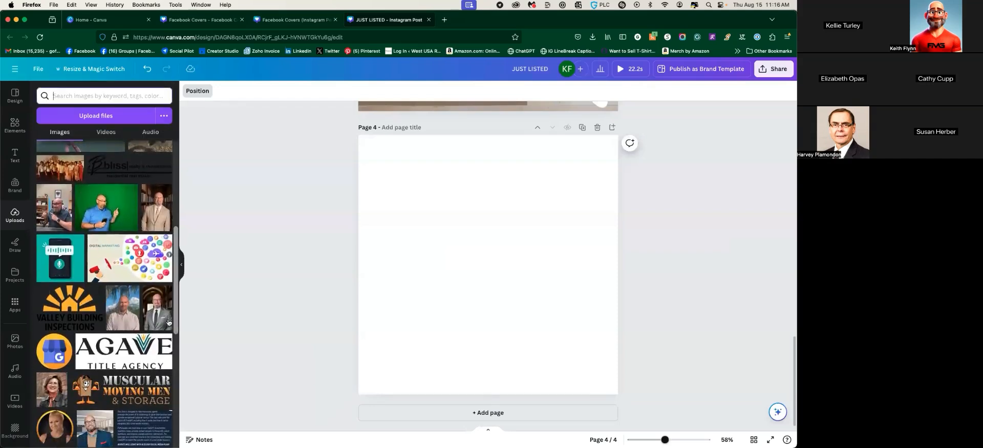
pyautogui.click(169, 323)
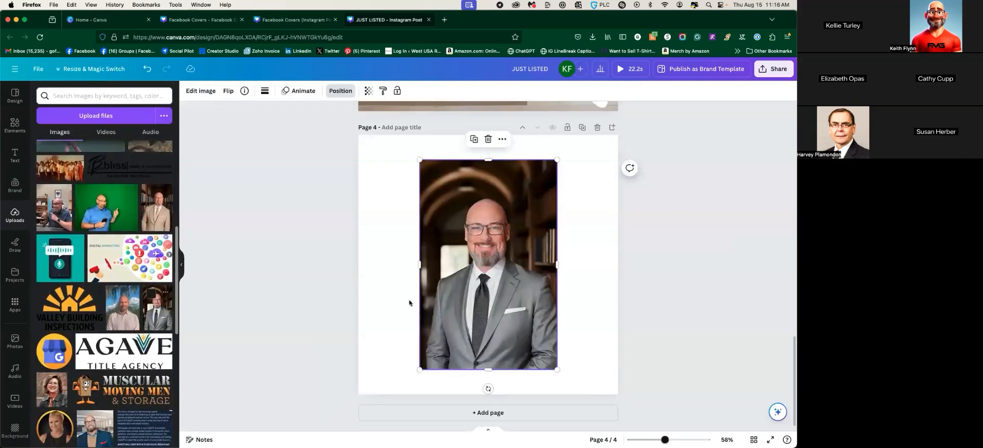
# Remove the portrait's background with BG Remover and shrink it into the bottom-right corner
pyautogui.click(201, 91)
pyautogui.click(58, 153)
pyautogui.moveTo(523, 243); pyautogui.dragTo(584, 268)
pyautogui.moveTo(482, 185); pyautogui.dragTo(535, 266)
pyautogui.click(435, 215)
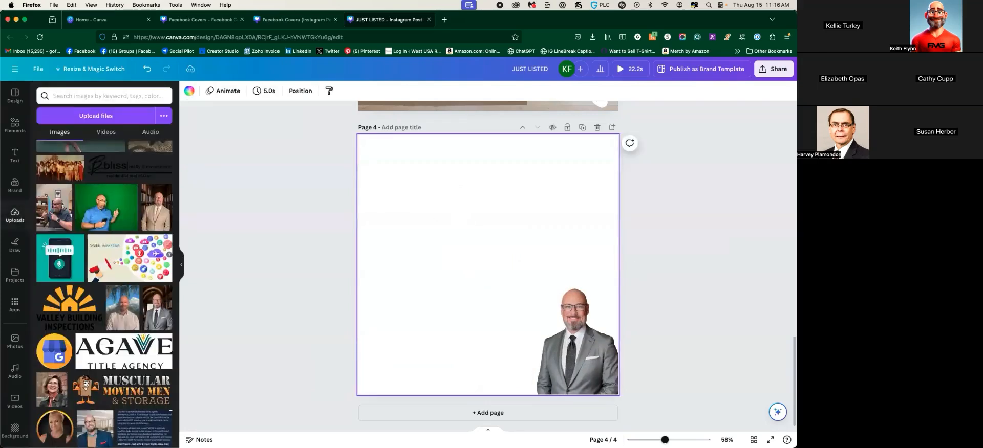
pyautogui.click(14, 154)
# Add a heading reading 'Call to action' and slightly enlarge the agent's portrait
pyautogui.click(68, 159)
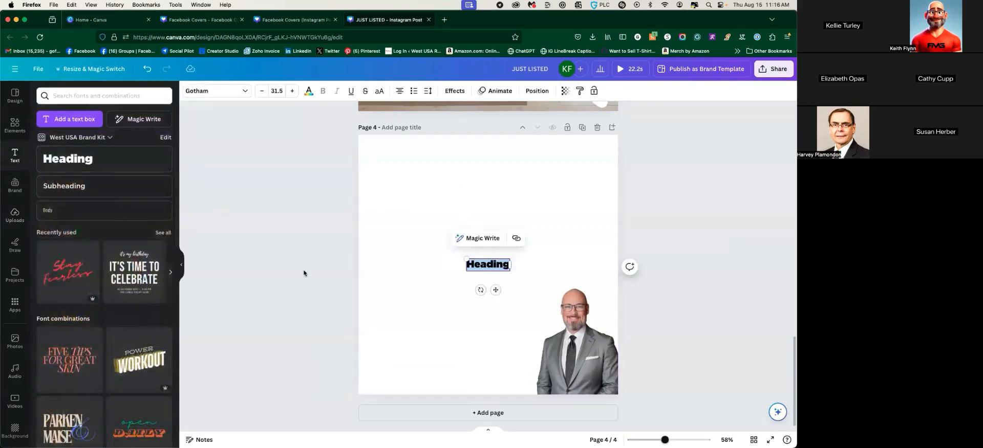
pyautogui.write('Call to action')
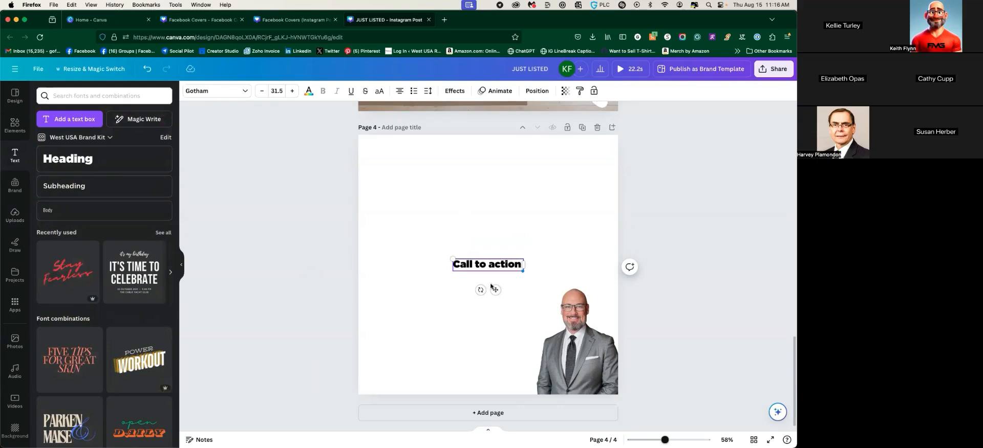
pyautogui.click(561, 334)
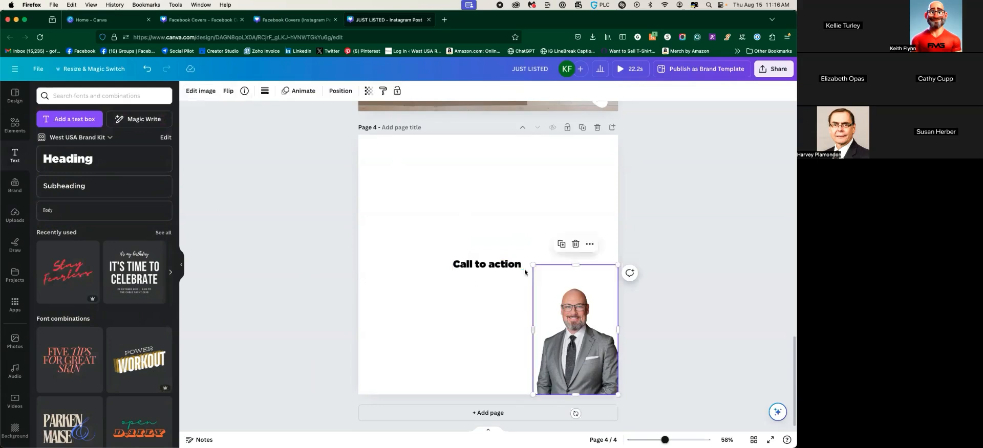
pyautogui.moveTo(532, 265)
pyautogui.mouseDown()
pyautogui.moveTo(518, 245)
pyautogui.moveTo(524, 251)
pyautogui.mouseUp()
pyautogui.click(693, 277)
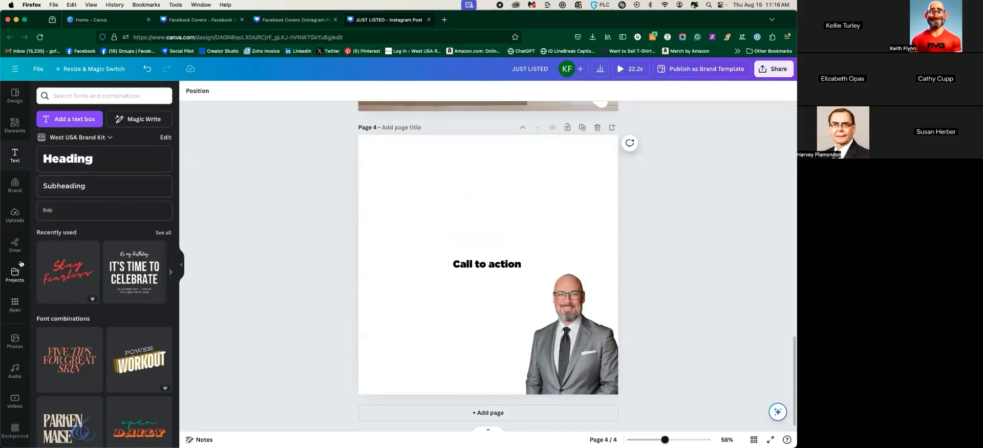
pyautogui.scroll(-1, 20, 218)
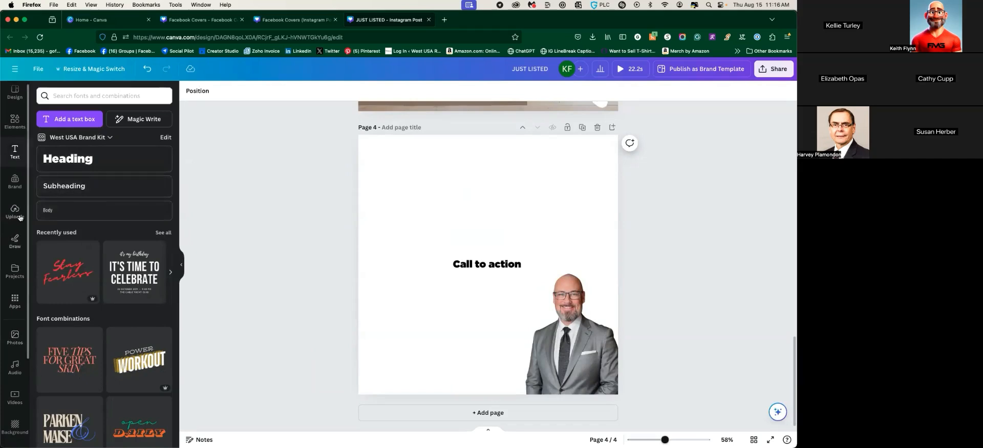
# Add the Luxury Division WestUSA brand logo, shrink it, and place it bottom-left on page 4
pyautogui.click(18, 180)
pyautogui.click(72, 223)
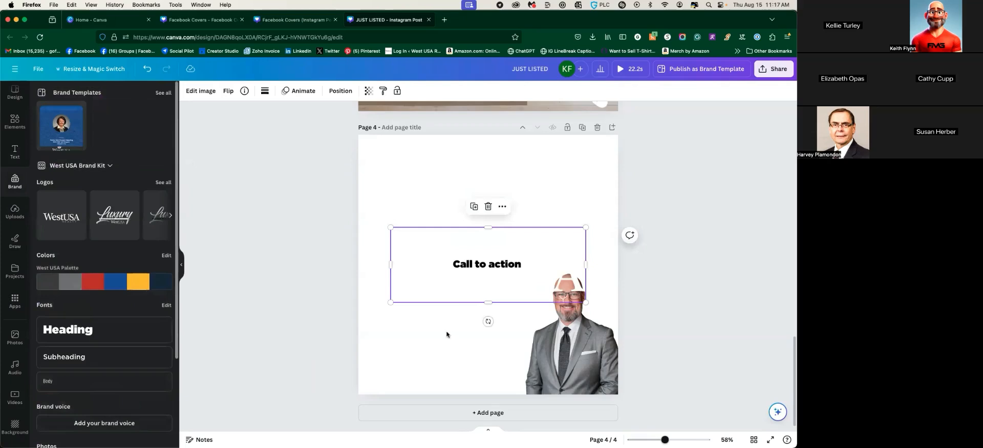
pyautogui.press('Delete')
pyautogui.click(158, 222)
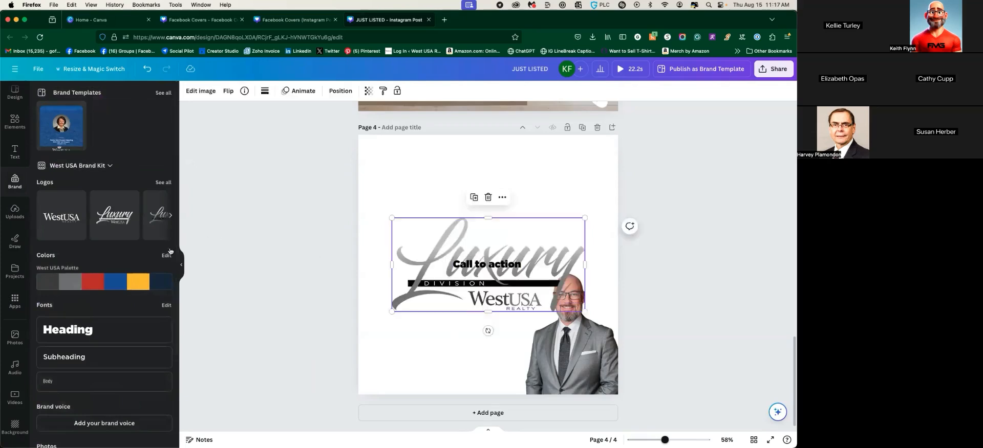
pyautogui.moveTo(457, 294); pyautogui.dragTo(475, 322)
pyautogui.moveTo(563, 272); pyautogui.dragTo(463, 318)
pyautogui.moveTo(413, 354); pyautogui.dragTo(412, 377)
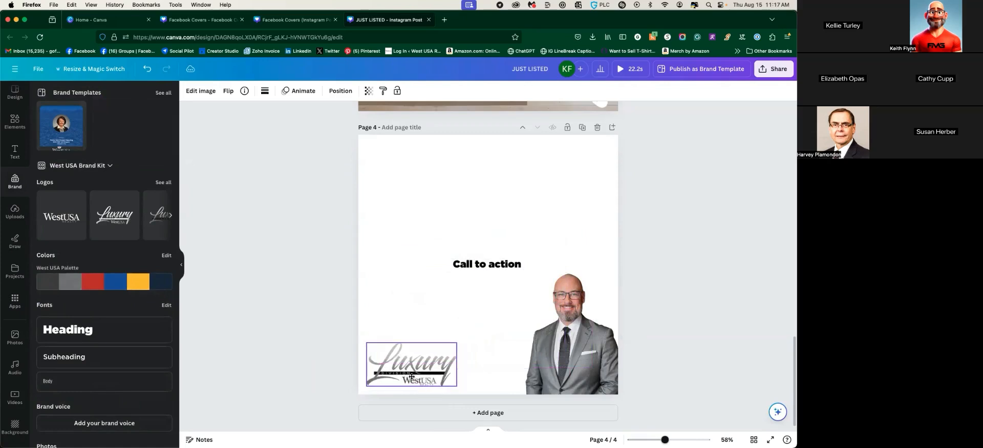
pyautogui.click(276, 290)
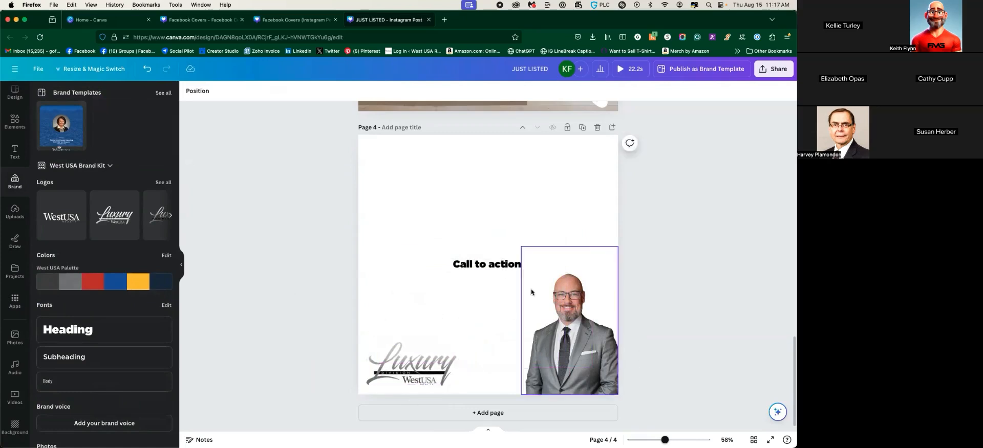
pyautogui.scroll(4, 505, 272)
pyautogui.scroll(10, 506, 272)
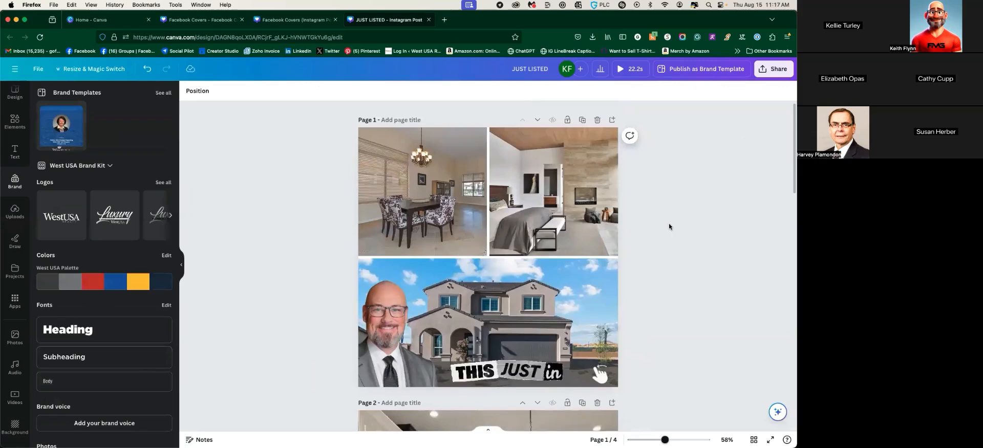
# Download the carousel as MP4 Video with All pages (4) selected, saving JUST LISTED.mp4
pyautogui.click(772, 73)
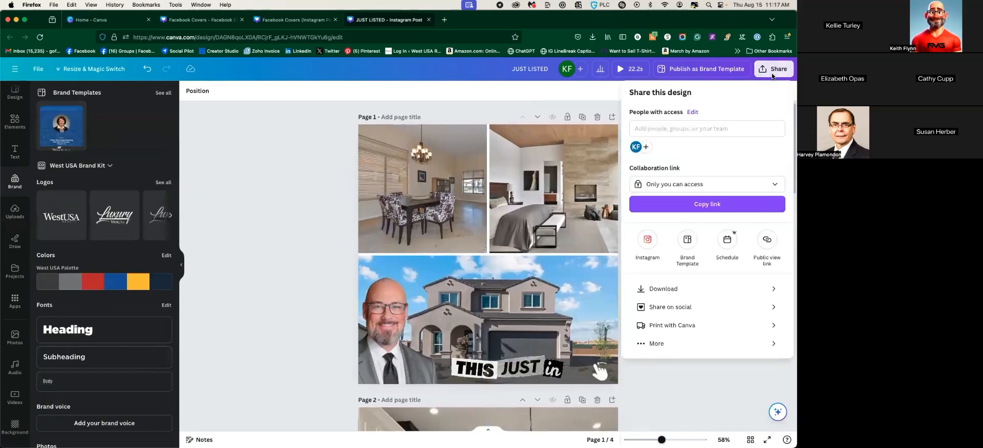
pyautogui.click(680, 289)
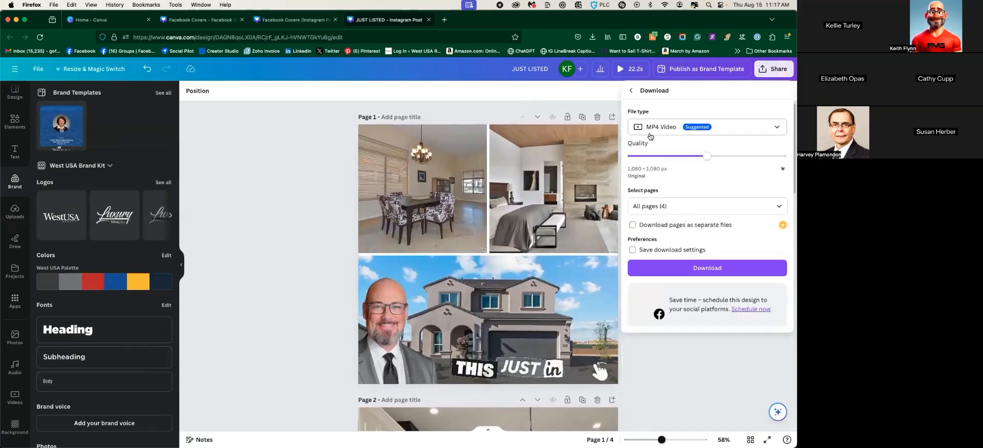
pyautogui.click(706, 206)
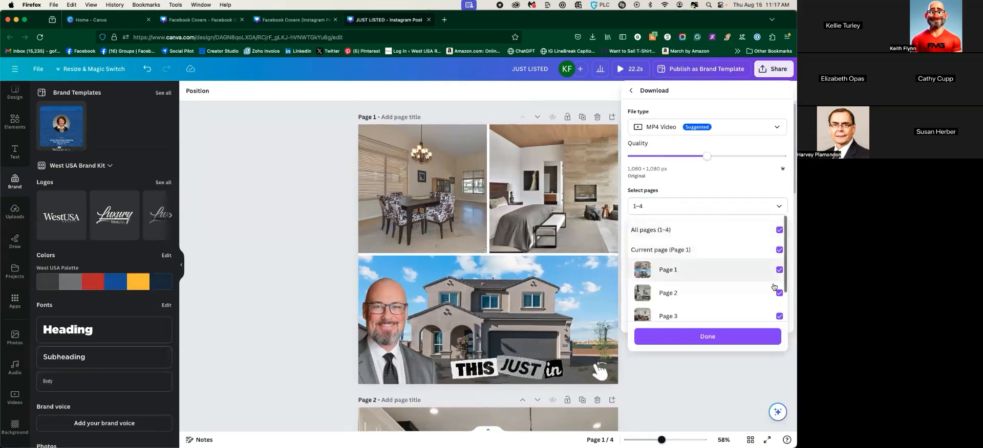
pyautogui.click(717, 337)
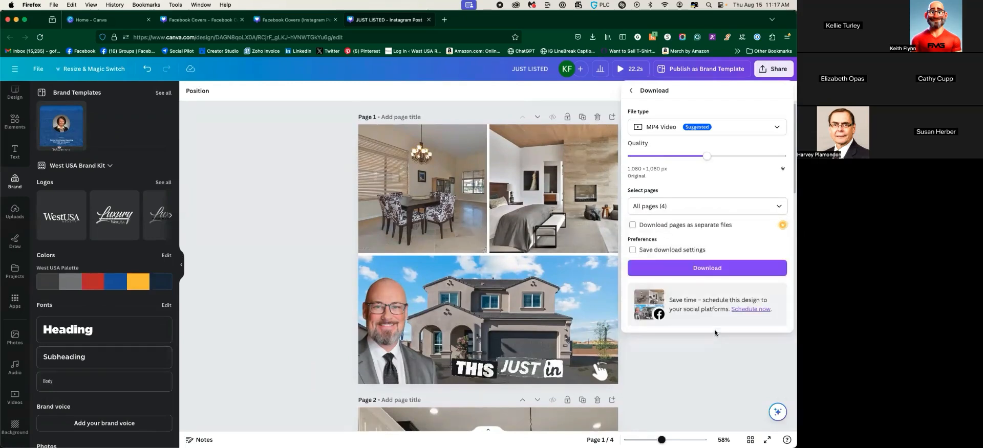
pyautogui.click(704, 273)
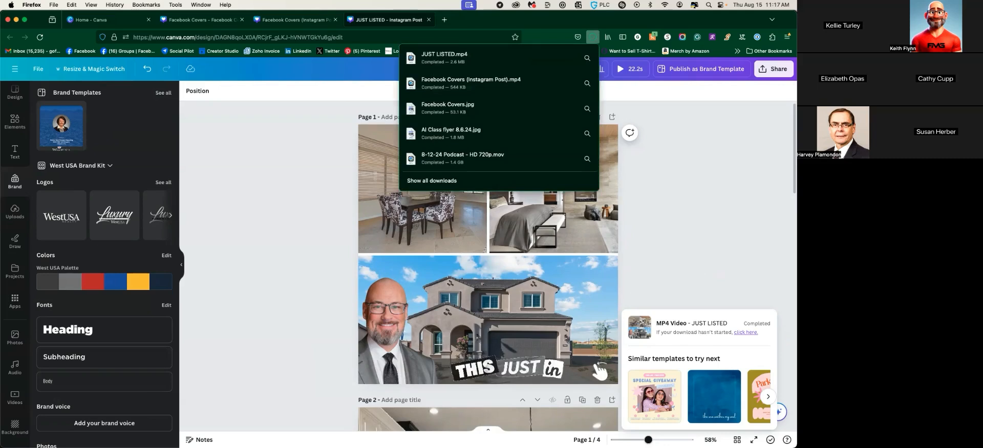
# Open a Finder window on Downloads and enlarge it
pyautogui.click(215, 440)
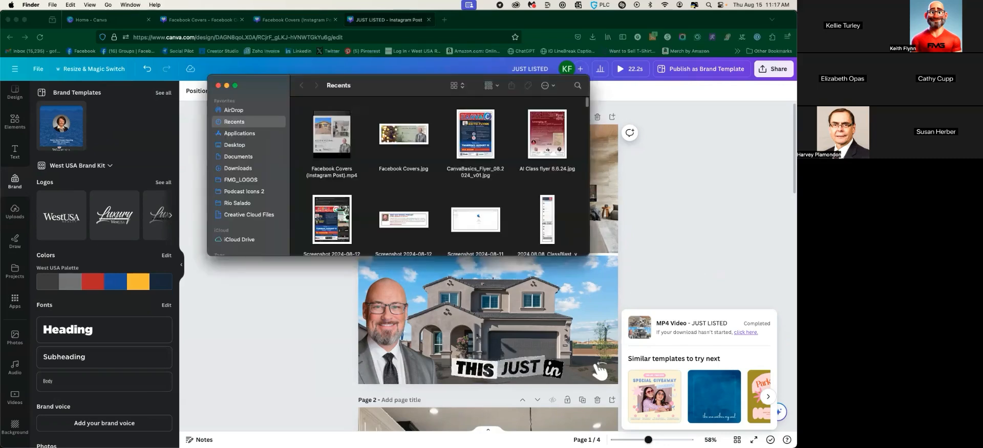
pyautogui.click(235, 169)
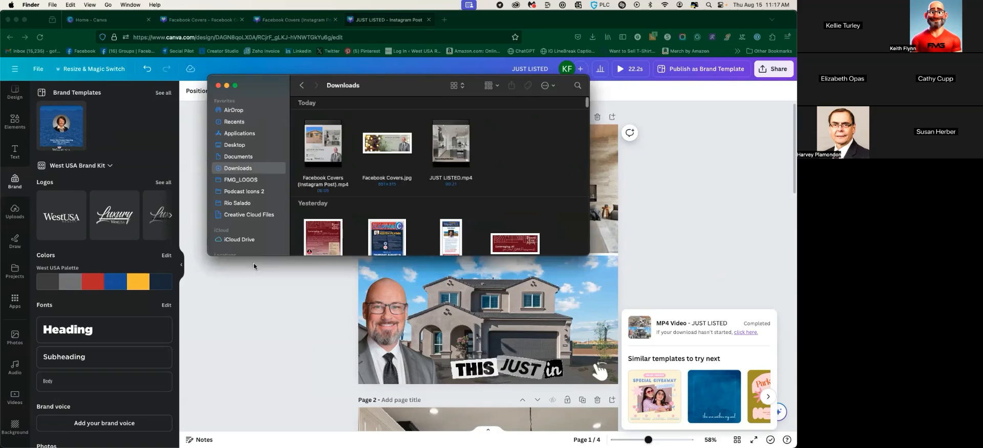
pyautogui.moveTo(589, 255); pyautogui.dragTo(705, 356)
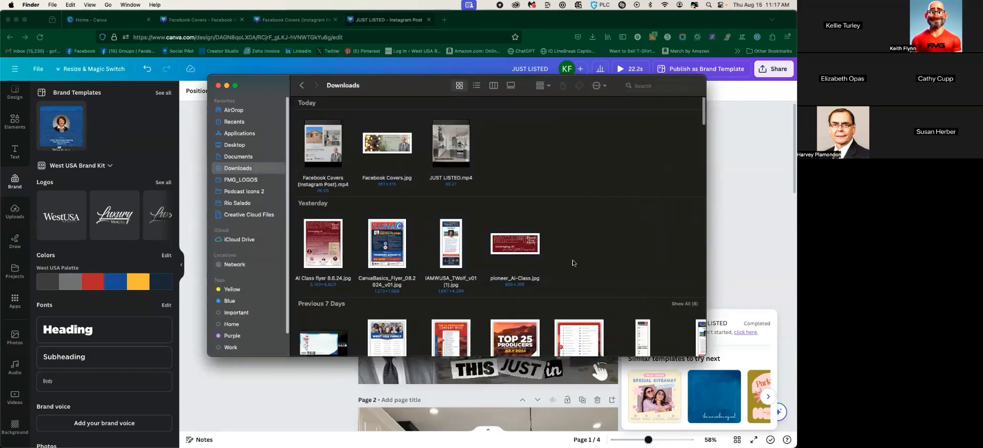
# Preview the earlier Facebook Covers video, close it, and return to Downloads
pyautogui.doubleClick(324, 165)
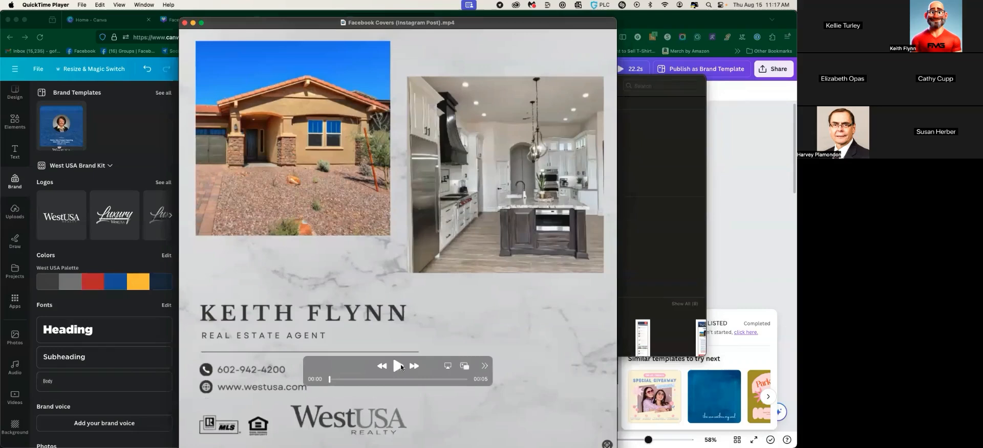
pyautogui.click(398, 366)
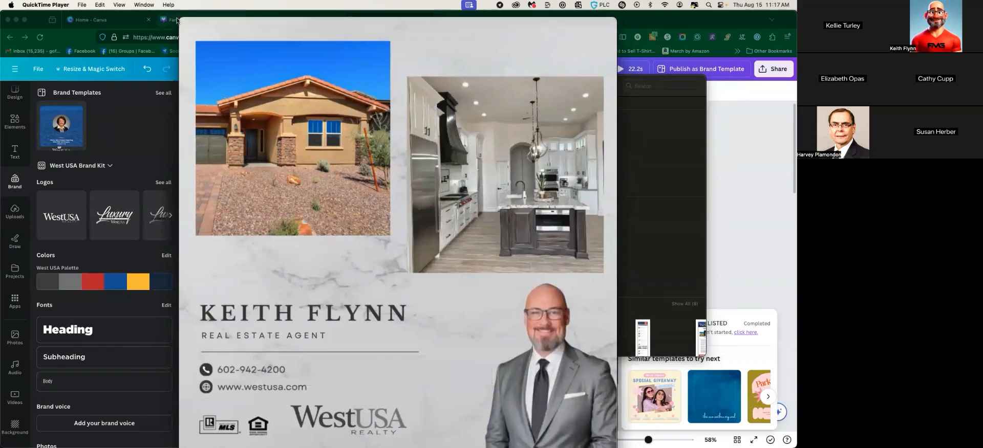
pyautogui.press('super+w')
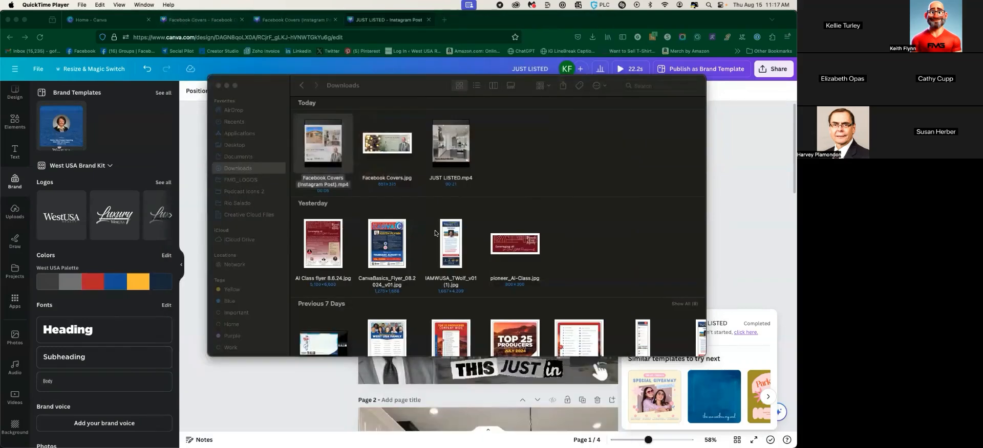
pyautogui.click(256, 169)
pyautogui.click(244, 161)
pyautogui.click(244, 169)
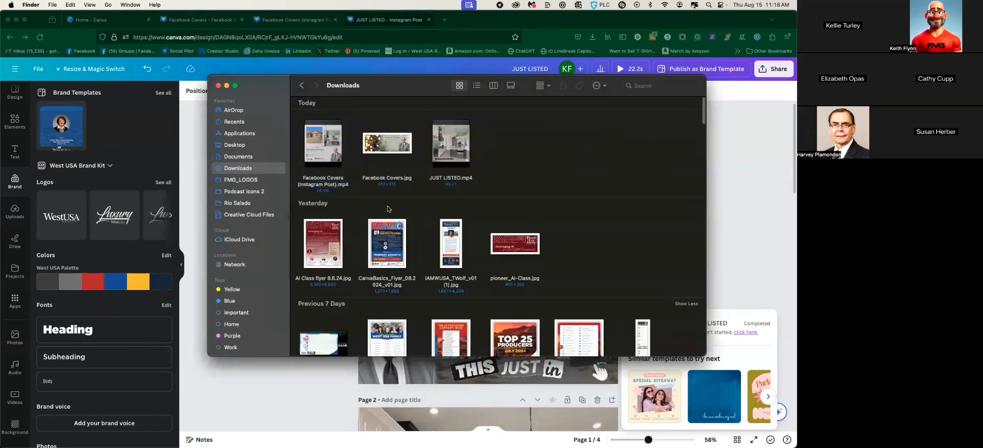
# Play JUST LISTED.mp4 in QuickTime, jump back to the kitchen slide, then close it and Downloads
pyautogui.doubleClick(460, 162)
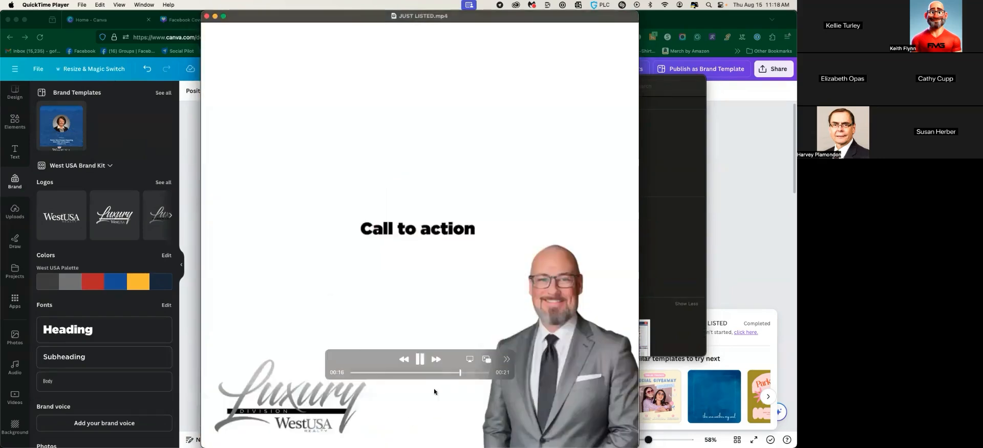
pyautogui.click(405, 373)
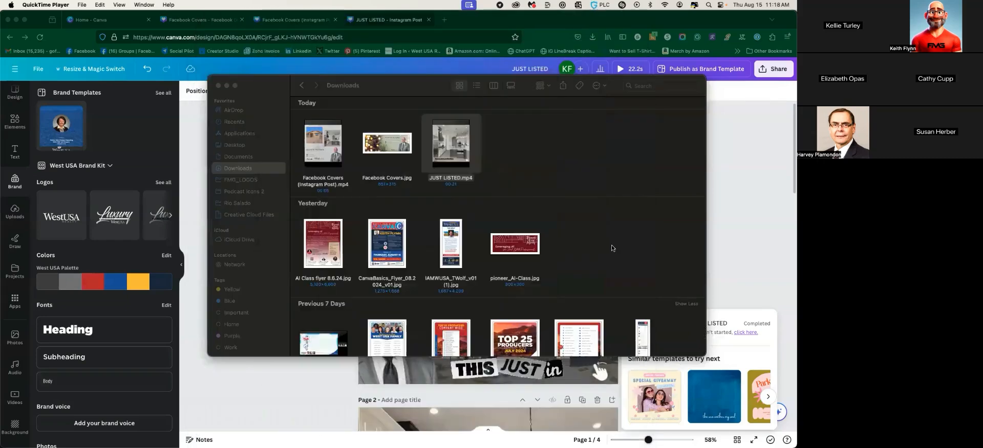
pyautogui.click(206, 16)
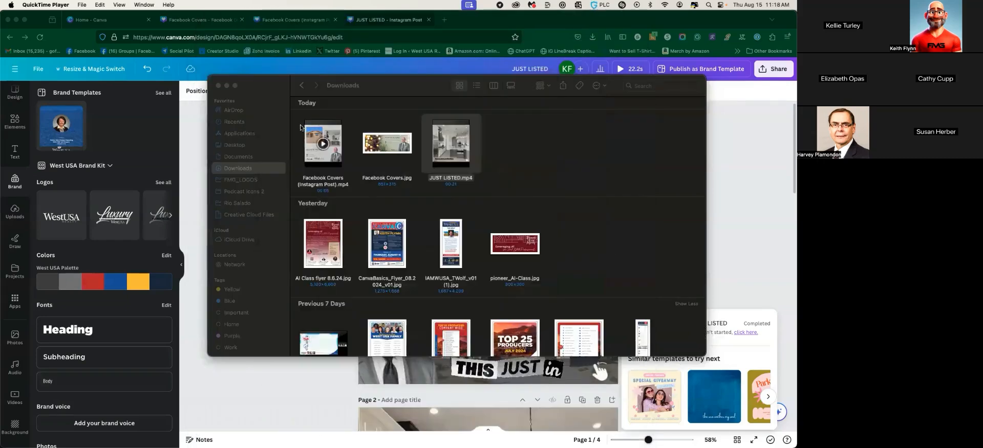
pyautogui.click(218, 86)
# Back in Canva, reopen the download page list, uncheck all pages, then close the download panel
pyautogui.click(763, 281)
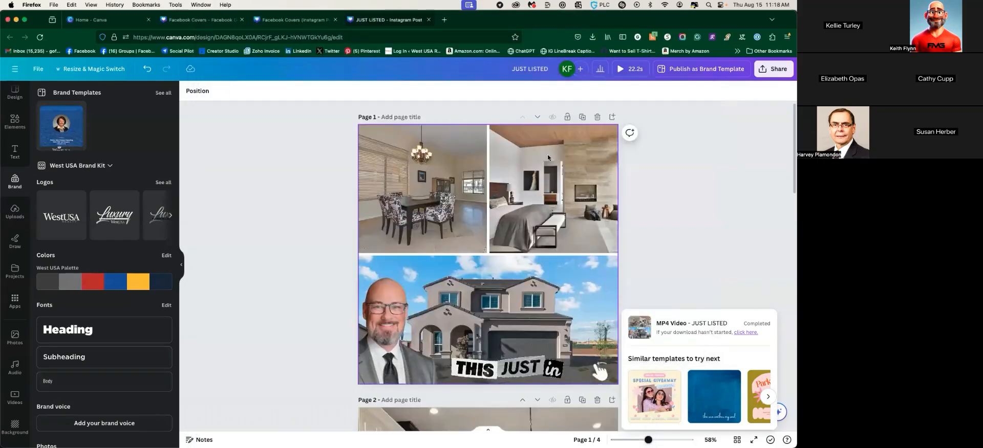
pyautogui.scroll(-5, 707, 277)
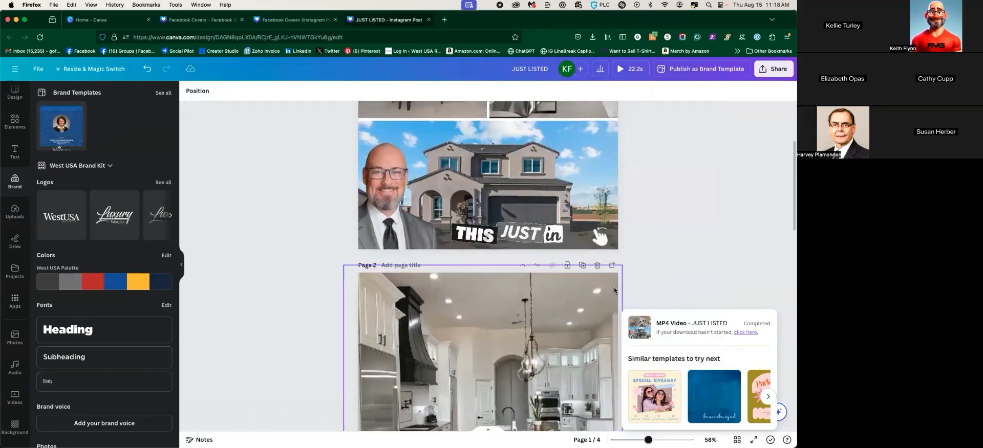
pyautogui.click(773, 69)
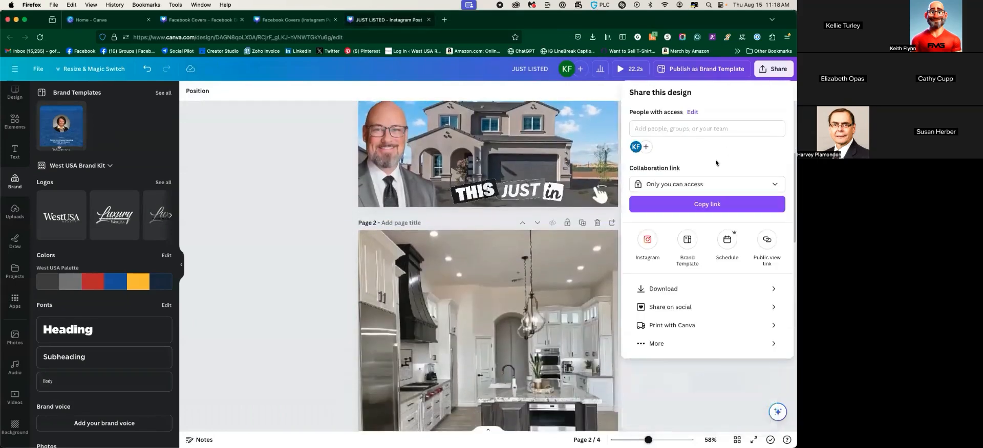
pyautogui.click(679, 289)
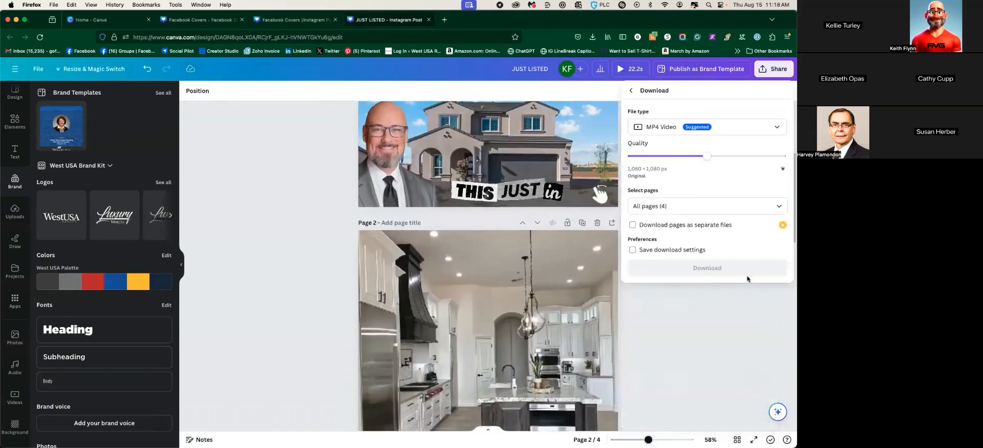
pyautogui.click(726, 209)
pyautogui.click(763, 238)
pyautogui.click(307, 259)
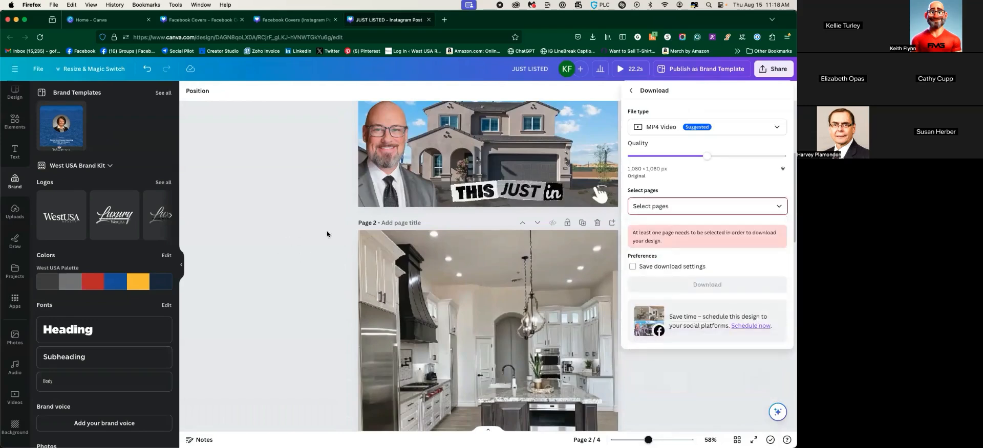
pyautogui.click(280, 188)
pyautogui.scroll(5, 280, 188)
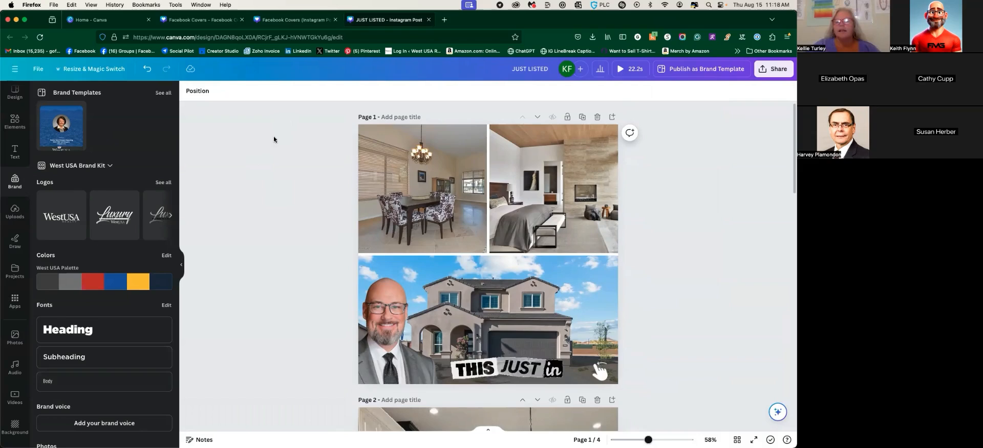
pyautogui.scroll(-1, 274, 137)
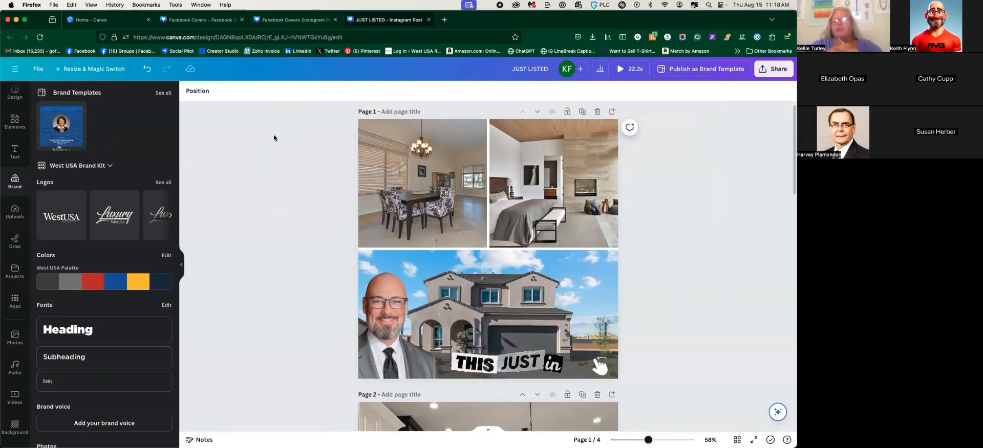
# Delete the 'THIS JUST in' text from page 1
pyautogui.click(762, 68)
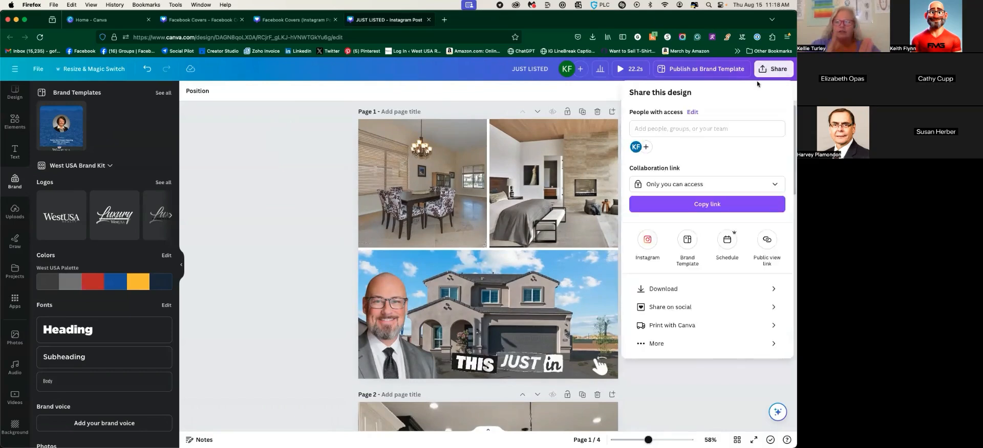
pyautogui.click(476, 353)
pyautogui.click(476, 352)
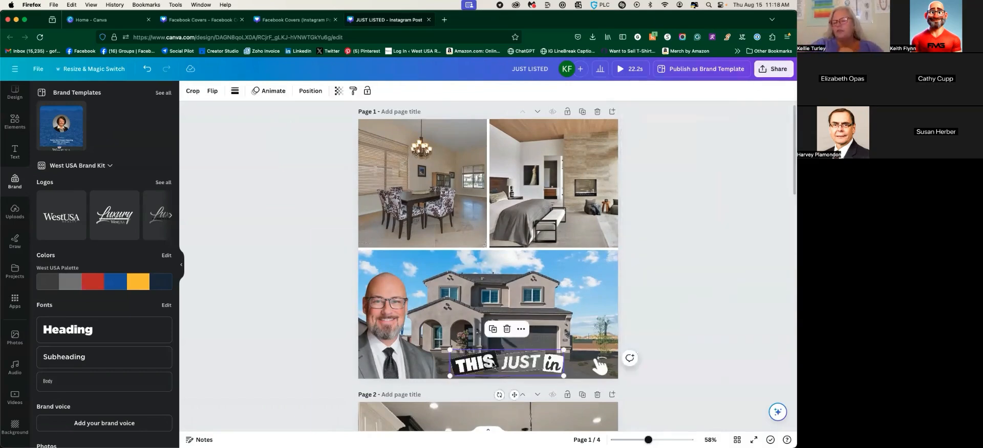
pyautogui.press('Delete')
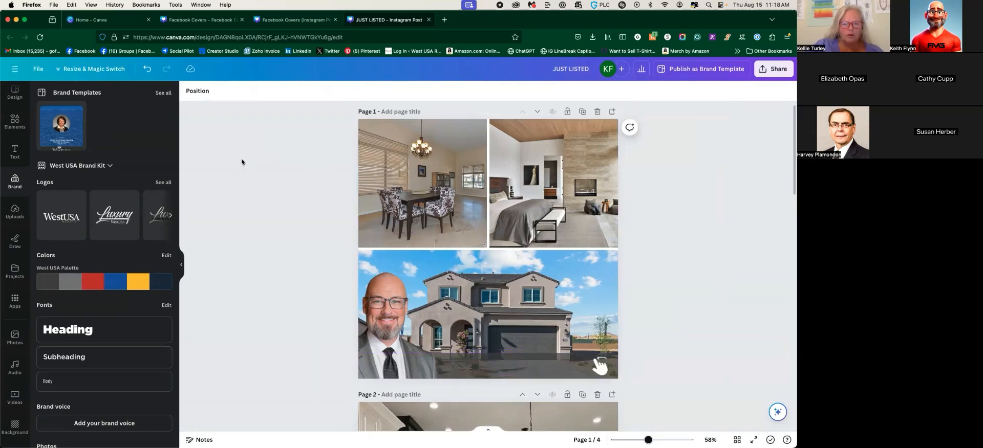
pyautogui.scroll(-3, 499, 306)
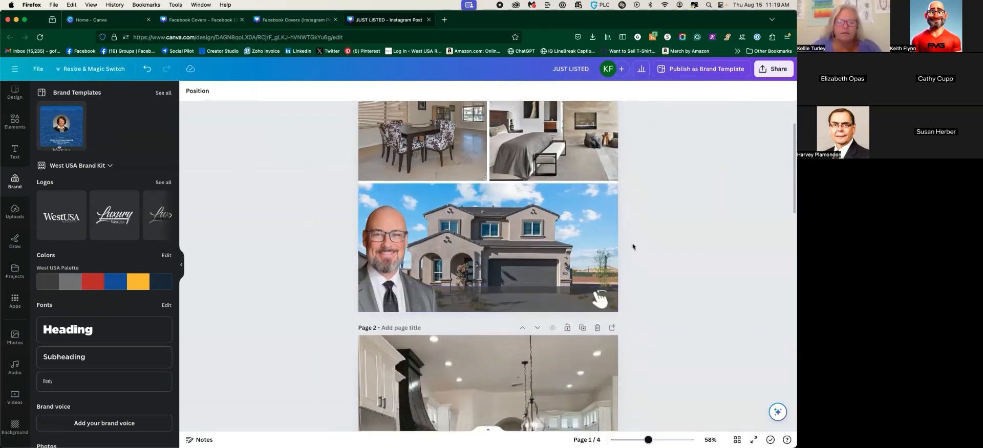
# Download all four pages with the file type set to JPG
pyautogui.click(774, 71)
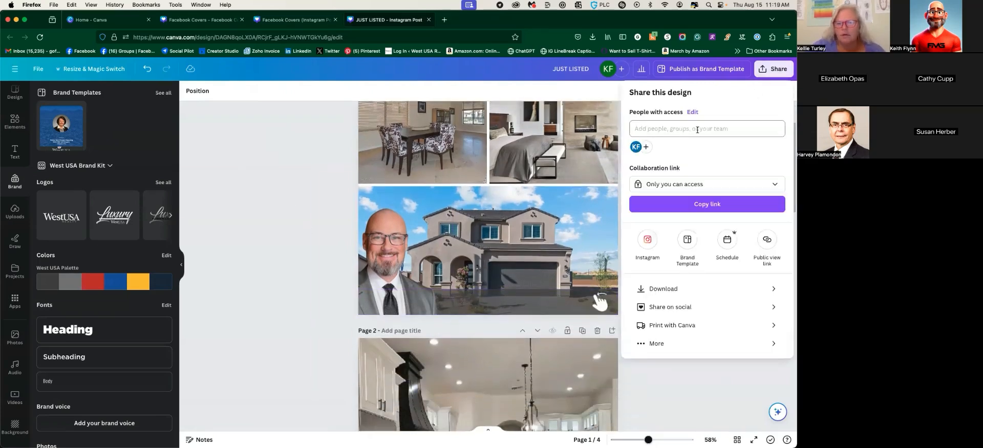
pyautogui.click(695, 284)
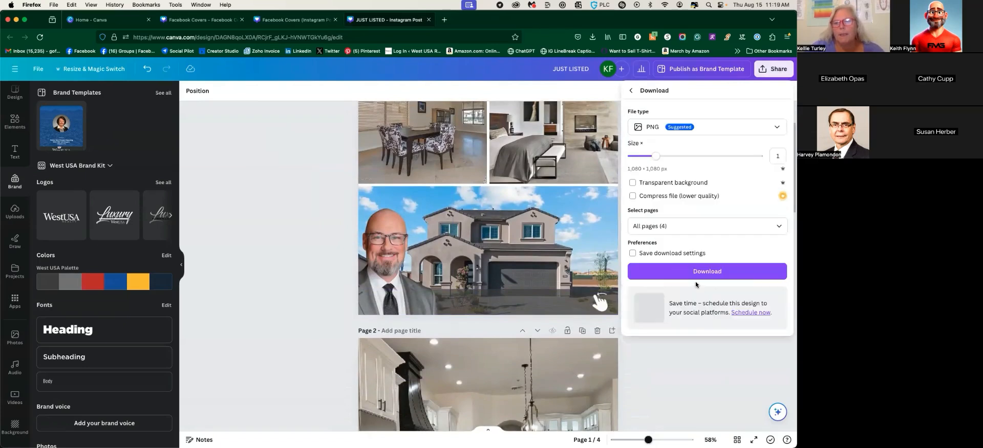
pyautogui.click(677, 128)
pyautogui.click(678, 148)
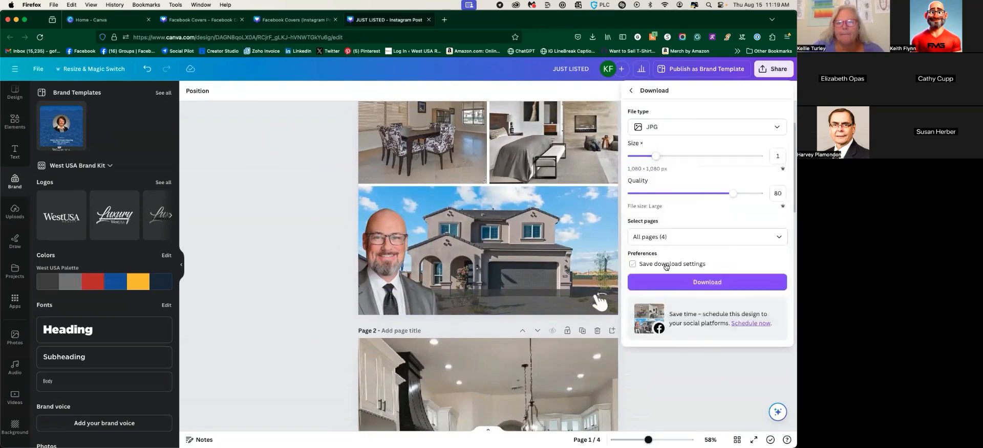
pyautogui.click(692, 282)
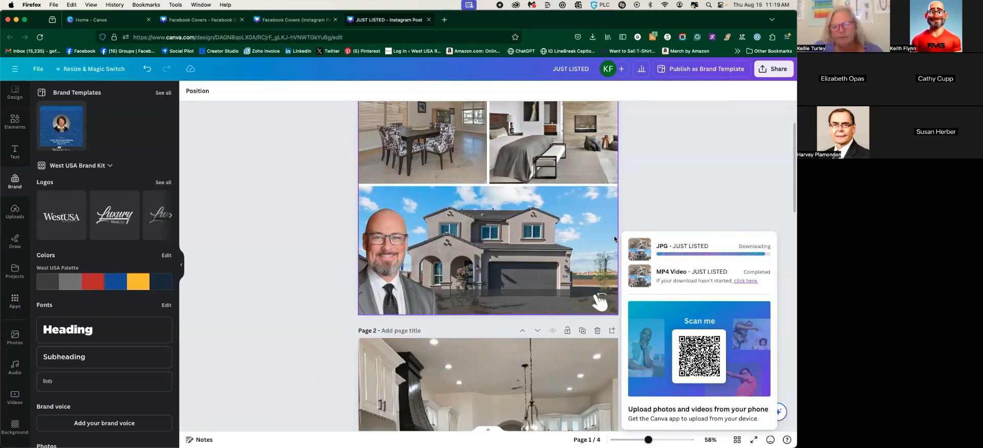
pyautogui.scroll(-10, 615, 238)
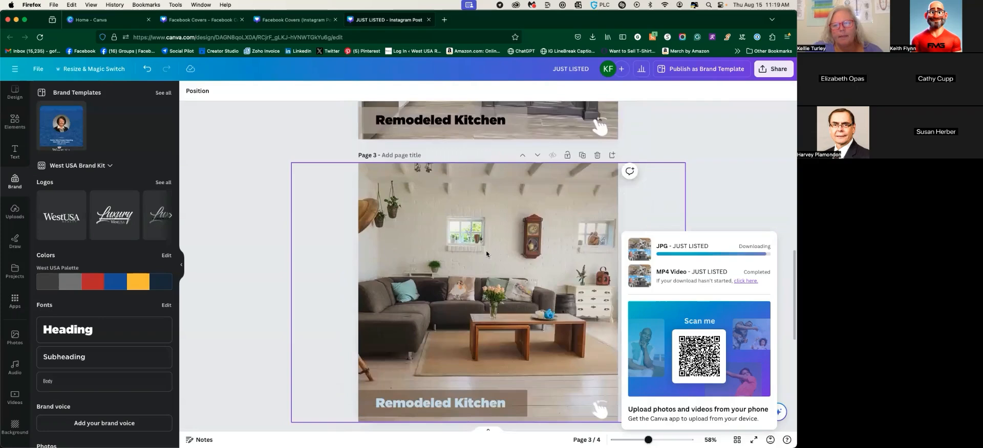
pyautogui.scroll(-6, 487, 253)
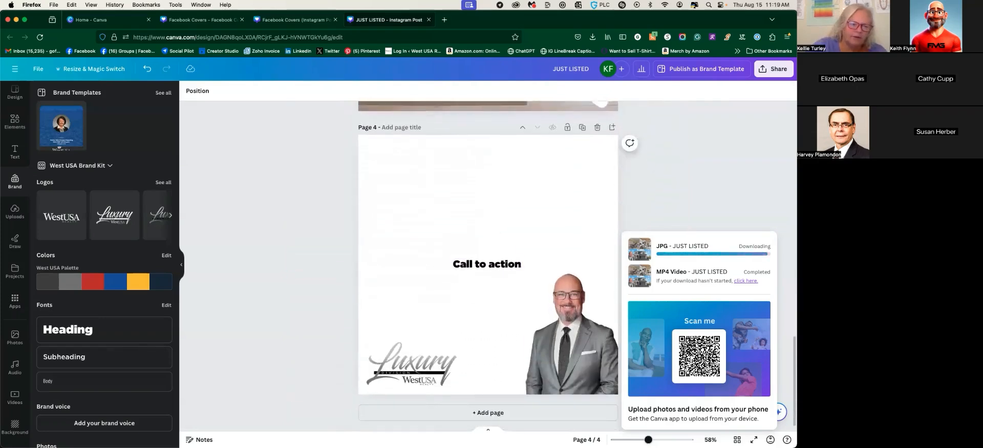
pyautogui.press('super+Tab')
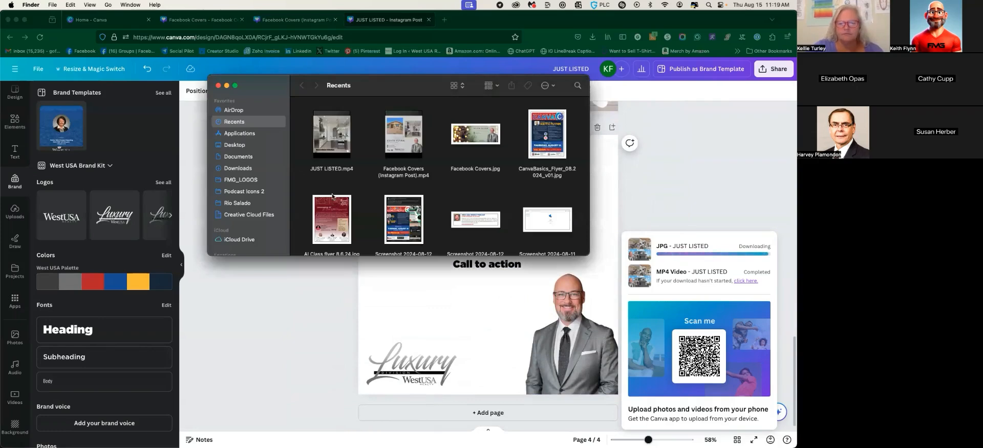
# Show Downloads in Finder and dismiss Canva's download progress popup
pyautogui.click(241, 167)
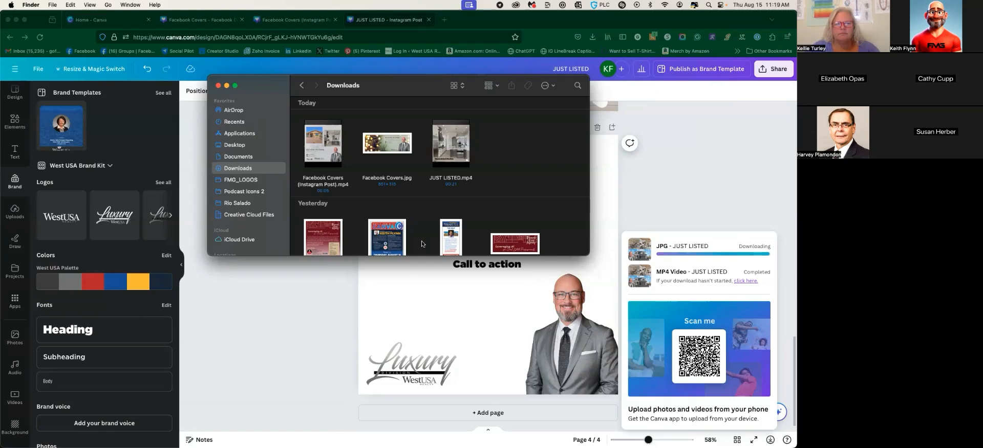
pyautogui.click(735, 206)
pyautogui.click(736, 203)
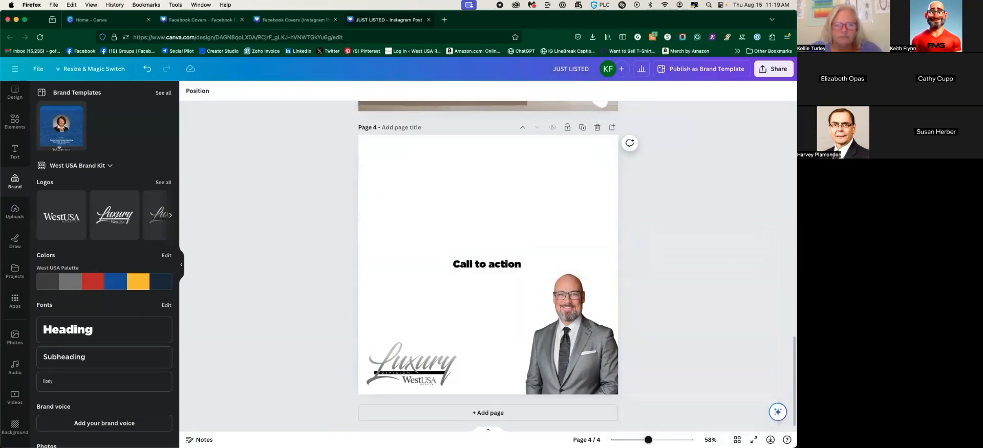
pyautogui.press('super+Tab')
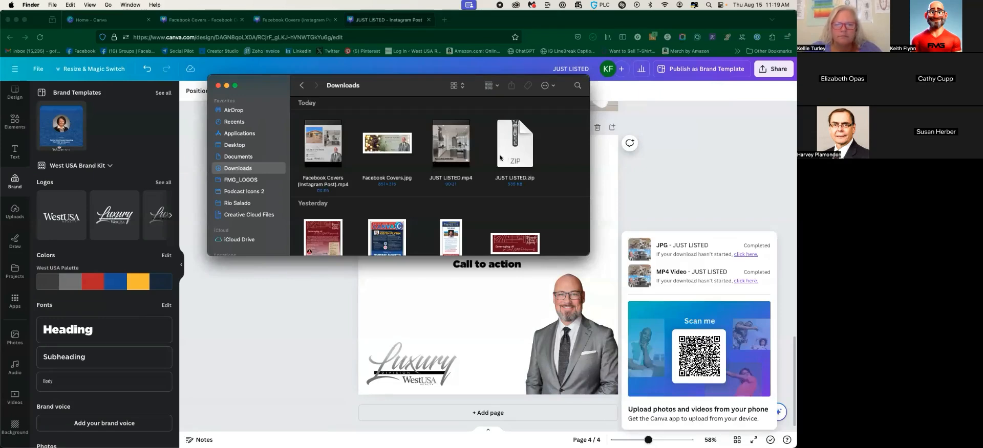
# Unzip JUST LISTED.zip and open its folder of 1.jpg–4.jpg in an enlarged window
pyautogui.doubleClick(503, 156)
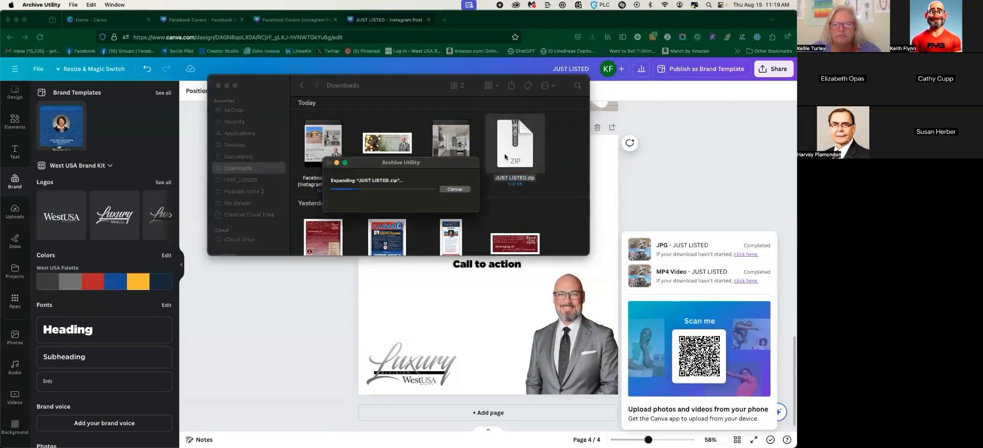
pyautogui.scroll(15, 352, 196)
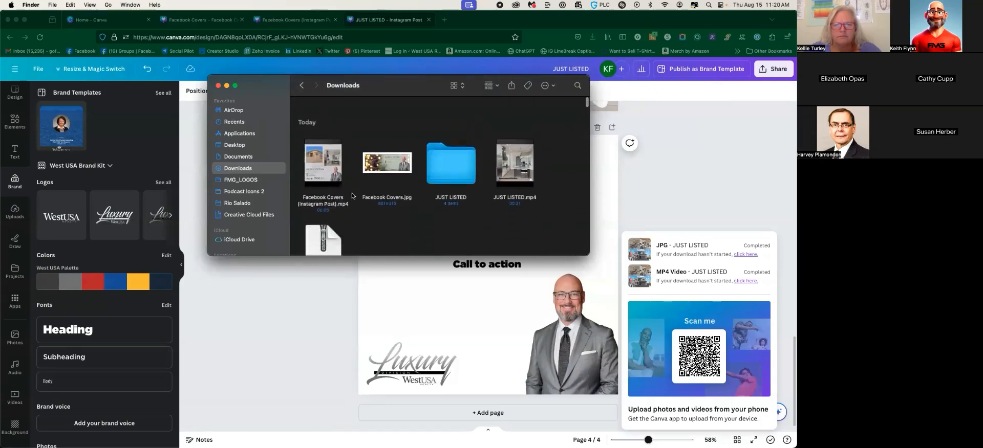
pyautogui.doubleClick(459, 150)
pyautogui.moveTo(268, 83); pyautogui.dragTo(109, 46)
pyautogui.doubleClick(429, 216)
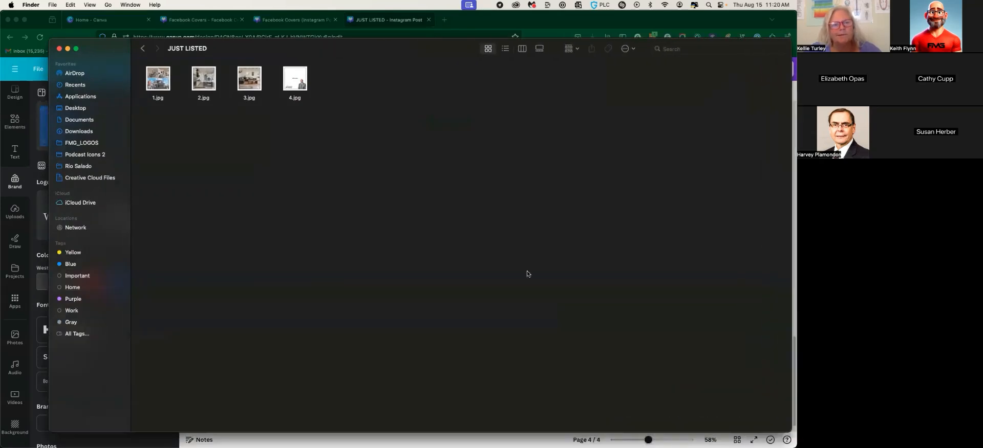
# Enlarge the Finder icons to show the exported JPGs as large thumbnails
pyautogui.press('super+equal')
pyautogui.press('super+equal')
pyautogui.press('super+equal')
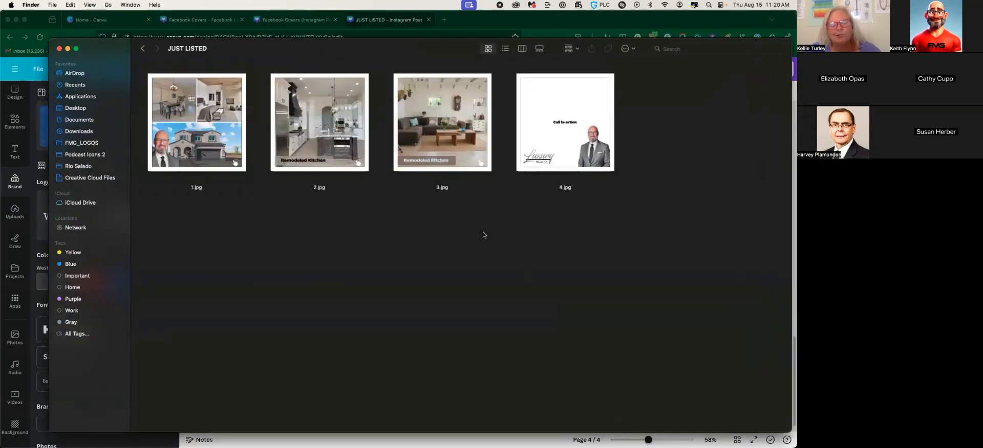
pyautogui.press('super+space')
pyautogui.press('Escape')
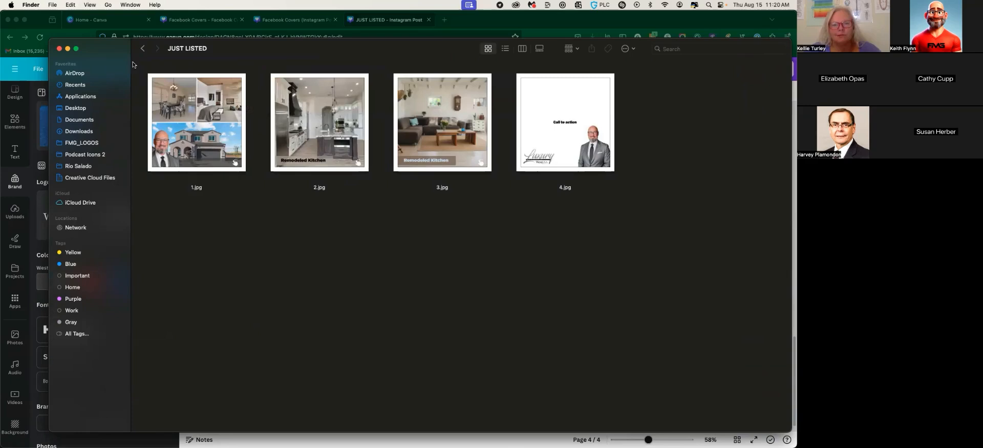
# Select all four JPGs, then inspect 2.jpg, 3.jpg and 4.jpg one by one
pyautogui.moveTo(140, 65); pyautogui.dragTo(103, 94)
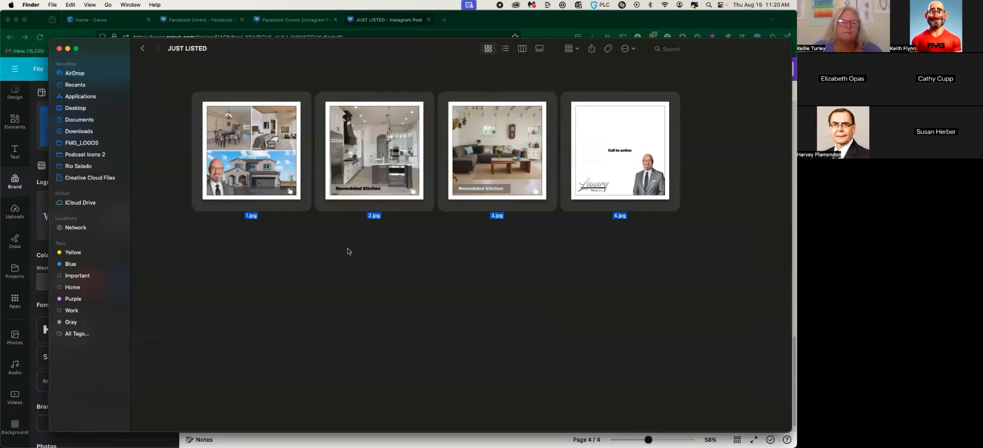
pyautogui.click(464, 89)
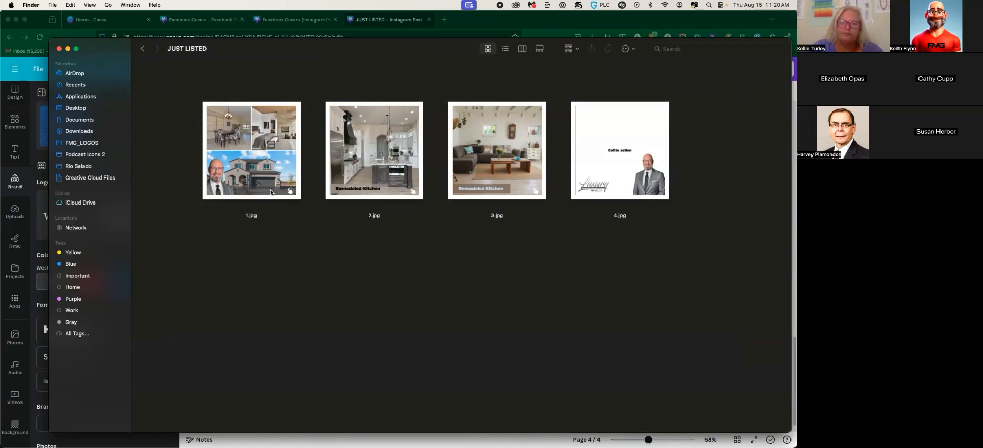
pyautogui.click(373, 188)
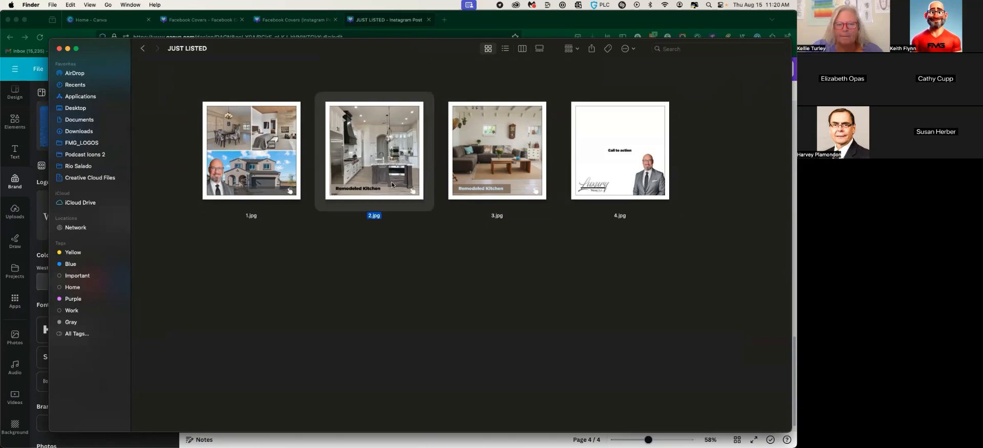
pyautogui.click(487, 173)
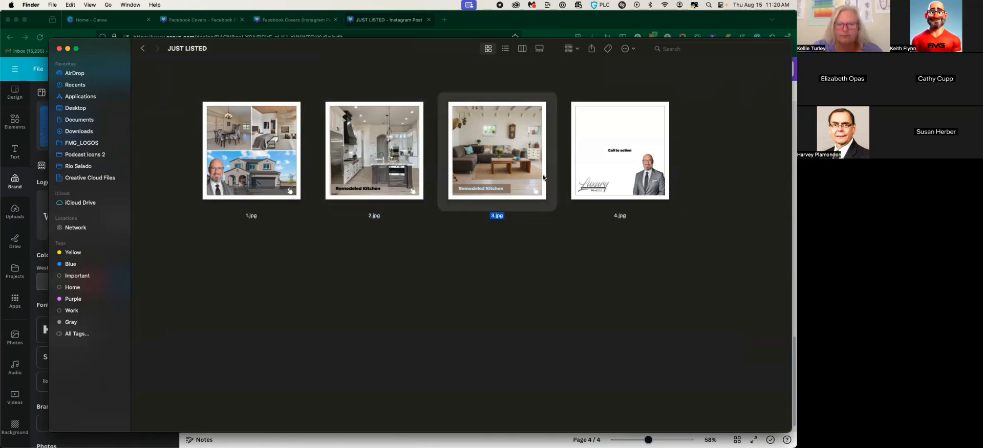
pyautogui.click(611, 175)
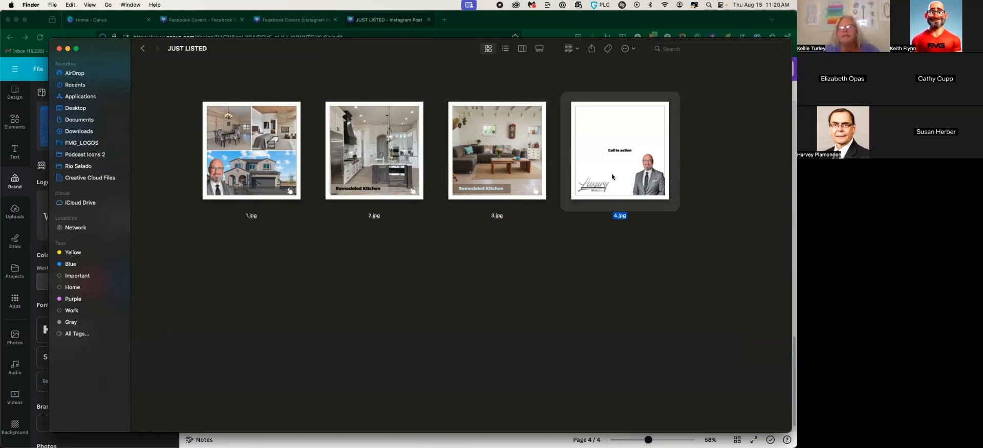
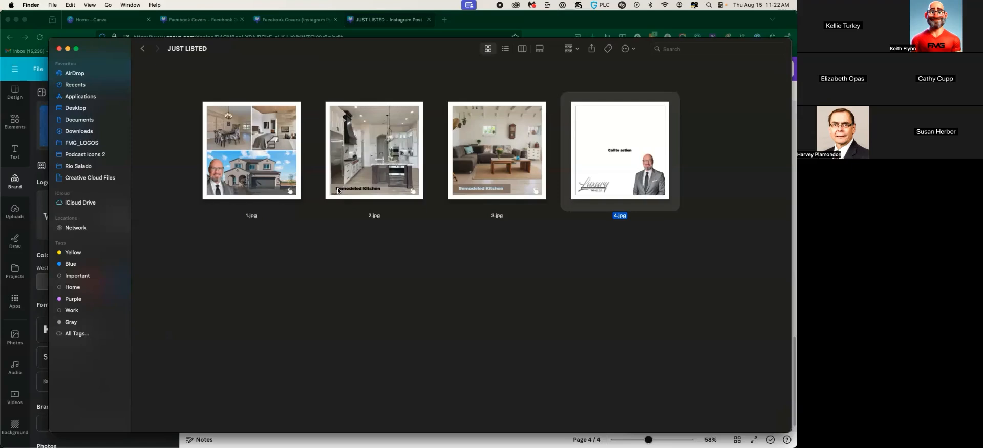
# Close the JUST LISTED Finder window to return to the Canva design
pyautogui.click(59, 48)
pyautogui.scroll(20, 251, 232)
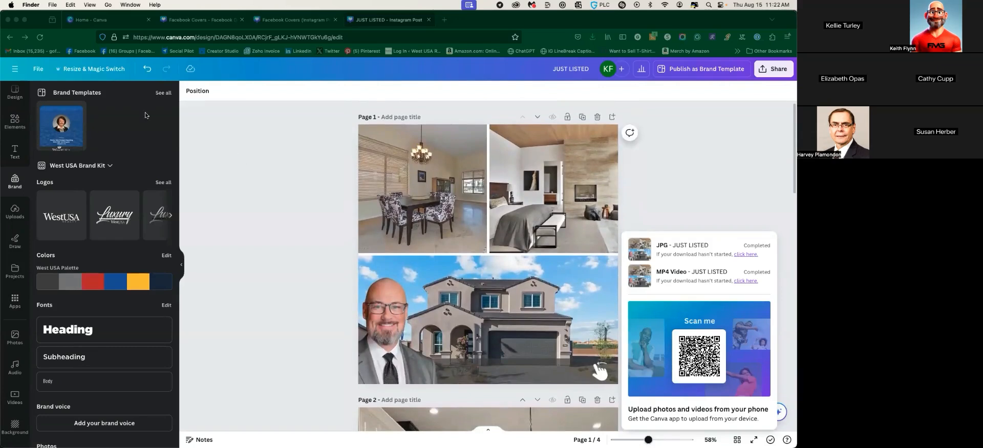
# Browse Canva's Magic Studio page from Home, then return to the Facebook Covers design tab
pyautogui.click(16, 71)
pyautogui.click(16, 70)
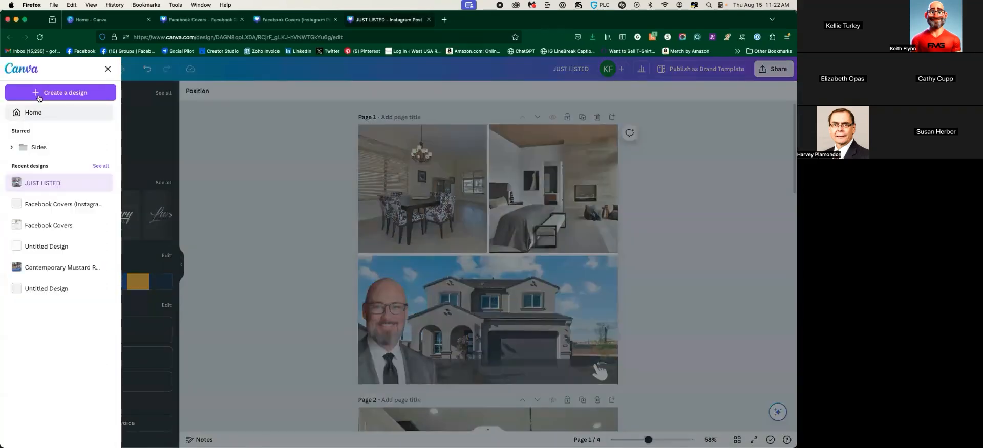
pyautogui.click(30, 111)
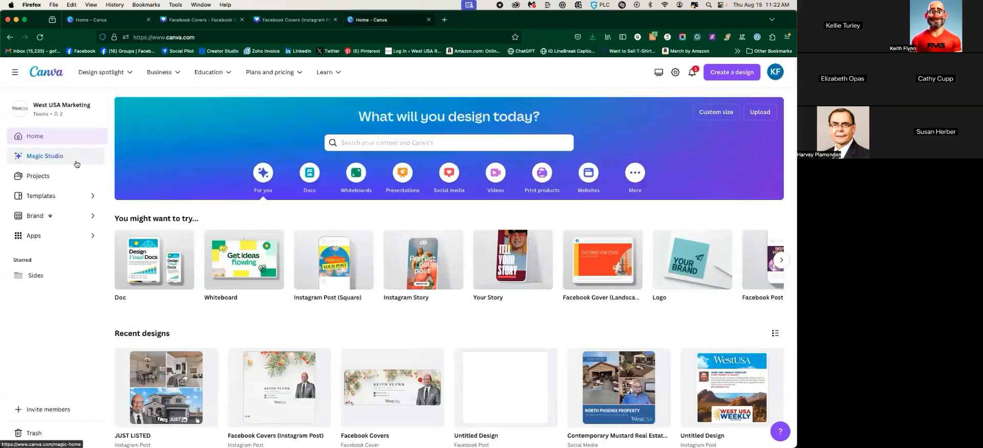
pyautogui.click(77, 161)
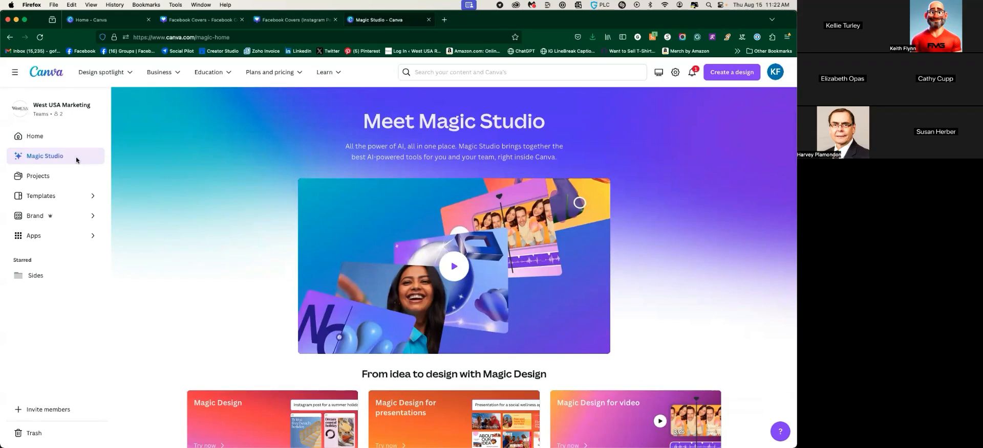
pyautogui.scroll(-2, 168, 202)
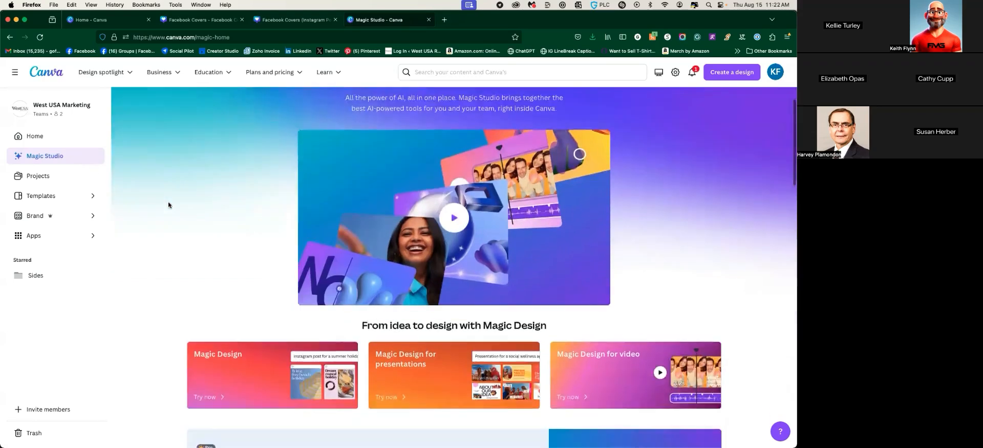
pyautogui.scroll(-6, 169, 205)
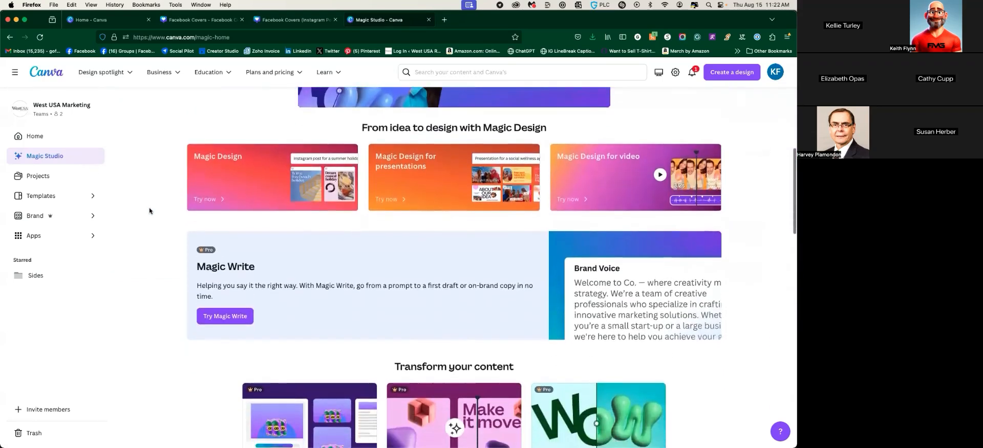
pyautogui.scroll(3, 149, 207)
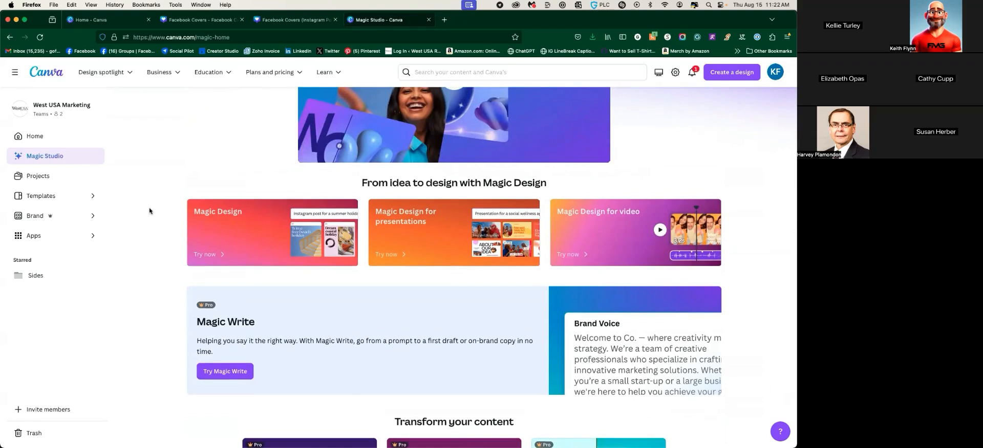
pyautogui.click(295, 20)
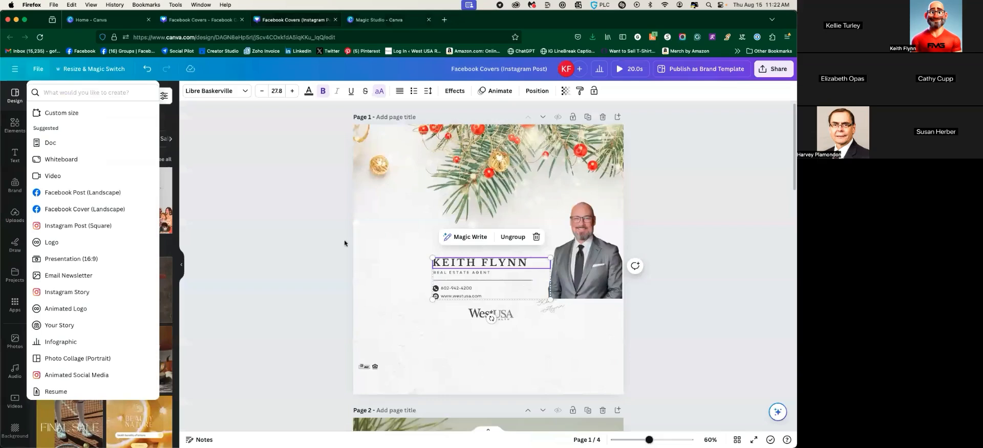
# Duplicate page 4 to create a new page 5
pyautogui.click(244, 187)
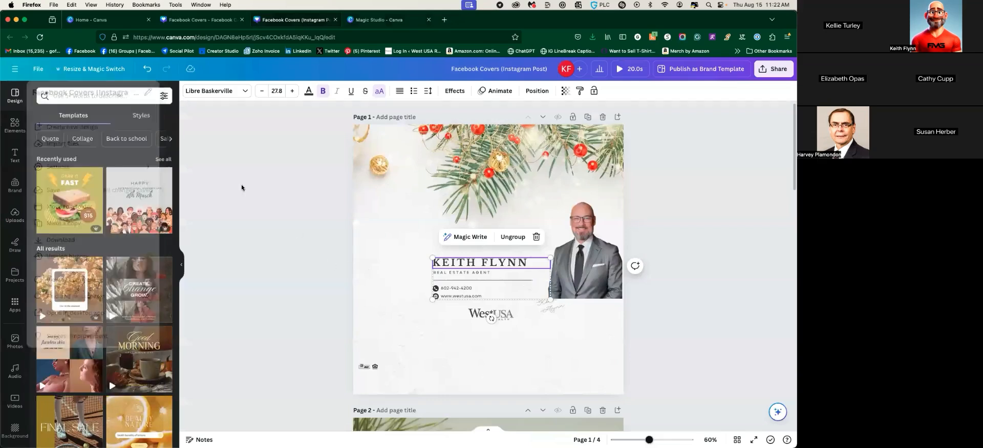
pyautogui.scroll(-15, 275, 242)
pyautogui.scroll(-2, 276, 246)
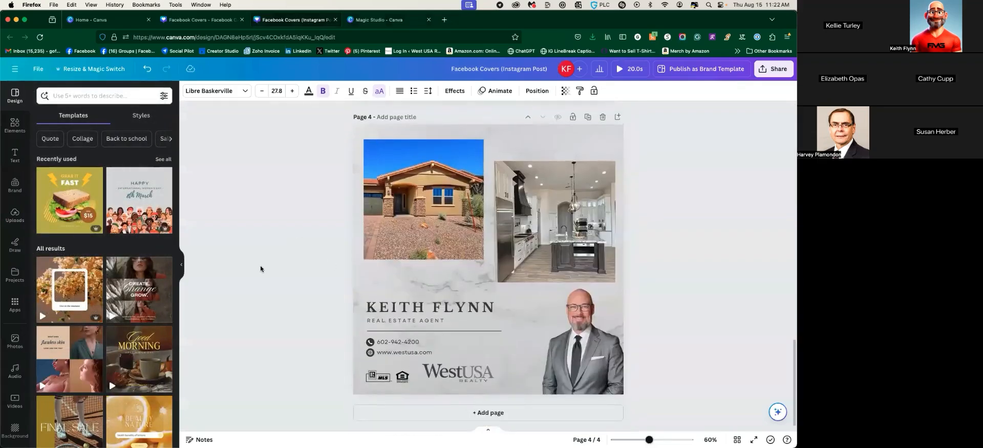
pyautogui.click(588, 117)
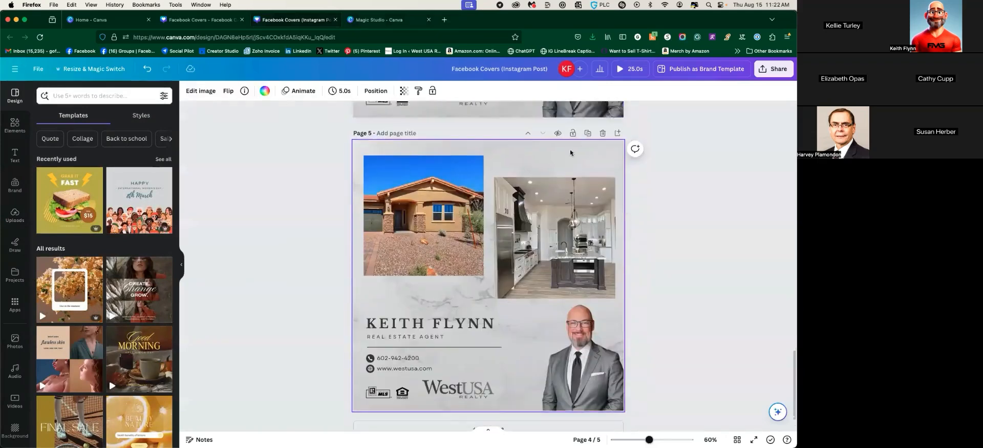
# Delete all elements and the marble background from page 5, leaving it blank
pyautogui.click(366, 130)
pyautogui.moveTo(361, 127); pyautogui.dragTo(596, 397)
pyautogui.press('Delete')
pyautogui.click(490, 245)
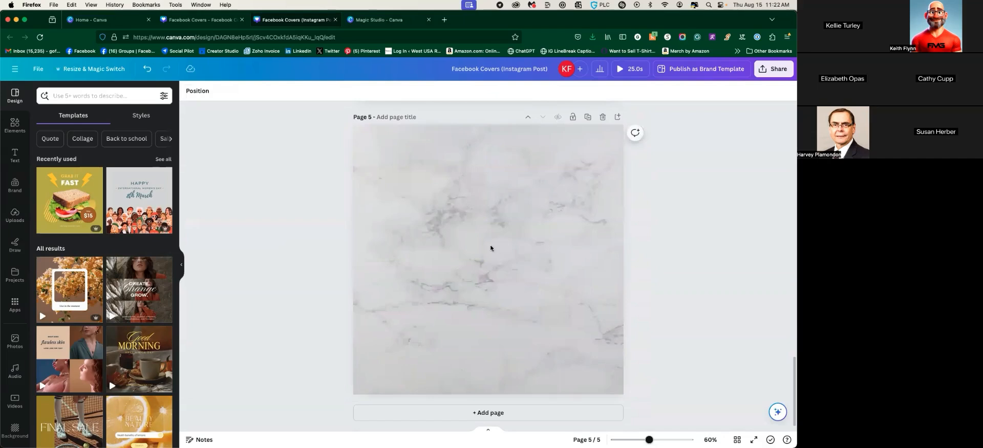
pyautogui.press('Delete')
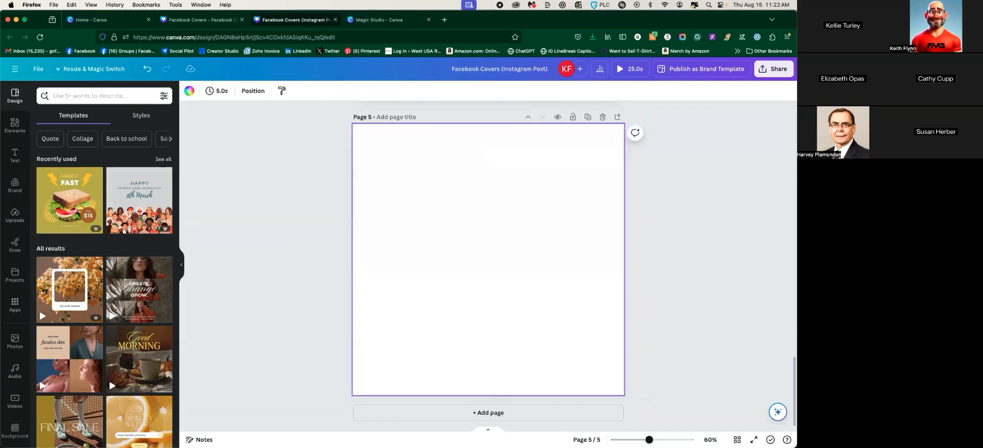
# Add the suited man's headshot from Uploads to page 5
pyautogui.click(15, 214)
pyautogui.scroll(-10, 87, 256)
pyautogui.scroll(-6, 88, 256)
pyautogui.scroll(-15, 87, 256)
pyautogui.scroll(-15, 88, 256)
pyautogui.scroll(-10, 90, 251)
pyautogui.scroll(10, 92, 253)
pyautogui.click(56, 280)
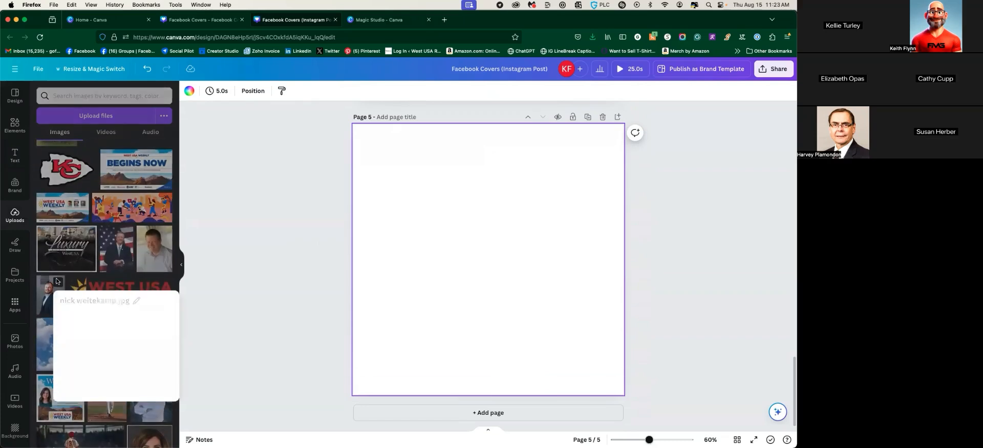
pyautogui.click(49, 295)
# Resize and position the headshot so it sits inside page 5 with margins
pyautogui.moveTo(418, 162); pyautogui.dragTo(353, 136)
pyautogui.moveTo(484, 224); pyautogui.dragTo(455, 232)
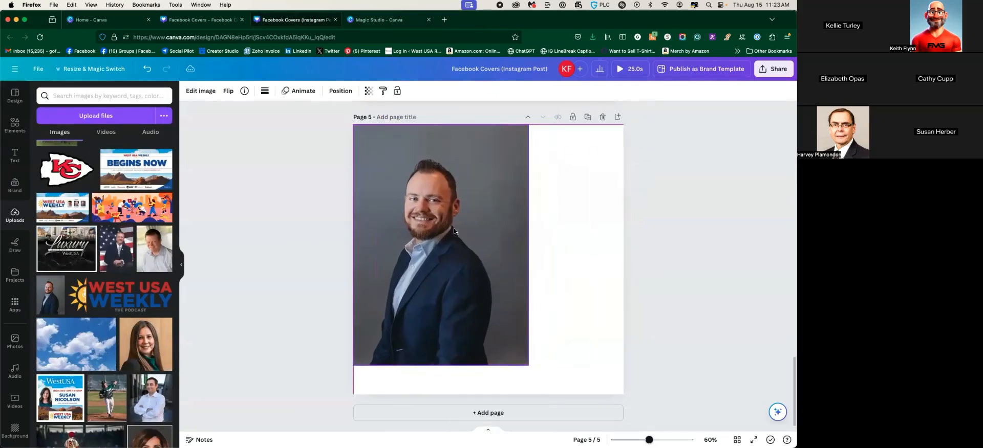
pyautogui.moveTo(528, 366); pyautogui.dragTo(637, 407)
pyautogui.moveTo(528, 322); pyautogui.dragTo(546, 281)
pyautogui.moveTo(373, 407); pyautogui.dragTo(423, 336)
pyautogui.moveTo(494, 275); pyautogui.dragTo(468, 319)
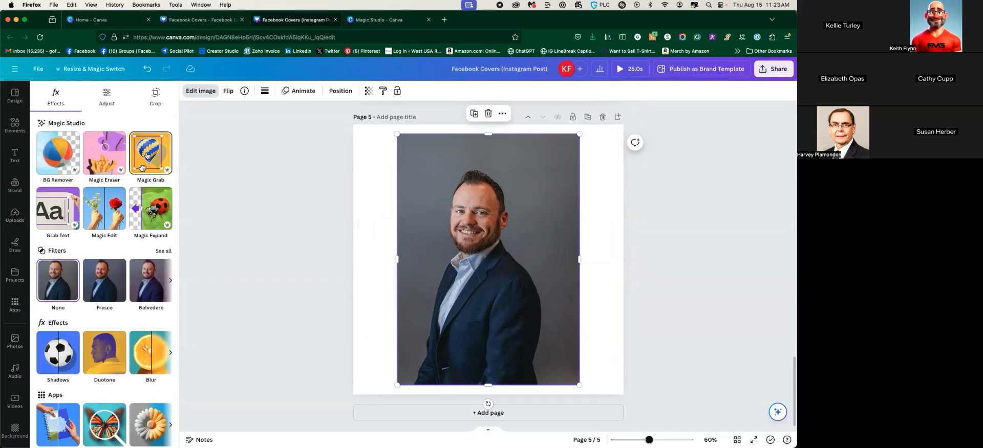
# Use Magic Grab on the headshot, picking the man, to lift him out as an element
pyautogui.click(146, 155)
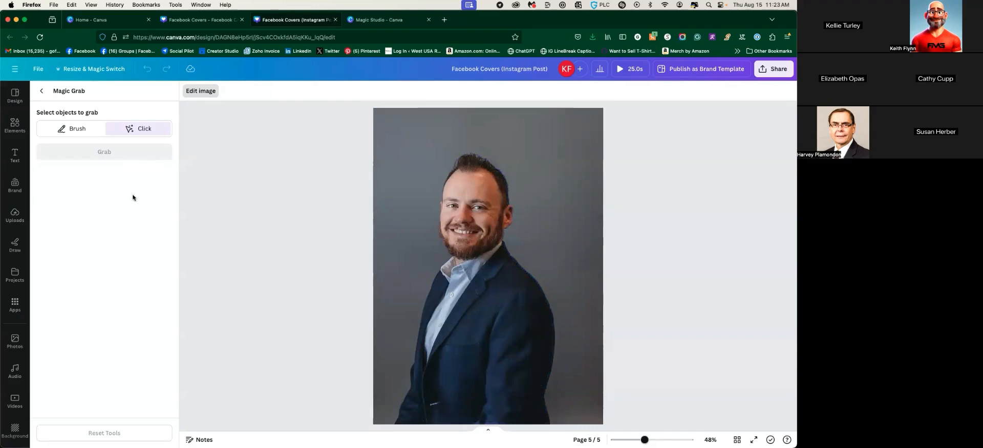
pyautogui.click(469, 230)
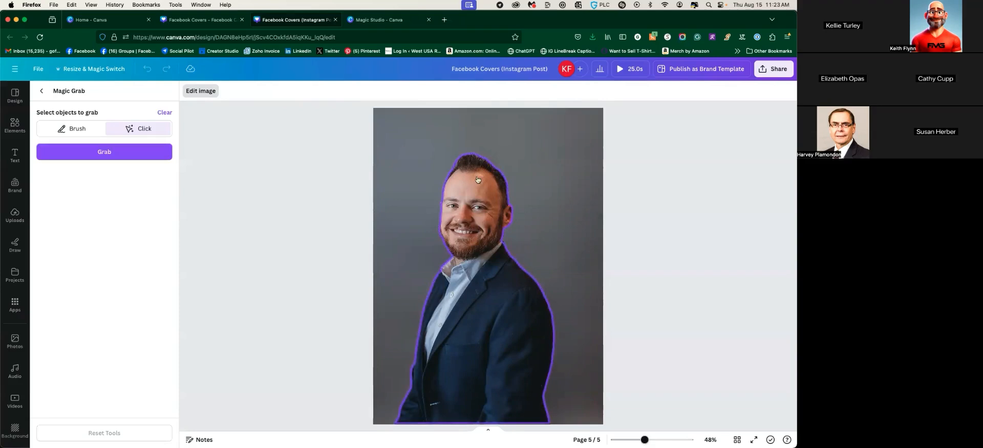
pyautogui.click(85, 153)
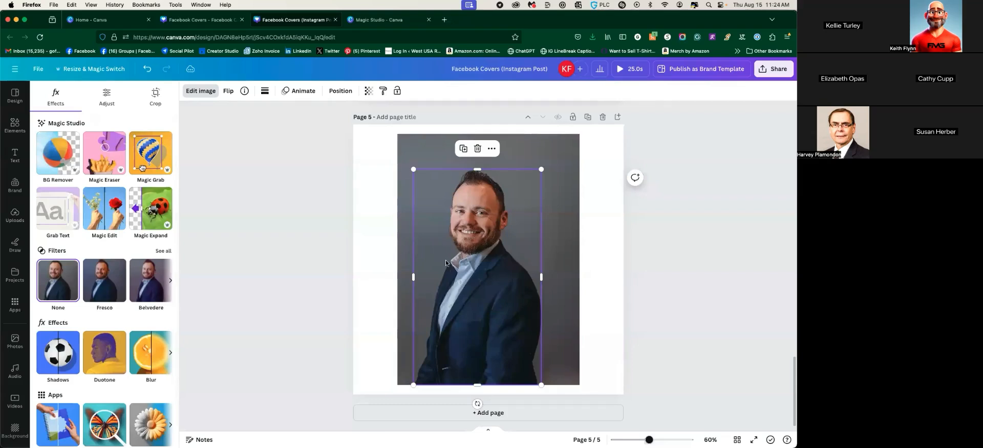
# Move the man cut-out around and stretch the grey background along the page's bottom and right side
pyautogui.moveTo(469, 275)
pyautogui.mouseDown()
pyautogui.moveTo(566, 273)
pyautogui.moveTo(470, 270)
pyautogui.mouseUp()
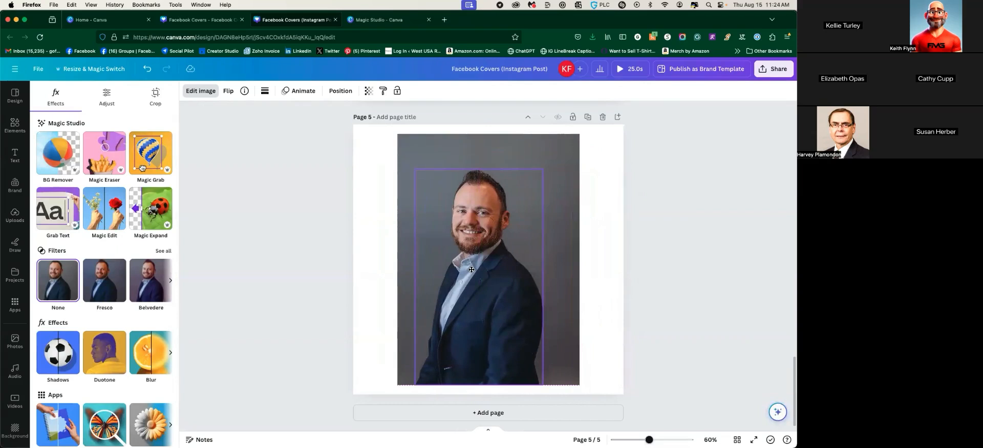
pyautogui.moveTo(471, 269)
pyautogui.mouseDown()
pyautogui.moveTo(477, 261)
pyautogui.moveTo(469, 273)
pyautogui.mouseUp()
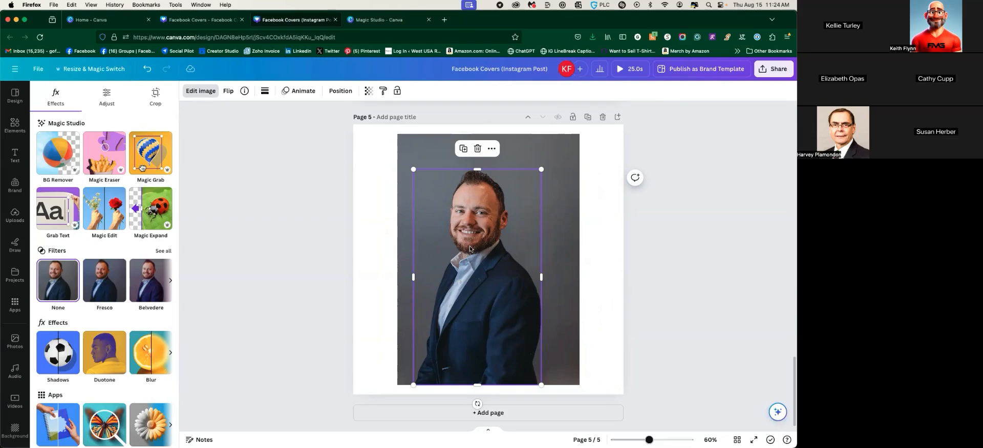
pyautogui.moveTo(485, 224); pyautogui.dragTo(388, 224)
pyautogui.click(496, 180)
pyautogui.moveTo(497, 179); pyautogui.dragTo(547, 185)
pyautogui.moveTo(533, 145); pyautogui.dragTo(524, 100)
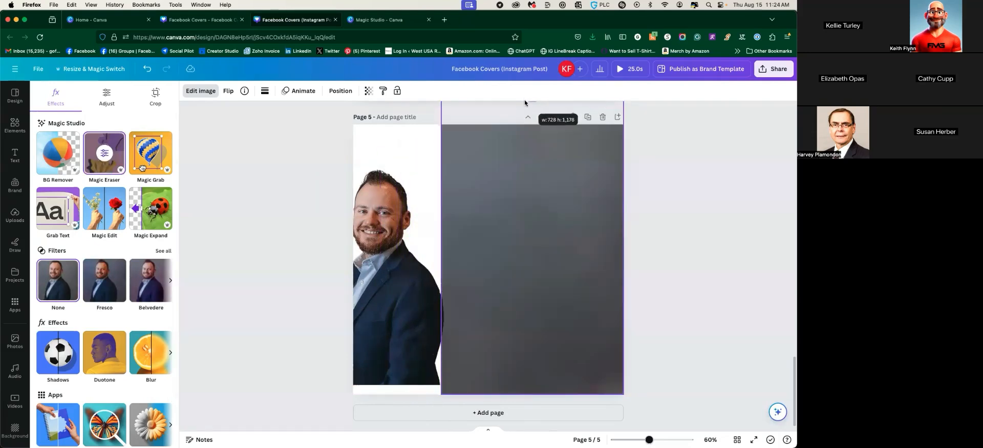
pyautogui.moveTo(396, 257); pyautogui.dragTo(449, 270)
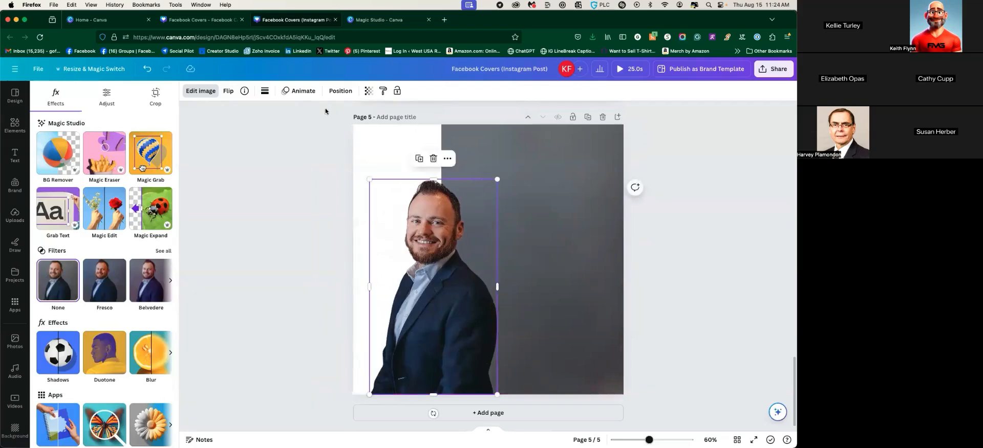
# Shift the man cut-out slightly, then delete it, emptying page 5
pyautogui.click(314, 184)
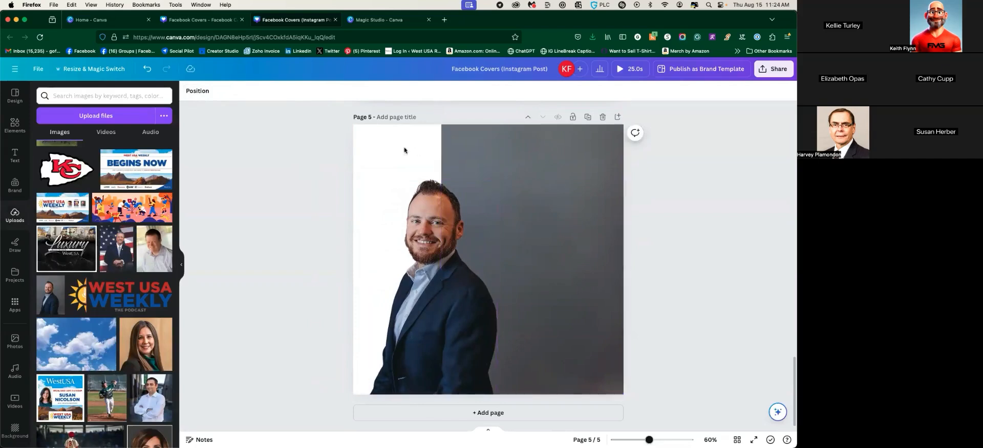
pyautogui.click(429, 273)
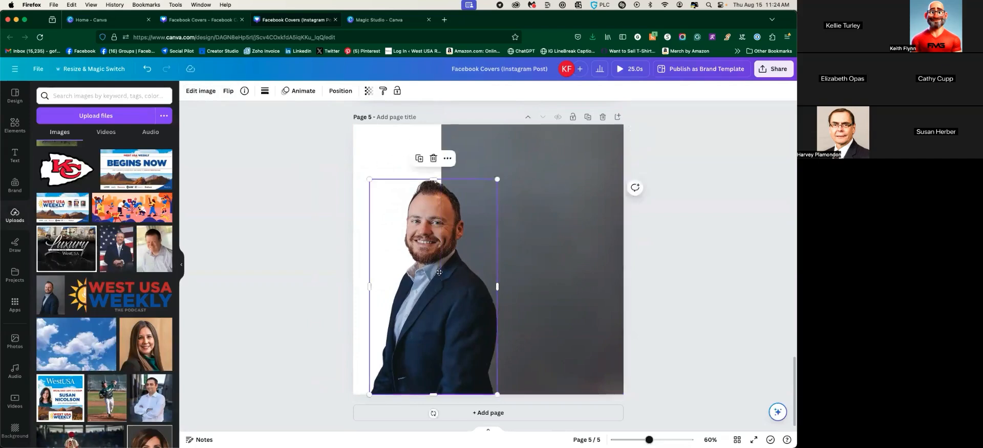
pyautogui.moveTo(428, 272); pyautogui.dragTo(444, 272)
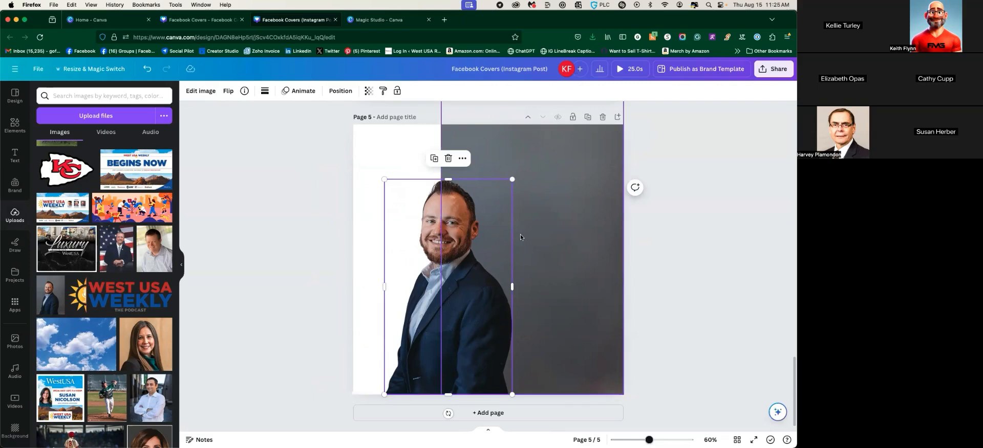
pyautogui.moveTo(472, 239); pyautogui.dragTo(497, 239)
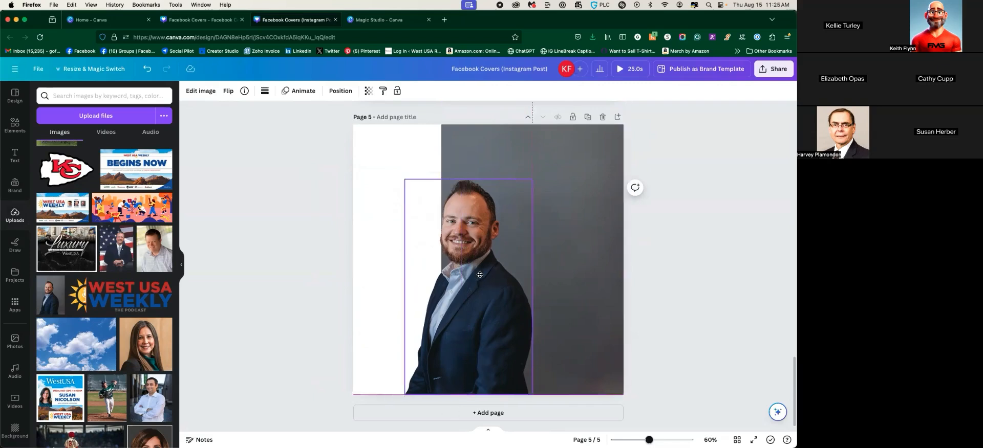
pyautogui.scroll(-5, 92, 270)
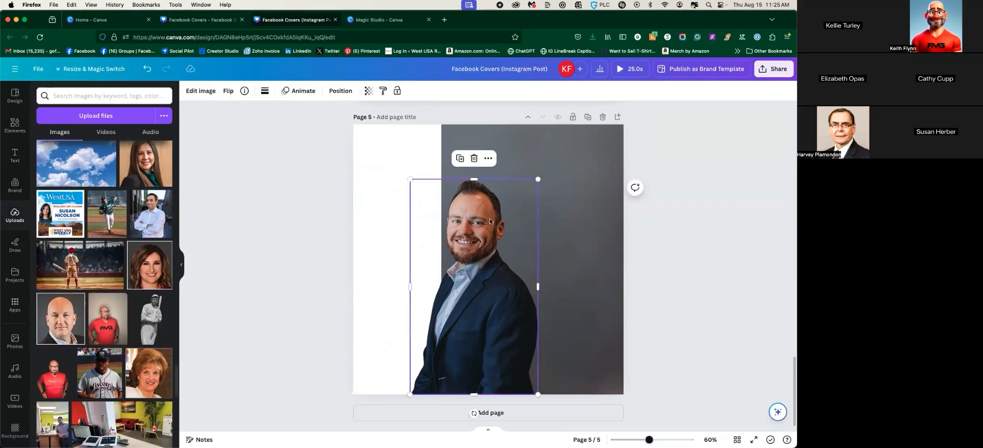
pyautogui.press('Delete')
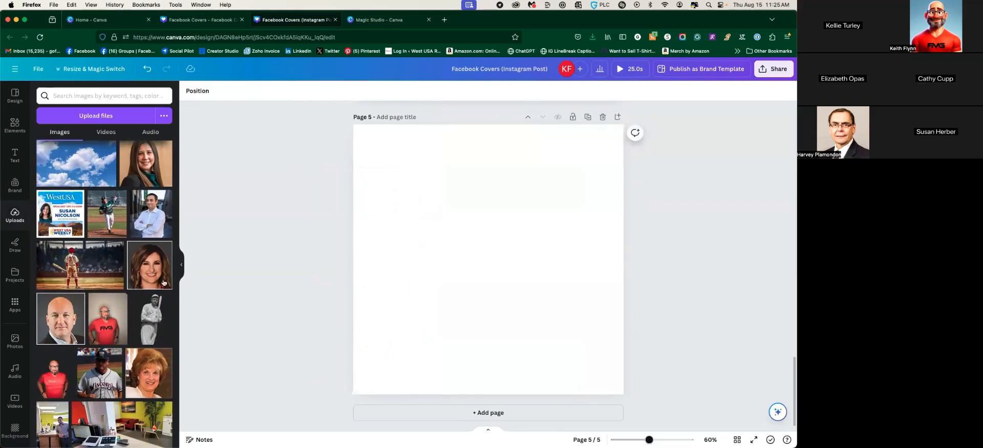
# Add the baseball batter photo to page 5 and enlarge it to fill the page
pyautogui.click(60, 256)
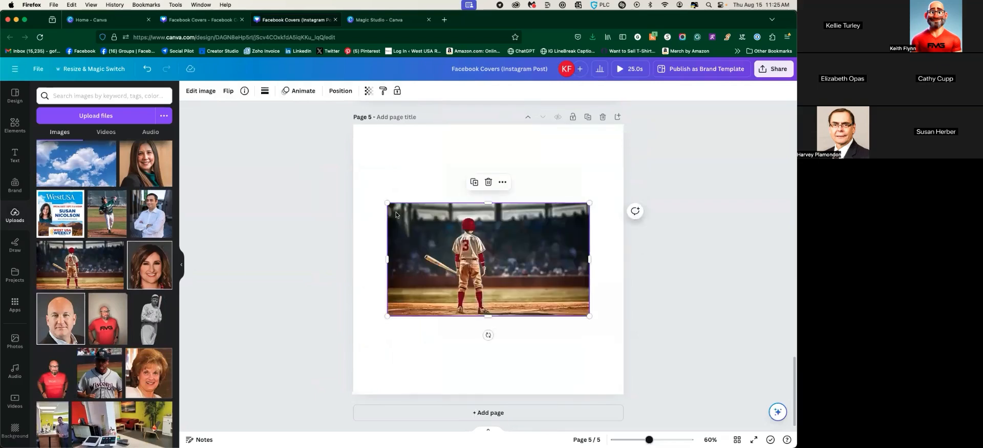
pyautogui.moveTo(392, 204); pyautogui.dragTo(211, 102)
pyautogui.moveTo(590, 316); pyautogui.dragTo(721, 402)
pyautogui.moveTo(483, 309); pyautogui.dragTo(512, 300)
# Magic Grab the batter and his bat out of the stadium photo
pyautogui.click(201, 91)
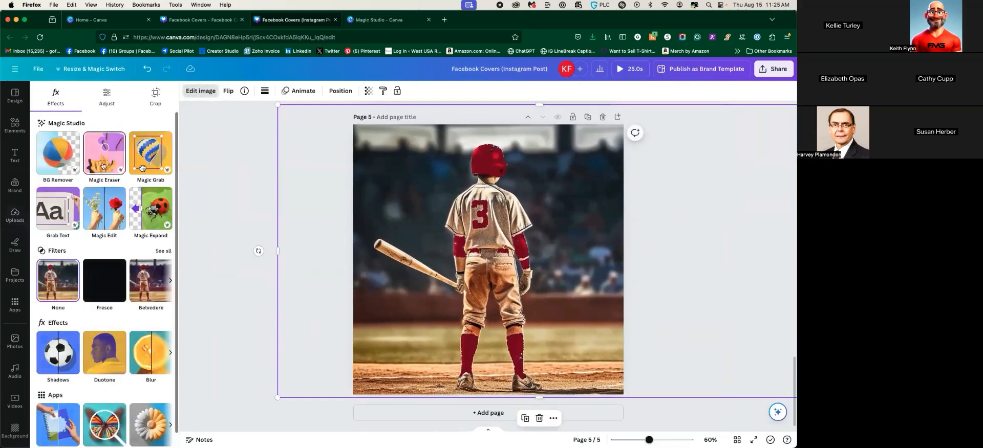
pyautogui.click(142, 168)
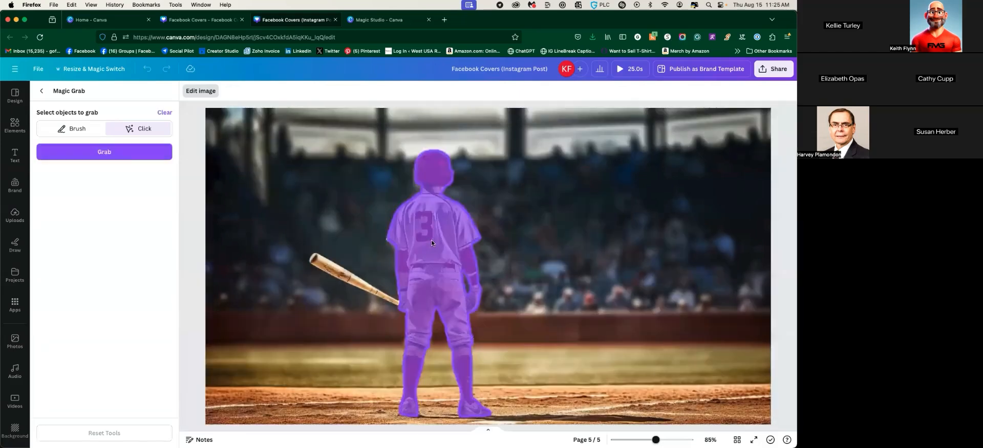
pyautogui.click(431, 241)
pyautogui.click(412, 298)
pyautogui.click(365, 288)
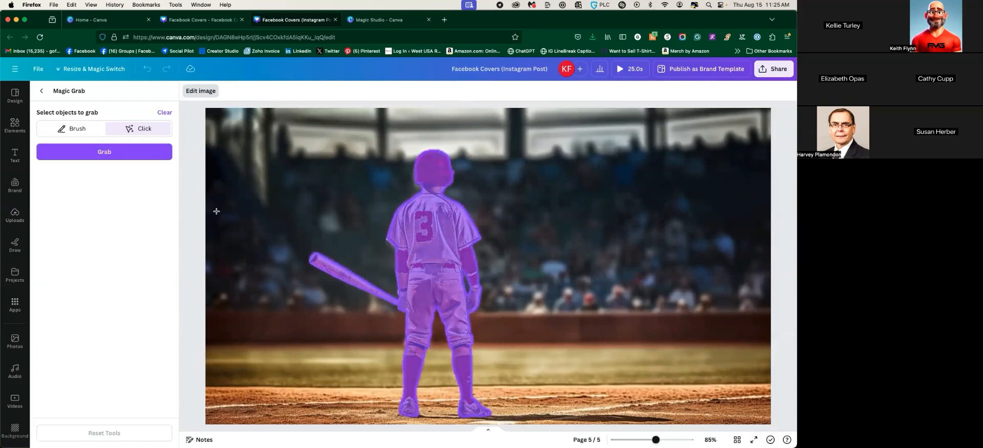
pyautogui.click(108, 151)
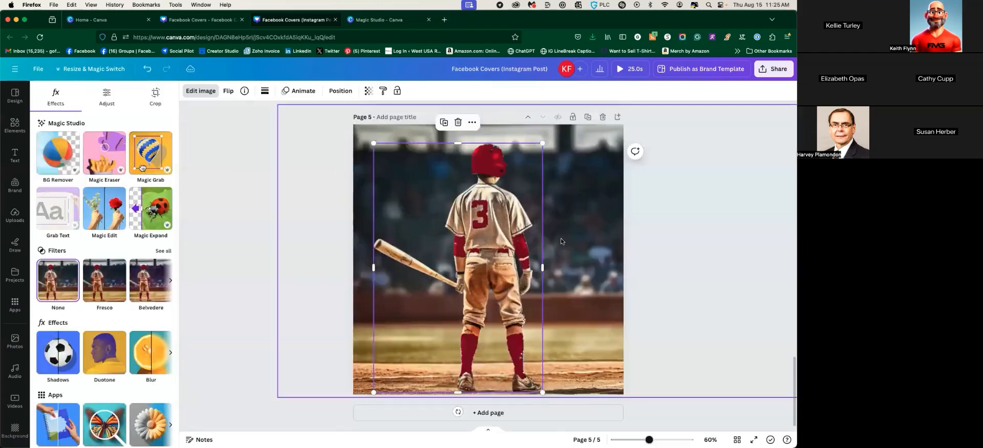
# Resize and move the cut-out batter until he stands large, slightly right of centre
pyautogui.moveTo(275, 106); pyautogui.dragTo(311, 126)
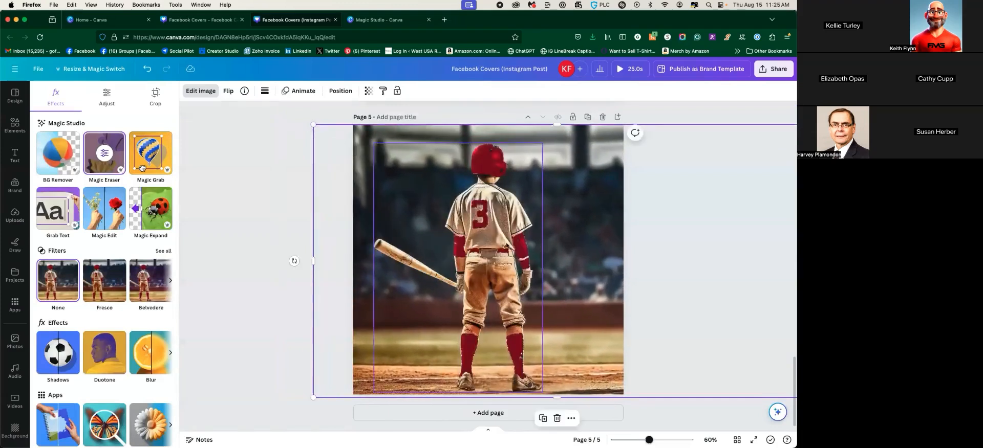
pyautogui.click(423, 149)
pyautogui.moveTo(374, 144); pyautogui.dragTo(441, 243)
pyautogui.moveTo(503, 289); pyautogui.dragTo(426, 271)
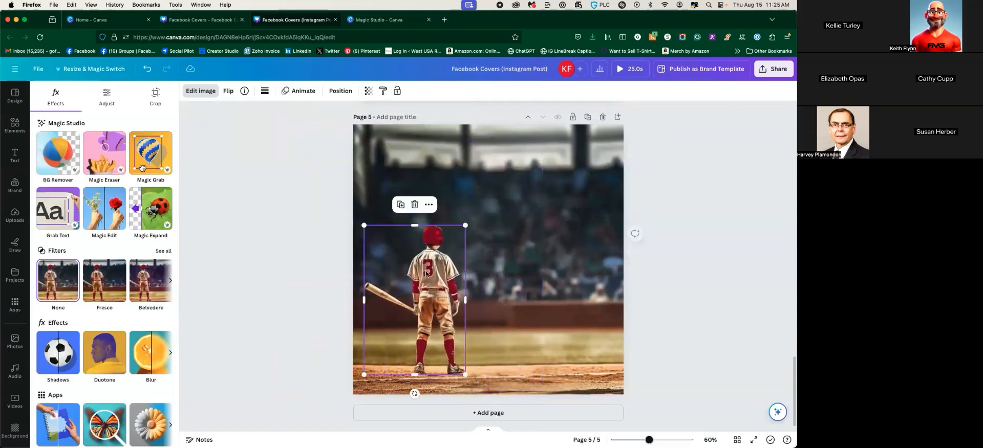
pyautogui.click(317, 258)
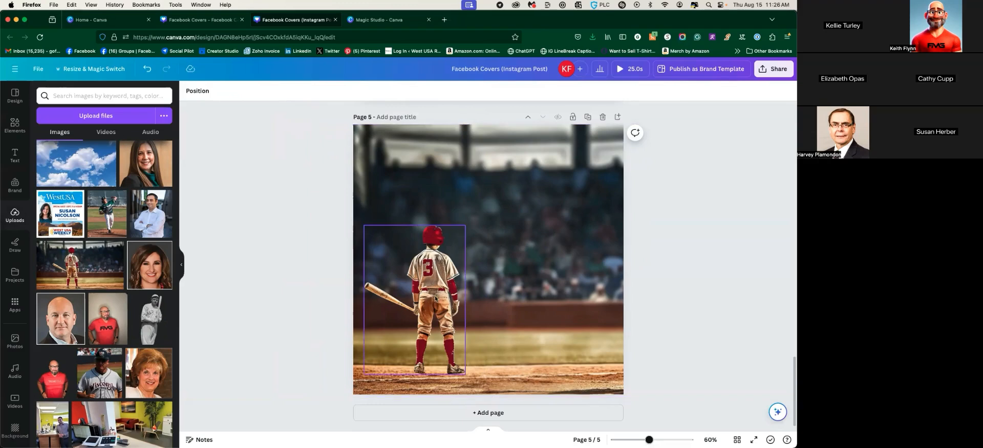
pyautogui.click(417, 261)
pyautogui.moveTo(366, 229); pyautogui.dragTo(468, 212)
pyautogui.moveTo(549, 290); pyautogui.dragTo(460, 300)
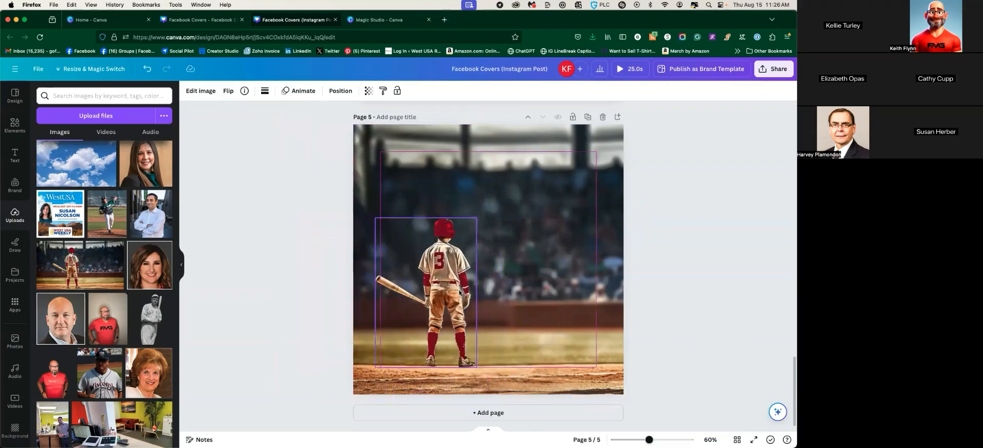
pyautogui.moveTo(477, 217); pyautogui.dragTo(579, 151)
pyautogui.moveTo(447, 219); pyautogui.dragTo(475, 242)
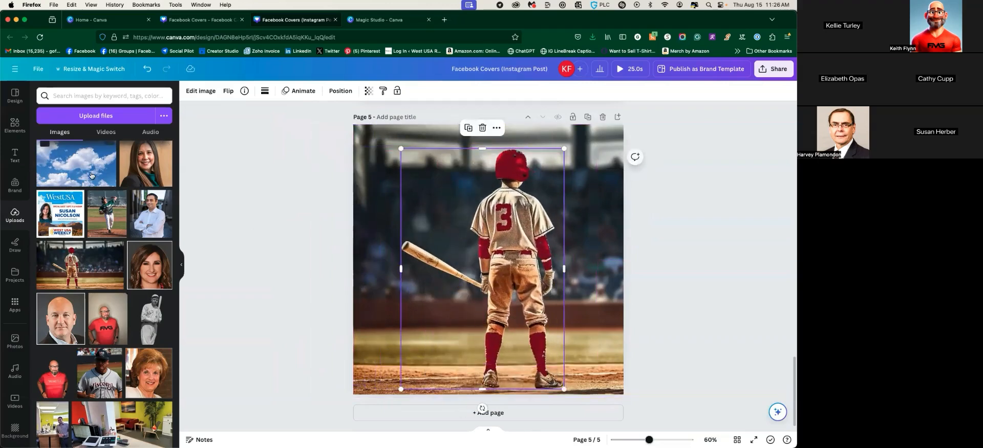
# Add a heading text box reading 'PLAY BALL' to page 5
pyautogui.click(15, 155)
pyautogui.click(68, 158)
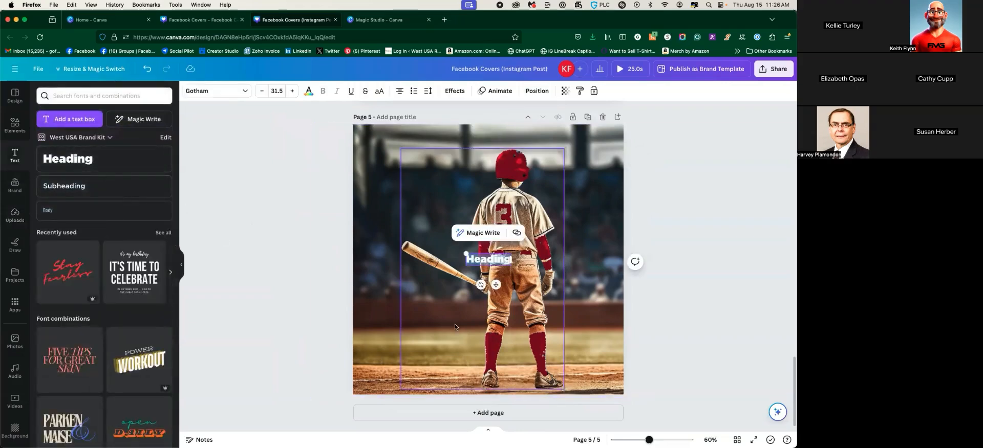
pyautogui.write('PL')
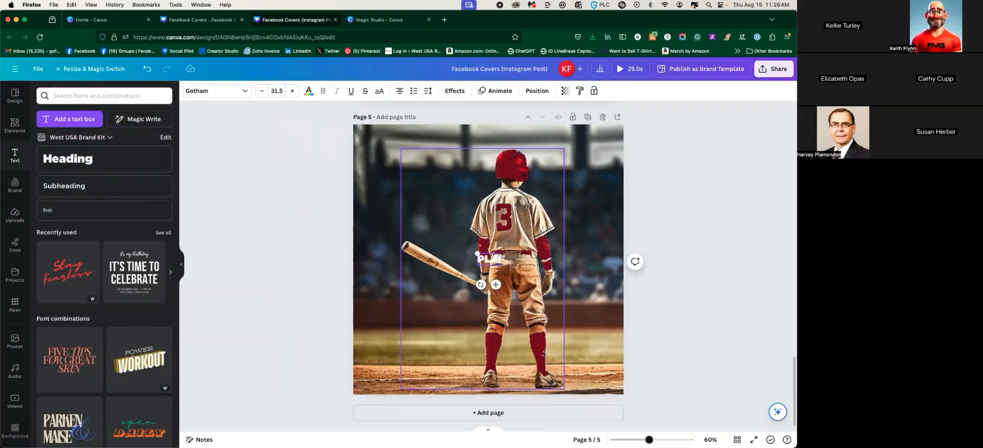
pyautogui.write('AY BALL')
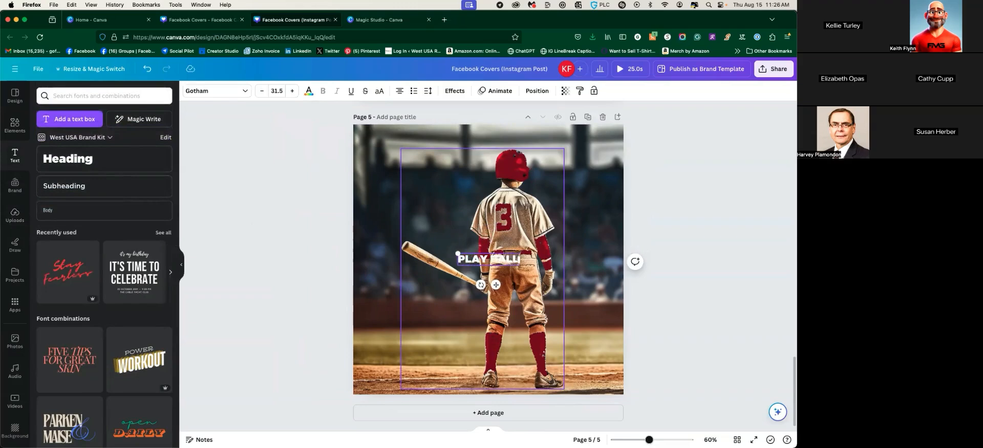
# Enlarge the PLAY BALL heading to font size 98.5 and move it to the page top
pyautogui.click(292, 90)
pyautogui.click(292, 91)
pyautogui.click(292, 90)
pyautogui.click(292, 91)
pyautogui.click(292, 91)
pyautogui.click(297, 92)
pyautogui.click(296, 92)
pyautogui.click(296, 92)
pyautogui.click(297, 92)
pyautogui.click(297, 92)
pyautogui.click(297, 92)
pyautogui.click(296, 92)
pyautogui.click(297, 92)
pyautogui.click(297, 92)
pyautogui.click(296, 92)
pyautogui.click(297, 92)
pyautogui.click(297, 92)
pyautogui.click(297, 92)
pyautogui.click(296, 92)
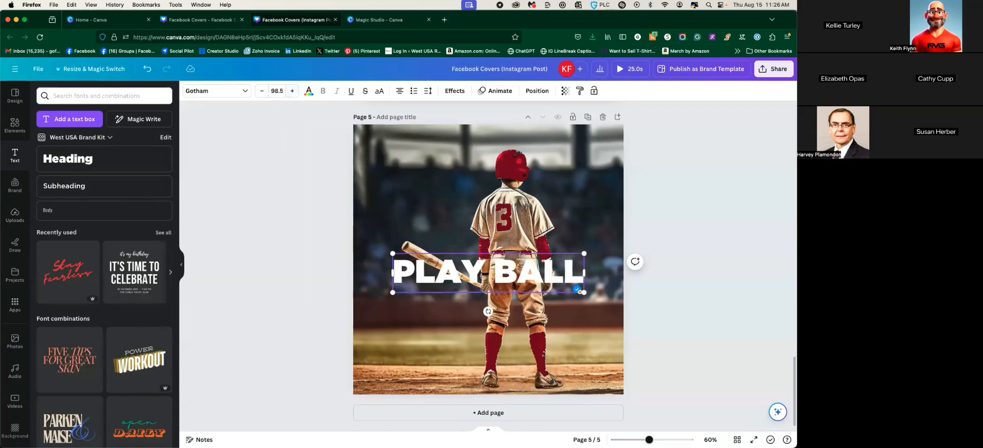
pyautogui.moveTo(512, 272); pyautogui.dragTo(512, 159)
pyautogui.click(517, 235)
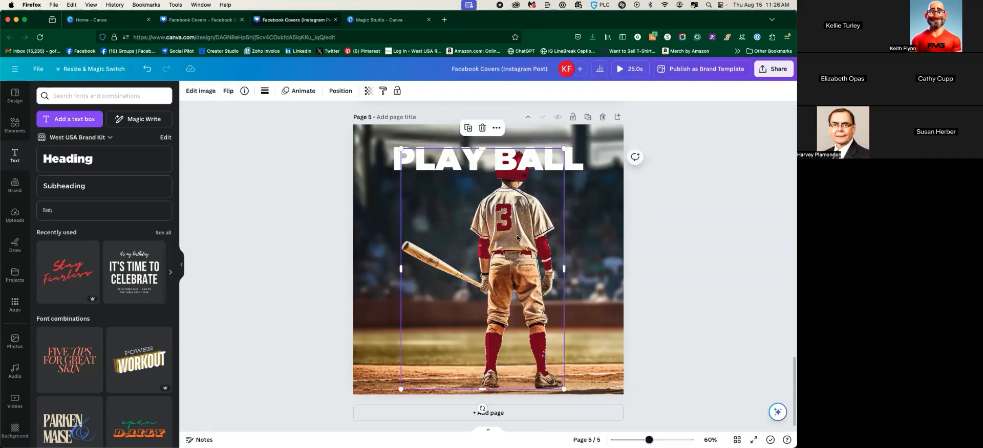
# Bring the batter forward so he sits in front of the PLAY BALL heading
pyautogui.click(340, 91)
pyautogui.click(61, 129)
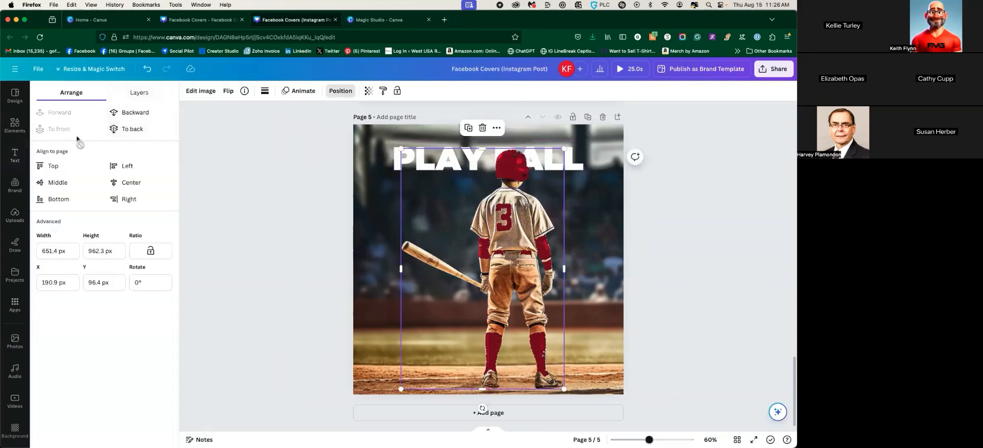
pyautogui.moveTo(509, 249); pyautogui.dragTo(482, 248)
pyautogui.click(287, 221)
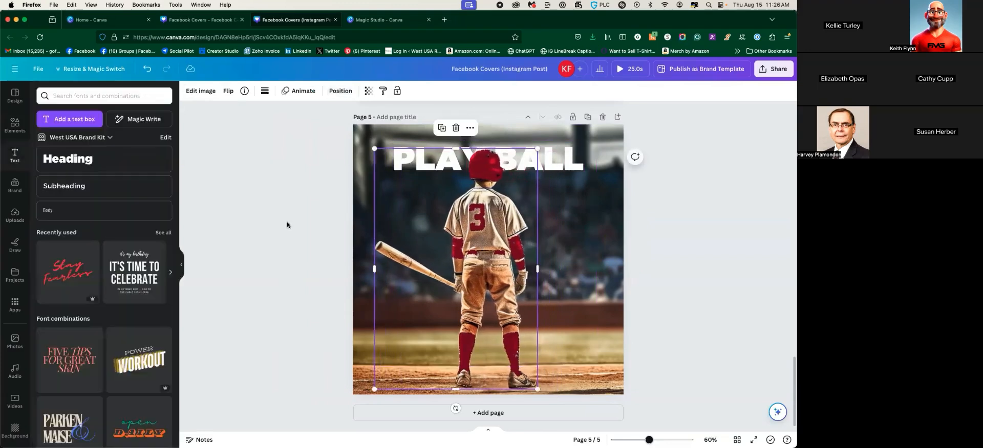
# Resize and reposition the batter so his helmet overlaps the middle of the heading
pyautogui.click(417, 156)
pyautogui.moveTo(418, 156); pyautogui.dragTo(415, 204)
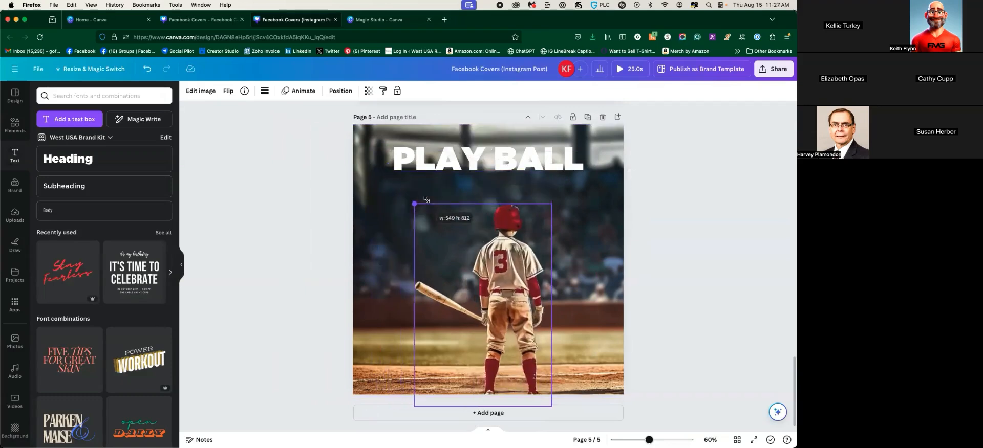
pyautogui.moveTo(476, 275); pyautogui.dragTo(458, 250)
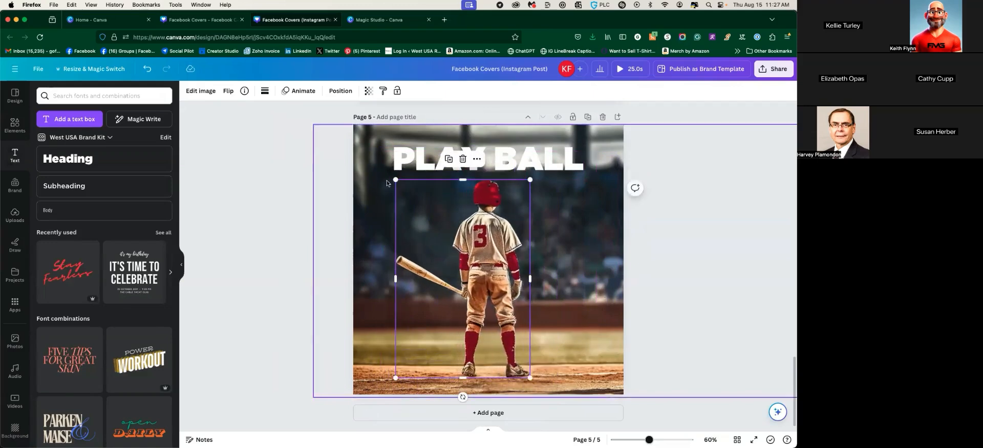
pyautogui.moveTo(396, 180); pyautogui.dragTo(388, 169)
pyautogui.moveTo(488, 257); pyautogui.dragTo(404, 259)
pyautogui.moveTo(447, 171); pyautogui.dragTo(483, 154)
pyautogui.moveTo(430, 247); pyautogui.dragTo(490, 258)
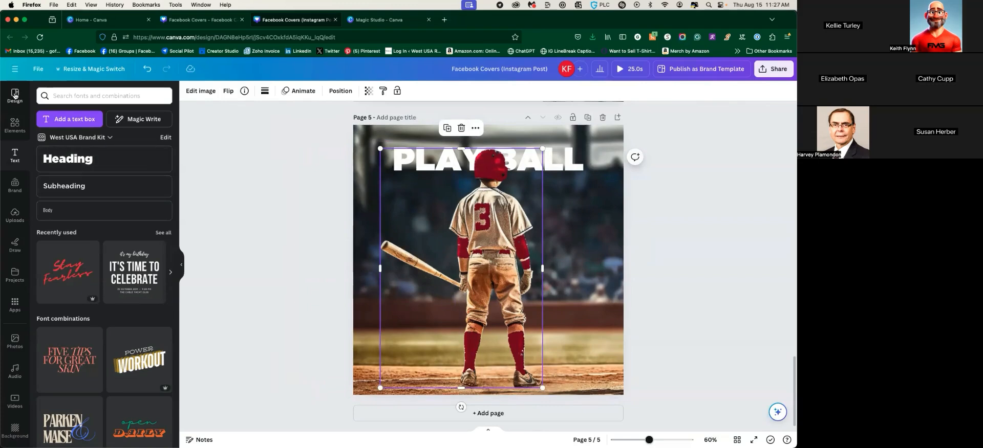
# From the Magic Studio page, open the Try Magic Write sample presentation about kudos culture
pyautogui.click(15, 71)
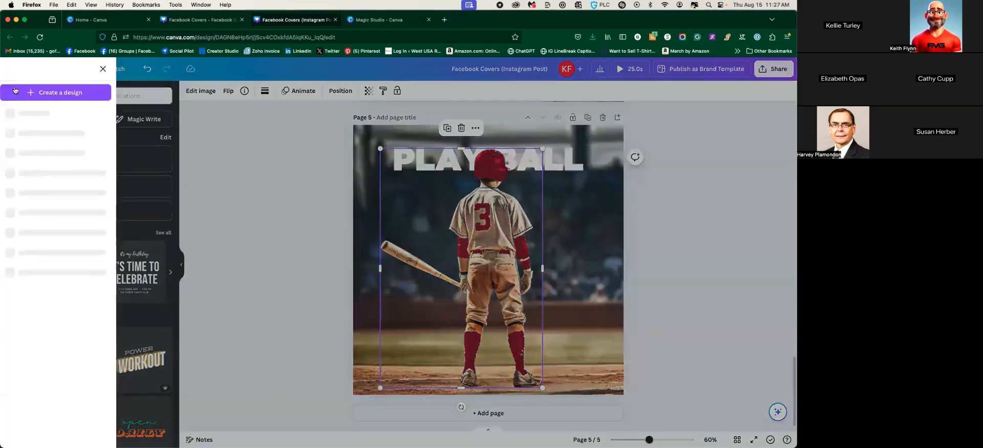
pyautogui.click(391, 20)
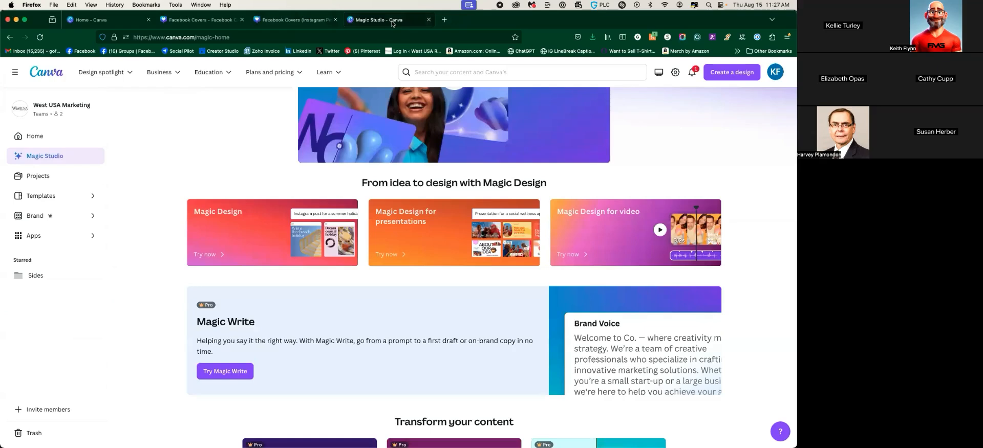
pyautogui.scroll(-5, 189, 277)
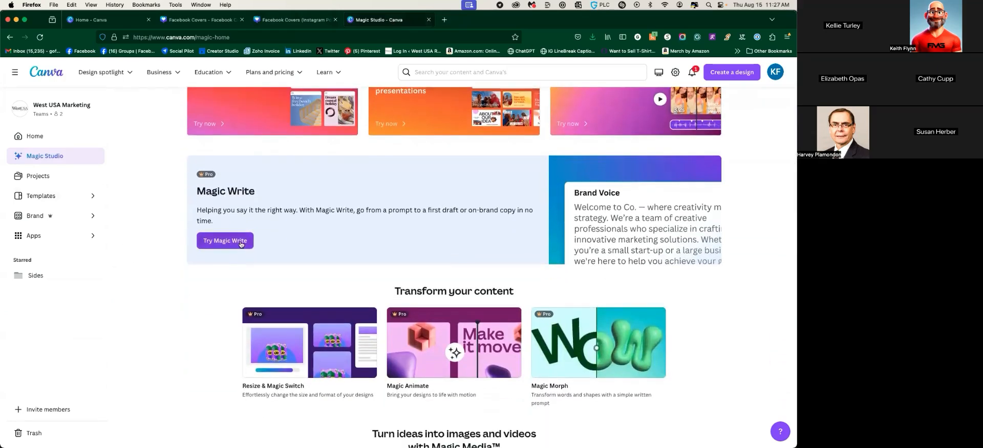
pyautogui.click(241, 242)
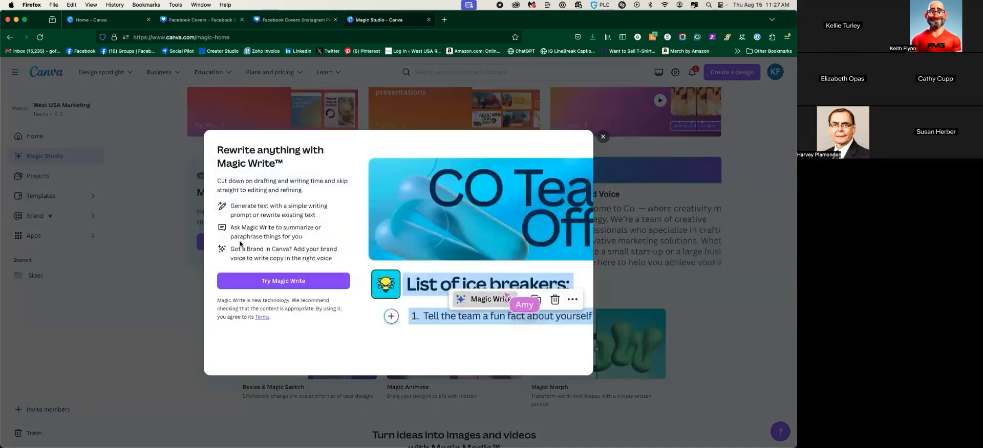
pyautogui.click(274, 283)
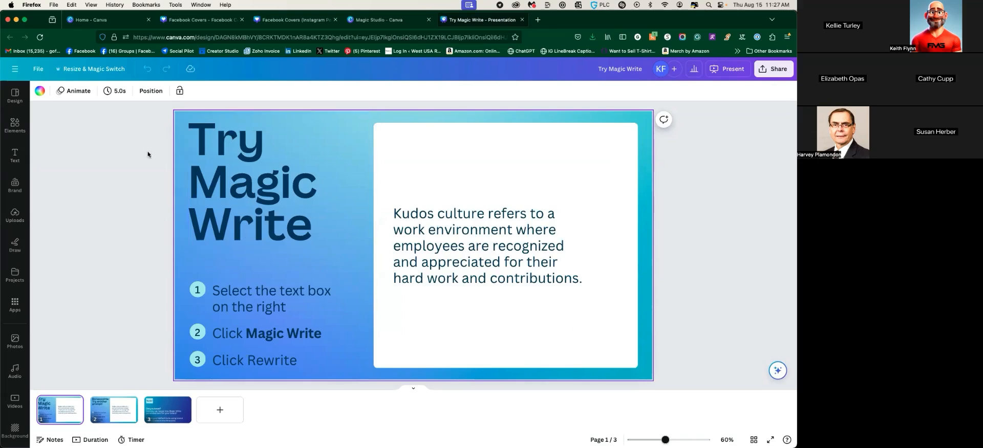
# In a new tab, search the web for 'canva doc' and open the Canva Docs page
pyautogui.click(538, 20)
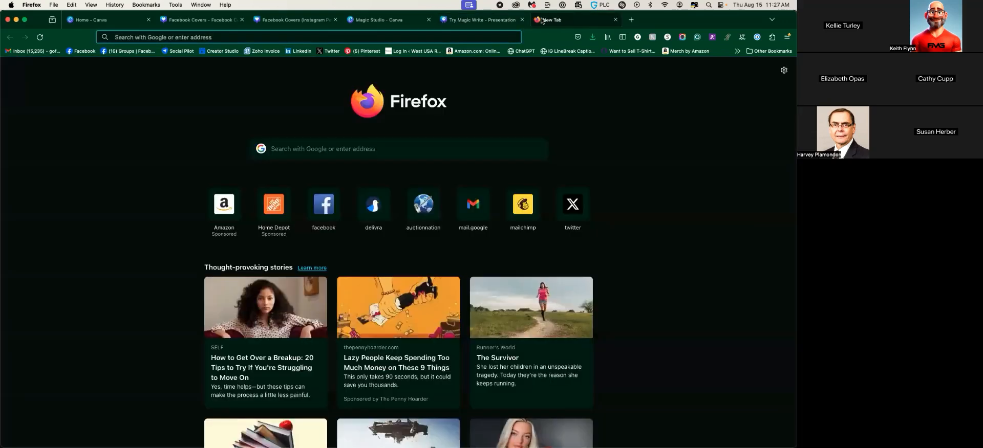
pyautogui.write('canva.com/')
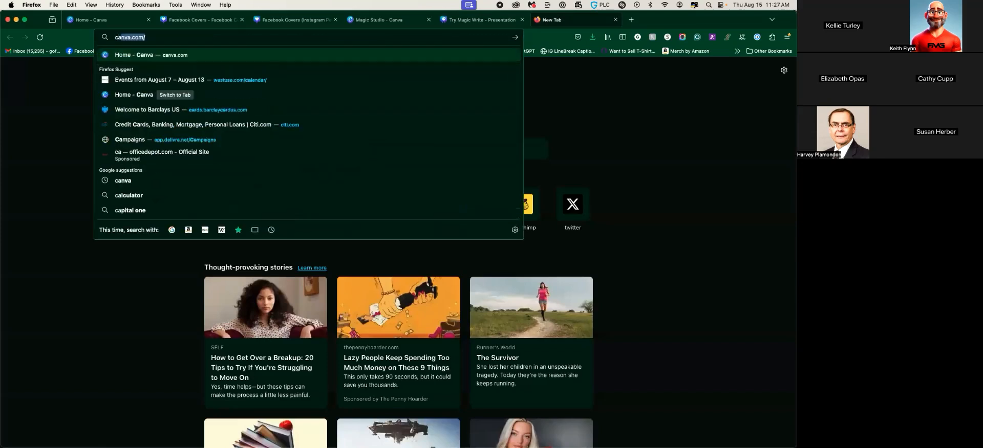
pyautogui.press('Return')
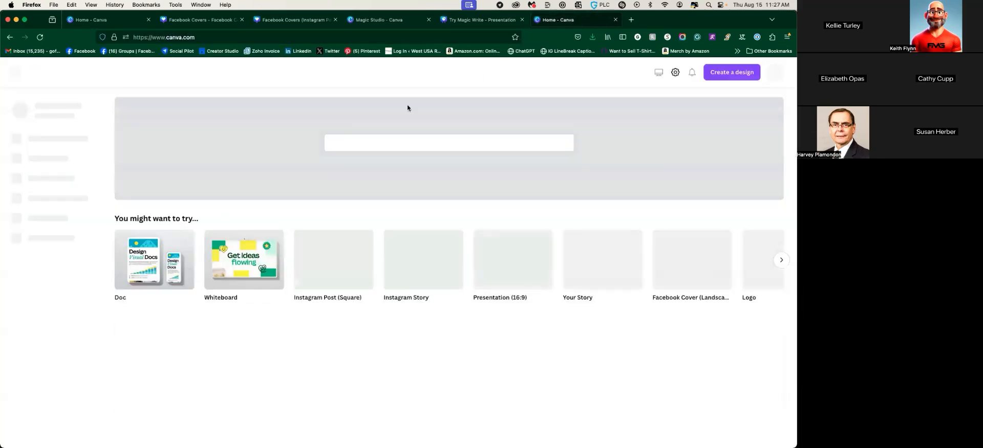
pyautogui.click(225, 36)
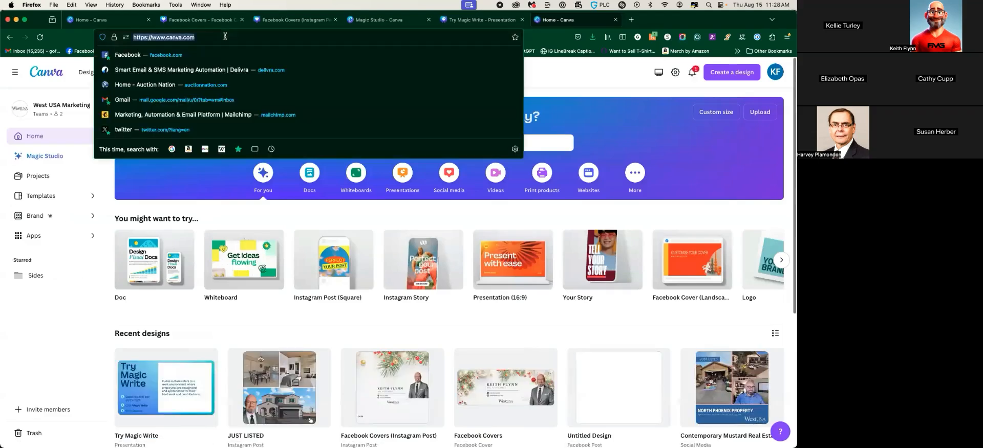
pyautogui.write('canva doc')
pyautogui.press('Return')
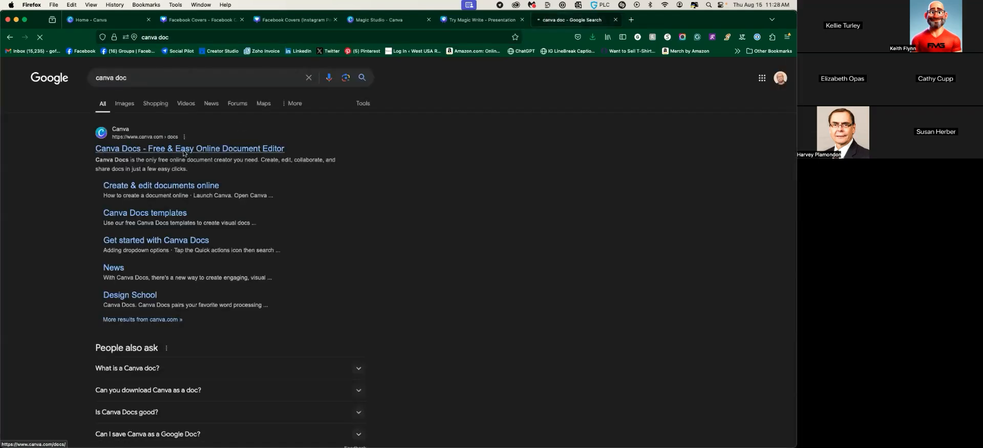
pyautogui.click(183, 150)
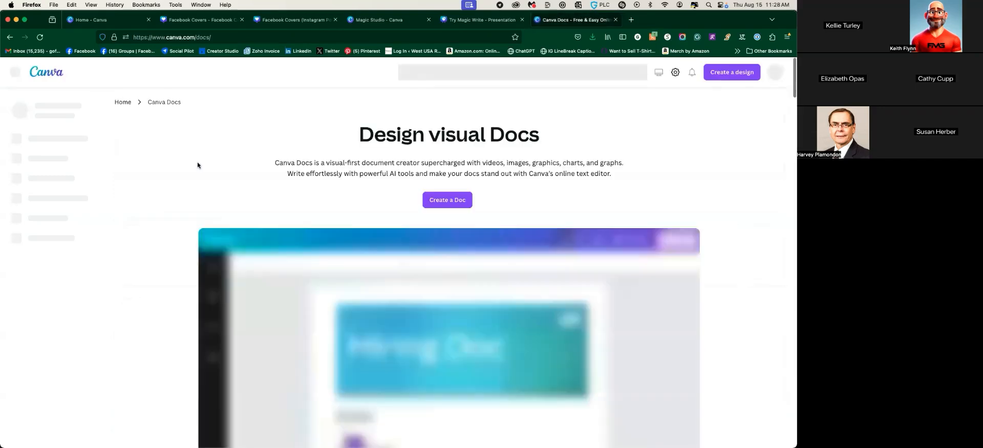
# Create a new blank Canva Doc and start a Magic Write request under the heading
pyautogui.click(233, 238)
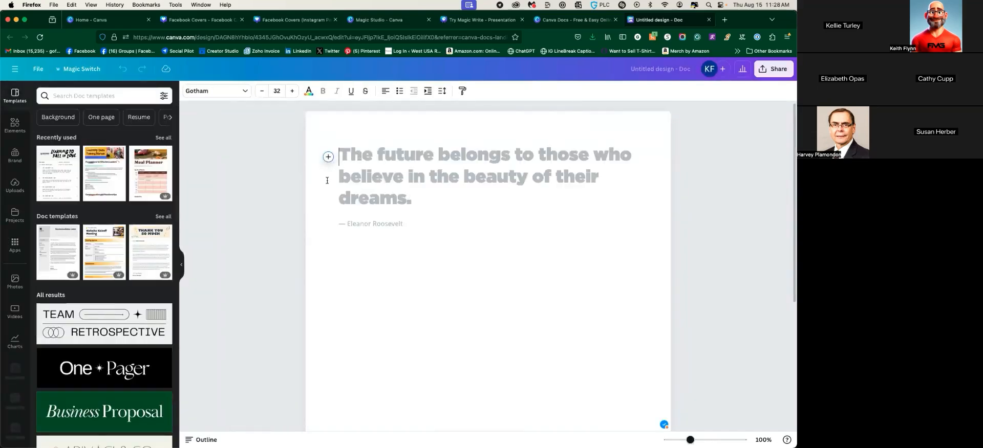
pyautogui.click(327, 156)
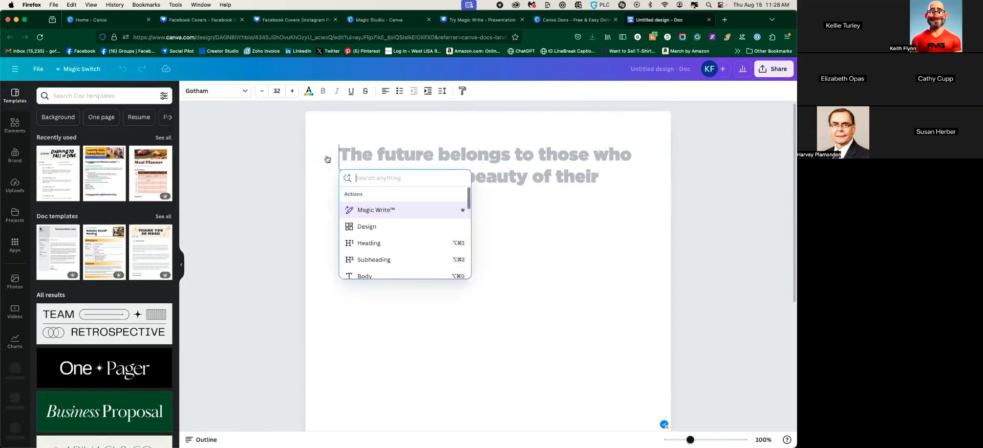
pyautogui.click(373, 211)
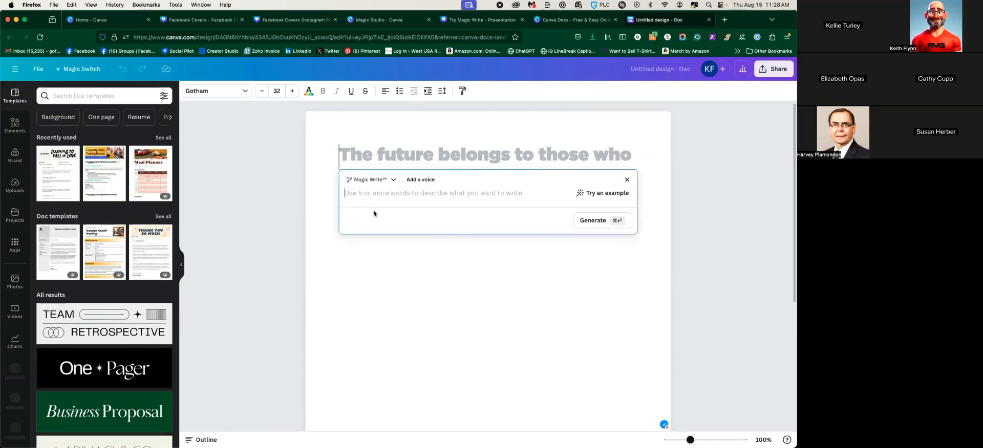
# Enter a prompt asking for 5 social media posts enticing first homebuyers to move to Arizona
pyautogui.write('give')
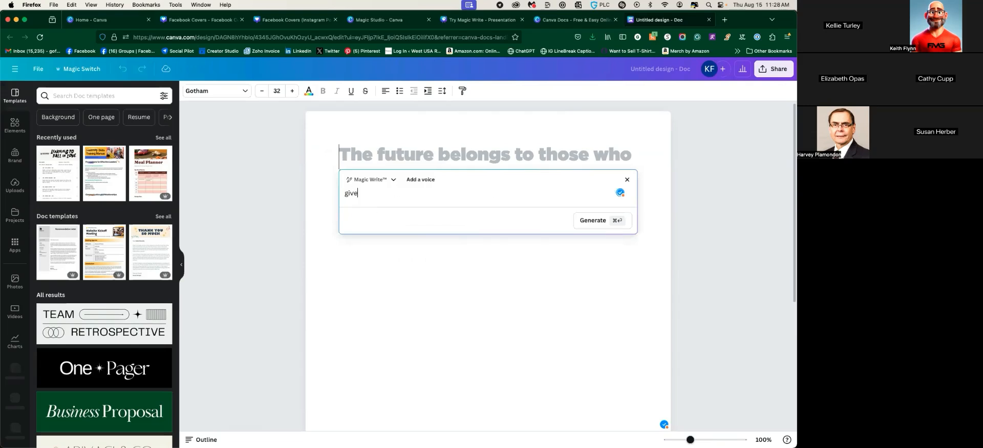
pyautogui.write(' me 5 social me')
pyautogui.write('d')
pyautogui.press('BackSpace')
pyautogui.write('social media posts for')
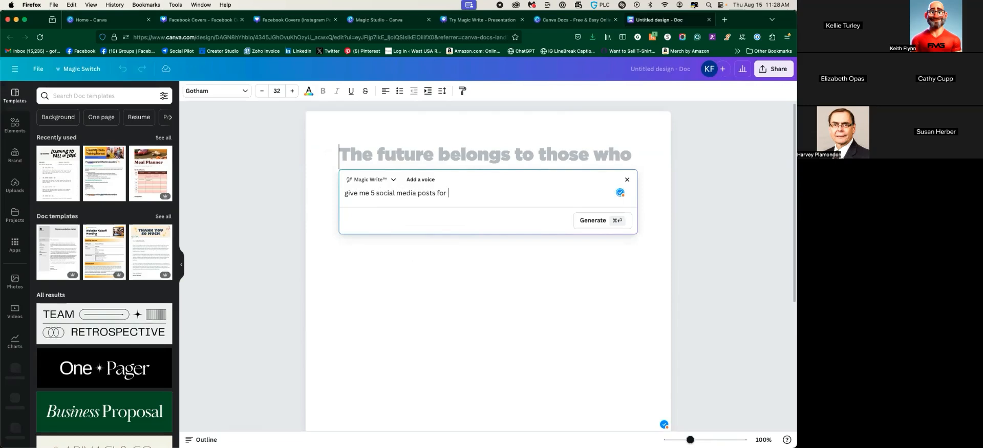
pyautogui.write(' a real estate agent looking to entice first homebuyers')
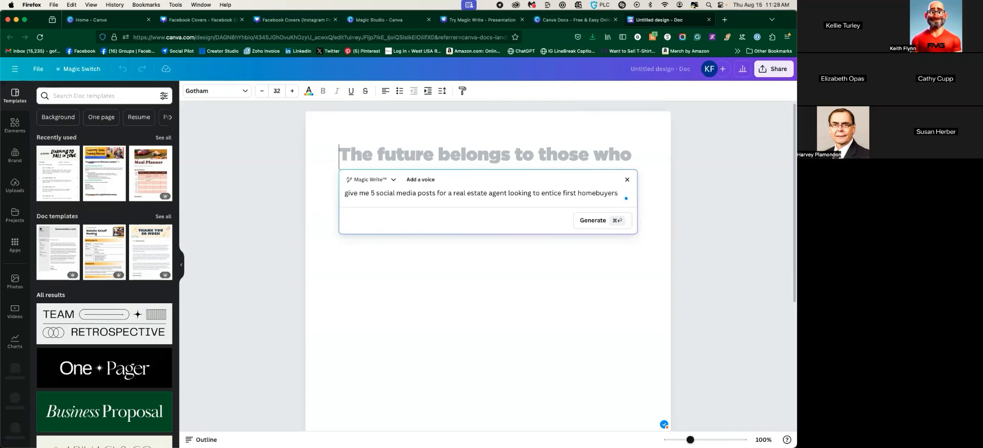
pyautogui.write(' on ')
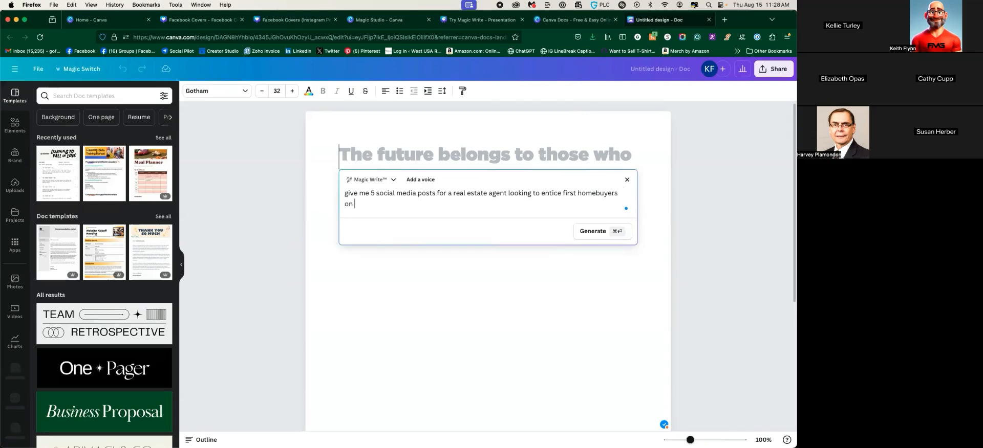
pyautogui.write('why moving to Arizona is great.')
pyautogui.press('Return')
# Generate the five Arizona first-time homebuyer posts and review Post 1's text
pyautogui.click(584, 242)
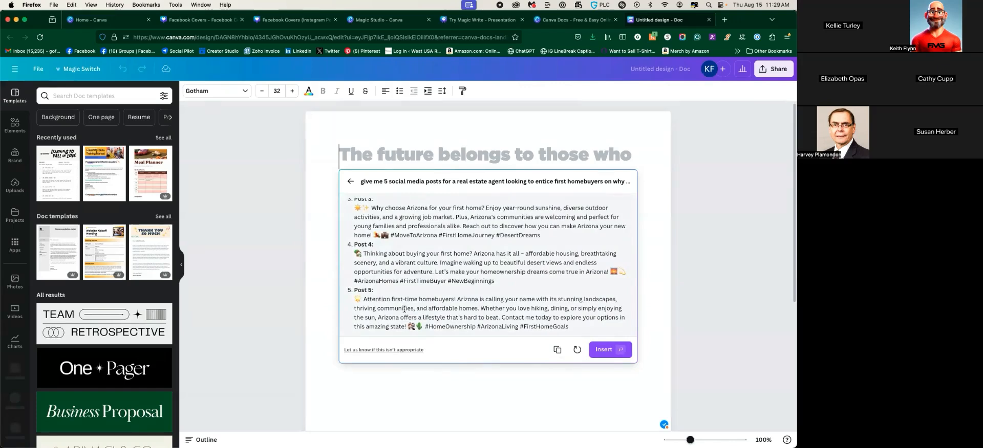
pyautogui.scroll(4, 405, 285)
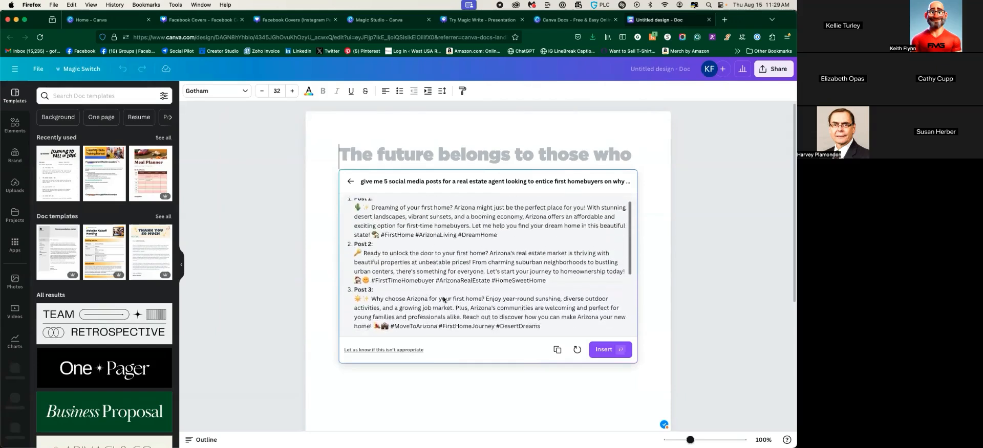
pyautogui.scroll(-3, 405, 285)
pyautogui.scroll(6, 358, 230)
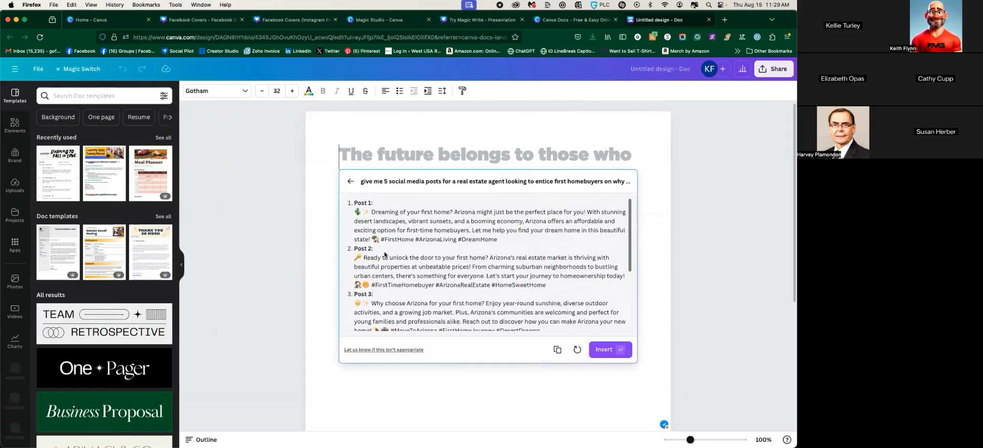
pyautogui.moveTo(357, 211); pyautogui.dragTo(510, 246)
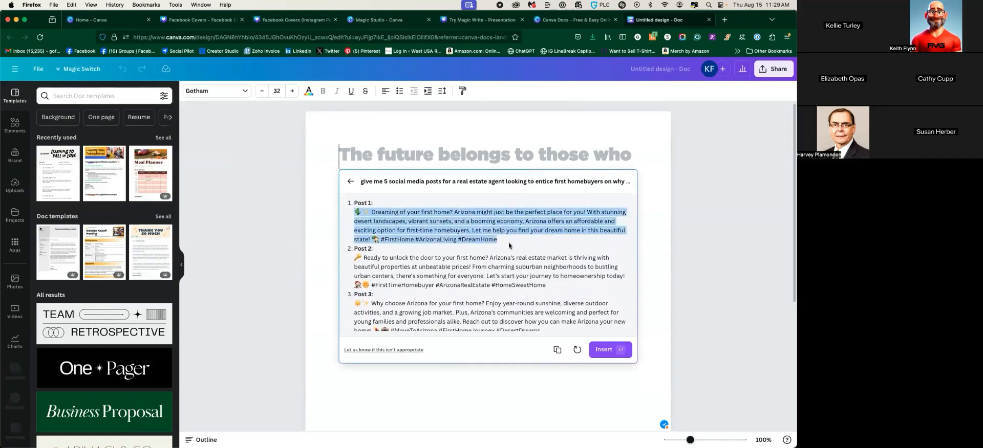
pyautogui.click(506, 244)
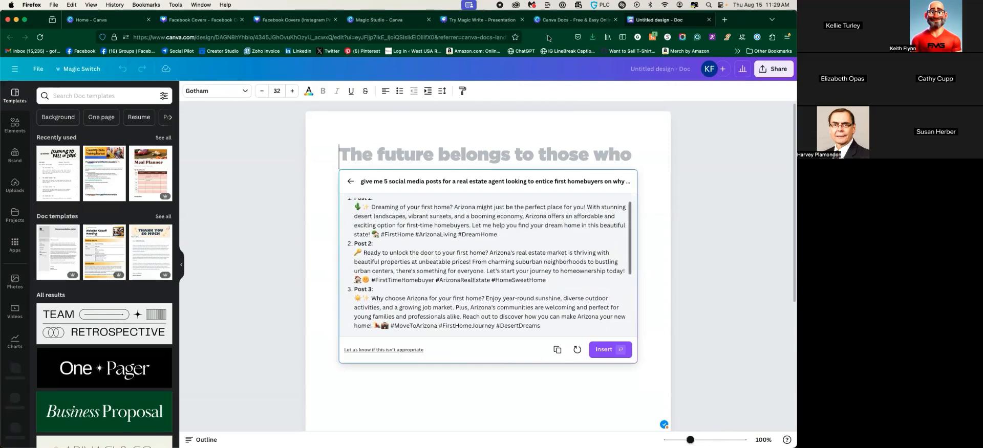
pyautogui.click(568, 20)
# Return to the Facebook Covers design and delete page 5's background photo and baseball player cutout
pyautogui.click(465, 21)
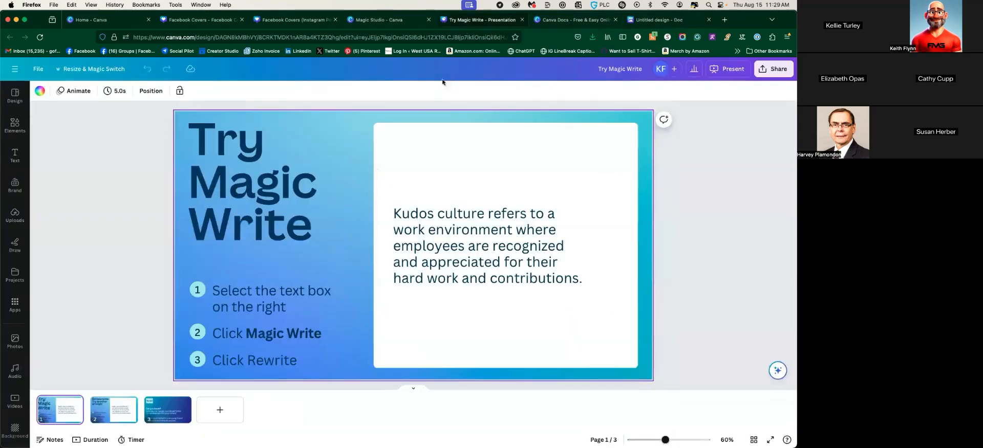
pyautogui.click(381, 19)
pyautogui.click(295, 19)
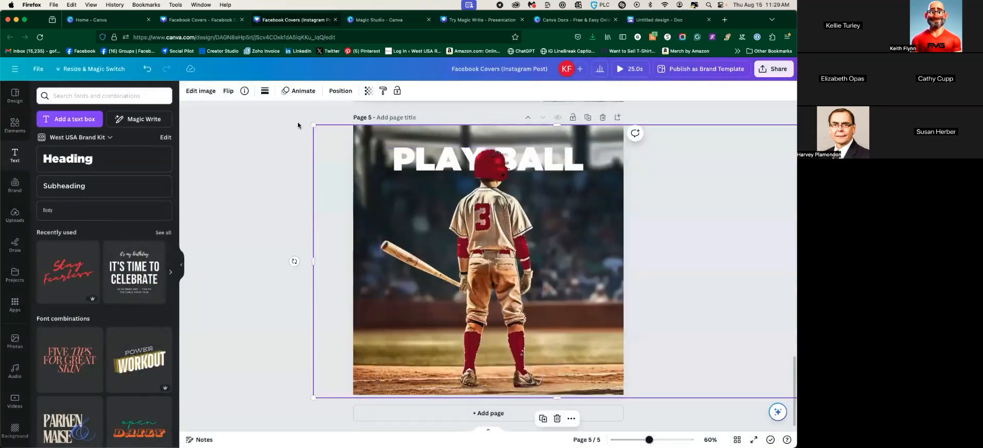
pyautogui.press('Delete')
pyautogui.click(462, 186)
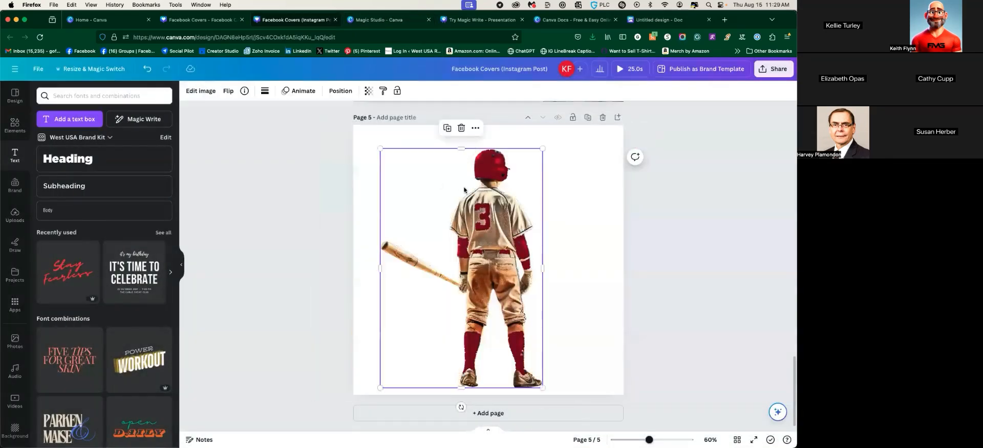
pyautogui.press('Delete')
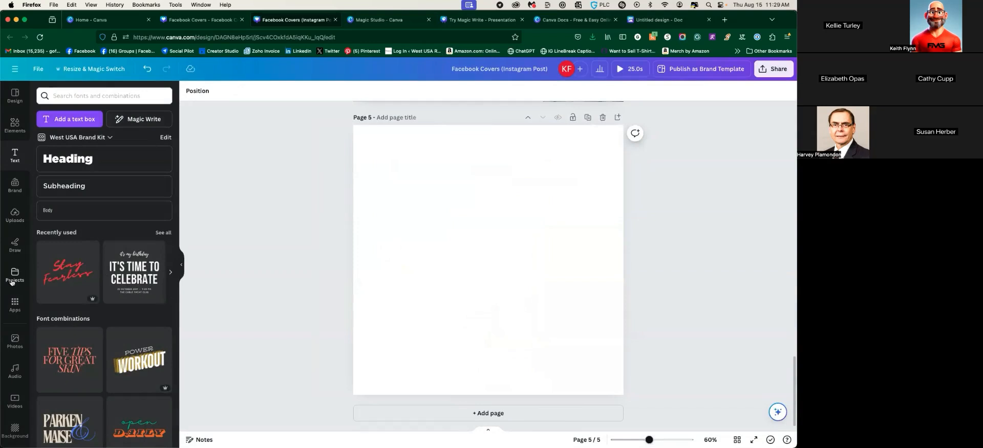
# Search the stock Photos library for Arizona images
pyautogui.click(17, 335)
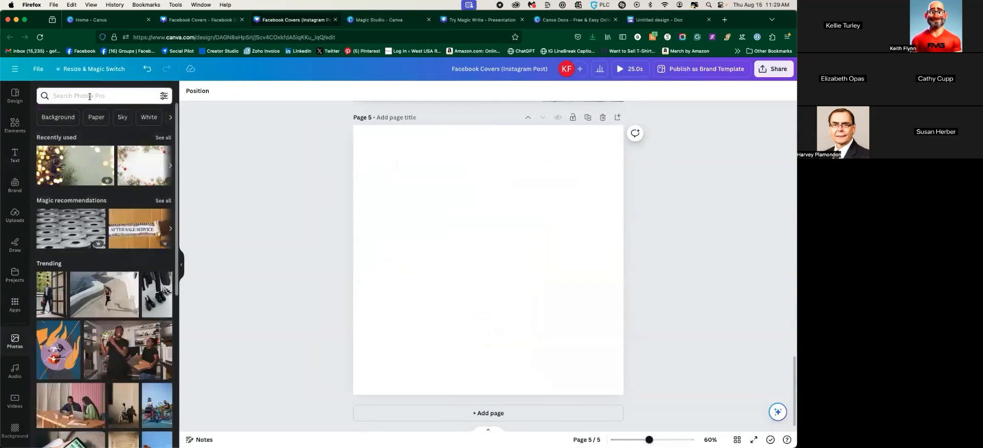
pyautogui.click(90, 98)
pyautogui.write('Arion')
pyautogui.write('zona')
pyautogui.press('Return')
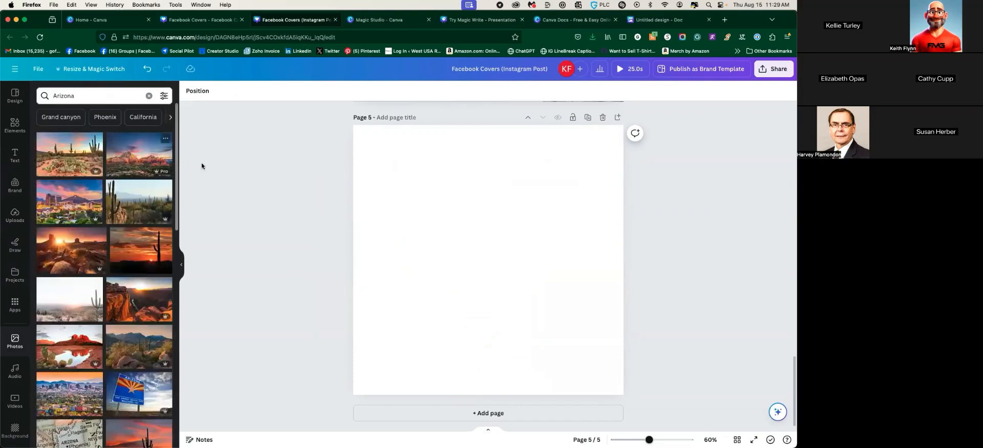
# Add the Arizona city skyline photo and stretch it to fill page 5
pyautogui.click(80, 219)
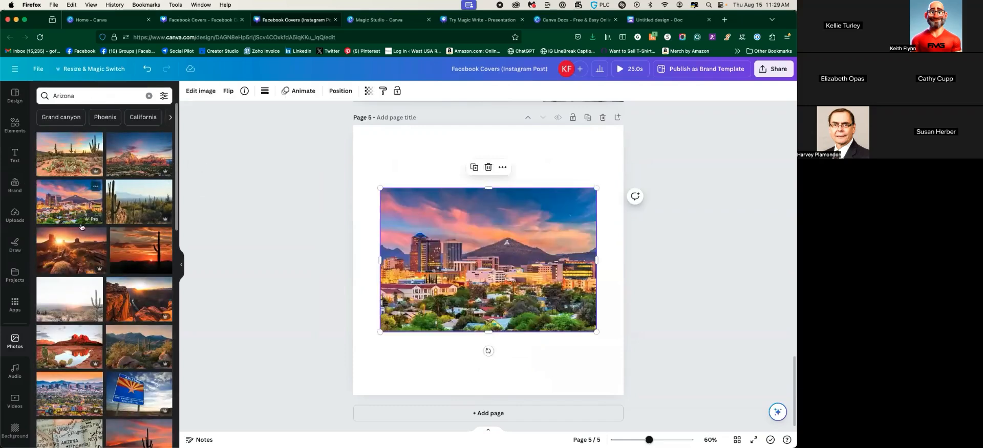
pyautogui.moveTo(378, 335); pyautogui.dragTo(287, 394)
pyautogui.moveTo(596, 188); pyautogui.dragTo(690, 118)
pyautogui.moveTo(505, 215); pyautogui.dragTo(545, 214)
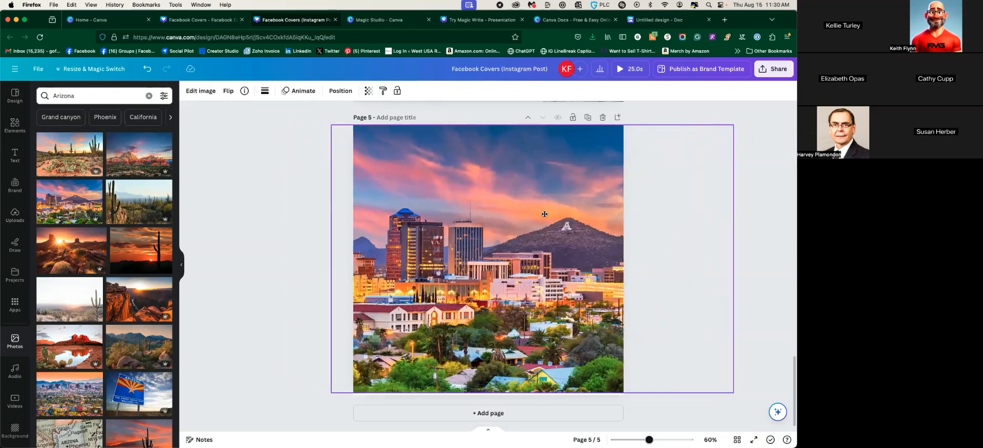
pyautogui.click(292, 202)
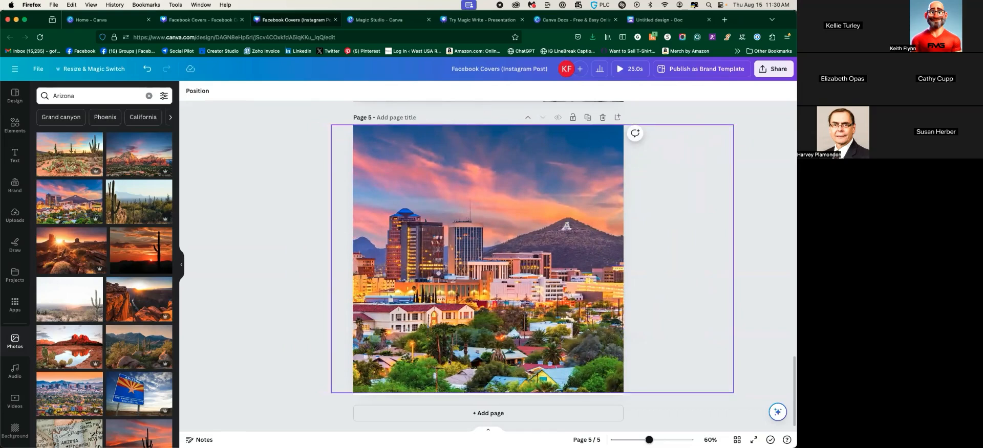
# Add the tan-suit man's photo from Uploads to page 5
pyautogui.click(15, 124)
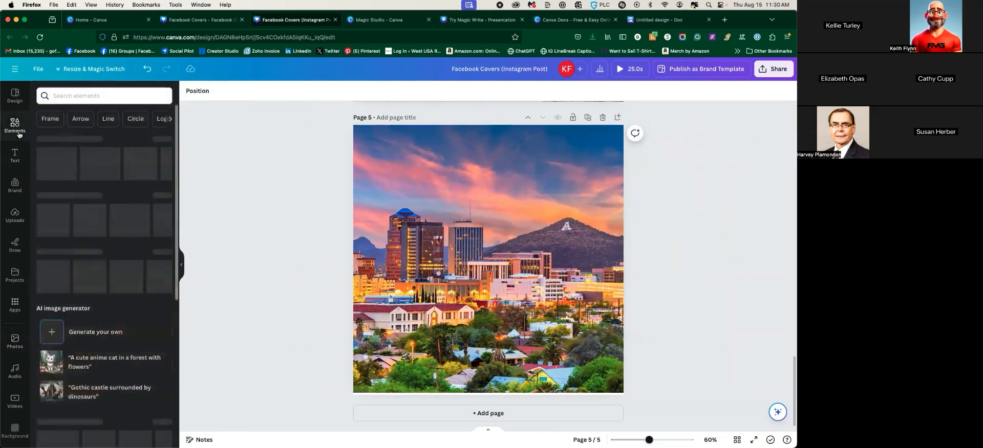
pyautogui.click(15, 215)
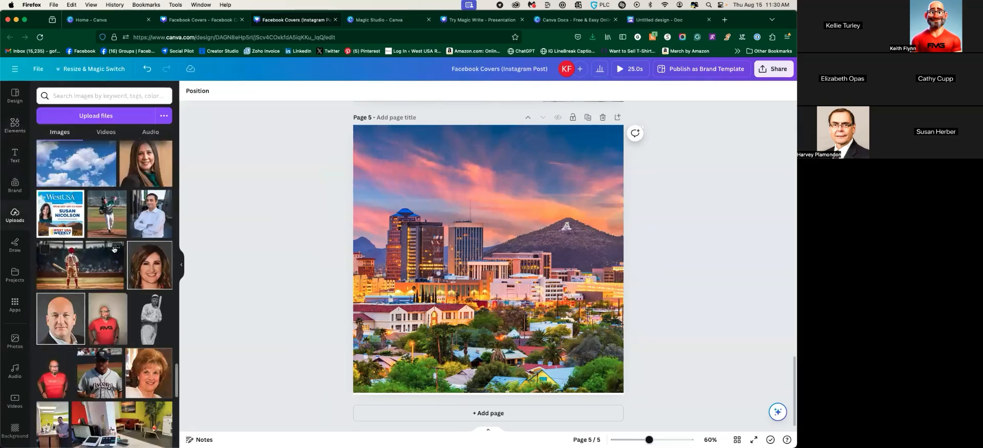
pyautogui.scroll(15, 82, 230)
pyautogui.scroll(-10, 113, 249)
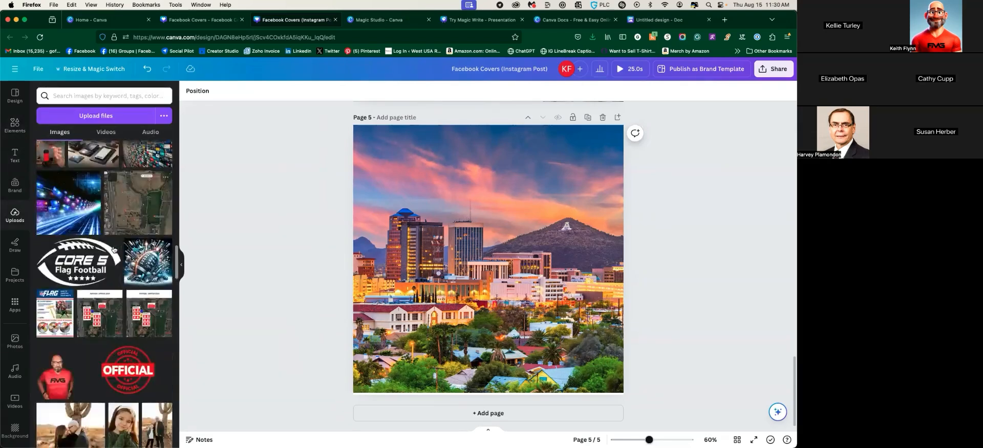
pyautogui.scroll(-10, 114, 250)
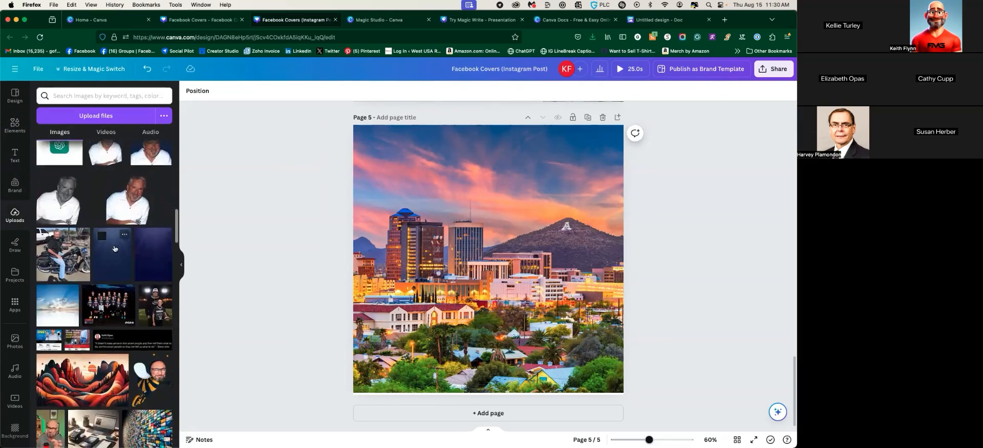
pyautogui.scroll(-4, 102, 264)
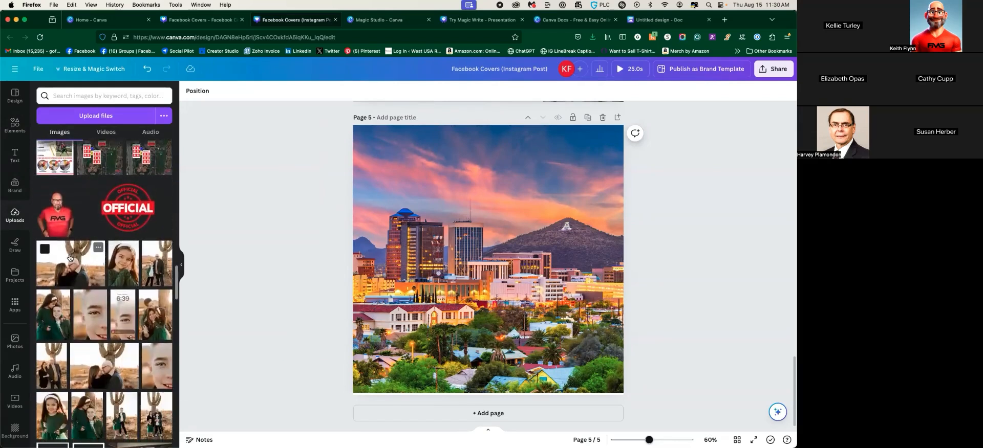
pyautogui.scroll(12, 143, 272)
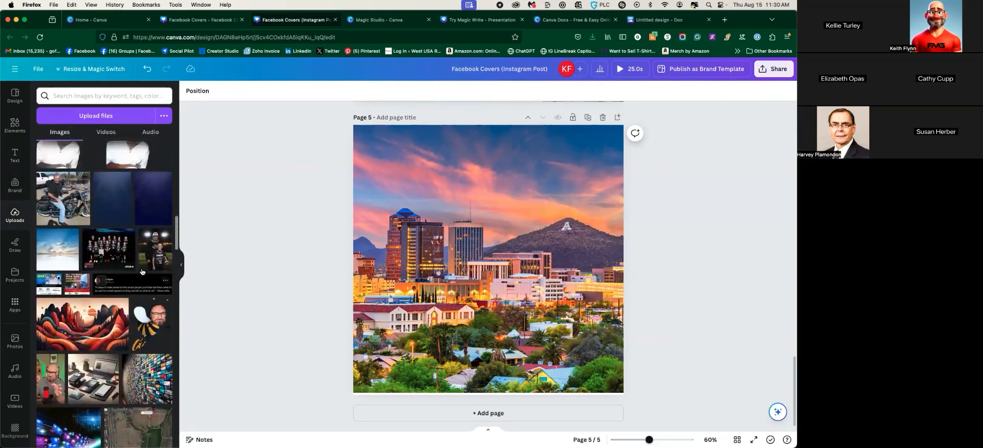
pyautogui.click(144, 272)
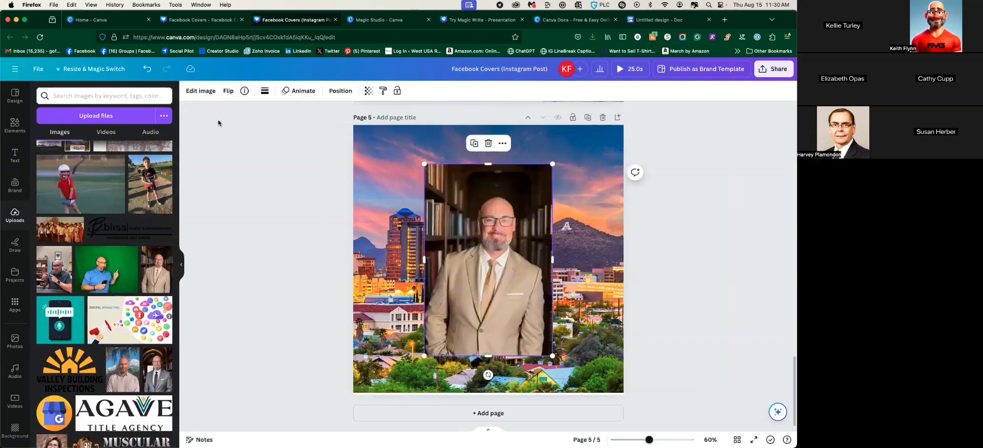
# Remove the man photo's background, try shrinking and repositioning it, then delete it
pyautogui.click(201, 91)
pyautogui.click(58, 153)
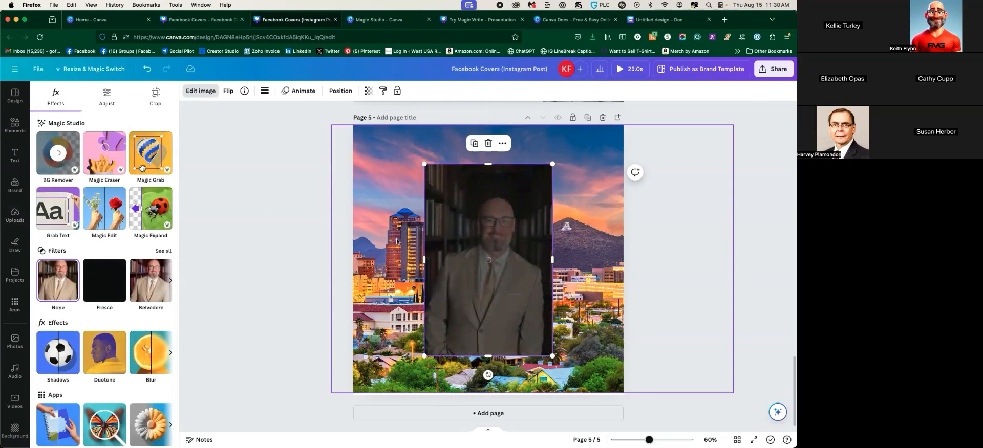
pyautogui.moveTo(469, 291); pyautogui.dragTo(558, 328)
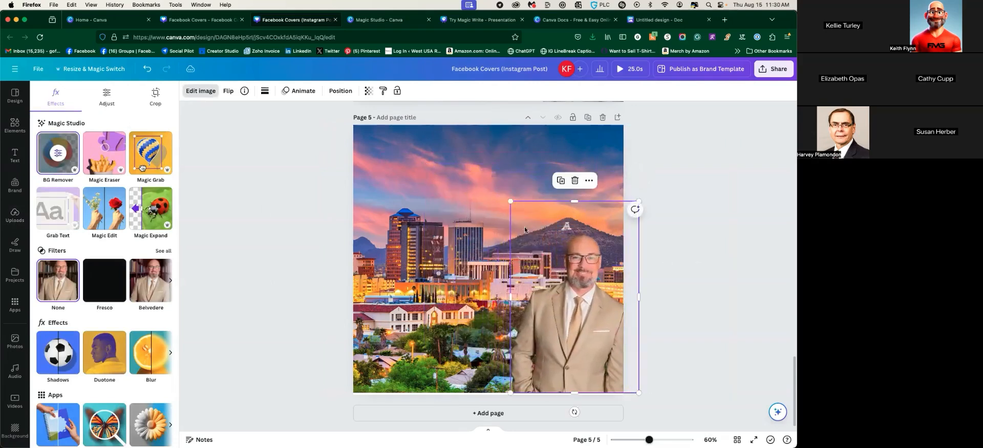
pyautogui.moveTo(511, 200); pyautogui.dragTo(539, 245)
pyautogui.moveTo(577, 322); pyautogui.dragTo(570, 317)
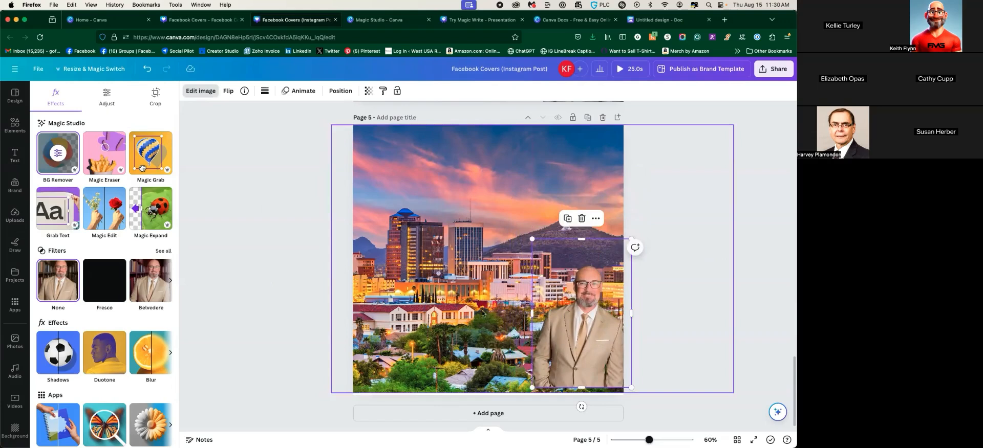
pyautogui.press('Delete')
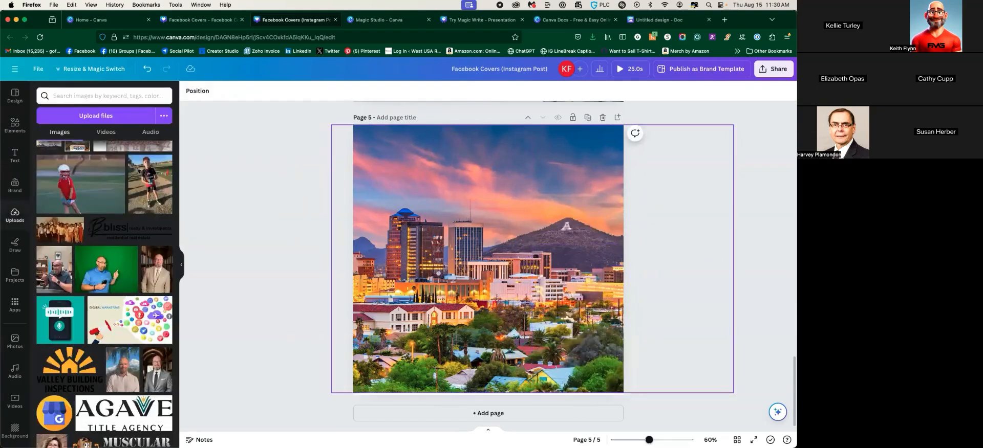
# Add a circle frame from Elements and move it to page 5's lower left
pyautogui.click(15, 124)
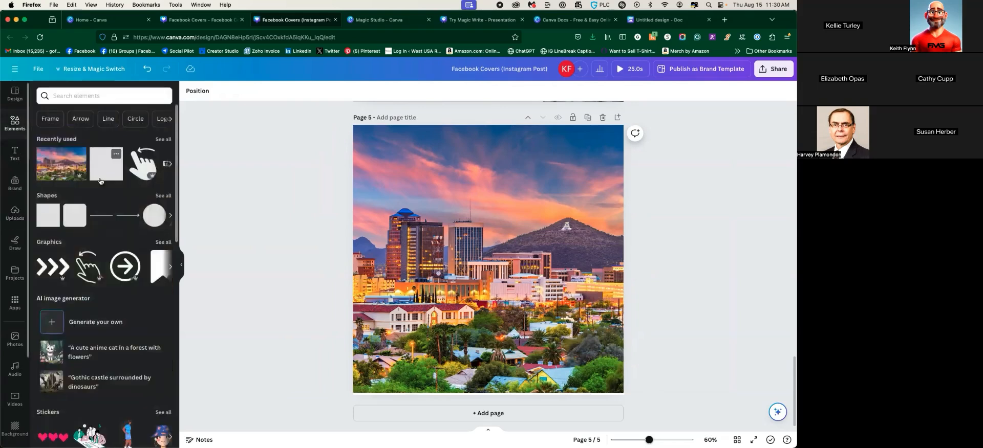
pyautogui.scroll(-5, 88, 182)
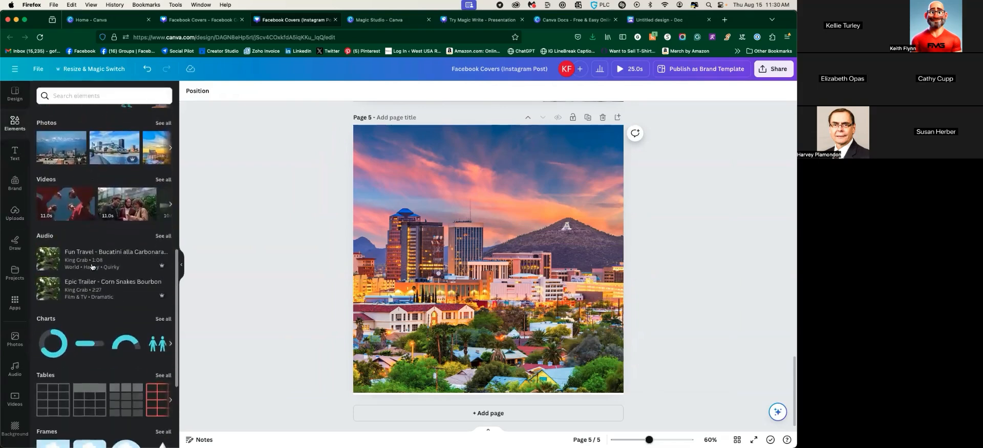
pyautogui.scroll(3, 123, 205)
pyautogui.scroll(-10, 123, 230)
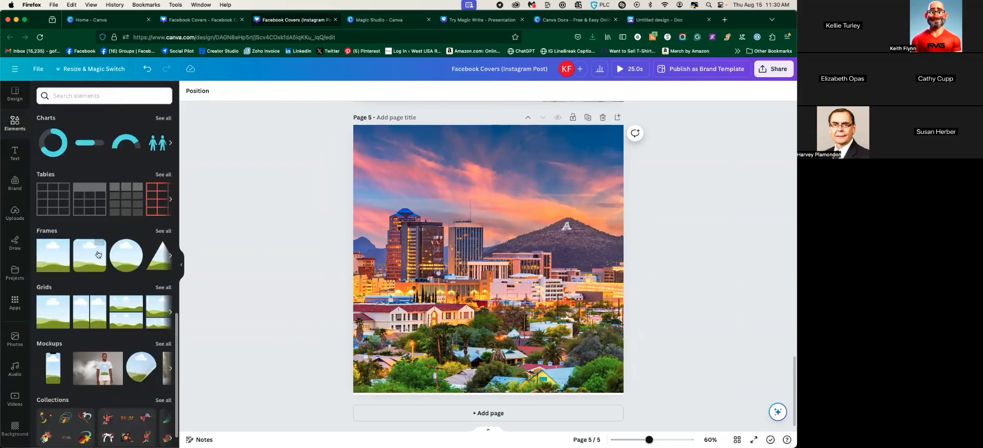
pyautogui.click(126, 255)
pyautogui.moveTo(465, 274); pyautogui.dragTo(403, 333)
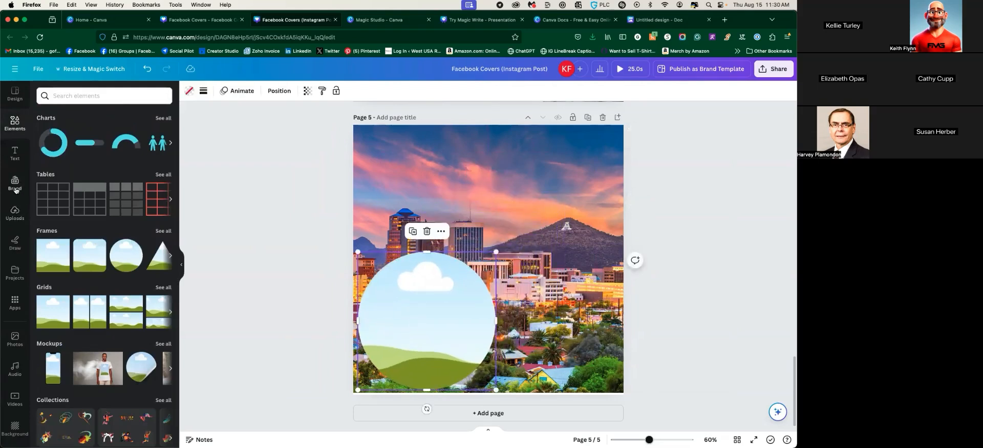
# Place the man-in-suit photo from Uploads at the lower left and delete its duplicate
pyautogui.click(15, 212)
pyautogui.click(146, 258)
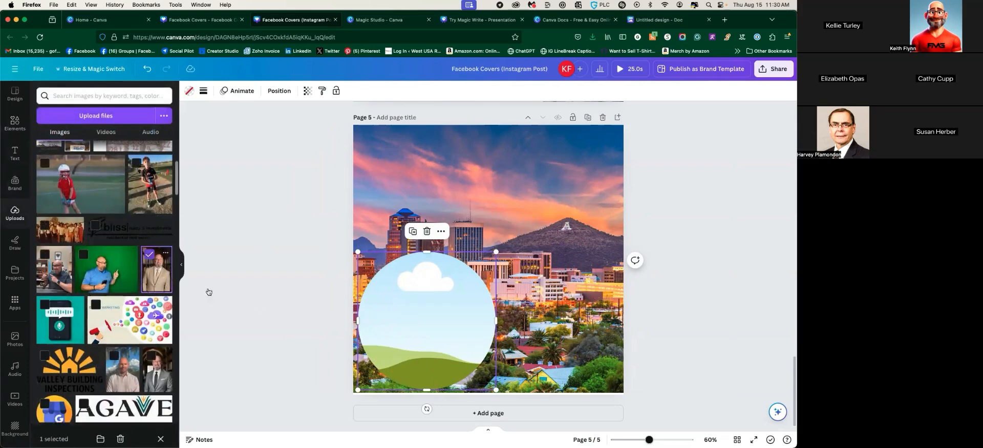
pyautogui.click(156, 284)
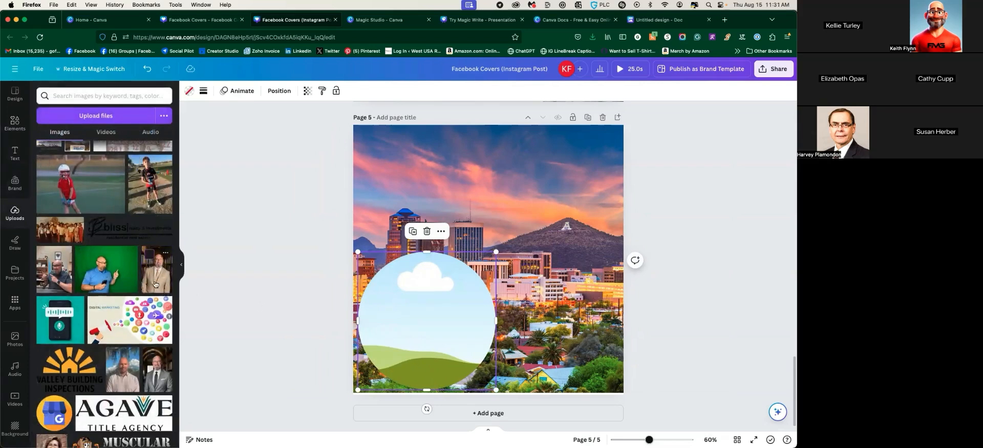
pyautogui.moveTo(515, 275); pyautogui.dragTo(440, 306)
pyautogui.click(514, 258)
pyautogui.press('Delete')
# Fill the circle frame with the suit photo, crop to centre his face, and shrink the portrait
pyautogui.click(444, 296)
pyautogui.doubleClick(436, 302)
pyautogui.moveTo(490, 221); pyautogui.dragTo(522, 170)
pyautogui.moveTo(445, 293); pyautogui.dragTo(411, 349)
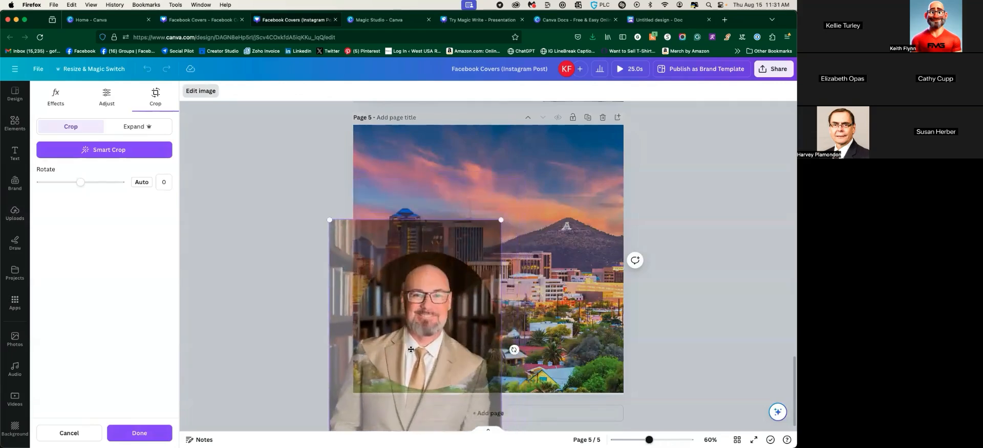
pyautogui.press('Return')
pyautogui.moveTo(495, 253); pyautogui.dragTo(434, 313)
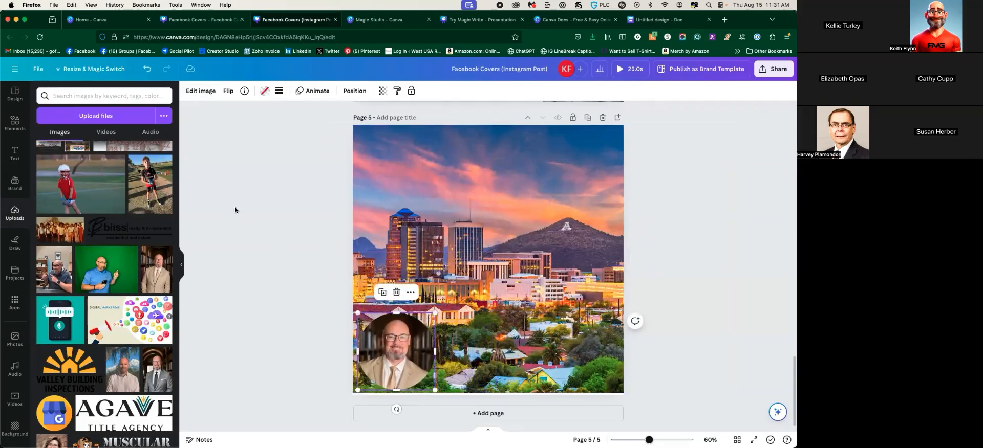
# Add a square shape and stretch it into a full-width band along page 5's bottom
pyautogui.click(15, 123)
pyautogui.scroll(-2, 90, 255)
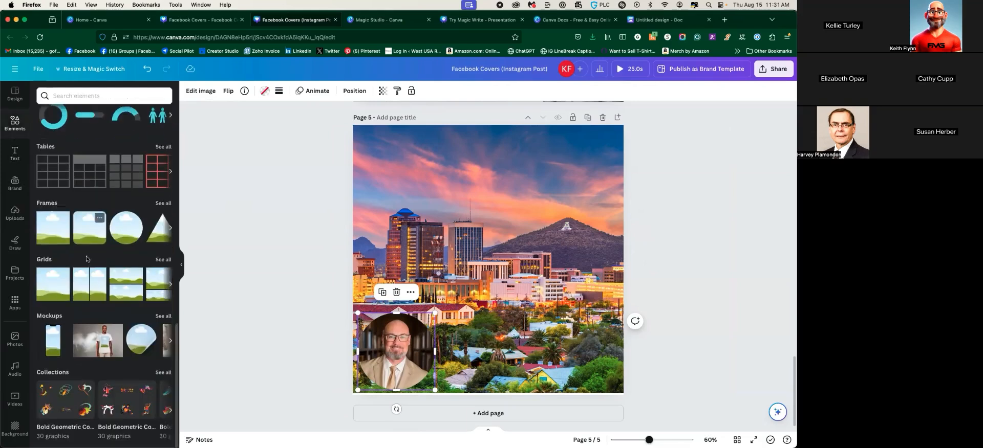
pyautogui.scroll(6, 90, 255)
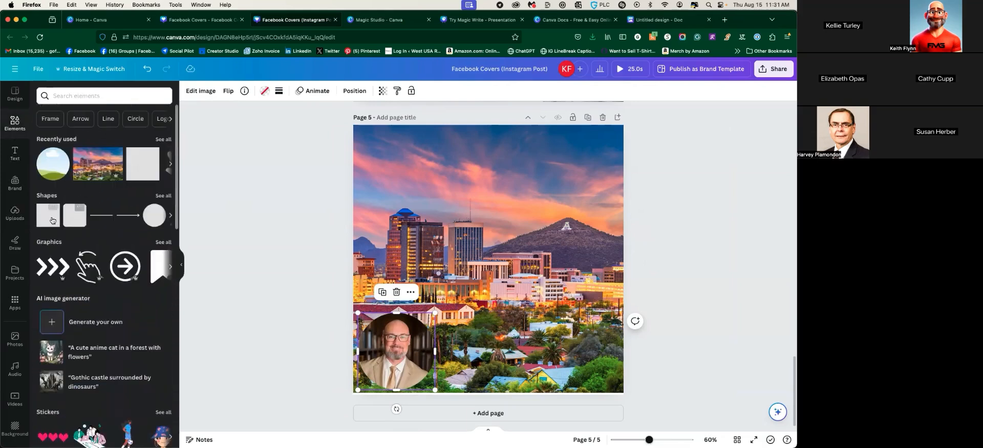
pyautogui.click(76, 225)
pyautogui.moveTo(444, 260); pyautogui.dragTo(353, 259)
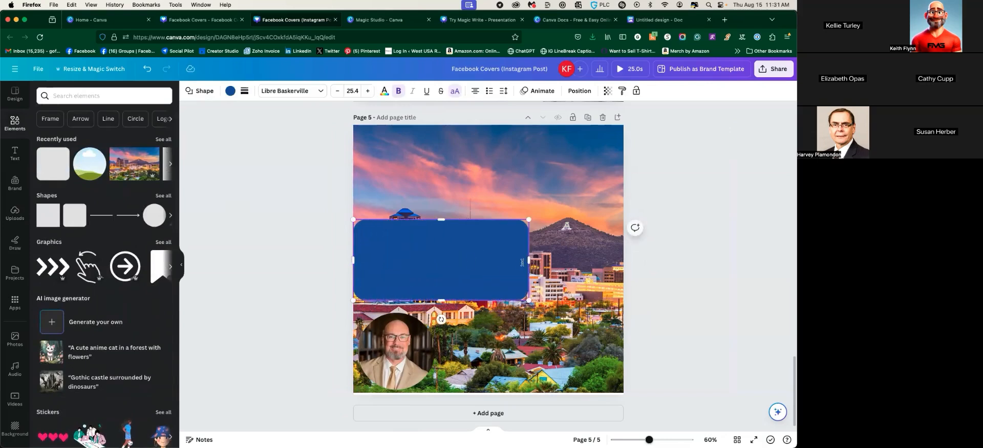
pyautogui.moveTo(530, 260); pyautogui.dragTo(624, 260)
pyautogui.moveTo(489, 222); pyautogui.dragTo(485, 364)
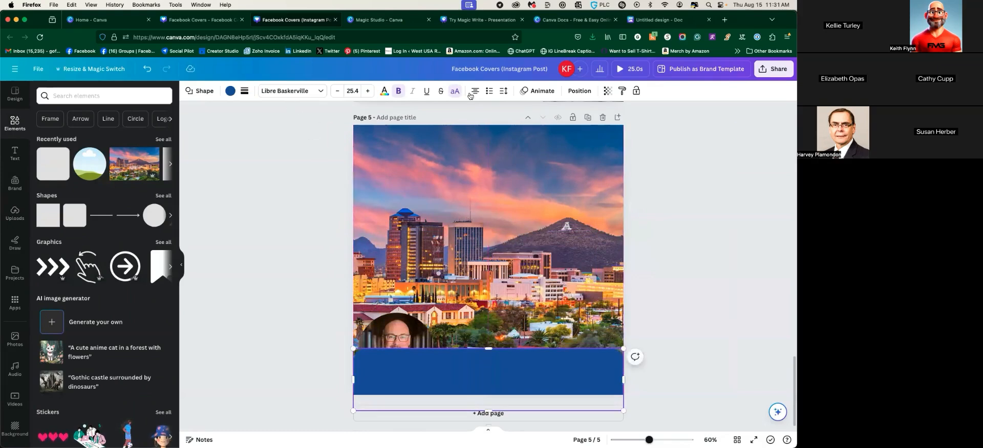
# Send the band behind the portrait and recolour it slate blue from the photo colours
pyautogui.click(578, 92)
pyautogui.click(128, 114)
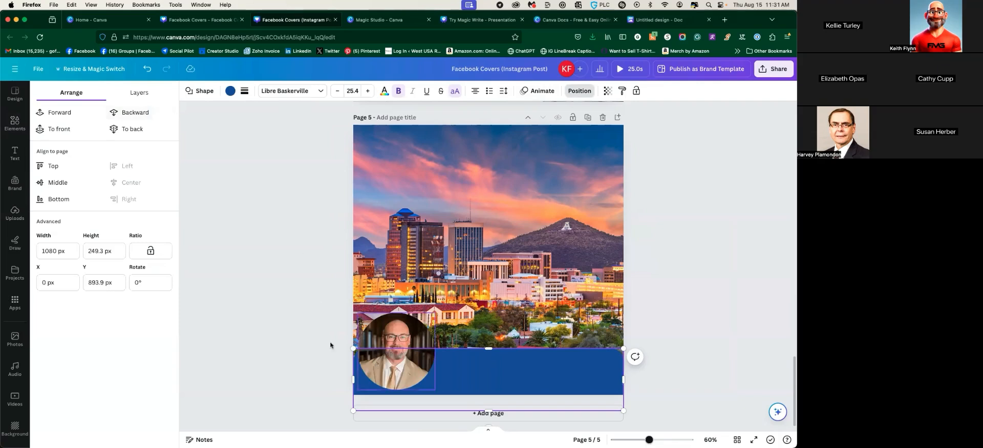
pyautogui.click(316, 335)
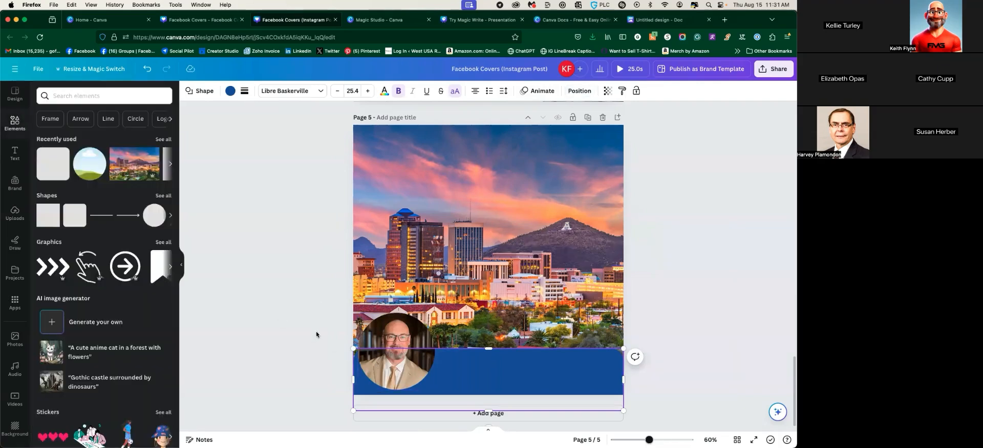
pyautogui.click(230, 91)
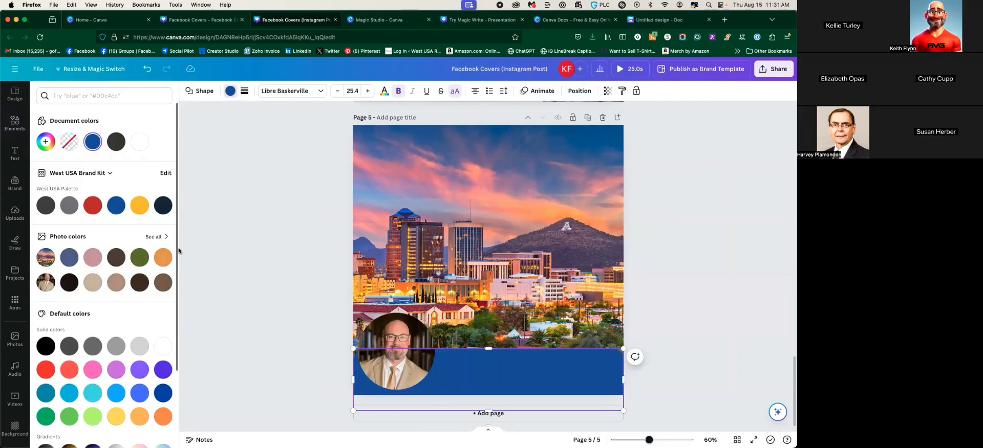
pyautogui.click(154, 237)
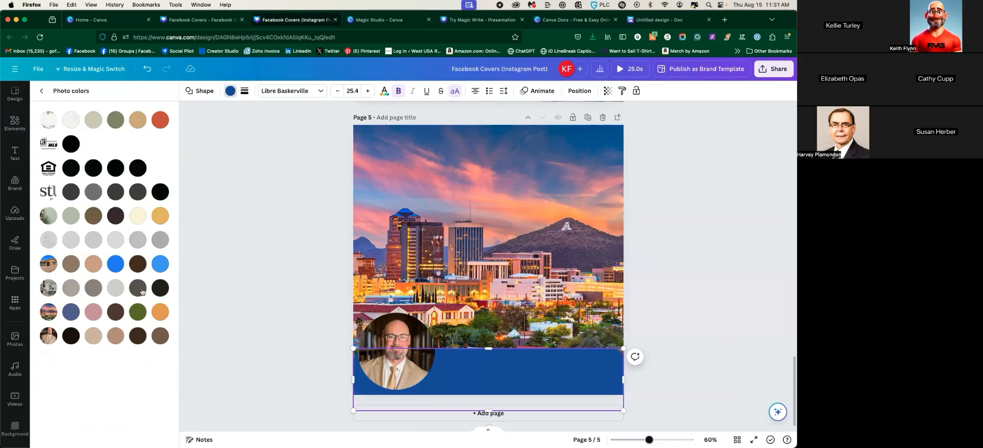
pyautogui.click(93, 318)
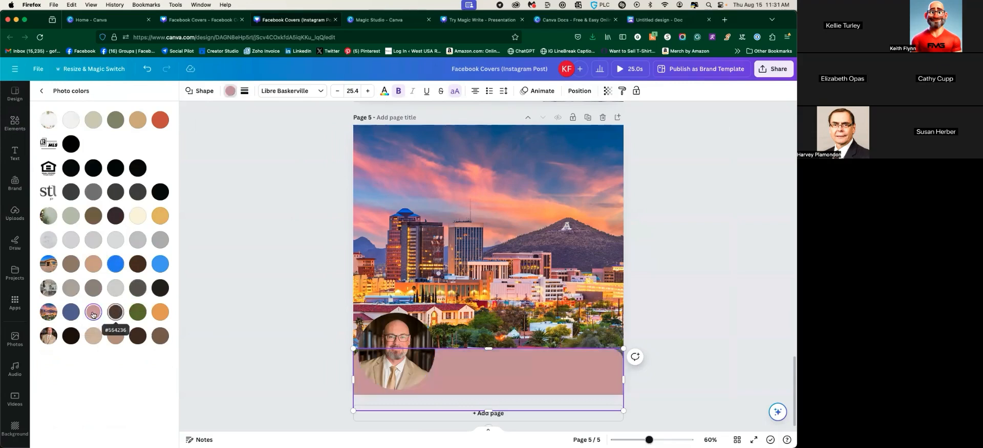
pyautogui.click(71, 313)
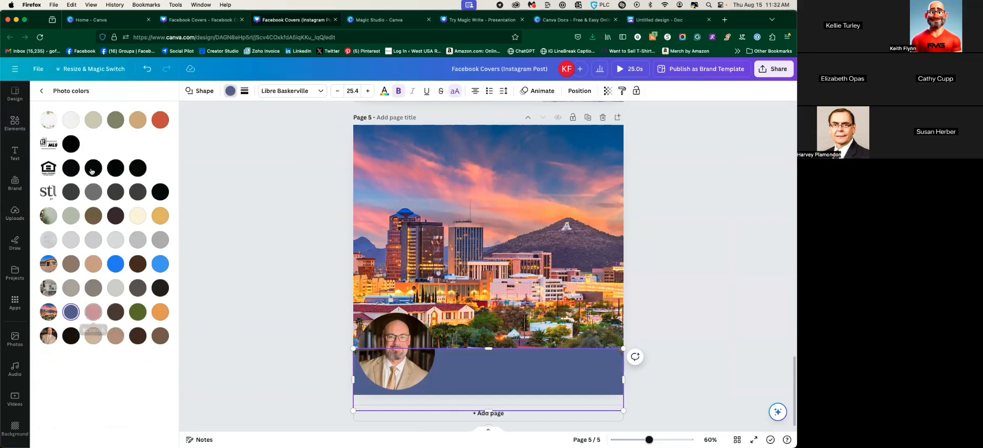
pyautogui.click(15, 152)
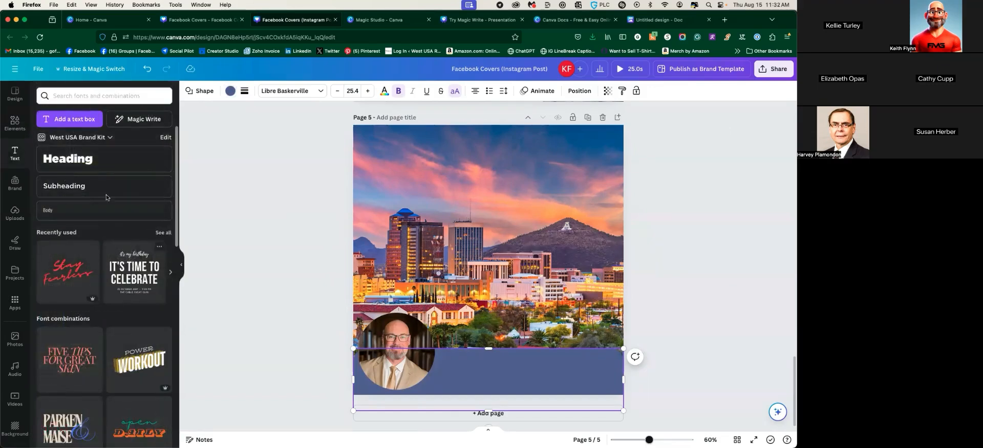
# Add a Heading text box on the blue band, enlarge it, and recolour it from the photo colours
pyautogui.click(82, 159)
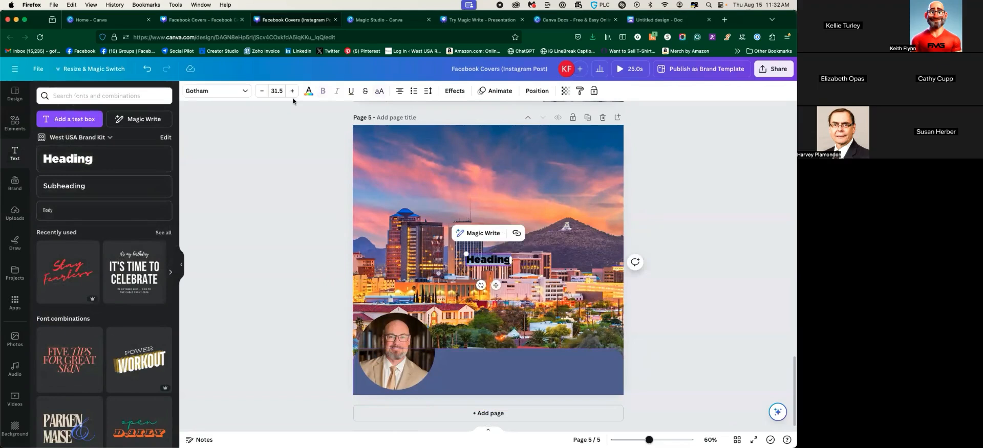
pyautogui.click(309, 92)
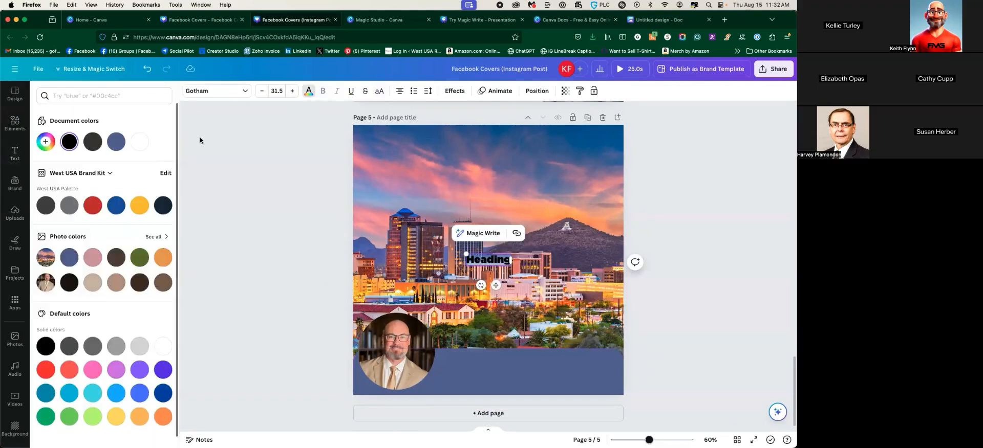
pyautogui.click(93, 258)
pyautogui.moveTo(495, 284); pyautogui.dragTo(520, 388)
pyautogui.moveTo(487, 358)
pyautogui.mouseDown()
pyautogui.moveTo(340, 313)
pyautogui.moveTo(486, 361)
pyautogui.mouseUp()
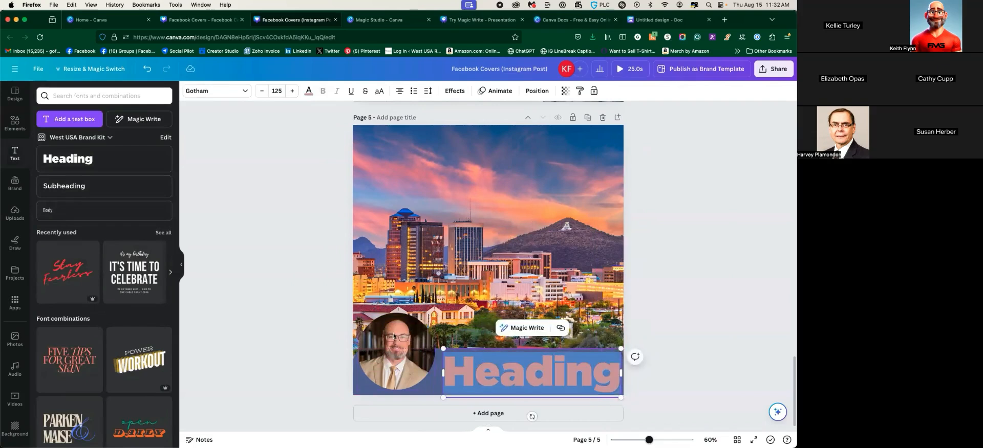
pyautogui.click(308, 90)
pyautogui.click(139, 141)
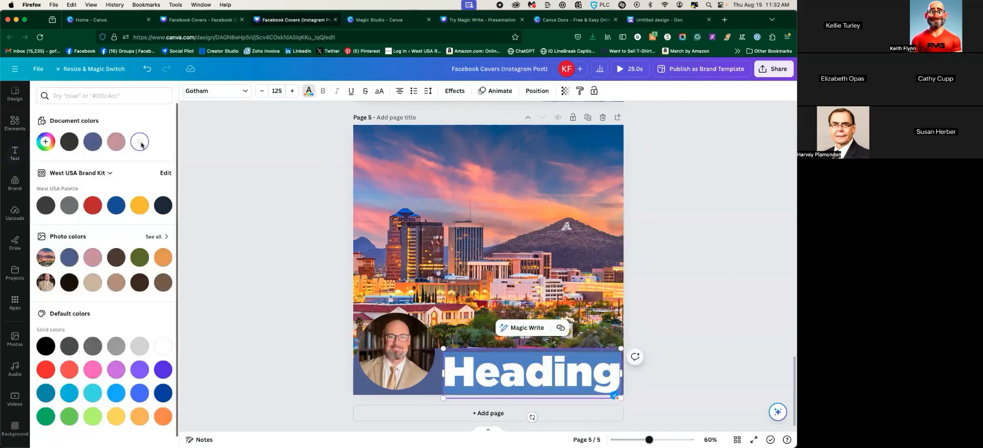
pyautogui.click(153, 236)
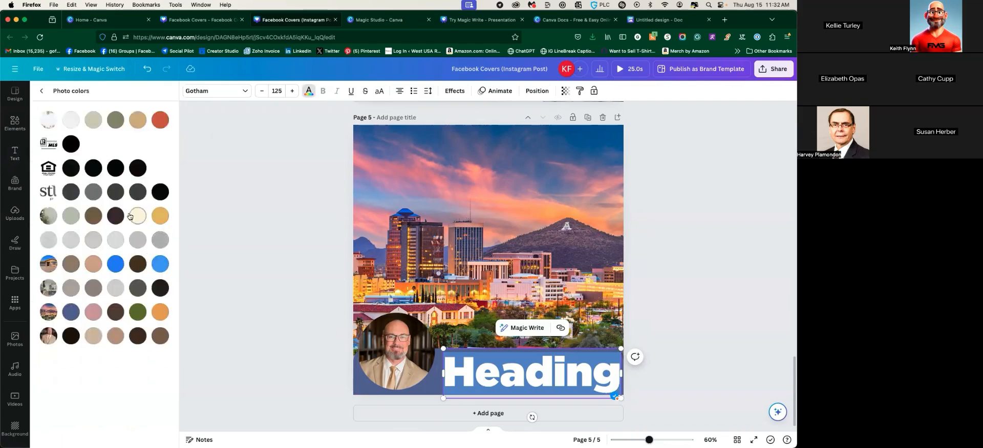
pyautogui.click(160, 216)
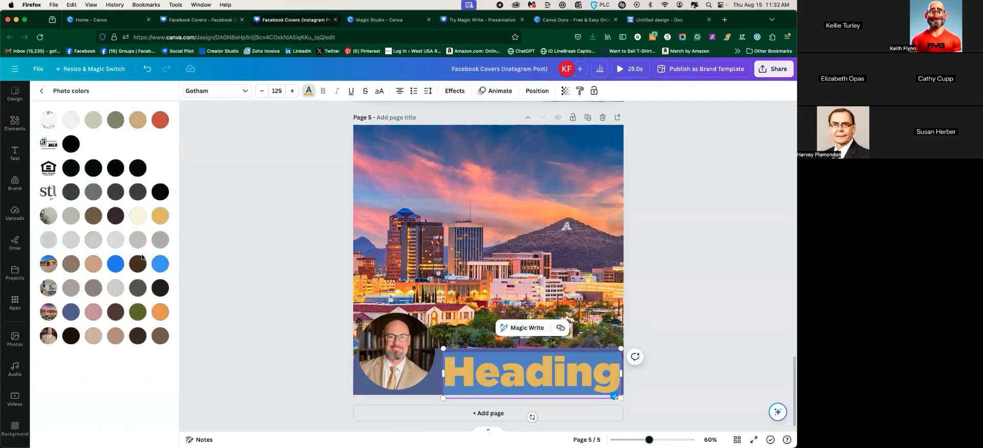
pyautogui.click(241, 263)
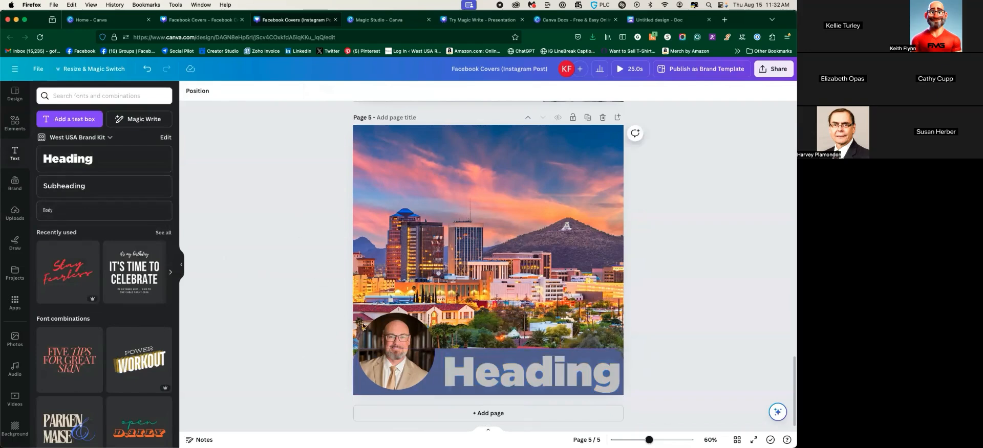
pyautogui.click(486, 365)
# Copy Post 1's Arizona first-home text from the Doc and replace the Heading text with it
pyautogui.click(506, 328)
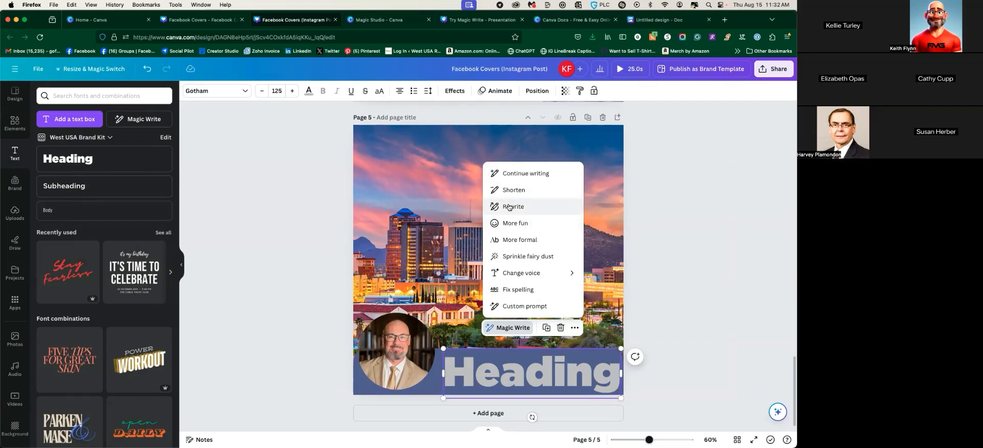
pyautogui.click(646, 21)
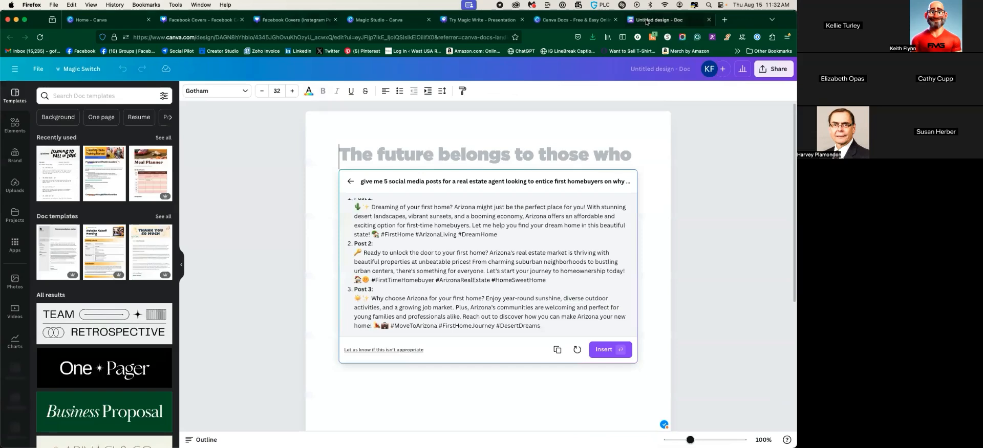
pyautogui.moveTo(372, 208); pyautogui.dragTo(364, 234)
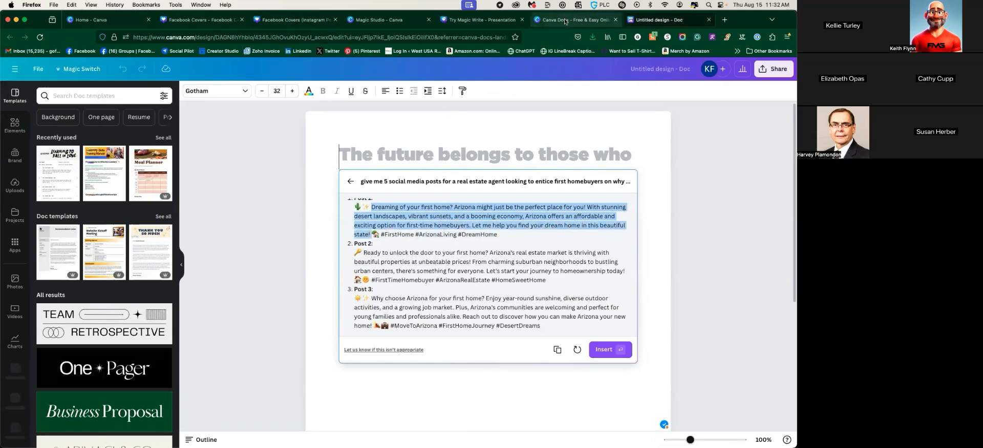
pyautogui.click(203, 19)
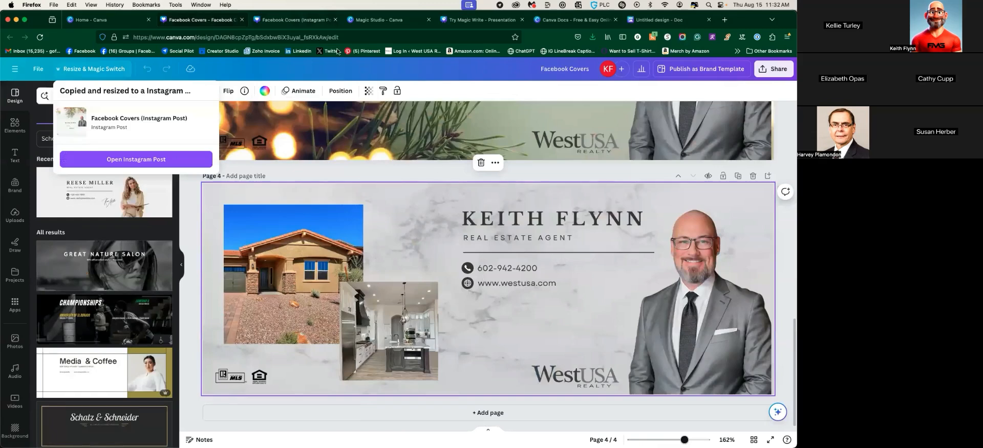
pyautogui.click(295, 19)
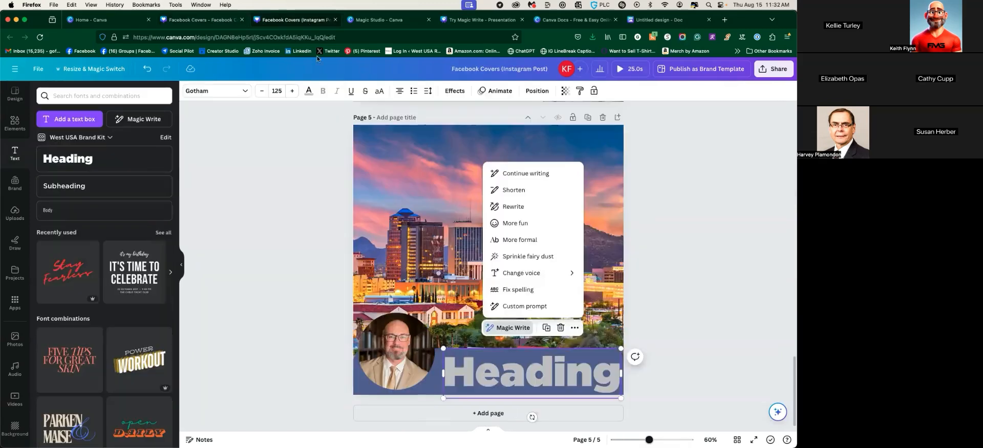
pyautogui.click(512, 190)
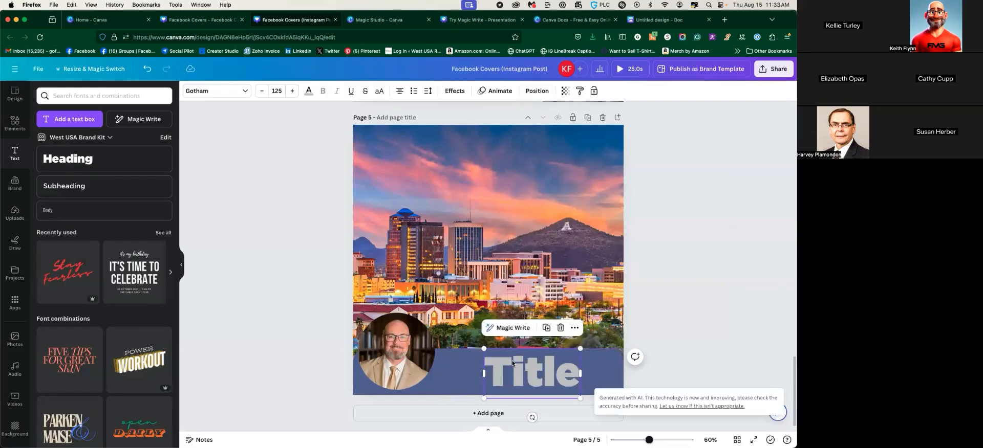
# Set the paragraph to font size 12 and fit it into the blue bar beside the portrait
pyautogui.moveTo(511, 368); pyautogui.dragTo(470, 373)
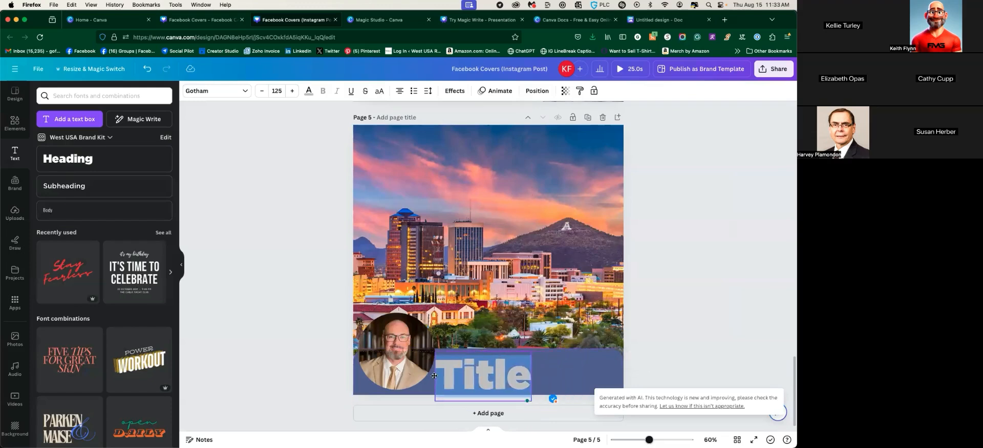
pyautogui.doubleClick(470, 373)
pyautogui.press('Escape')
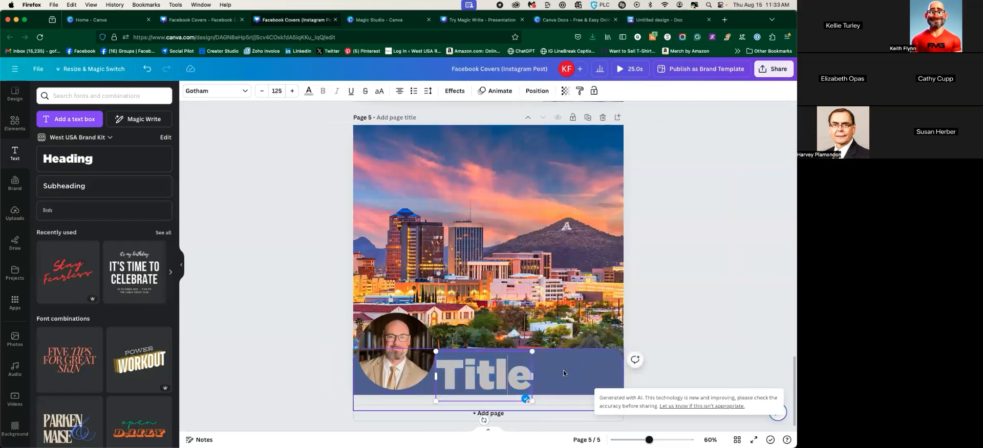
pyautogui.moveTo(481, 373); pyautogui.dragTo(442, 196)
pyautogui.moveTo(489, 225); pyautogui.dragTo(617, 425)
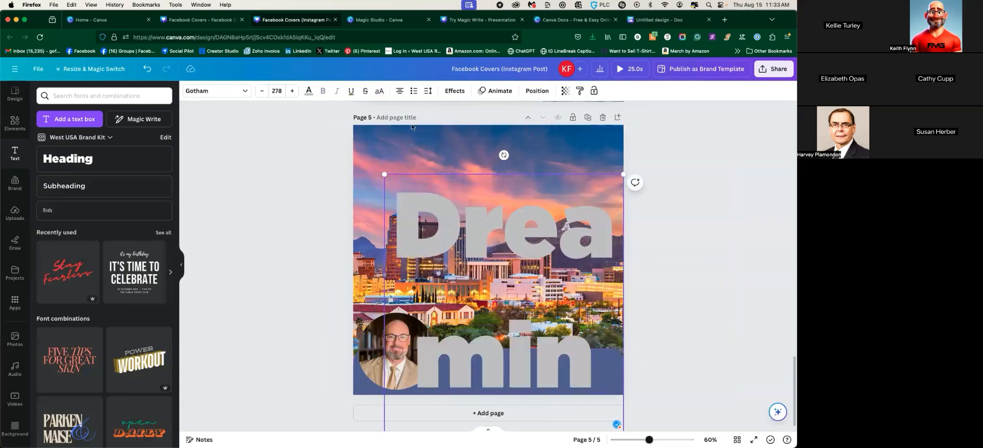
pyautogui.click(276, 91)
pyautogui.write('12')
pyautogui.press('Return')
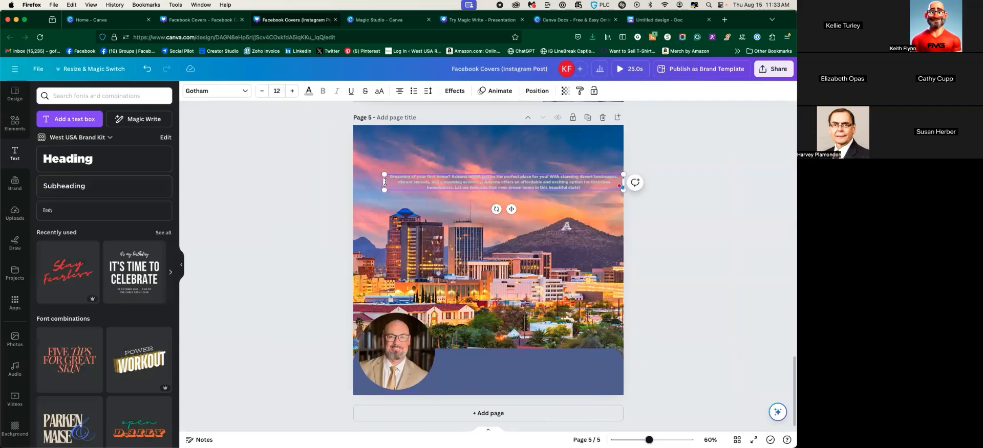
pyautogui.moveTo(383, 182); pyautogui.dragTo(466, 182)
pyautogui.moveTo(552, 214); pyautogui.dragTo(533, 397)
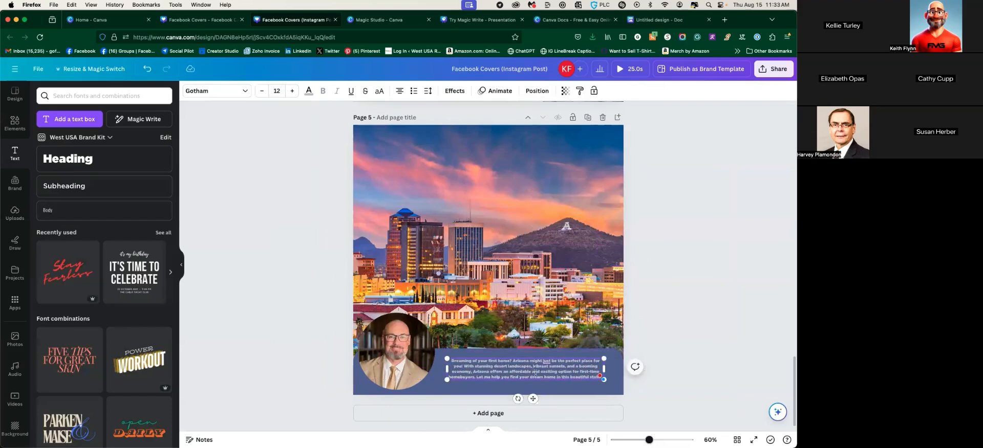
pyautogui.scroll(5, 504, 268)
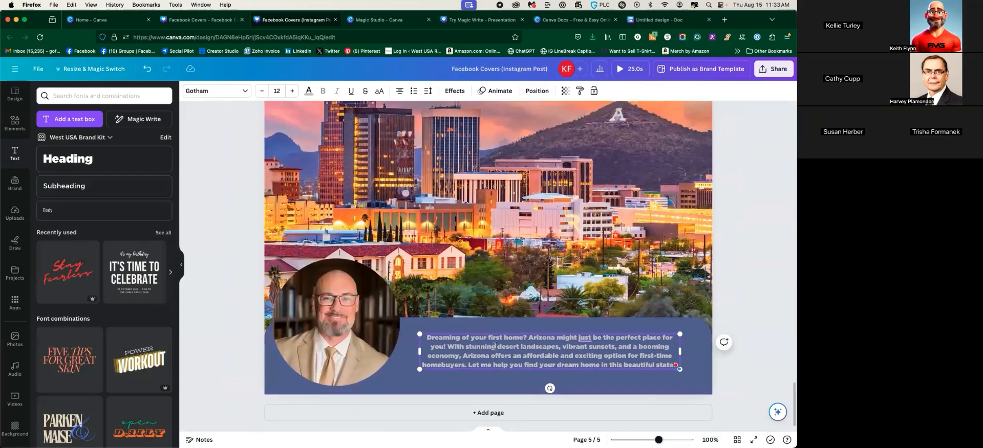
# Select the page 5 Arizona paragraph and have Magic Write fix its spelling
pyautogui.moveTo(416, 334); pyautogui.dragTo(674, 364)
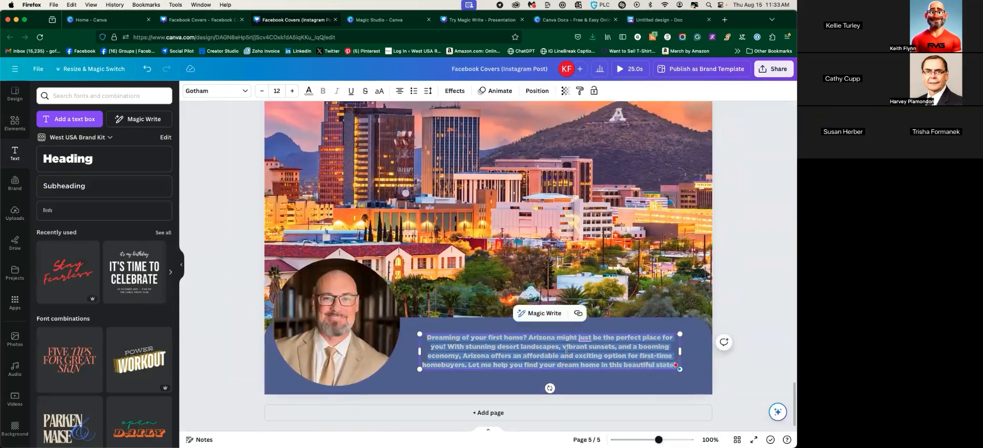
pyautogui.click(546, 313)
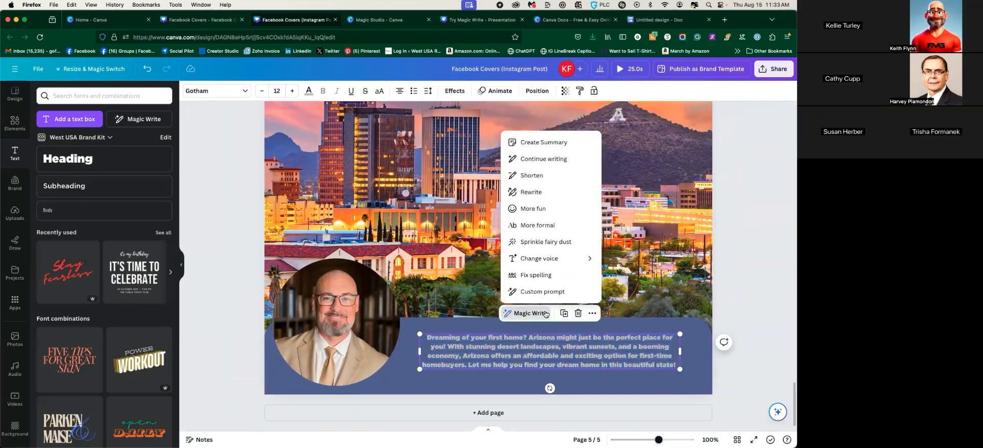
pyautogui.hscroll(1, 535, 315)
pyautogui.hscroll(-1, 522, 316)
pyautogui.click(524, 316)
pyautogui.click(534, 275)
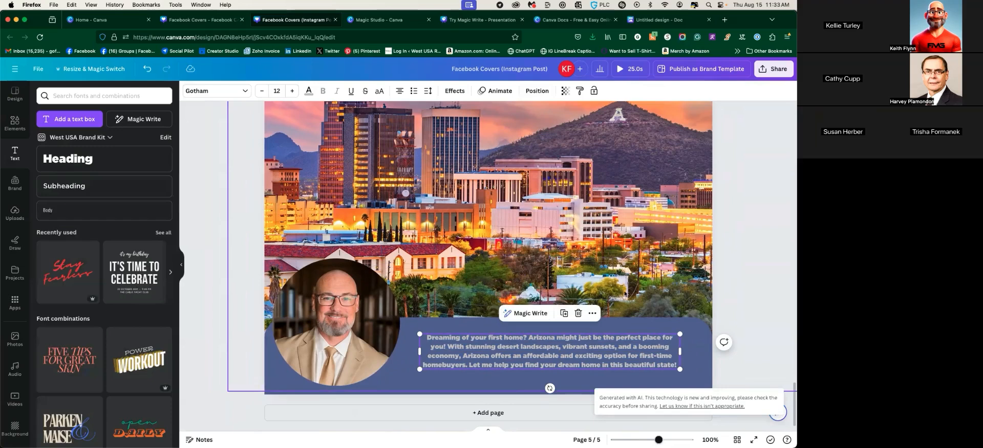
# Rewrite the paragraph in Magic Write's Sprinkle fairy dust style, starting 'Envisioning your inaugural abode?'
pyautogui.click(527, 313)
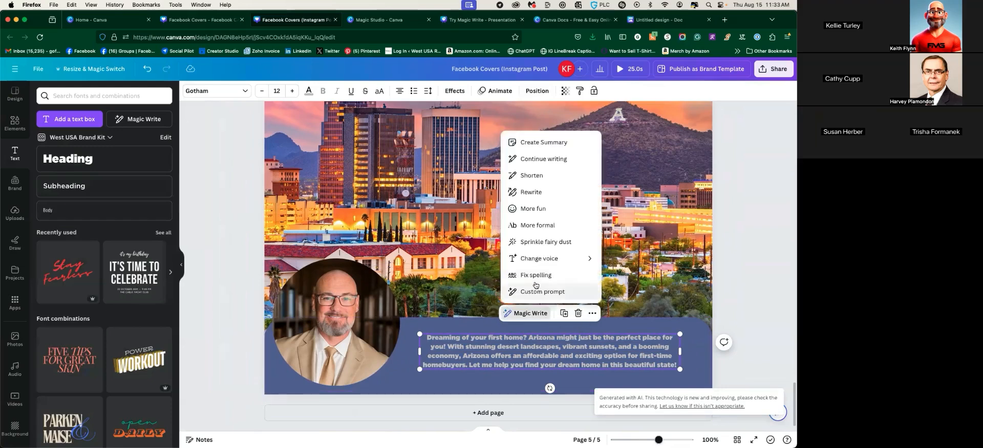
pyautogui.click(519, 241)
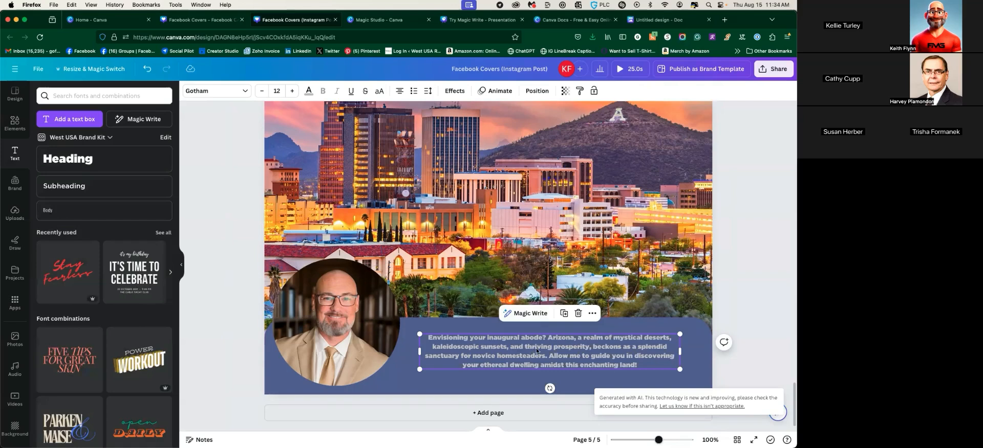
pyautogui.scroll(2, 640, 379)
pyautogui.scroll(-2, 640, 378)
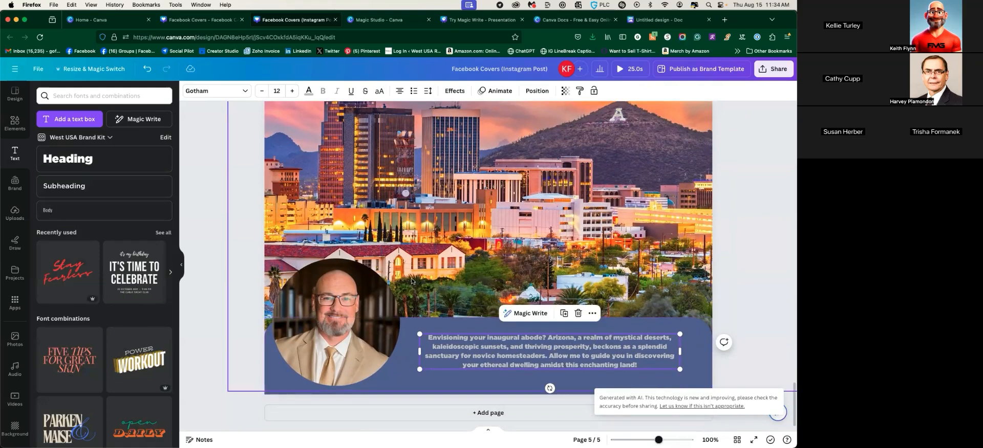
pyautogui.hscroll(1, 103, 279)
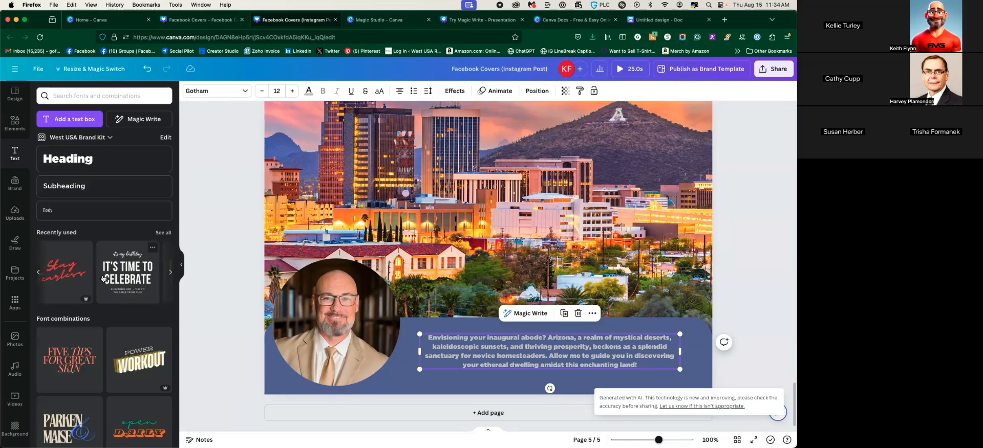
pyautogui.hotkey('ctrl', 'Tab')
pyautogui.scroll(-10, 200, 250)
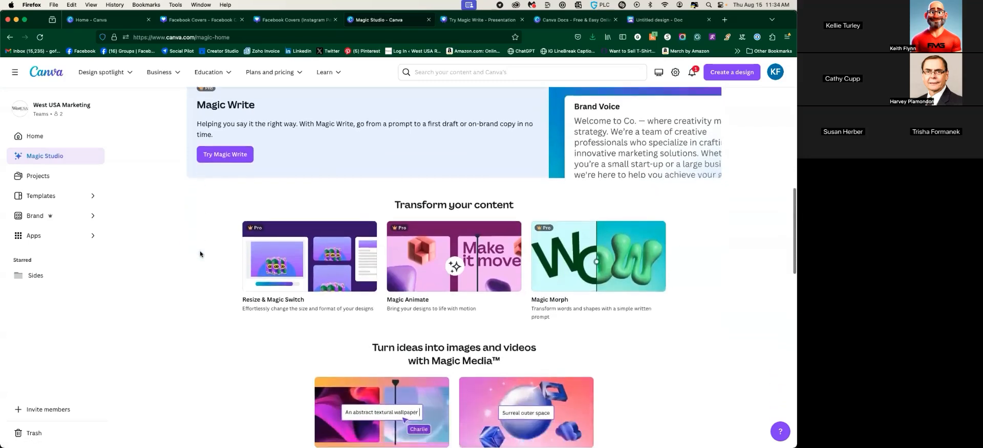
pyautogui.scroll(-2, 200, 252)
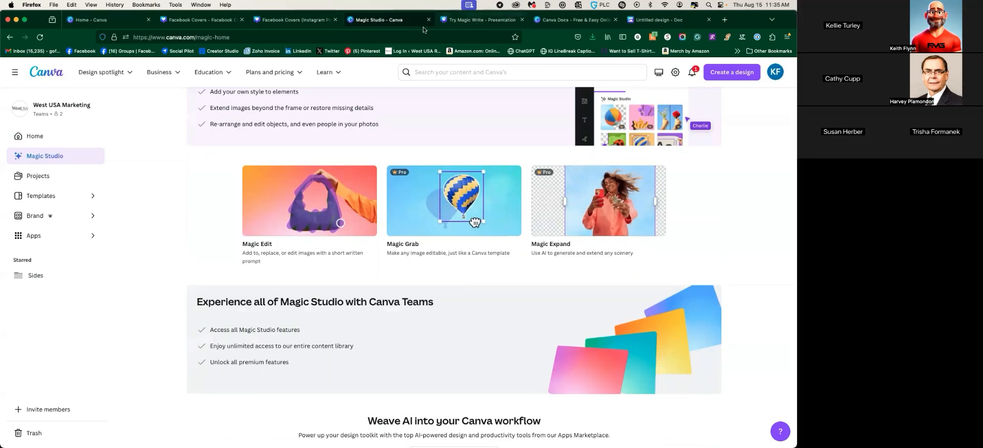
pyautogui.click(294, 19)
pyautogui.scroll(3, 435, 254)
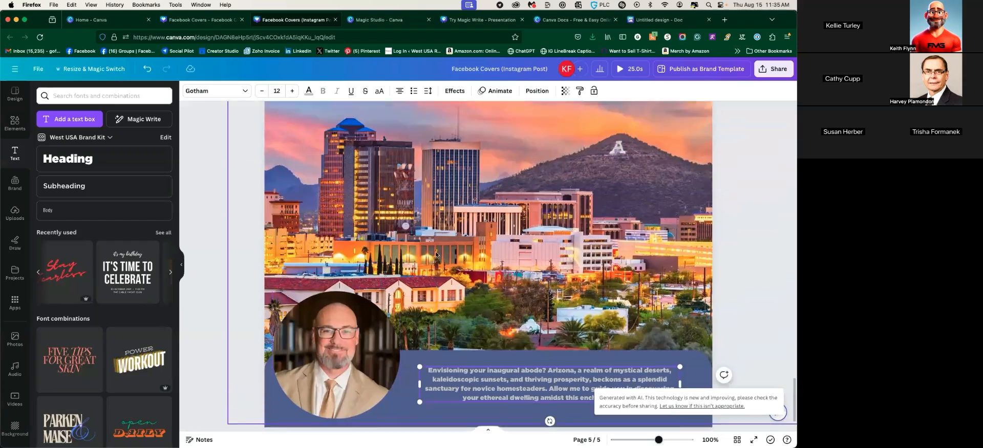
pyautogui.scroll(-3, 436, 254)
pyautogui.click(376, 20)
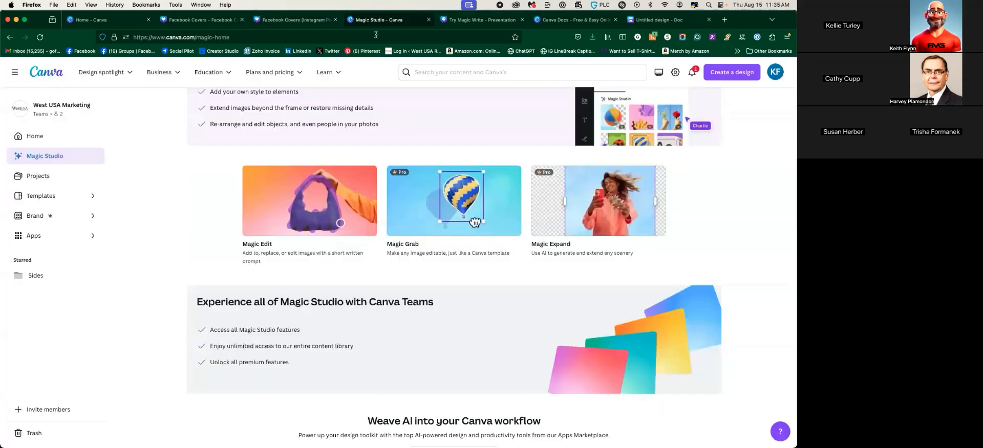
pyautogui.click(294, 19)
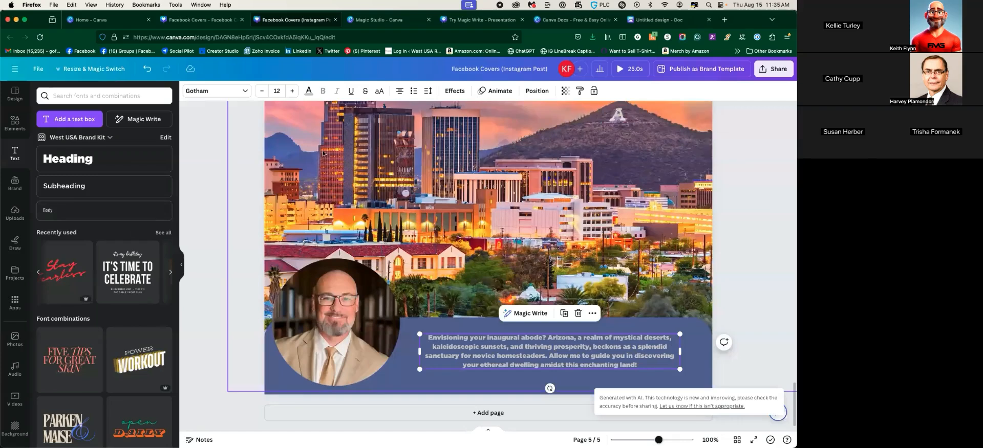
# Duplicate page 5 into a new page 6 and delete its city photo, portrait and banner
pyautogui.scroll(-5, 607, 197)
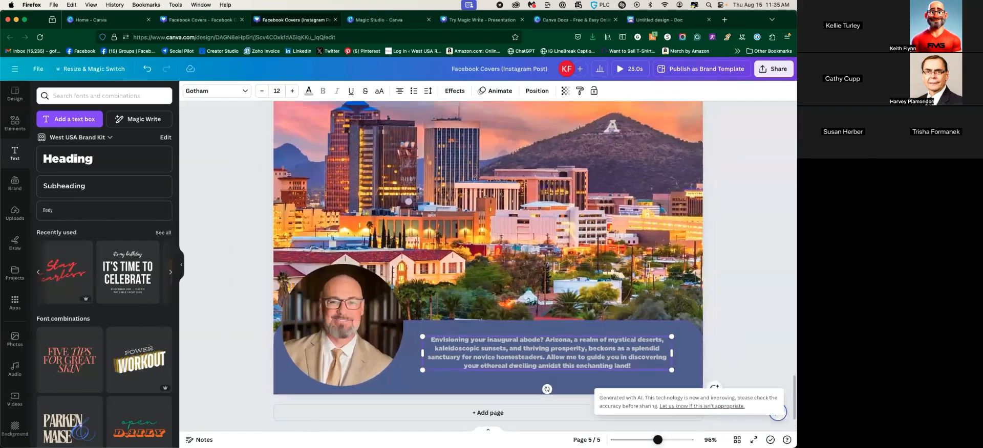
pyautogui.click(572, 152)
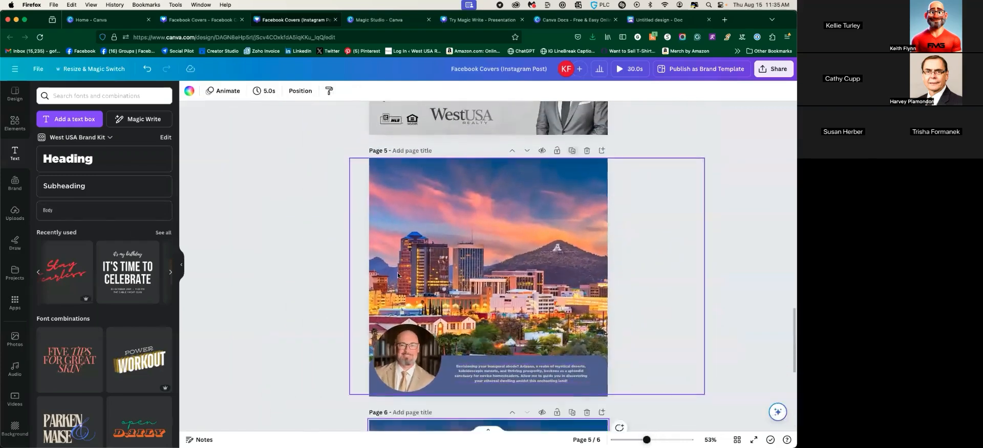
pyautogui.press('Delete')
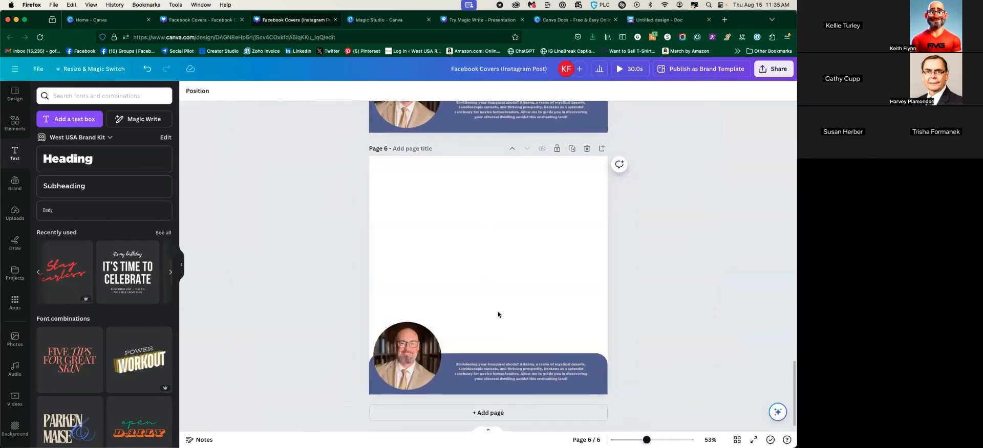
pyautogui.moveTo(374, 291); pyautogui.dragTo(582, 397)
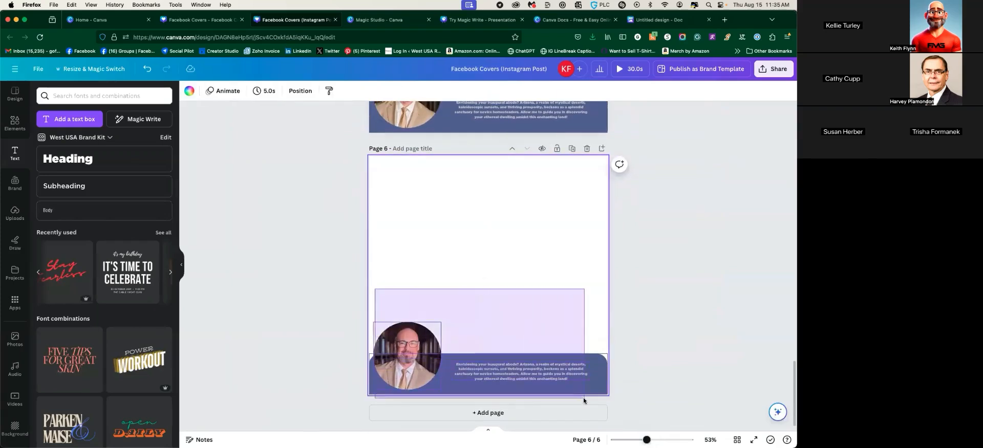
pyautogui.press('Delete')
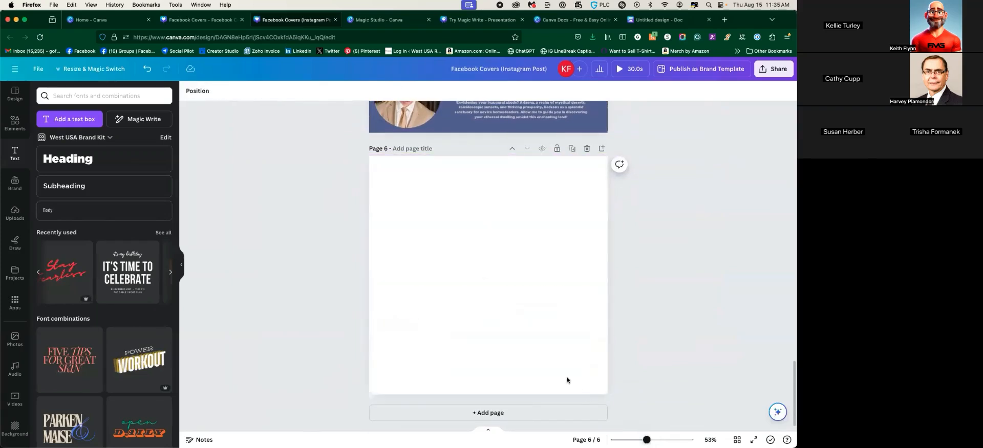
# Search Photos for 'kid with backpack', add the yellow-backpack girl photo, and open its edits
pyautogui.click(15, 123)
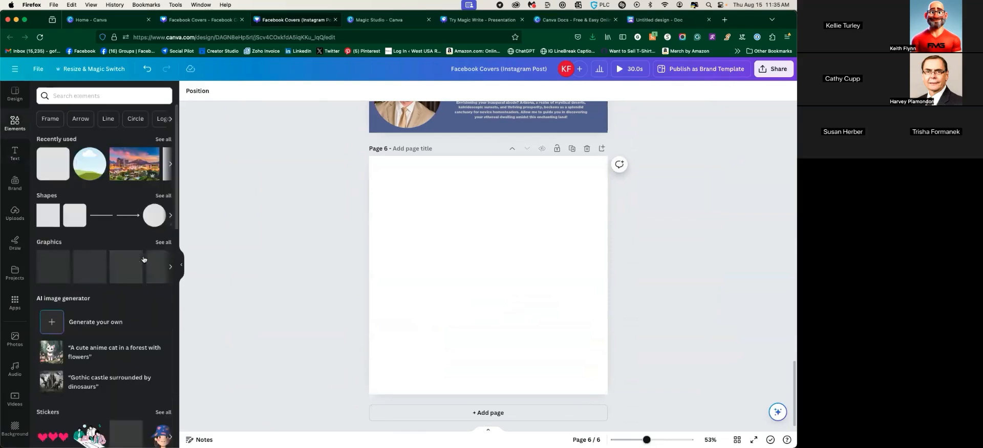
pyautogui.click(15, 215)
pyautogui.click(15, 340)
pyautogui.write('kid with backpack')
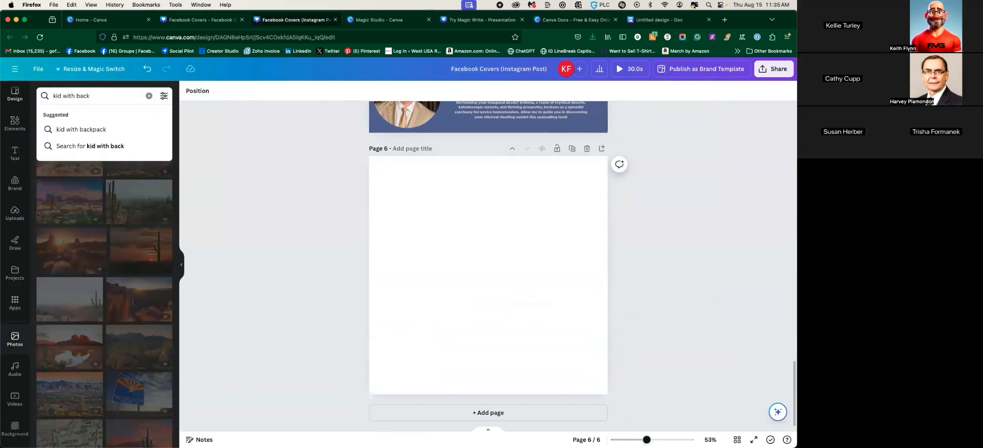
pyautogui.press('Return')
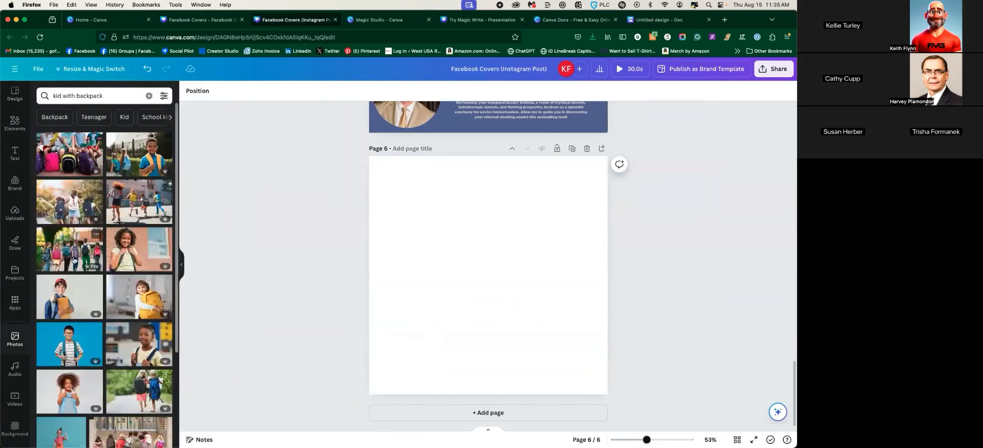
pyautogui.click(142, 302)
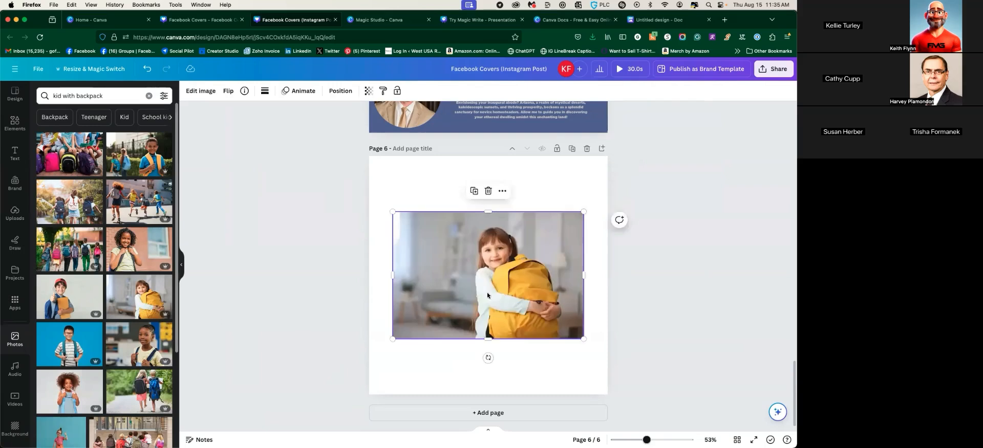
pyautogui.click(200, 97)
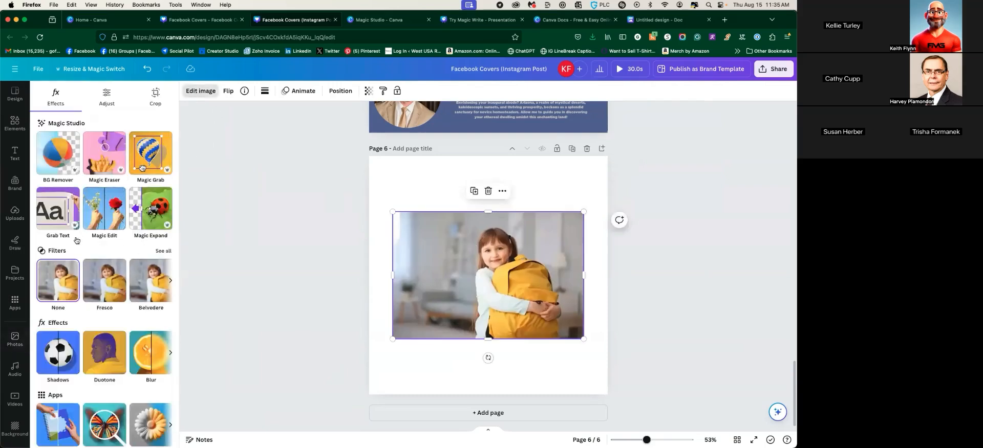
# Start a Magic Edit on the girl photo and brush over her backpack
pyautogui.click(98, 200)
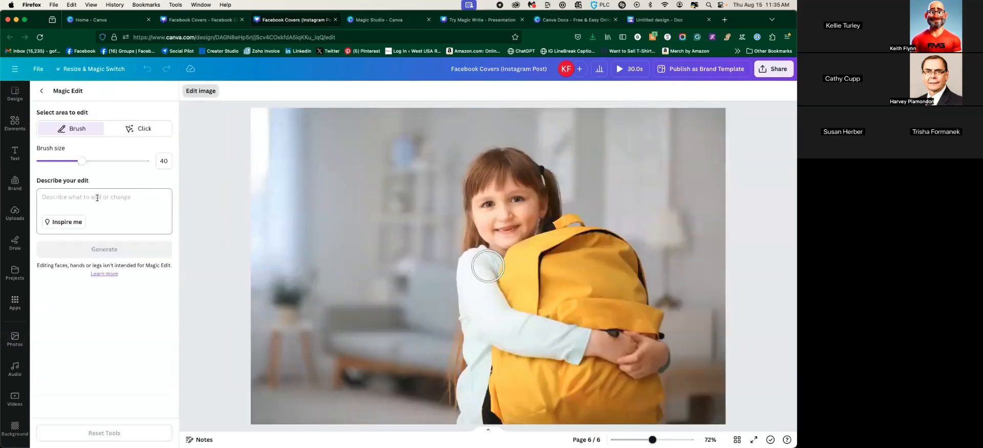
pyautogui.click(132, 131)
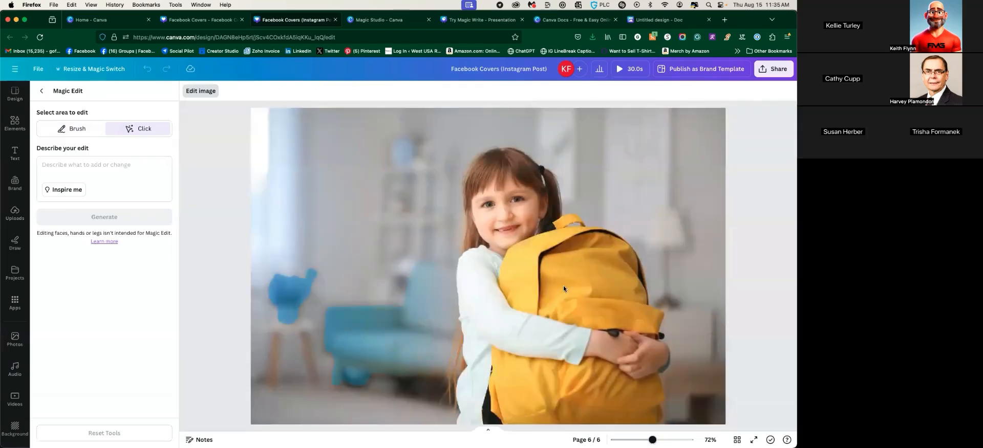
pyautogui.click(564, 285)
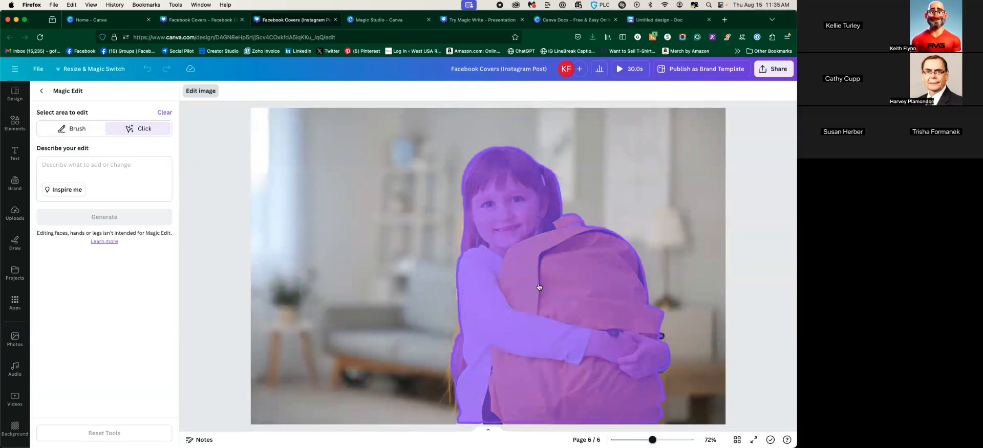
pyautogui.click(63, 130)
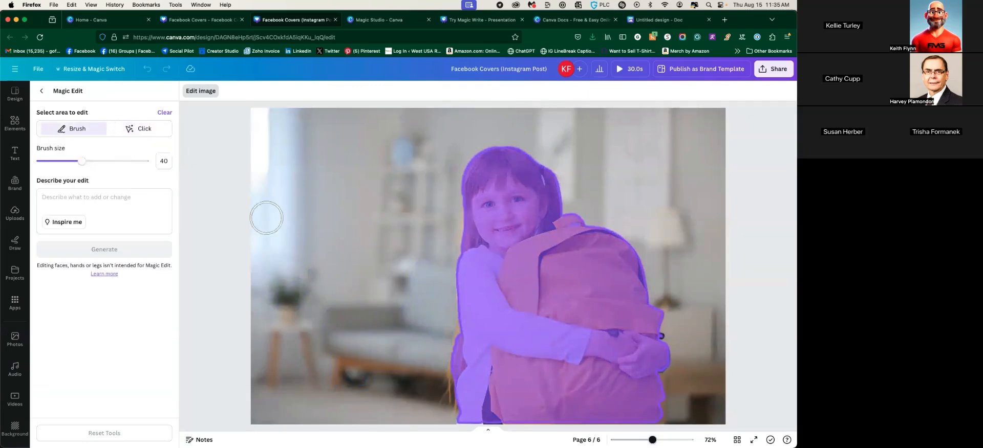
pyautogui.moveTo(564, 266)
pyautogui.mouseDown()
pyautogui.moveTo(514, 271)
pyautogui.moveTo(559, 240)
pyautogui.moveTo(588, 241)
pyautogui.moveTo(625, 262)
pyautogui.moveTo(634, 288)
pyautogui.moveTo(621, 313)
pyautogui.moveTo(522, 288)
pyautogui.moveTo(640, 310)
pyautogui.moveTo(570, 260)
pyautogui.moveTo(623, 312)
pyautogui.mouseUp()
pyautogui.moveTo(500, 386)
pyautogui.mouseDown()
pyautogui.moveTo(517, 401)
pyautogui.moveTo(646, 410)
pyautogui.moveTo(647, 391)
pyautogui.moveTo(527, 373)
pyautogui.moveTo(554, 373)
pyautogui.mouseUp()
# Generate 'make backpack red' variations and zoom out to see the whole photo
pyautogui.click(103, 205)
pyautogui.write('make backpack red')
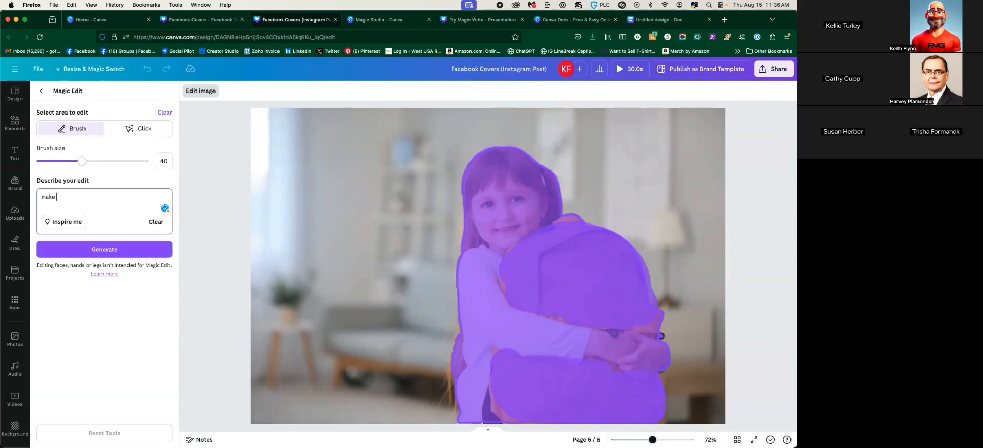
pyautogui.click(100, 251)
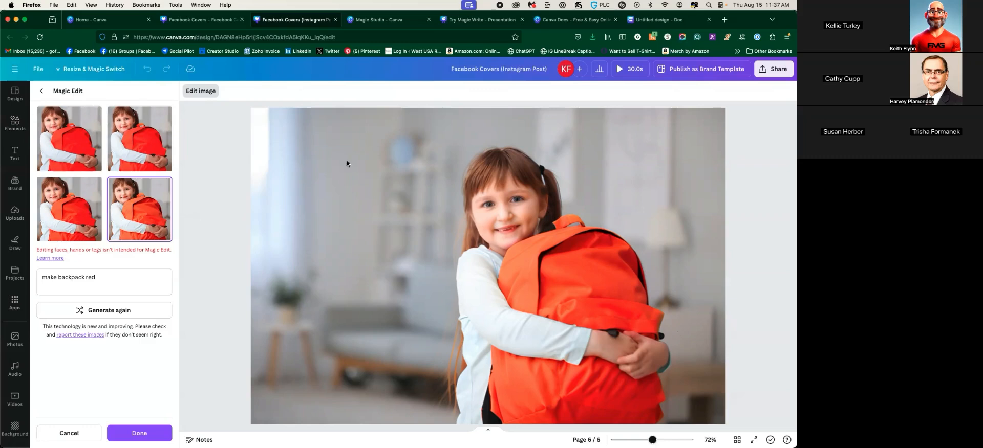
pyautogui.moveTo(652, 440); pyautogui.dragTo(643, 441)
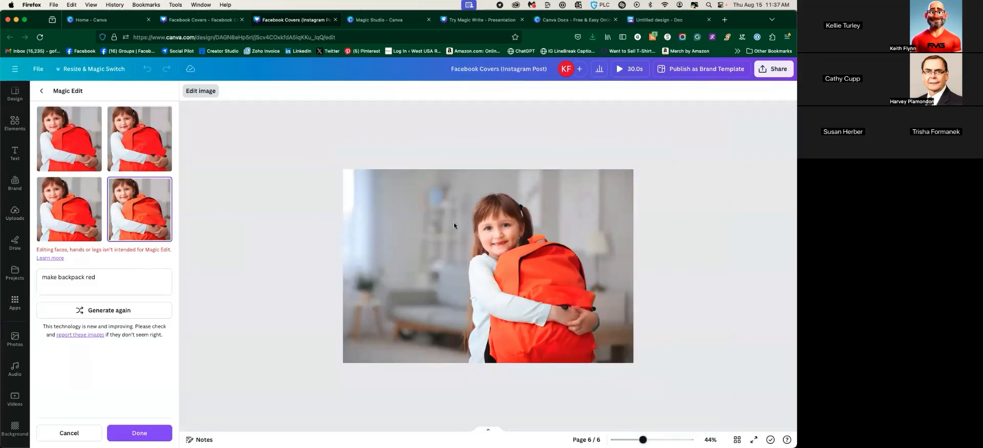
# Discard the Magic Edit and add the tan house photo found by searching uploads
pyautogui.click(289, 226)
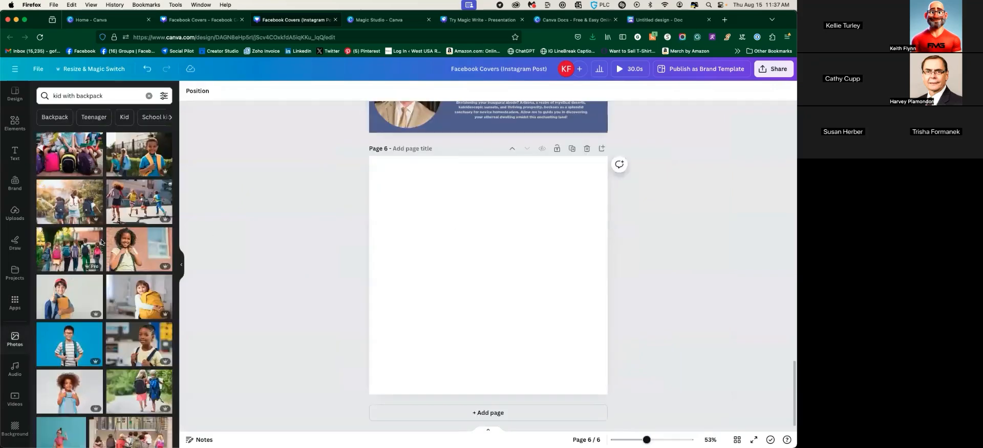
pyautogui.click(14, 218)
pyautogui.scroll(-10, 106, 261)
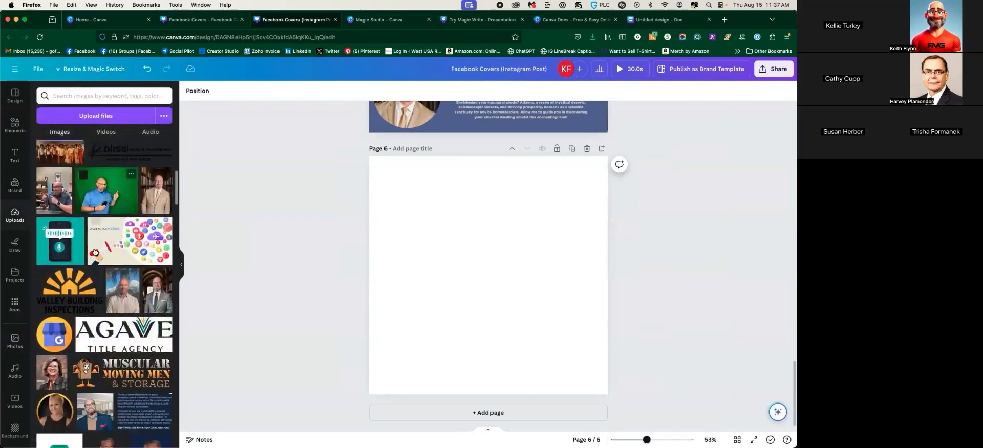
pyautogui.scroll(-20, 107, 261)
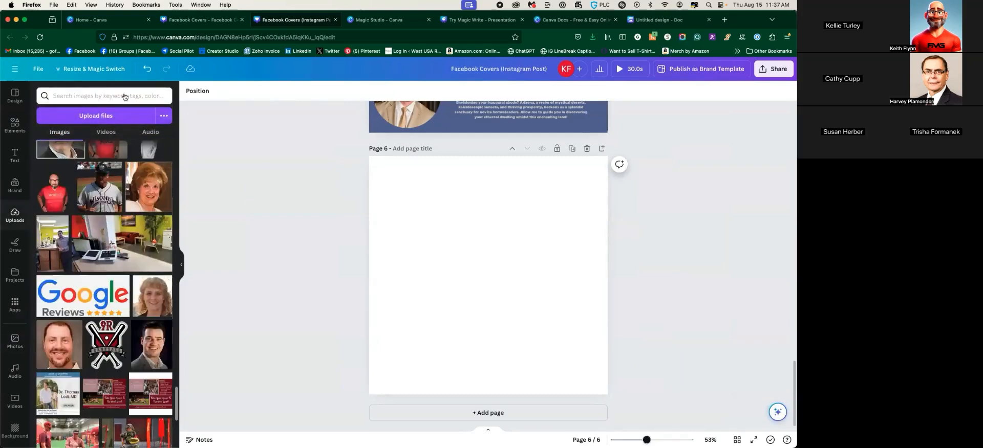
pyautogui.click(102, 96)
pyautogui.write('house')
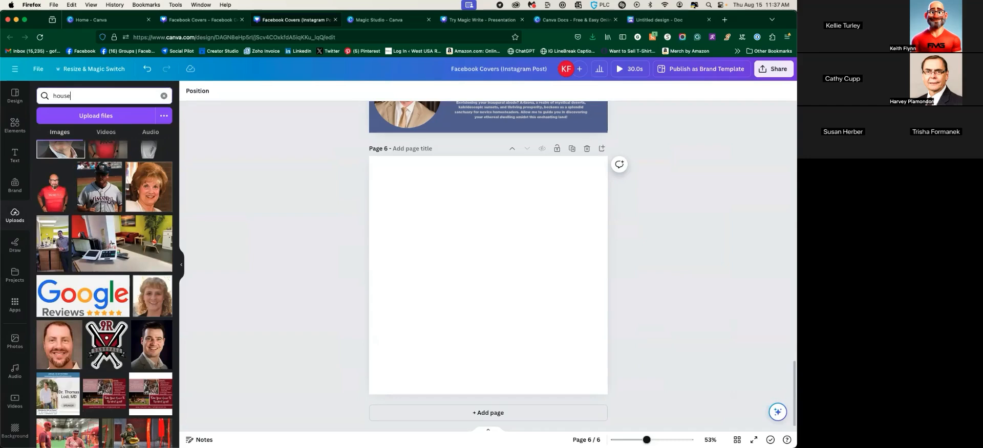
pyautogui.press('Return')
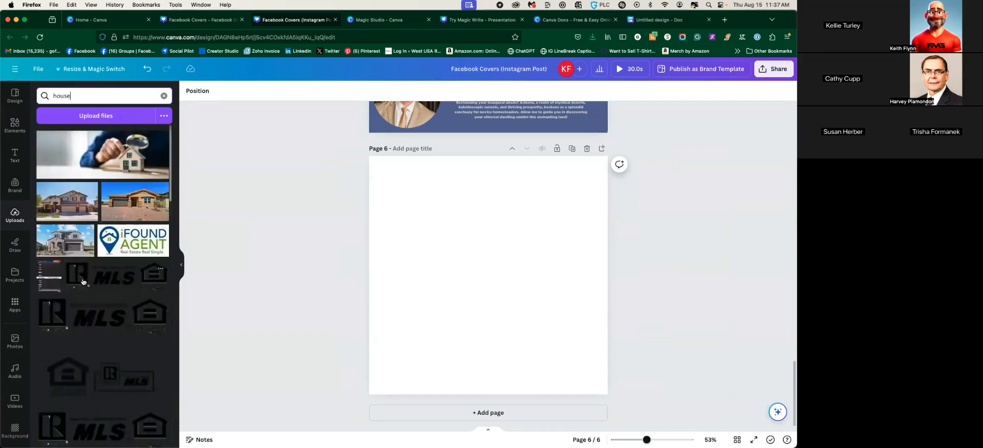
pyautogui.click(145, 199)
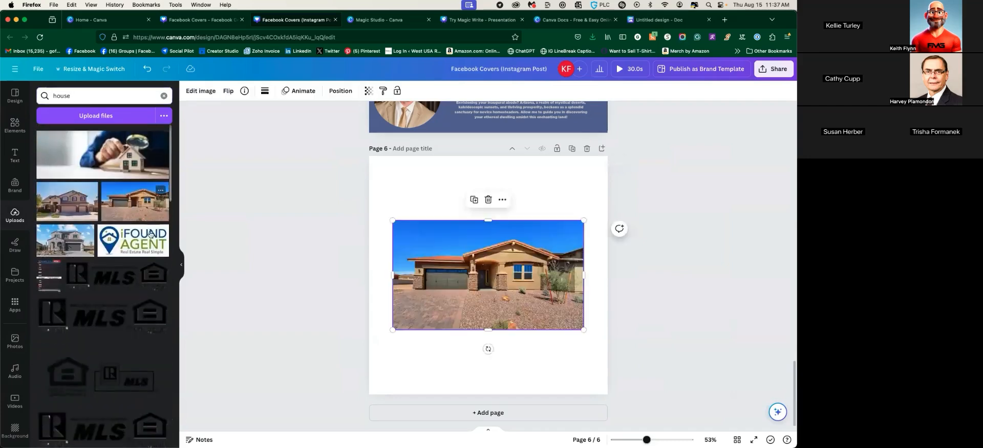
# Enlarge and reposition the house photo so it covers page 6
pyautogui.moveTo(393, 330); pyautogui.dragTo(258, 408)
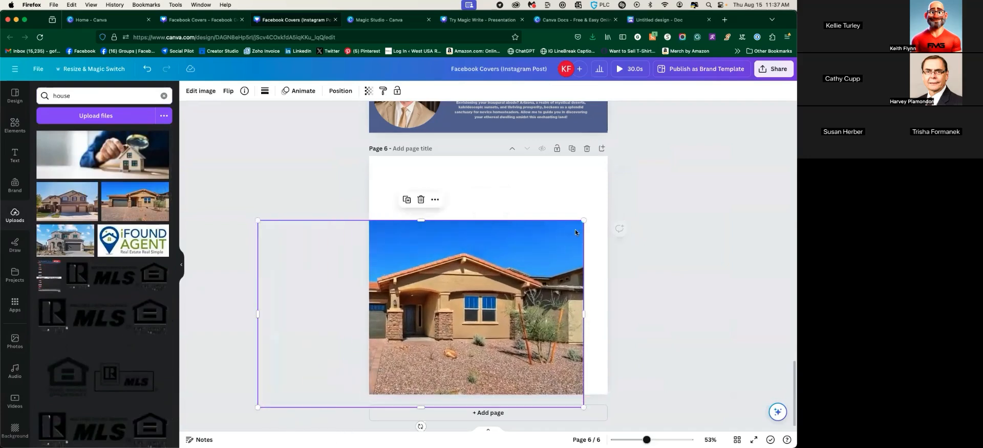
pyautogui.moveTo(584, 220); pyautogui.dragTo(704, 133)
pyautogui.moveTo(520, 240); pyautogui.dragTo(447, 237)
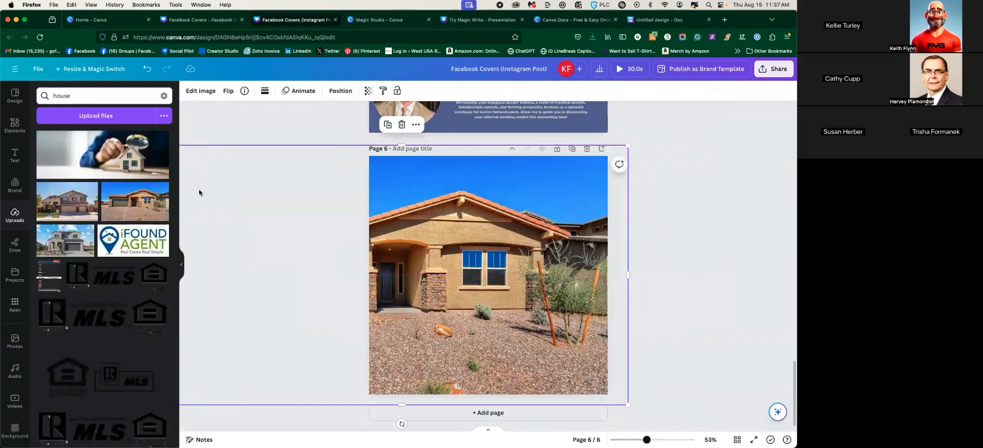
# Magic Edit the small shrub in front of the house with the prompt 'remove'
pyautogui.click(164, 95)
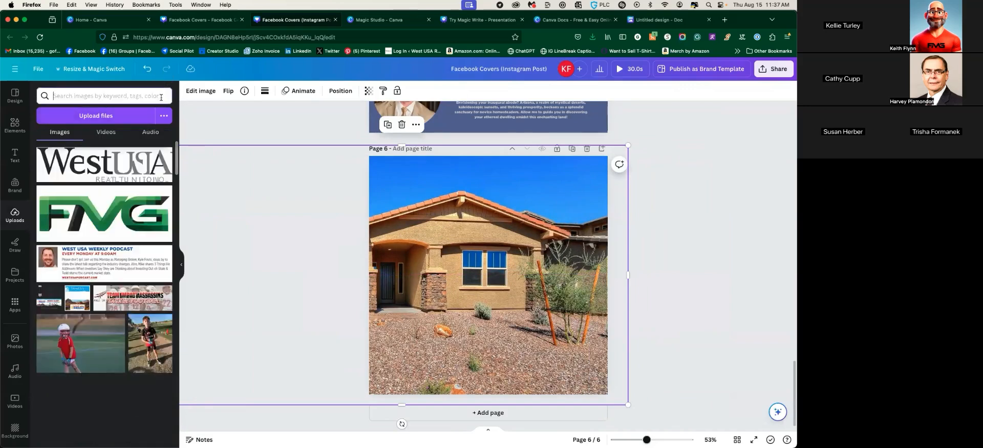
pyautogui.click(201, 91)
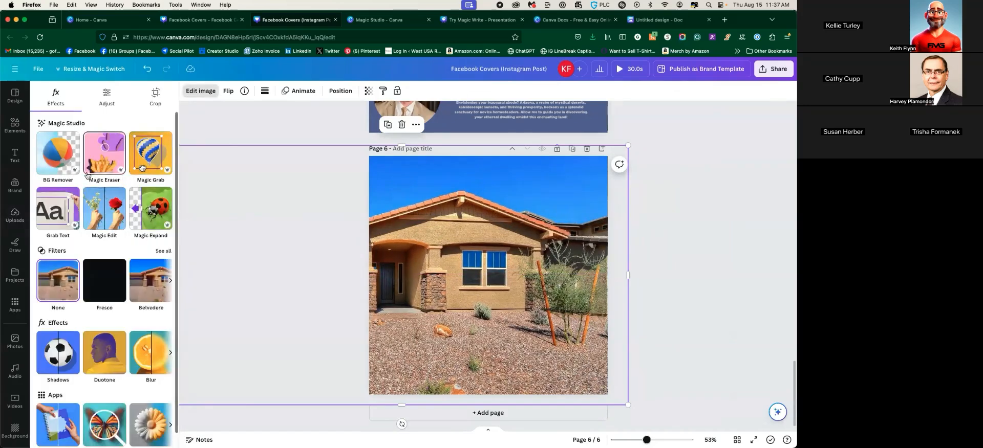
pyautogui.click(104, 207)
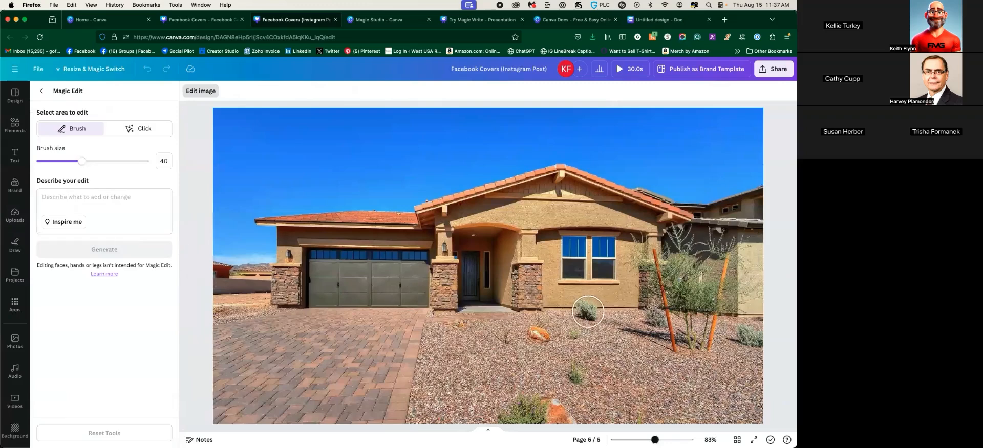
pyautogui.click(587, 312)
pyautogui.click(102, 204)
pyautogui.write('remoe')
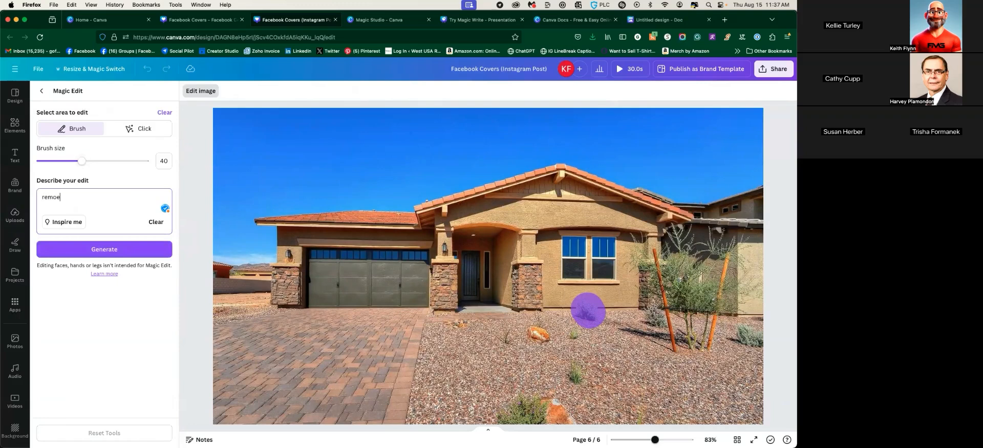
pyautogui.press('BackSpace')
pyautogui.write('ve')
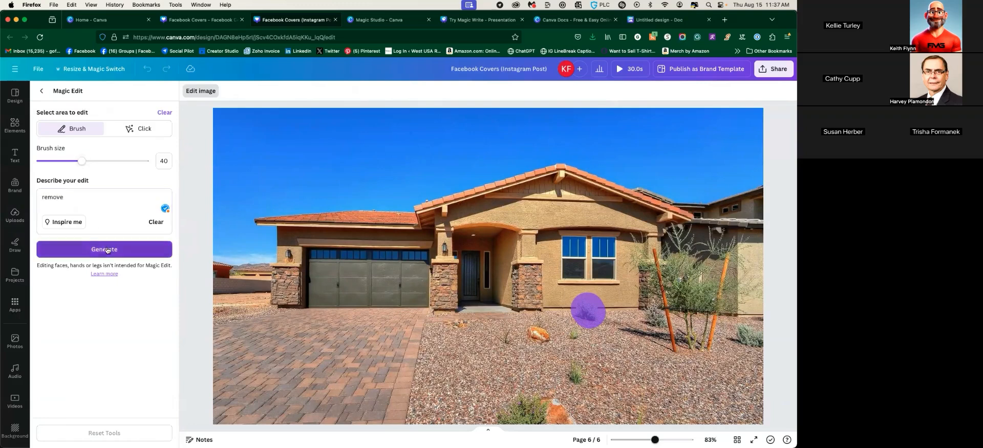
pyautogui.click(106, 247)
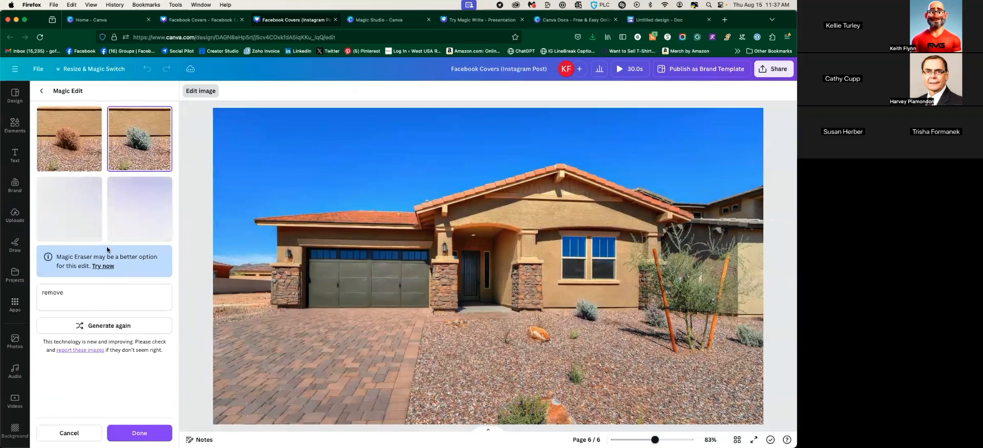
# Pick the fourth shrub variation, change the prompt to 'add more bushes', and apply
pyautogui.click(66, 128)
pyautogui.click(140, 143)
pyautogui.click(137, 221)
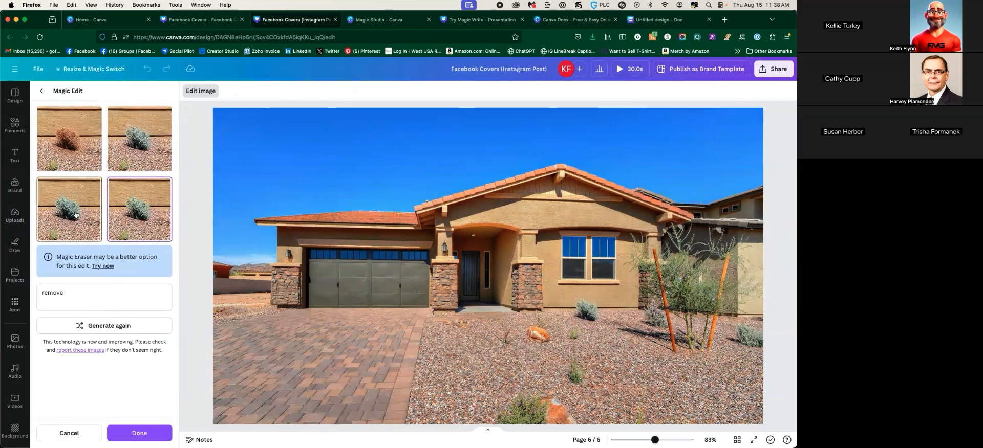
pyautogui.moveTo(72, 292); pyautogui.dragTo(38, 291)
pyautogui.write('add')
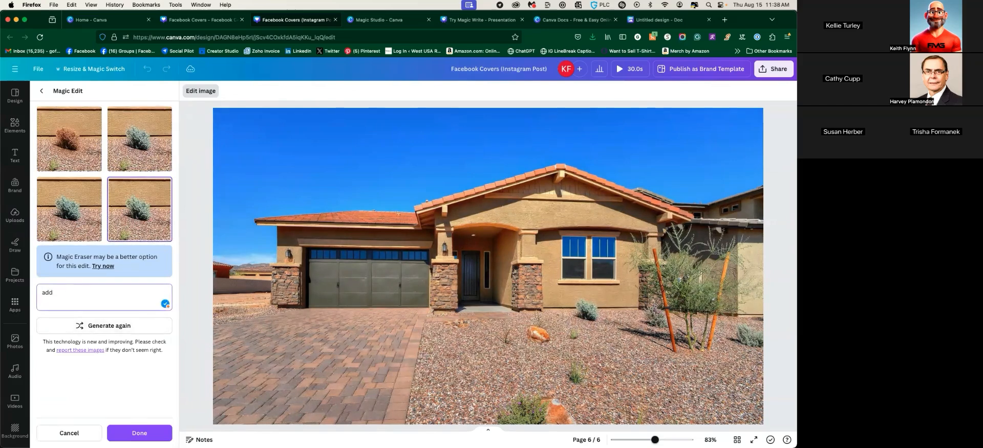
pyautogui.write(' more bushes')
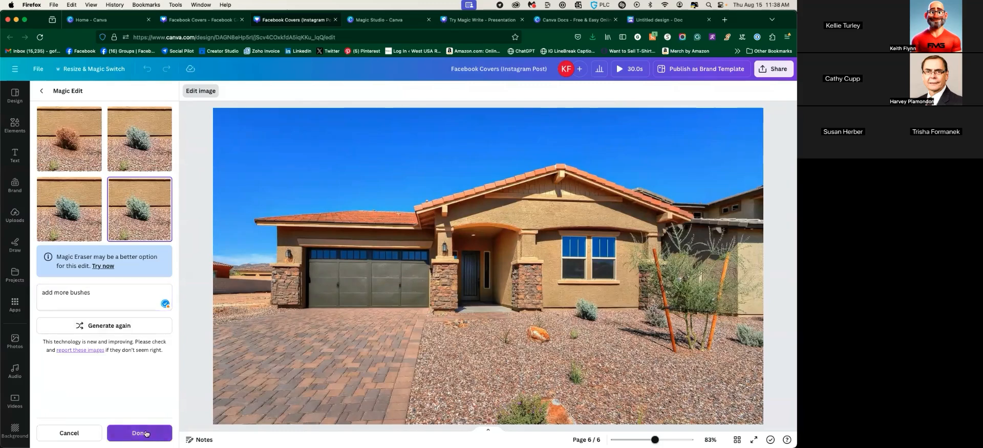
pyautogui.click(139, 433)
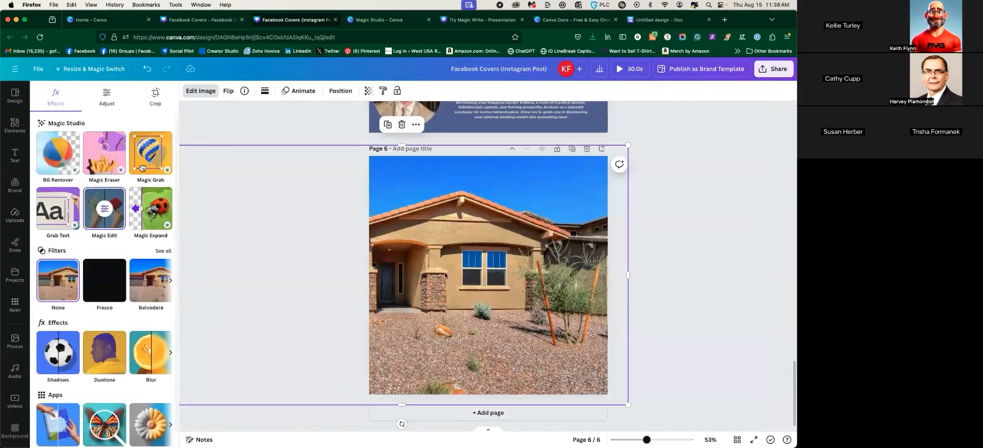
# Brush the gravel bed in front of the house and generate 'add colorful bushes' edits
pyautogui.click(117, 211)
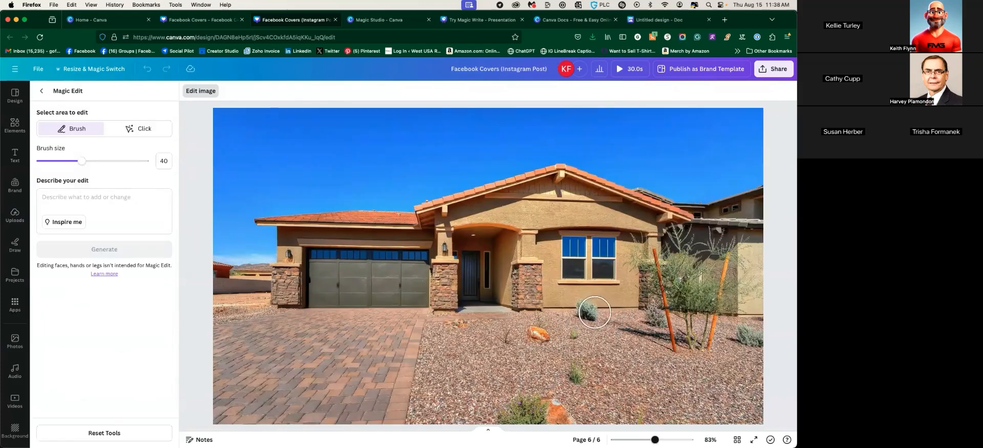
pyautogui.moveTo(530, 308); pyautogui.dragTo(646, 308)
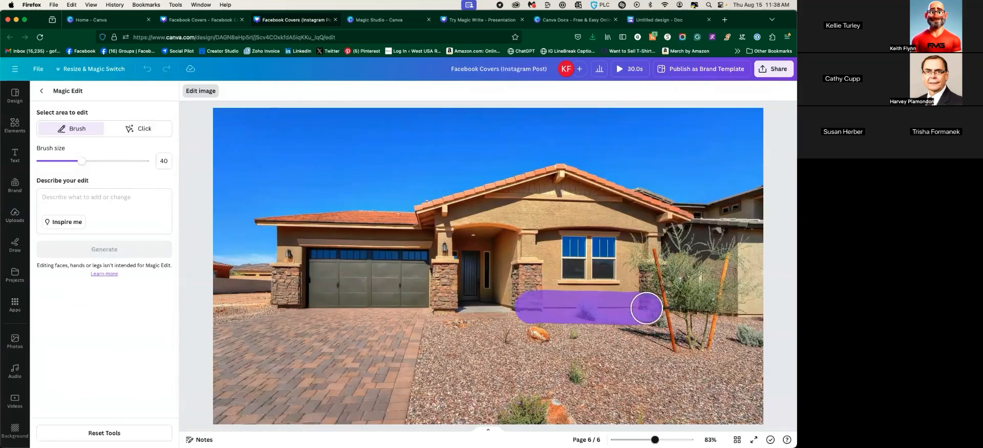
pyautogui.write('add colorfu')
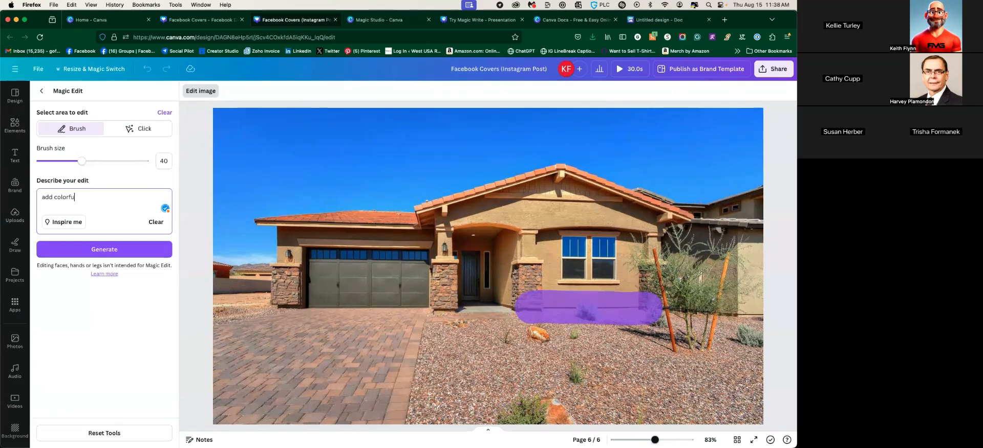
pyautogui.write('l bushes')
pyautogui.click(114, 253)
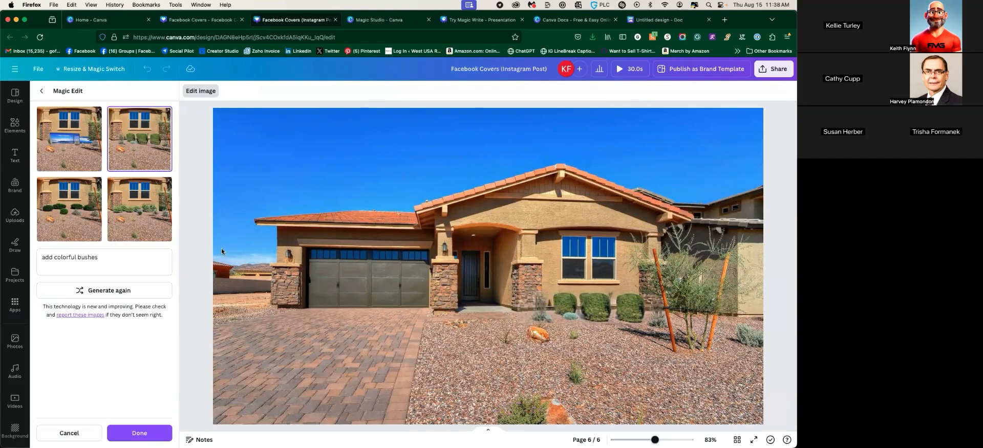
# Compare the four bush variants, settle on the green-bushes one, and clear the prompt
pyautogui.click(60, 199)
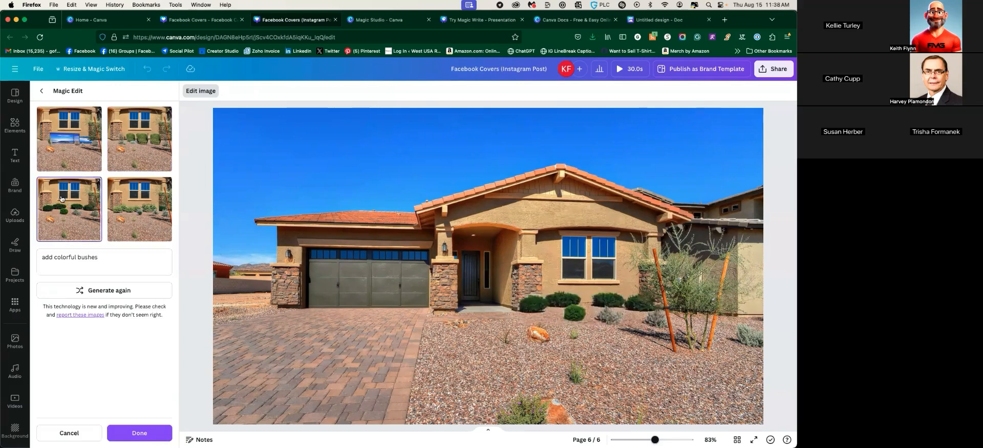
pyautogui.click(142, 217)
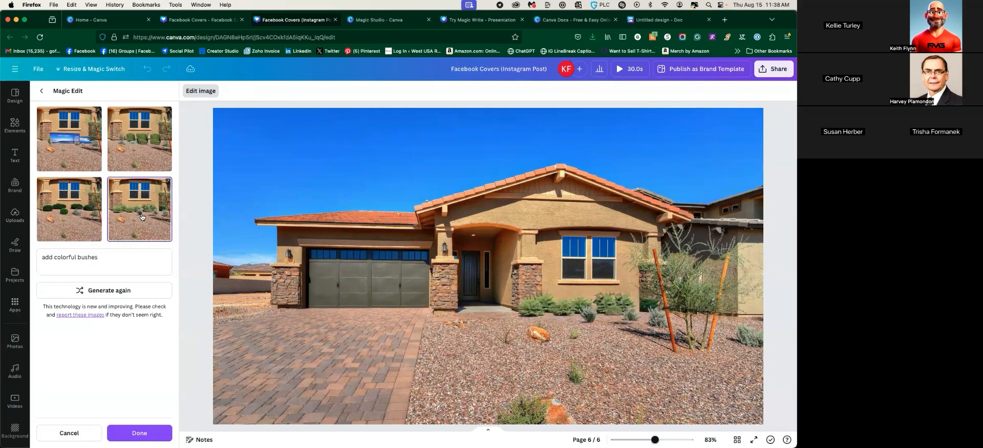
pyautogui.click(72, 149)
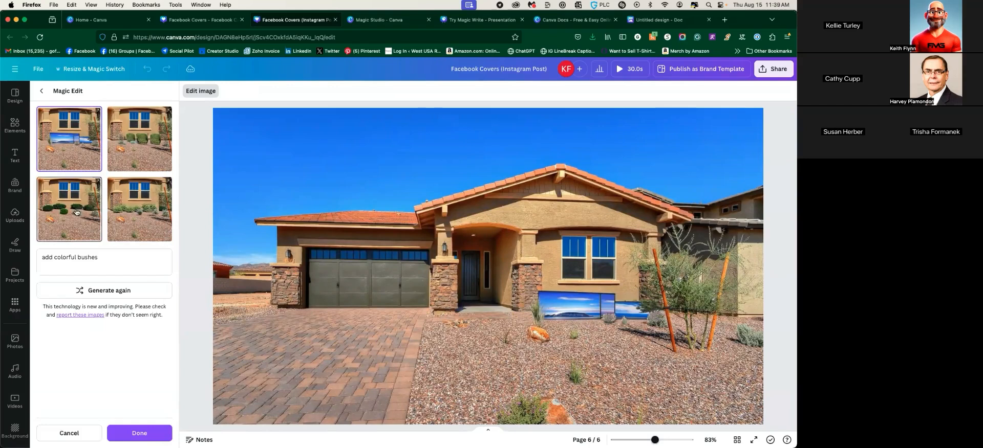
pyautogui.click(135, 220)
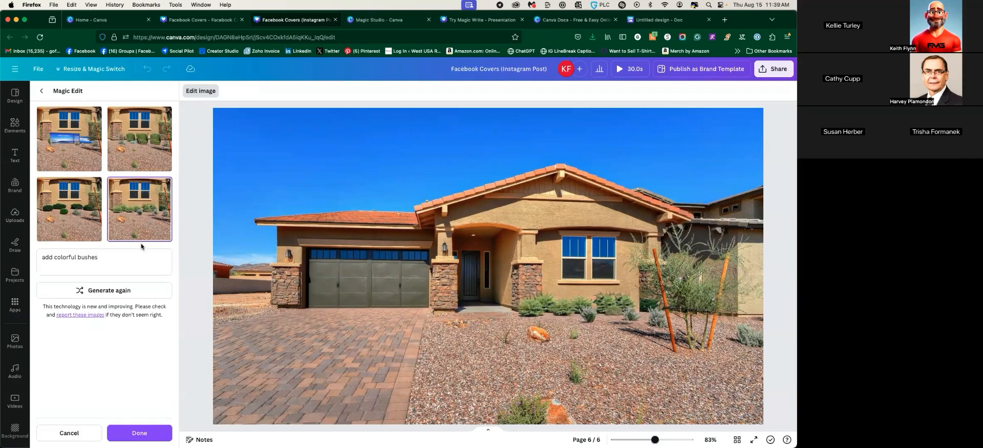
pyautogui.tripleClick(111, 271)
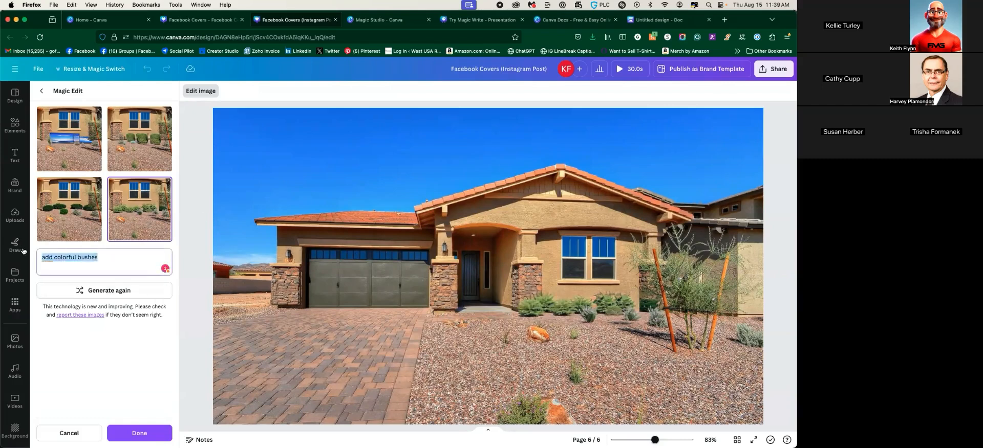
pyautogui.press('BackSpace')
# Extend the brushed area across the whole front yard and generate pool edits
pyautogui.click(69, 433)
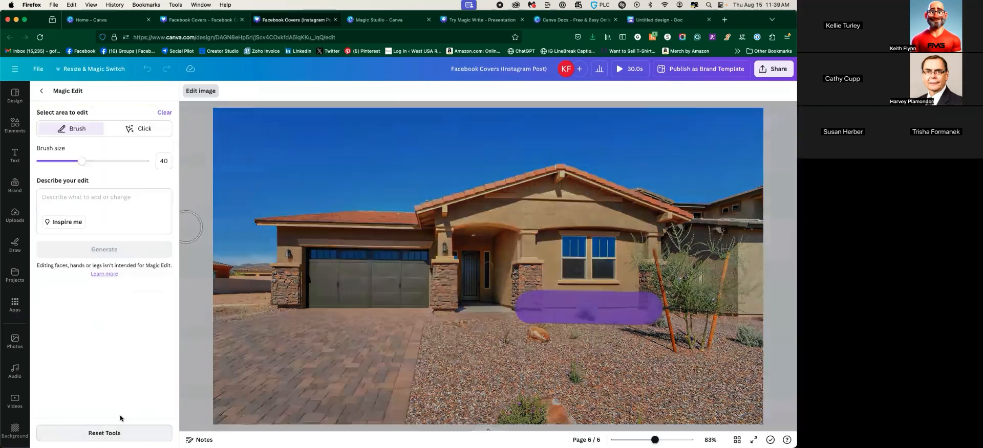
pyautogui.moveTo(530, 307)
pyautogui.mouseDown()
pyautogui.moveTo(450, 342)
pyautogui.moveTo(509, 384)
pyautogui.moveTo(672, 385)
pyautogui.moveTo(753, 345)
pyautogui.moveTo(568, 331)
pyautogui.moveTo(458, 365)
pyautogui.moveTo(566, 377)
pyautogui.moveTo(709, 350)
pyautogui.moveTo(500, 365)
pyautogui.mouseUp()
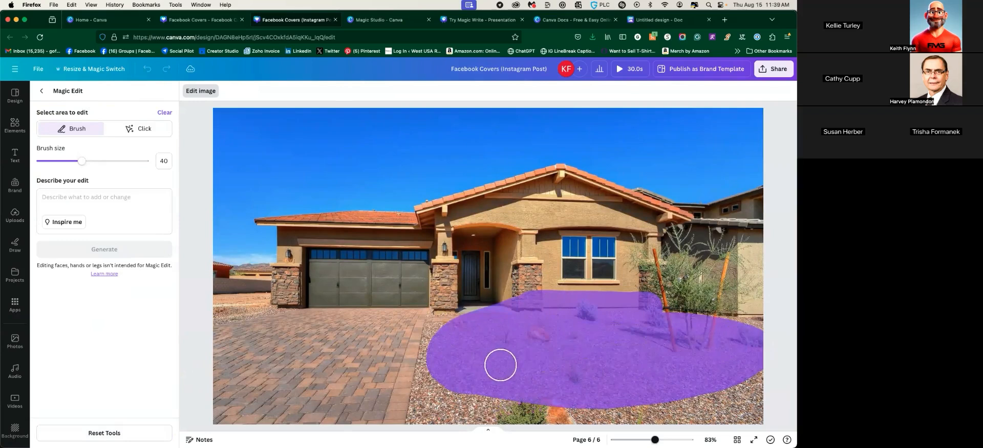
pyautogui.click(103, 205)
pyautogui.write('grass')
pyautogui.click(118, 251)
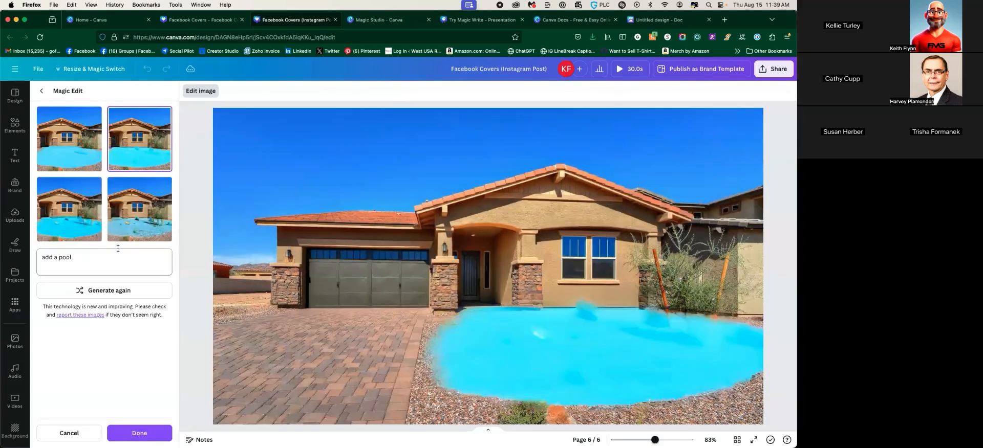
# Preview the four pool variants, then delete the pool prompt
pyautogui.click(142, 214)
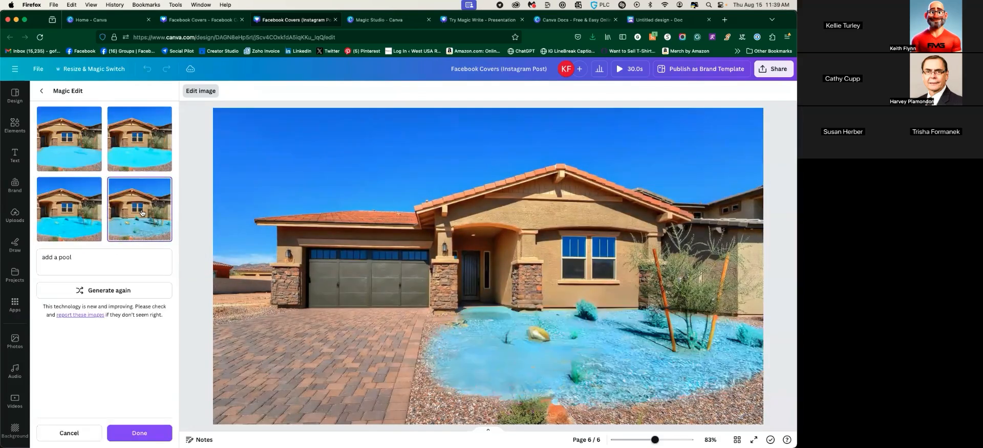
pyautogui.click(128, 134)
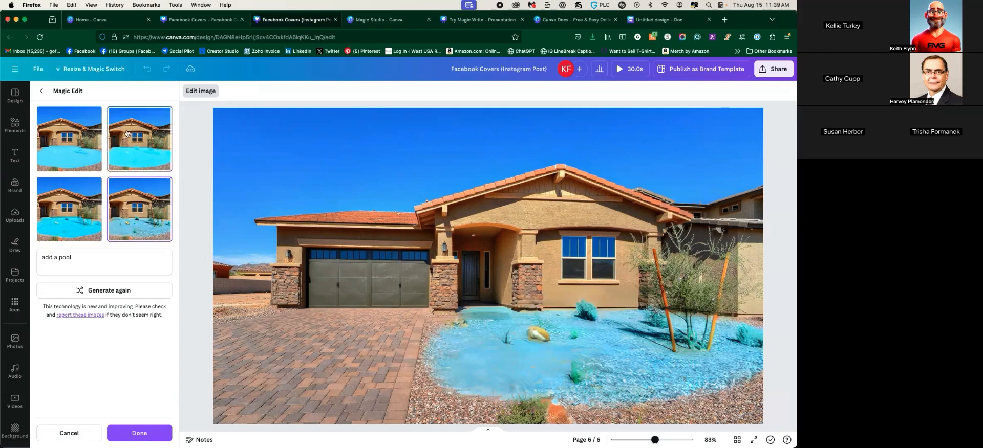
pyautogui.click(70, 210)
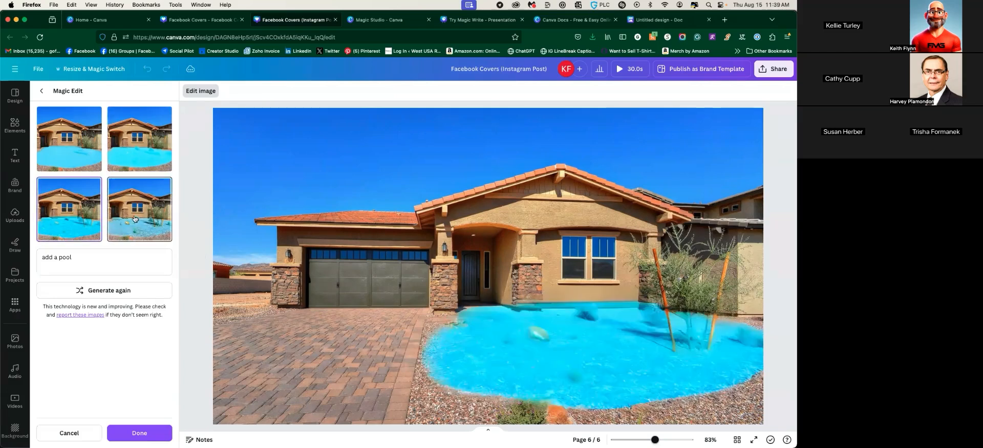
pyautogui.click(135, 219)
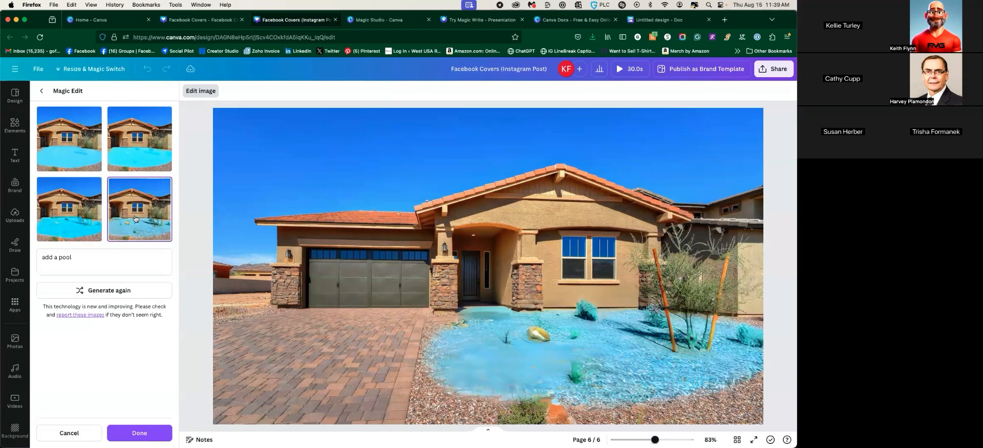
pyautogui.moveTo(105, 264); pyautogui.dragTo(32, 254)
pyautogui.press('BackSpace')
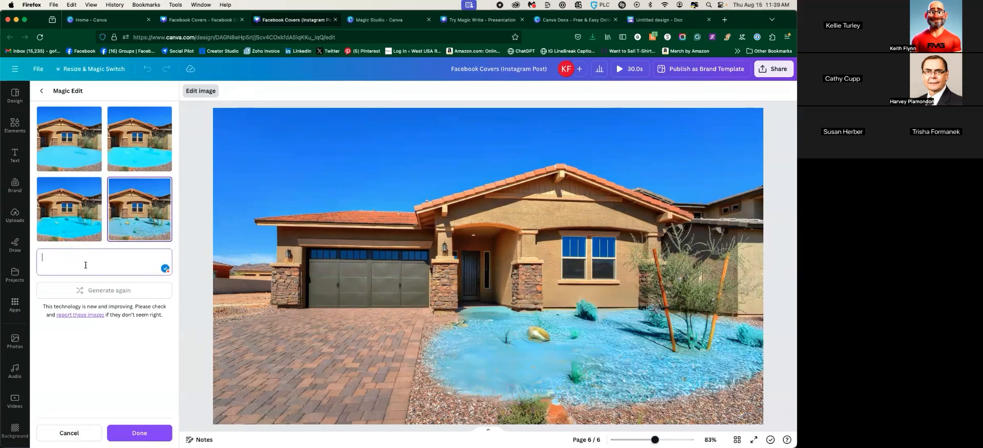
# Shrink the brush to 36 and reload the design, discarding the Magic Edit
pyautogui.click(70, 433)
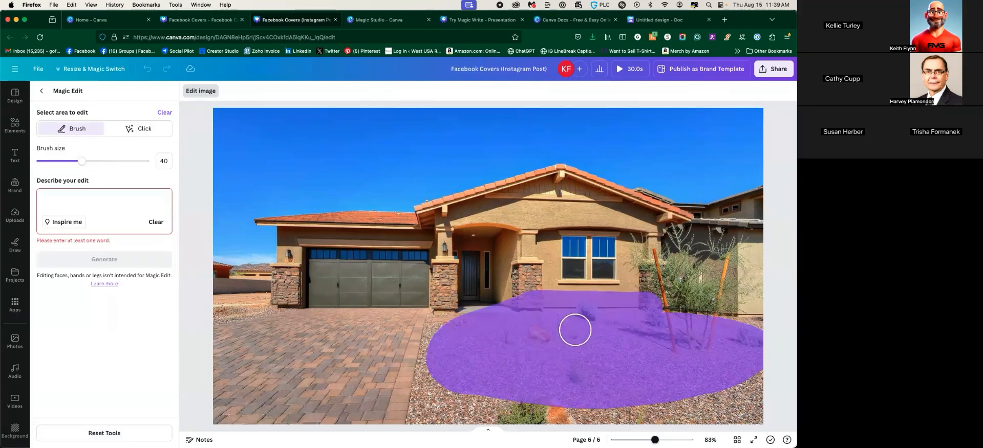
pyautogui.moveTo(82, 162); pyautogui.dragTo(77, 161)
pyautogui.press('super+r')
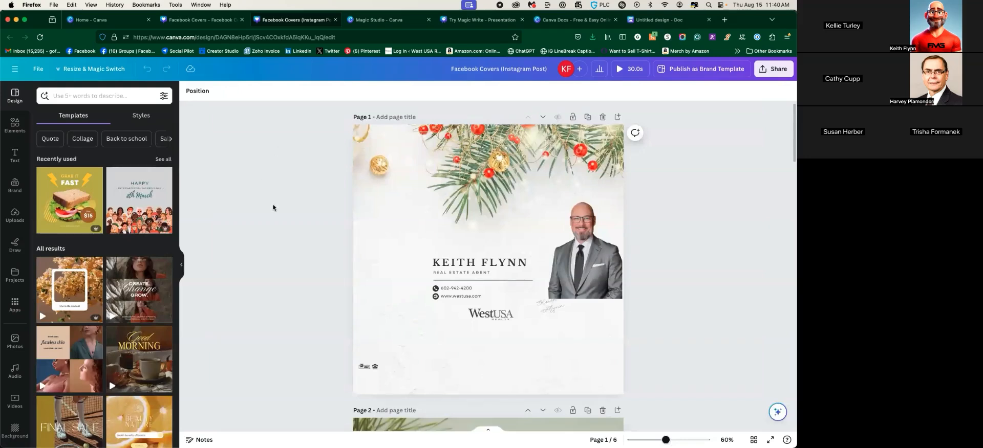
# In the untitled Doc, apply the recently used TV and film script template
pyautogui.click(660, 19)
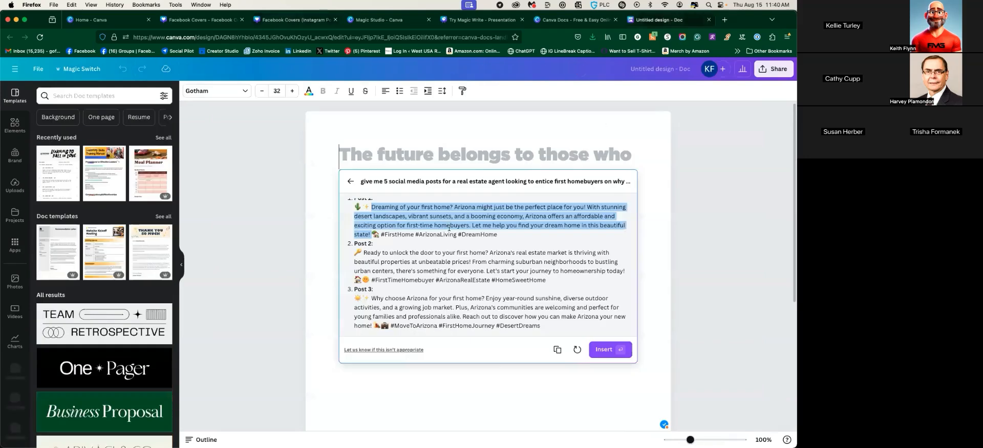
pyautogui.scroll(-2, 437, 296)
pyautogui.scroll(-2, 437, 296)
pyautogui.scroll(2, 430, 295)
pyautogui.scroll(-3, 420, 294)
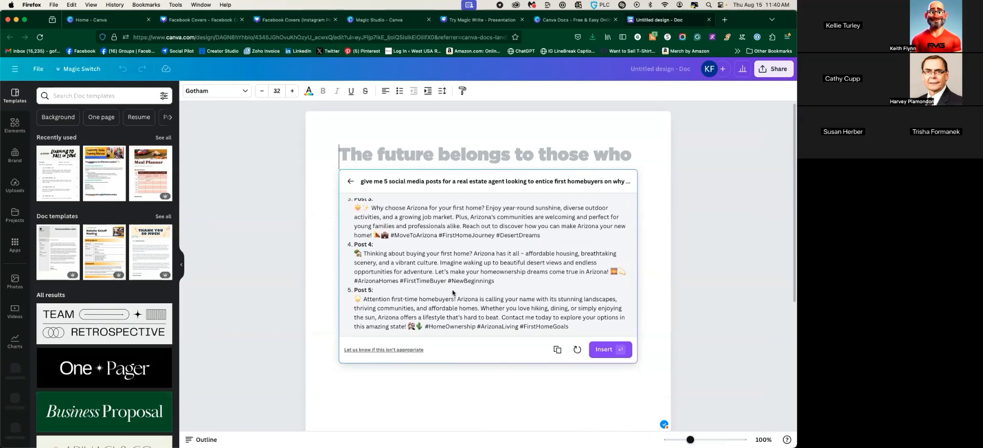
pyautogui.click(73, 187)
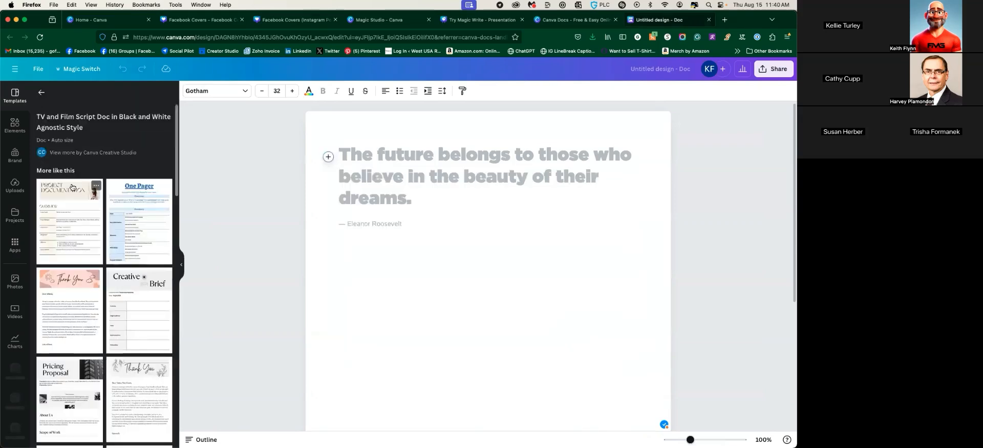
# Choose the pink Thank You letter template to replace the script
pyautogui.click(70, 322)
pyautogui.scroll(8, 409, 339)
pyautogui.scroll(10, 409, 338)
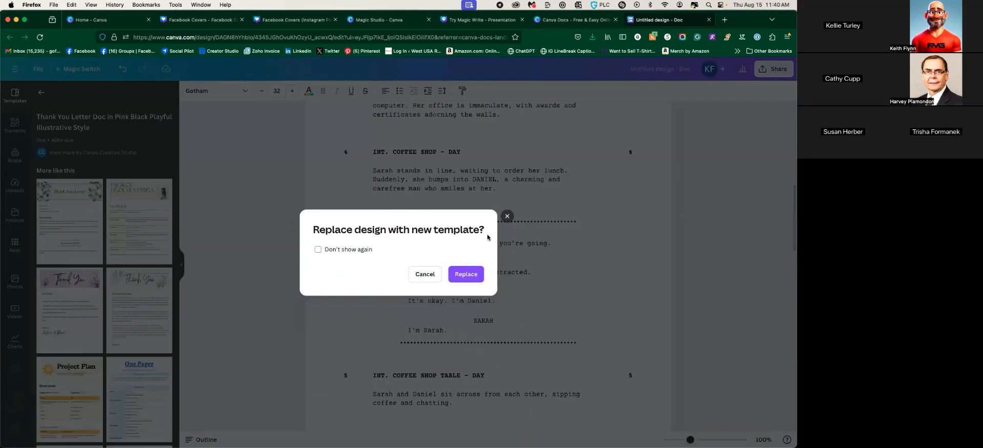
# Replace the script with the pink Thank You letter, declining the black-and-white letter swap
pyautogui.click(463, 272)
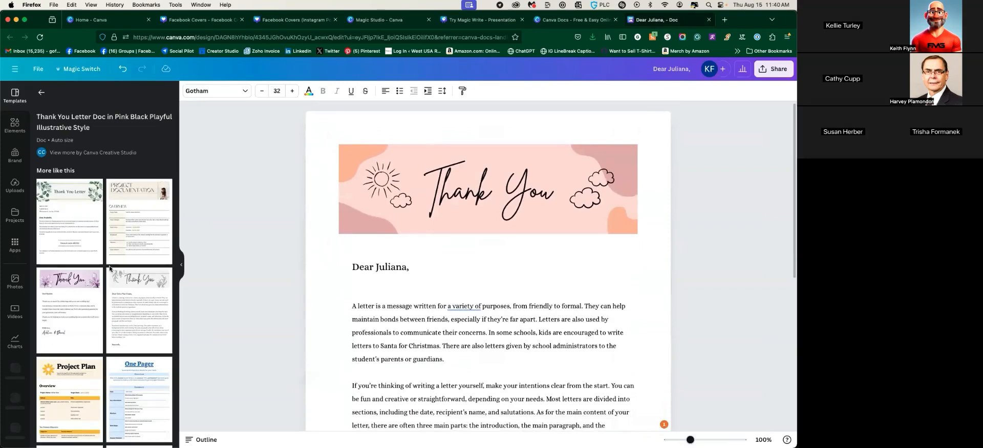
pyautogui.scroll(-15, 109, 268)
pyautogui.scroll(15, 114, 237)
pyautogui.click(83, 238)
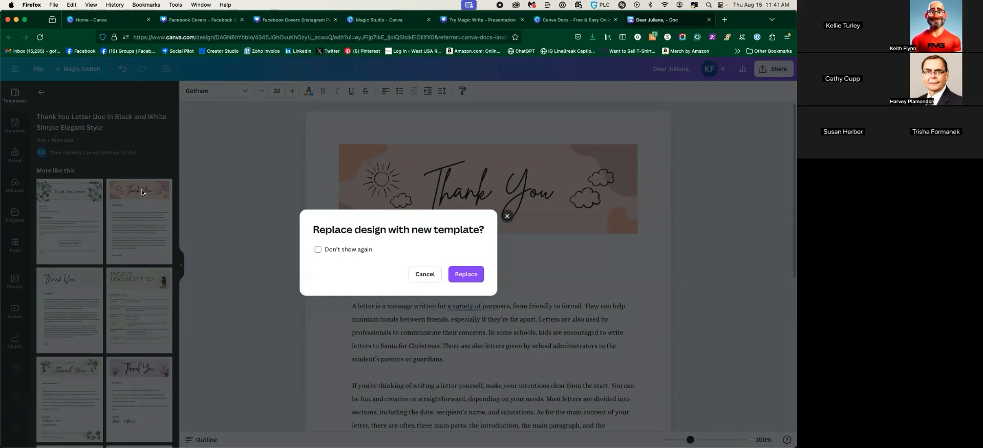
pyautogui.click(507, 216)
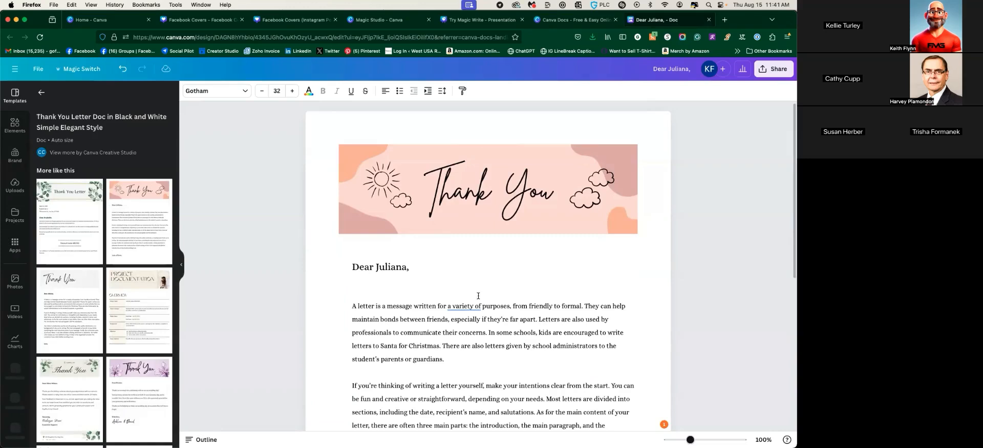
pyautogui.scroll(-1, 397, 318)
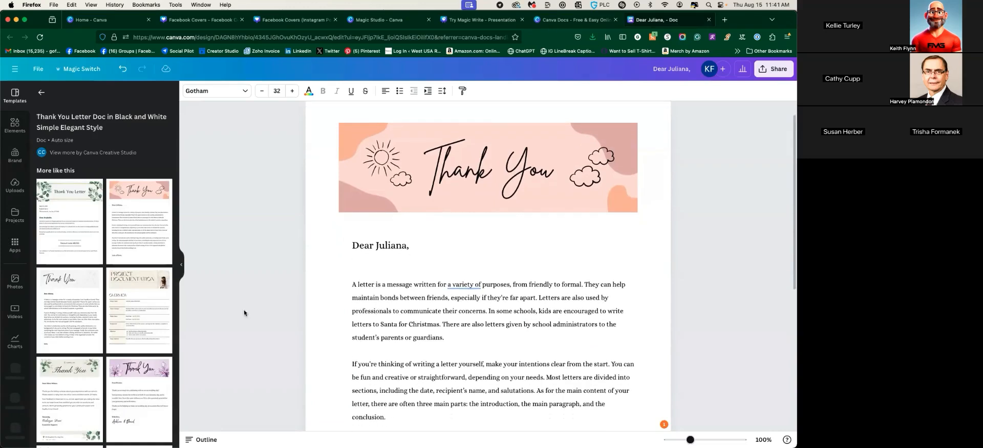
# Swap the letter for the Project Documentation template and scroll up to Project Timeline
pyautogui.click(145, 283)
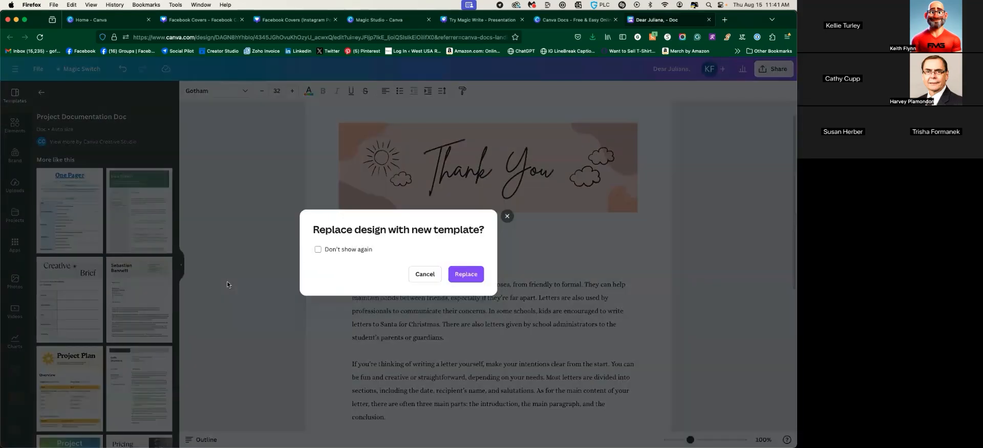
pyautogui.click(454, 281)
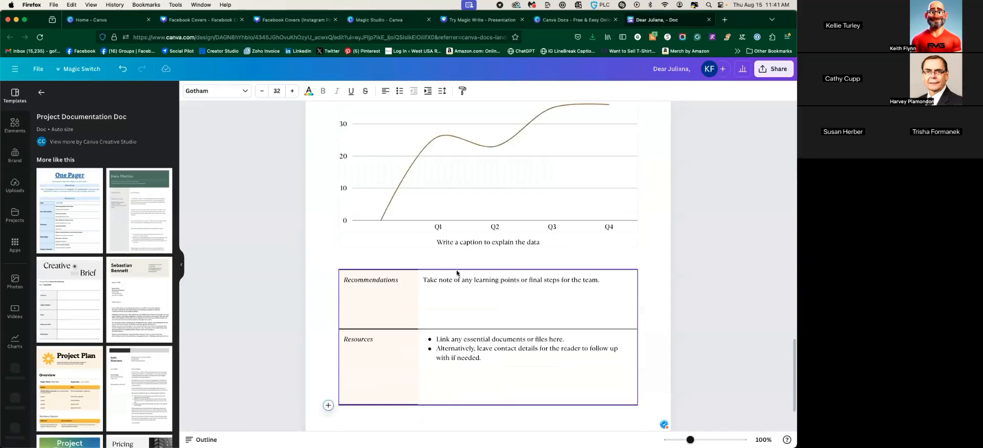
pyautogui.scroll(10, 457, 273)
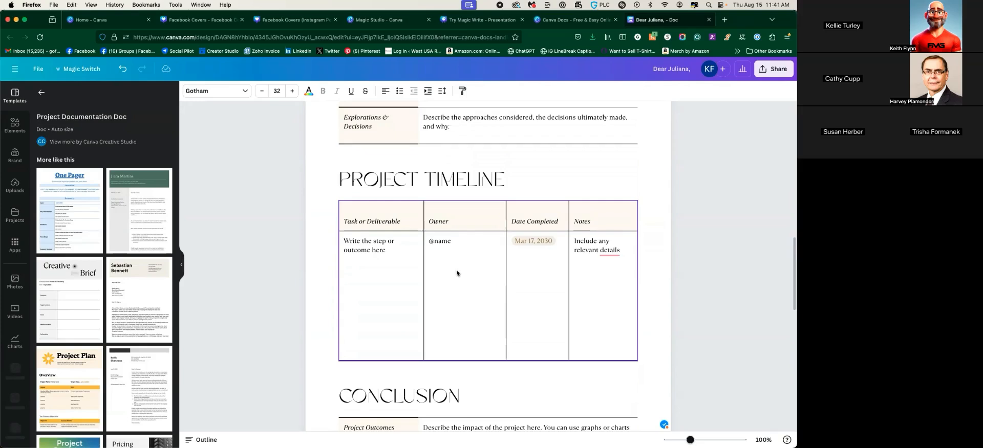
pyautogui.scroll(1, 456, 269)
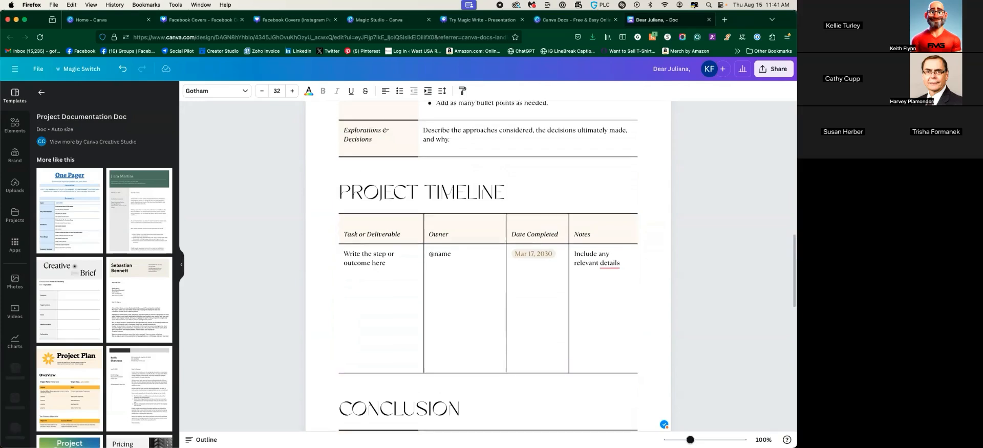